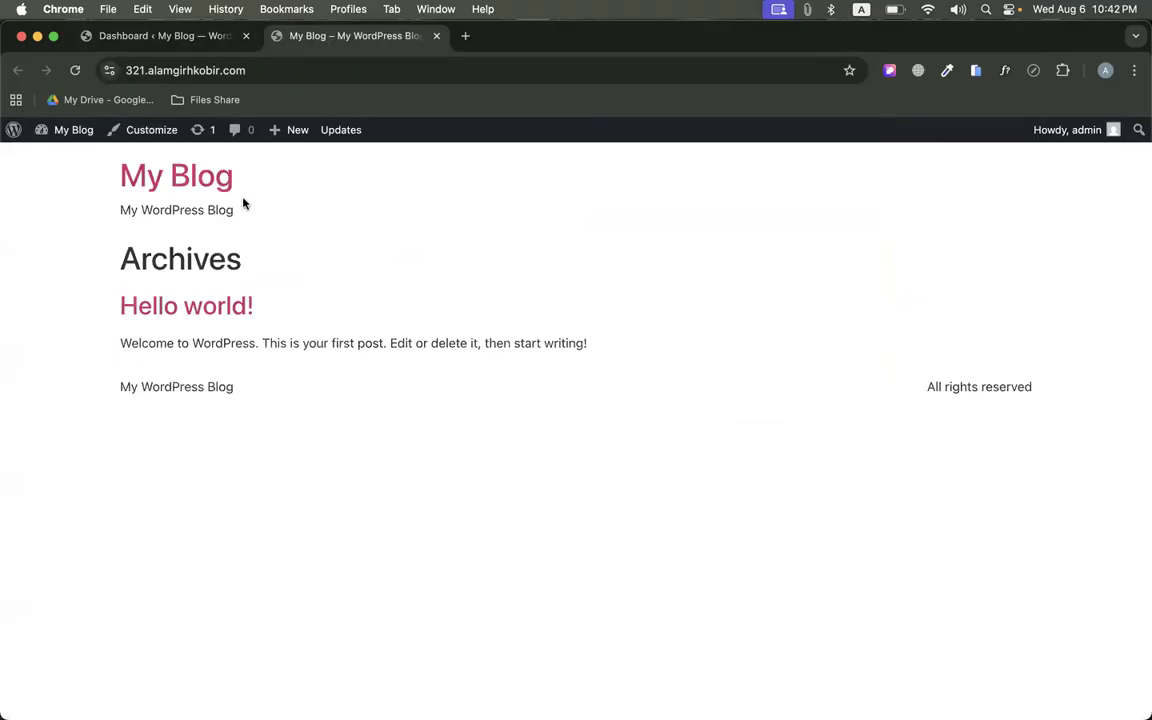
Examine the site's front page and its web address alongside the admin dashboard
left_click(125, 68)
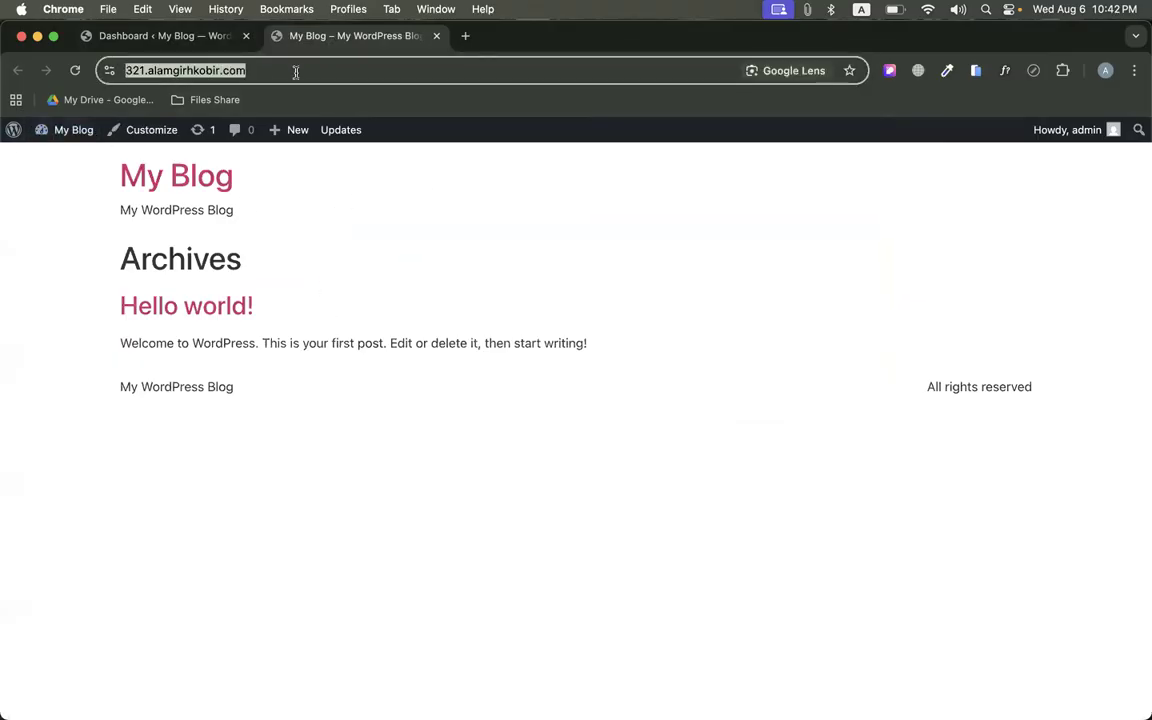
left_click(504, 334)
mouse_move(12, 133)
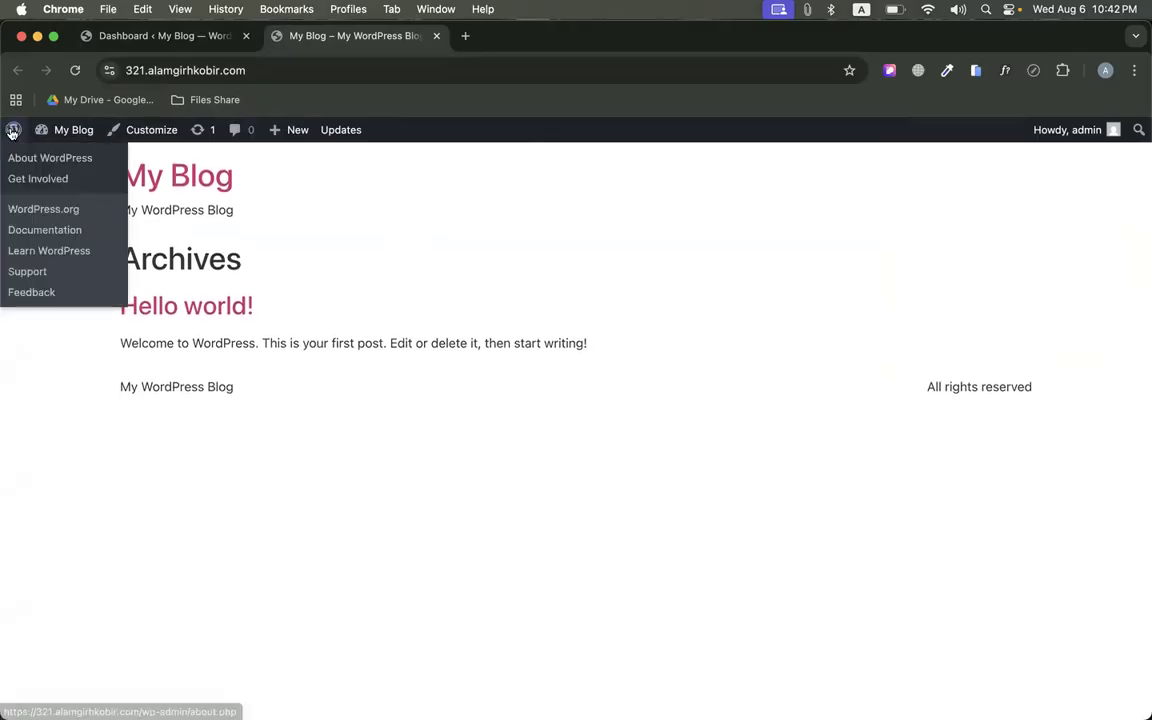
left_click_drag(125, 70, 278, 76)
left_click(295, 72)
mouse_move(163, 70)
left_mouse_down()
mouse_move(256, 70)
mouse_move(163, 72)
left_mouse_up()
left_click(305, 72)
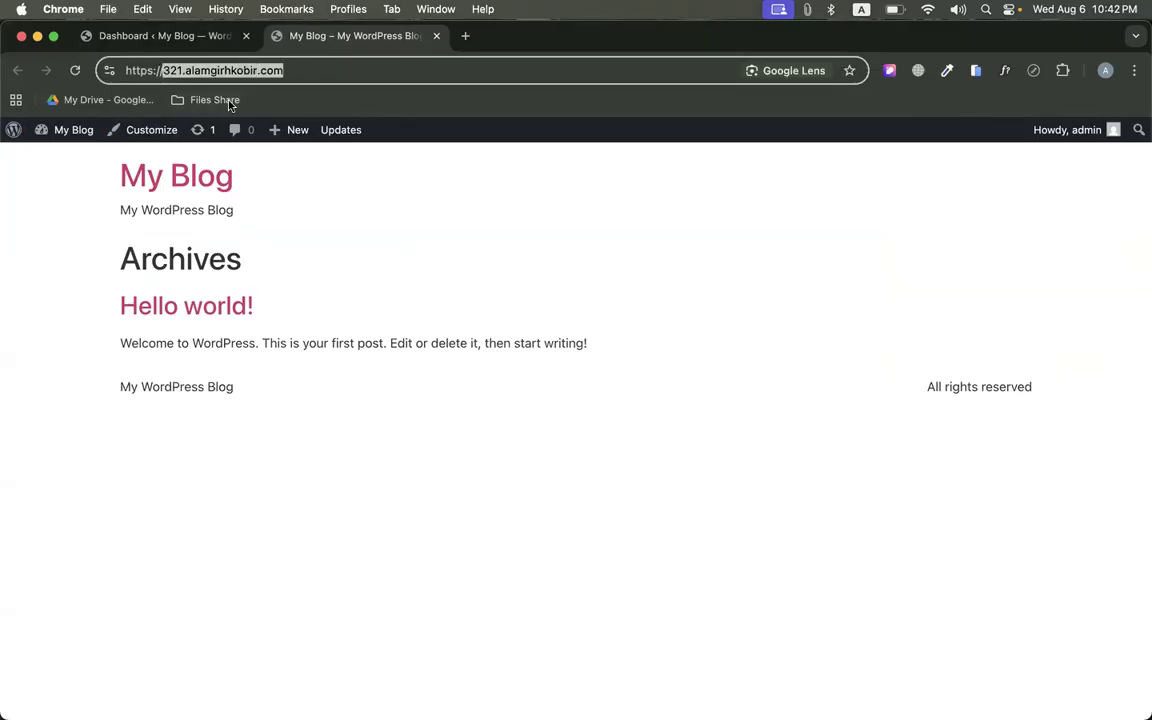
left_click(31, 295)
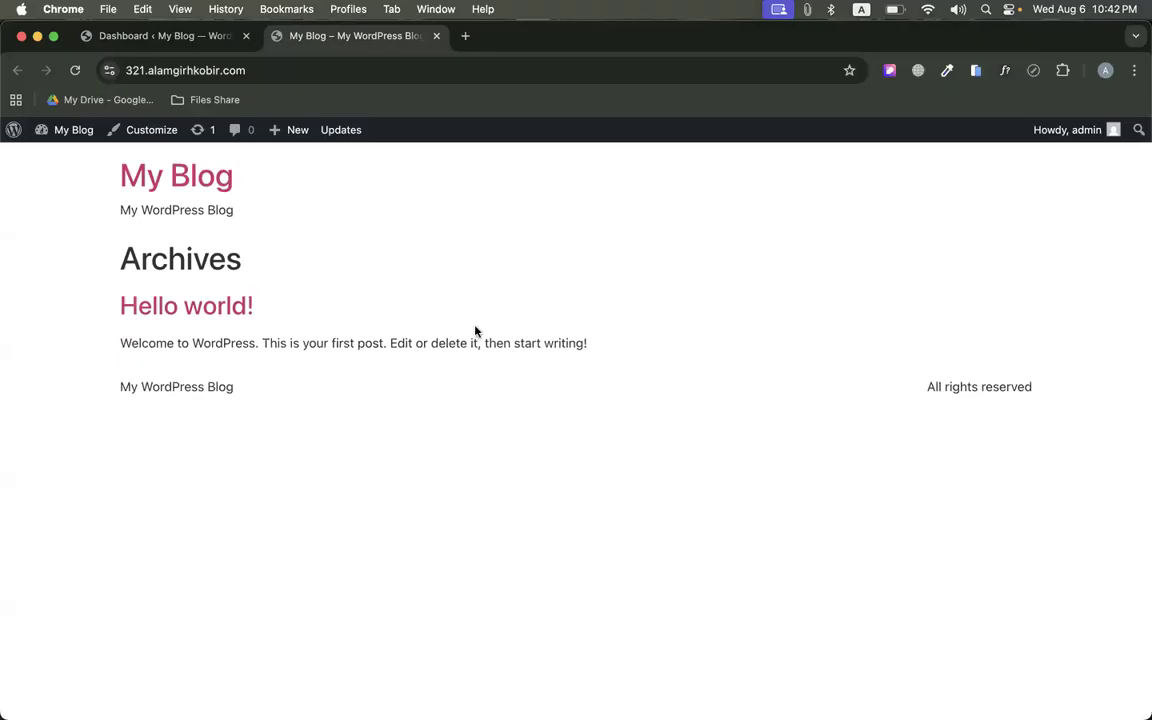
left_click(165, 36)
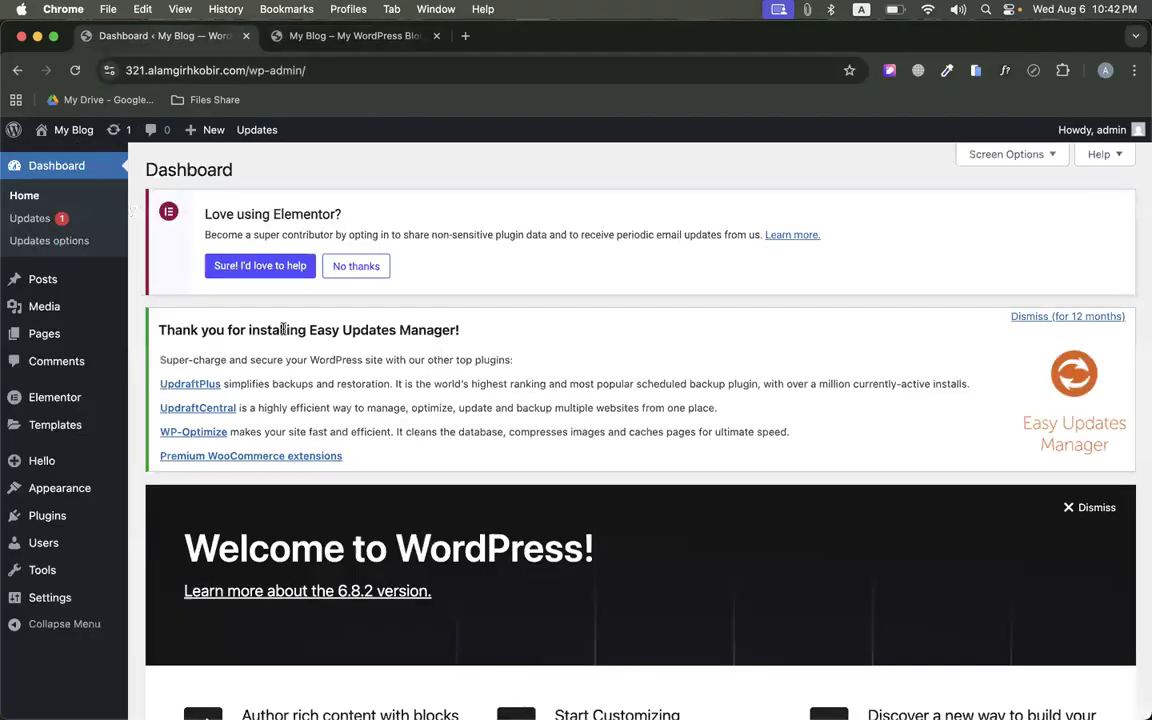
left_click(270, 36)
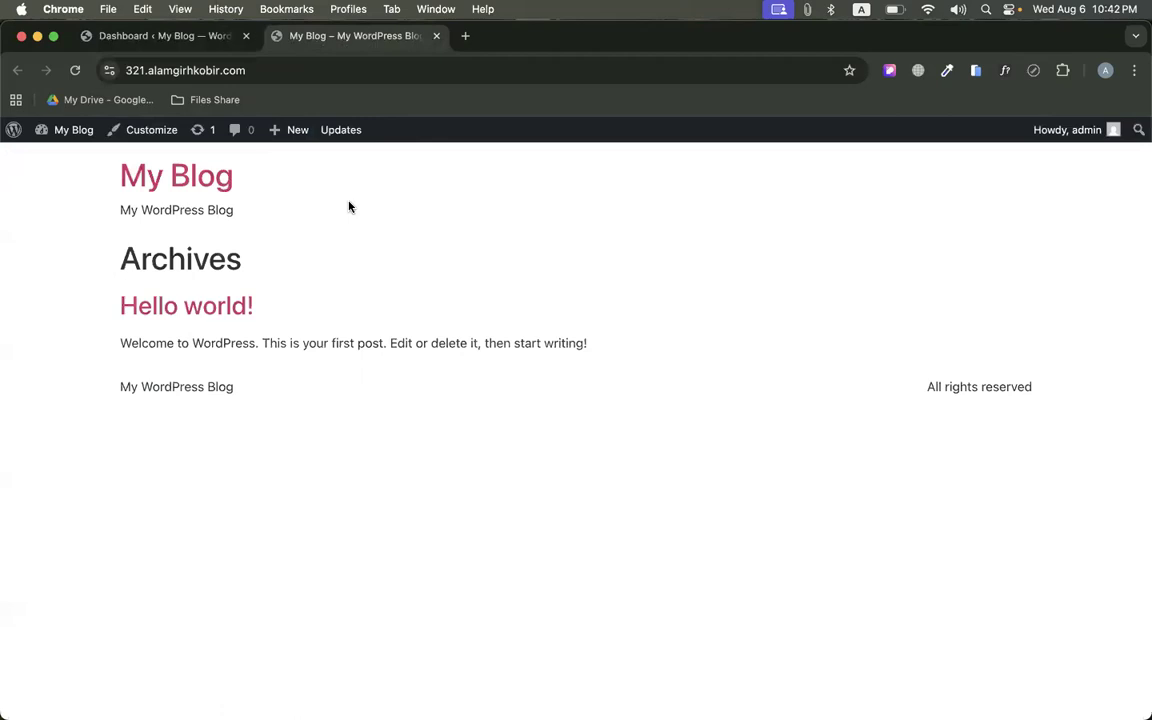
Open the Reading settings from the admin dashboard and set the homepage to display a static page
left_click(118, 36)
scroll(200, 276, "down", 4)
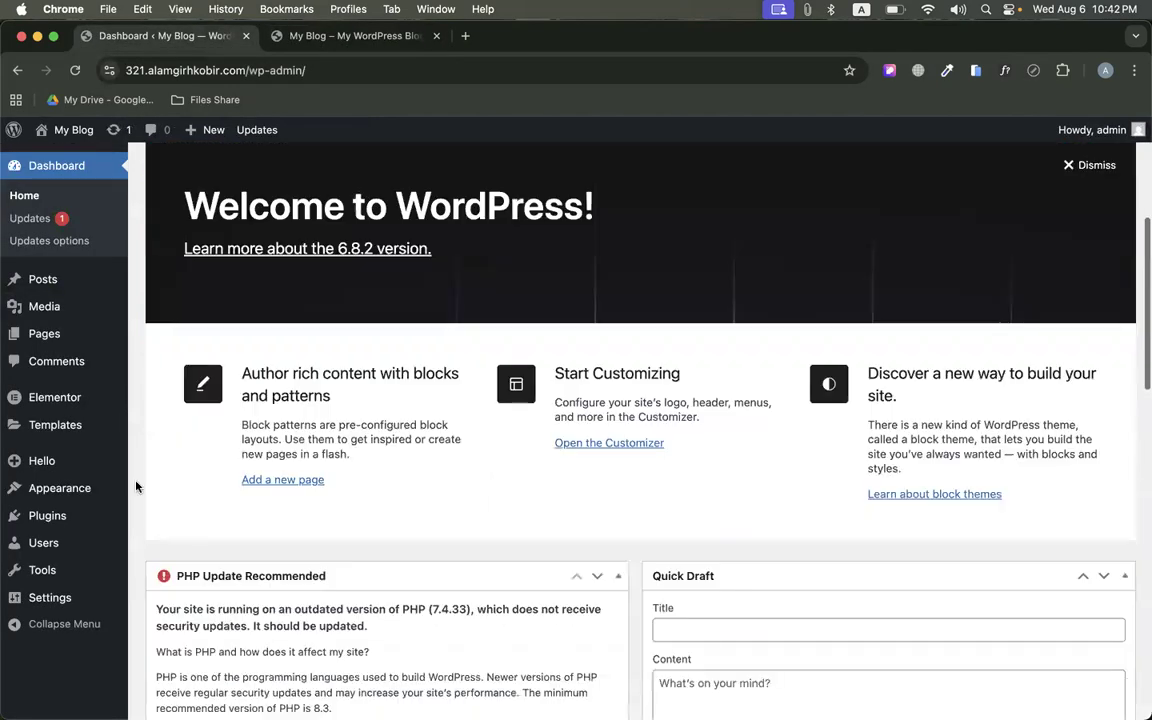
mouse_move(36, 603)
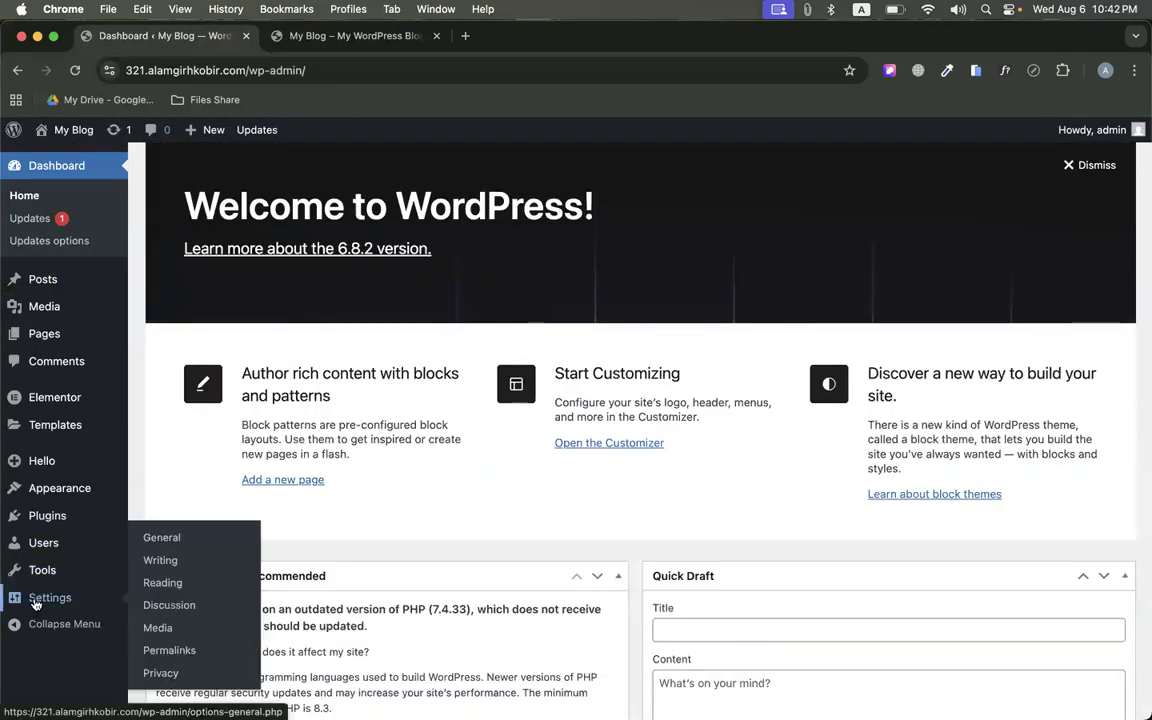
left_click(158, 583)
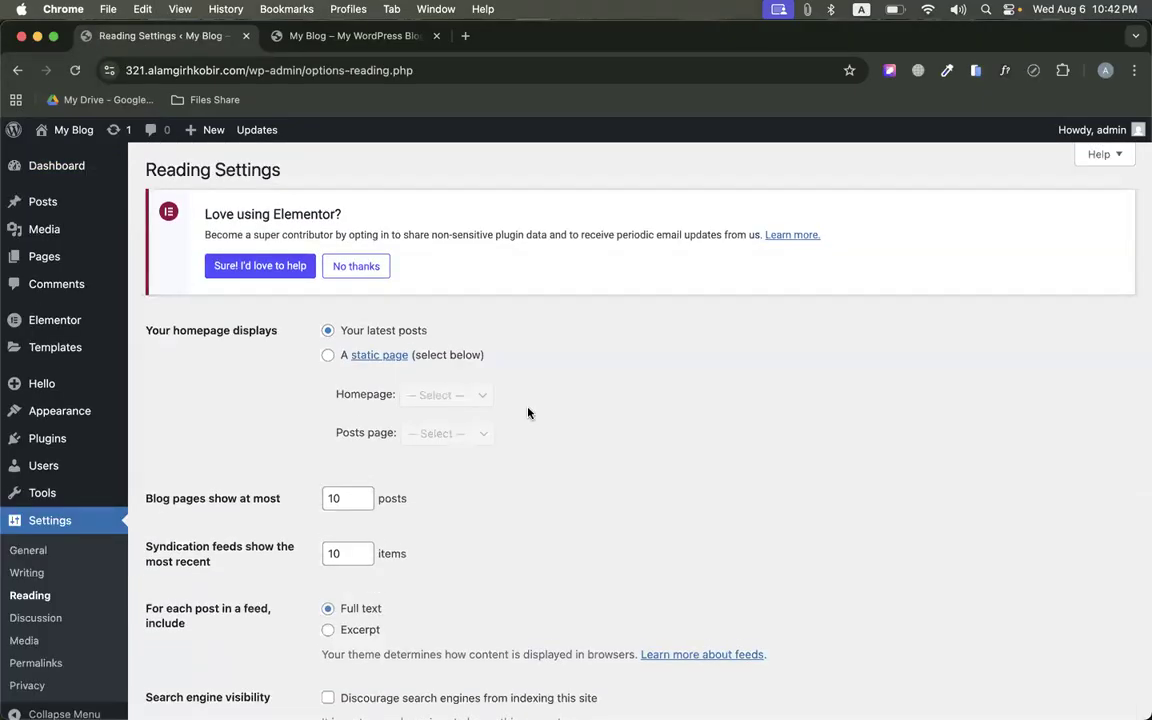
left_click(327, 357)
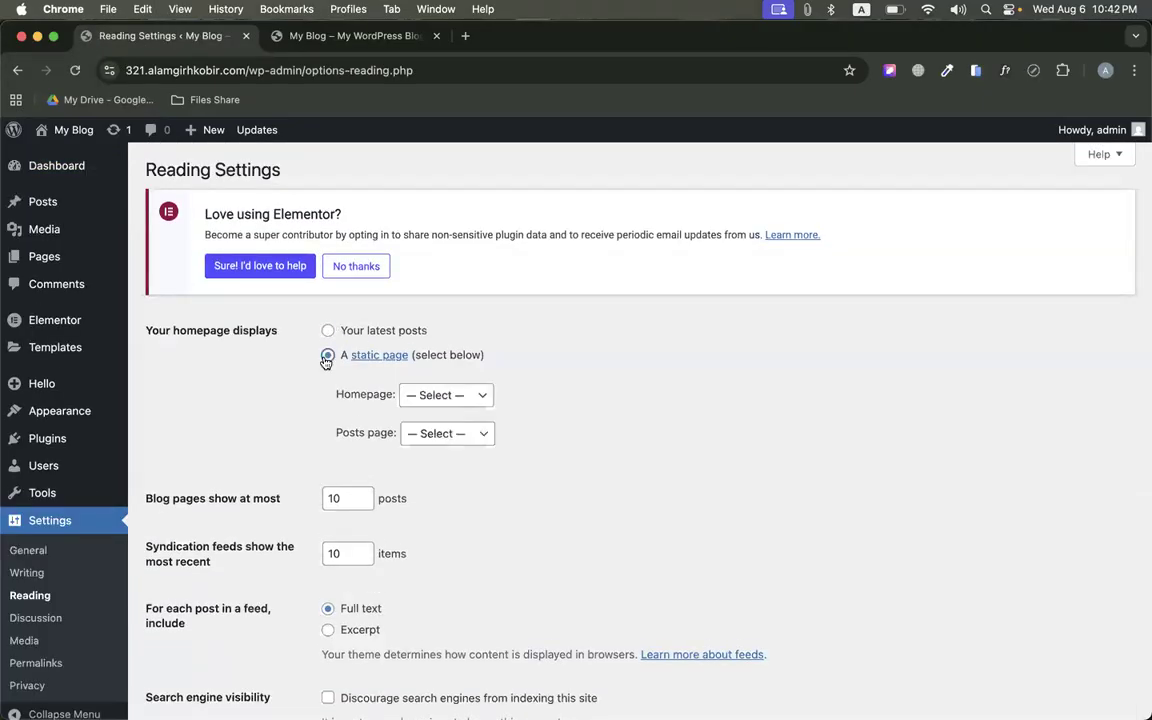
Choose the Elementor page as the static homepage and save the reading settings
left_click(420, 395)
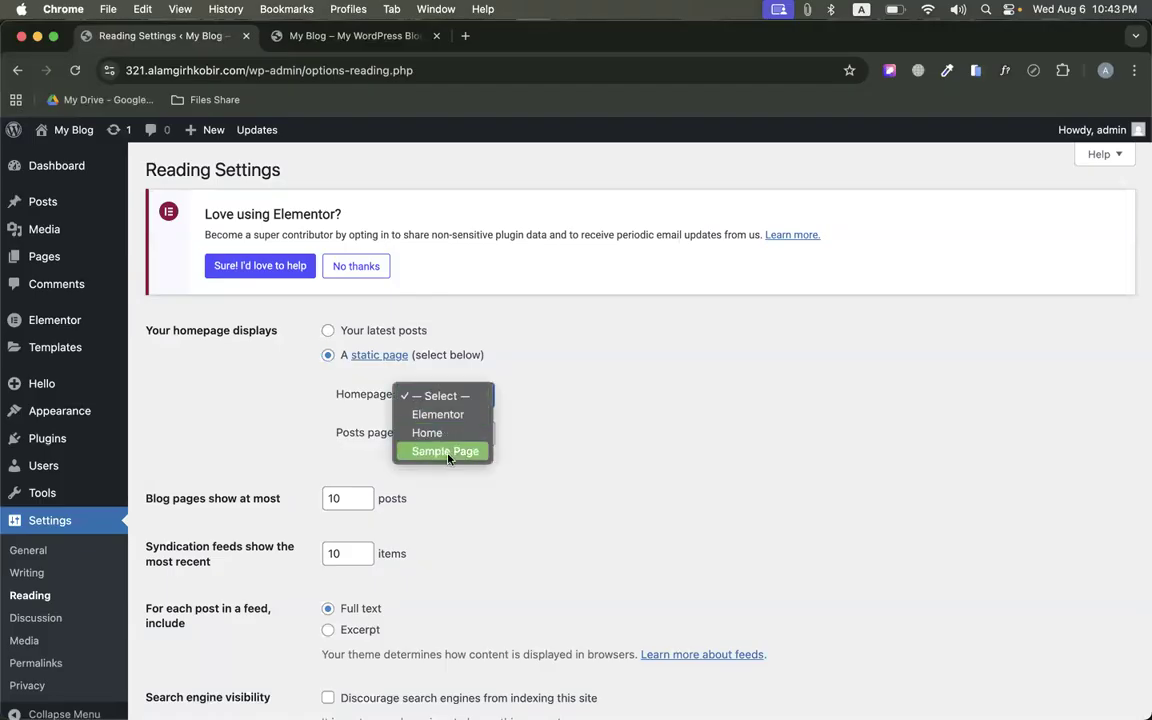
left_click(438, 414)
scroll(448, 421, "down", 3)
left_click(215, 621)
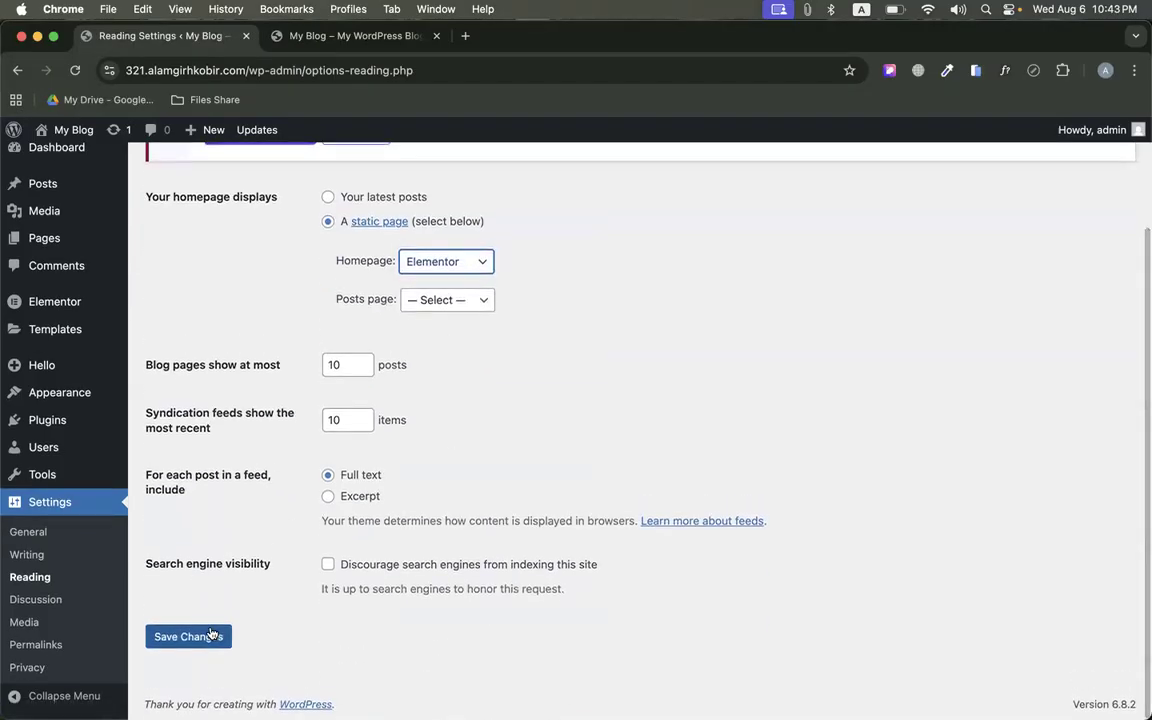
Reload the site's front page and examine the homepage content and its web address
left_click(291, 36)
left_click(75, 72)
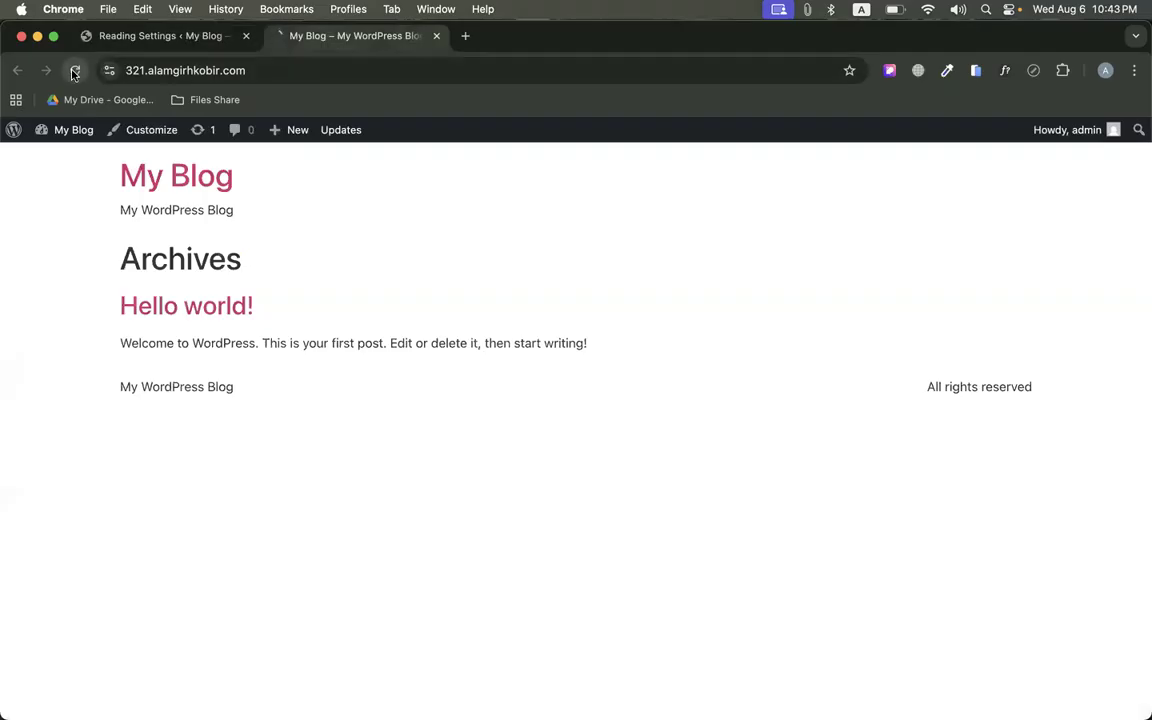
scroll(764, 357, "down", 5)
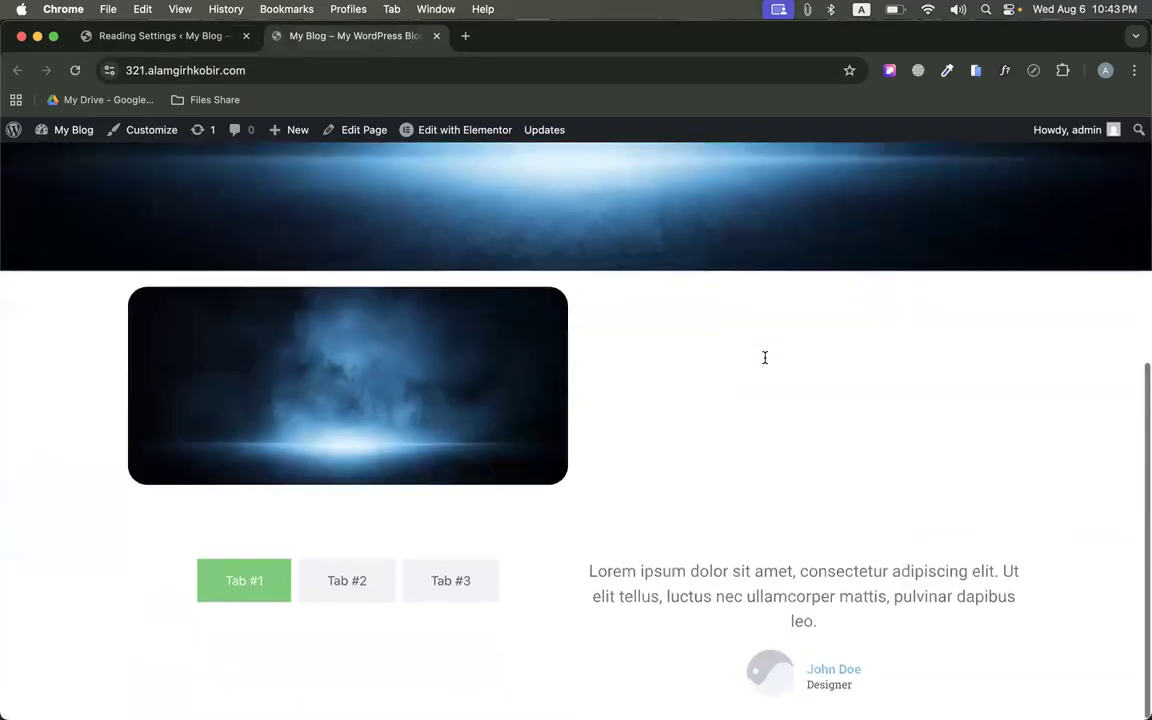
scroll(764, 357, "up", 5)
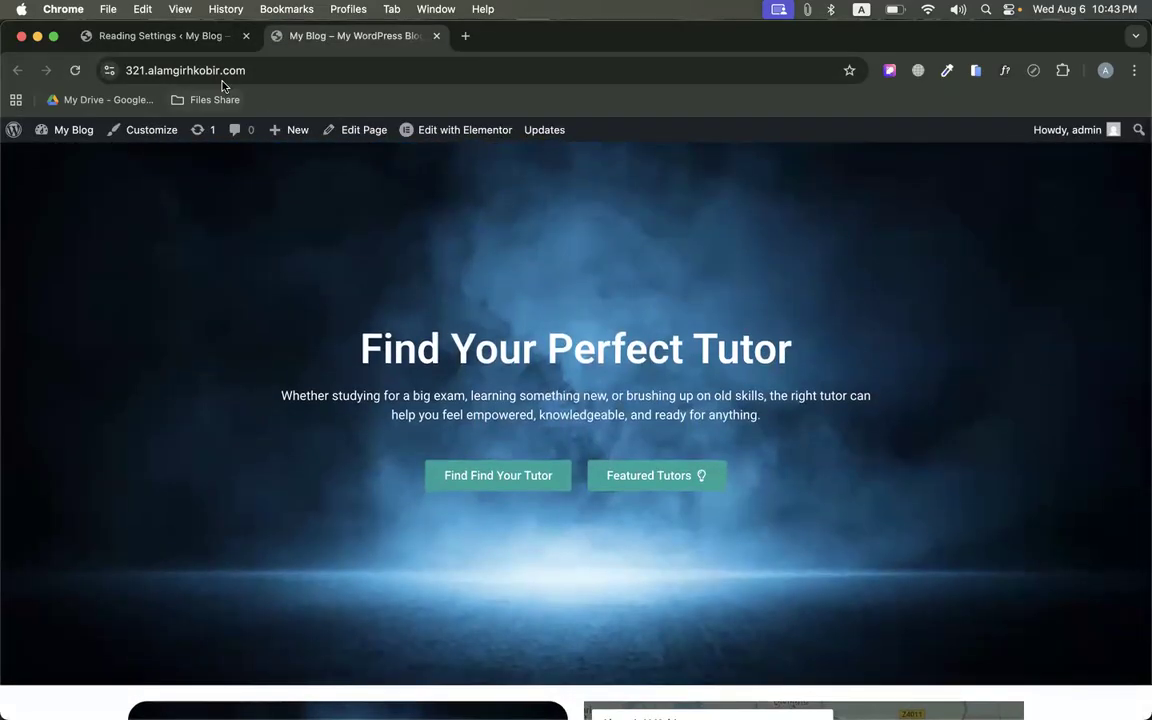
left_click(267, 70)
key("Right")
left_click(337, 213)
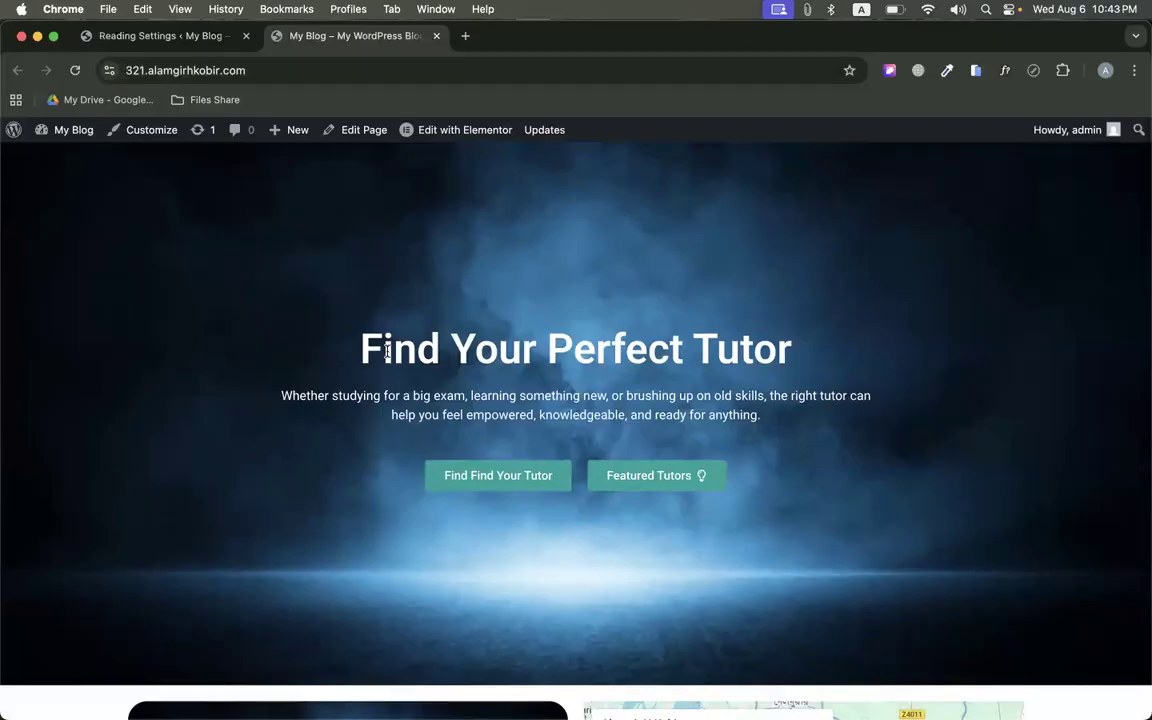
scroll(348, 316, "down", 4)
Change the static homepage to the Home page in the Reading settings and save the changes
left_click(158, 35)
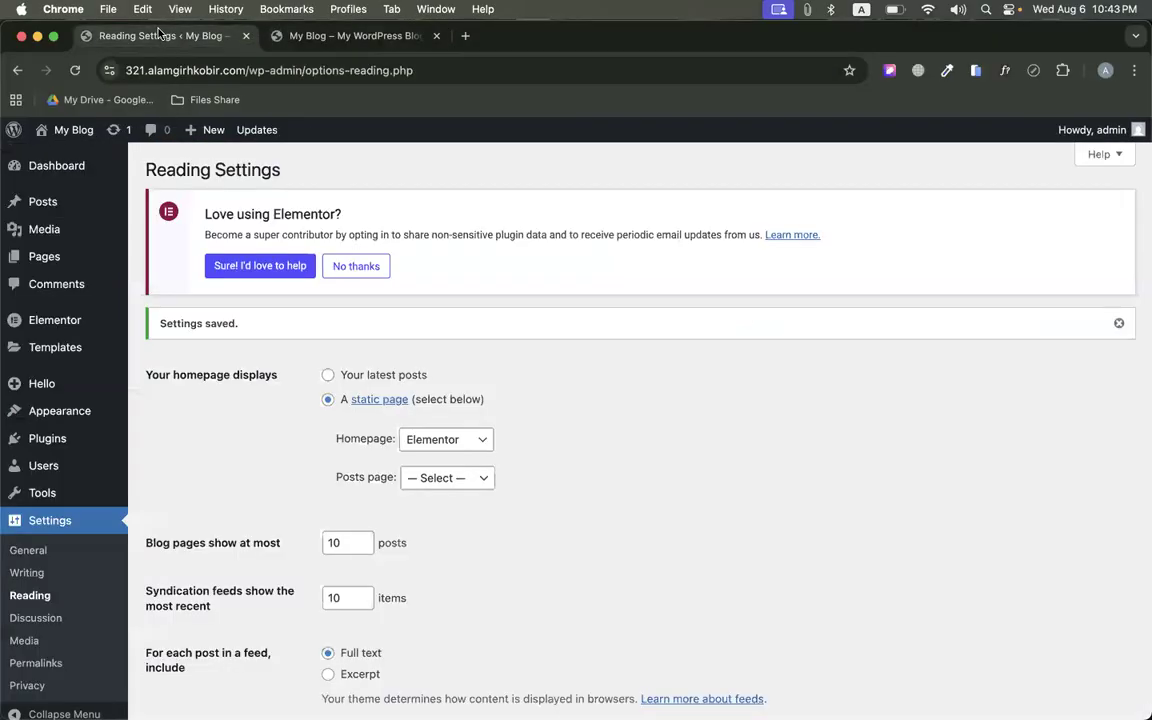
left_click(445, 440)
left_click(425, 456)
scroll(424, 462, "down", 3)
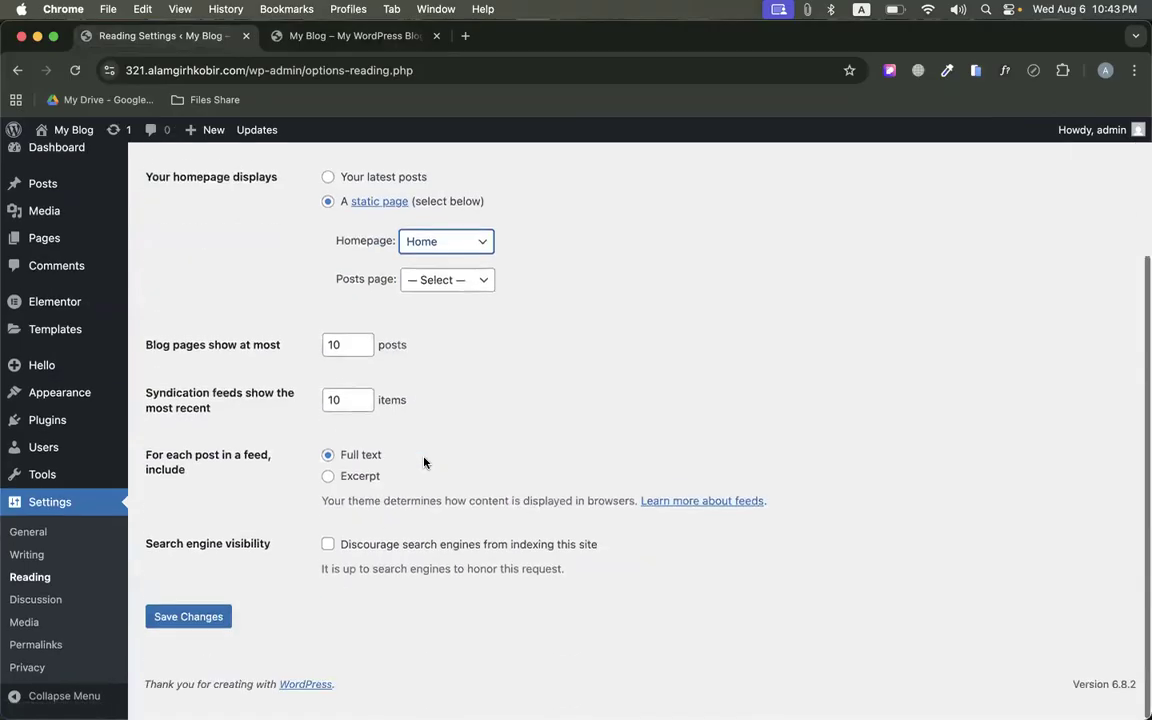
left_click(188, 634)
Refresh the live site and look through the whole Home page to check the homepage change
left_click(340, 36)
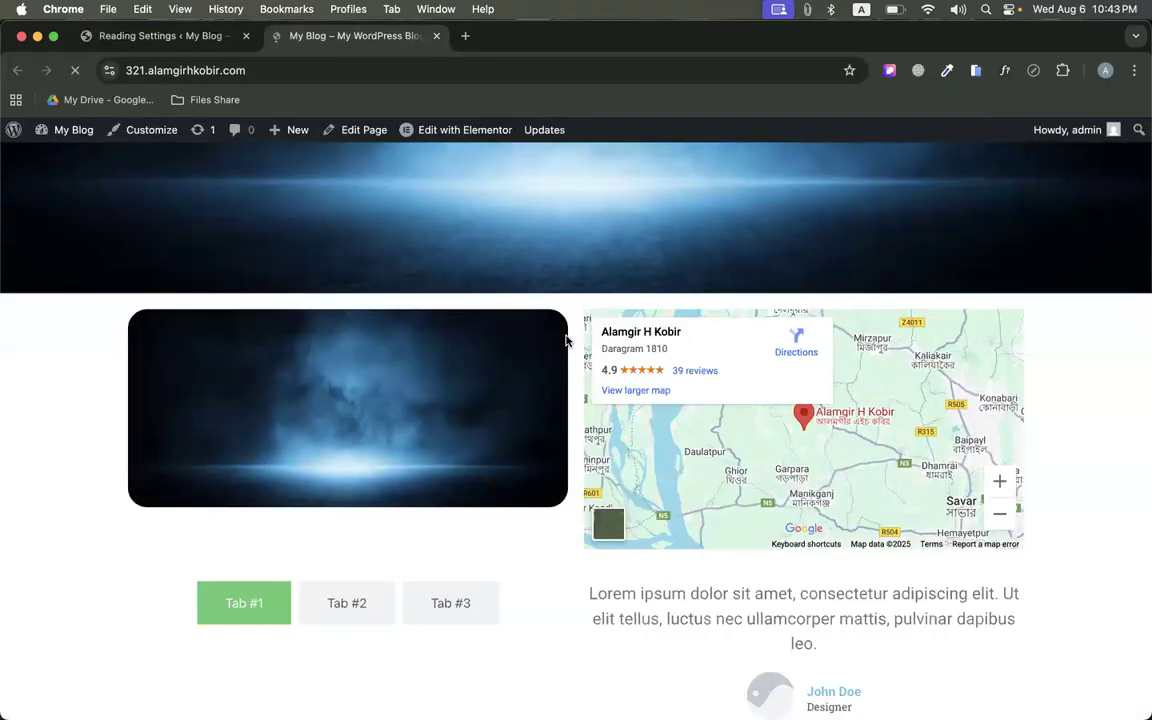
scroll(566, 341, "down", 20)
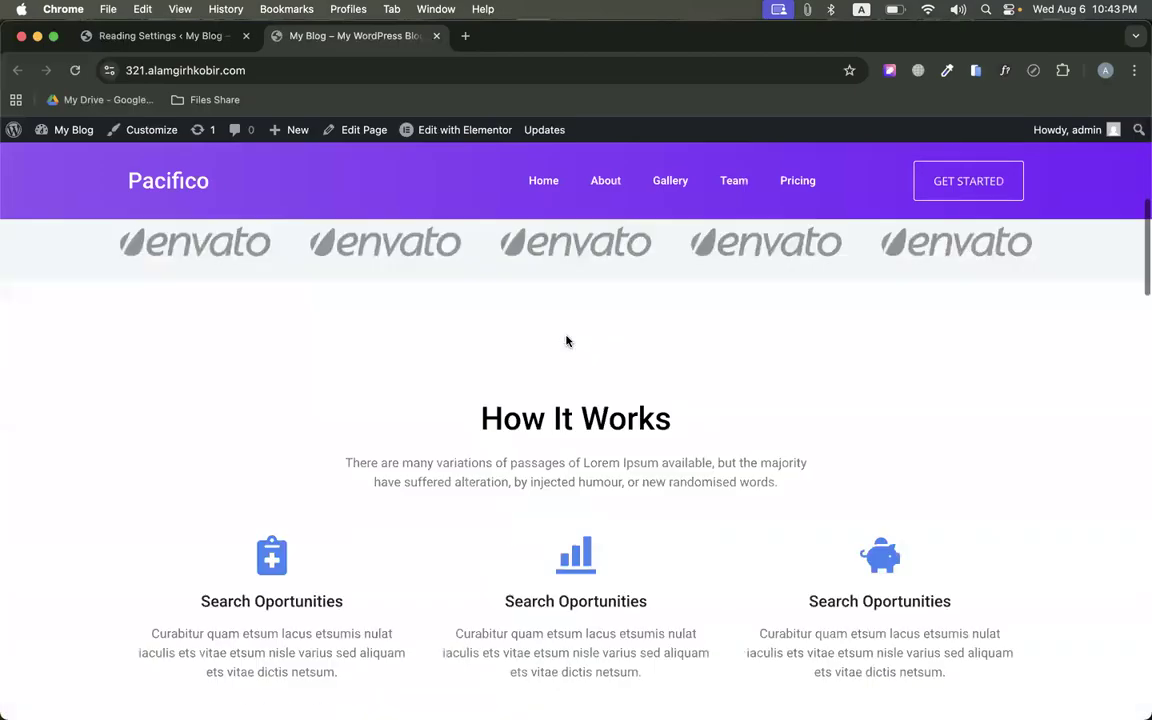
scroll(566, 341, "up", 20)
scroll(566, 341, "up", 5)
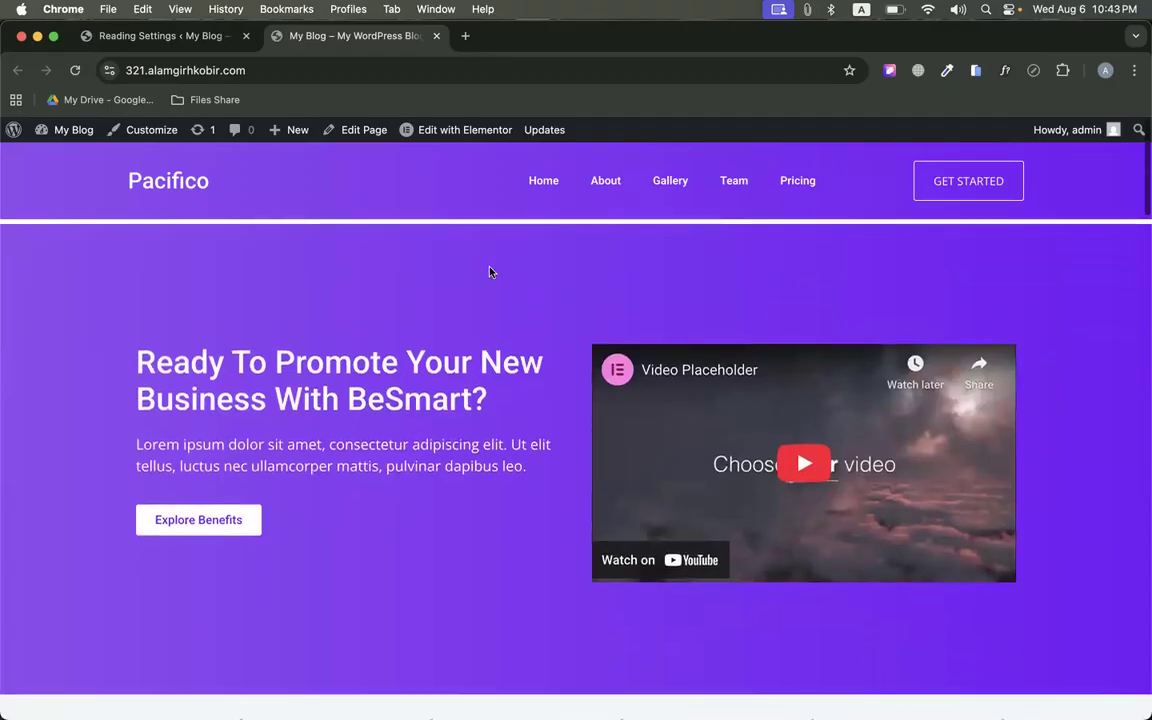
Return to the admin area, open the General settings and set the site title to "CMBD 321"
left_click(193, 41)
scroll(749, 558, "down", 3)
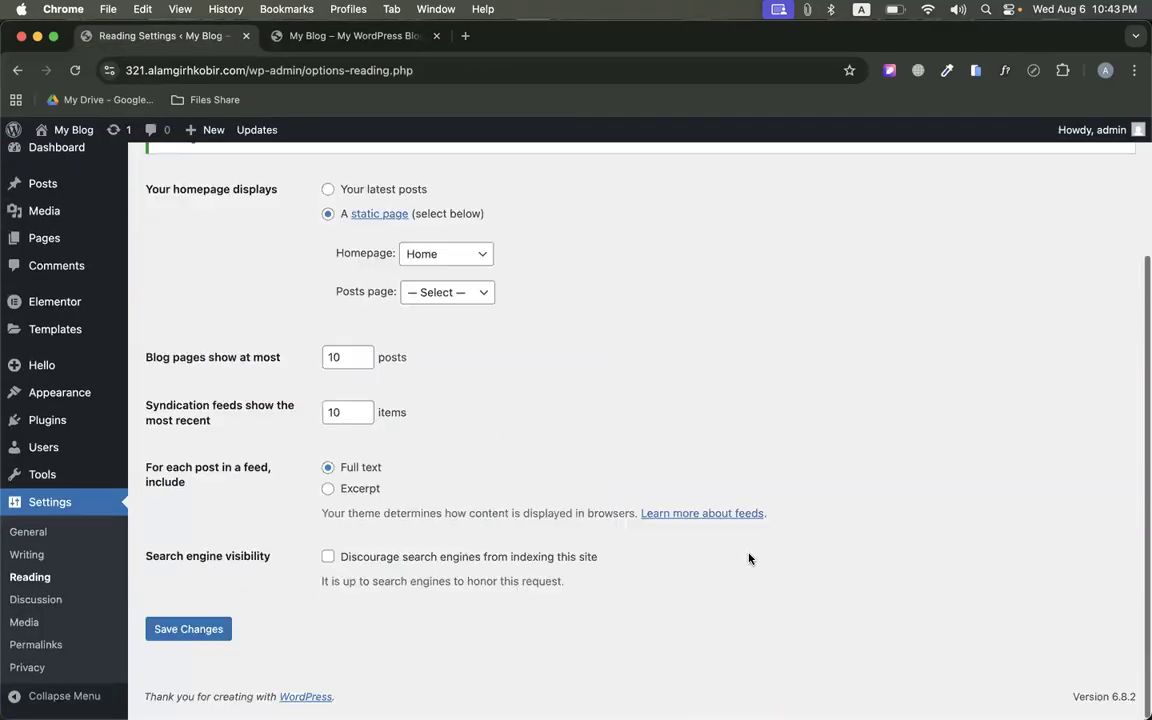
left_click(37, 540)
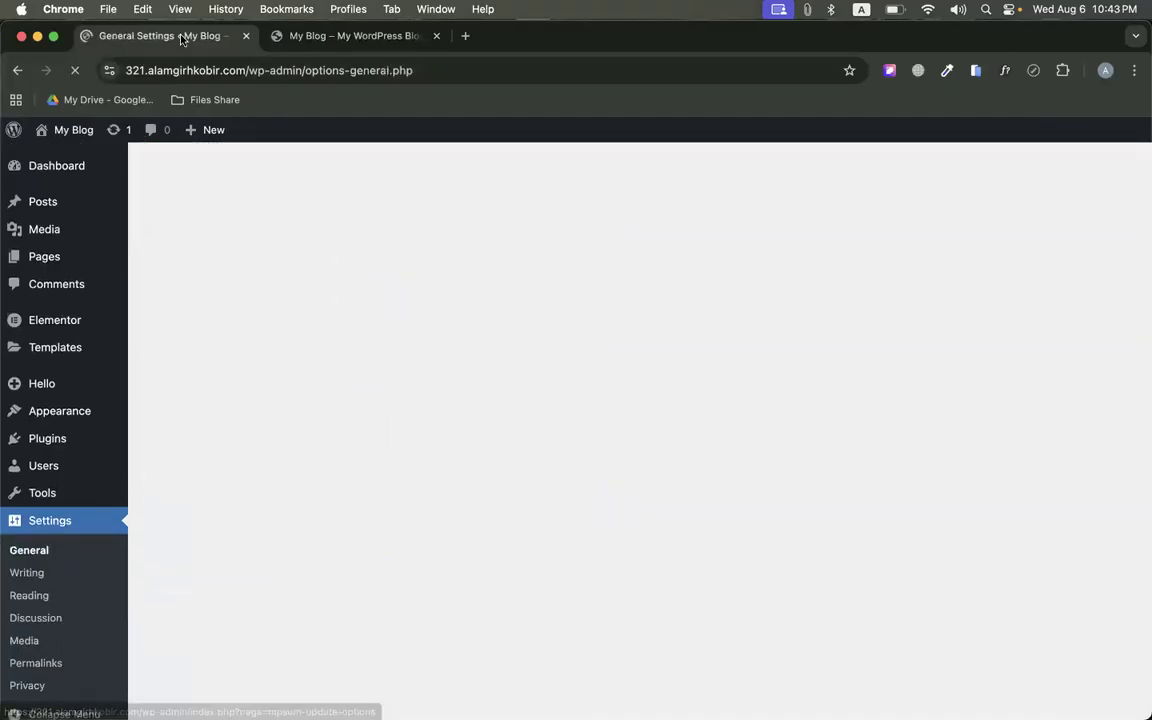
scroll(378, 425, "down", 1)
triple_click(360, 225)
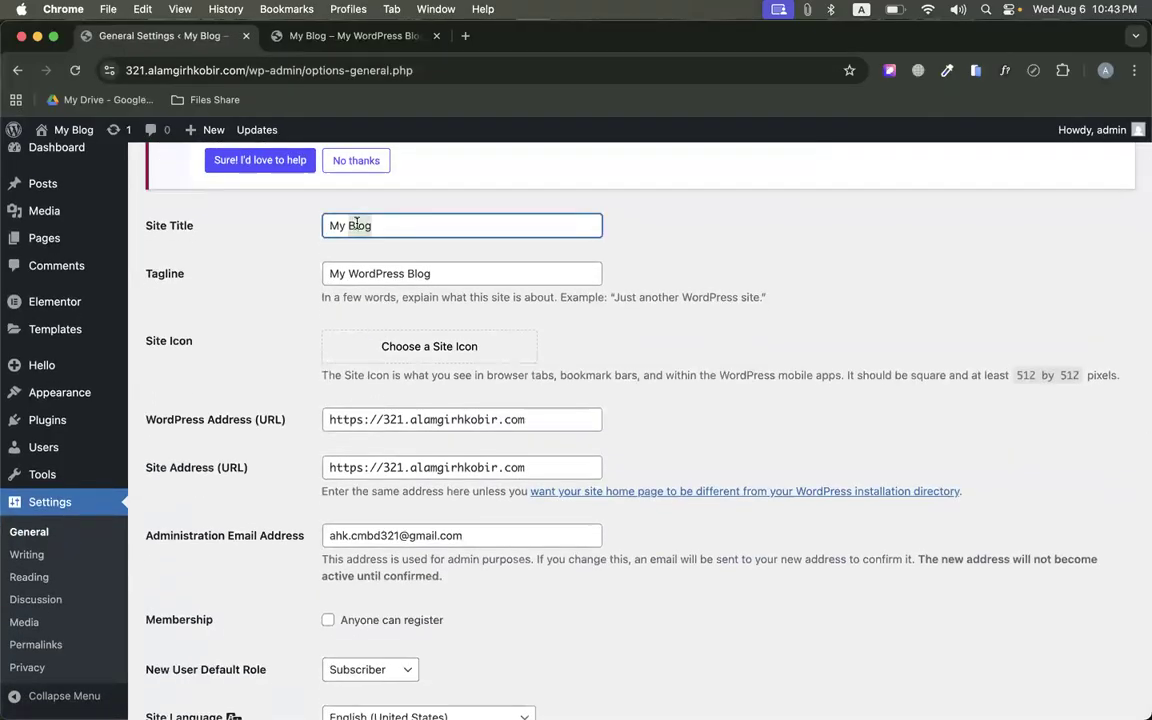
type("CMBD 321")
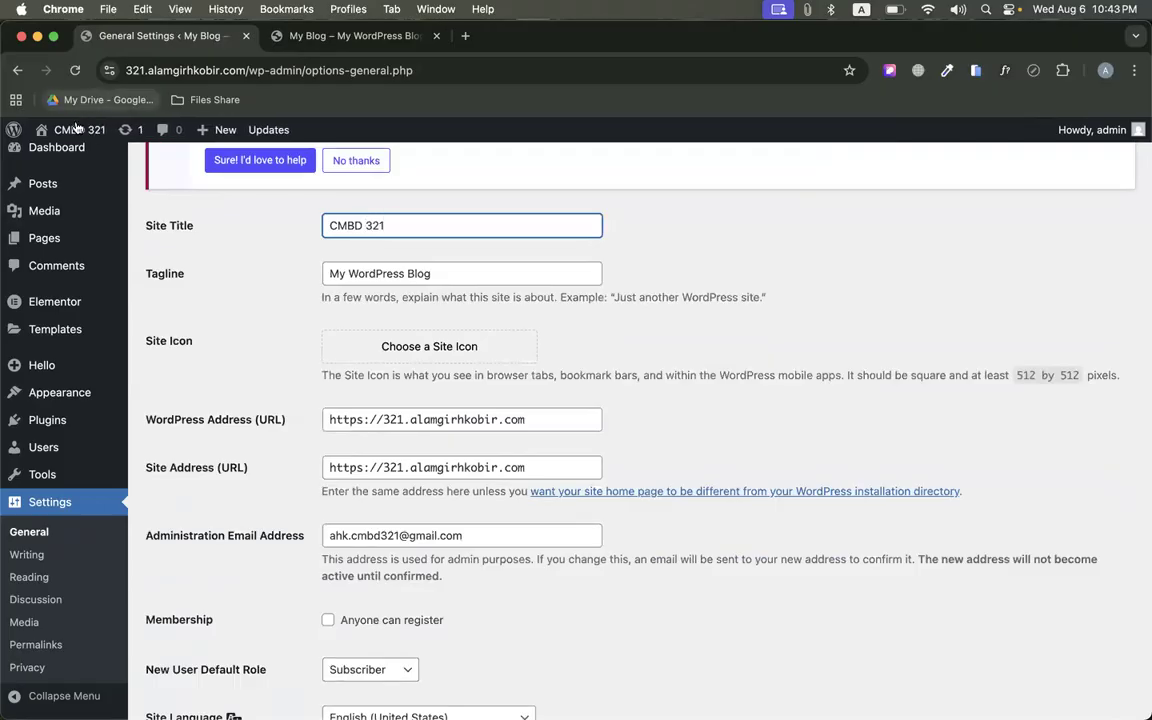
Replace the site's tagline with "Website Design with Elementor"
triple_click(372, 274)
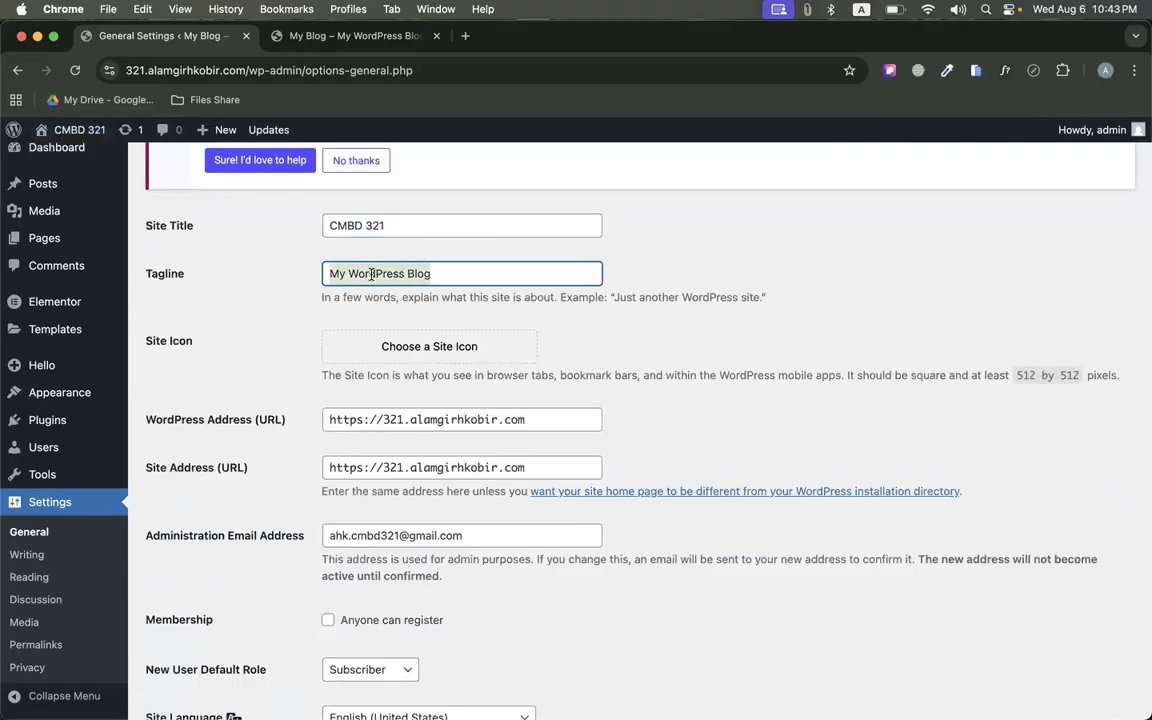
type("Elementor")
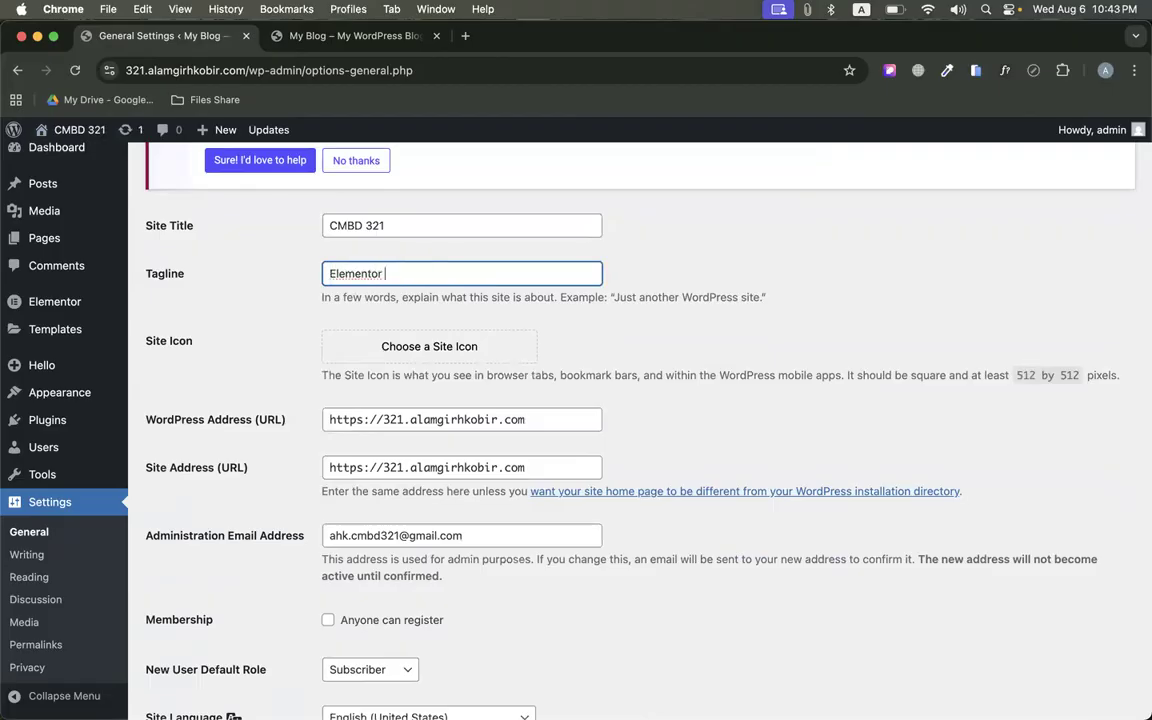
key("super+a")
key("BackSpace")
type("Website Design")
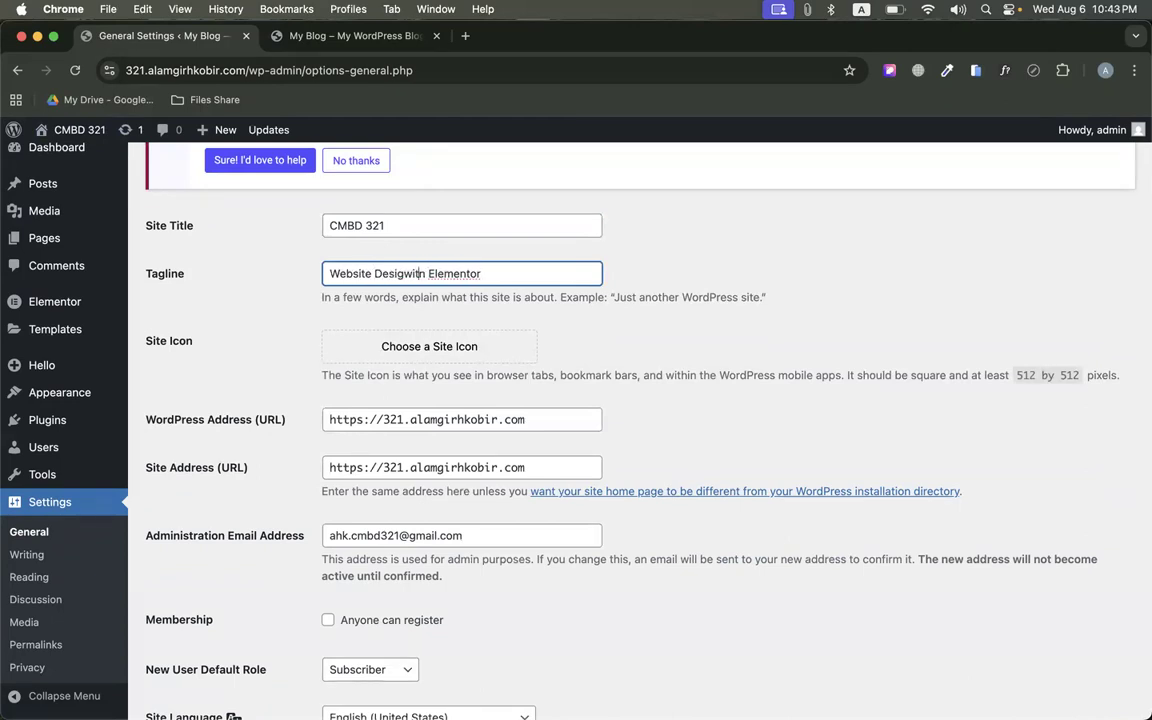
type(" |")
type("with")
left_click(778, 338)
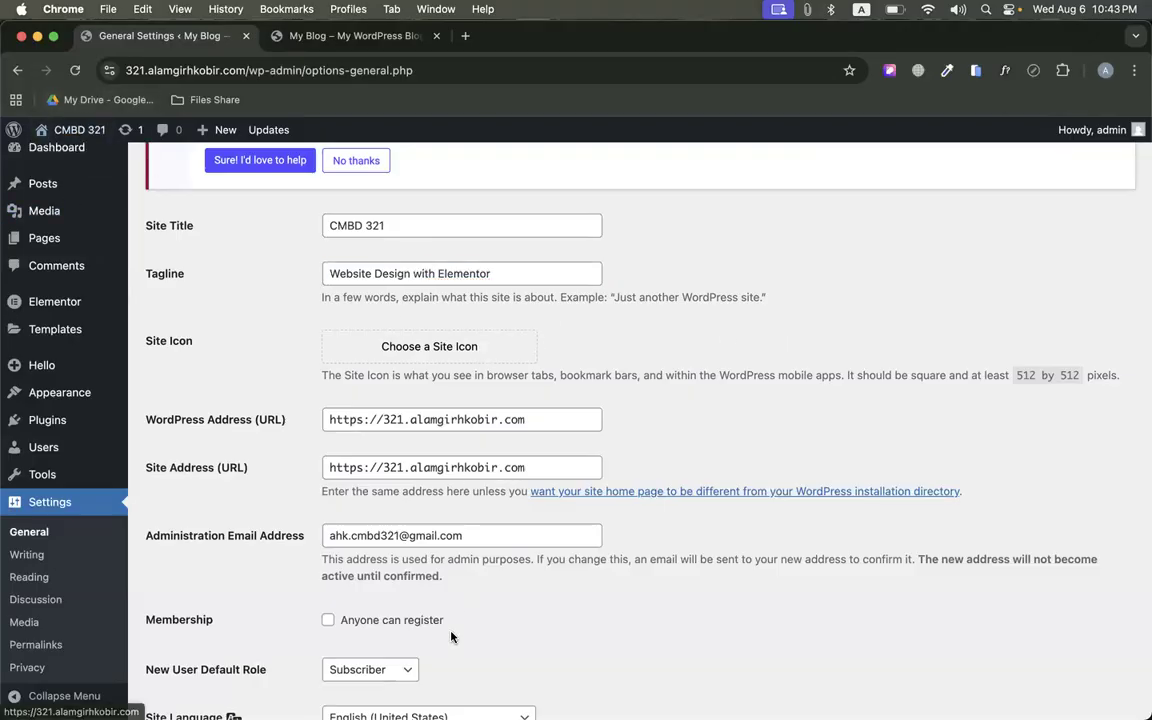
Save the general settings and reload the live site to check the title and tagline
scroll(450, 636, "down", 10)
left_click(197, 640)
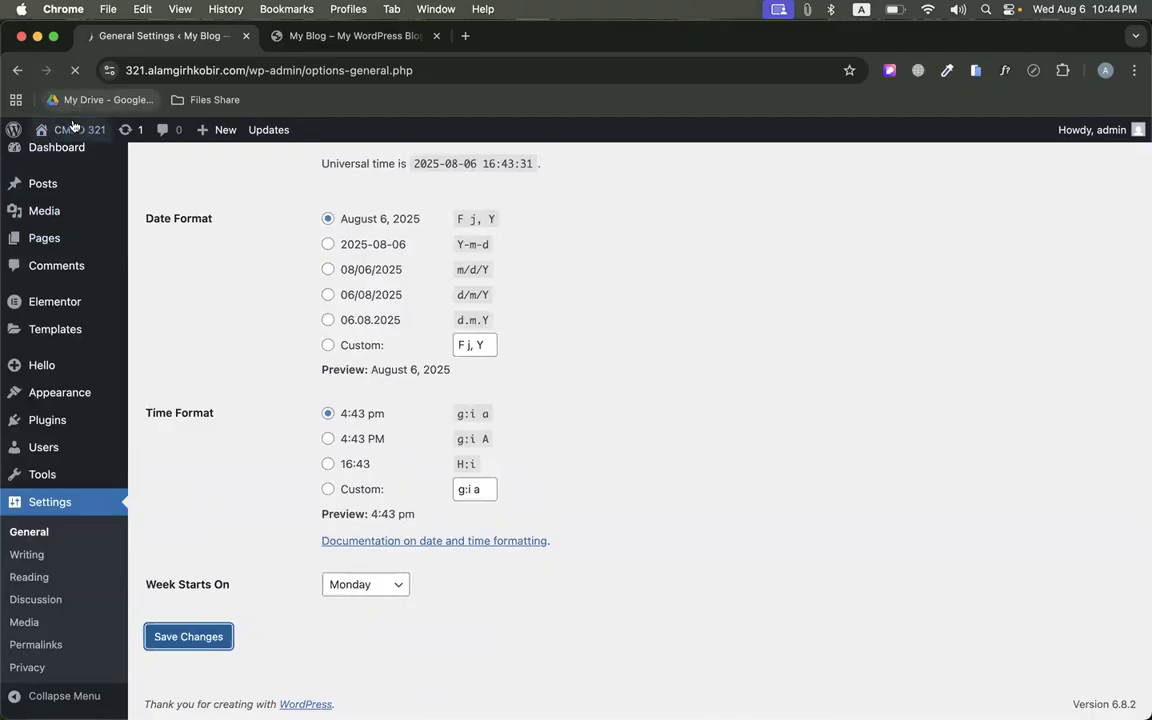
left_click(295, 38)
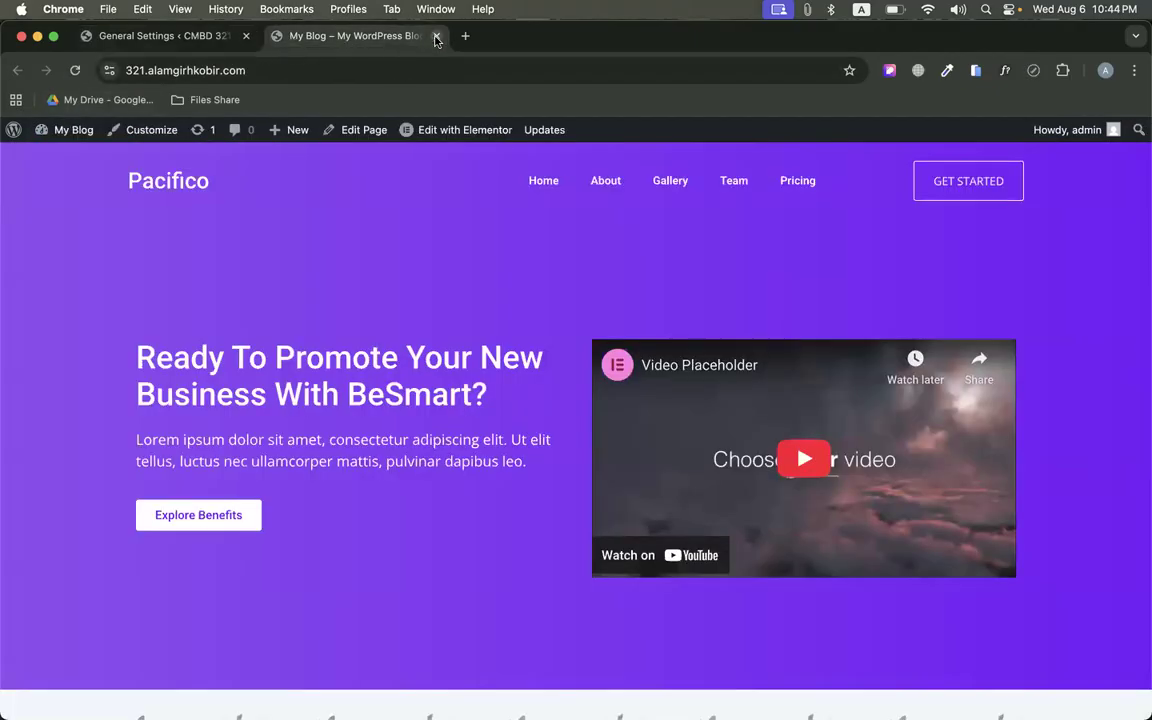
key("super+r")
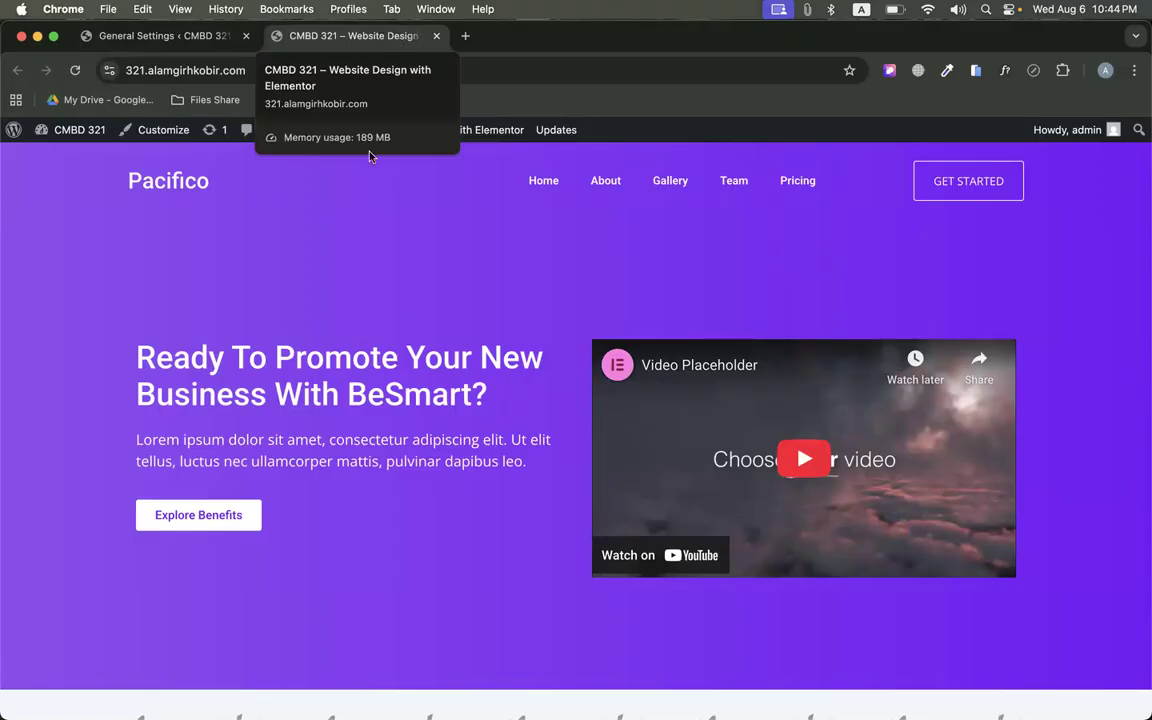
Return to the General settings in the admin area and open the media chooser for the site icon
left_click(155, 36)
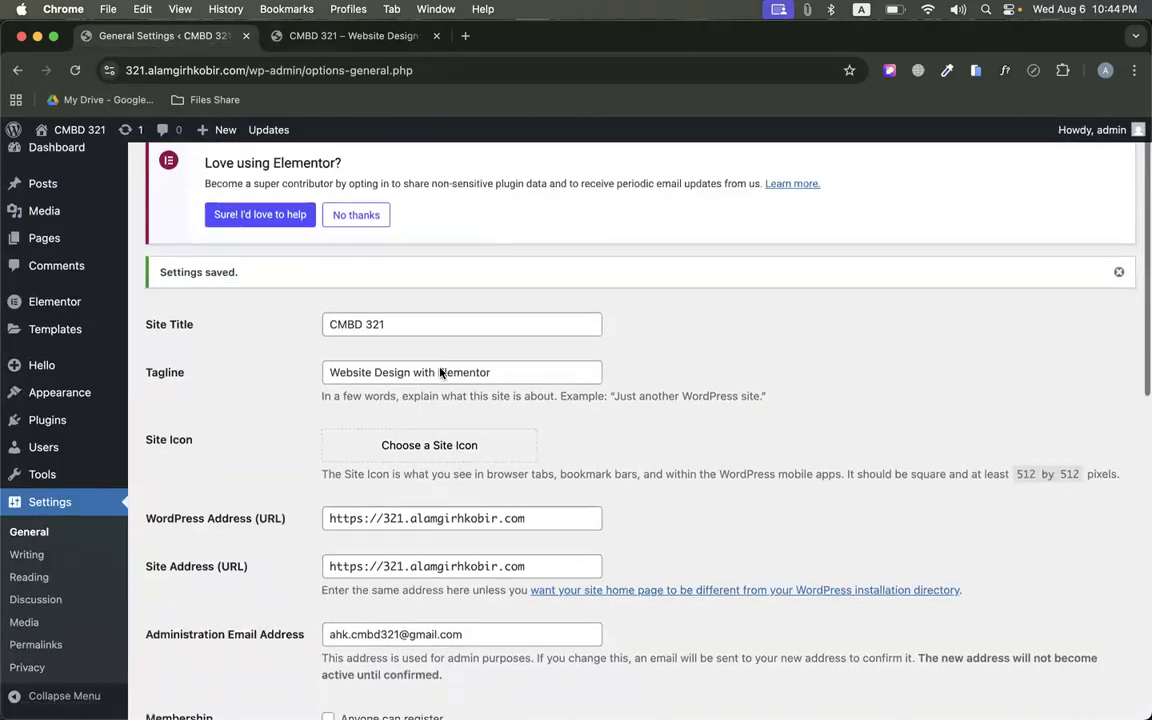
scroll(340, 277, "down", 1)
scroll(150, 333, "down", 2)
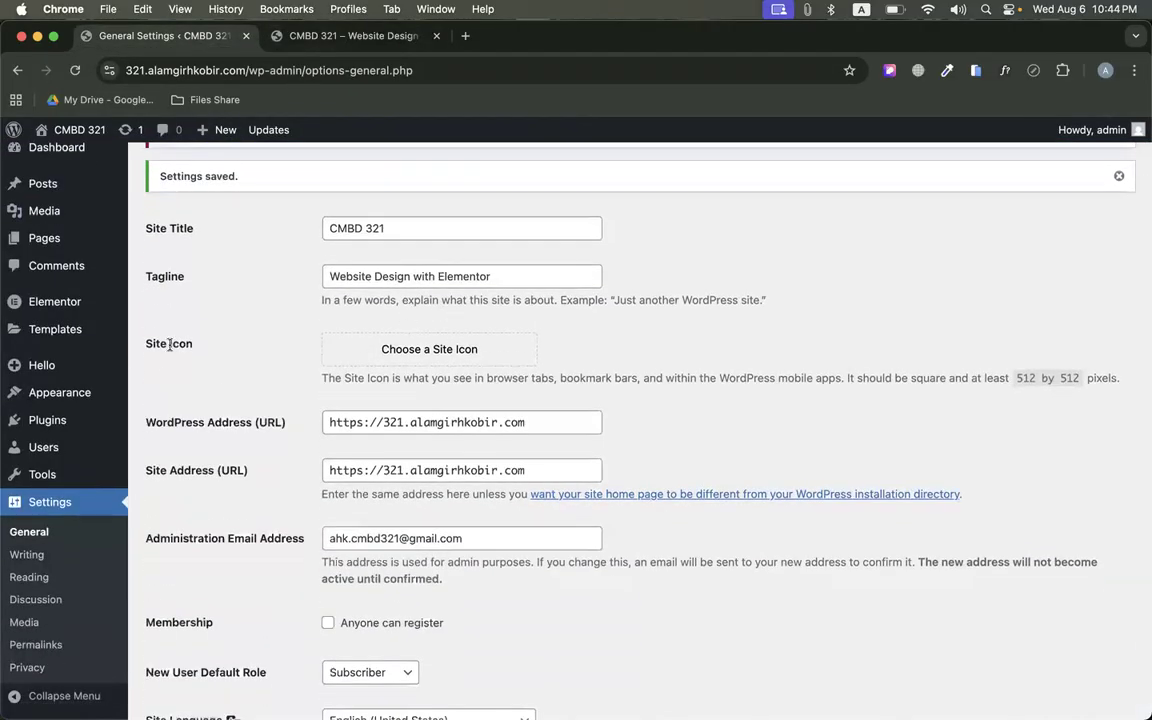
left_click(376, 346)
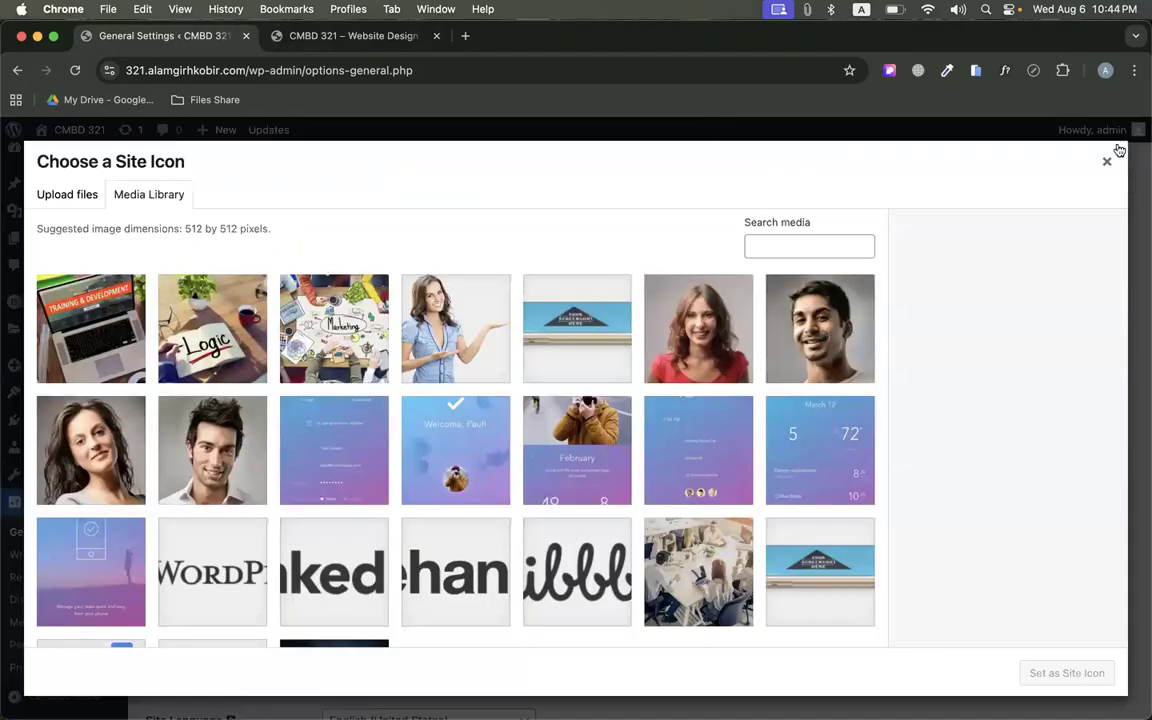
left_click(1107, 161)
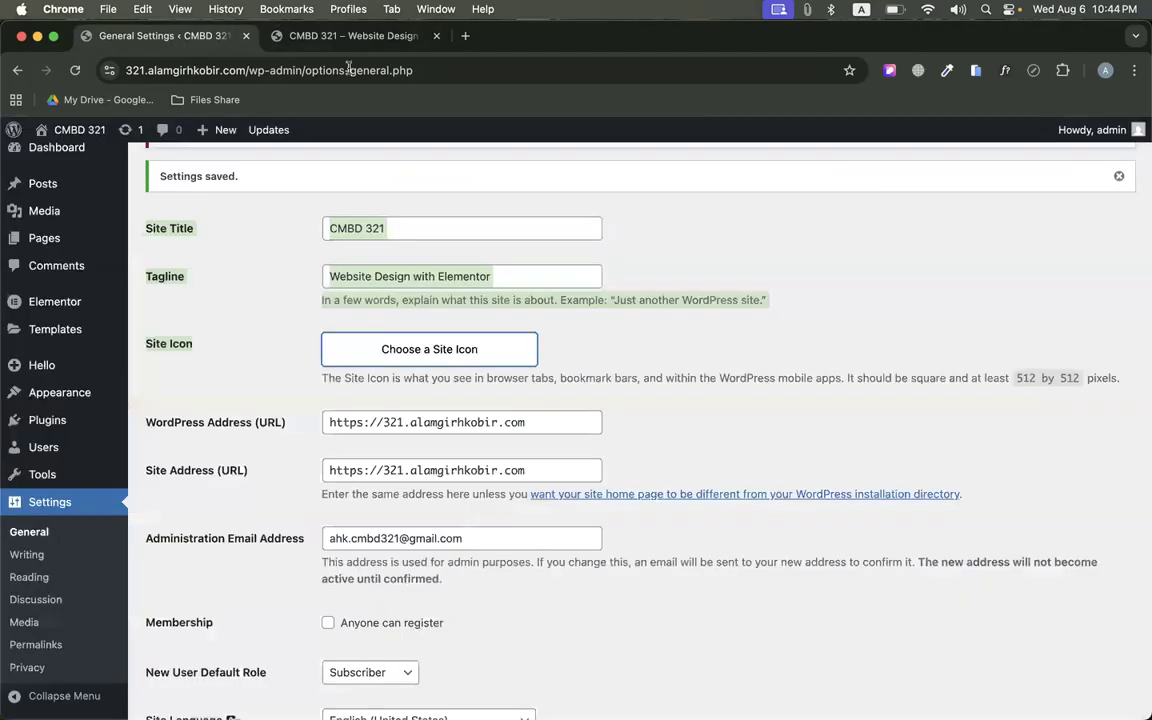
left_click(276, 42)
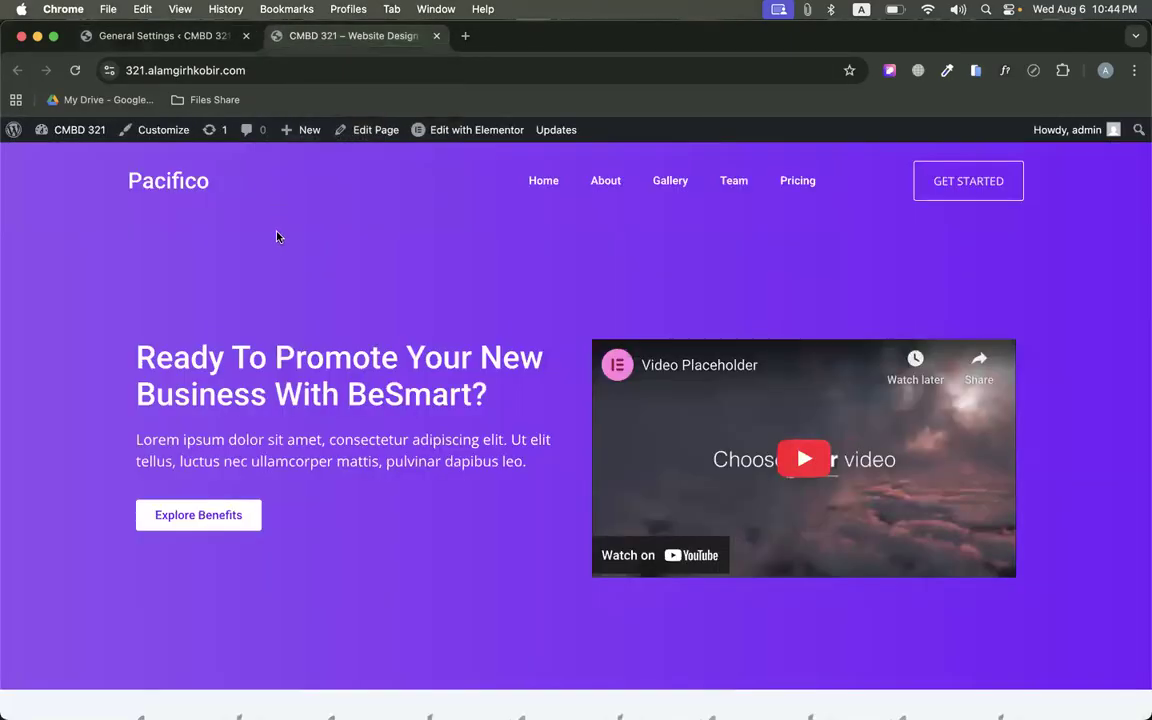
left_click(160, 37)
left_click(416, 363)
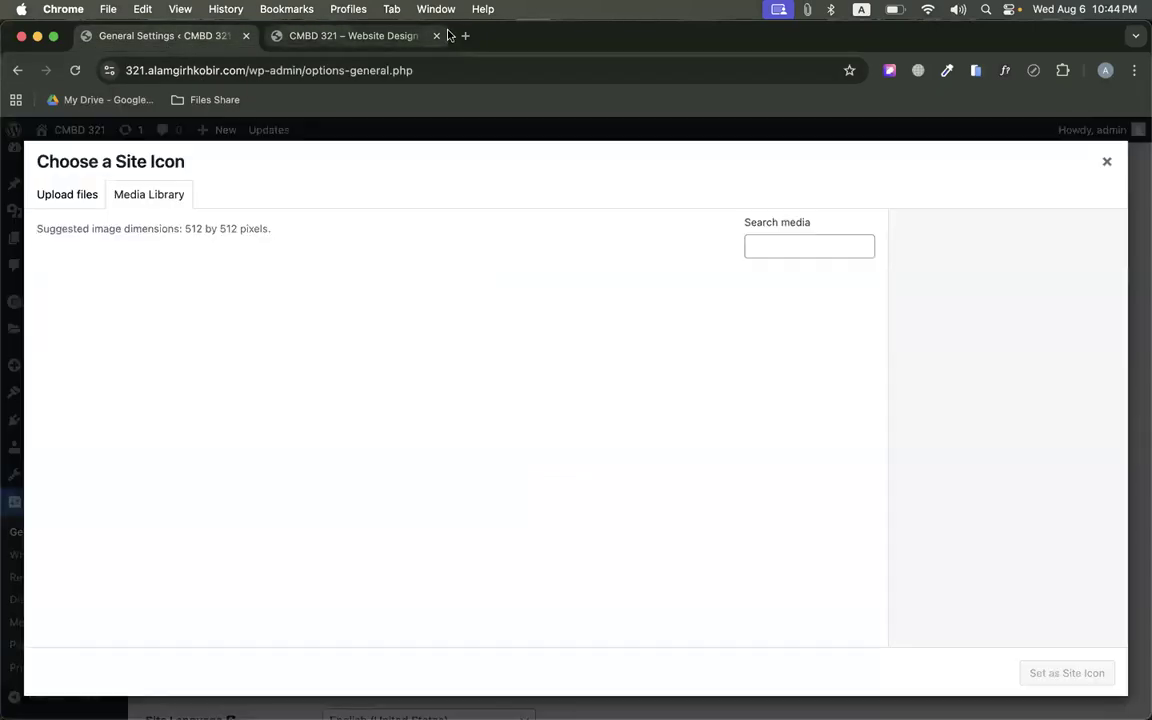
Search Google for "fav icon" in a new browser tab, switch to images for "favicon" and look through the results
left_click(465, 37)
type("fav icon")
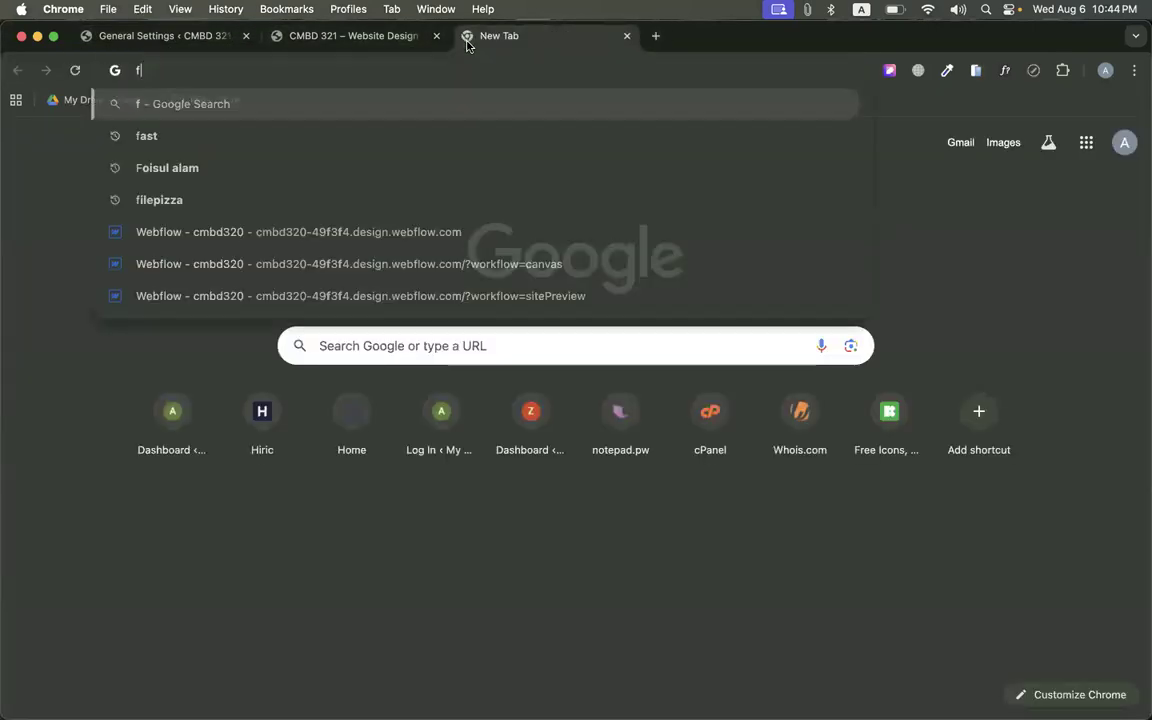
key("Return")
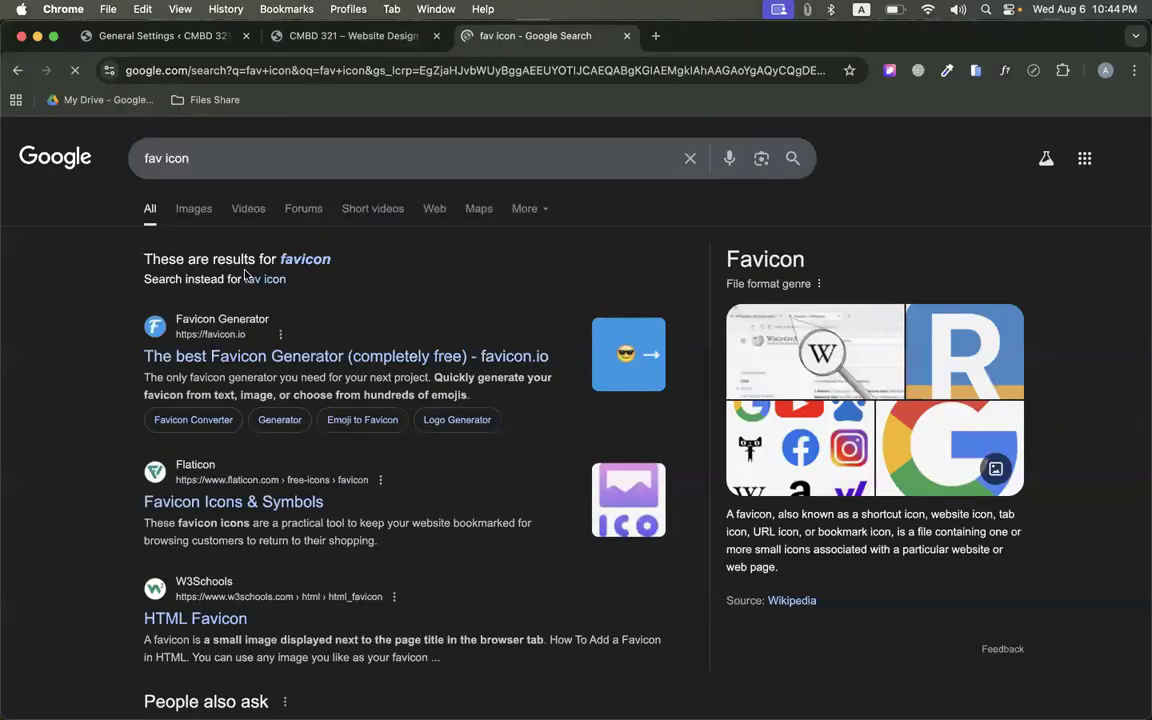
left_click(309, 262)
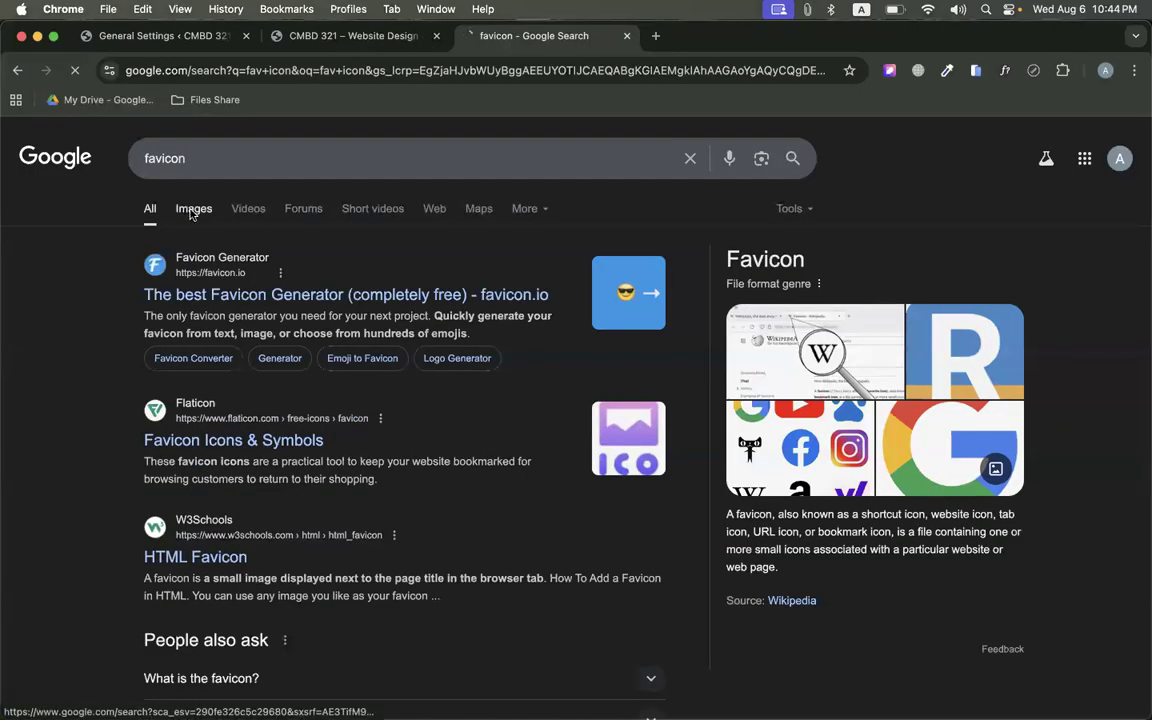
left_click(191, 210)
scroll(157, 418, "down", 3)
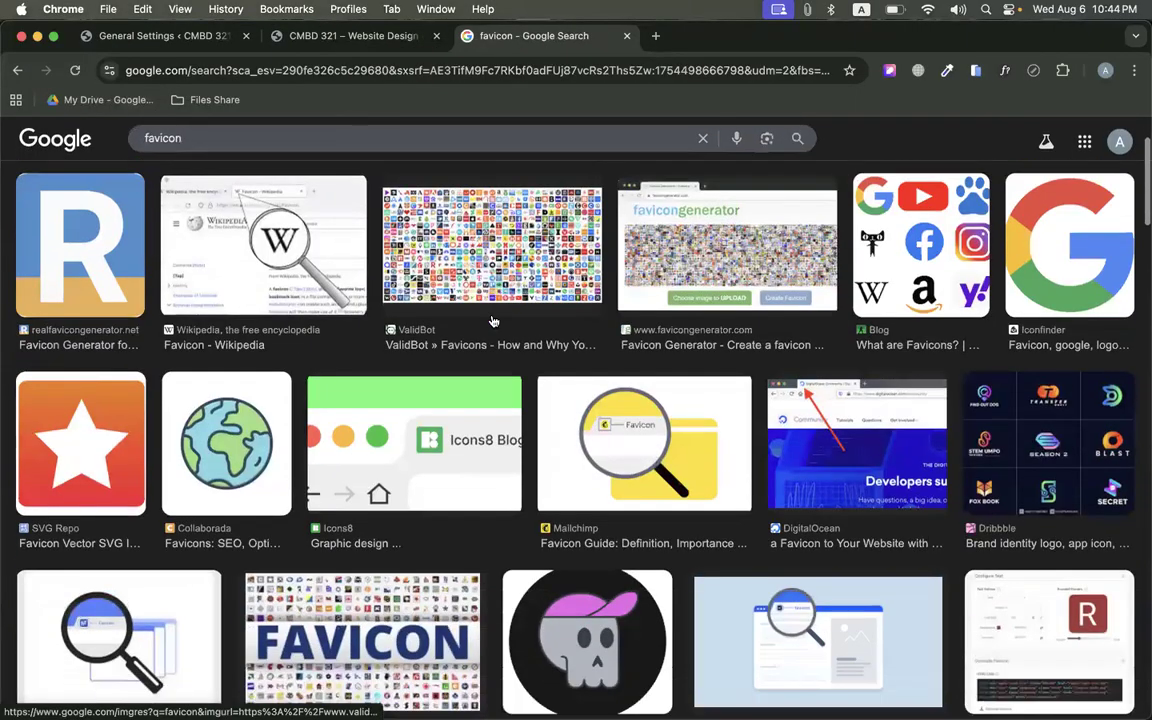
scroll(157, 418, "down", 3)
scroll(848, 347, "down", 2)
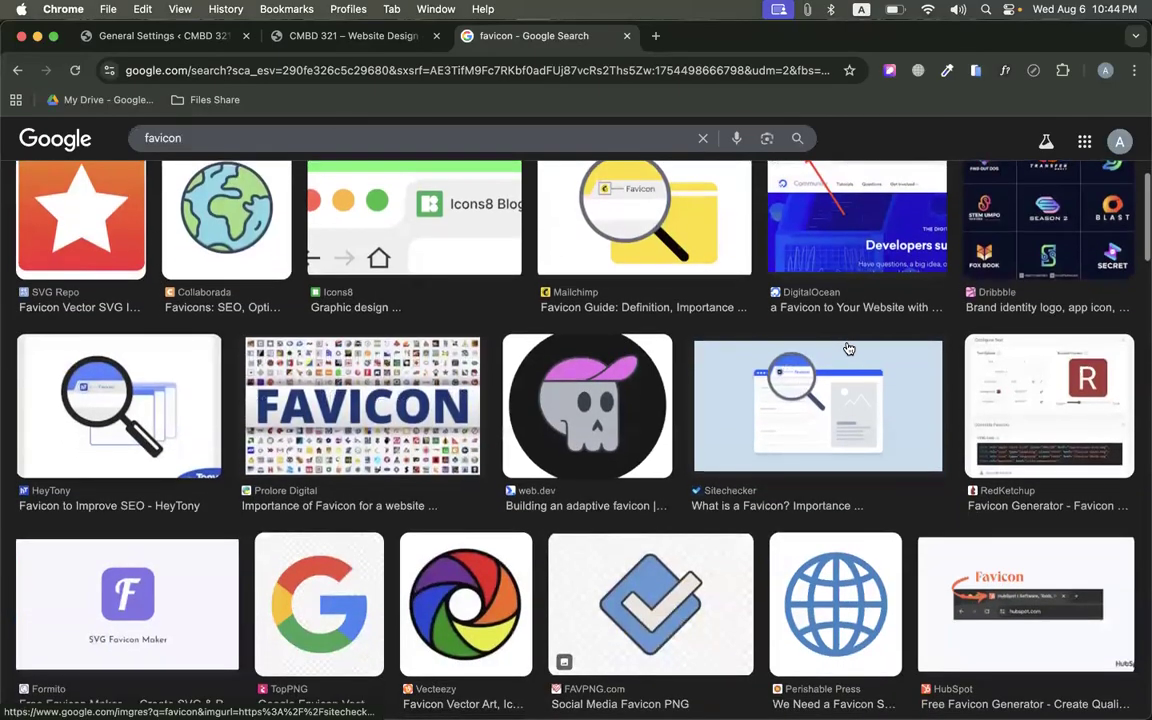
scroll(672, 433, "down", 3)
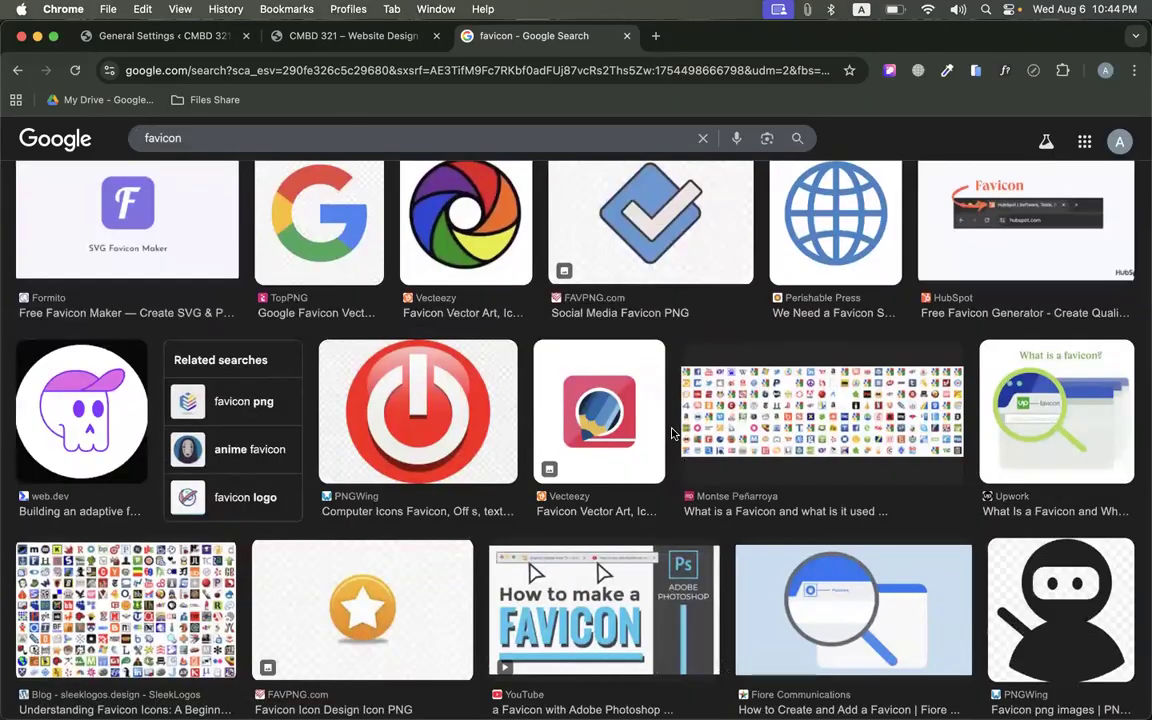
scroll(672, 433, "up", 1)
scroll(672, 433, "down", 2)
Refine the image search to "favicon 321" and look over the matching icons
left_click(206, 143)
type("3")
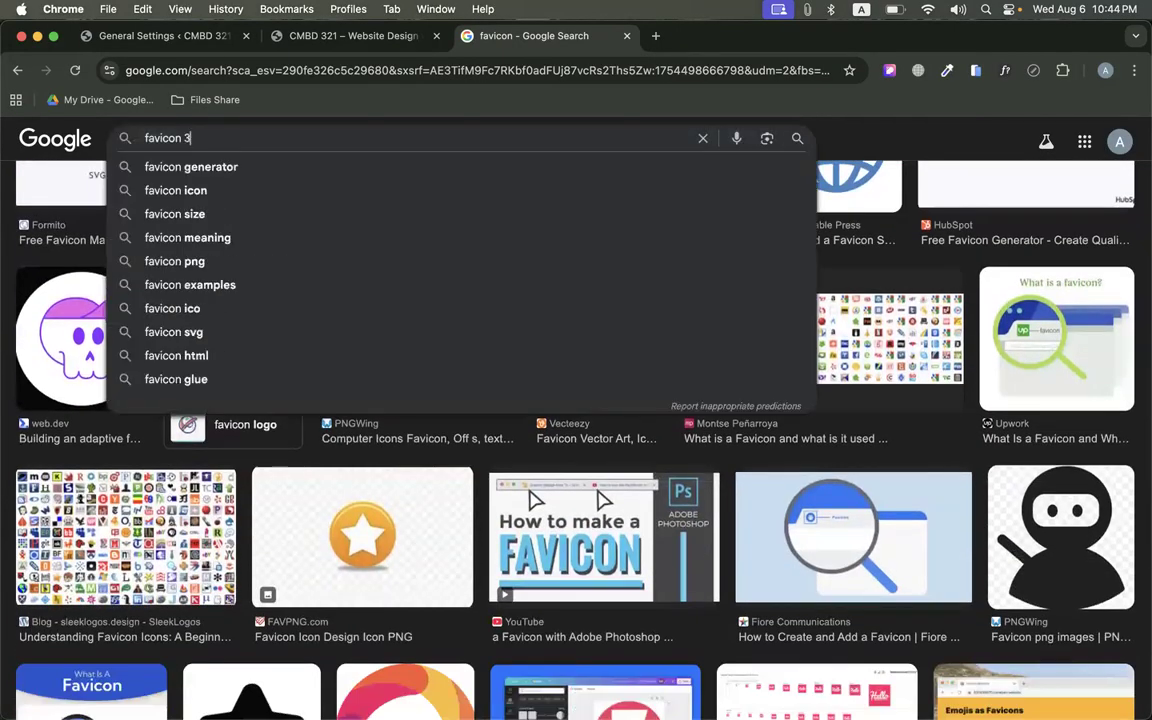
type("21")
key("Return")
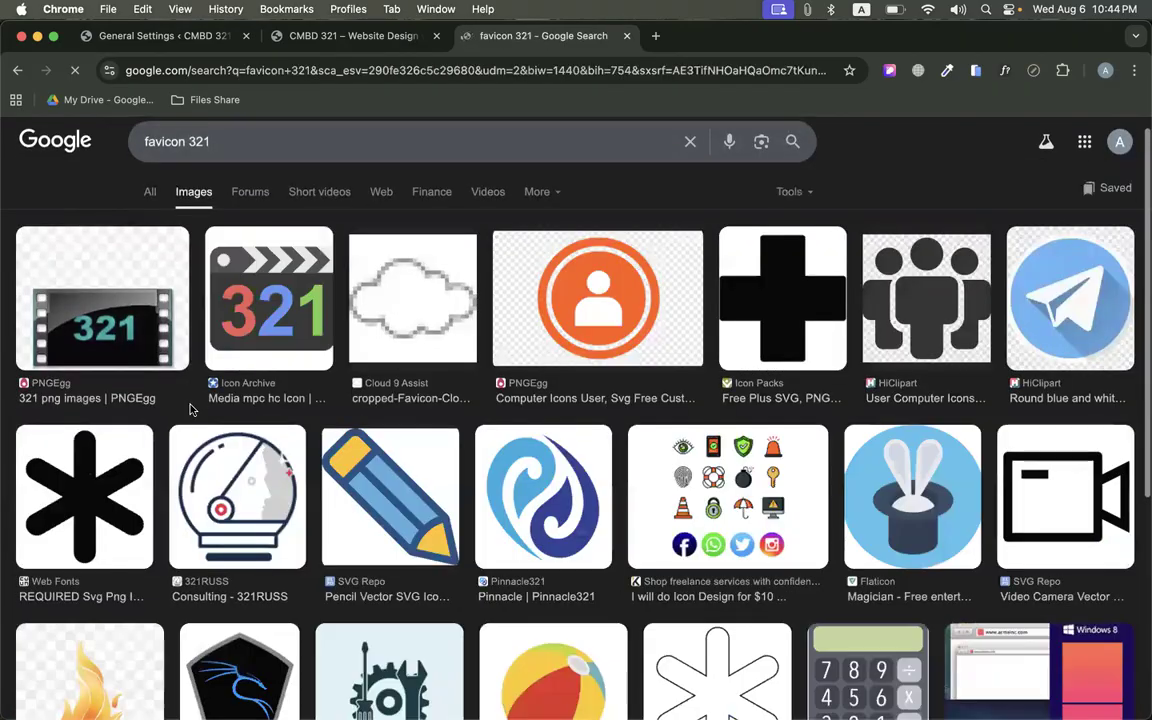
scroll(312, 316, "down", 1)
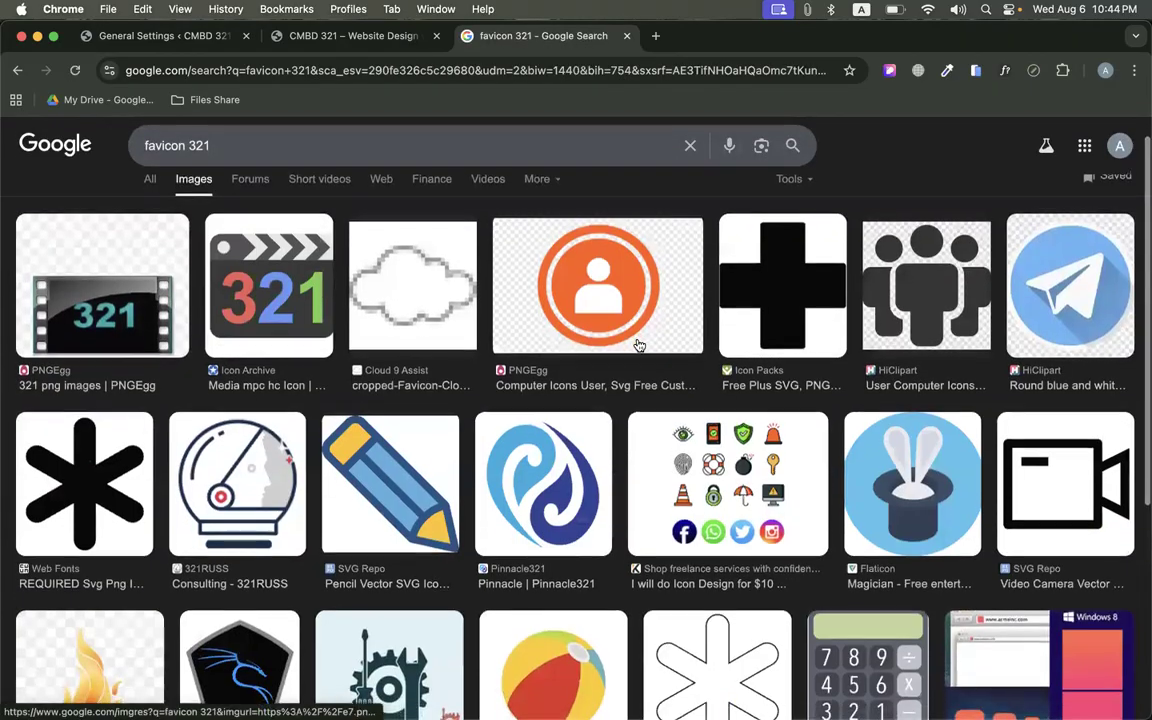
Open the Icon Archive image of the 321 clapperboard and download it as Media-mpc-hc-icon.png
left_click(311, 316)
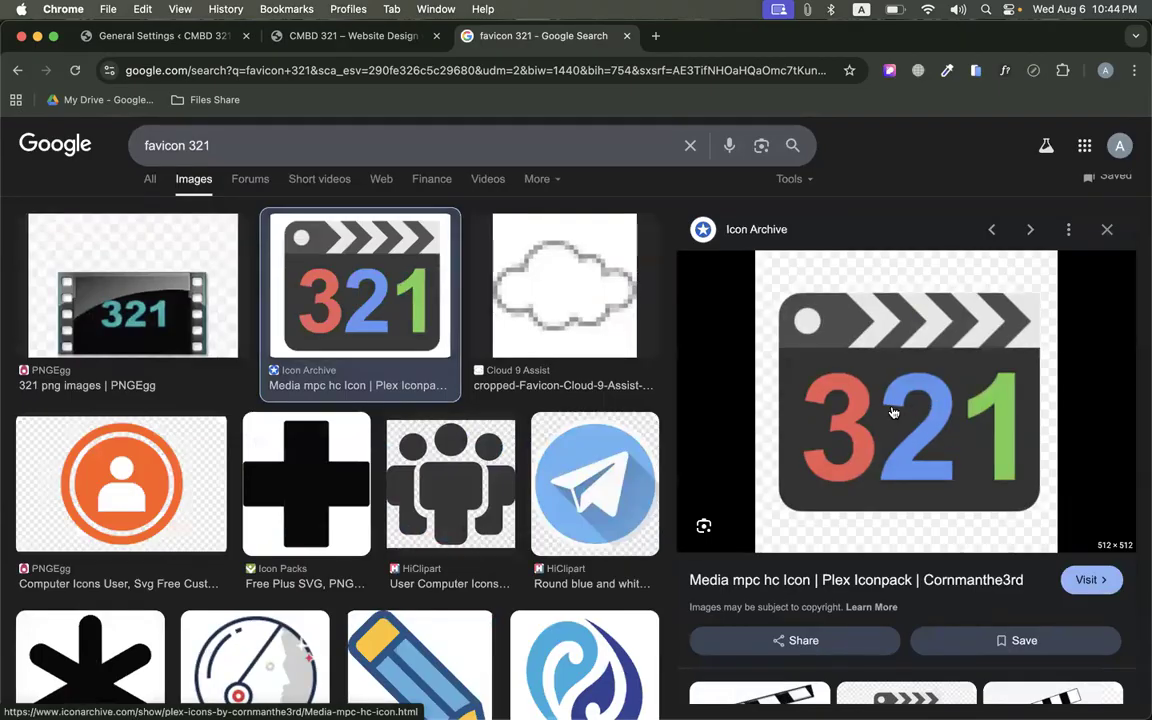
right_click(893, 412)
left_click(947, 594)
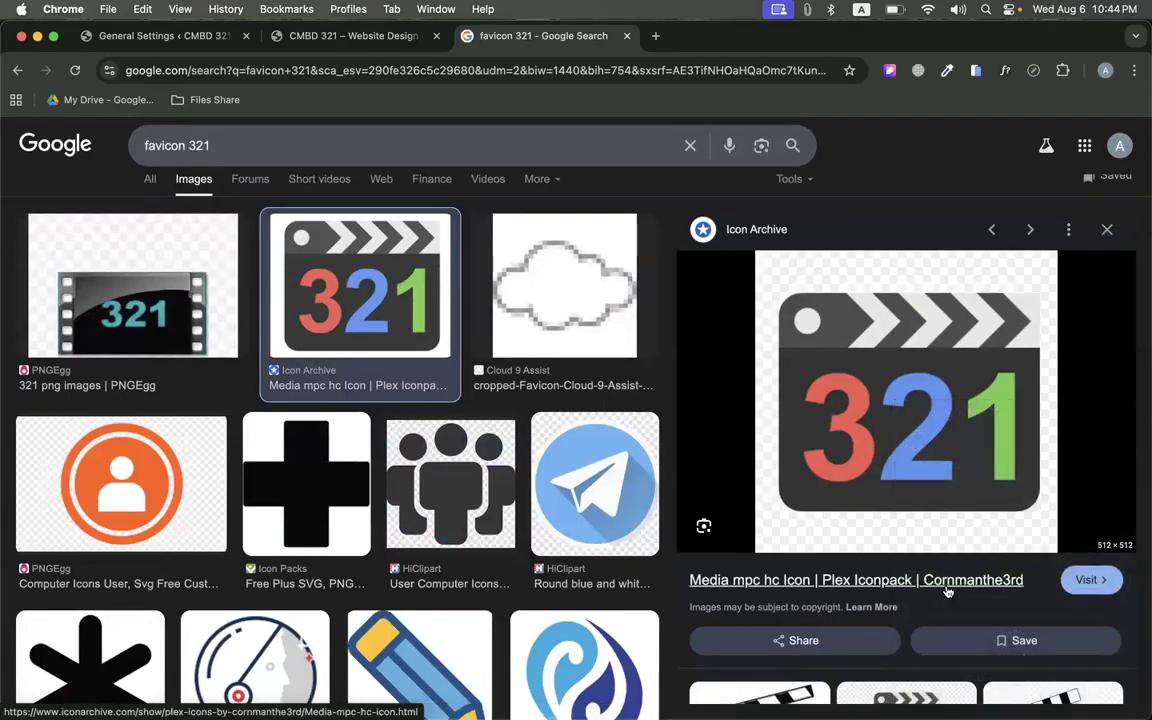
key("Return")
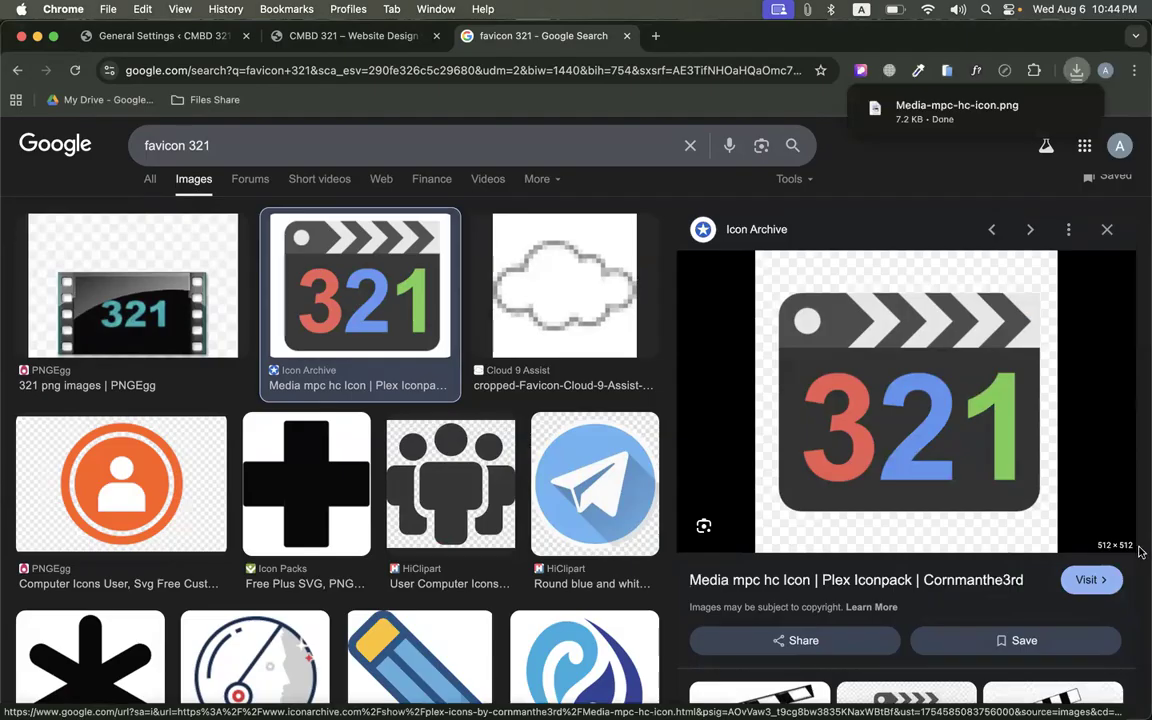
Upload the downloaded Media-mpc-hc-icon.png to the site icon chooser and set it as the site icon
left_click(155, 36)
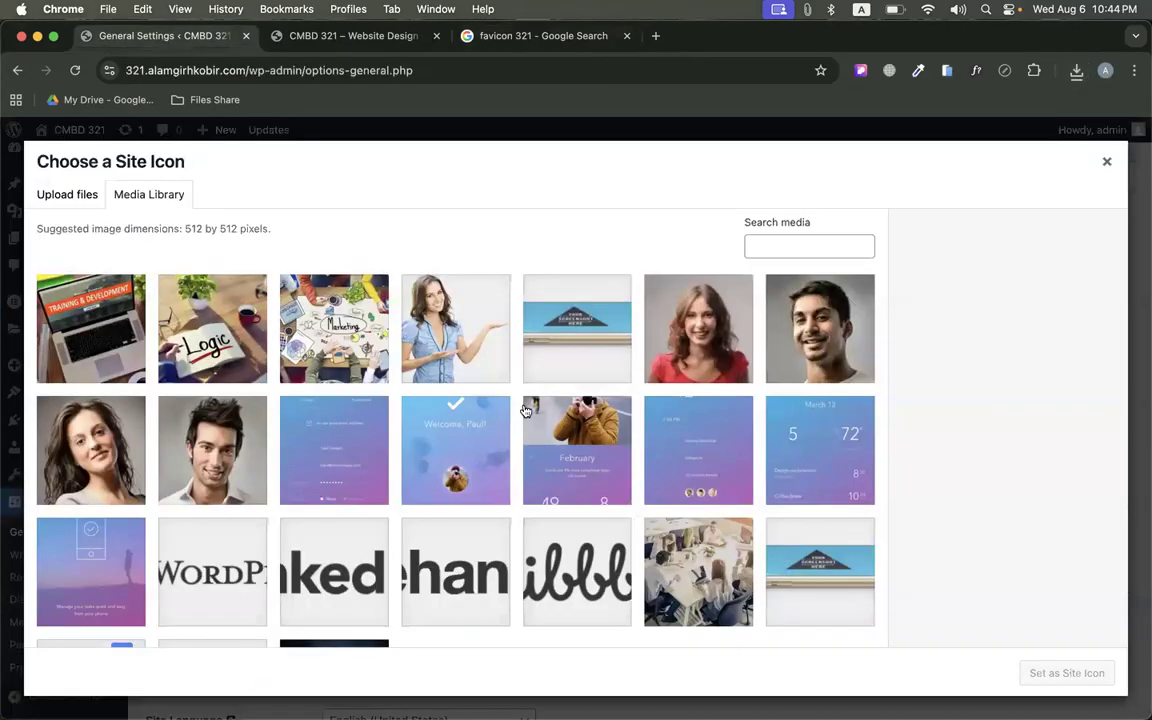
left_click(1073, 71)
left_click_drag(945, 148, 674, 386)
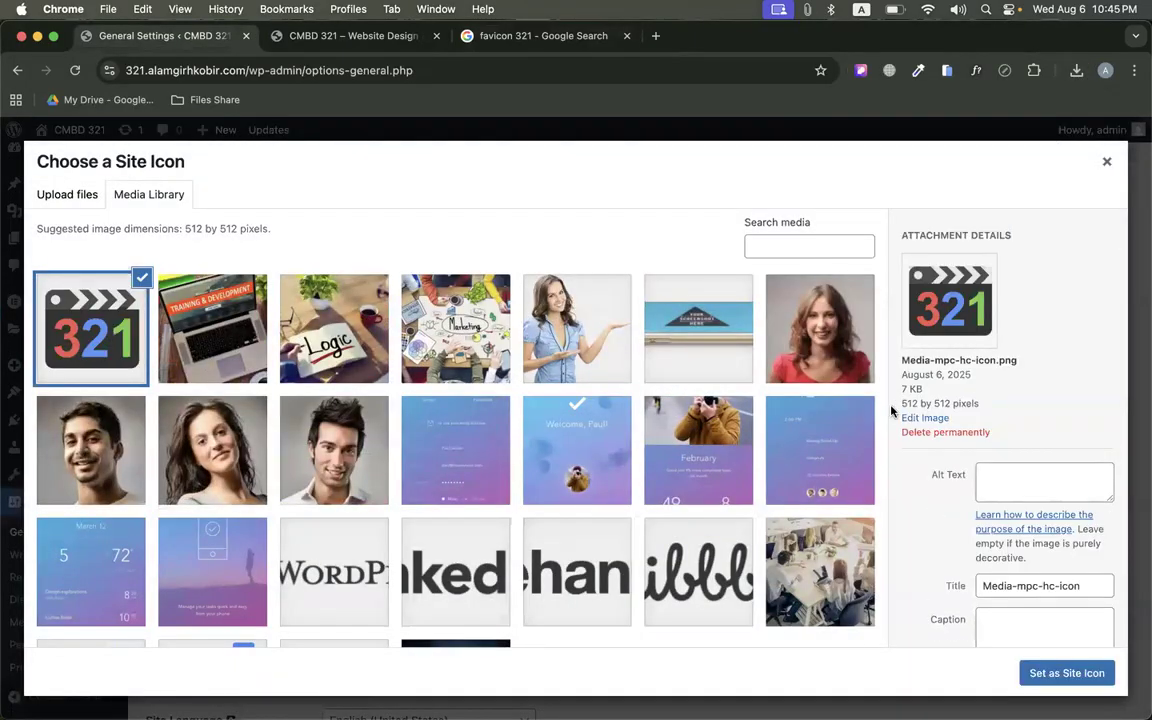
left_click(1070, 673)
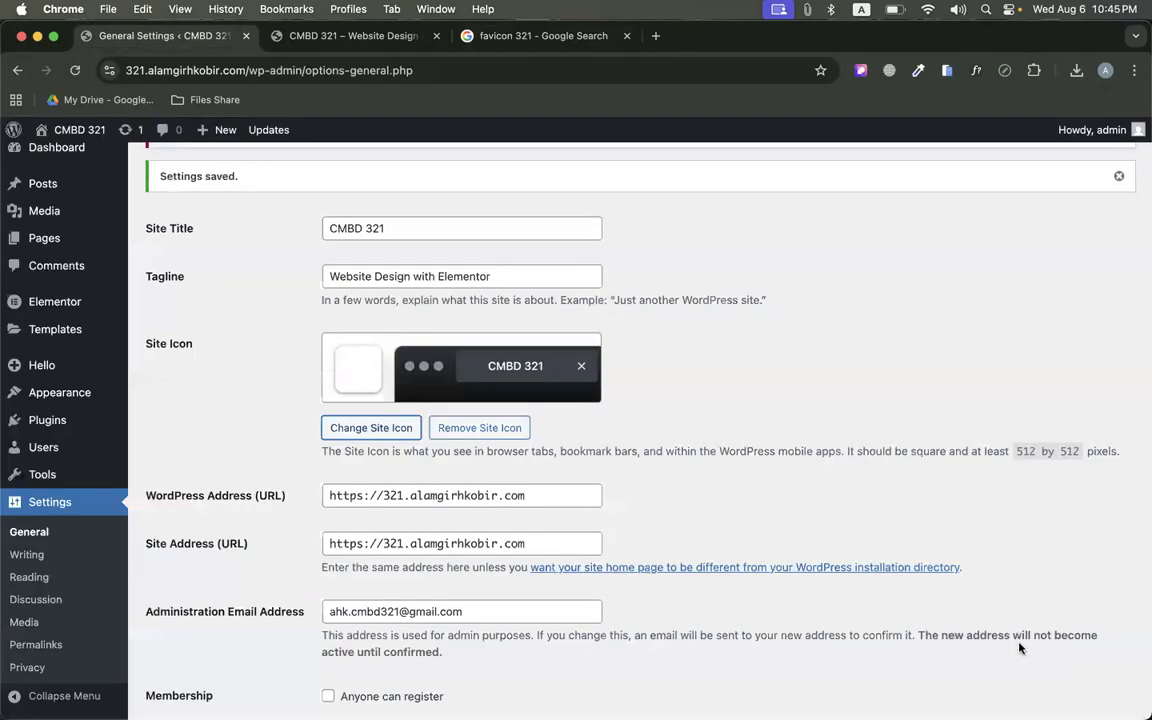
Save the general settings and reload the live site to check the new site icon
scroll(493, 450, "down", 10)
scroll(493, 450, "up", 10)
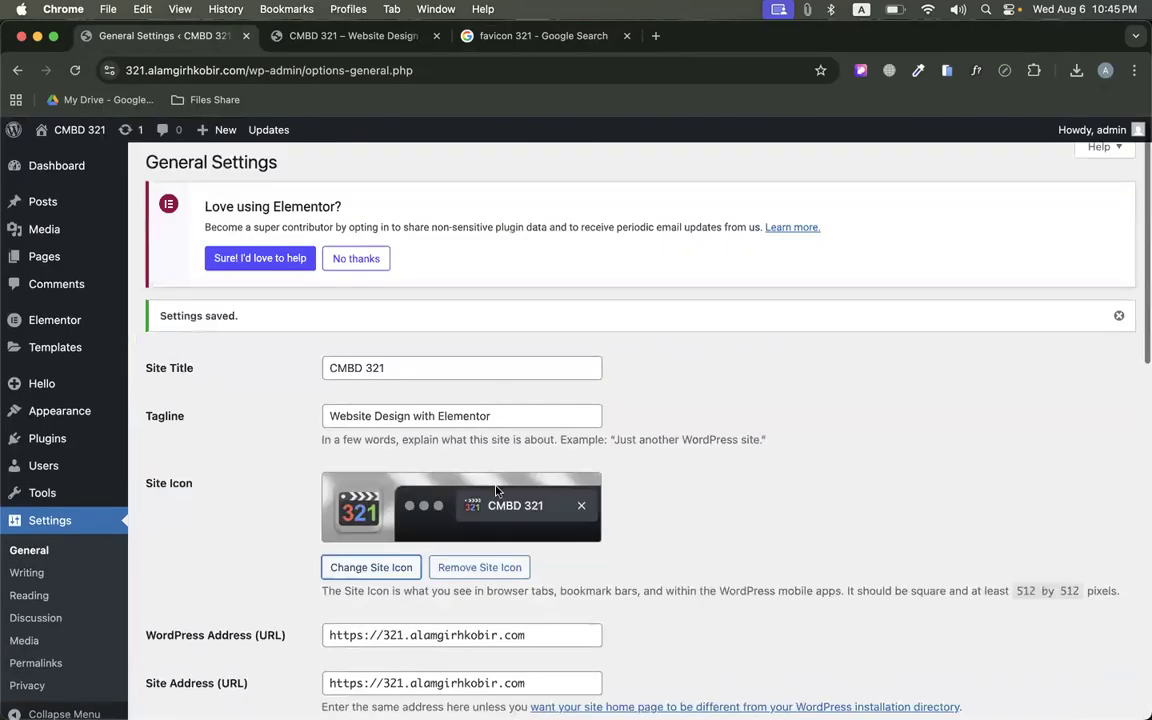
scroll(473, 506, "down", 10)
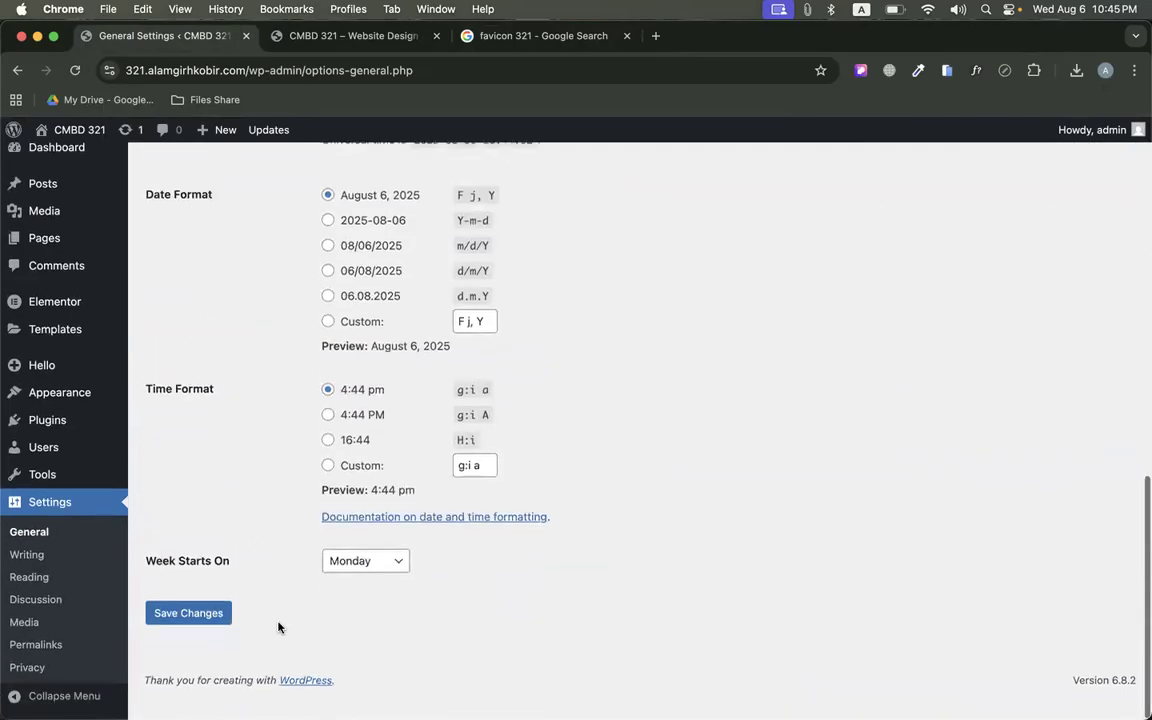
left_click(175, 640)
left_click(288, 40)
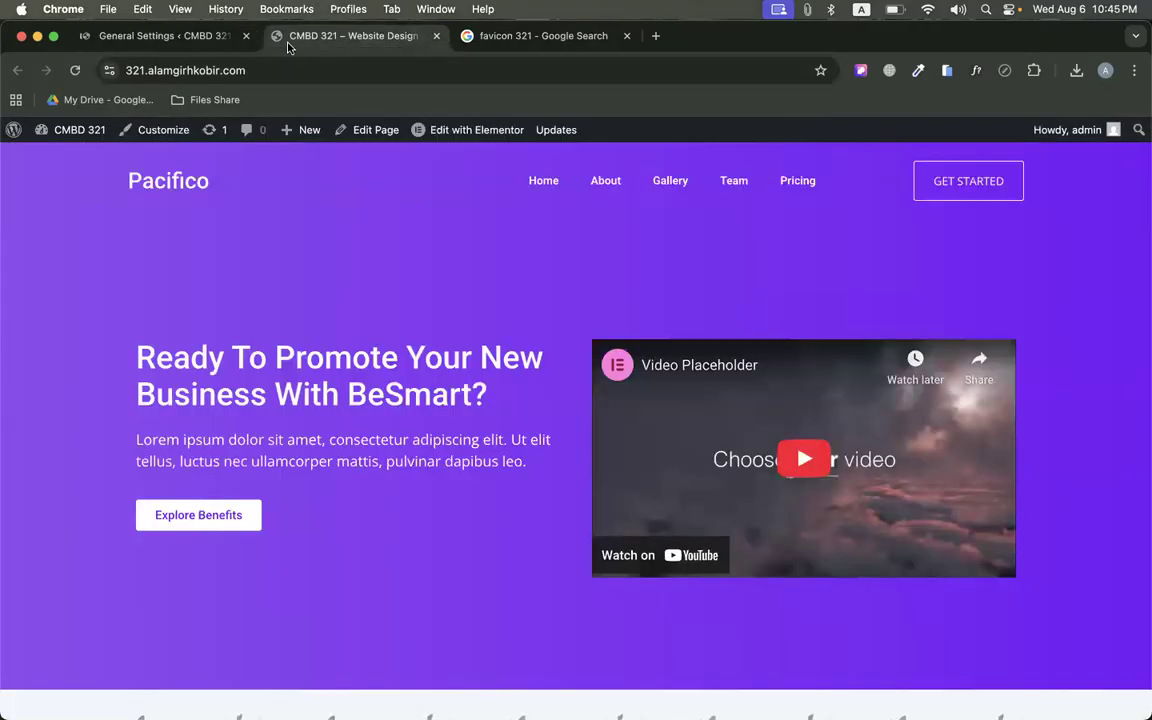
key("super+r")
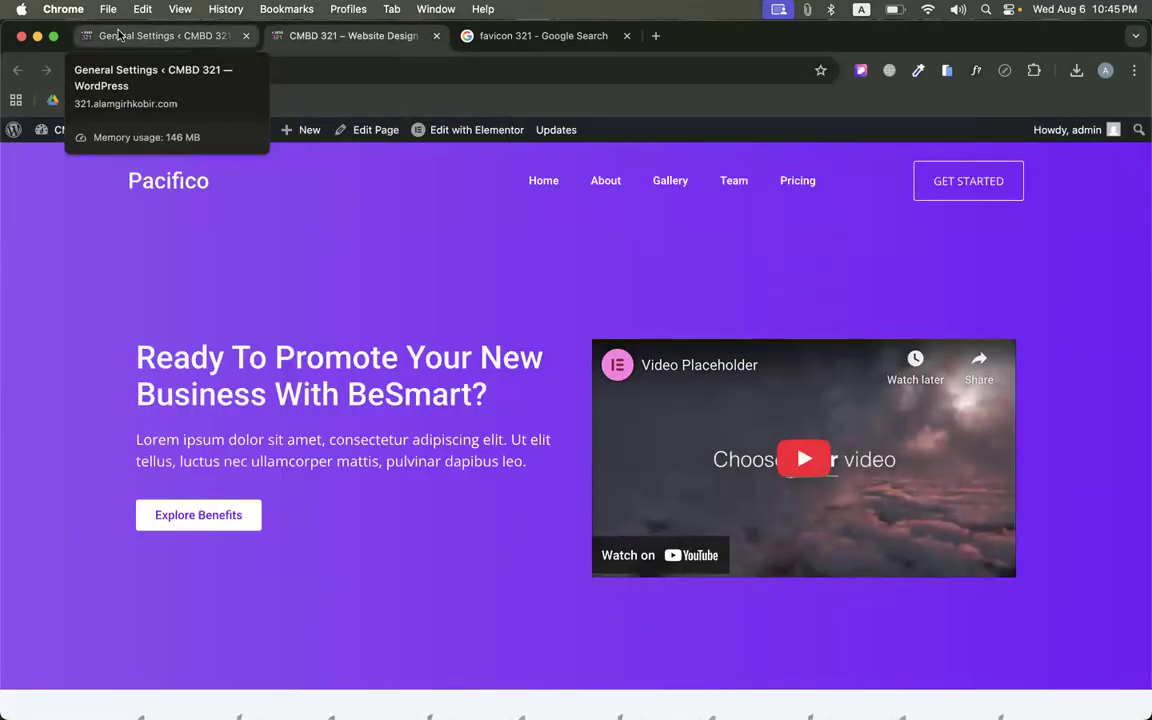
Examine the WordPress Address and Site Address in the General settings against the browser's URL, closing the favicon search tab
left_click(191, 40)
scroll(261, 304, "down", 5)
scroll(261, 304, "down", 1)
left_click(555, 253)
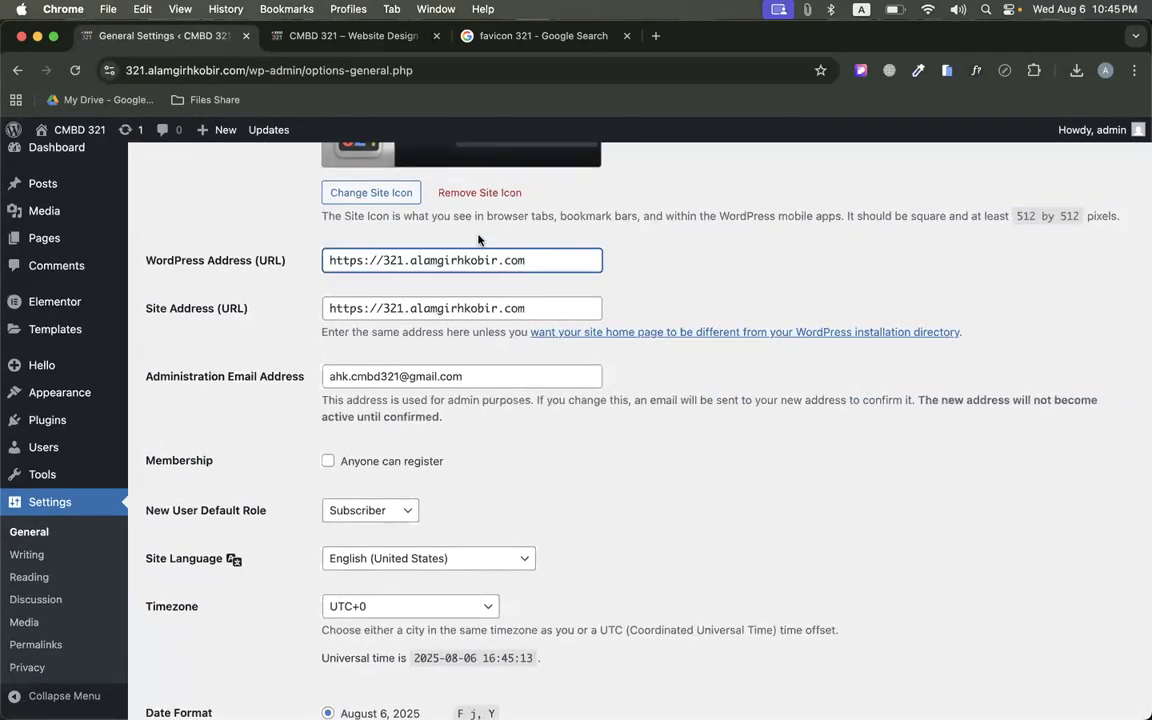
left_click(558, 300)
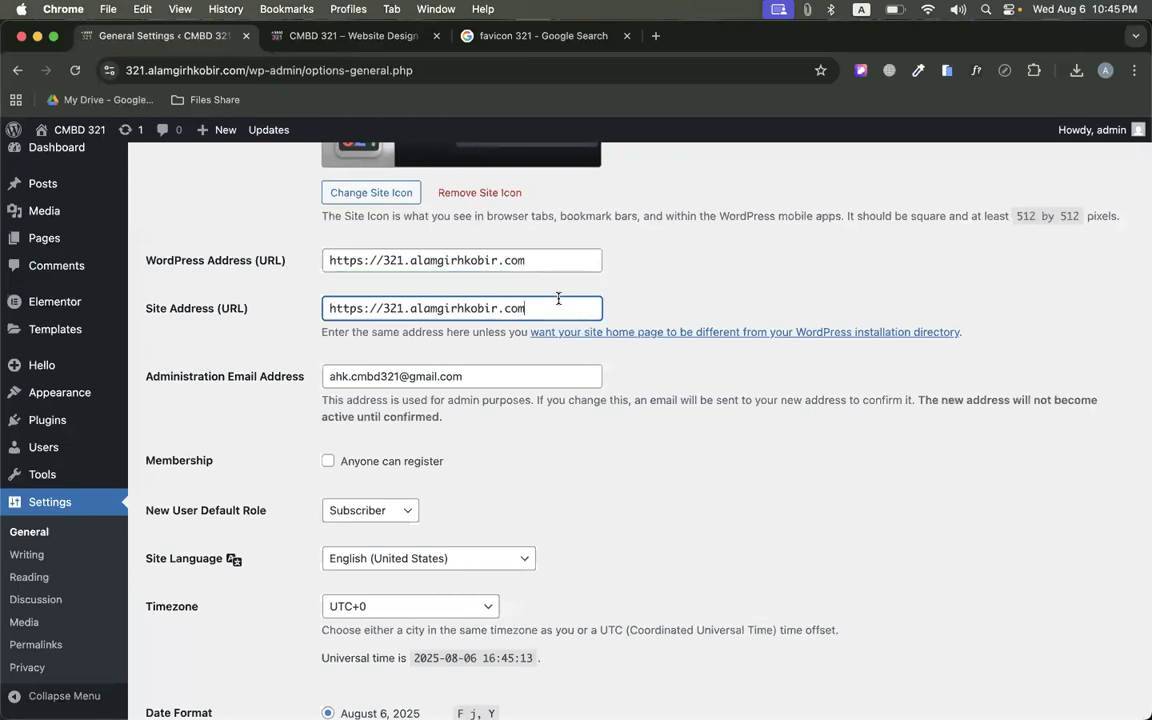
left_click(626, 35)
left_click_drag(125, 70, 243, 68)
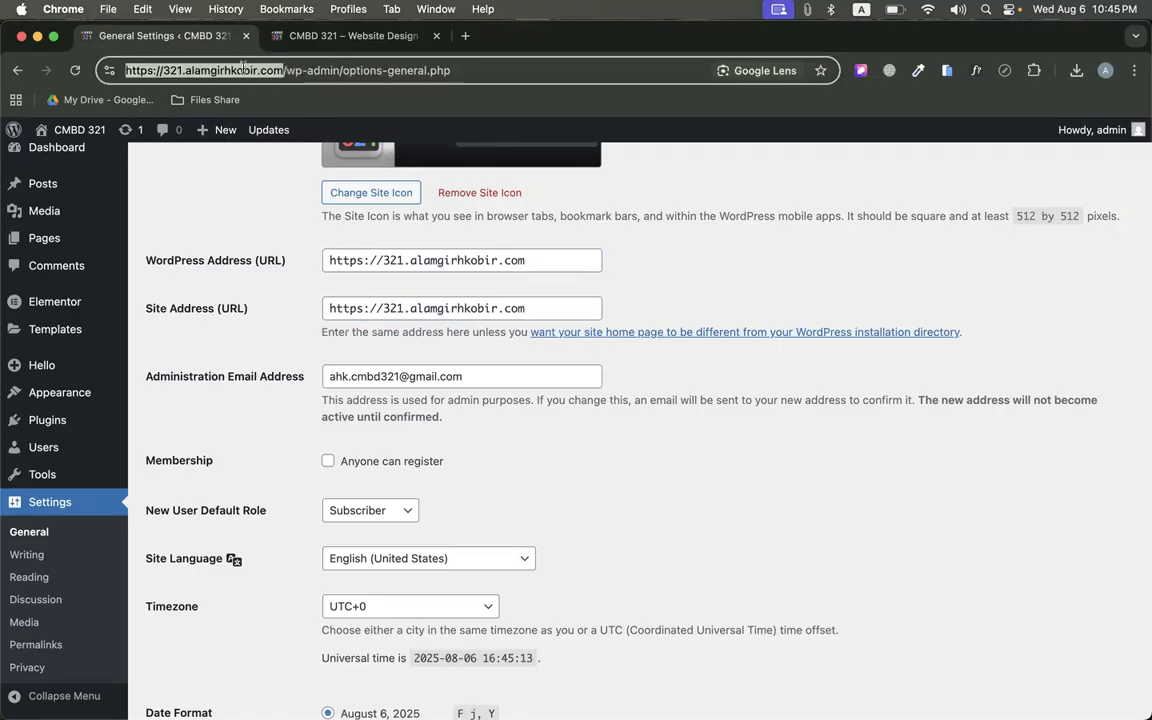
left_click(253, 261)
left_click_drag(153, 277, 294, 268)
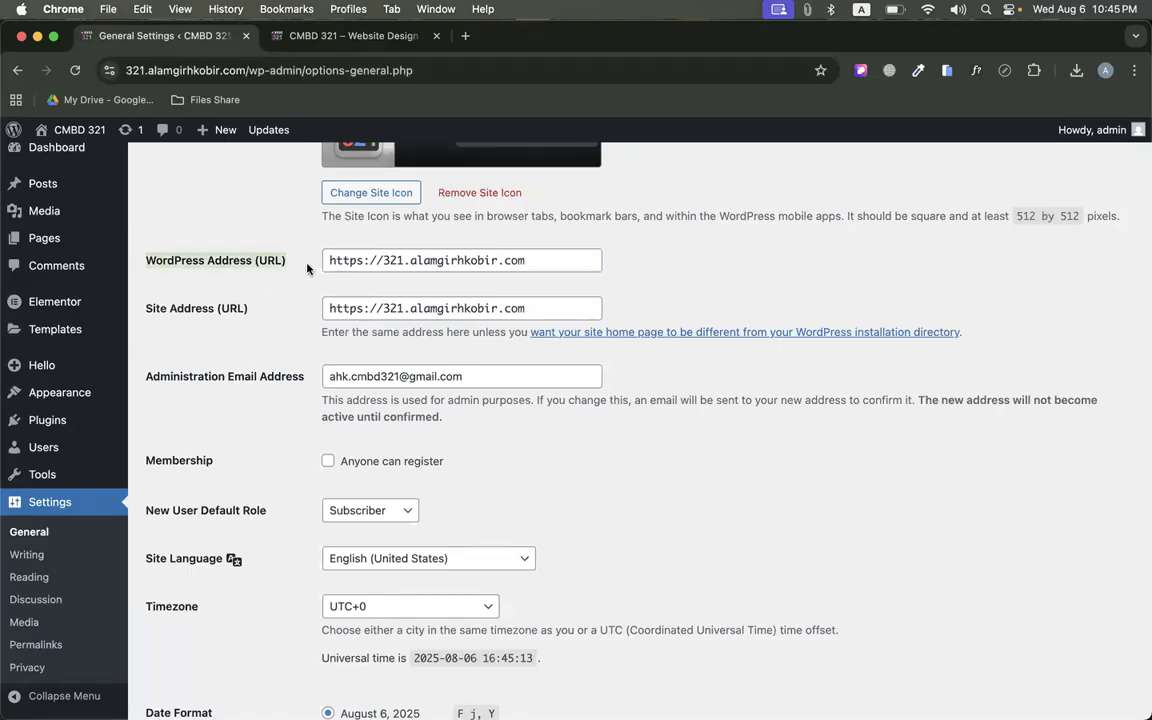
left_click_drag(521, 256, 293, 266)
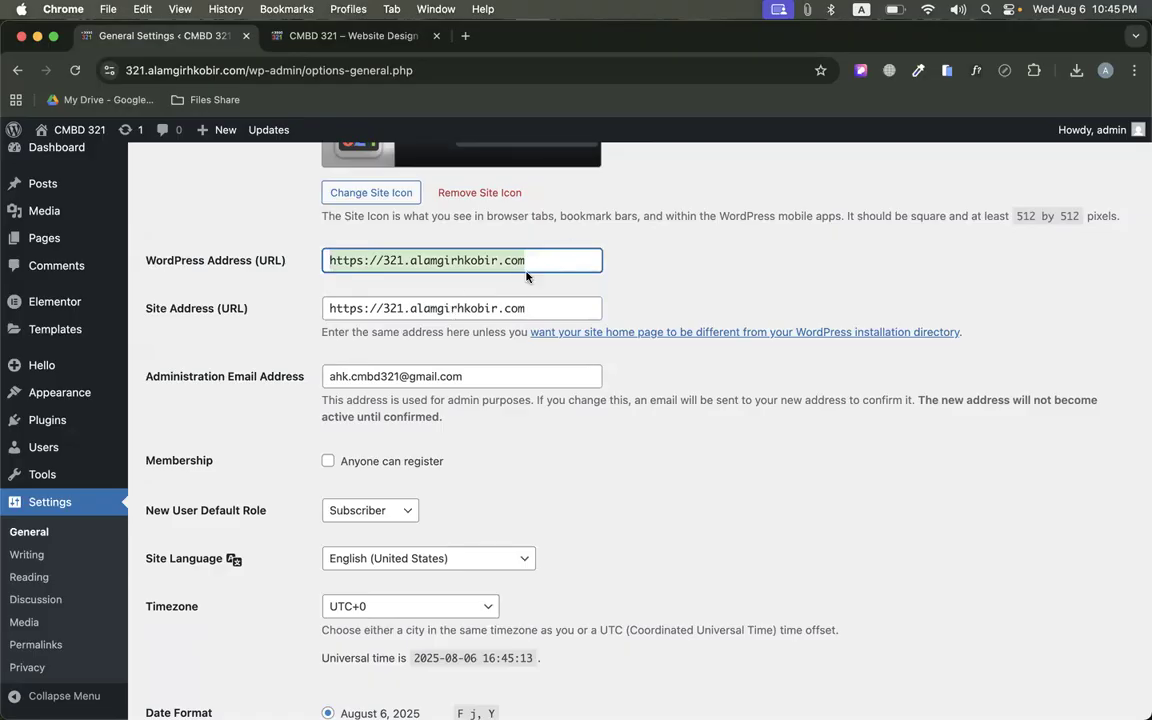
Review the remaining General settings, including site language, timezone, date format and time format, with a brief look at the live site
scroll(470, 434, "down", 3)
scroll(470, 434, "up", 3)
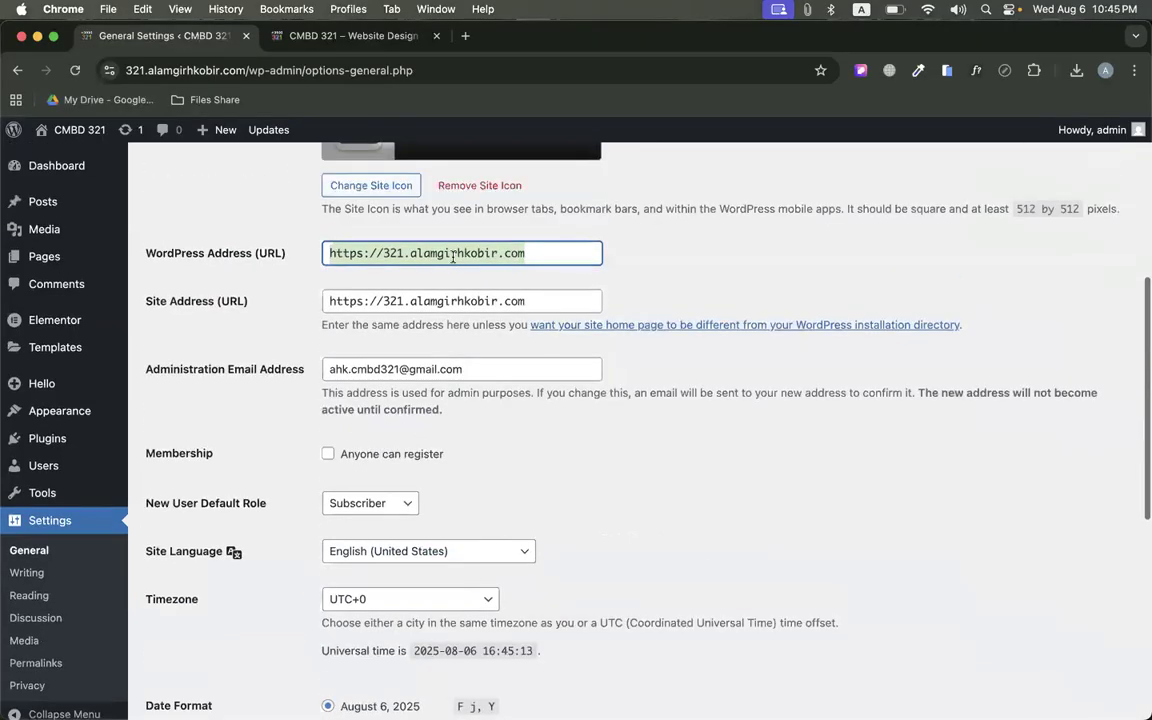
scroll(443, 353, "down", 5)
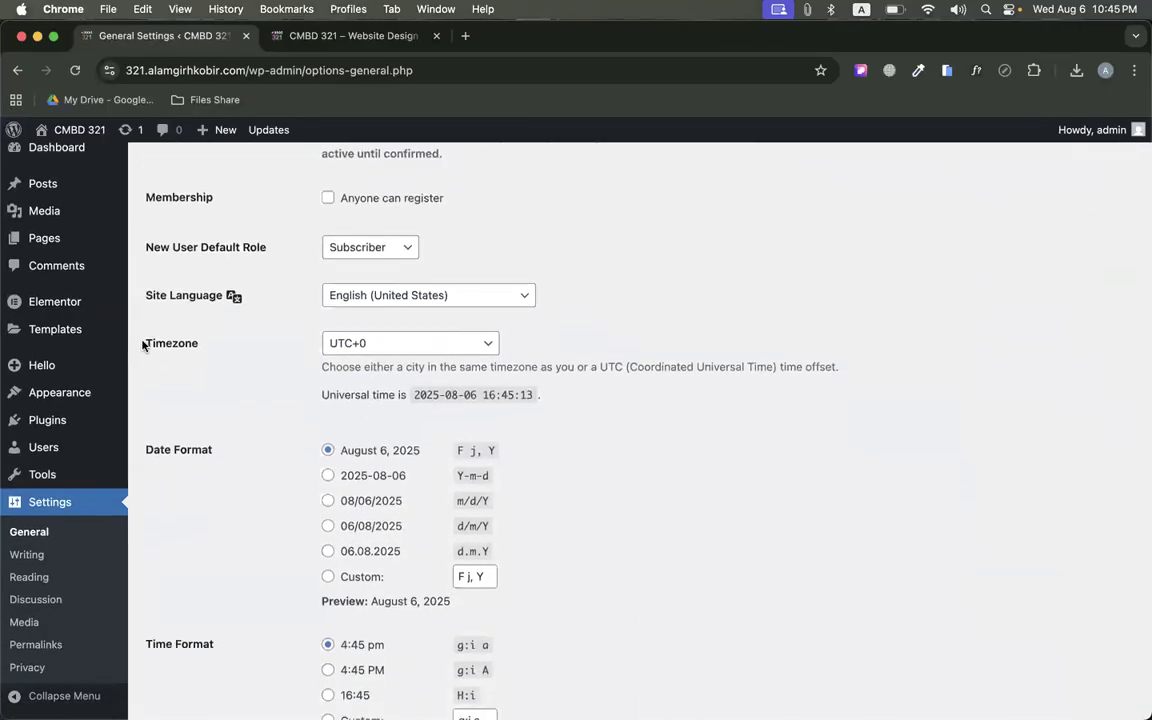
left_click(308, 37)
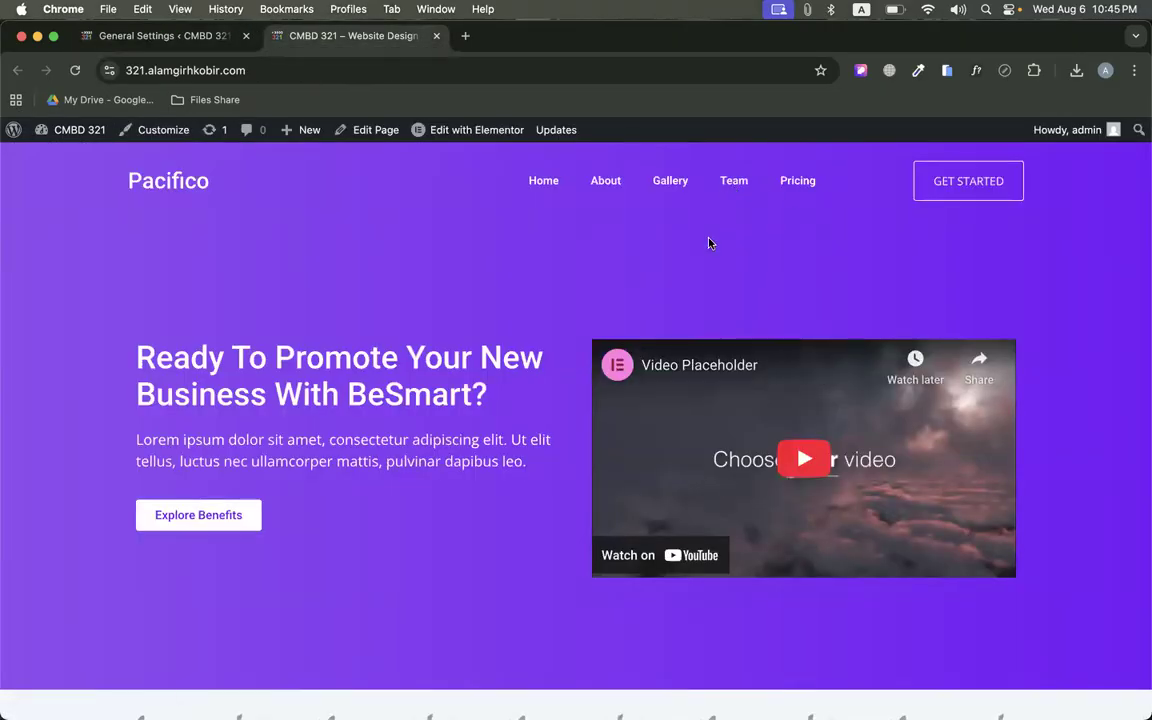
left_click(176, 37)
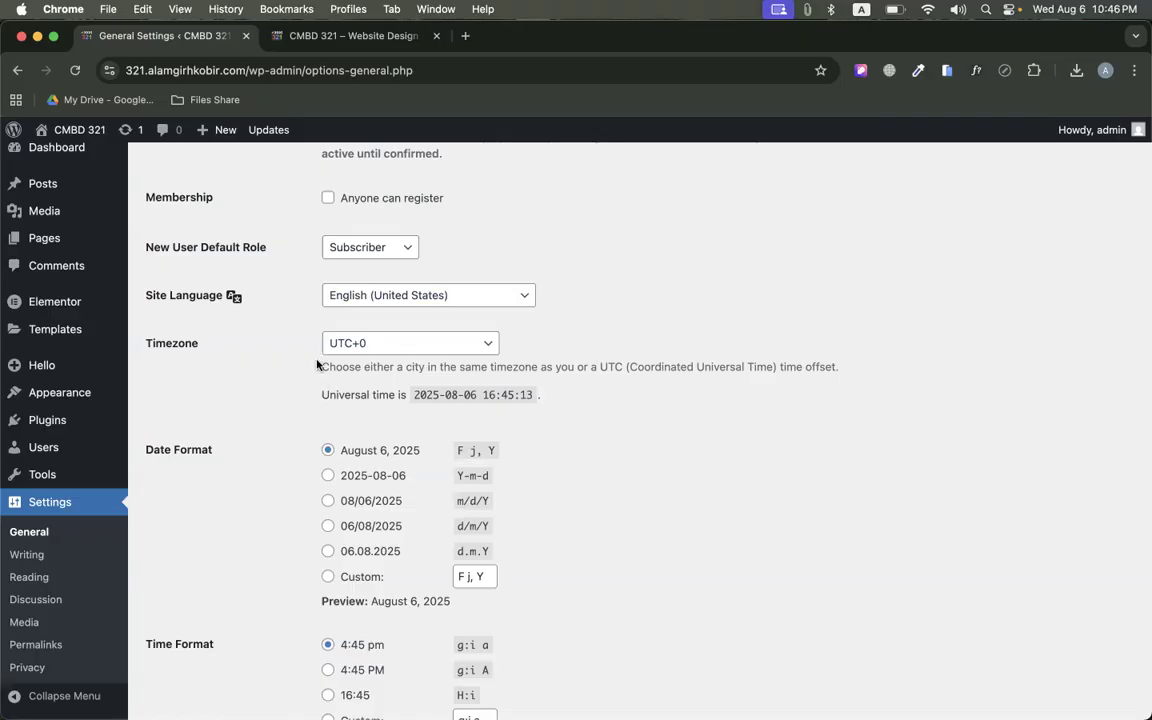
scroll(358, 345, "down", 3)
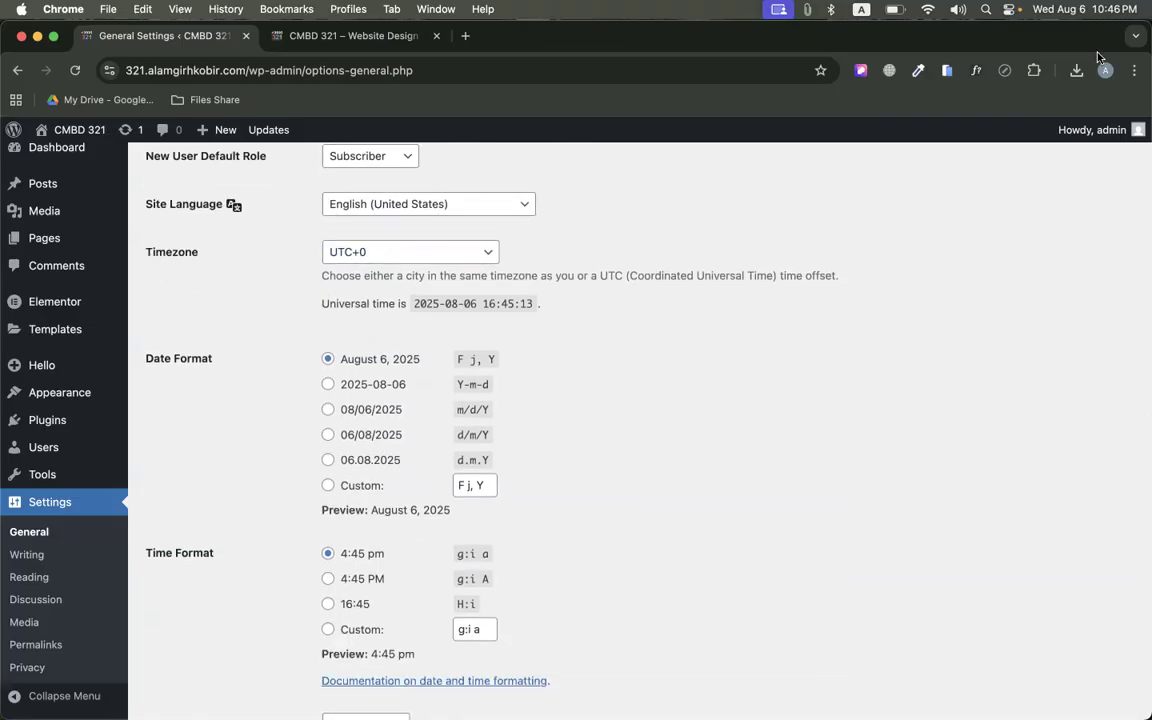
Examine the Timezone choices in the General settings, covering both city names and UTC offsets, without changing the selection
scroll(463, 440, "up", 1)
left_click(450, 262)
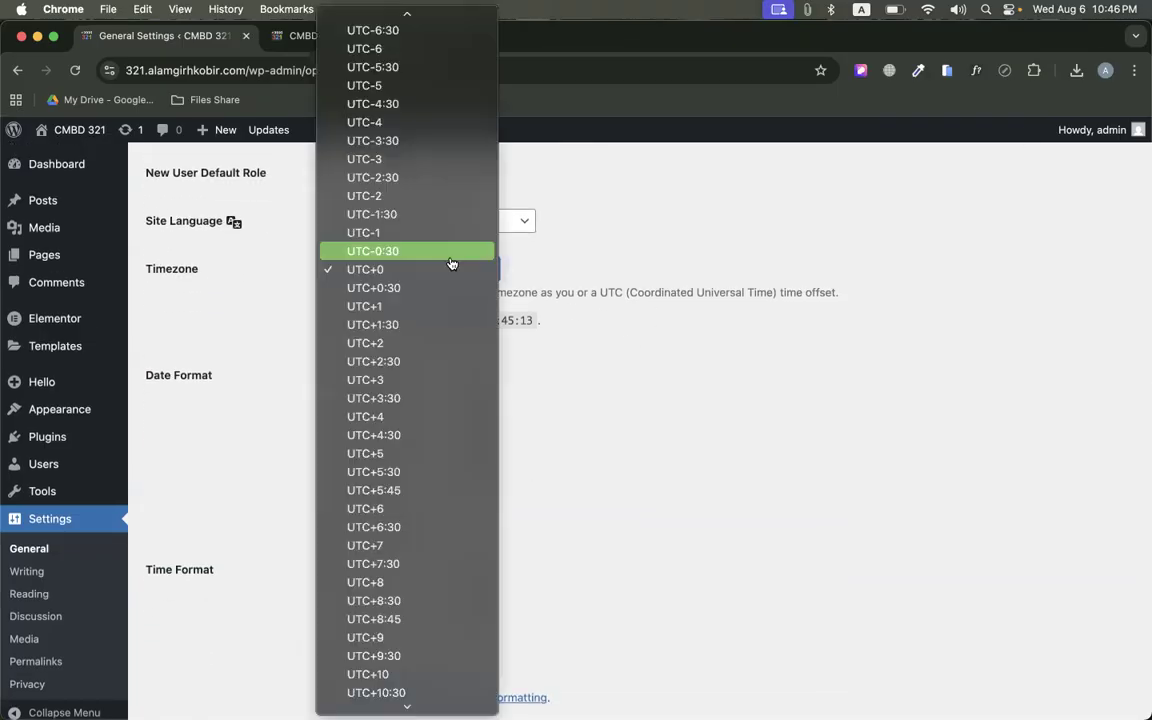
scroll(425, 545, "down", 2)
scroll(425, 545, "down", 2)
scroll(424, 552, "up", 15)
scroll(423, 563, "up", 4)
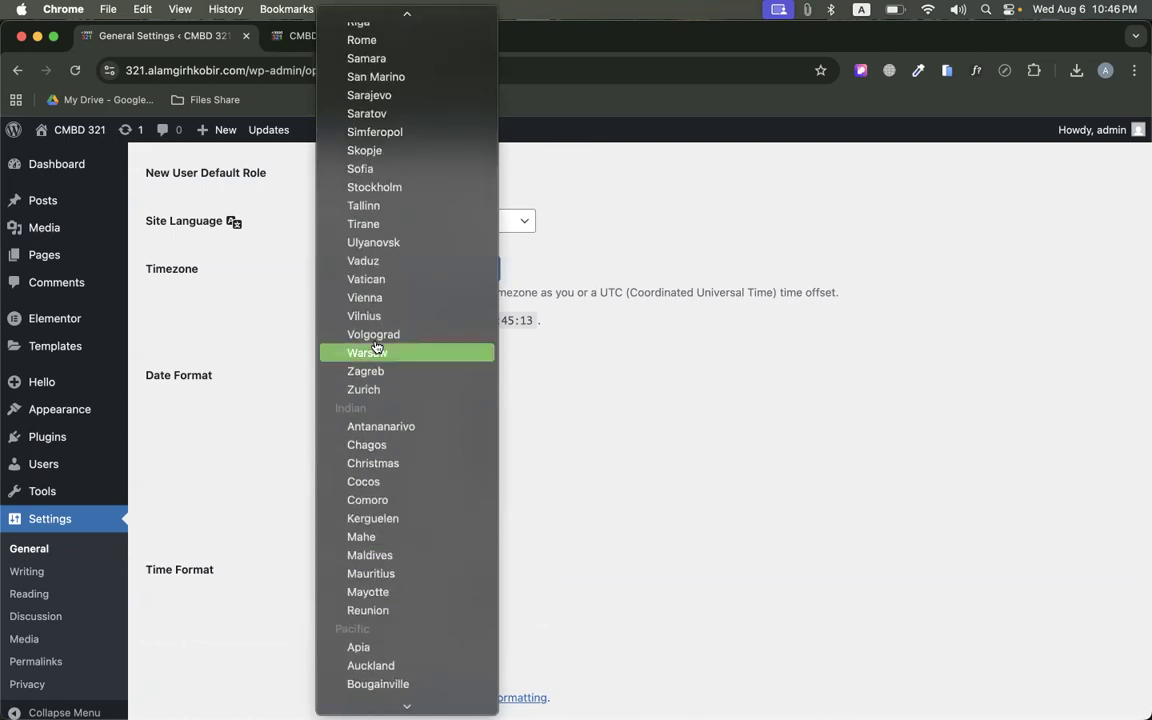
scroll(386, 463, "down", 10)
scroll(404, 320, "up", 8)
scroll(392, 403, "down", 1)
scroll(392, 403, "down", 6)
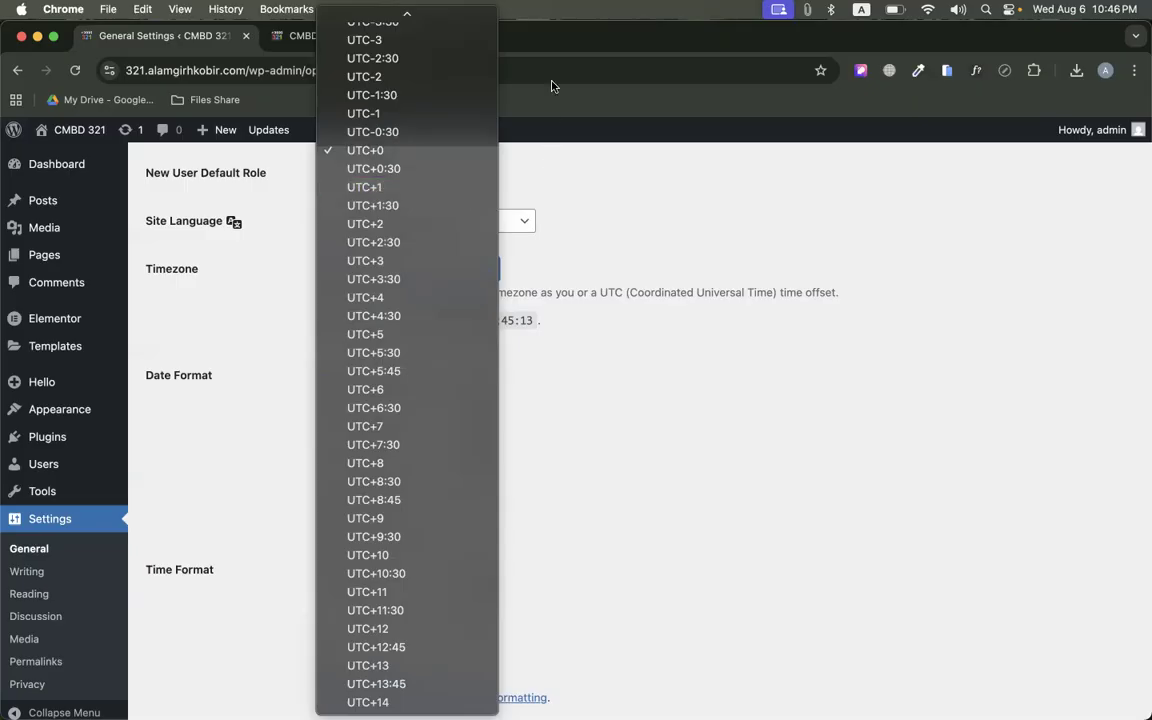
left_click(753, 265)
Check the Week Starts On options, keep Monday, and save the general settings
scroll(673, 309, "down", 3)
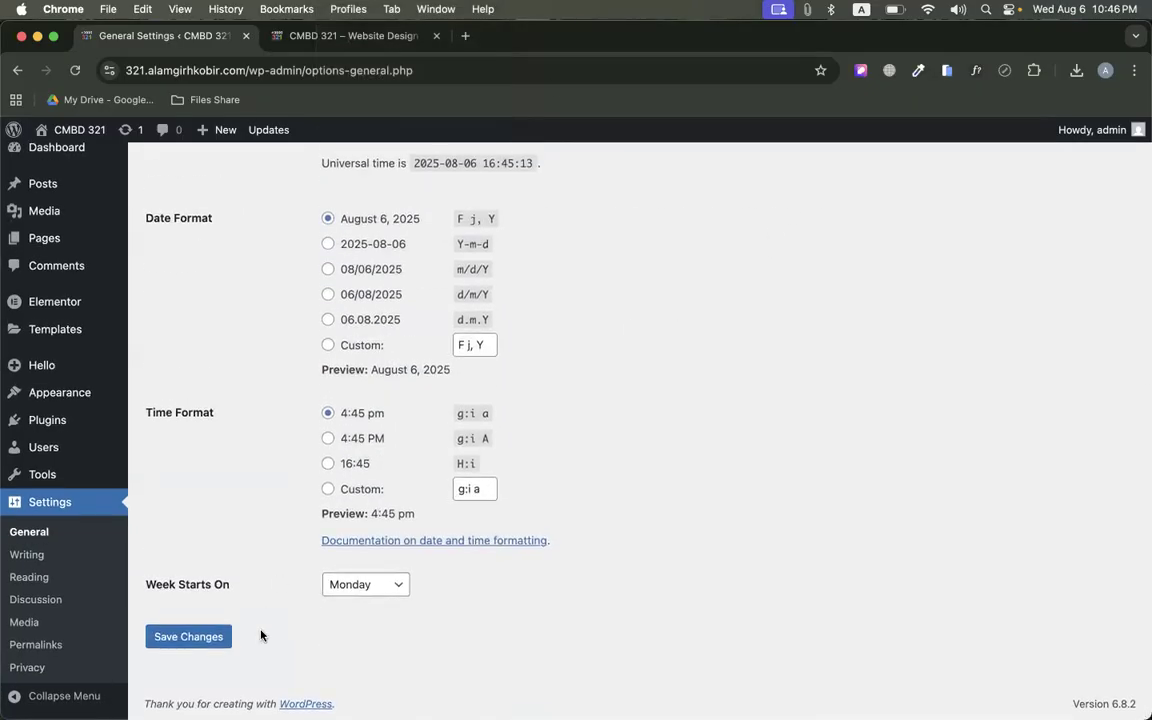
left_click(377, 585)
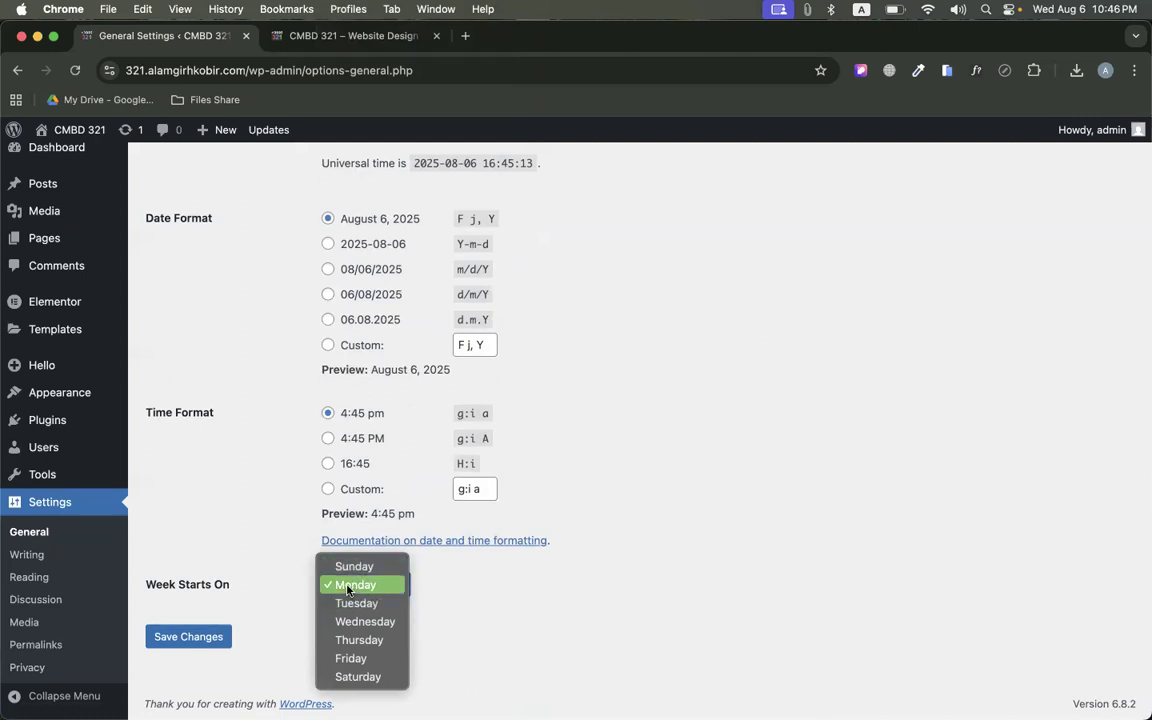
left_click(233, 603)
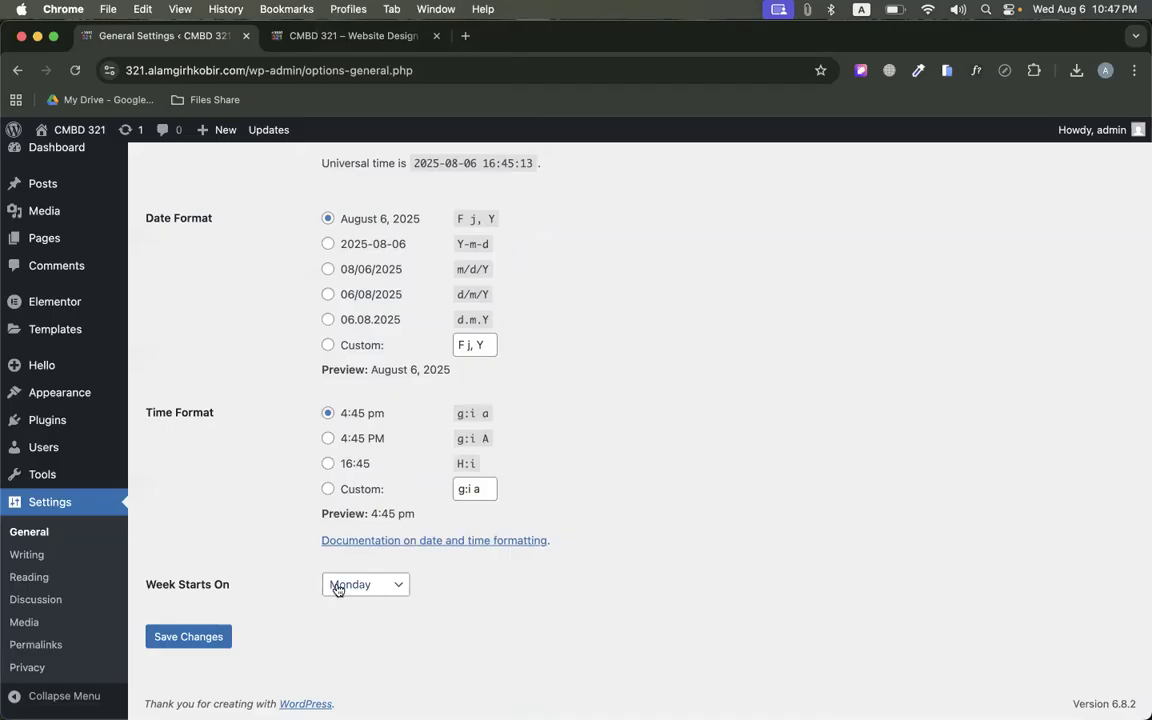
left_click(196, 636)
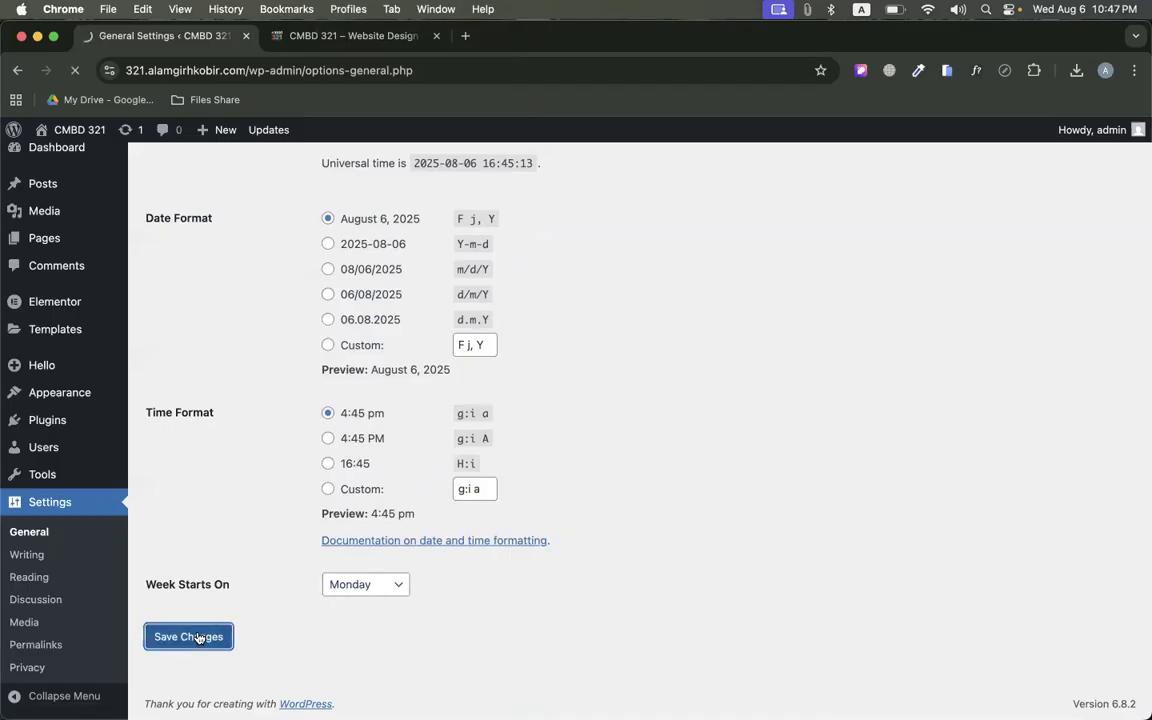
Recheck the saved General settings and the Week Starts On options, keeping Monday selected
scroll(645, 311, "down", 5)
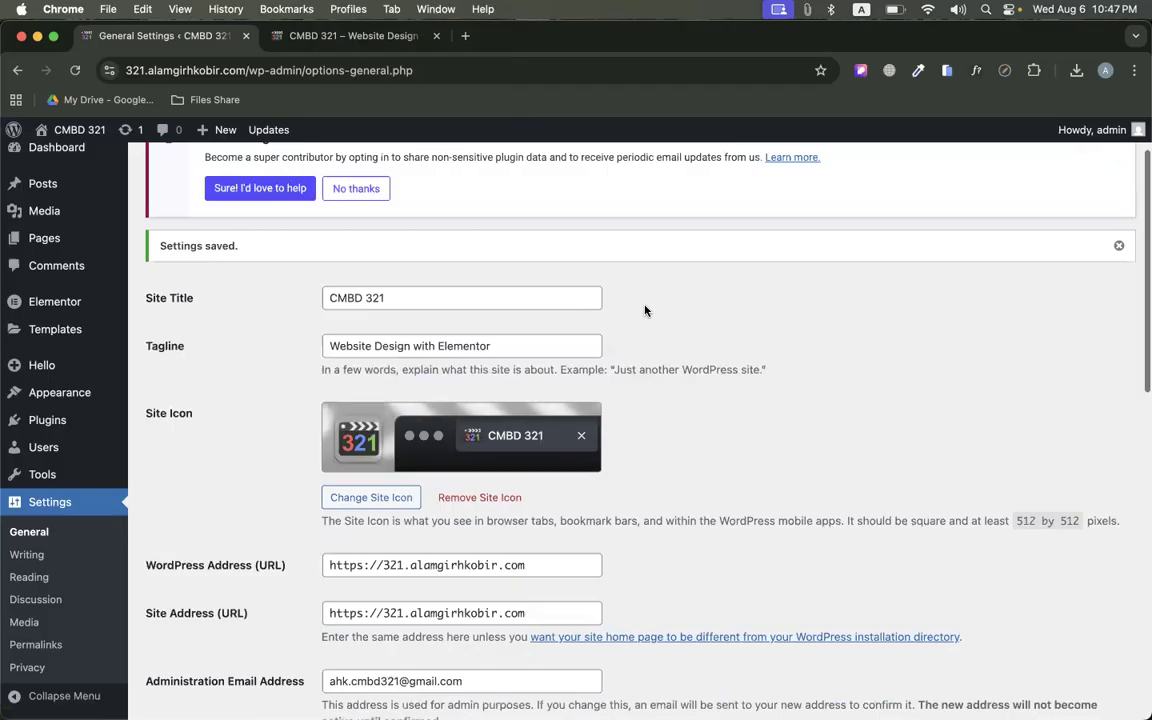
scroll(229, 406, "up", 1)
scroll(229, 406, "down", 10)
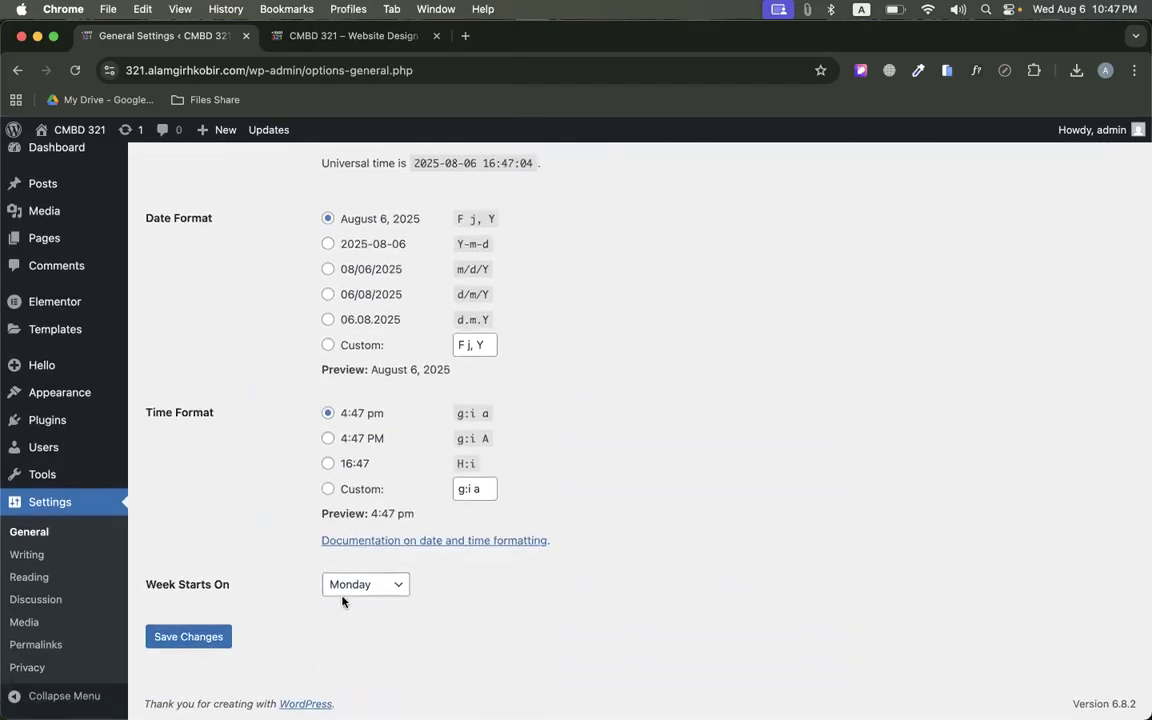
left_click(341, 584)
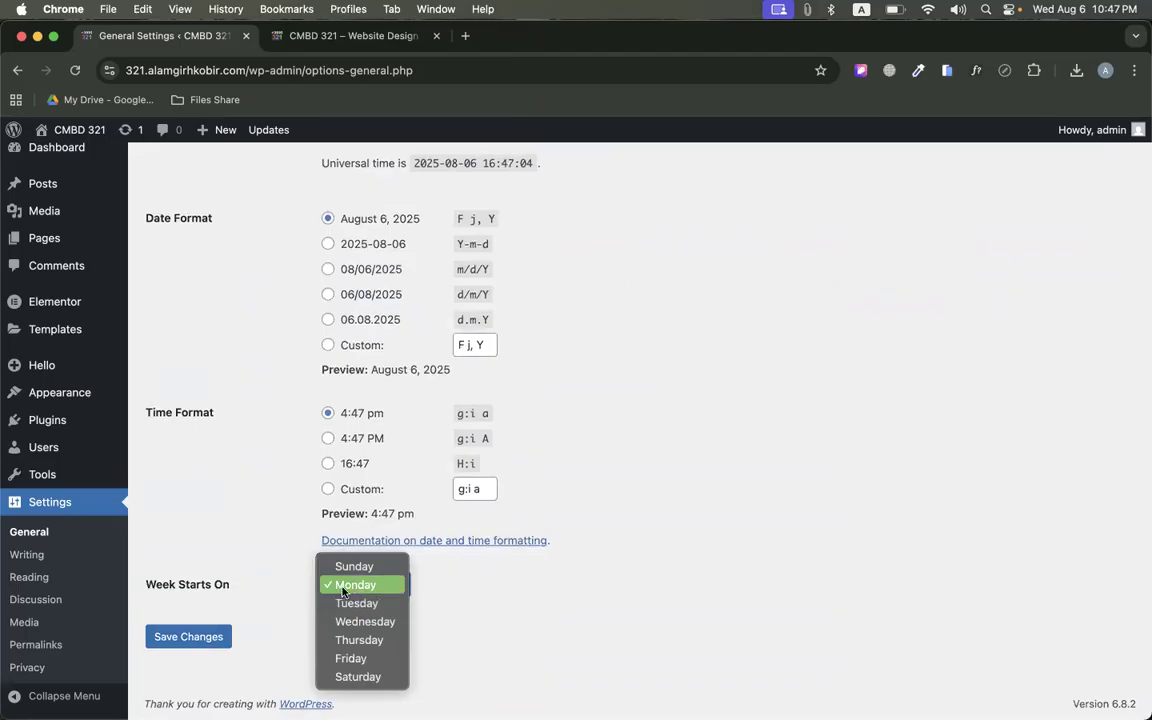
left_click(347, 584)
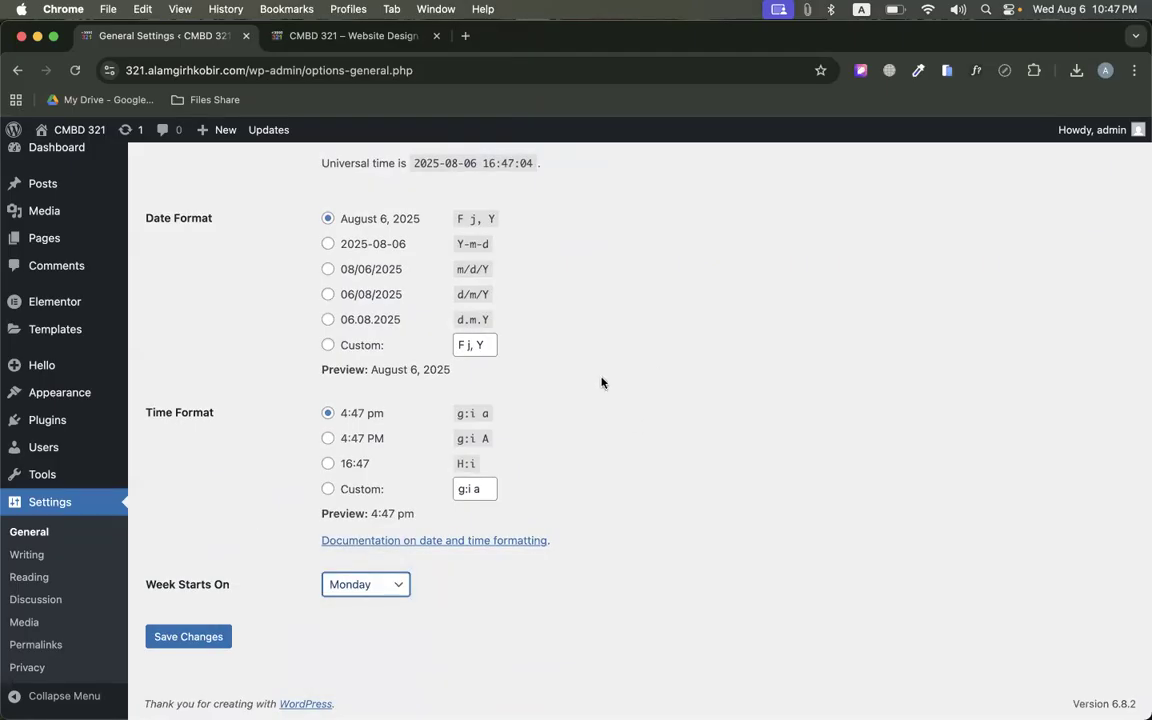
Dismiss the settings-saved notice and decline Elementor's request to share plugin data
scroll(560, 390, "up", 5)
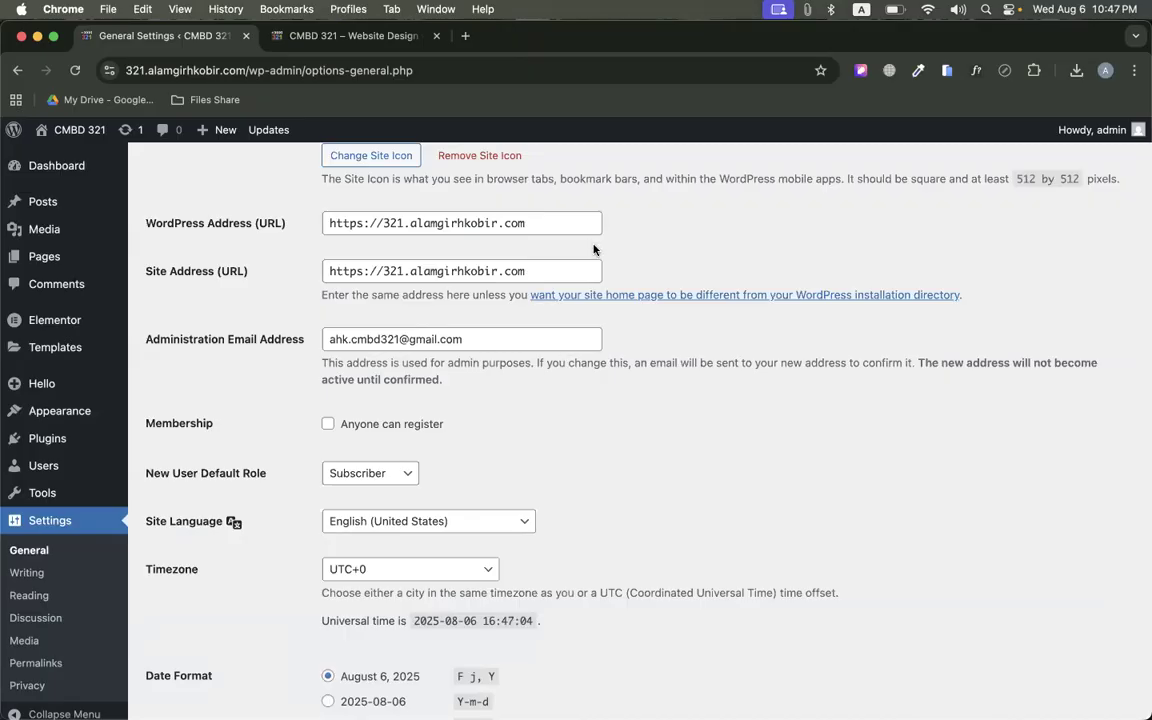
scroll(527, 250, "up", 6)
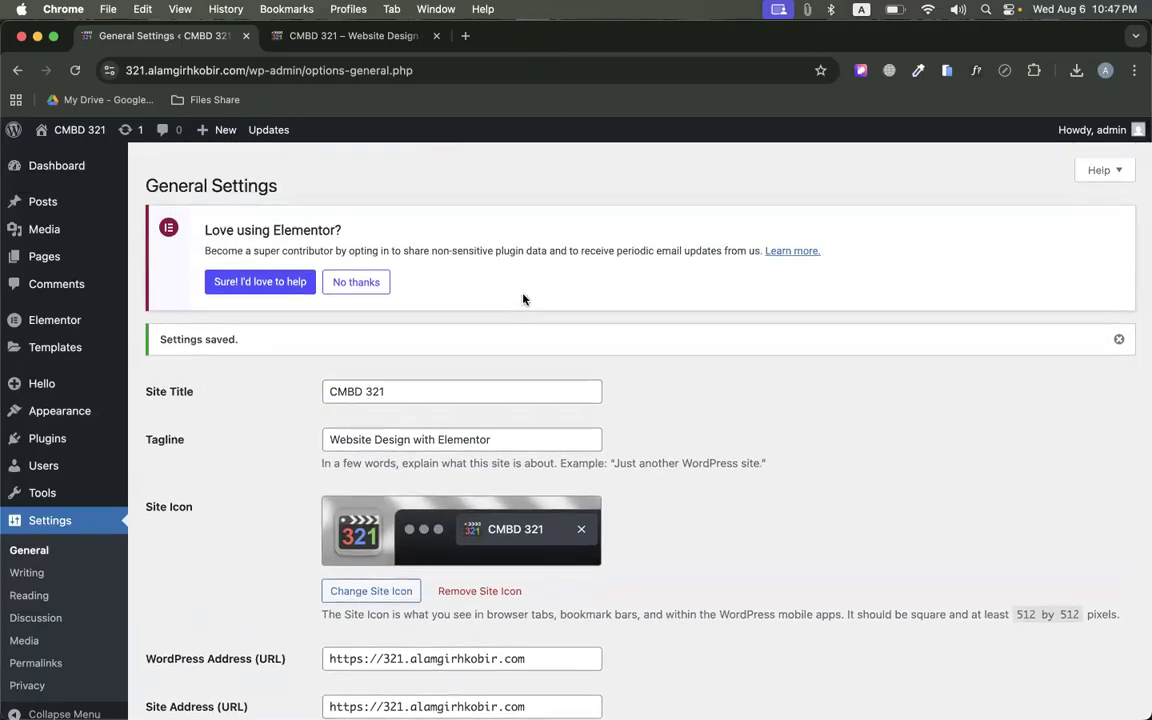
left_click(1119, 324)
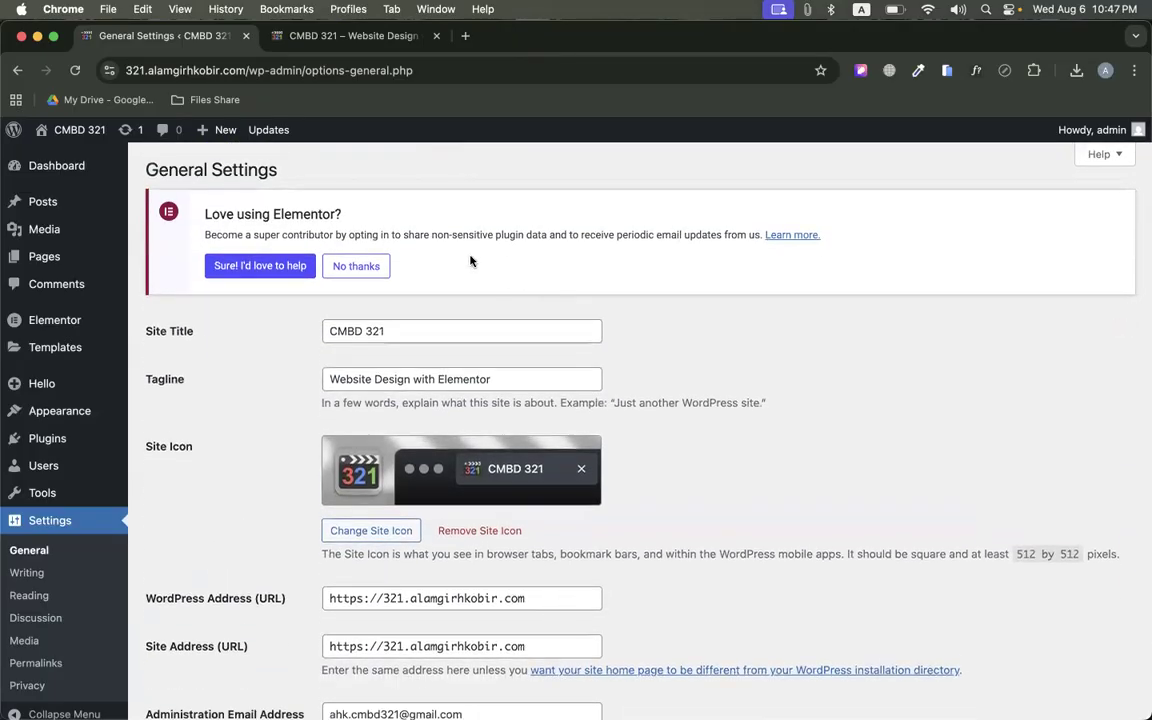
left_click(337, 266)
Look over the General settings once more and open the list of all pages
scroll(330, 380, "down", 10)
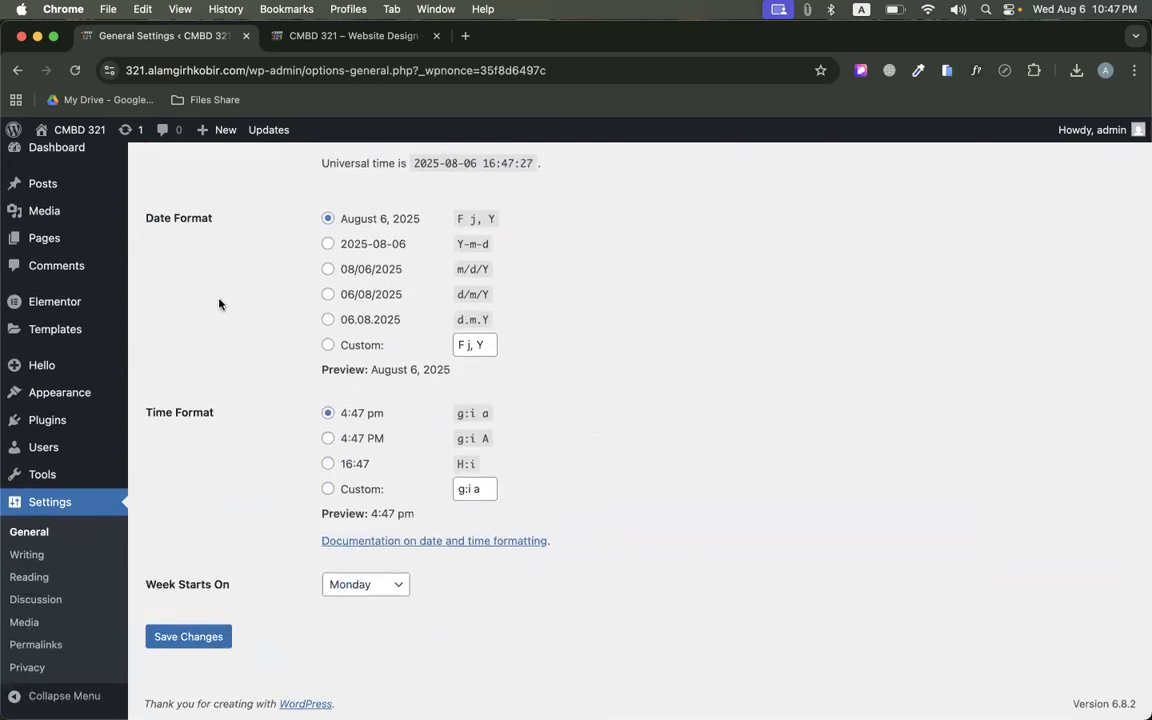
scroll(219, 303, "up", 10)
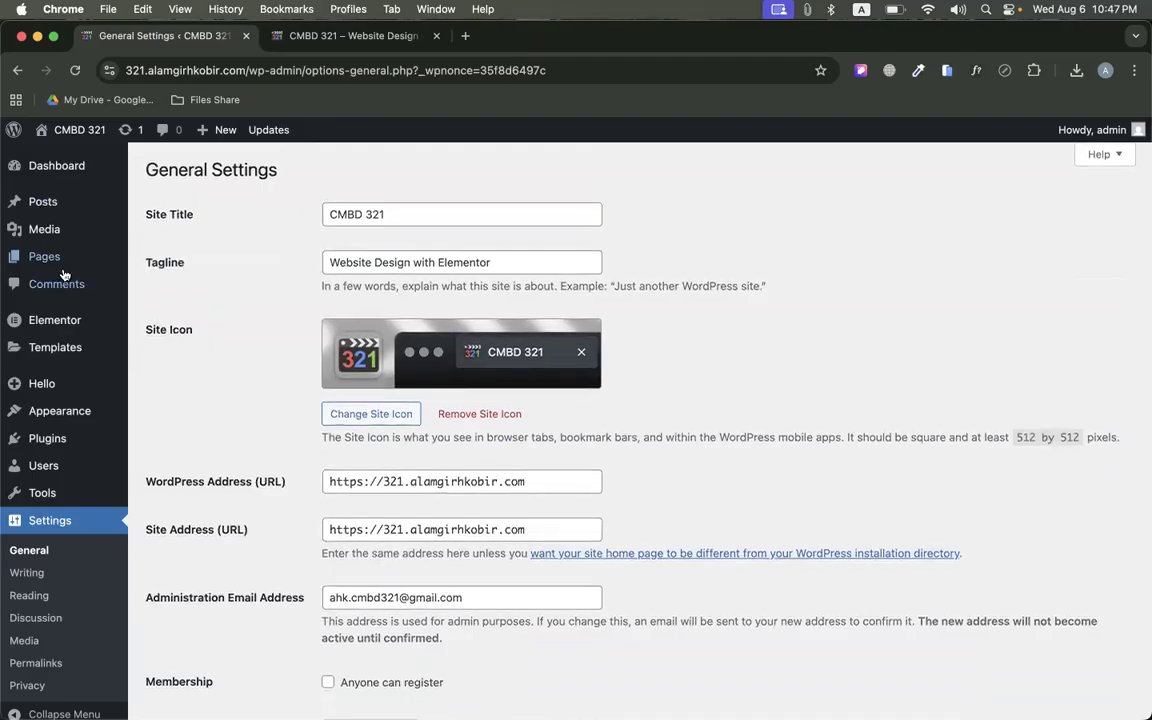
scroll(368, 391, "down", 5)
scroll(213, 310, "up", 5)
left_click(56, 259)
scroll(306, 404, "down", 10)
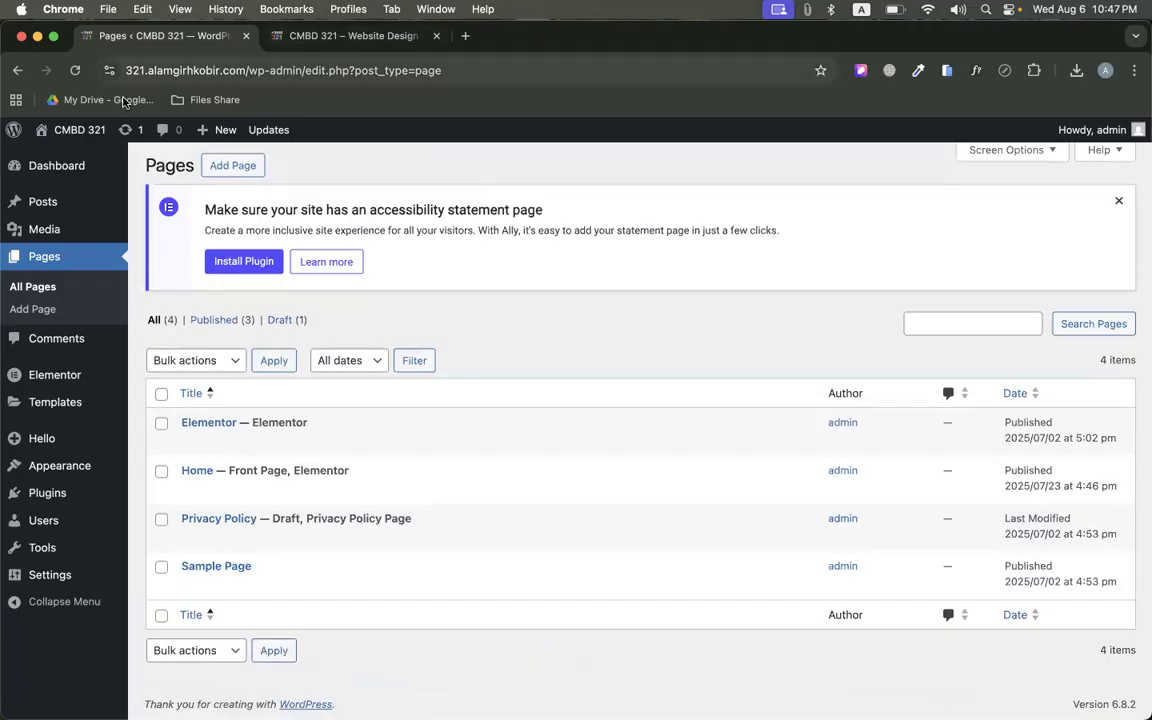
Open the live site in an additional tab and highlight the domain in the existing live site tab
mouse_move(80, 132)
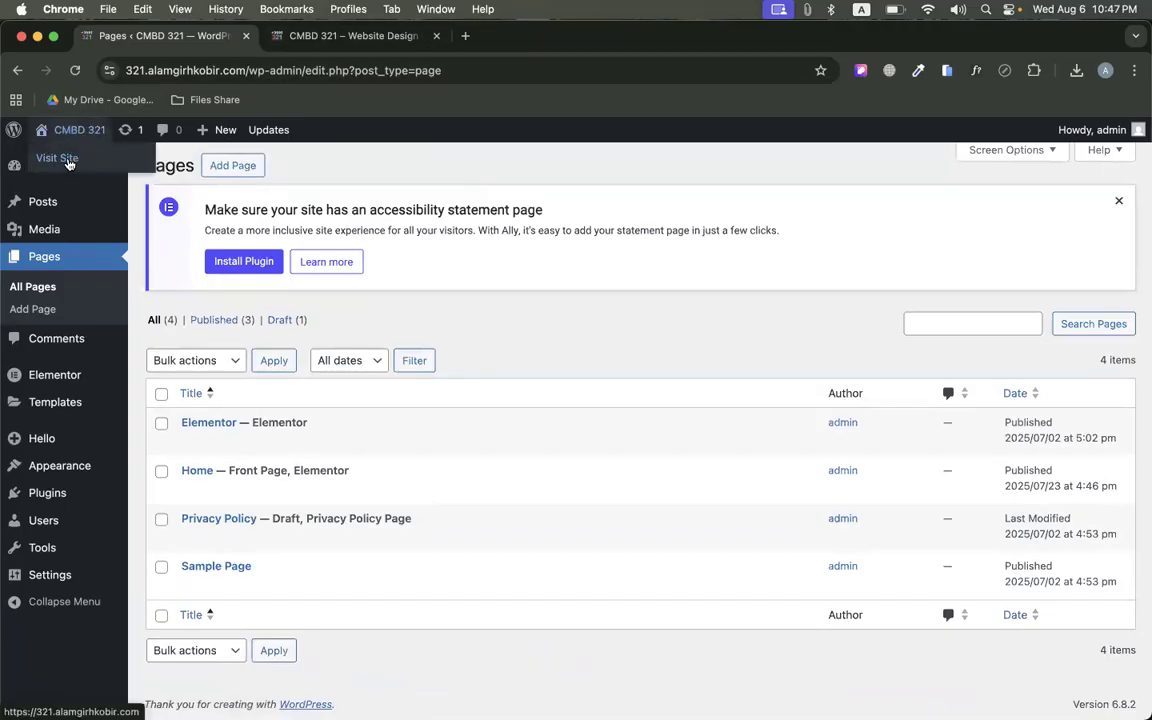
left_click(68, 160, "super")
left_click(329, 36)
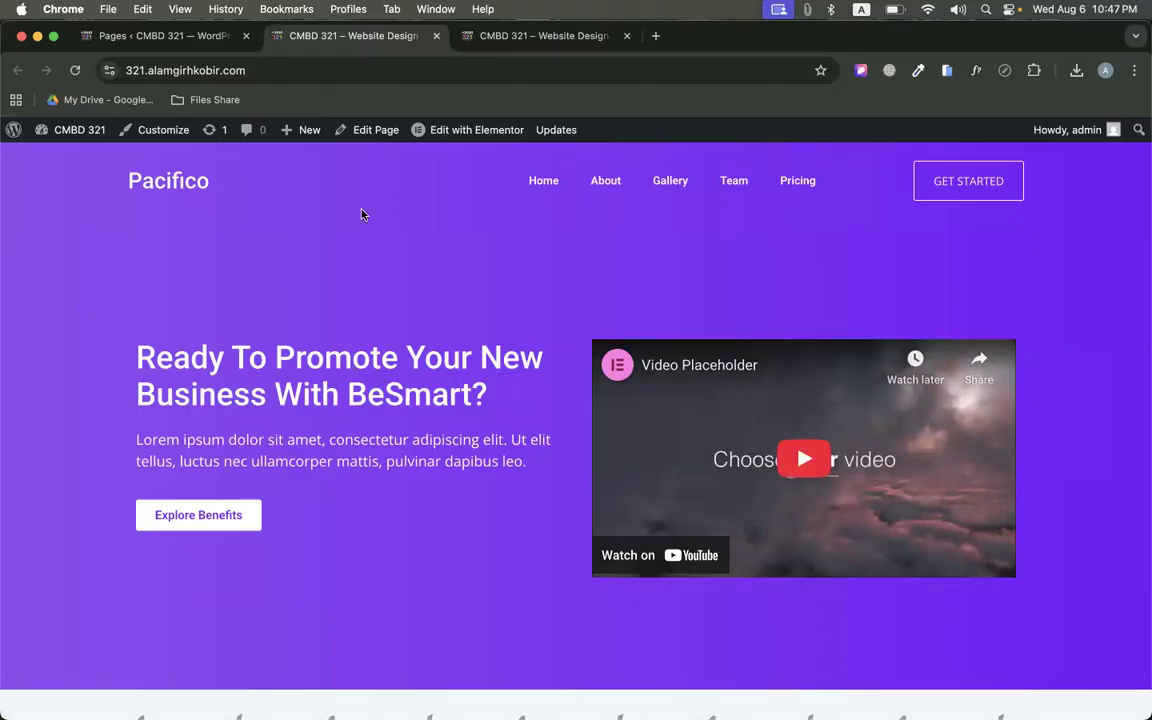
left_click(133, 68)
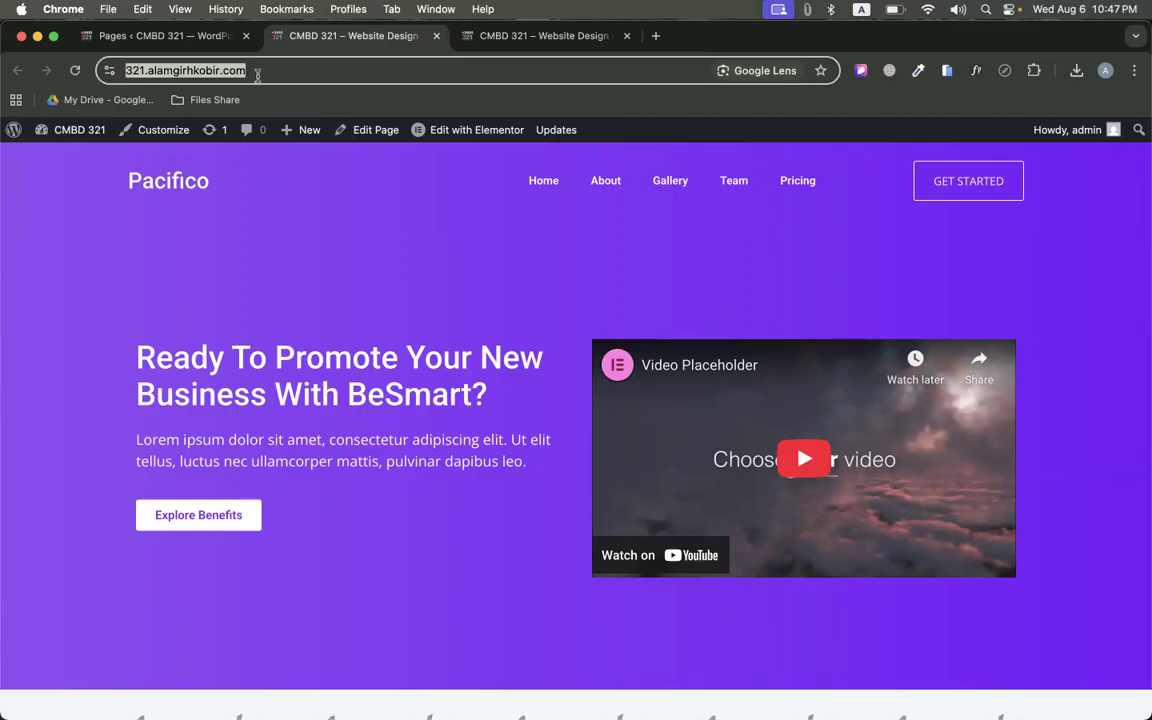
Load the example admin login address clientsite.com/wp-admin in the newly opened site tab
left_click(500, 38)
left_click(420, 75)
type("clie")
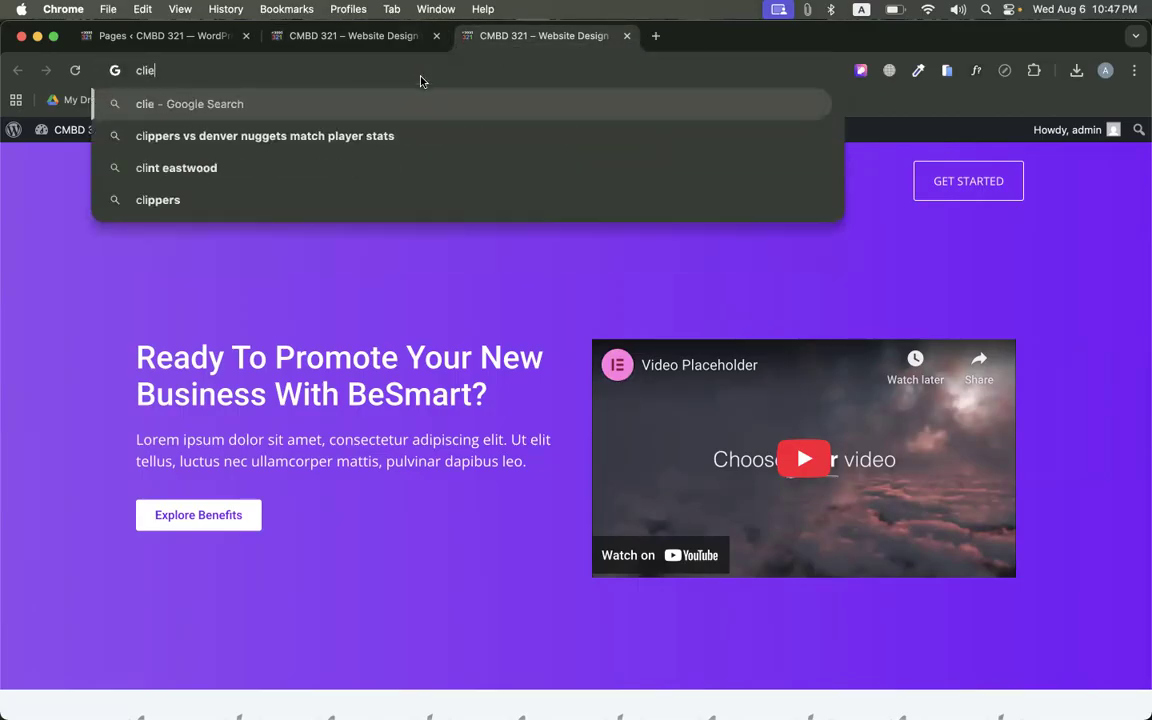
type("ntsite.com")
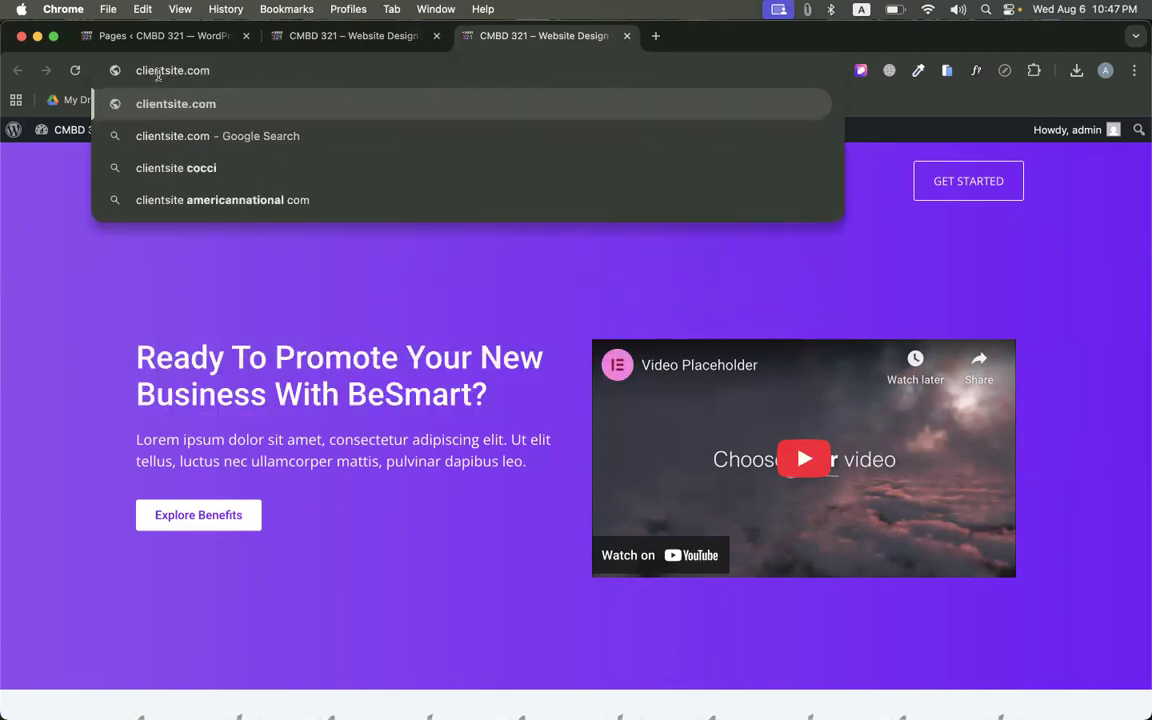
left_click_drag(127, 70, 321, 72)
left_click(313, 69)
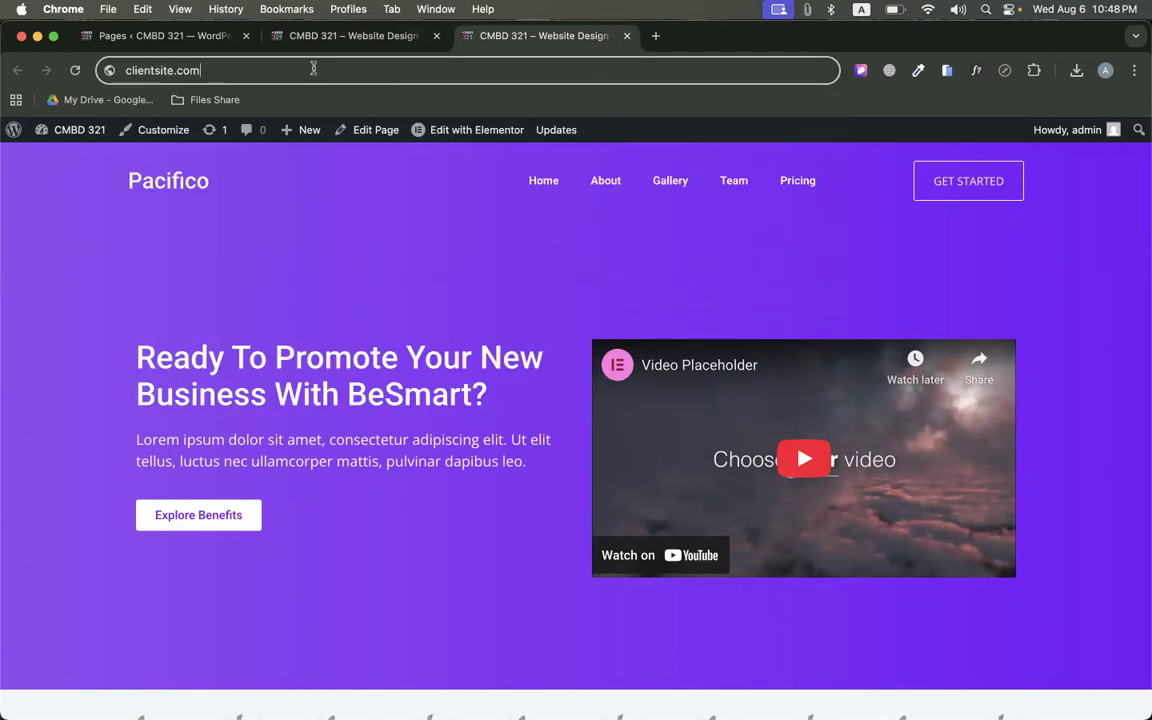
type("/")
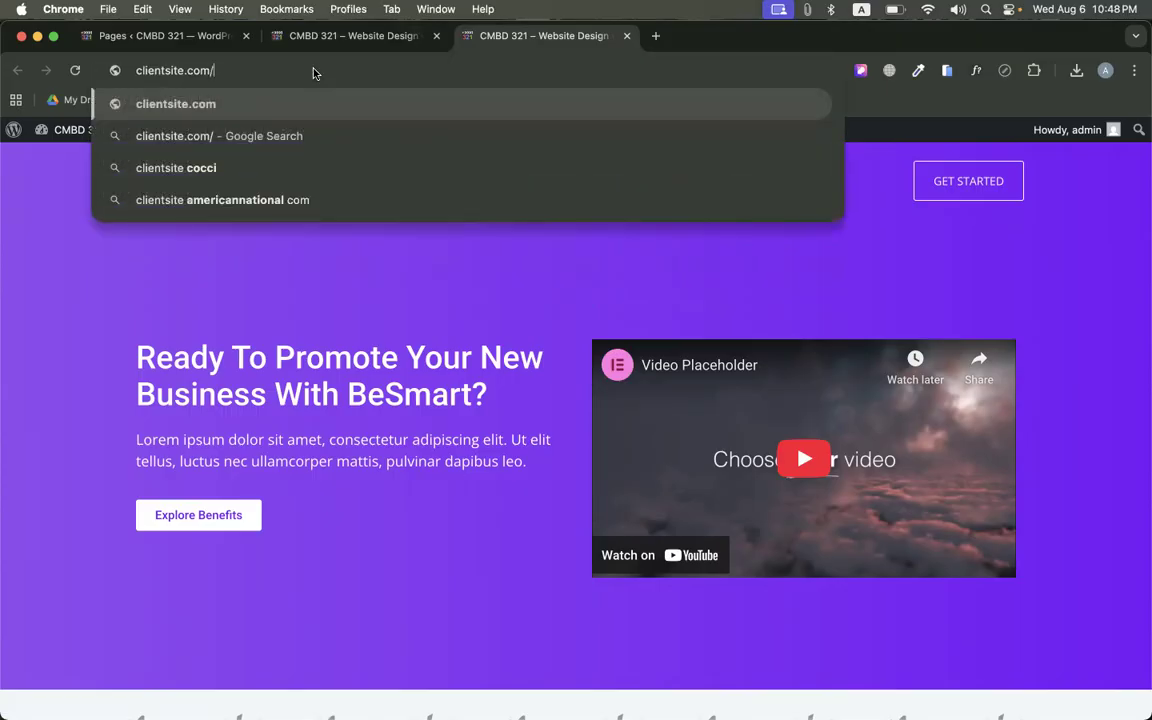
type("wp-admin")
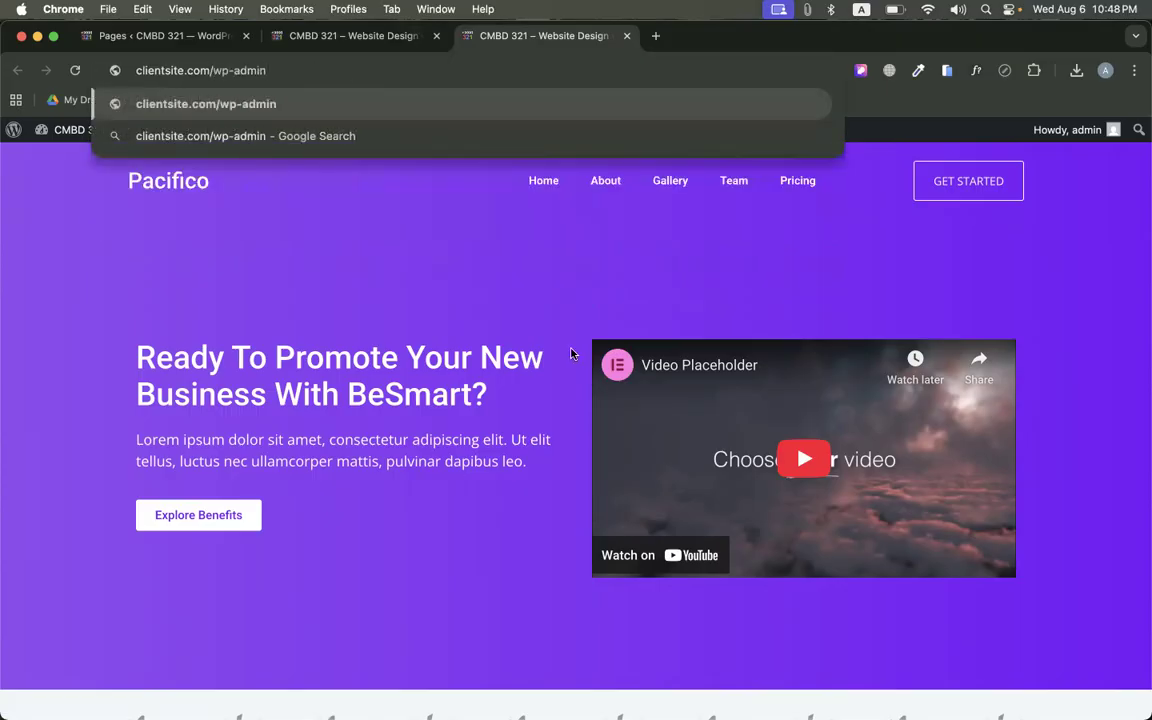
key("Return")
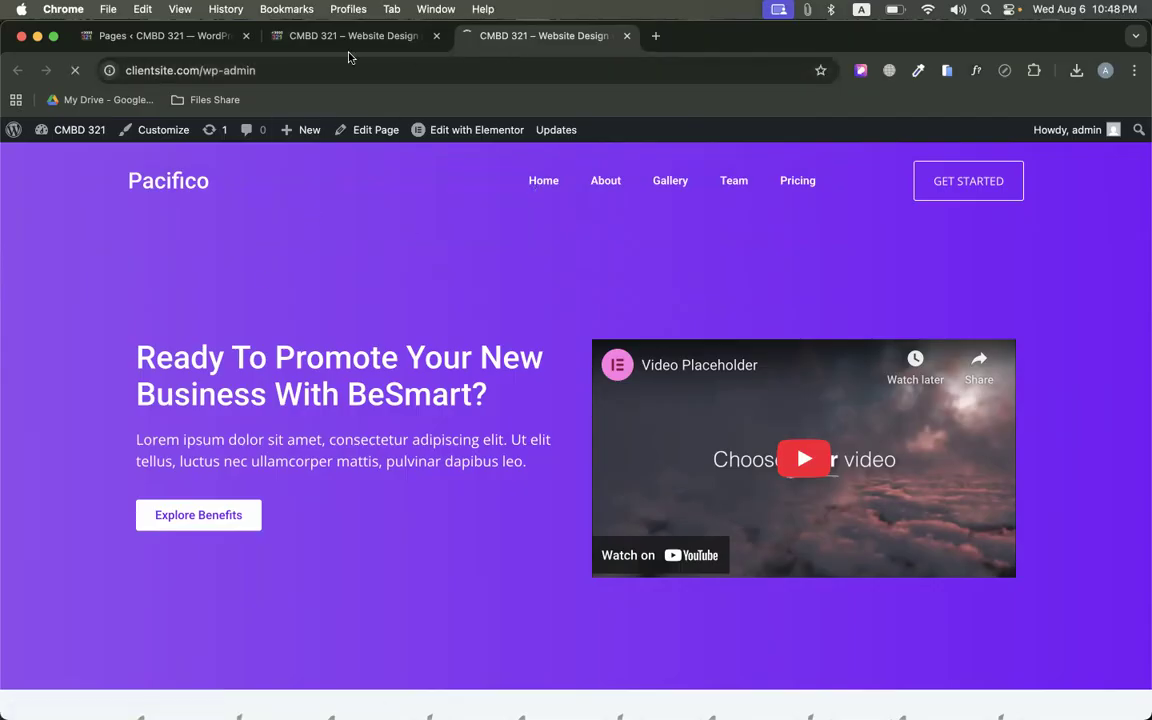
Compare the live site tab with the clientsite.com tab and return to the Pages list
left_click(312, 35)
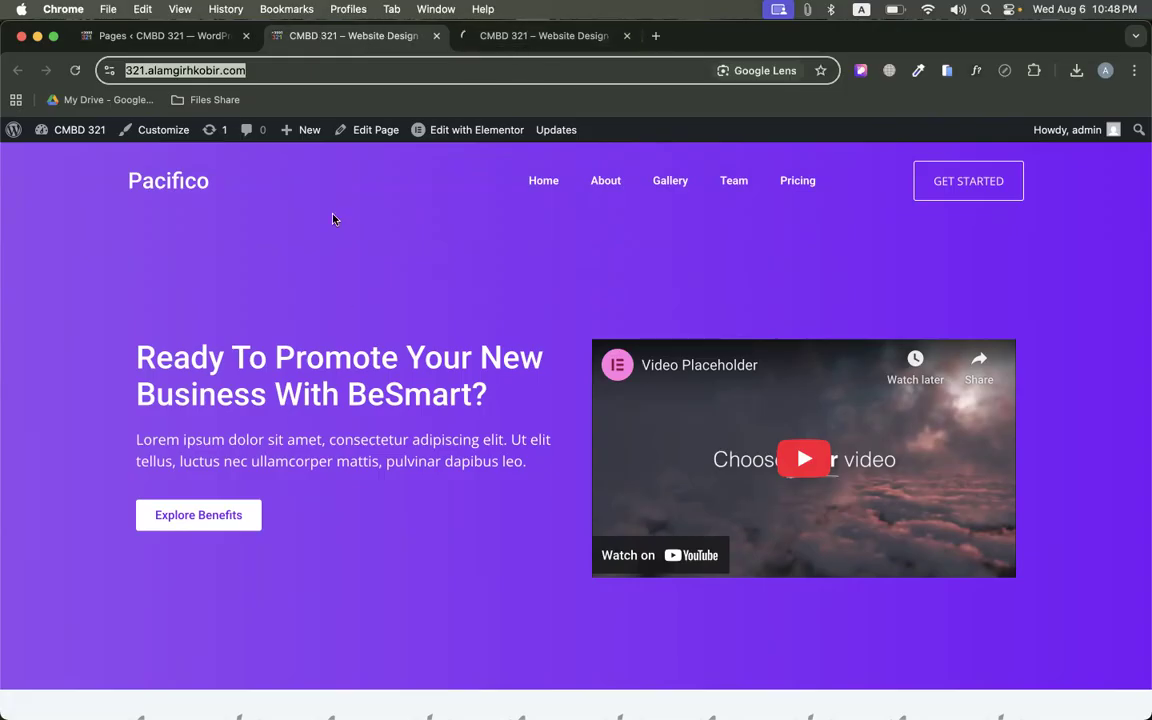
left_click(535, 35)
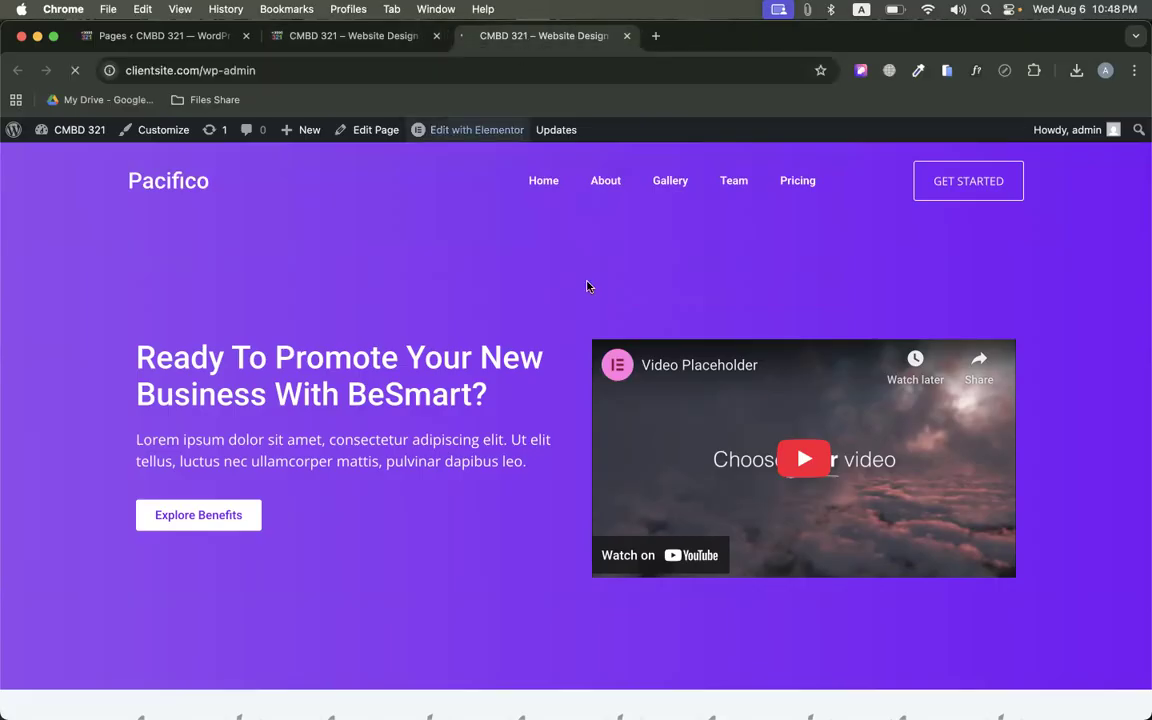
left_click(366, 38)
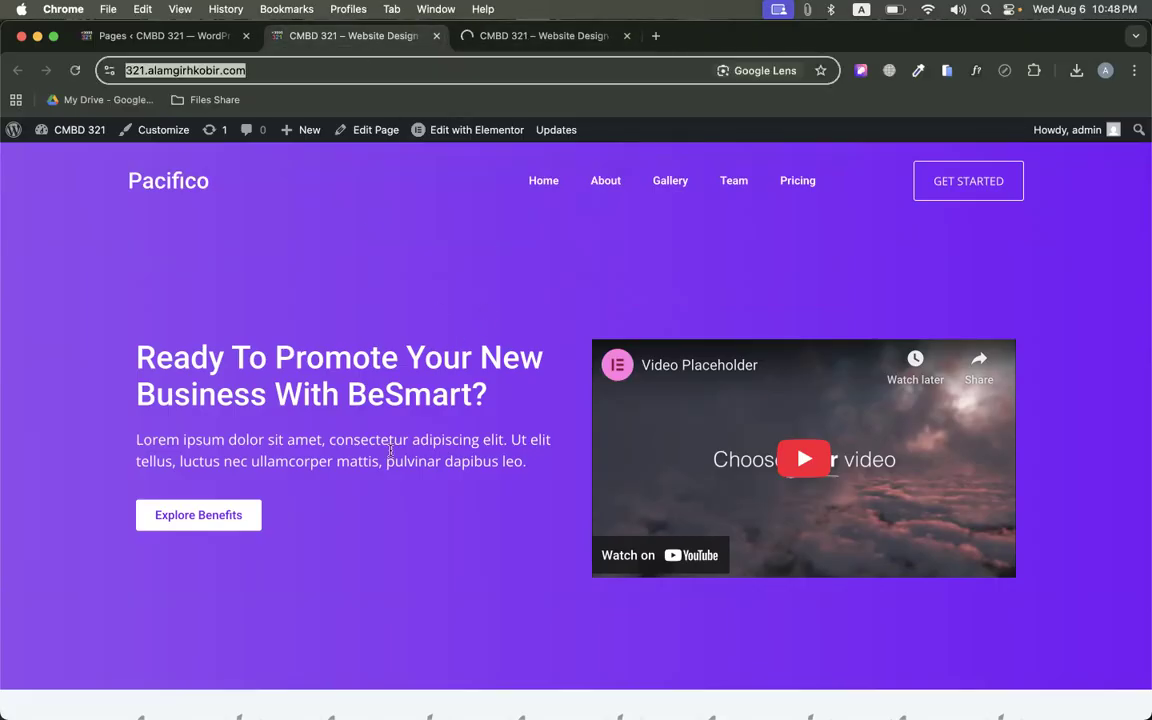
mouse_move(315, 690)
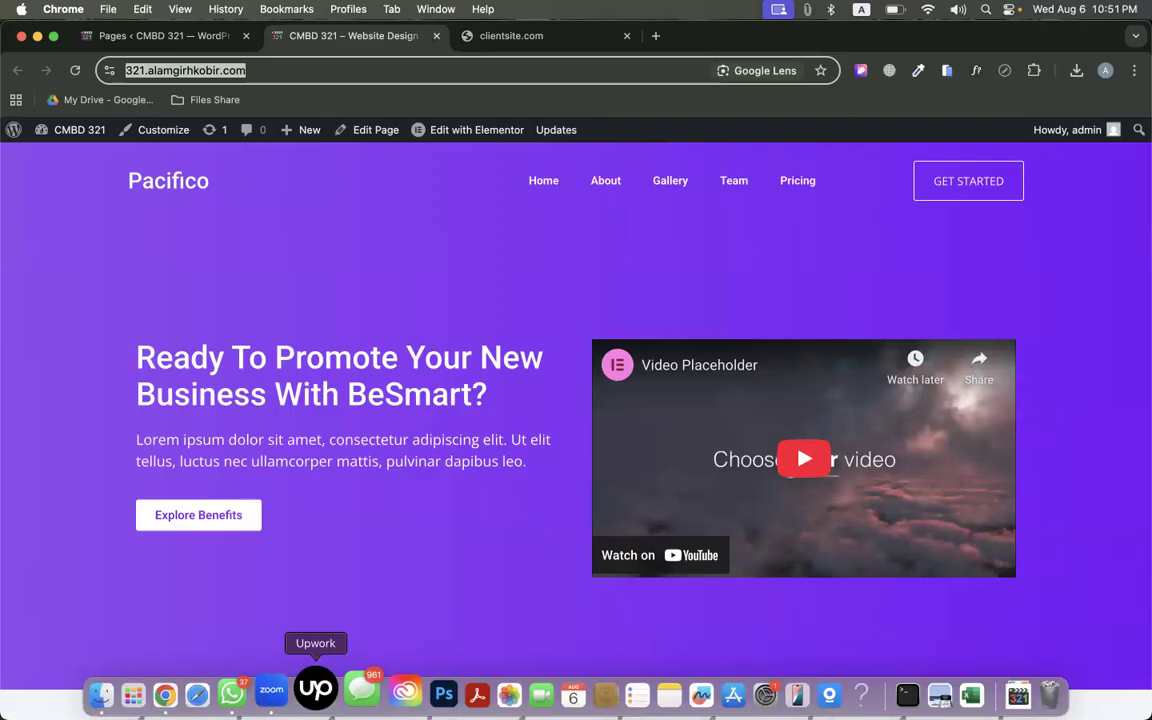
left_click(447, 425)
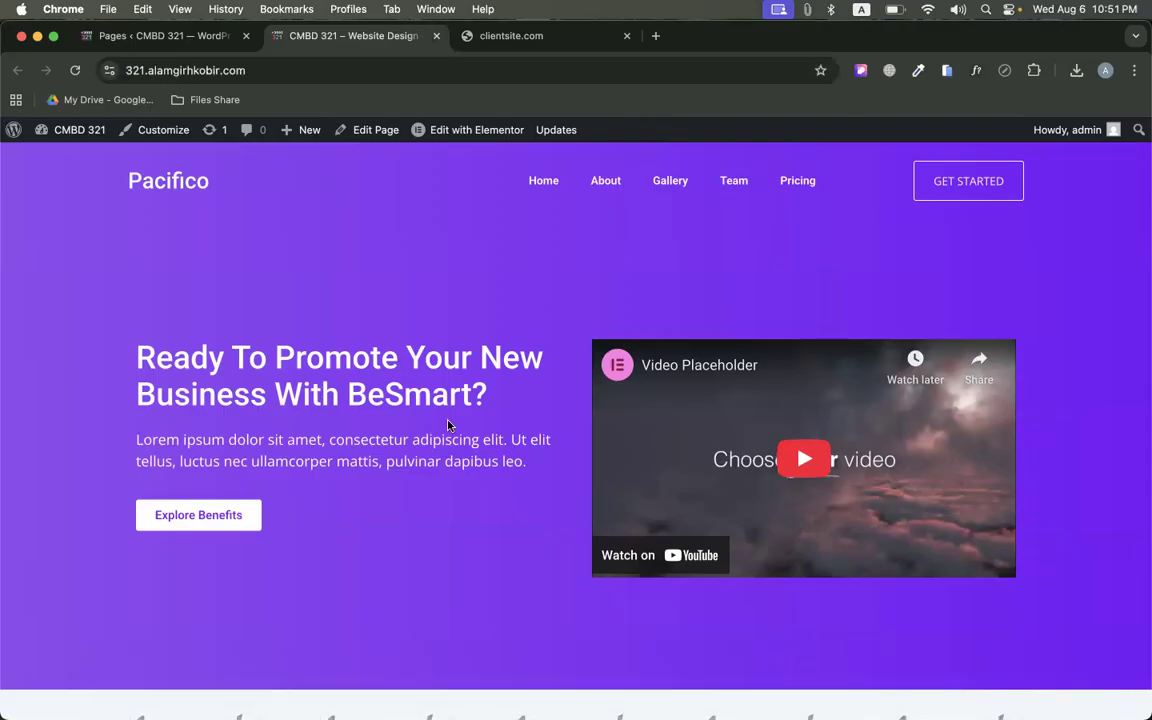
left_click(188, 43)
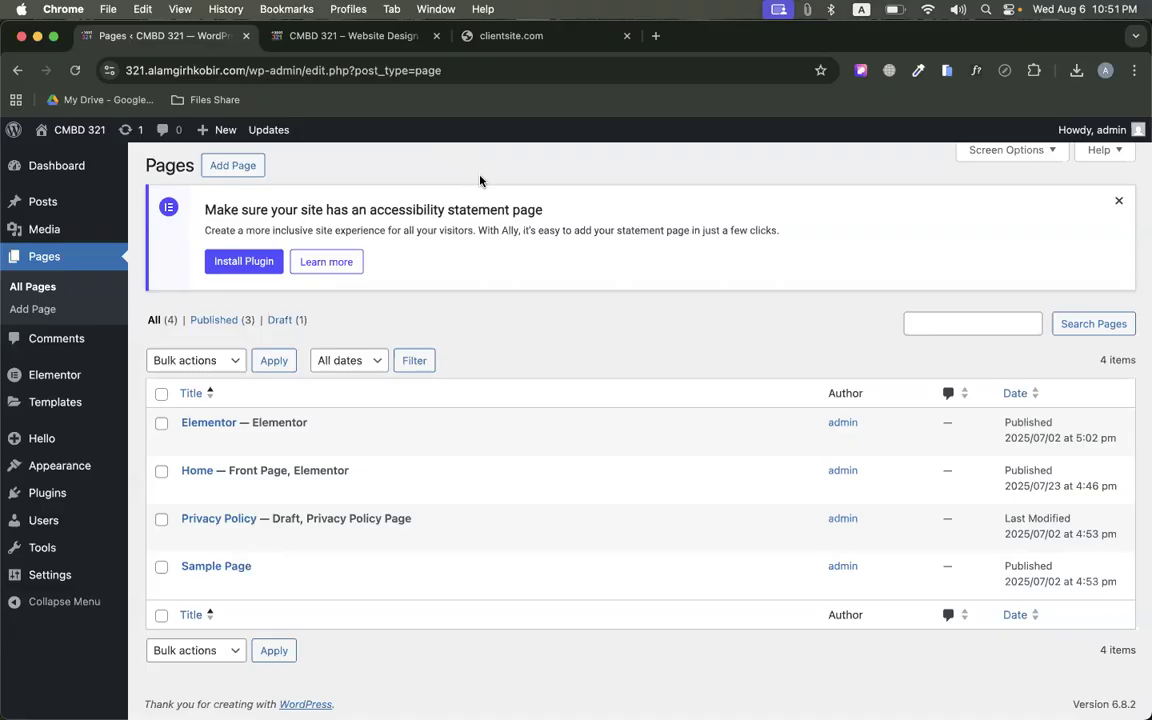
Search Google for chatgpt in a new tab and open OpenAI's Introducing ChatGPT result
left_click(655, 36)
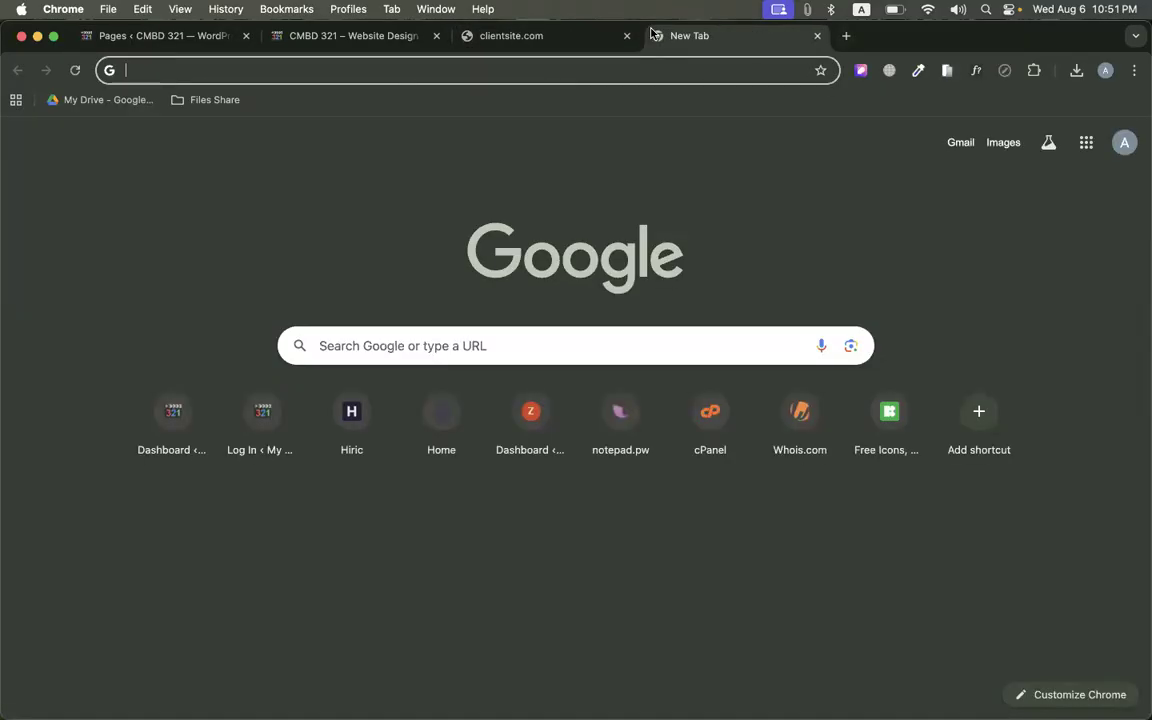
type("chat")
key("Return")
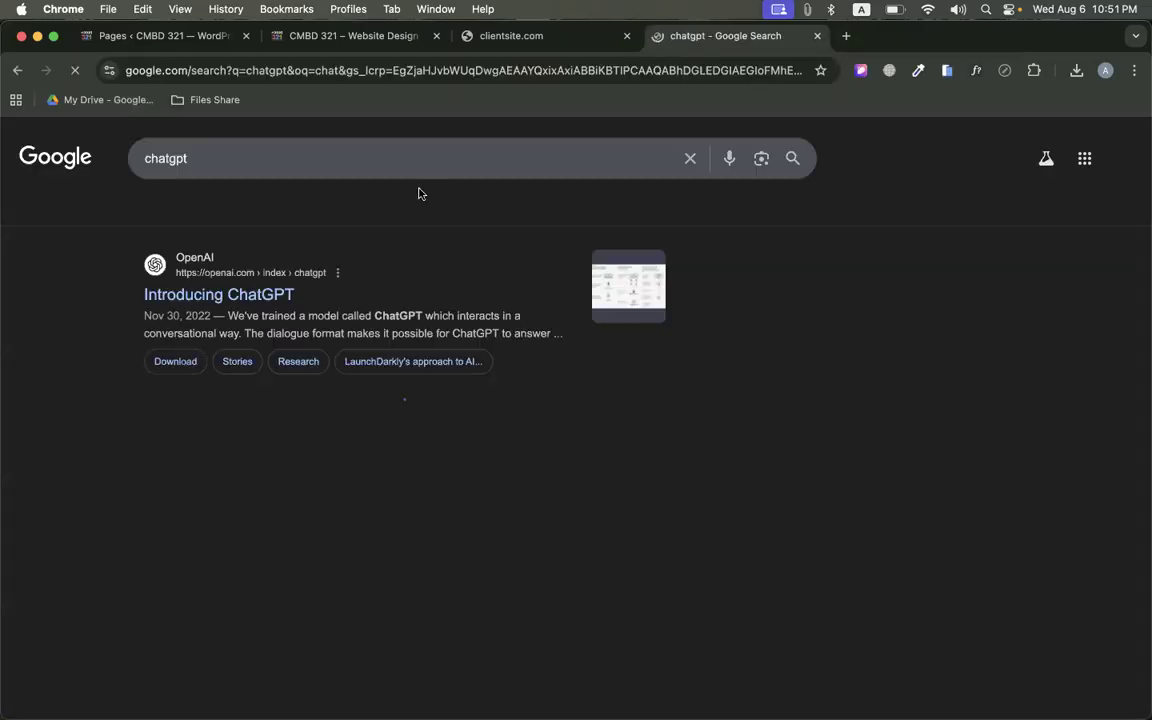
left_click(175, 295)
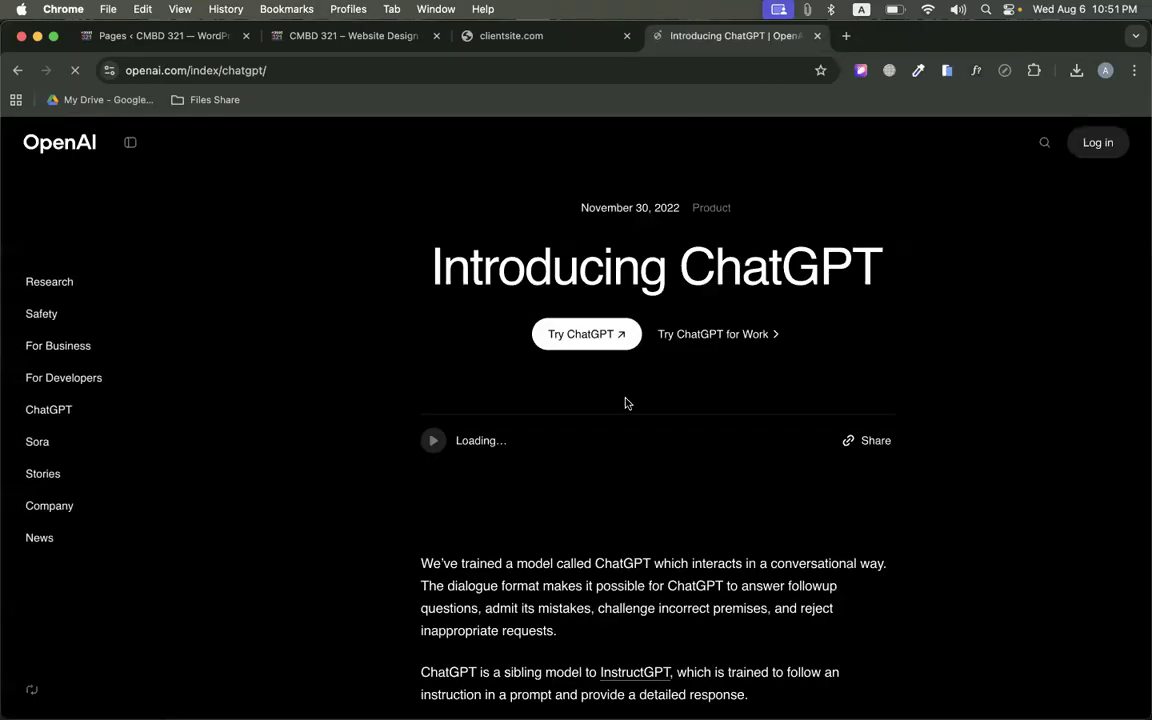
Open ChatGPT, close the introduction tab, and start a prompt with "I have designed a website for my client and now it's done (wordpress)"
left_click(586, 334)
left_click(817, 36)
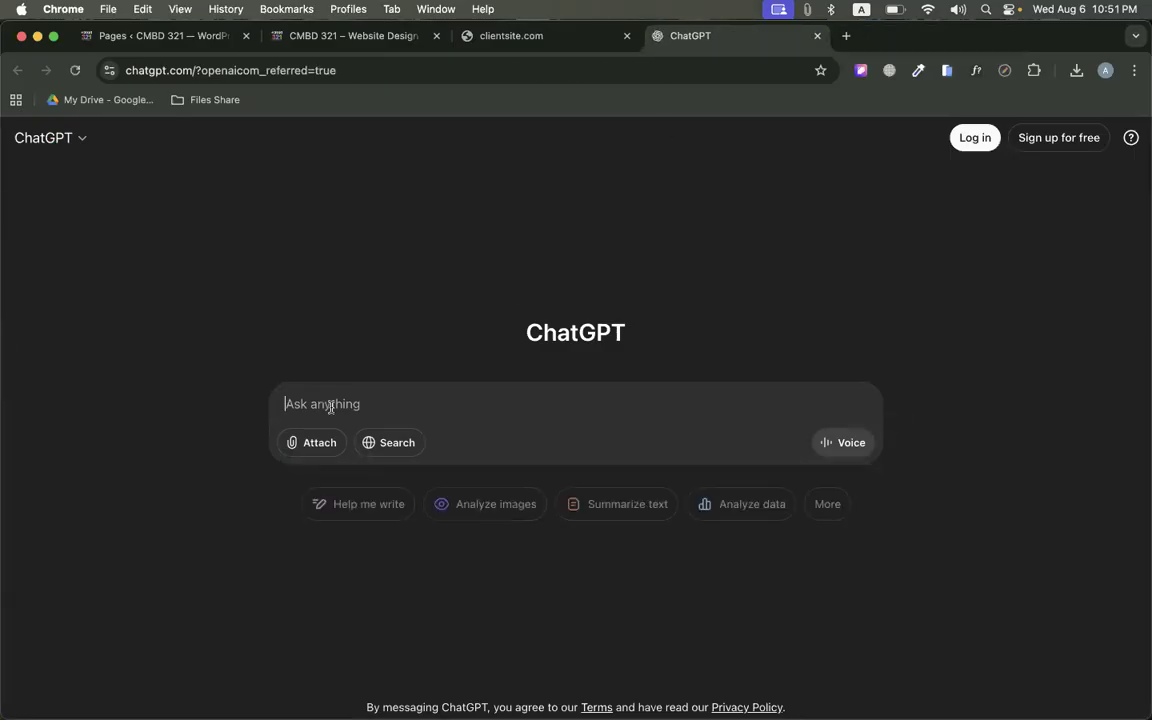
type("I have designed a wes")
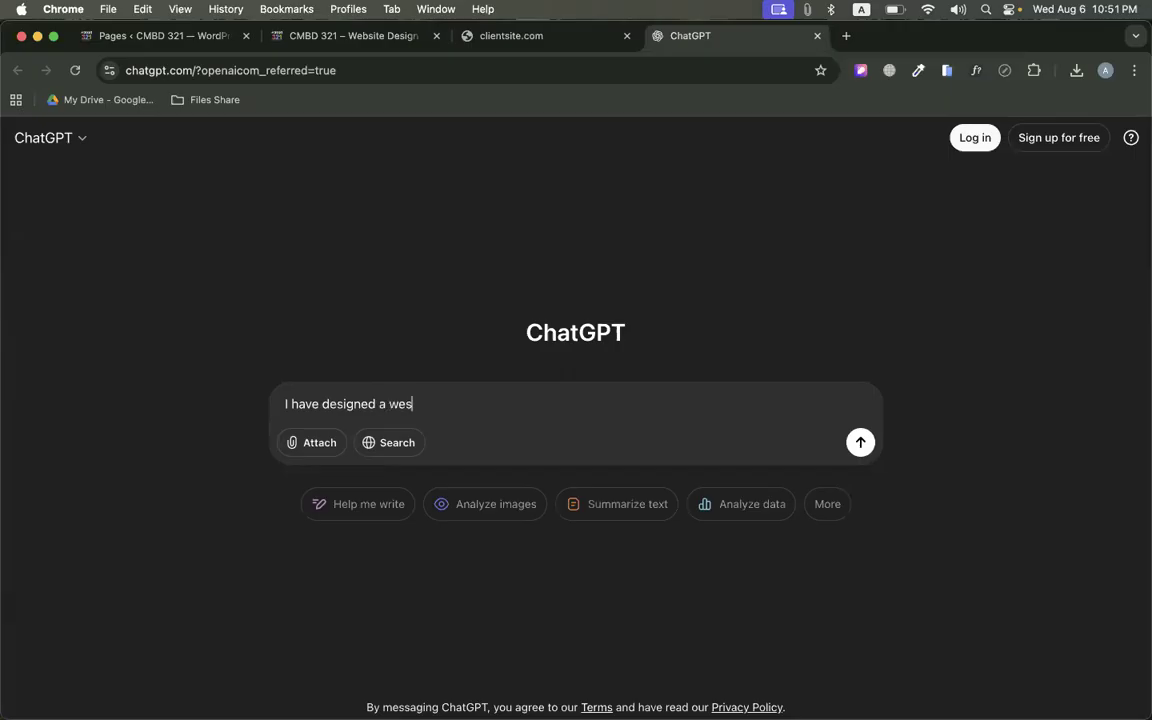
key("BackSpace")
type("bsite for my client")
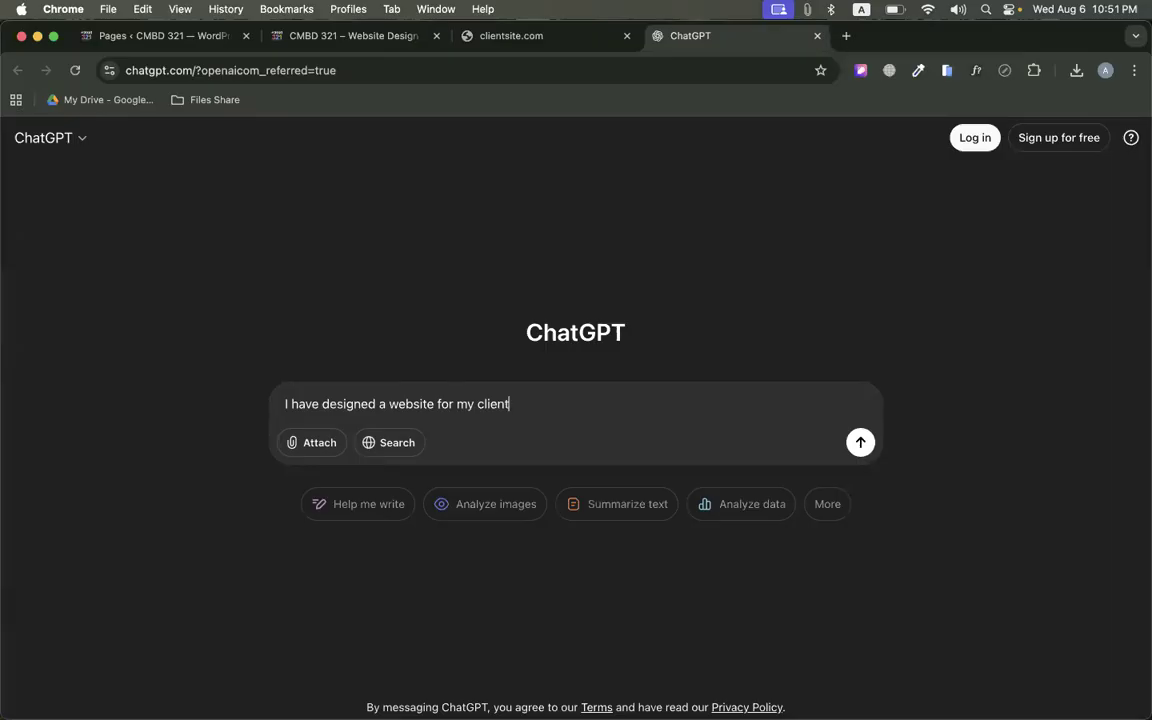
type(" and now it's done o")
key("BackSpace")
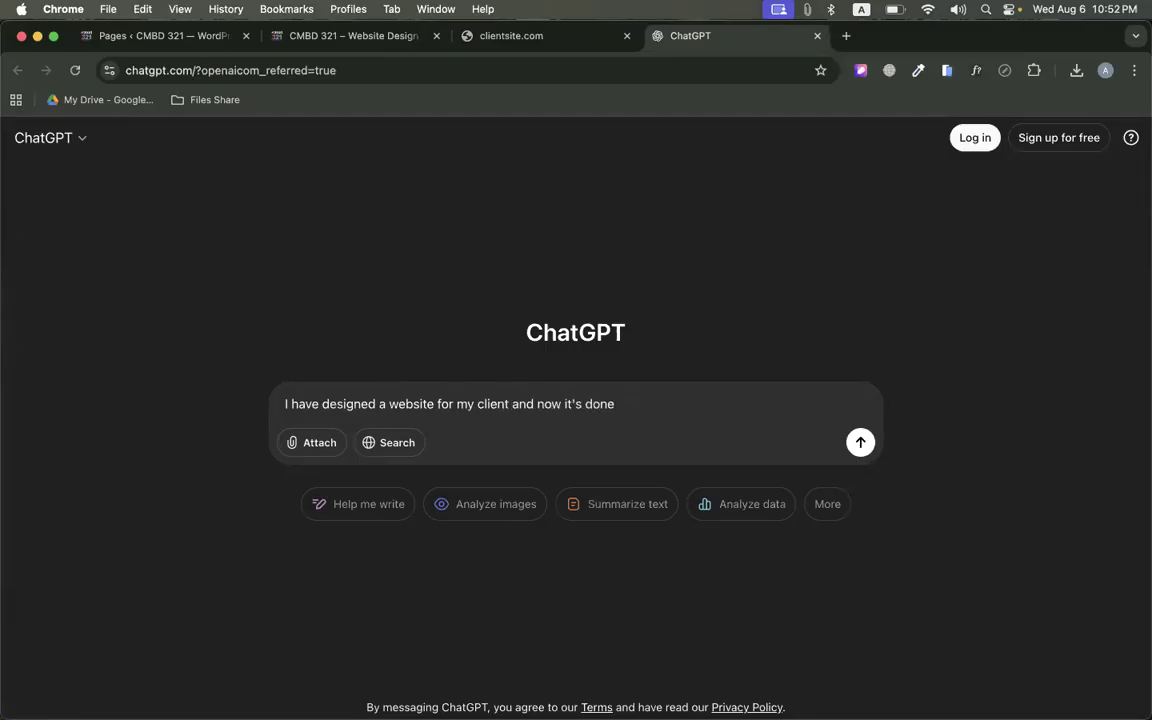
type("(wordpress)")
key("shift+Return")
Add "I want to transfer it to my client wordpress" as the second line of the prompt
type("I want t")
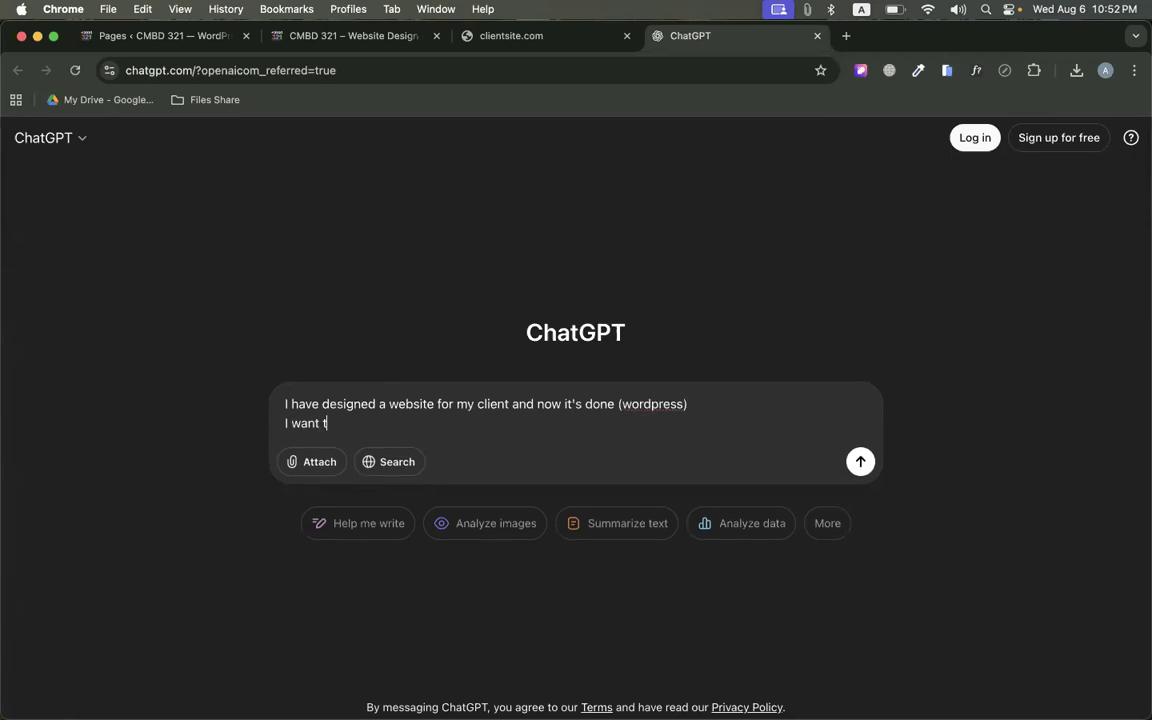
type("o tra")
key("BackSpace")
key("BackSpace")
type("ransfer it to my c")
key("BackSpace")
key("BackSpace")
key("BackSpace")
key("BackSpace")
type("my client ")
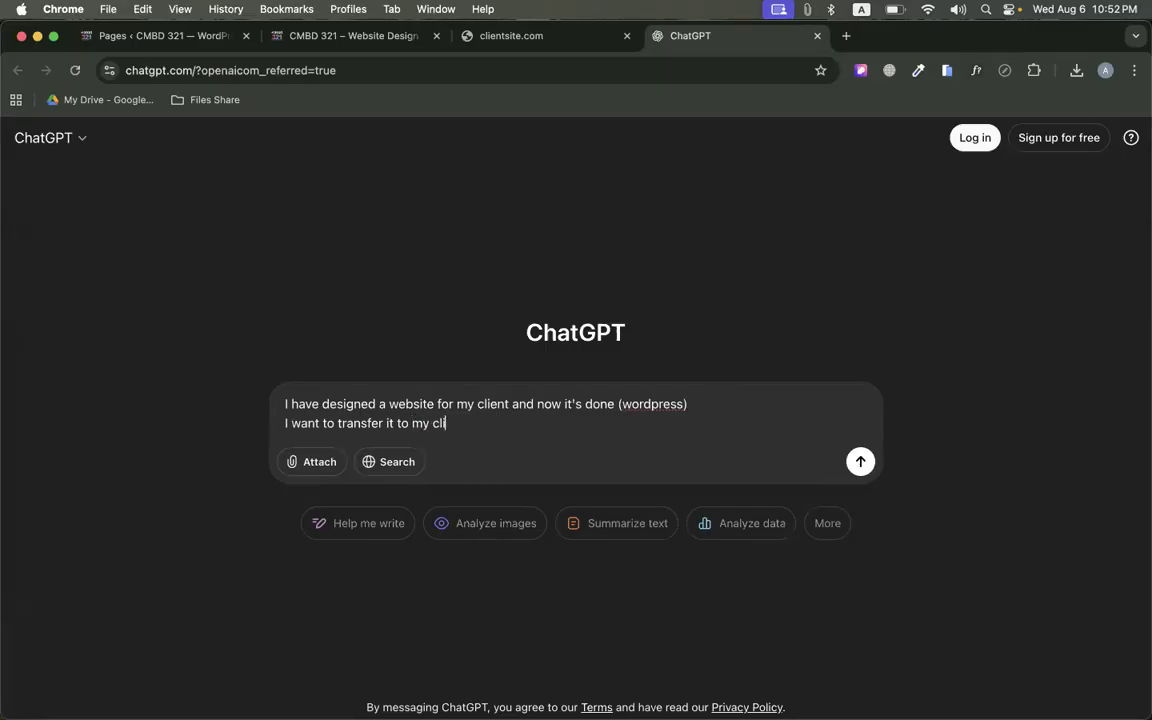
type("wordpress")
key("BackSpace")
Leave a blank line, add "how to do that" to the prompt, and submit it
key("shift+Return")
key("shift+Return")
type("h")
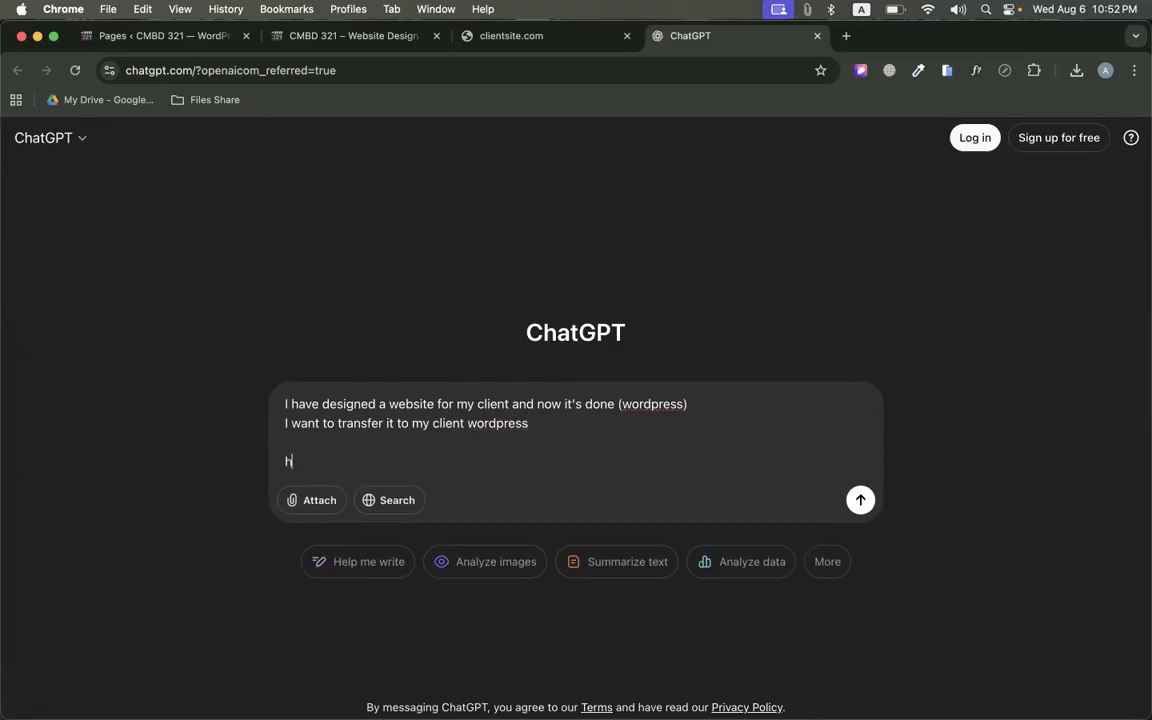
type("ow to do that")
key("Return")
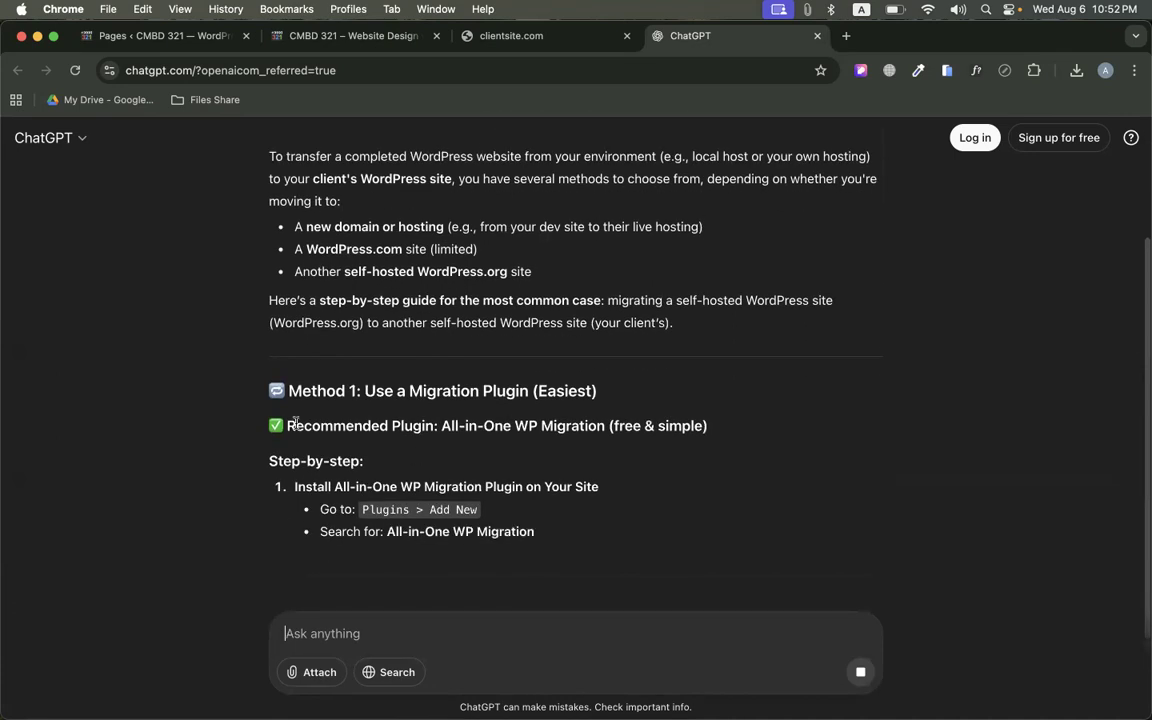
Highlight the recommended All-in-One WP Migration plugin in the answer and read through the migration methods and steps
left_click_drag(267, 354, 608, 366)
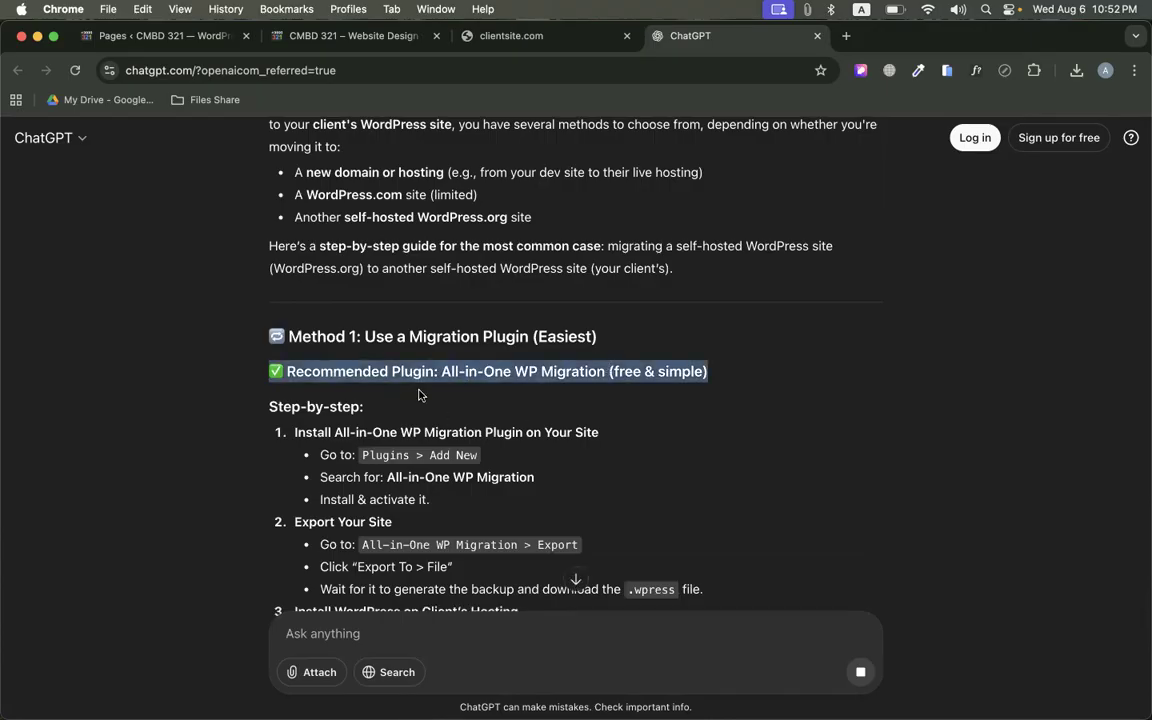
scroll(451, 386, "up", 5)
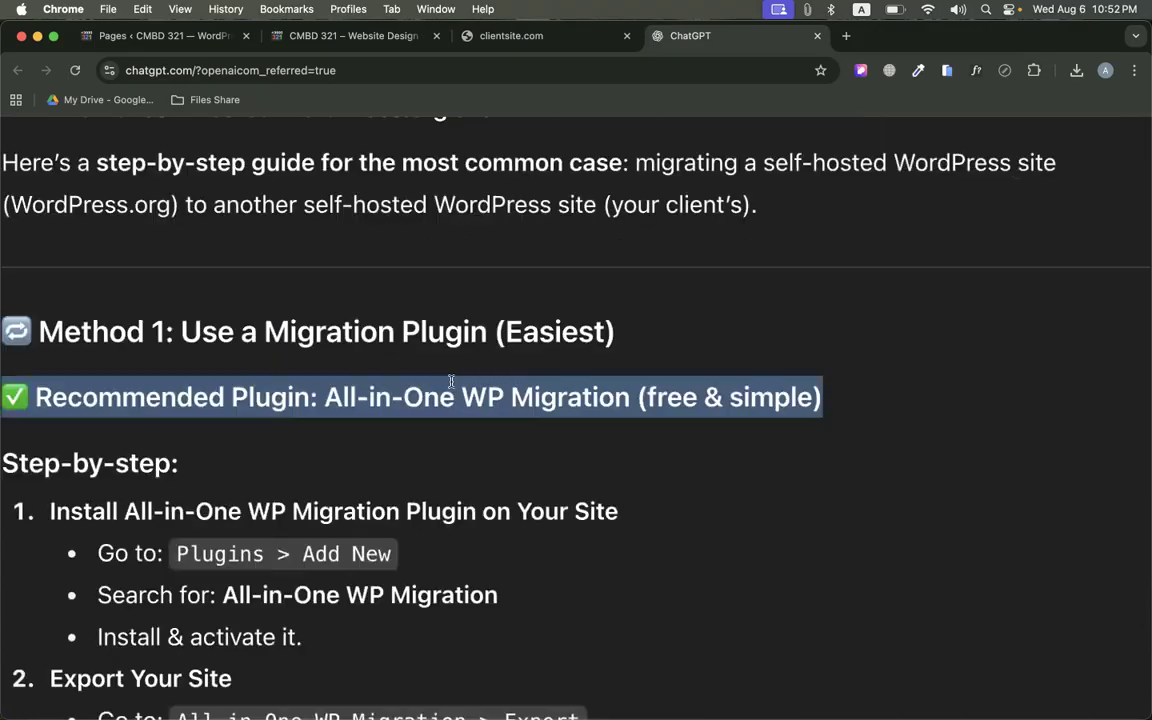
scroll(470, 424, "left", 2)
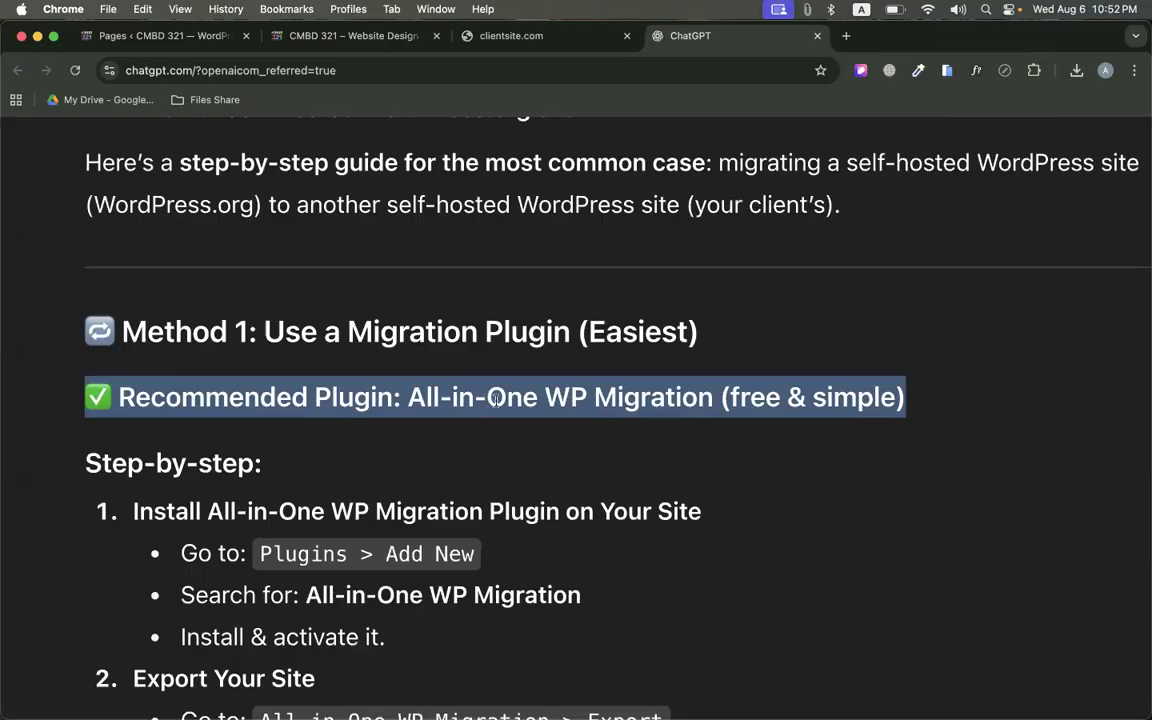
scroll(757, 437, "down", 5)
left_click(627, 406)
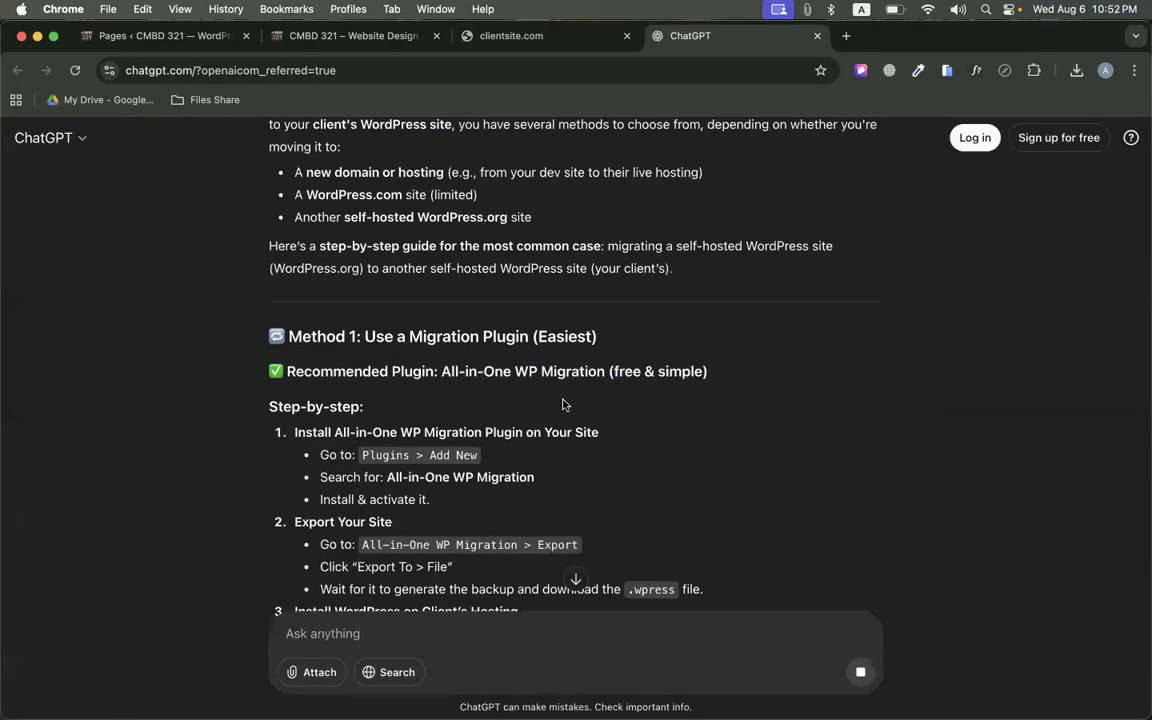
scroll(562, 404, "down", 5)
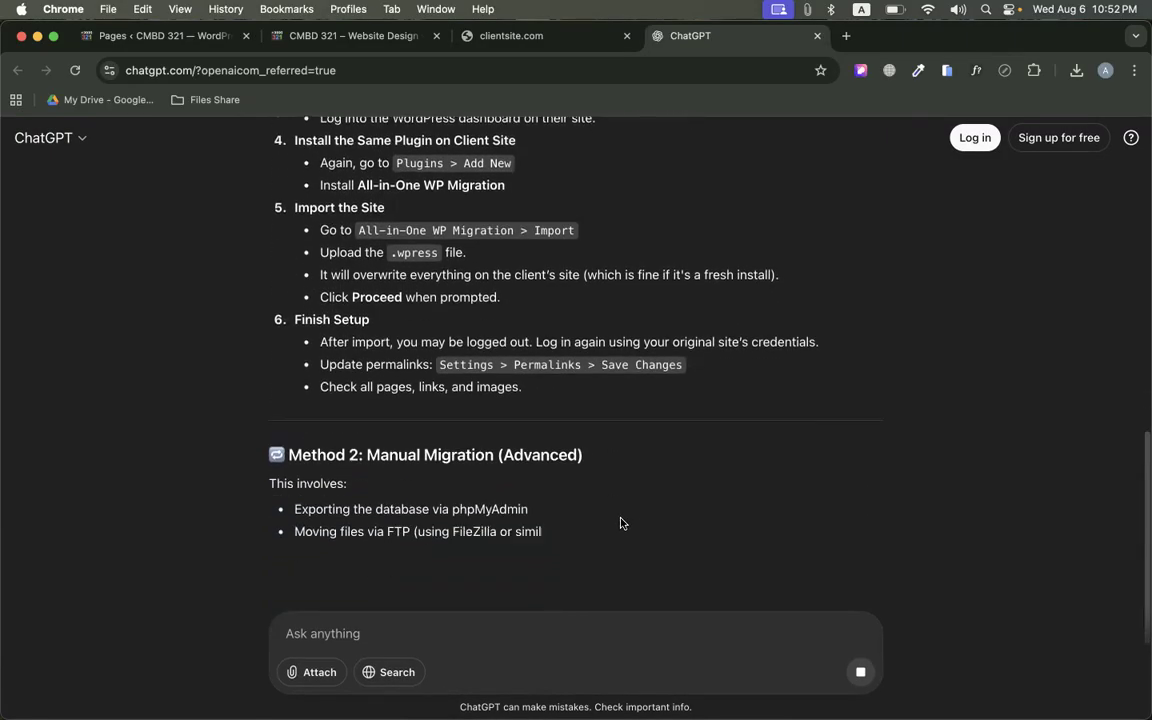
scroll(506, 505, "up", 10)
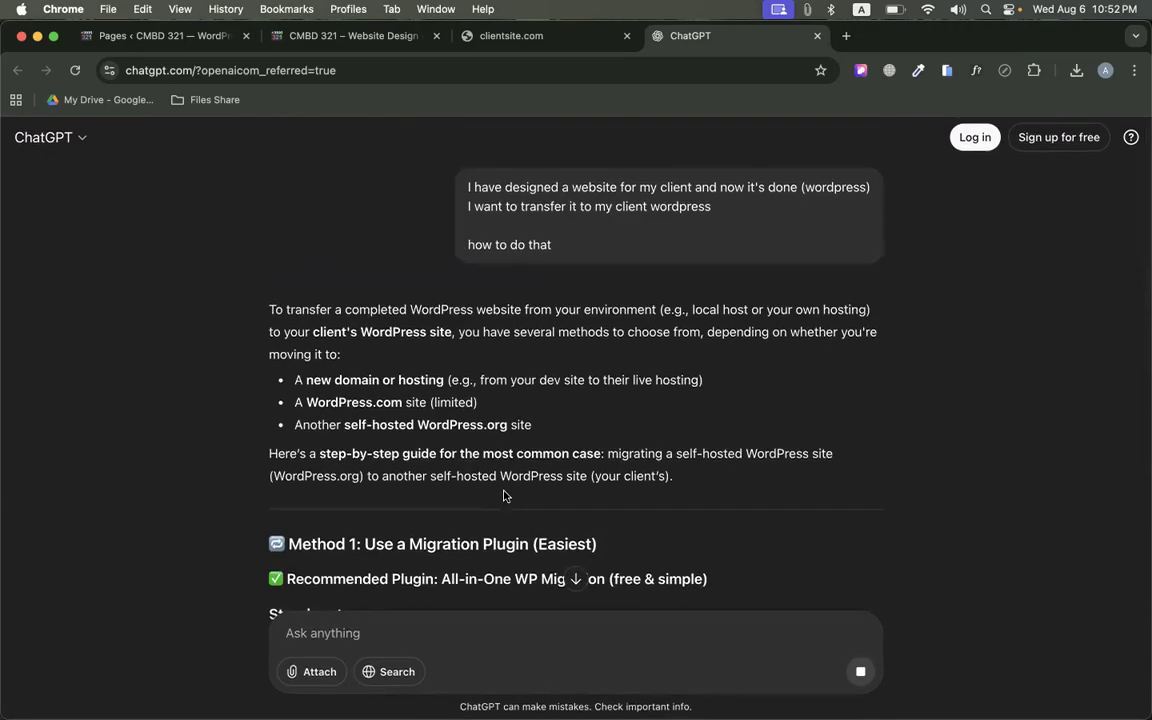
scroll(503, 495, "down", 5)
scroll(490, 356, "up", 2)
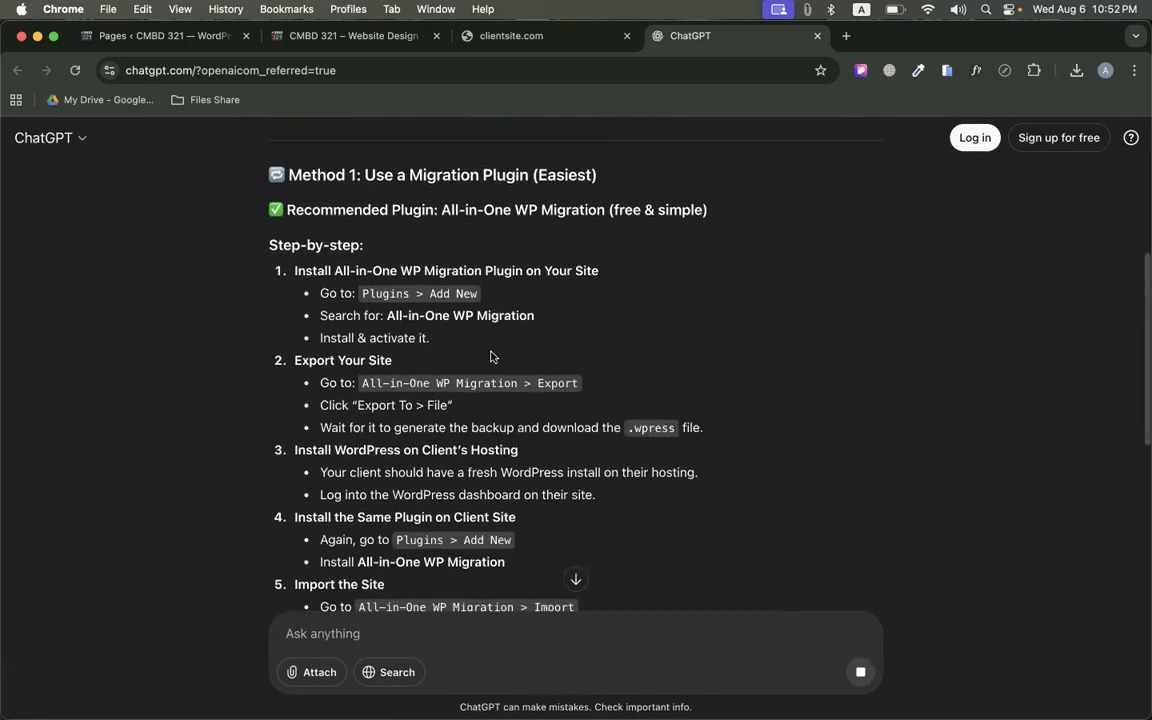
Highlight the submitted English prompt above the answer, clear the selection, and dismiss the terms and privacy notice
scroll(490, 356, "up", 5)
left_click_drag(445, 178, 572, 240)
left_click(517, 217)
left_click_drag(463, 193, 586, 260)
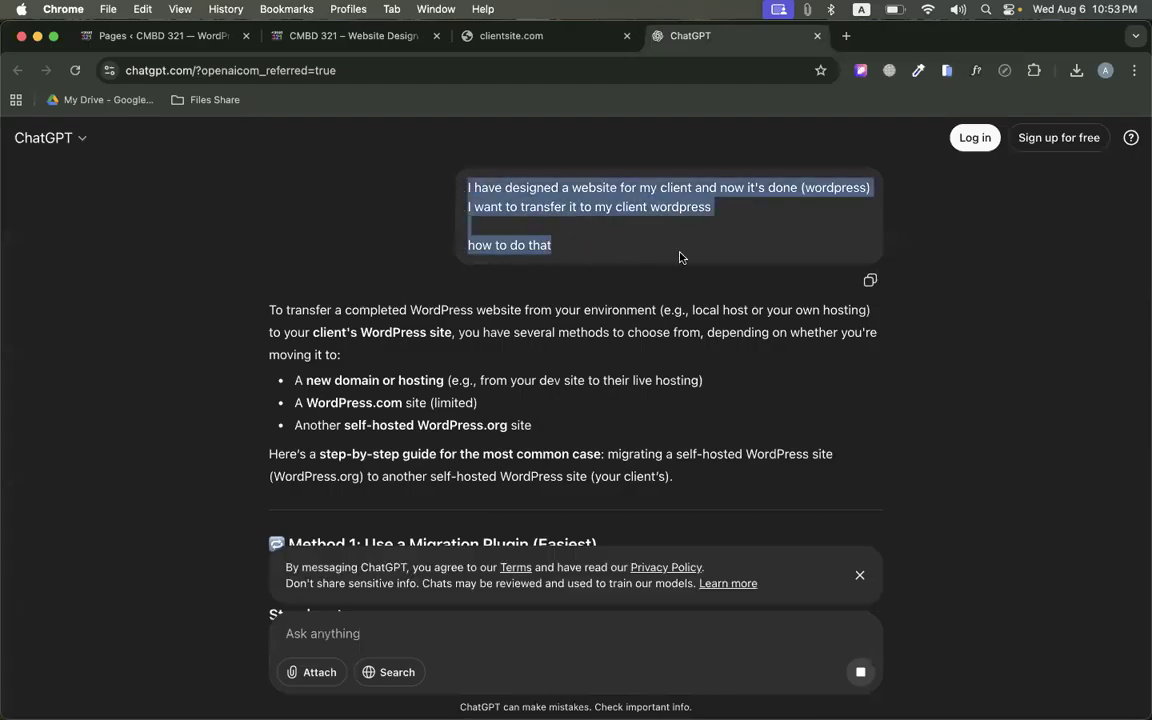
left_click(633, 240)
left_click(859, 575)
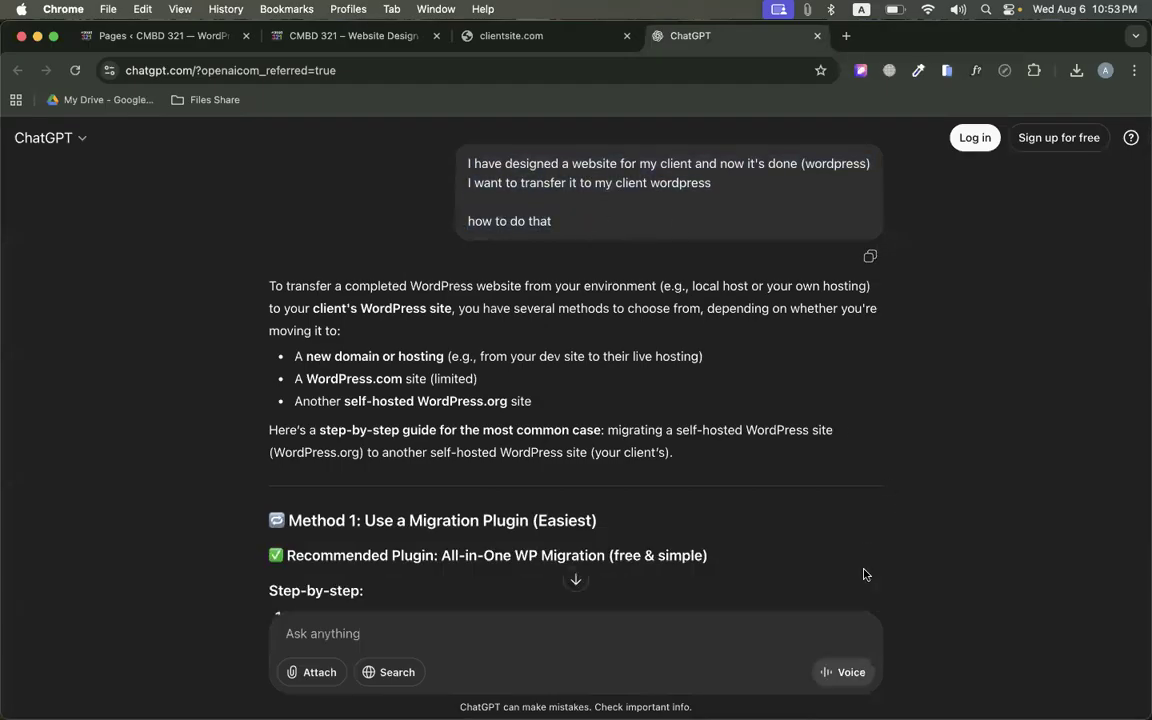
Draft the follow-up message "ami amar client er site korlam wordpress e, ekhon client bolteche take site ta transfer kore dite. kiavbe korbo?"
left_click(343, 634)
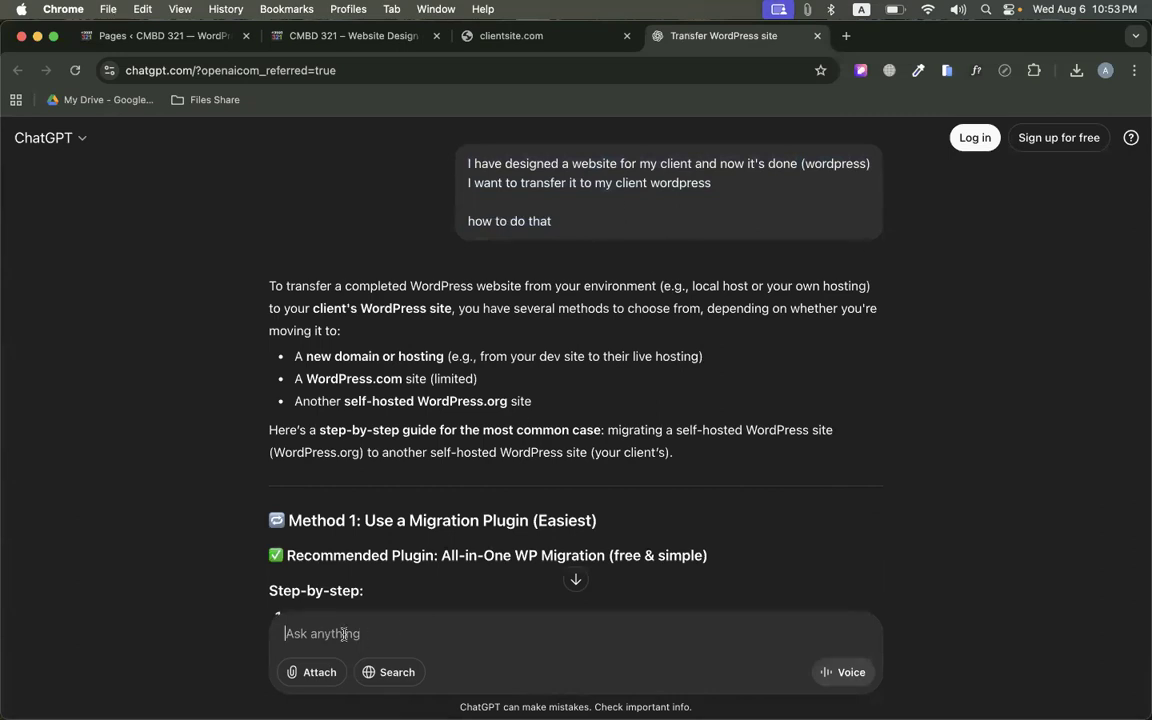
type("ami amar")
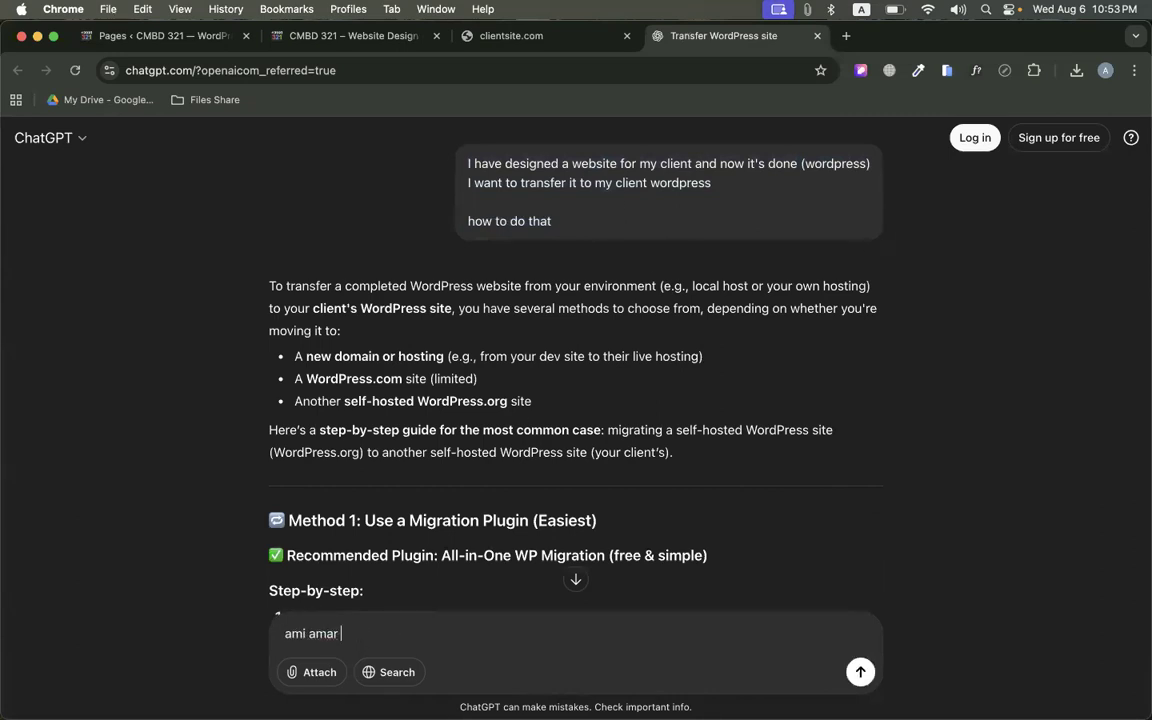
type(" client er site korlam wordpress e")
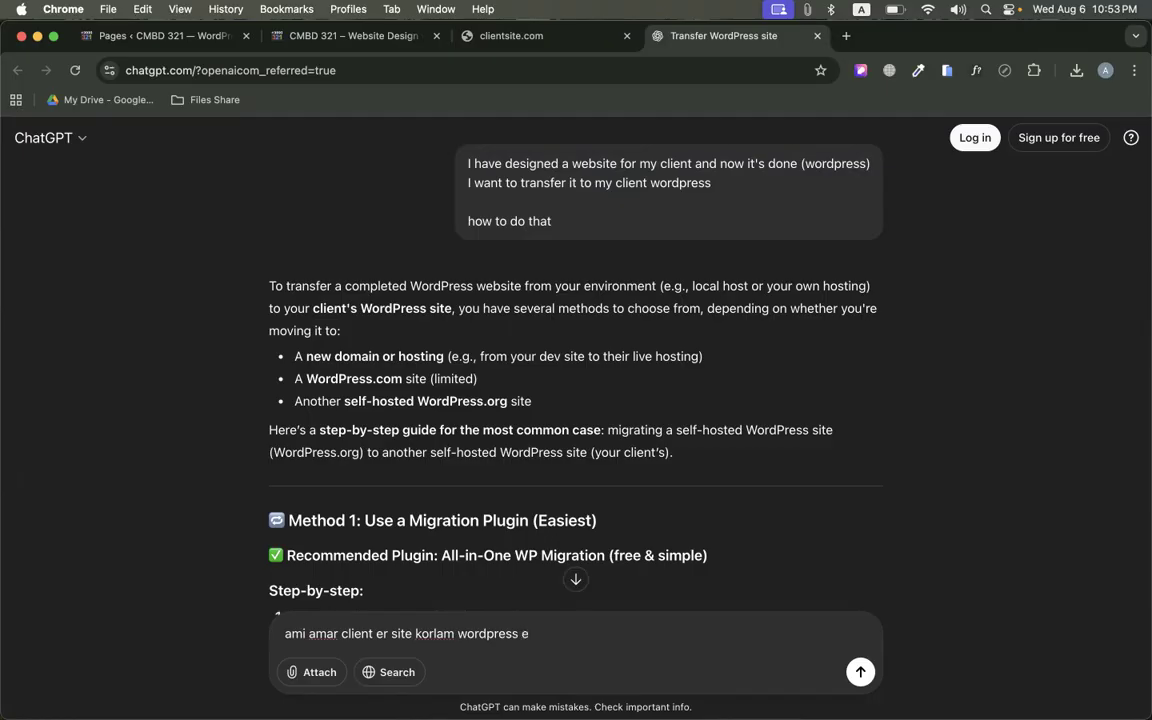
type(", ekhon client bolteche tak")
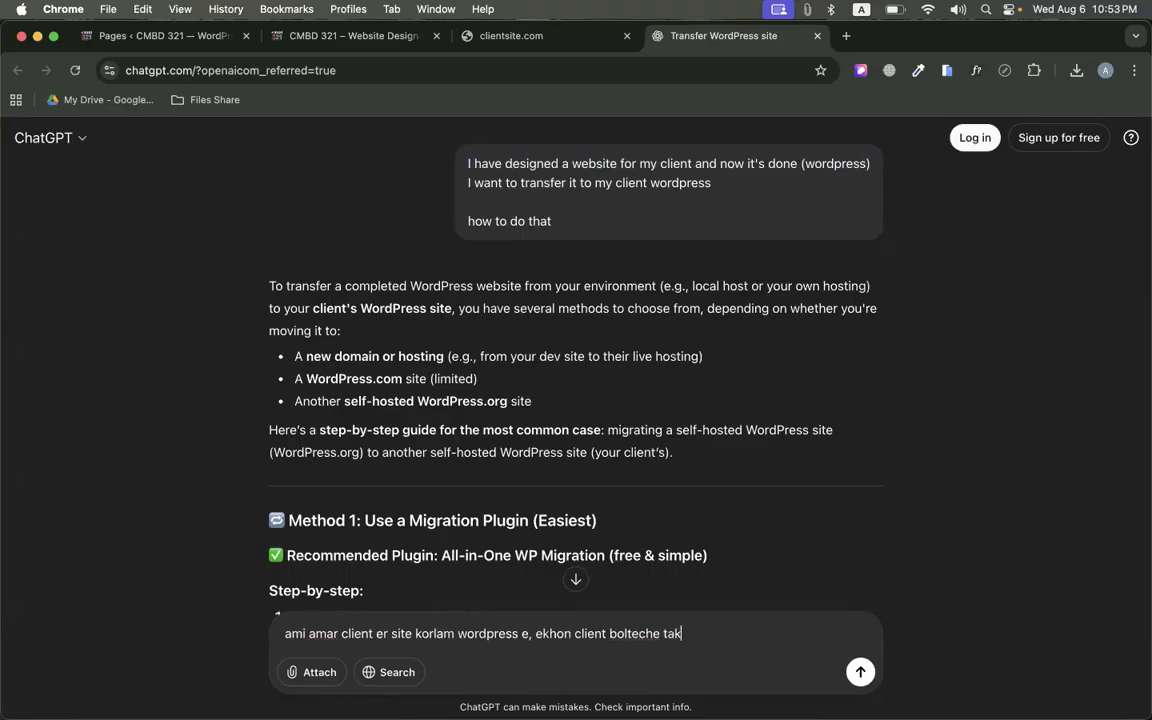
type("e site ta transfer kore")
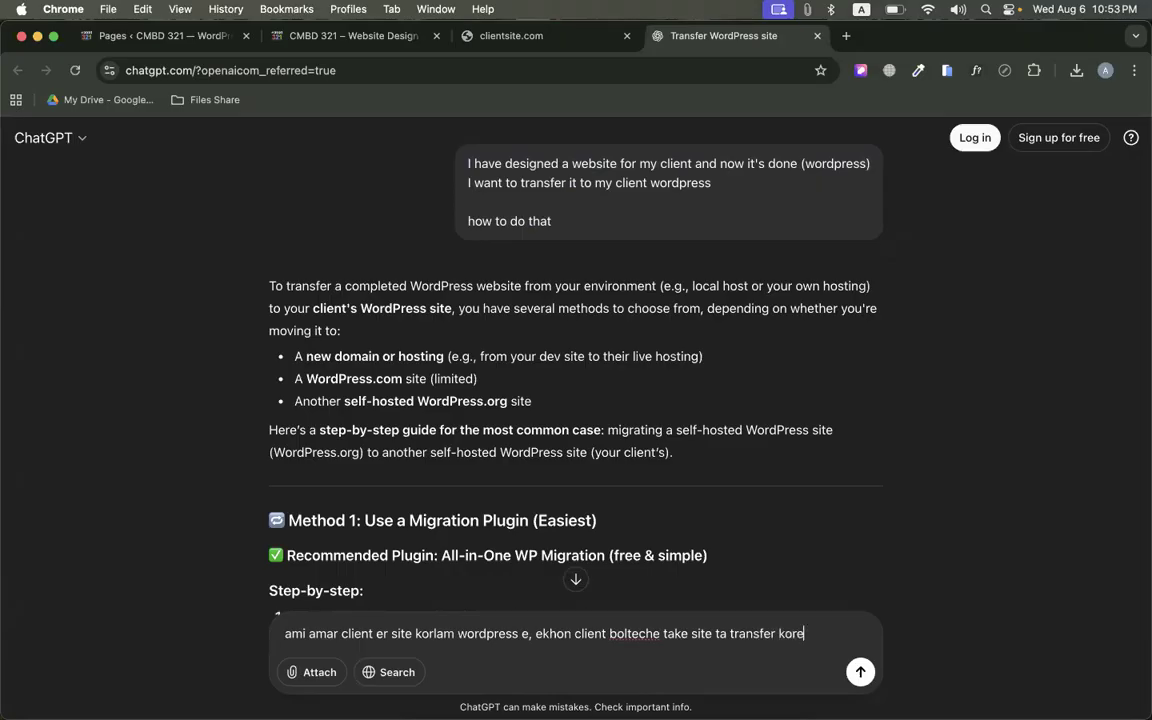
type(" dite. kiavbe")
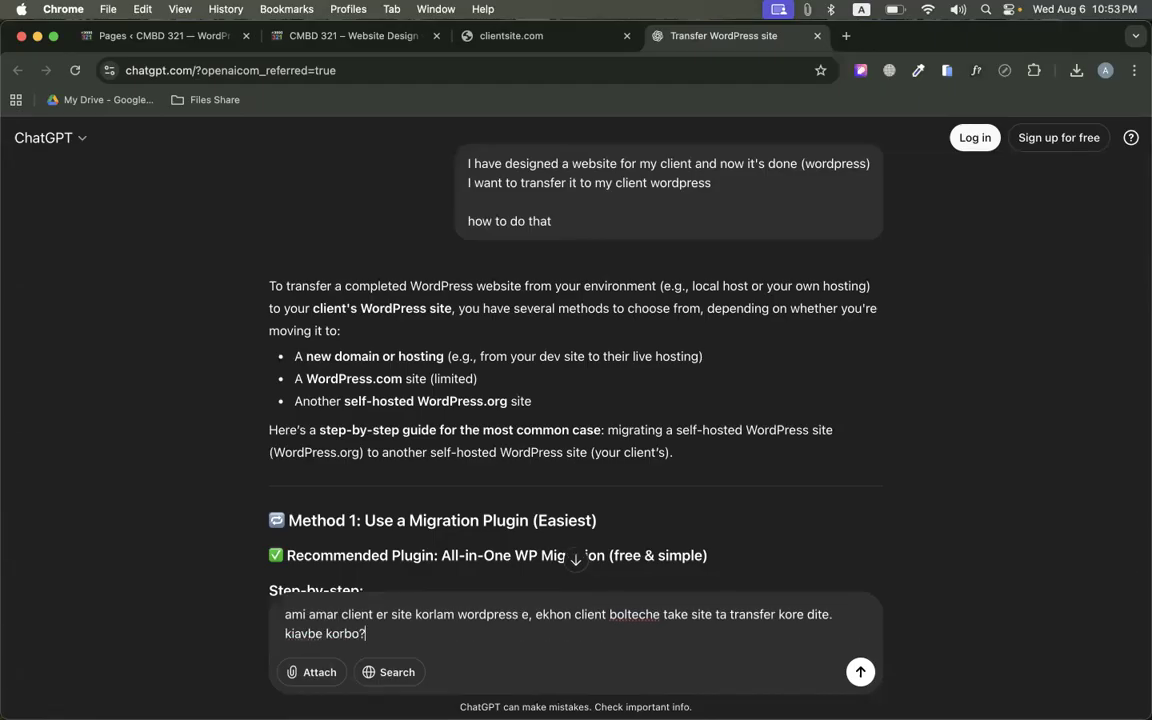
Cut the drafted follow-up message, reload ChatGPT for a fresh conversation, and paste and submit the message there
key("super+a")
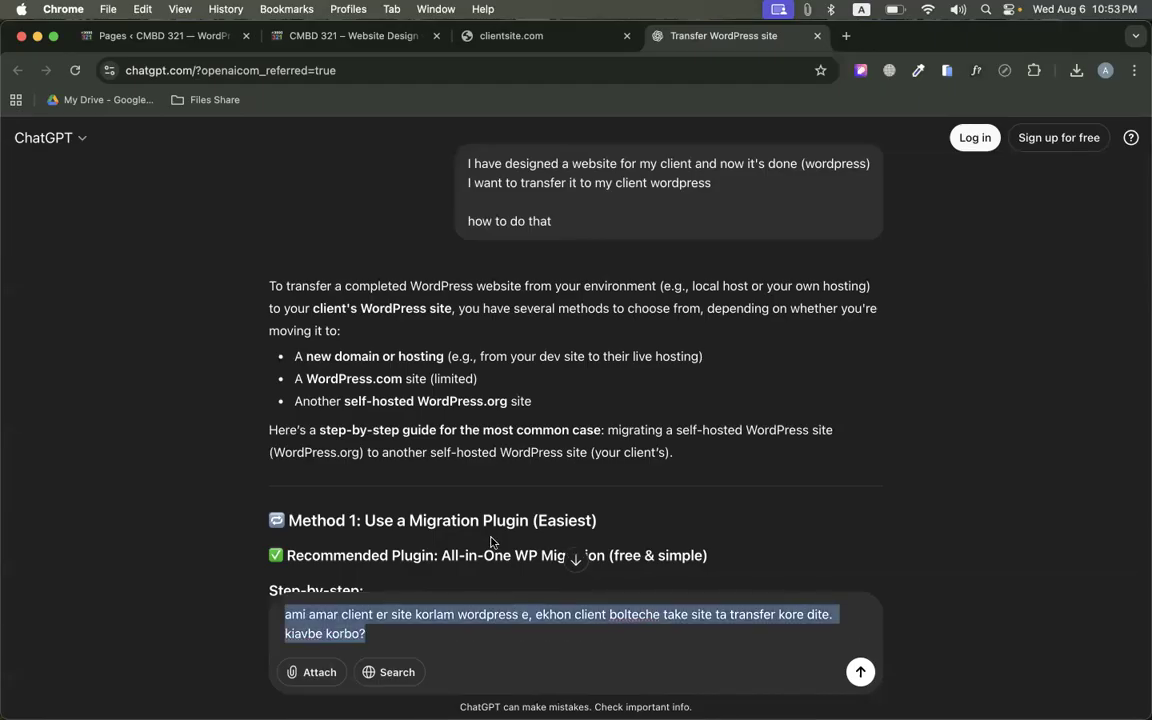
key("super+x")
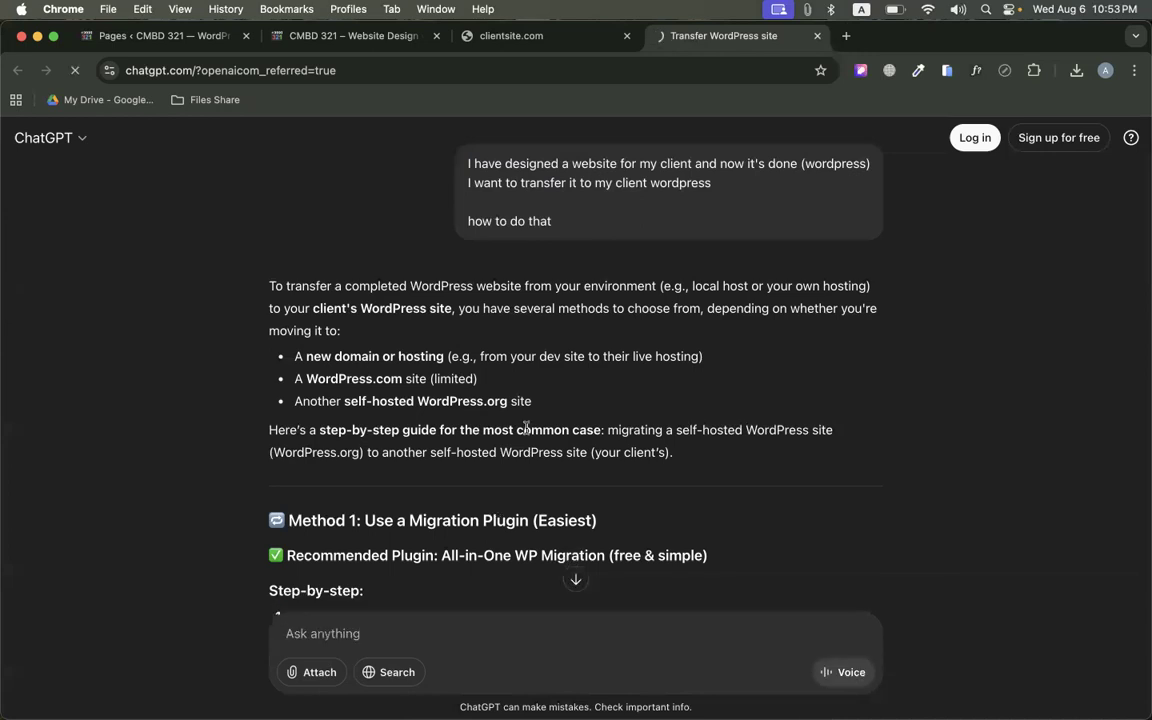
key("super+r")
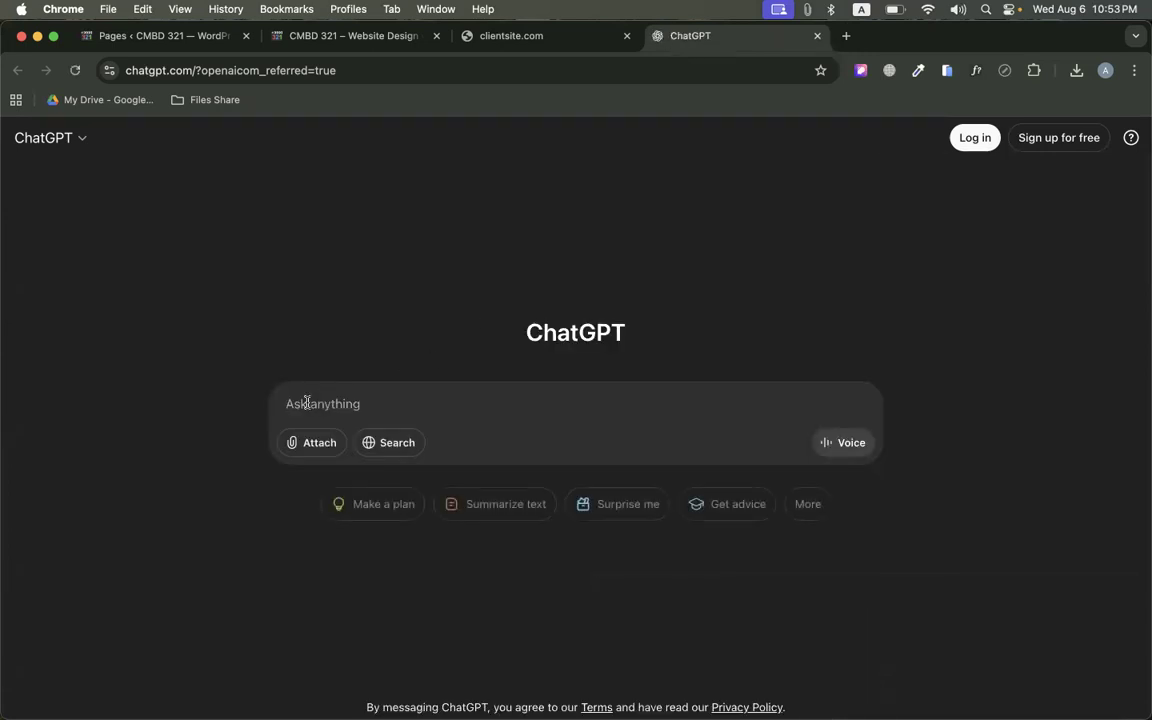
key("super+v")
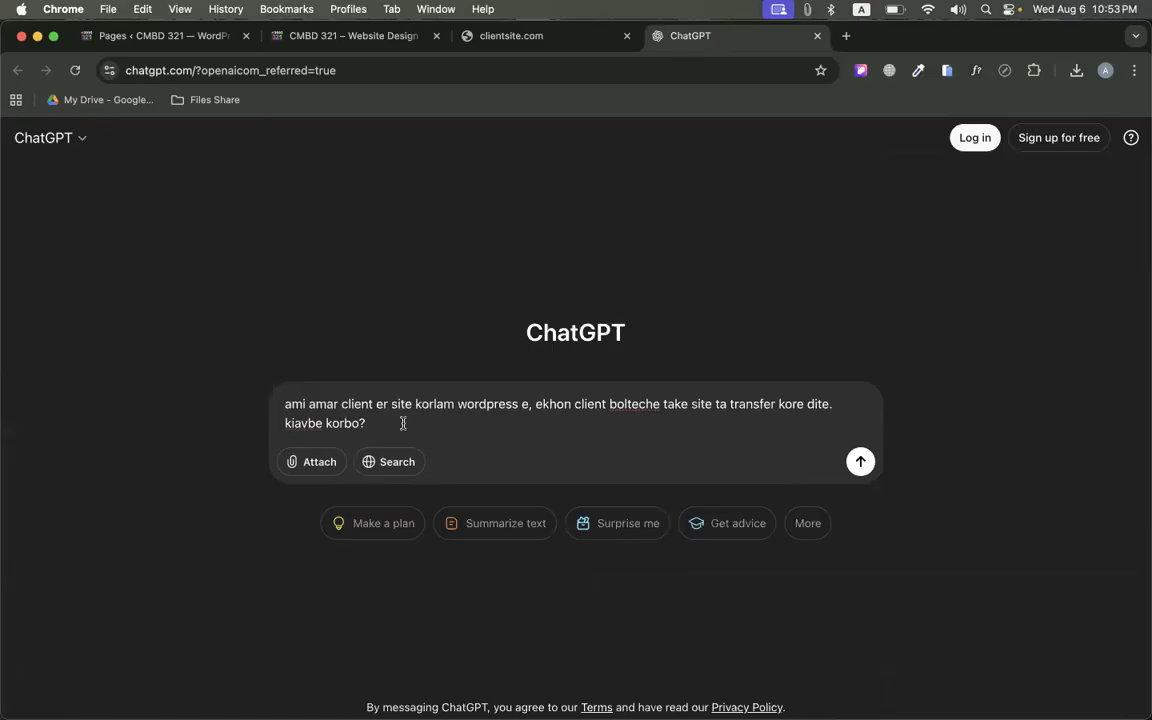
key("super+a")
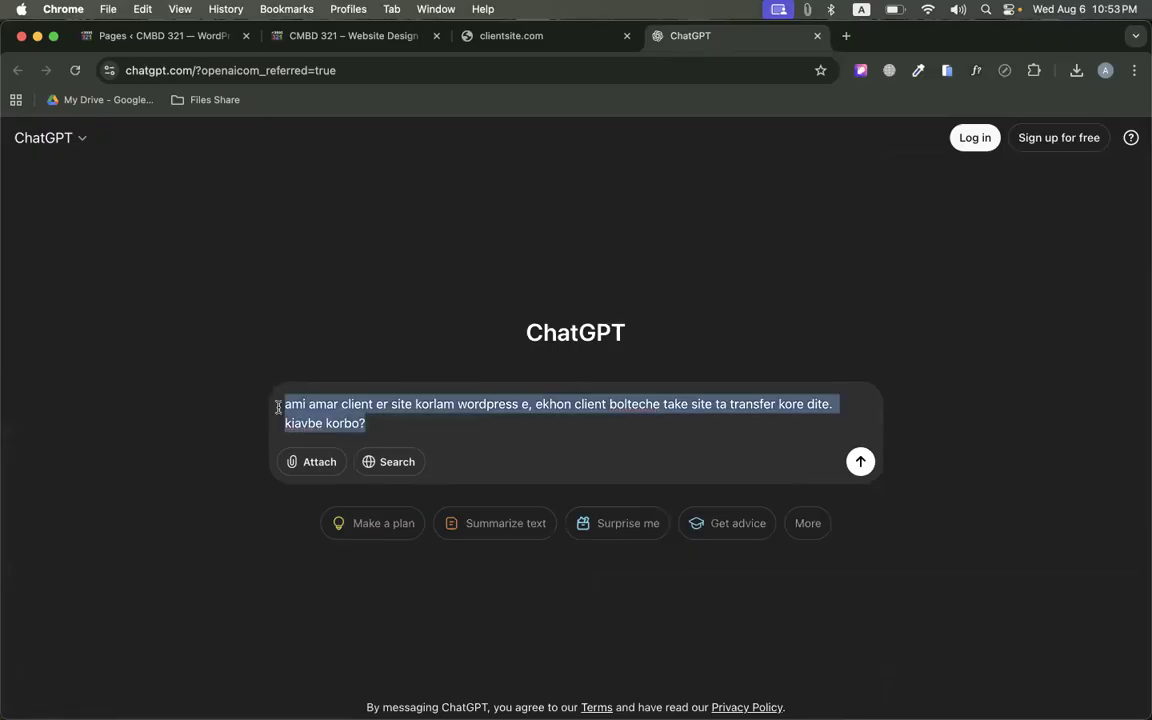
left_click(428, 423)
key("Return")
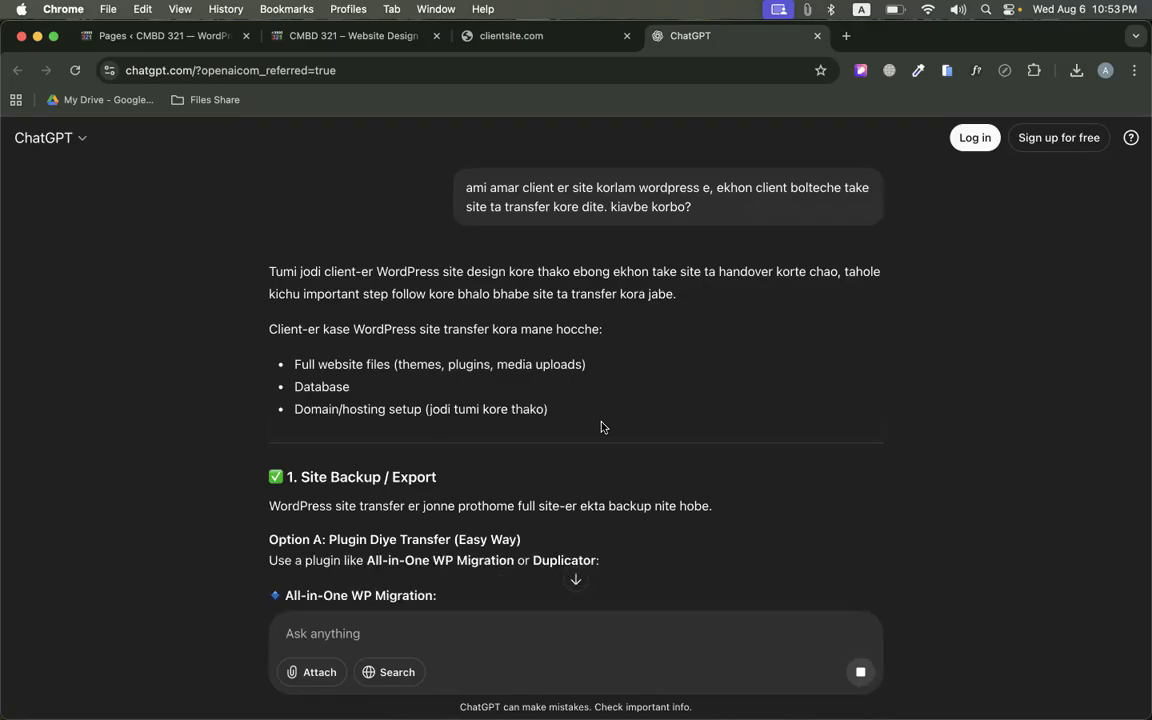
Read the new answer, highlighting the transfer overview and the All-in-One WP Migration steps
scroll(620, 360, "down", 1)
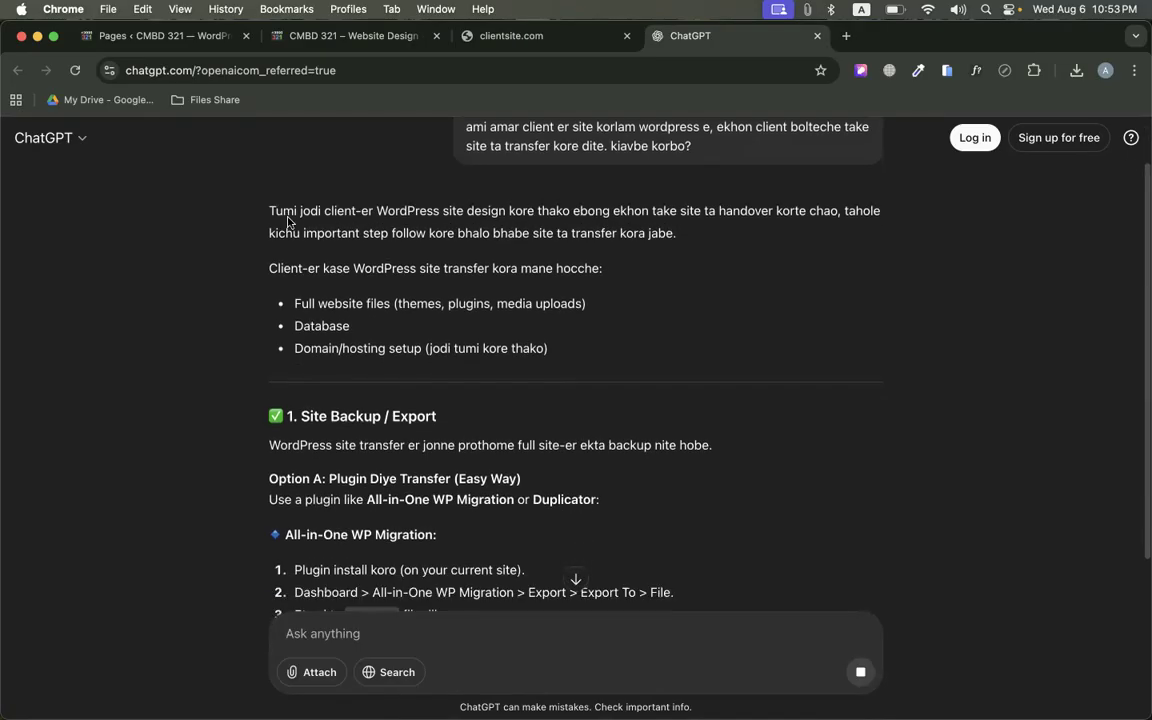
left_click_drag(263, 212, 589, 424)
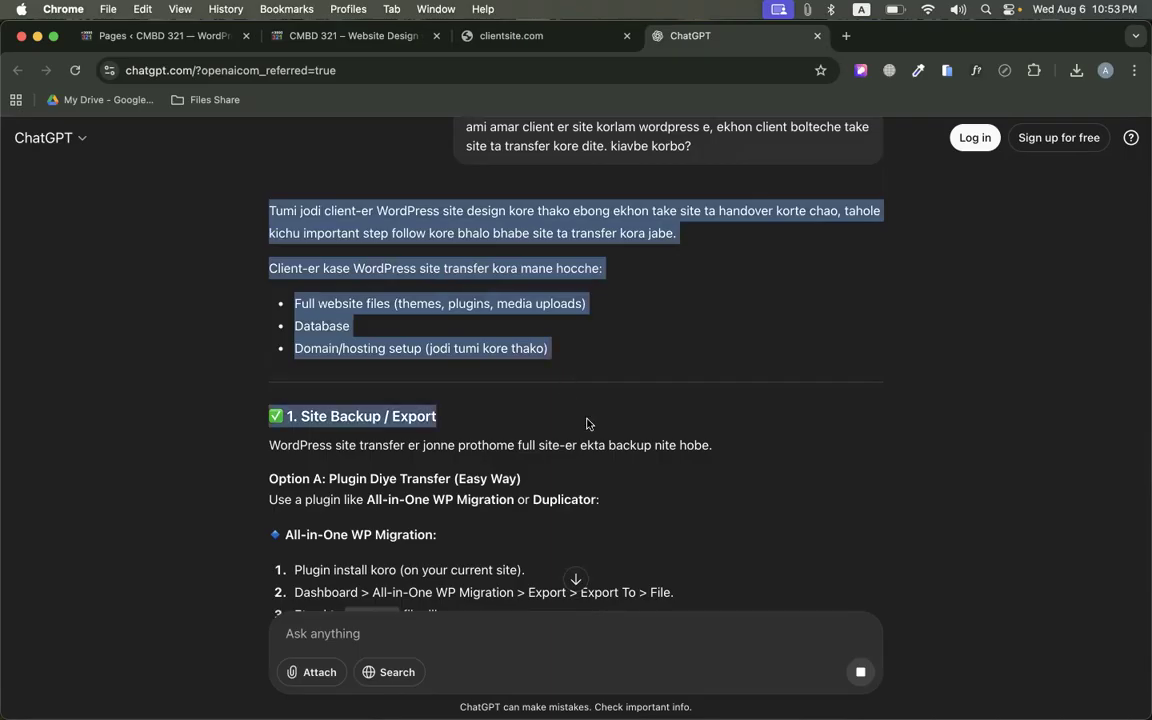
scroll(587, 424, "down", 2)
left_click_drag(292, 433, 418, 570)
scroll(430, 560, "down", 1)
left_click_drag(640, 545, 227, 266)
left_click(567, 310)
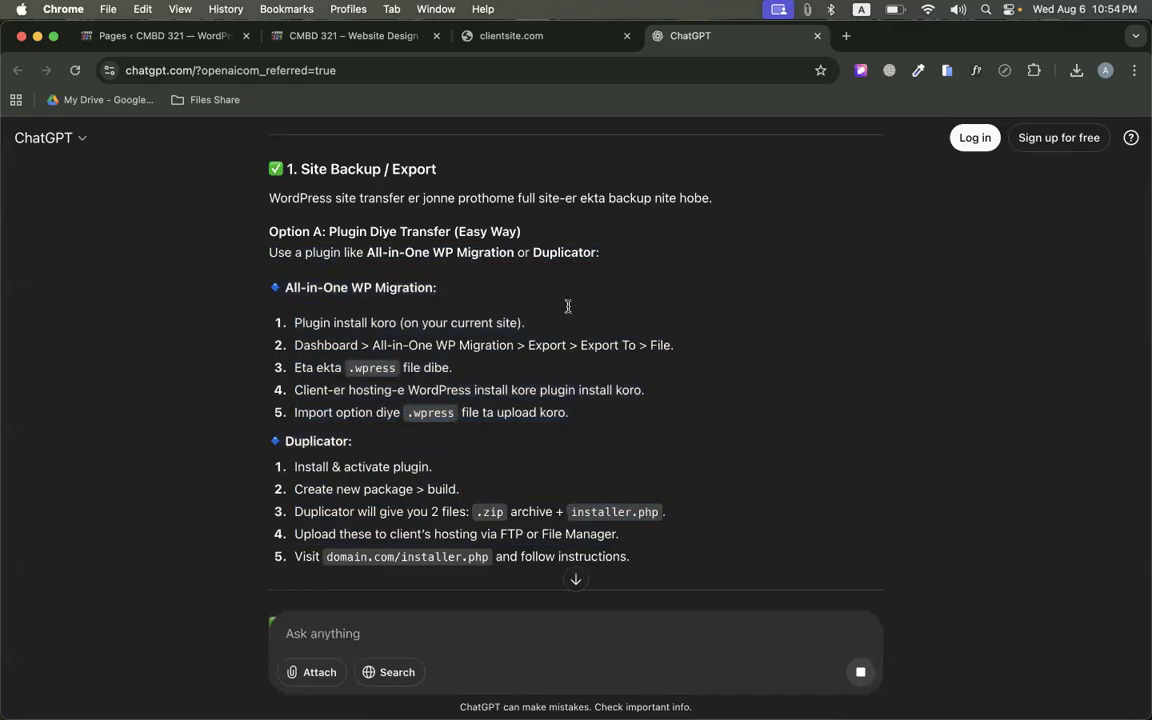
Check the Duplicator and manual transfer sections, and highlight the submitted question at the beginning of the conversation
scroll(567, 310, "down", 3)
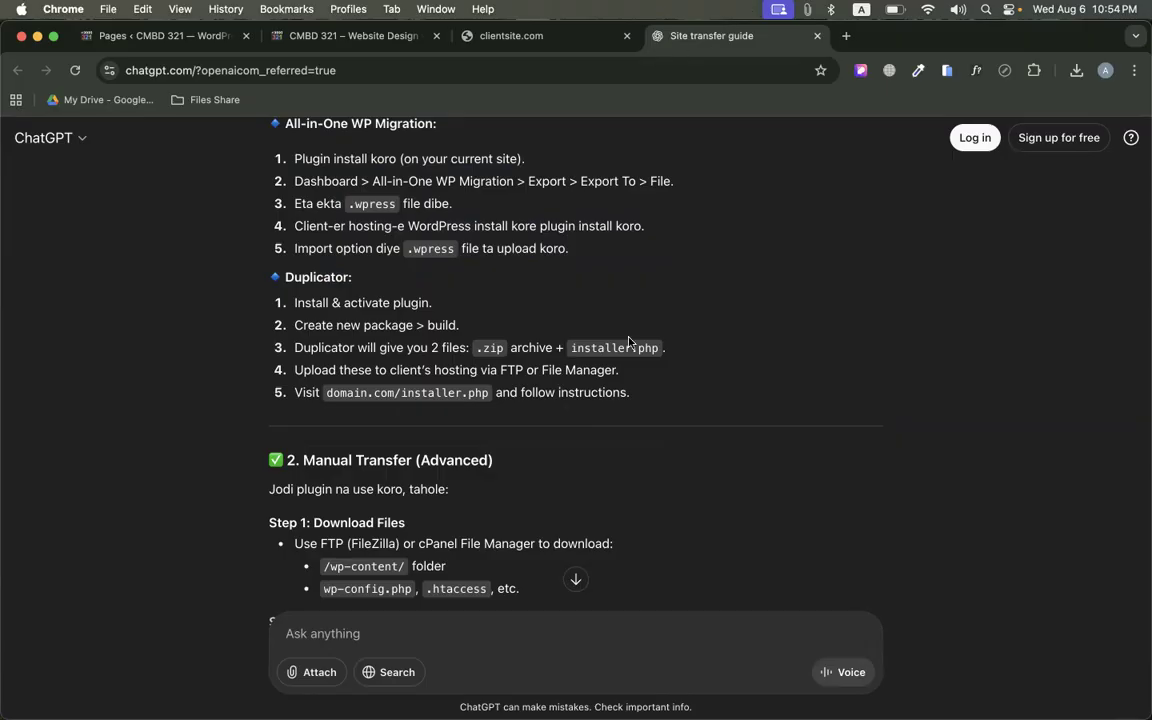
scroll(629, 343, "up", 5)
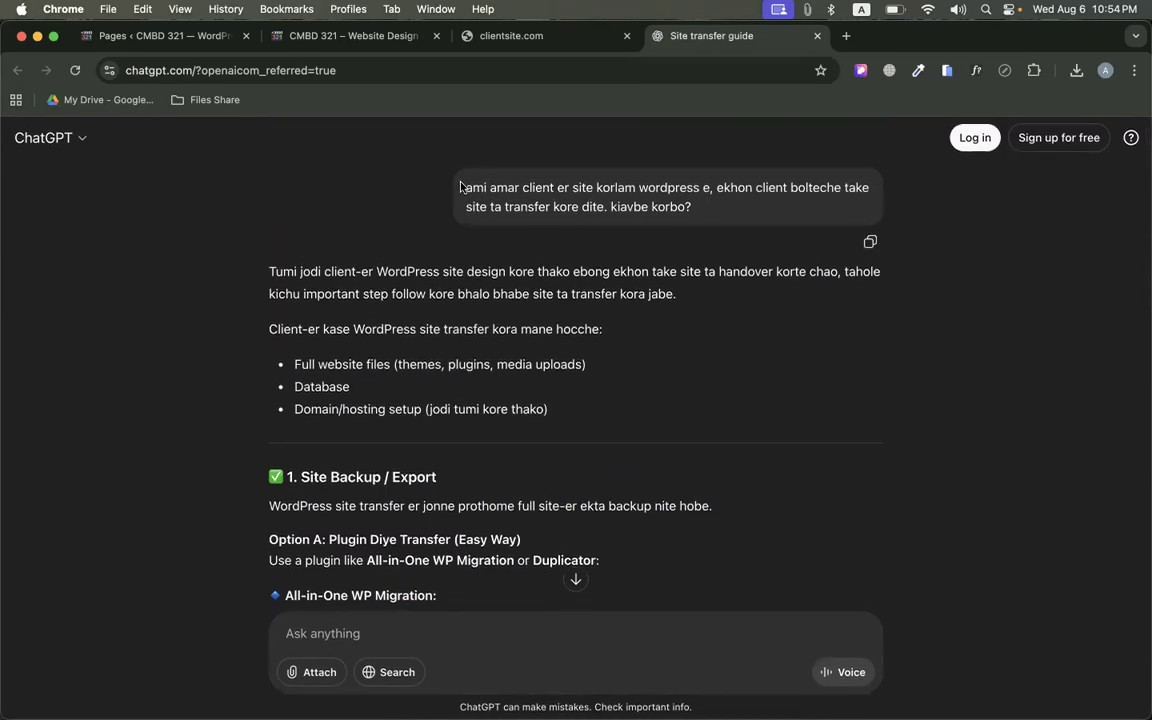
left_click_drag(461, 187, 784, 229)
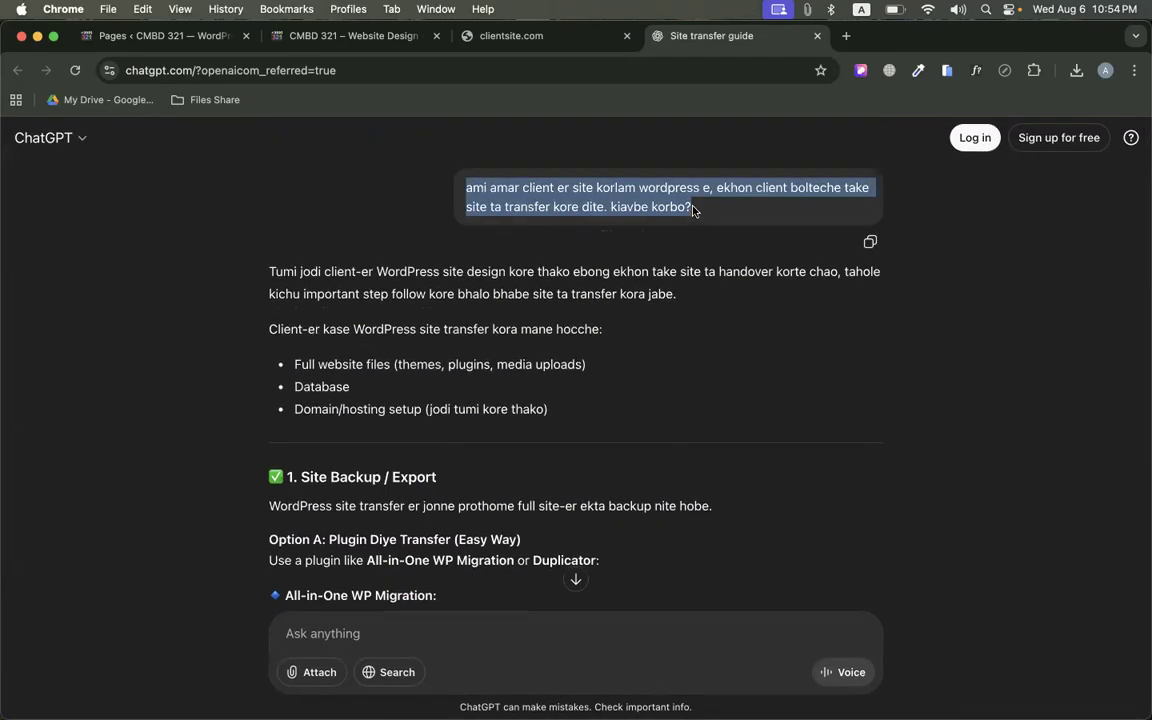
Reread the submitted question and the plugin and manual transfer instructions in the ChatGPT answer, then close the conversation
left_click(494, 190)
left_click_drag(467, 187, 907, 193)
left_click(907, 193)
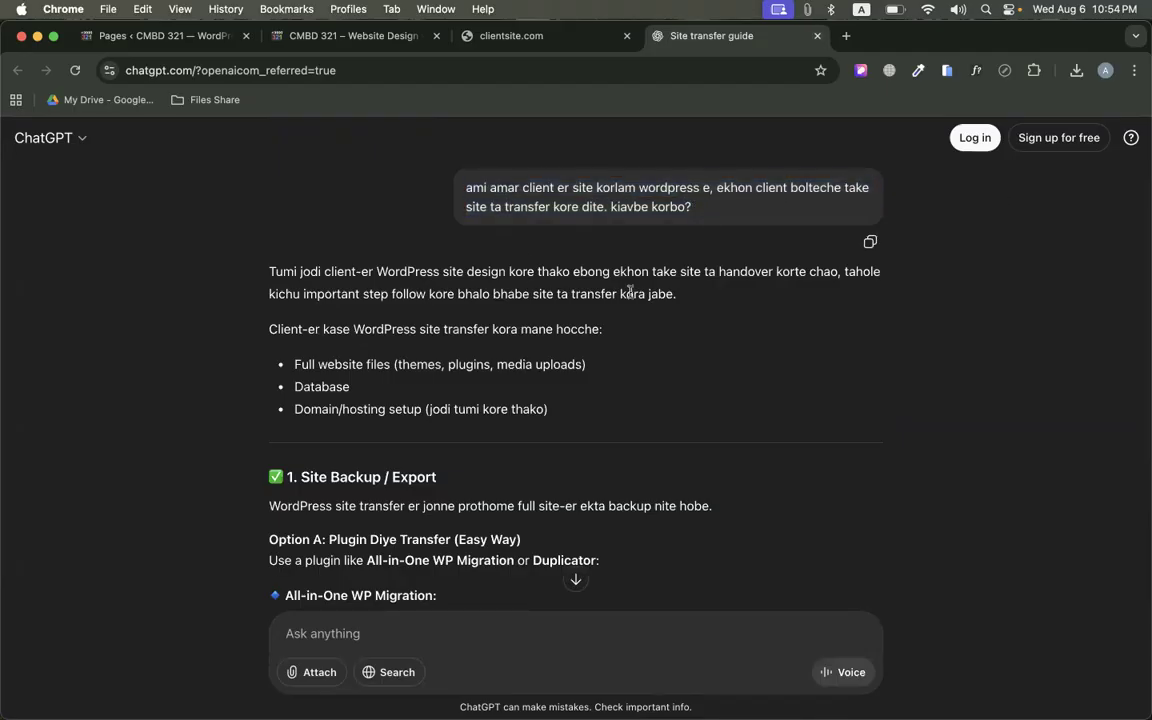
scroll(568, 365, "down", 10)
scroll(569, 368, "down", 2)
scroll(569, 368, "up", 10)
scroll(569, 365, "down", 4)
left_click_drag(258, 306, 733, 579)
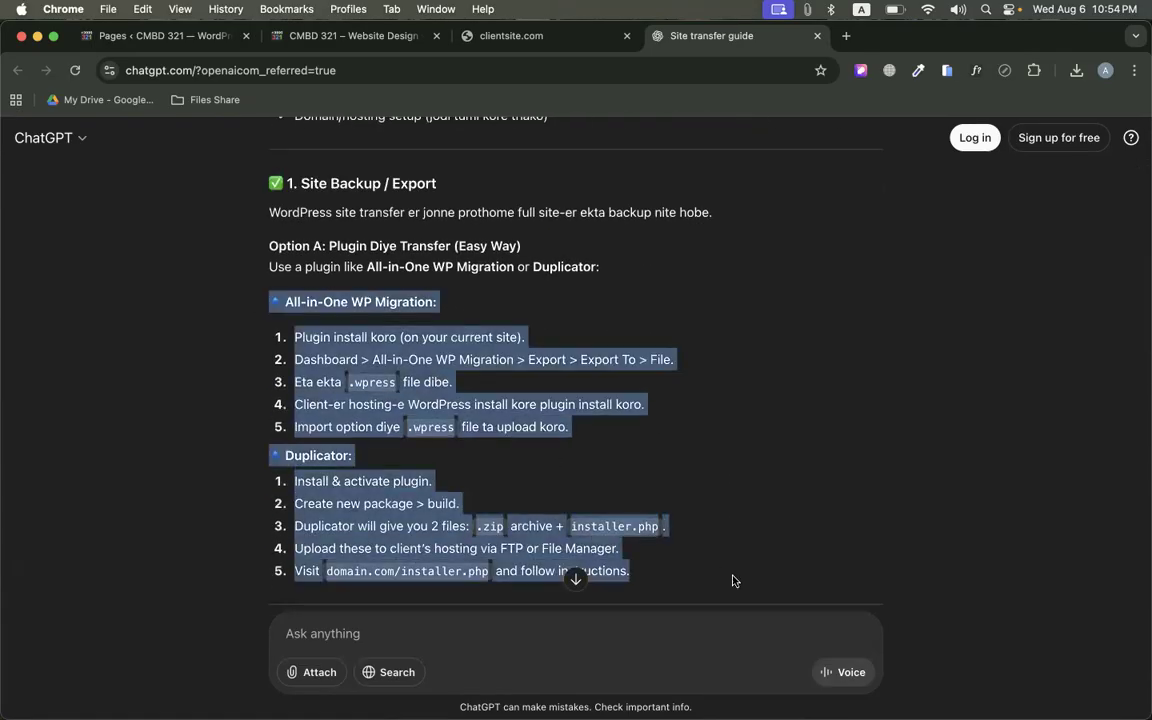
scroll(746, 393, "down", 6)
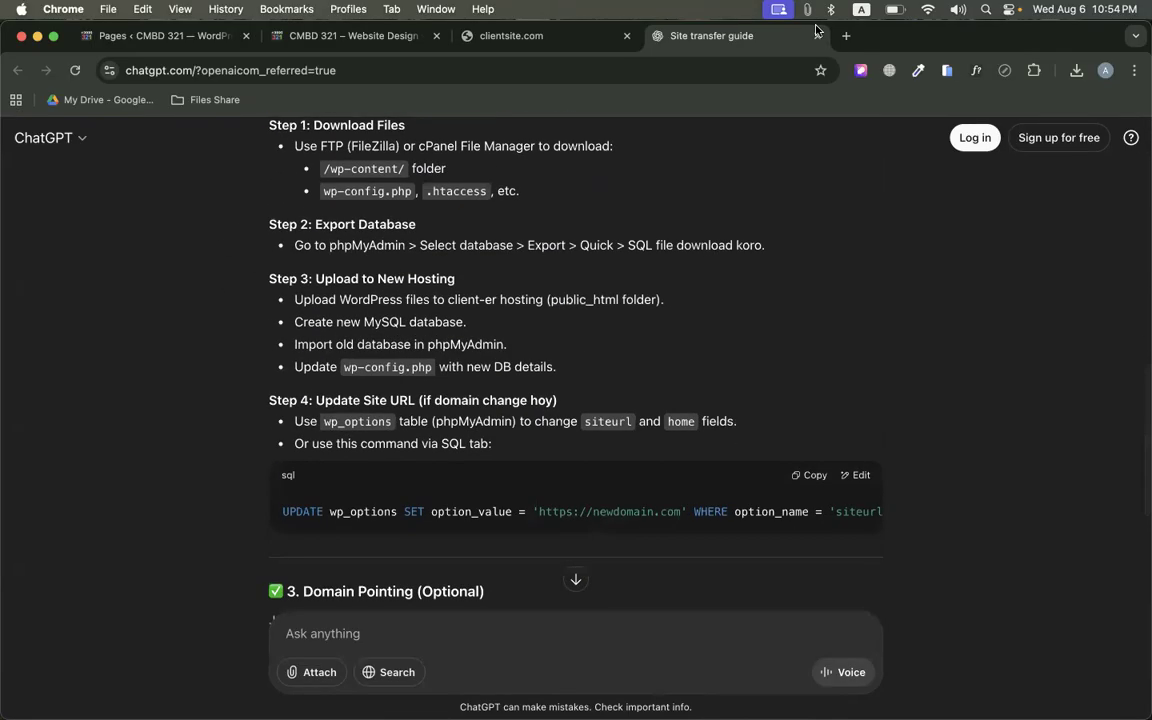
left_click(817, 35)
Return to the CMBD 321 WordPress admin and search for new plugins with "all in one wp"
left_click(98, 40)
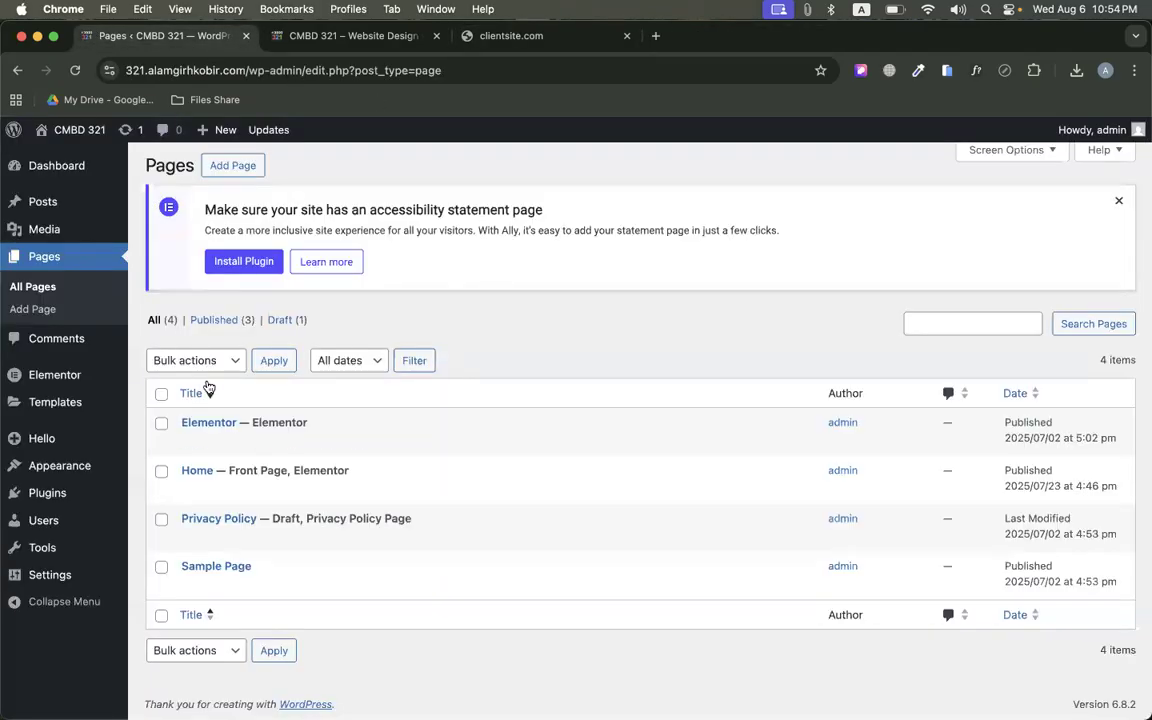
left_click(177, 520)
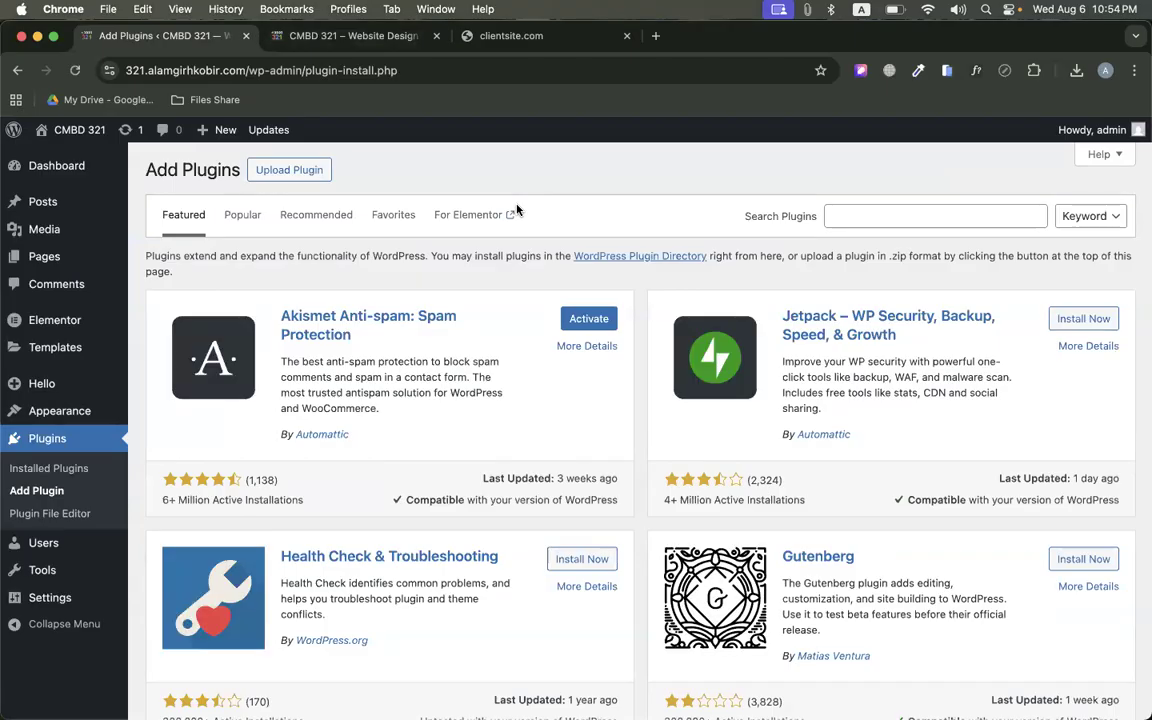
left_click(881, 217)
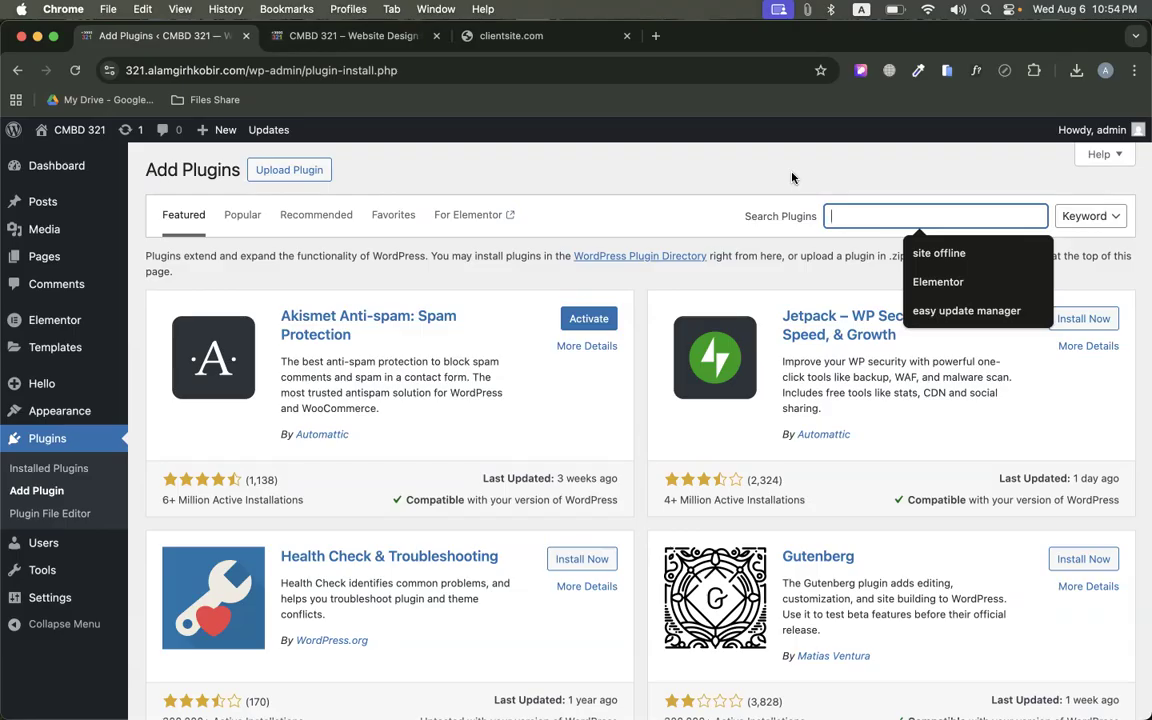
type("all in one wp")
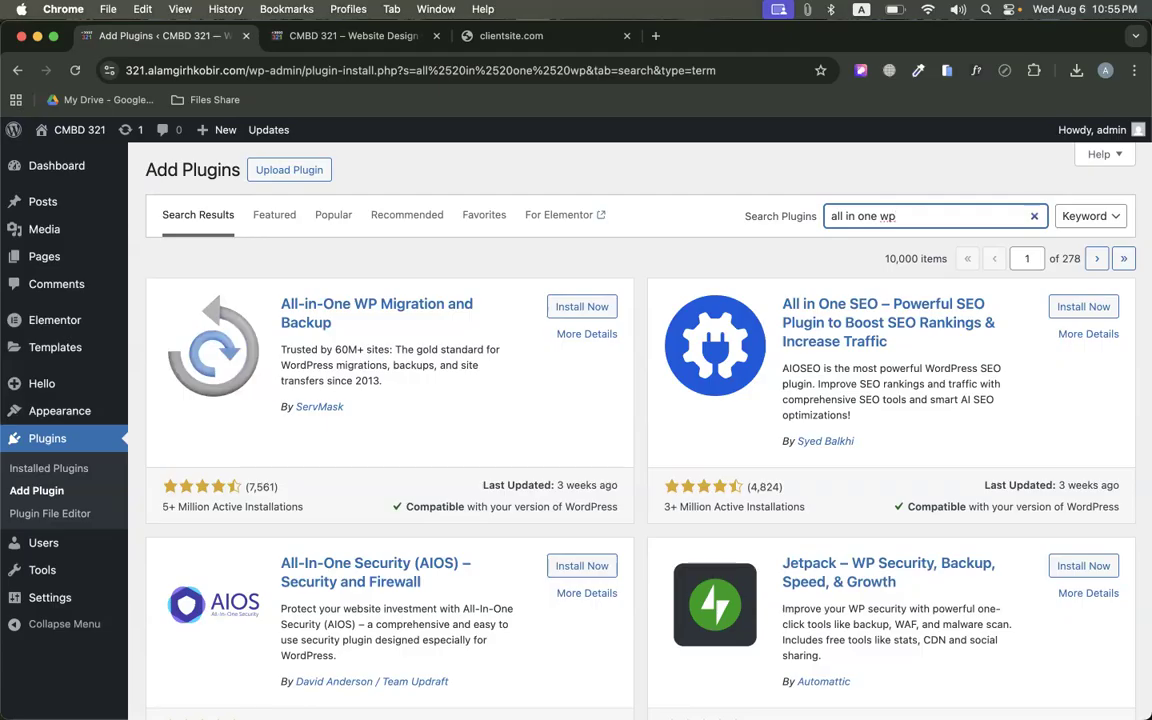
Install and activate the All-in-One WP Migration and Backup plugin, checking its name and active installation count beforehand
left_click_drag(245, 281, 352, 334)
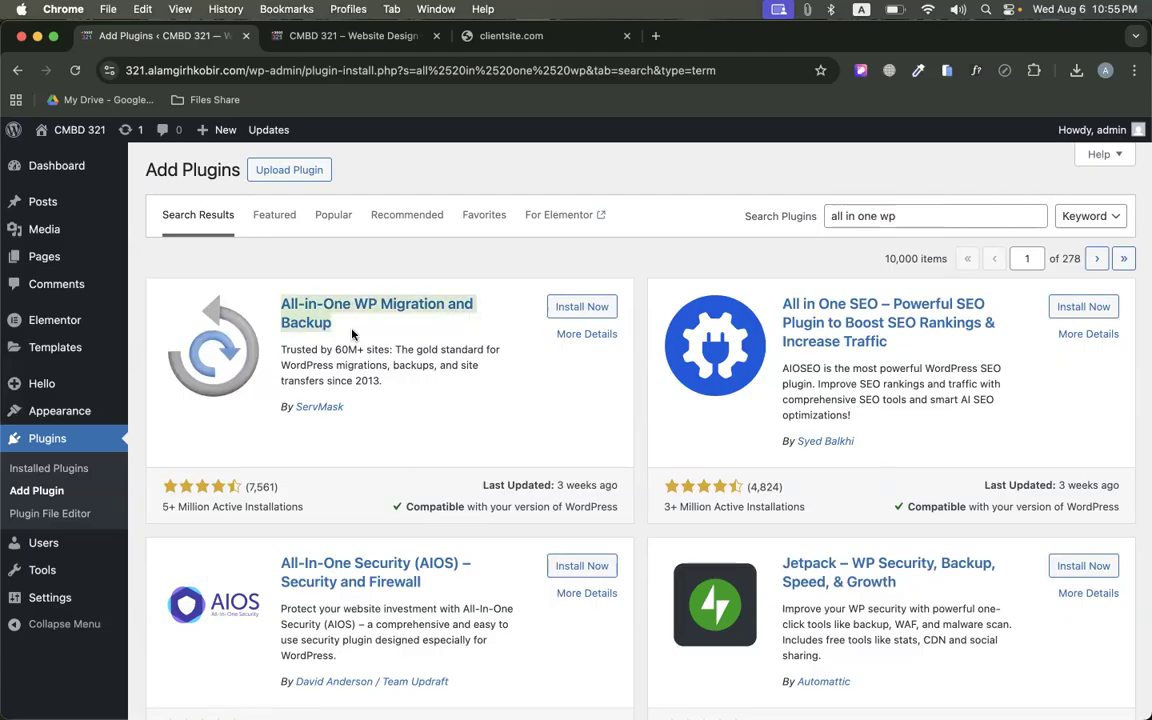
left_click(394, 341)
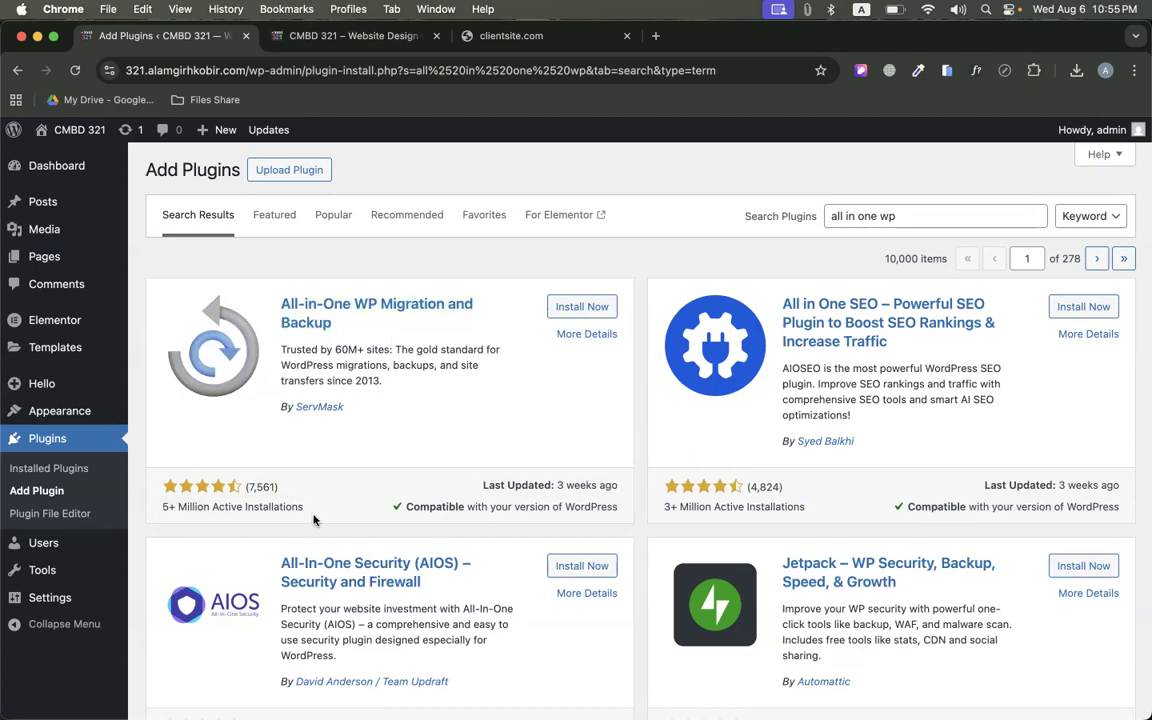
triple_click(282, 507)
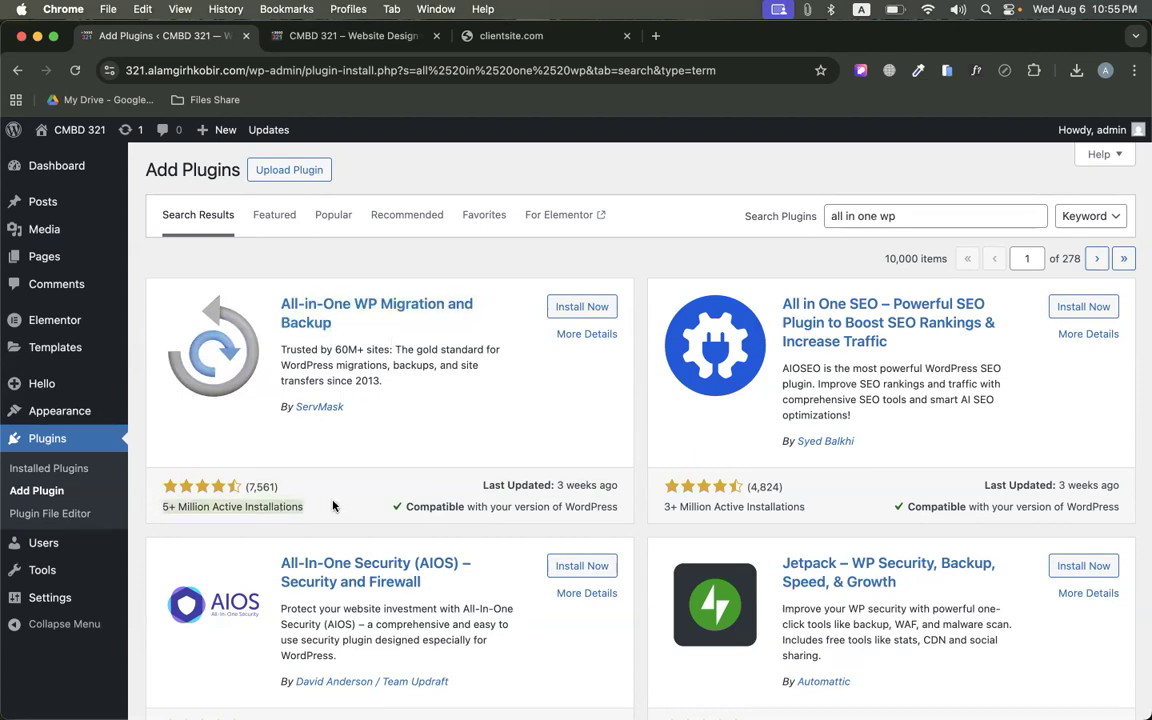
left_click(278, 508)
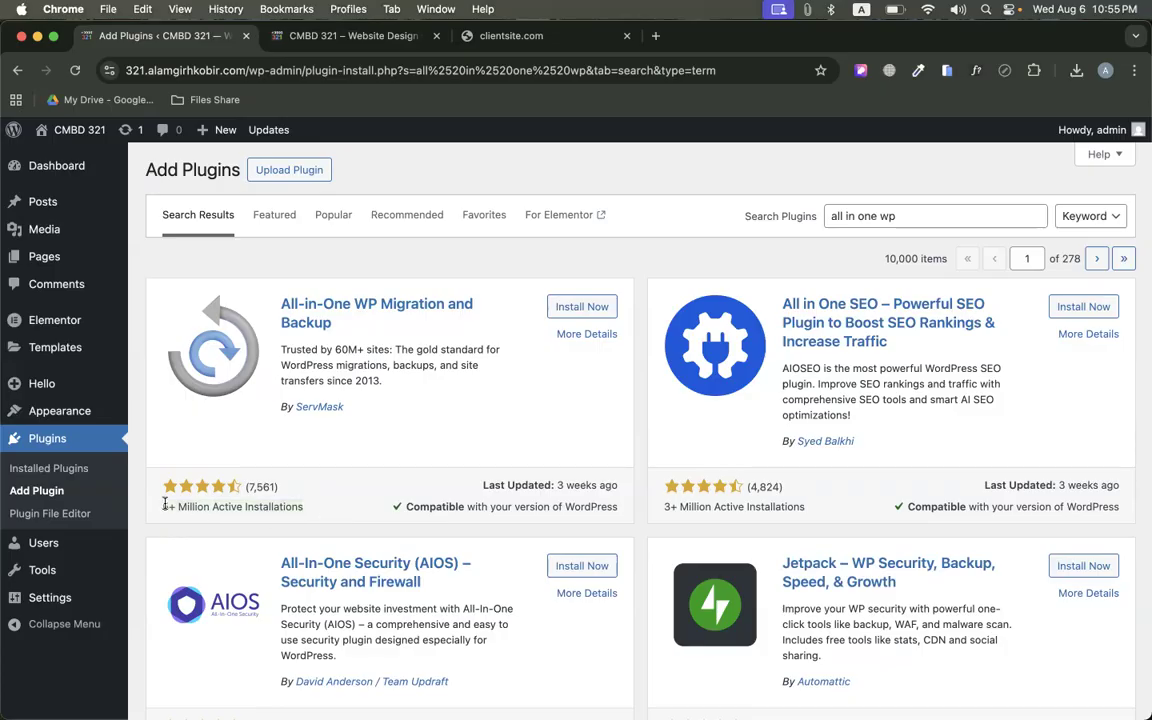
left_click(582, 306)
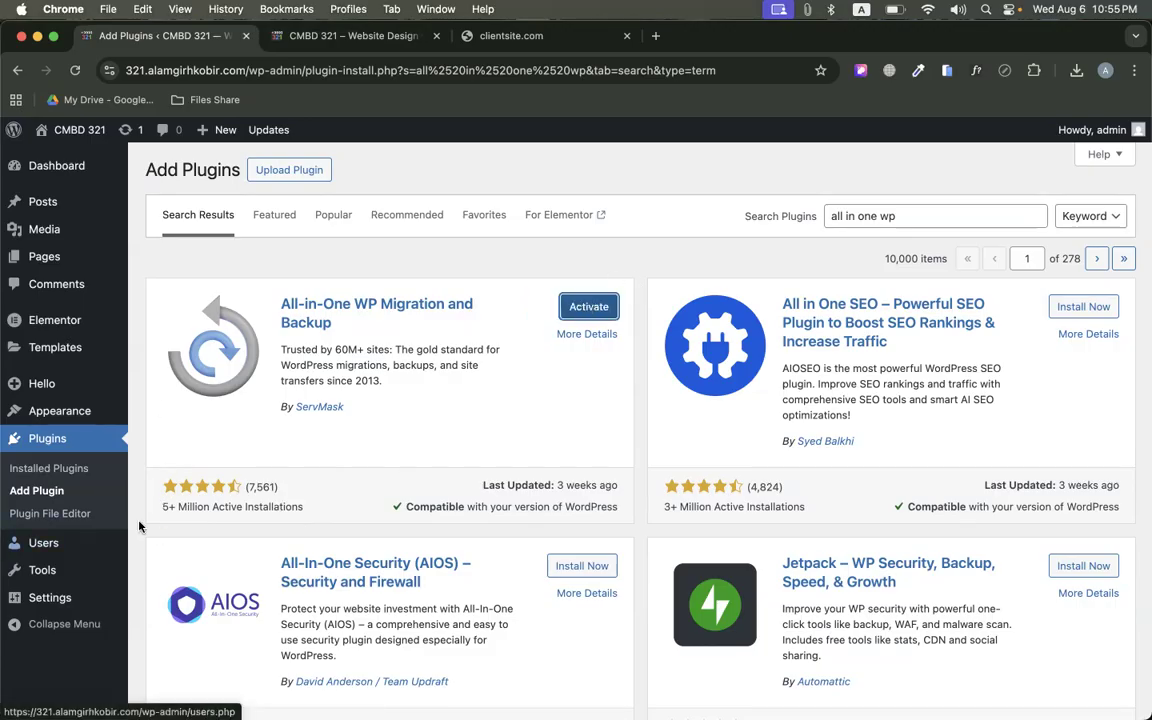
left_click(612, 306)
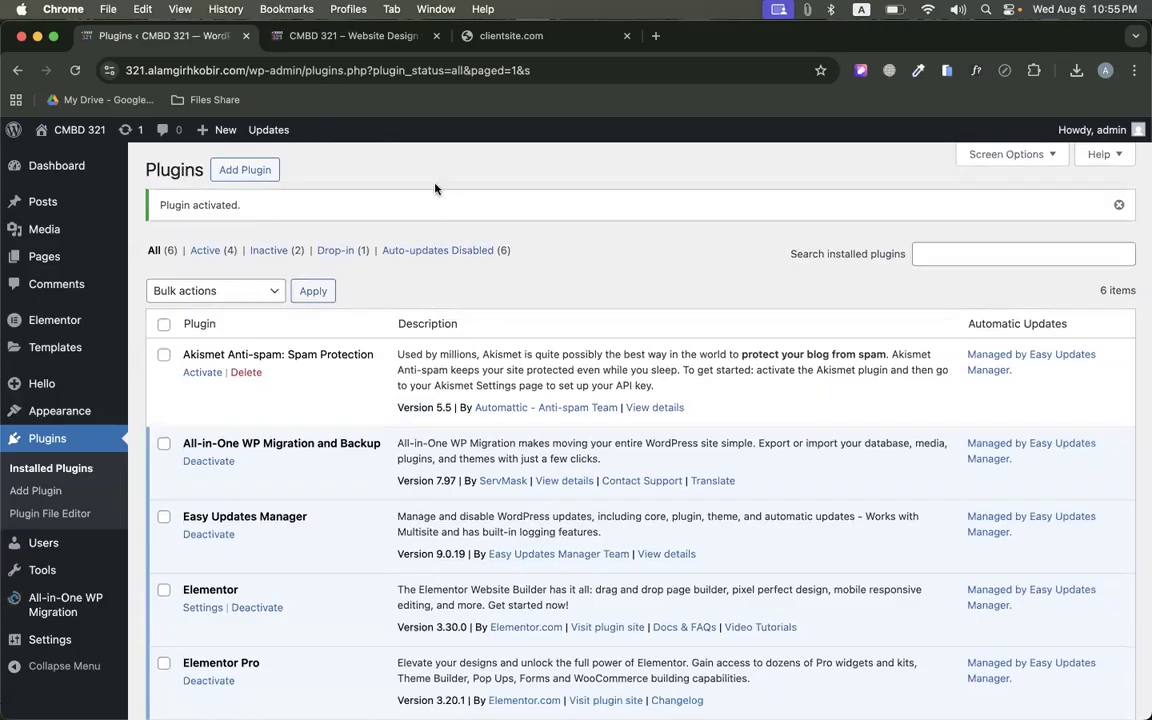
Look through the installed plugins list and check the clientsite.com/wp-admin page before returning to the plugins list
scroll(372, 307, "down", 3)
scroll(372, 307, "up", 3)
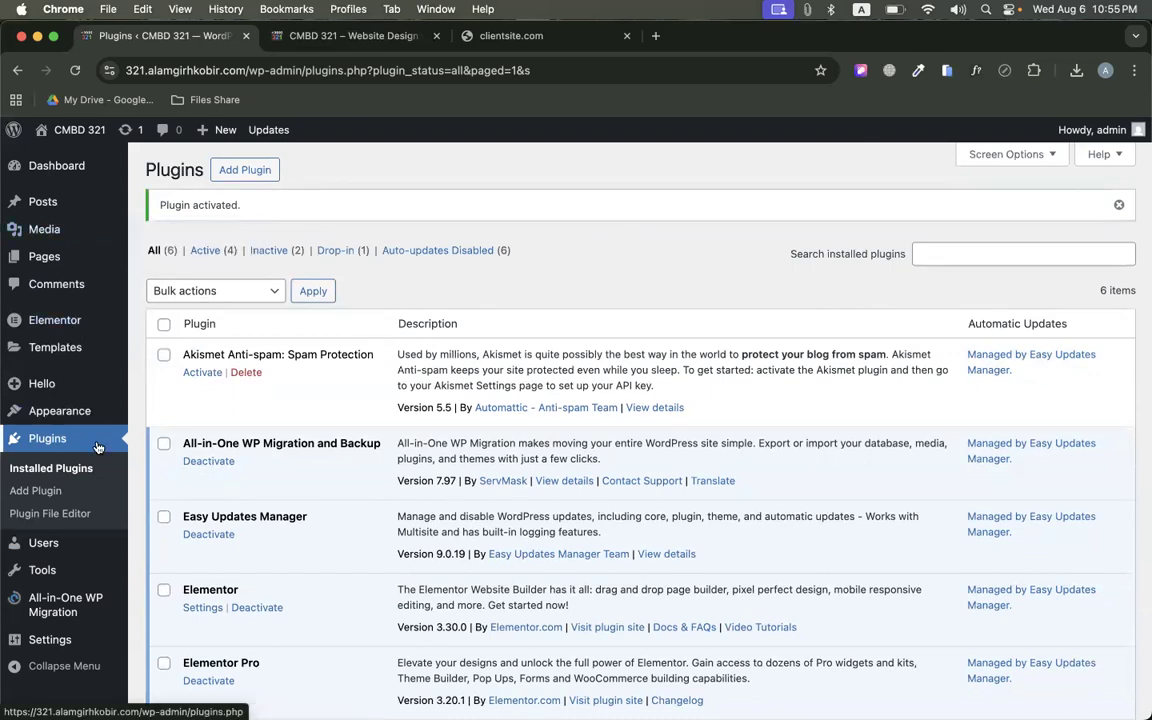
scroll(60, 382, "down", 1)
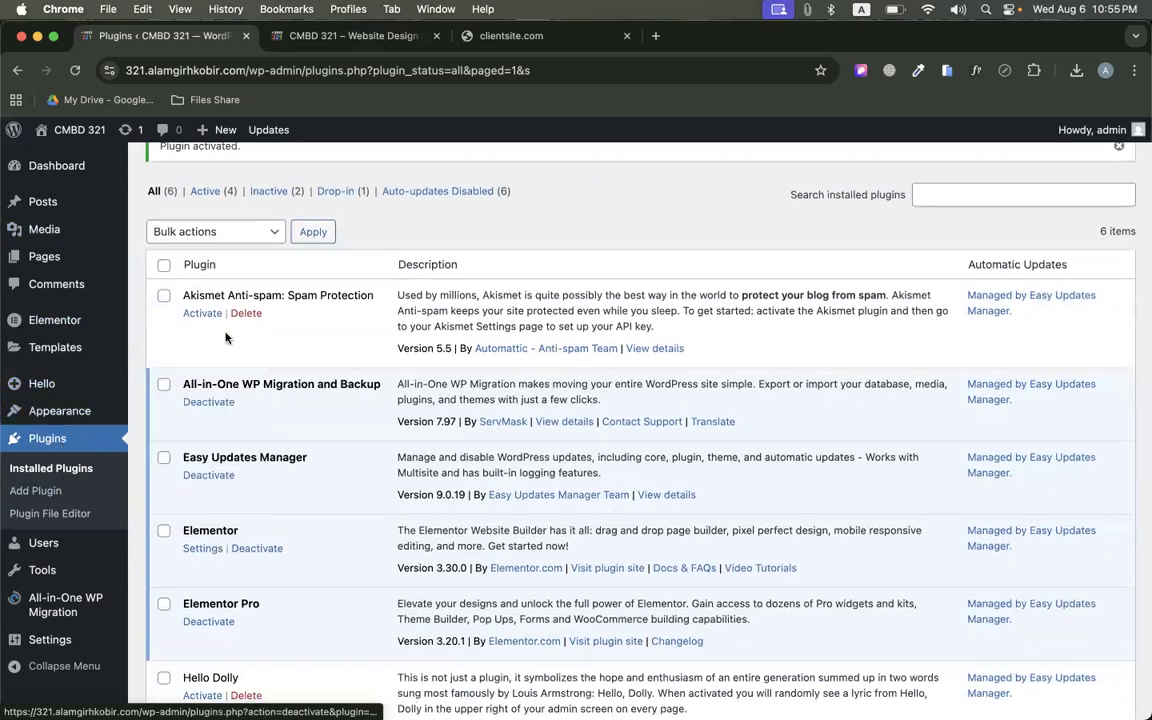
scroll(244, 337, "down", 3)
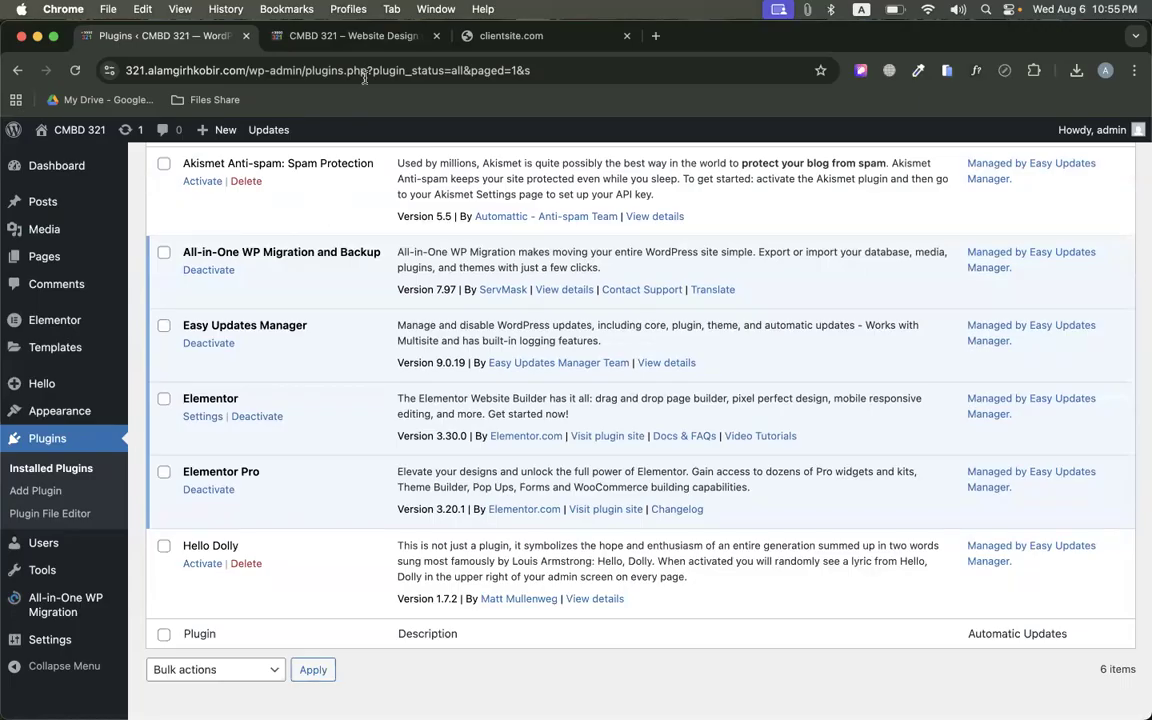
left_click(470, 34)
left_click_drag(316, 270, 563, 460)
left_click(604, 288)
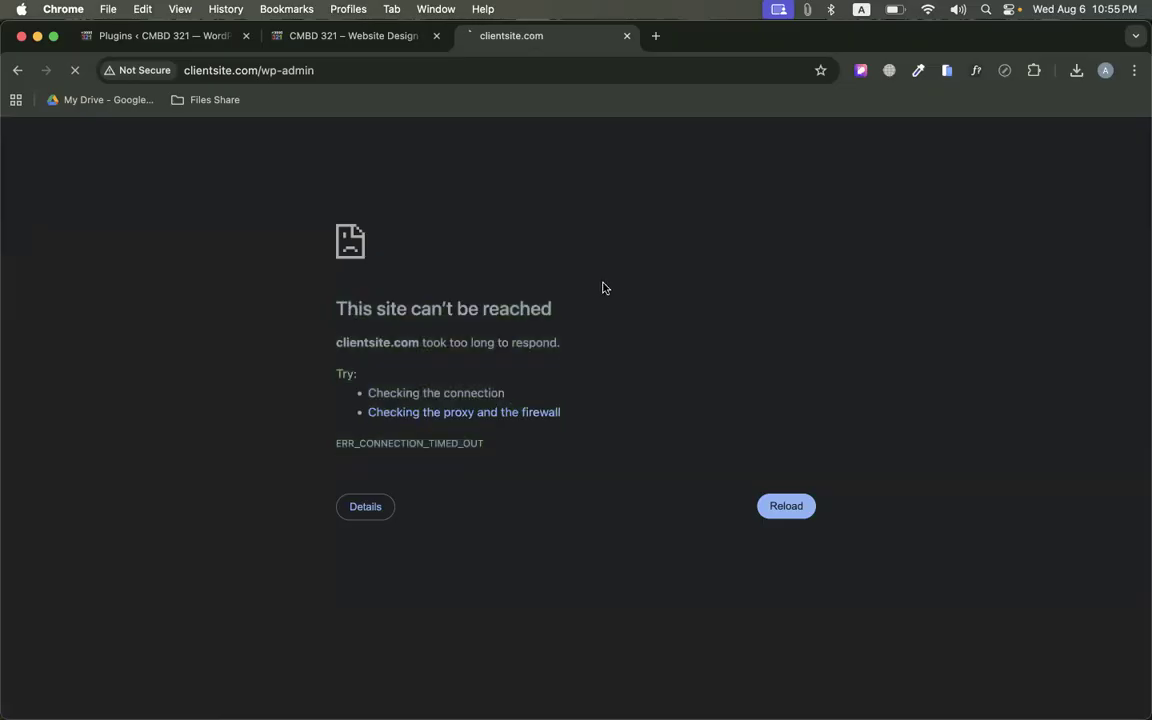
left_click(145, 33)
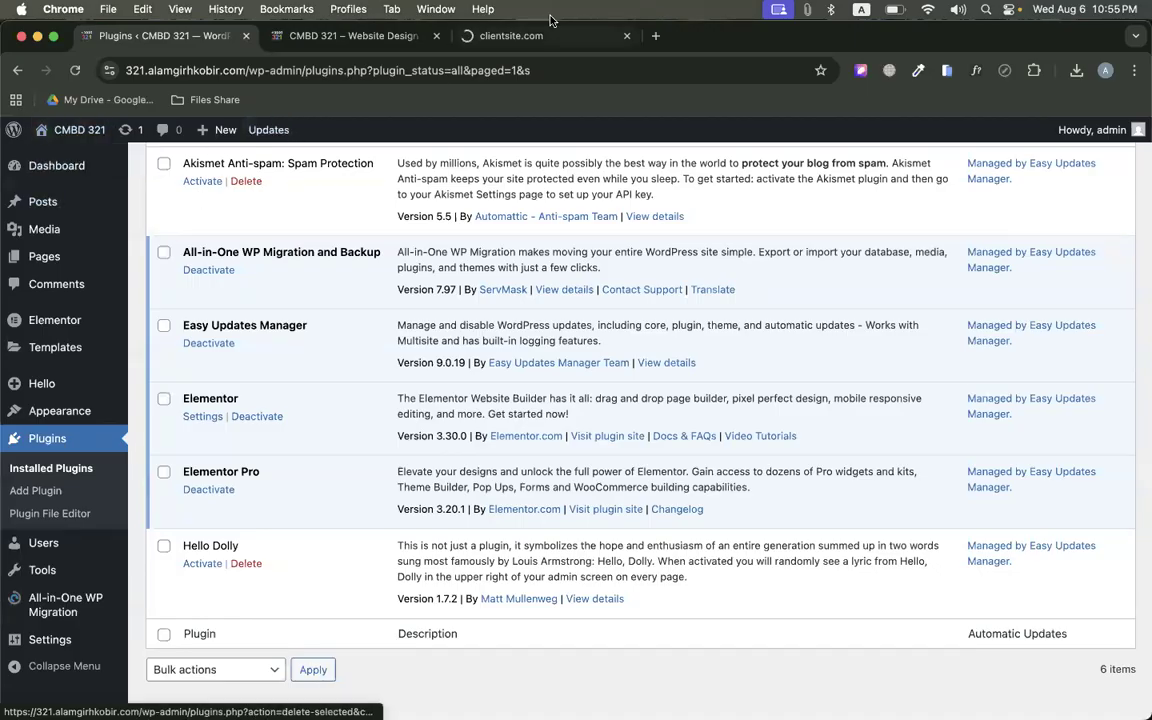
left_click(509, 38)
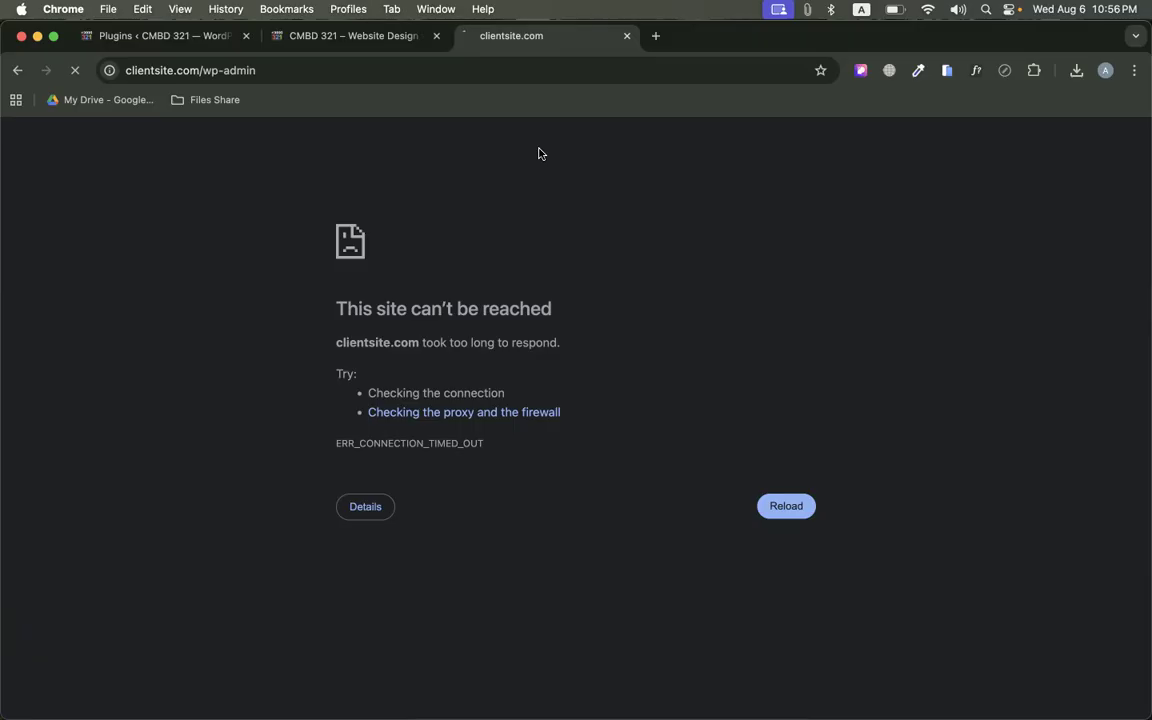
left_click(160, 36)
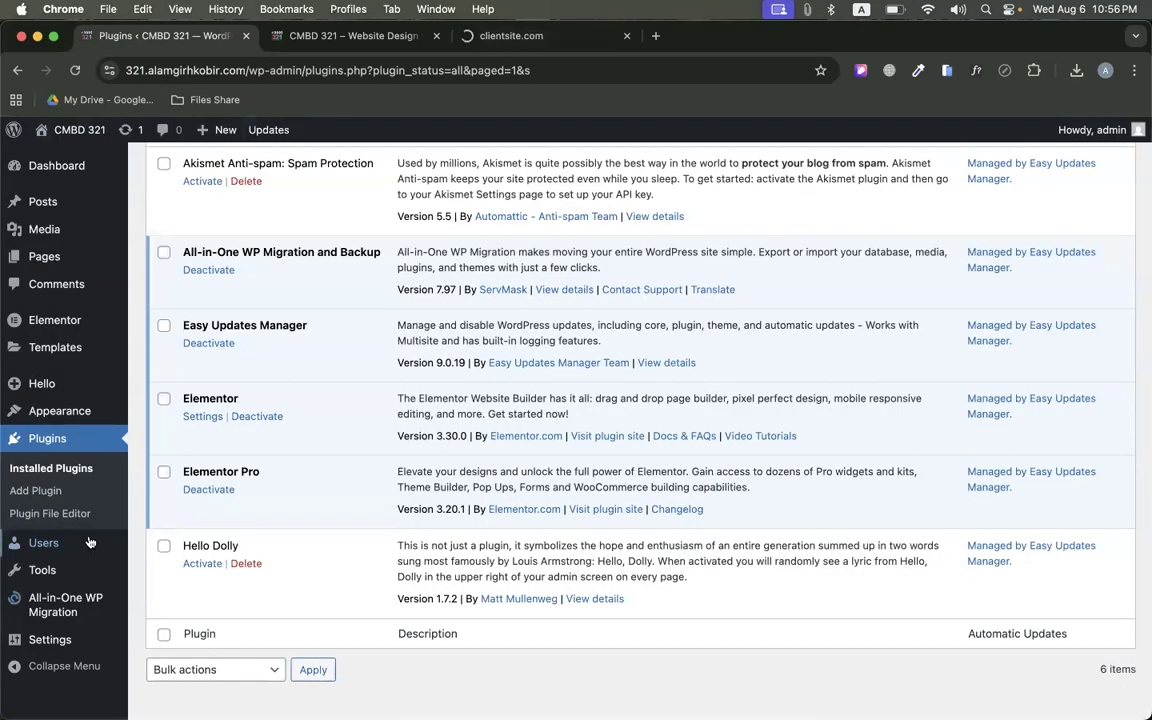
Export the site to a file with All-in-One WP Migration and download the generated backup
mouse_move(44, 607)
scroll(40, 610, "down", 1)
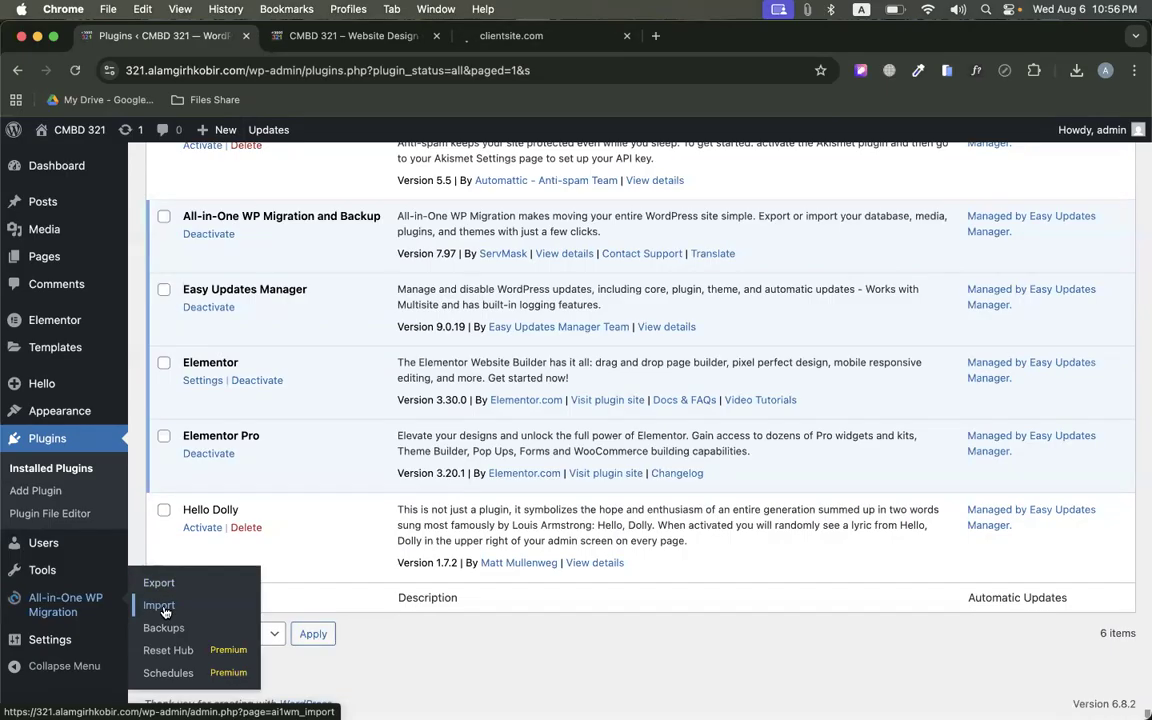
left_click(154, 549)
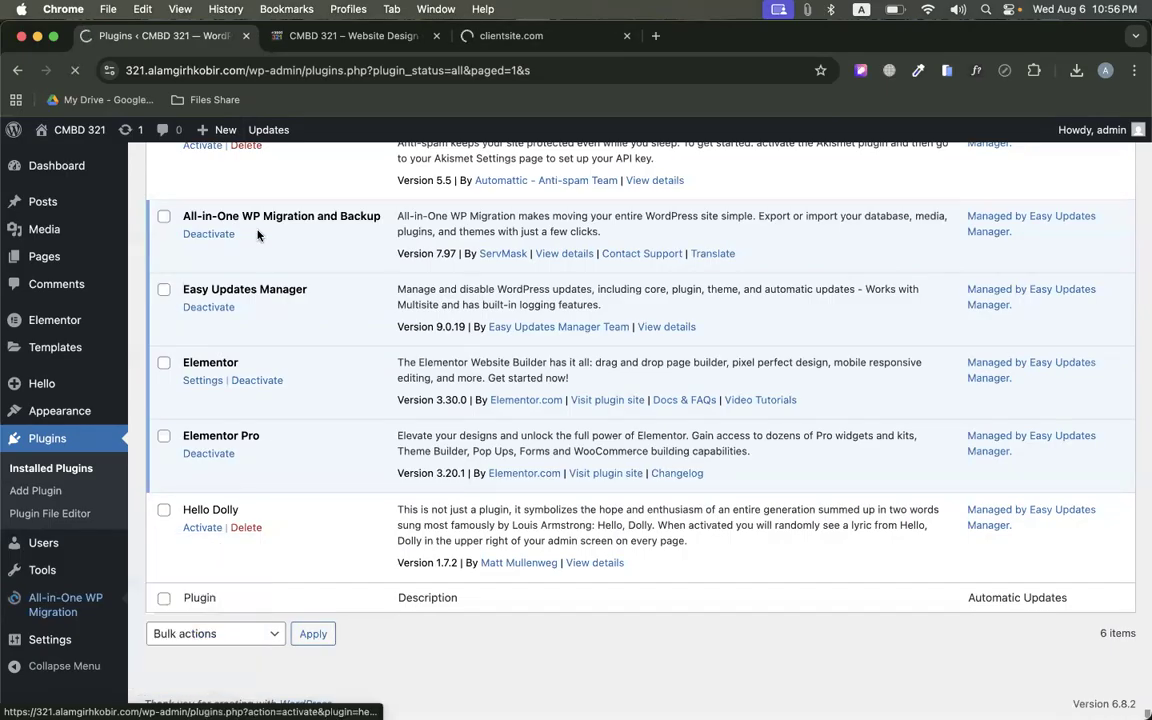
left_click(260, 338)
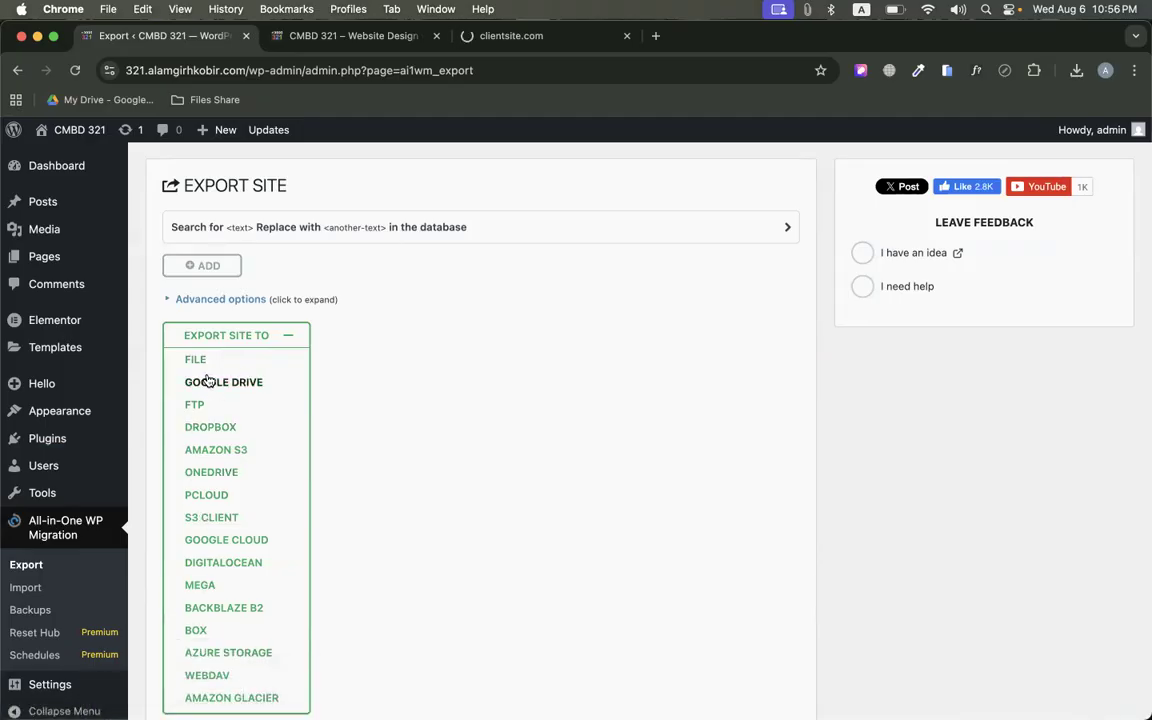
left_click(192, 360)
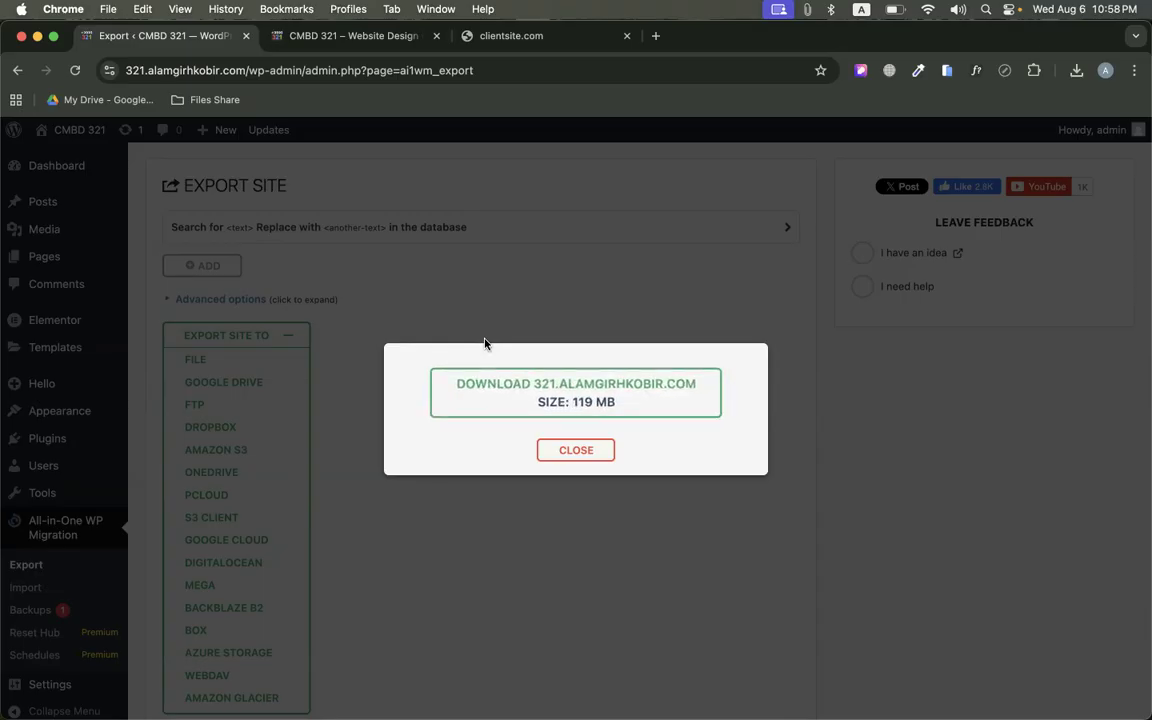
left_click(571, 418)
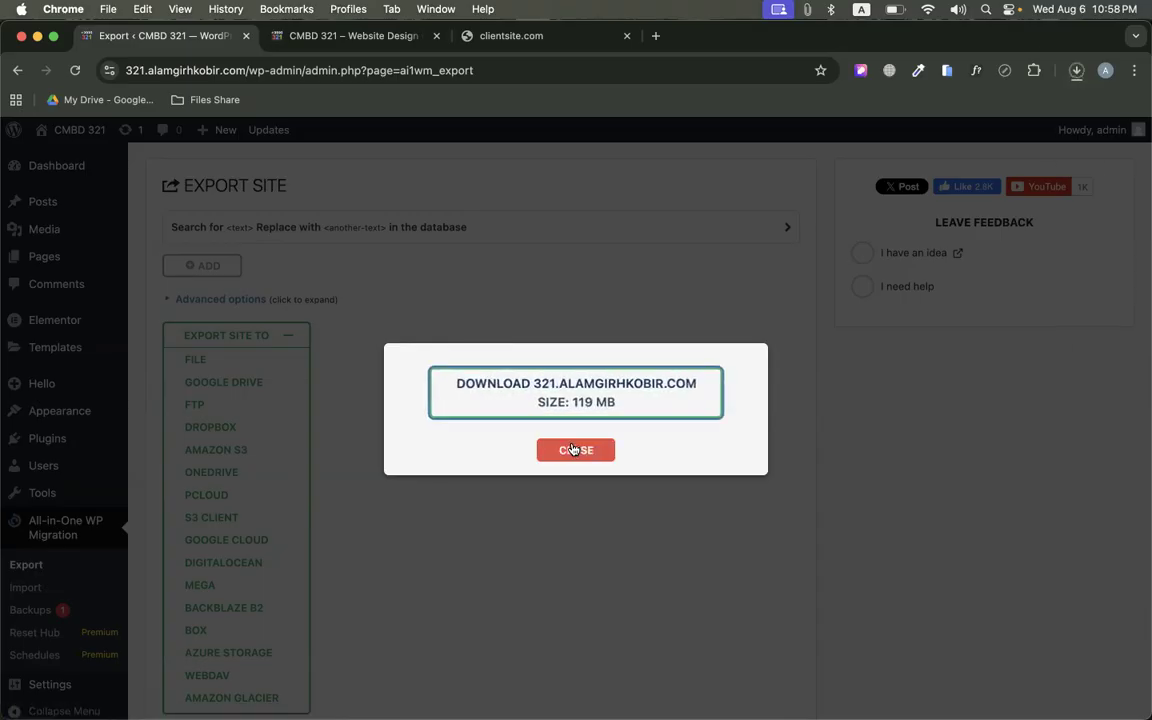
left_click(572, 452)
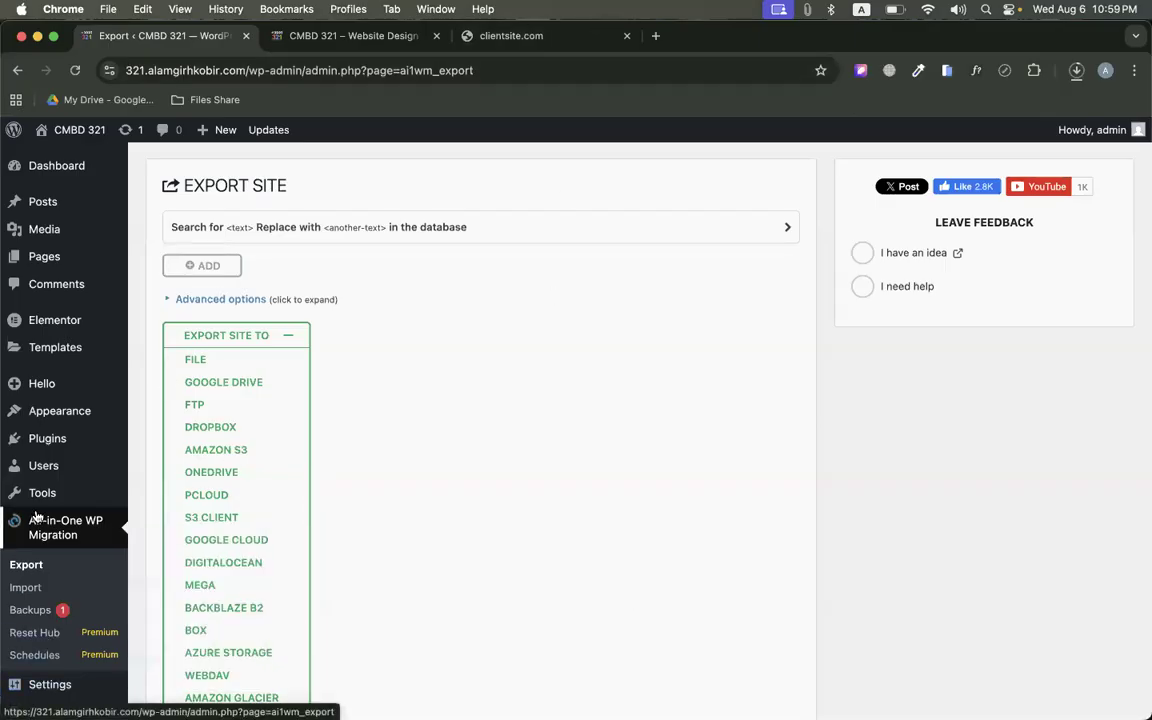
Examine the plugin's import from file option without choosing a file, and highlight the host's upload size limit
left_click(27, 590)
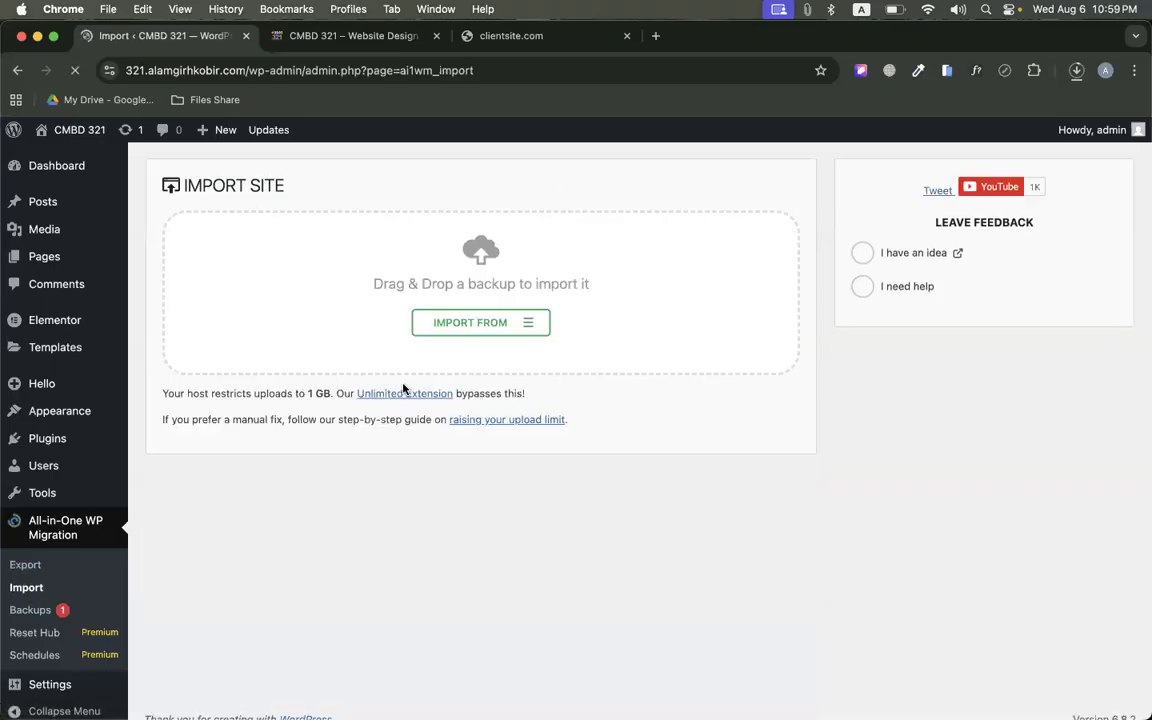
left_click(506, 321)
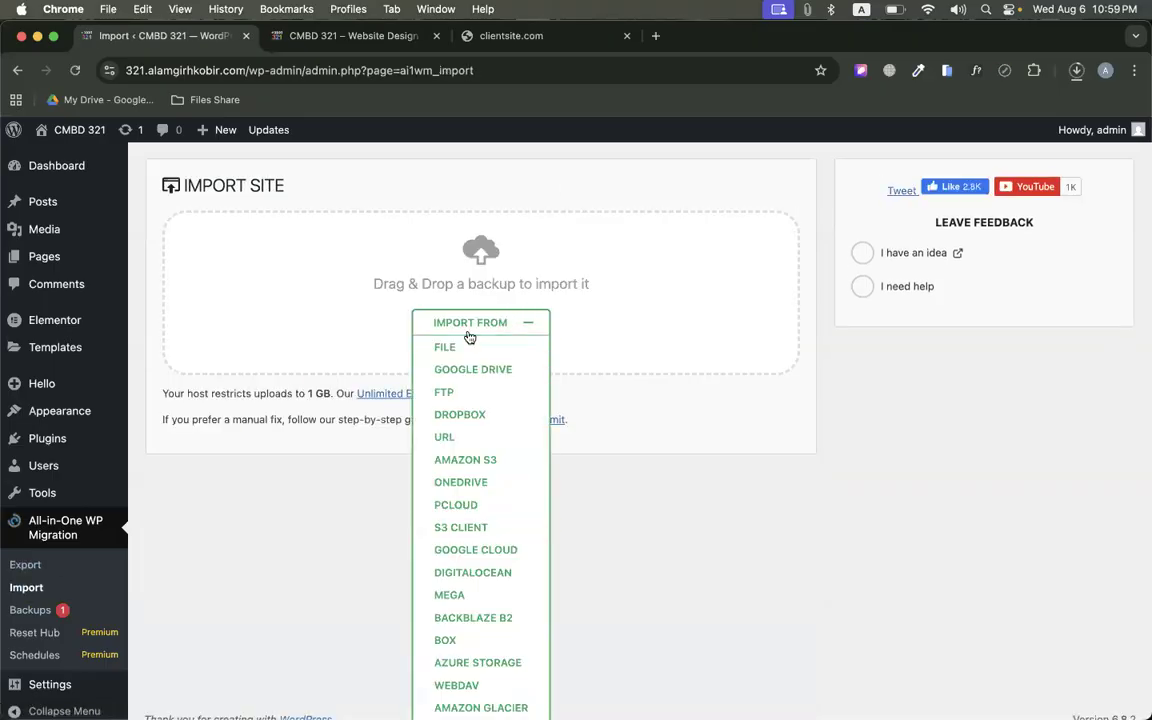
left_click(445, 349)
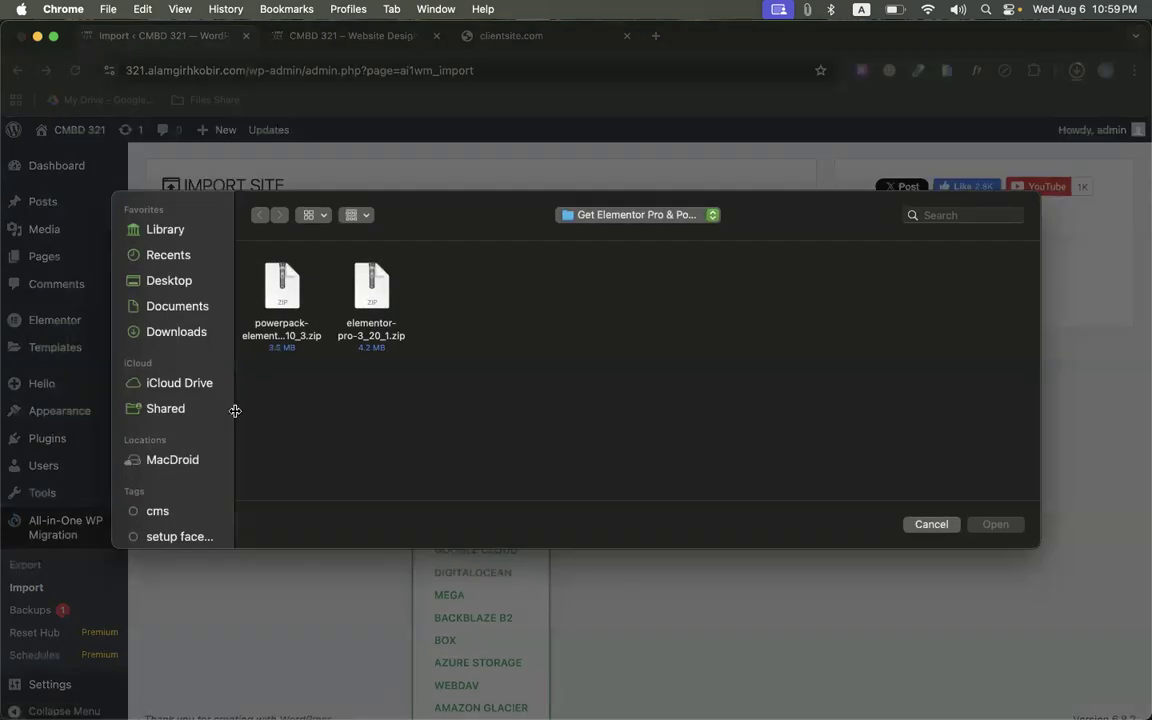
left_click(930, 524)
left_click_drag(304, 392, 338, 393)
left_click(302, 390)
left_click(333, 383)
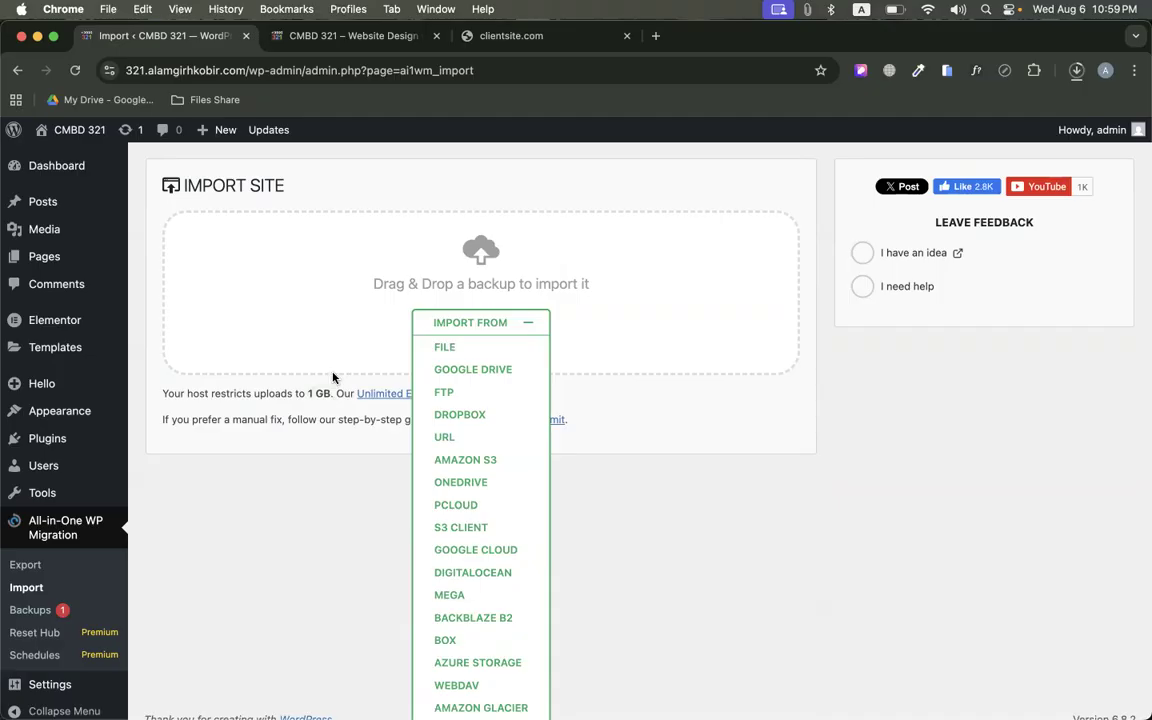
Search Google in a new tab for "php inieditor upload size limit" and open the video about editing PHP.ini with cPanel
left_click(656, 36)
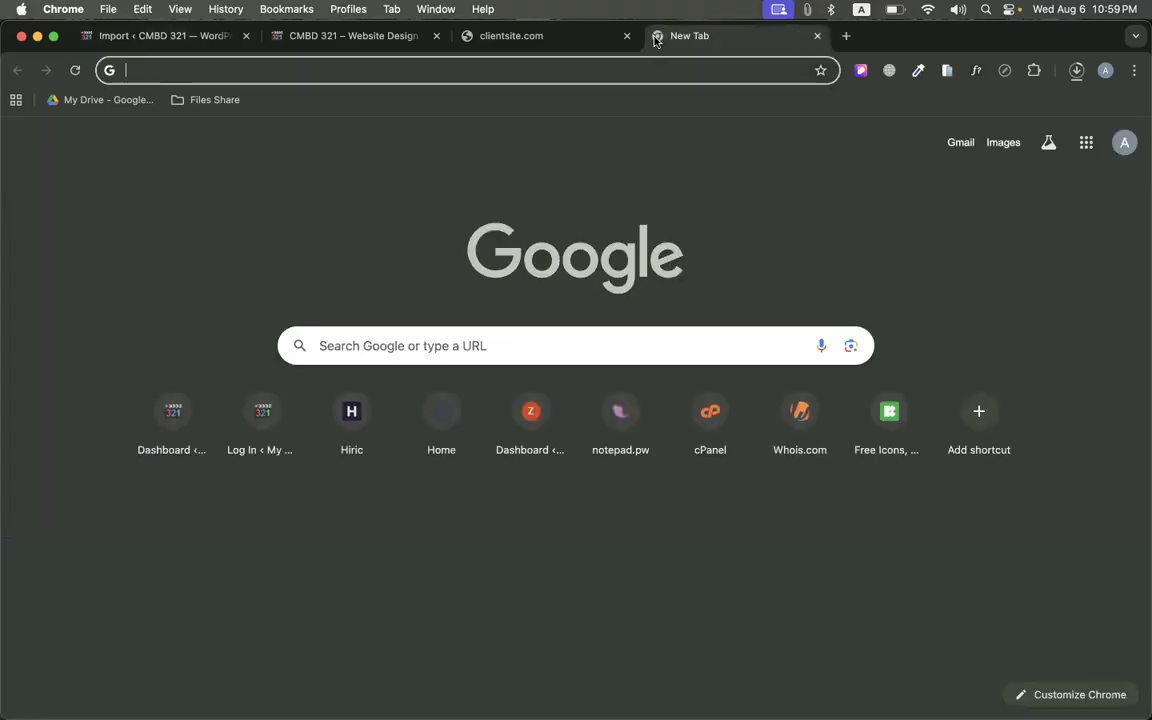
type("php")
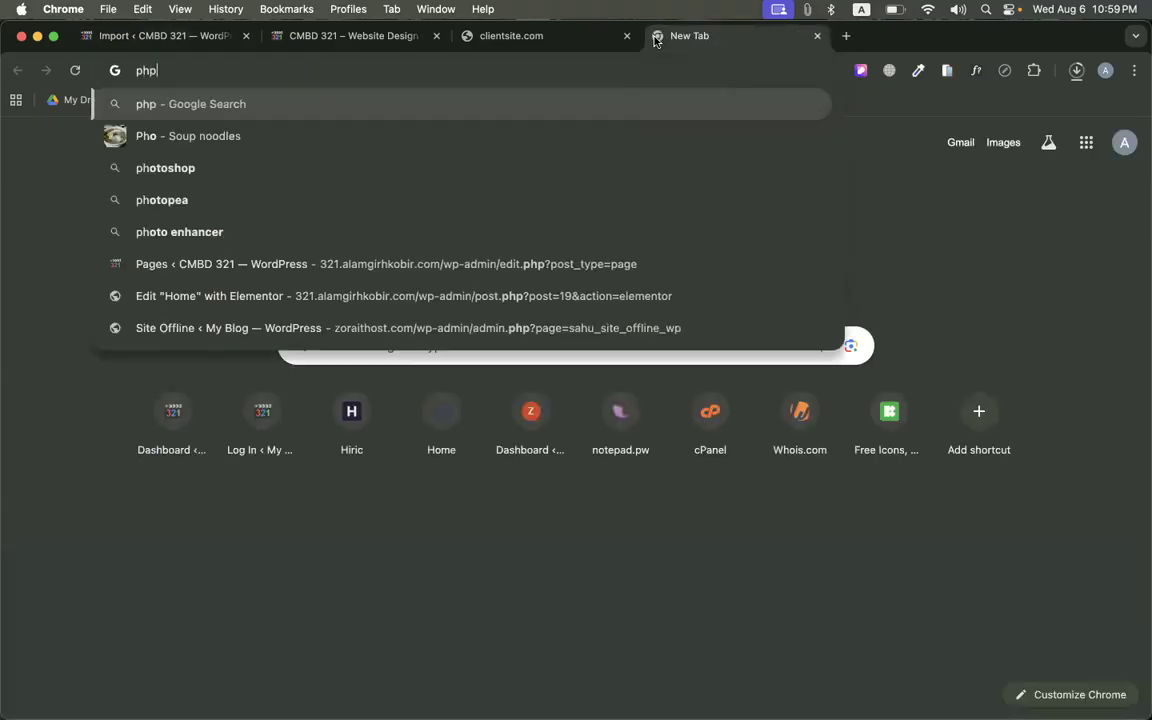
type(" inieditor")
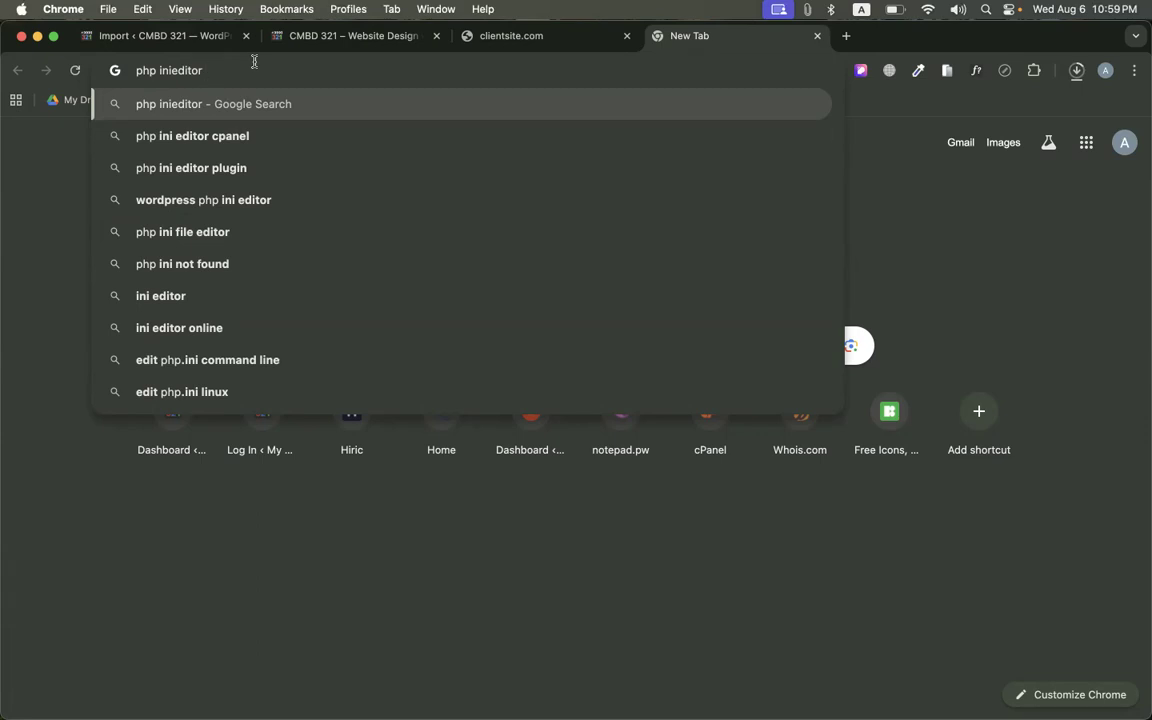
type("upload ")
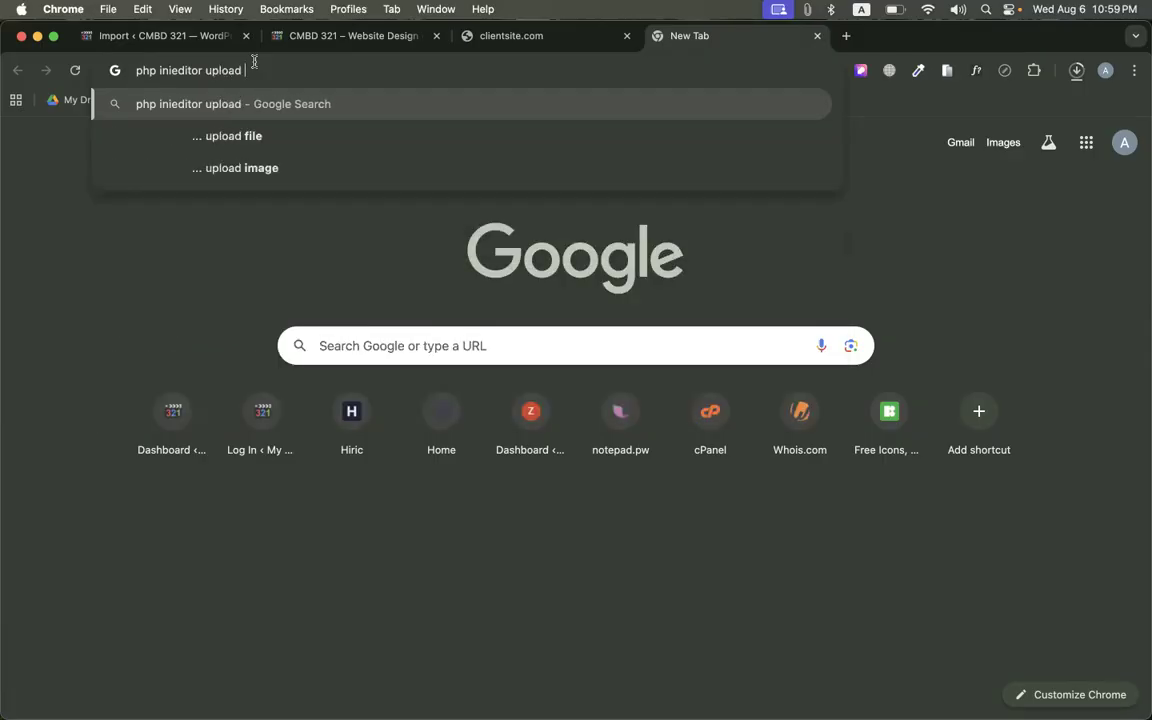
type("size ")
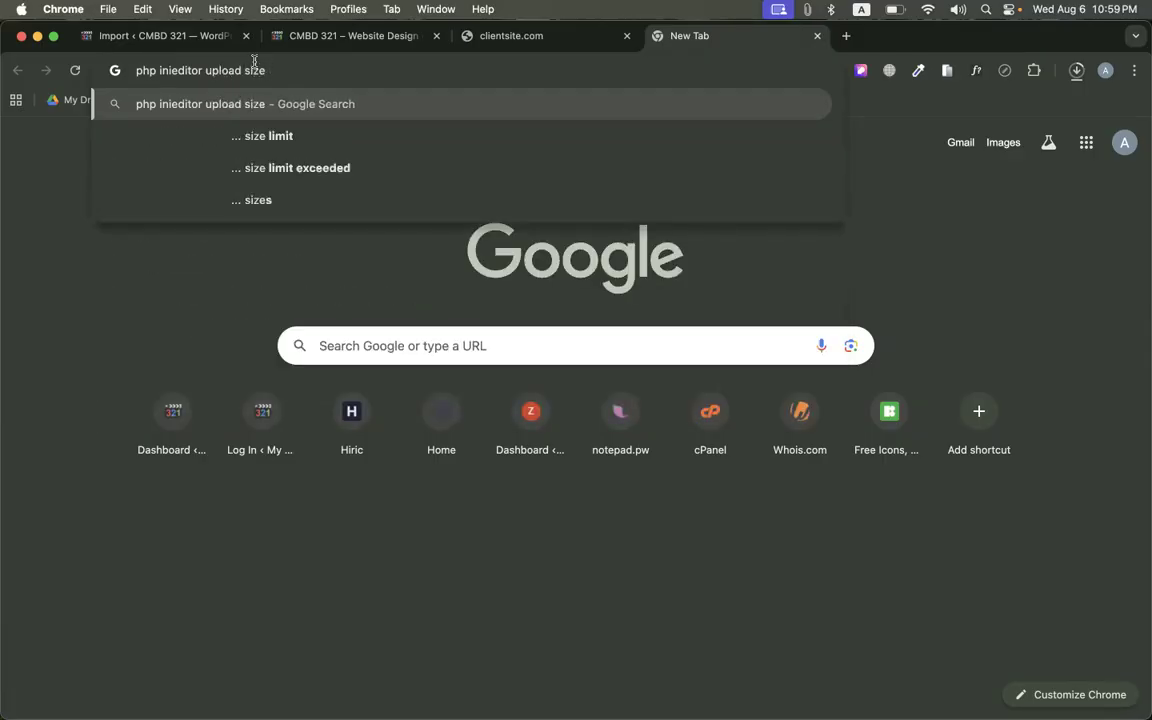
type("limit")
key("Return")
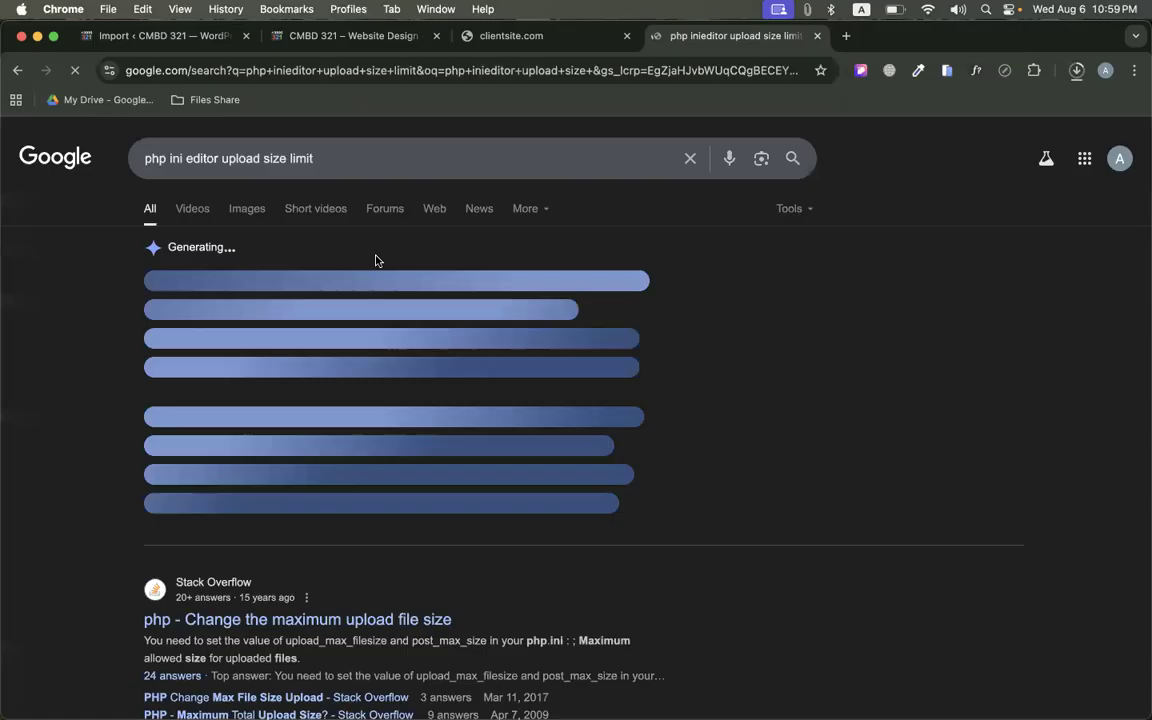
left_click(200, 220)
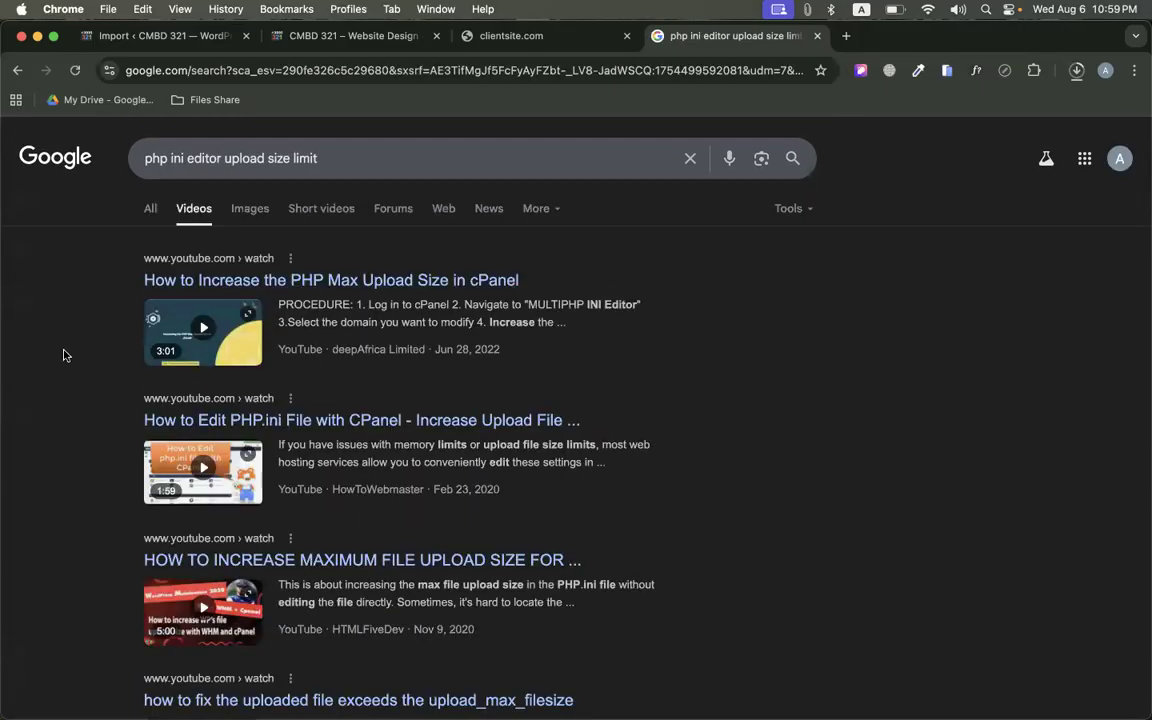
scroll(63, 355, "down", 1)
left_click(195, 405)
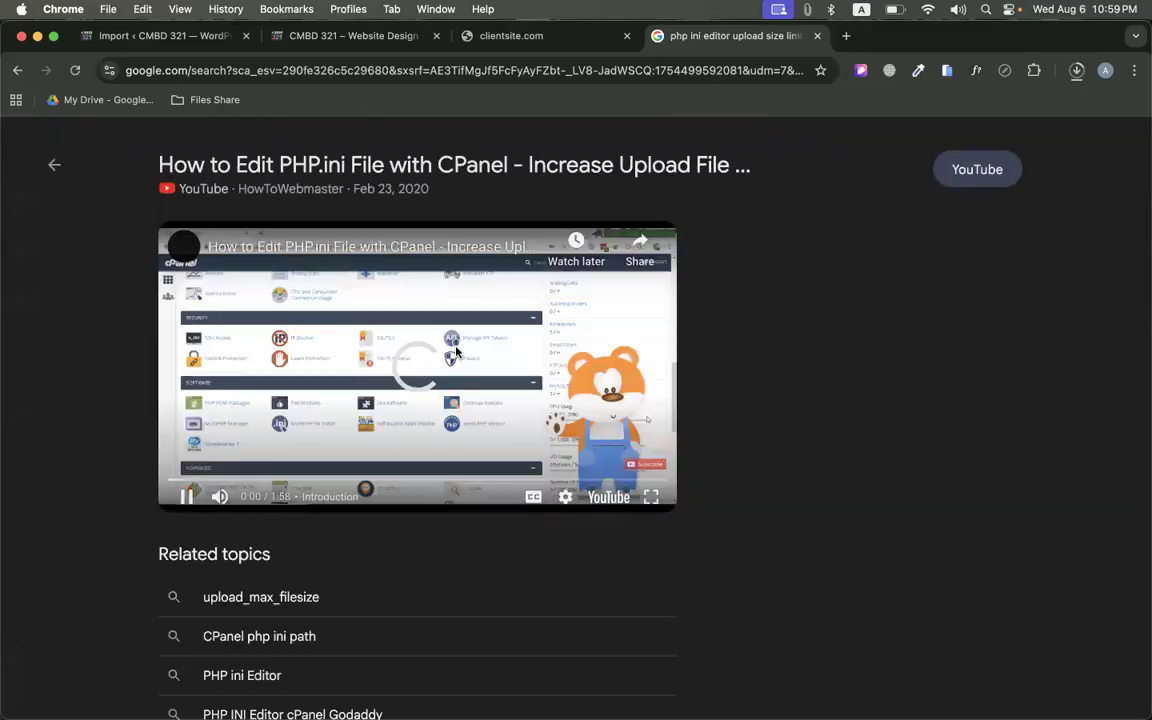
Return to the plugin's import page, highlight the host upload limit, check the backup's download progress, and collapse the import source list
left_click(181, 40)
left_click_drag(308, 393, 332, 393)
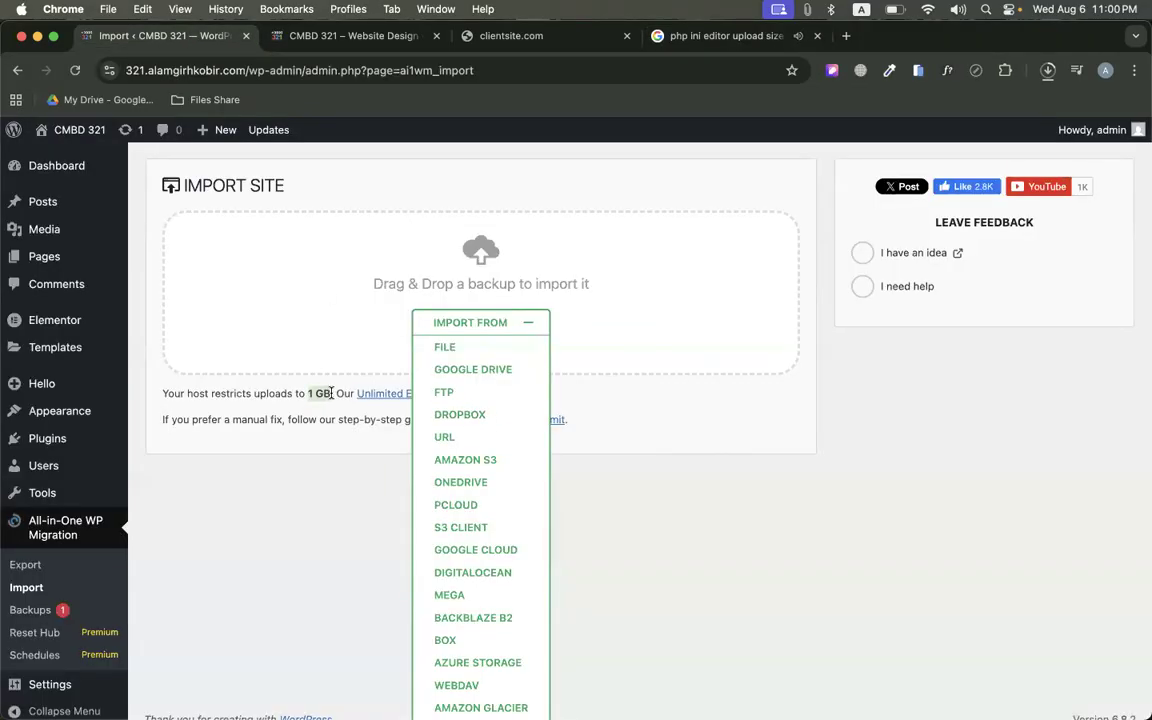
left_click(333, 393)
left_click(1047, 70)
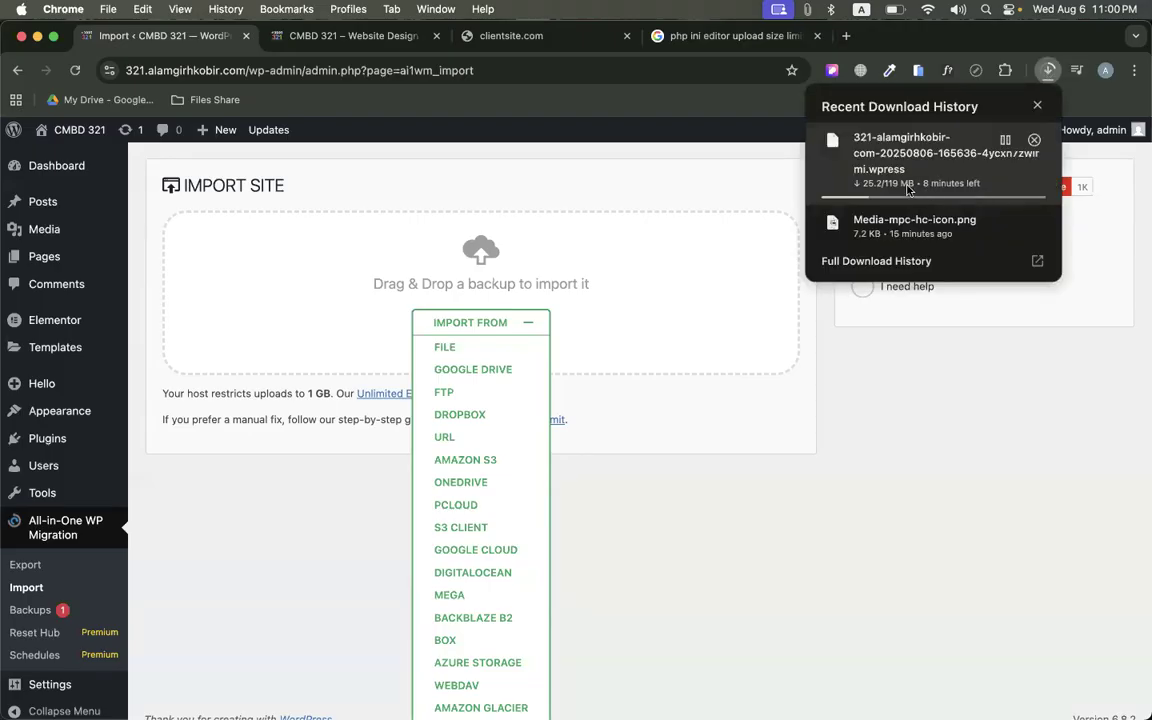
left_click(718, 405)
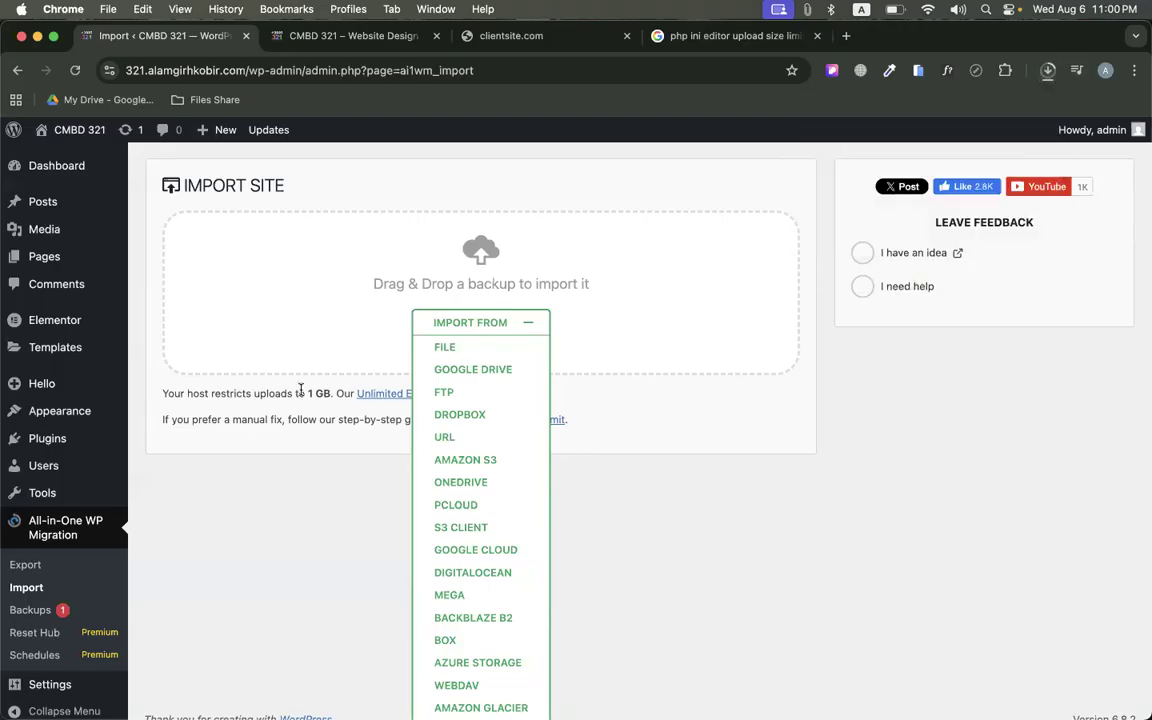
left_click_drag(306, 392, 330, 392)
left_click(516, 326)
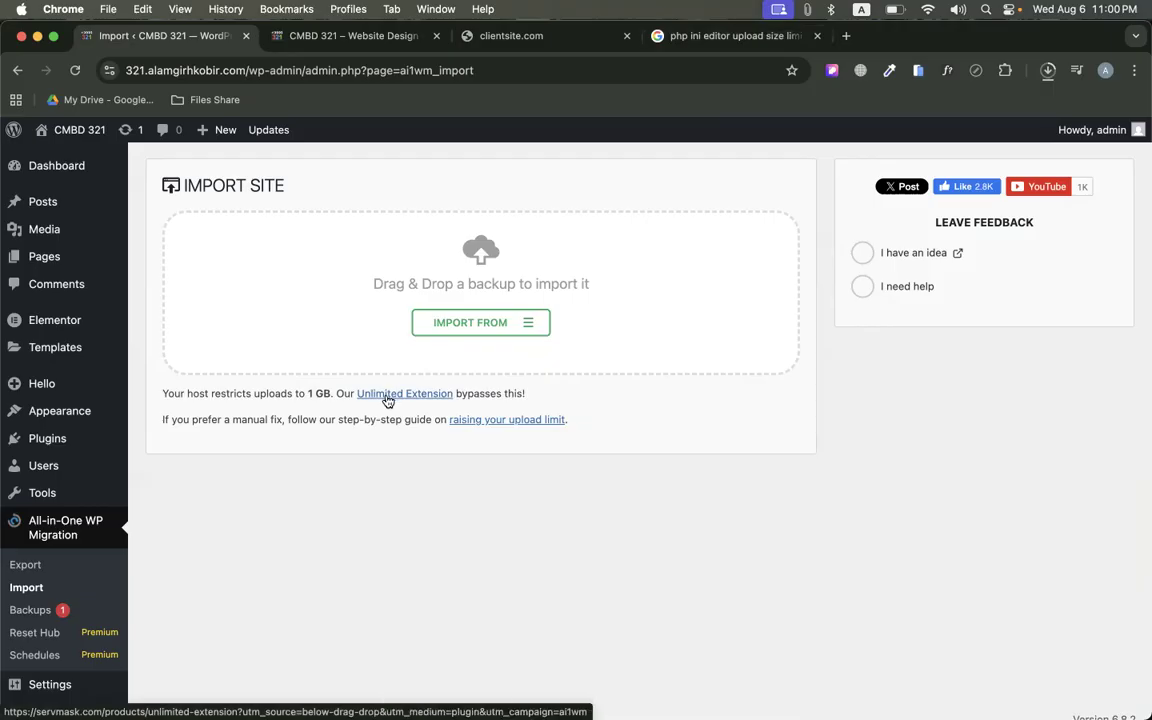
left_click_drag(331, 392, 307, 391)
left_click(403, 334)
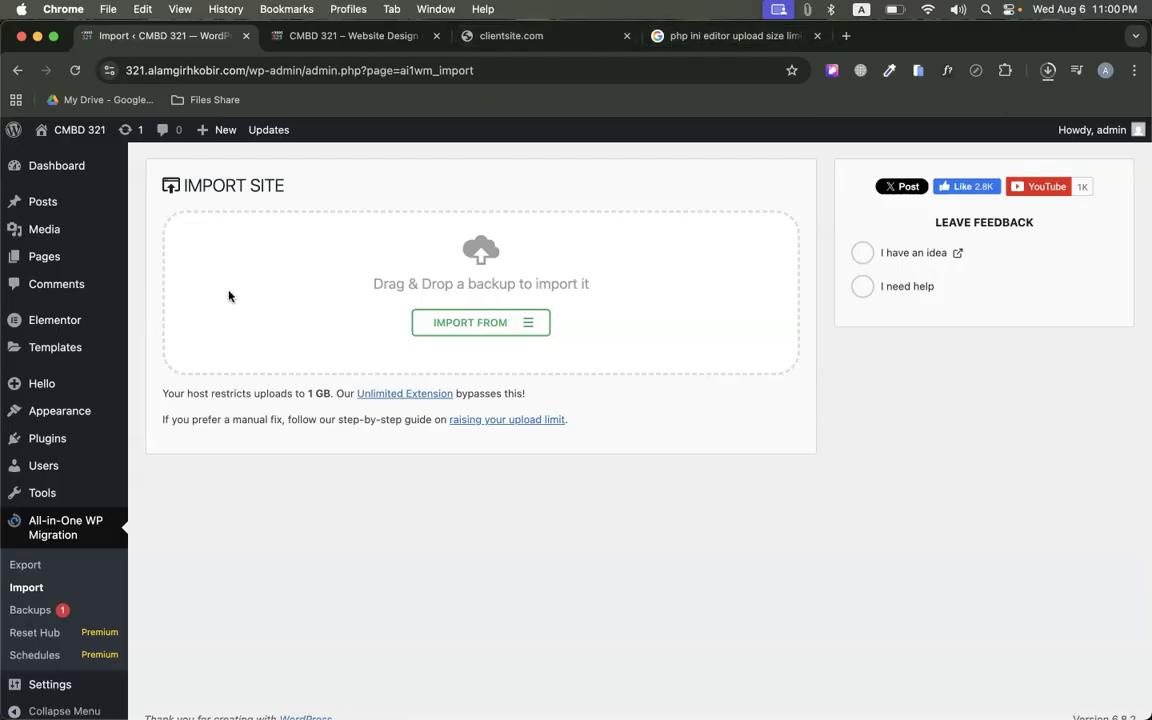
Open the Home page with Elementor from the pages list and look through its full layout, glancing at the clientsite.com tab
left_click(48, 257)
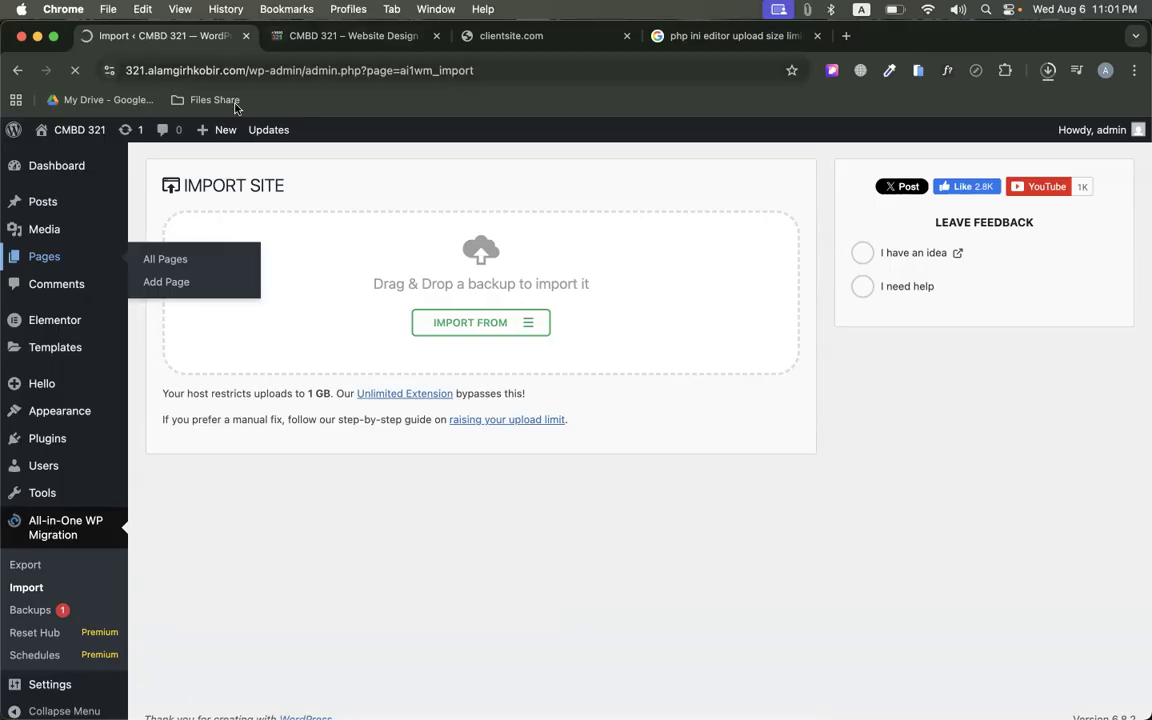
left_click(560, 37)
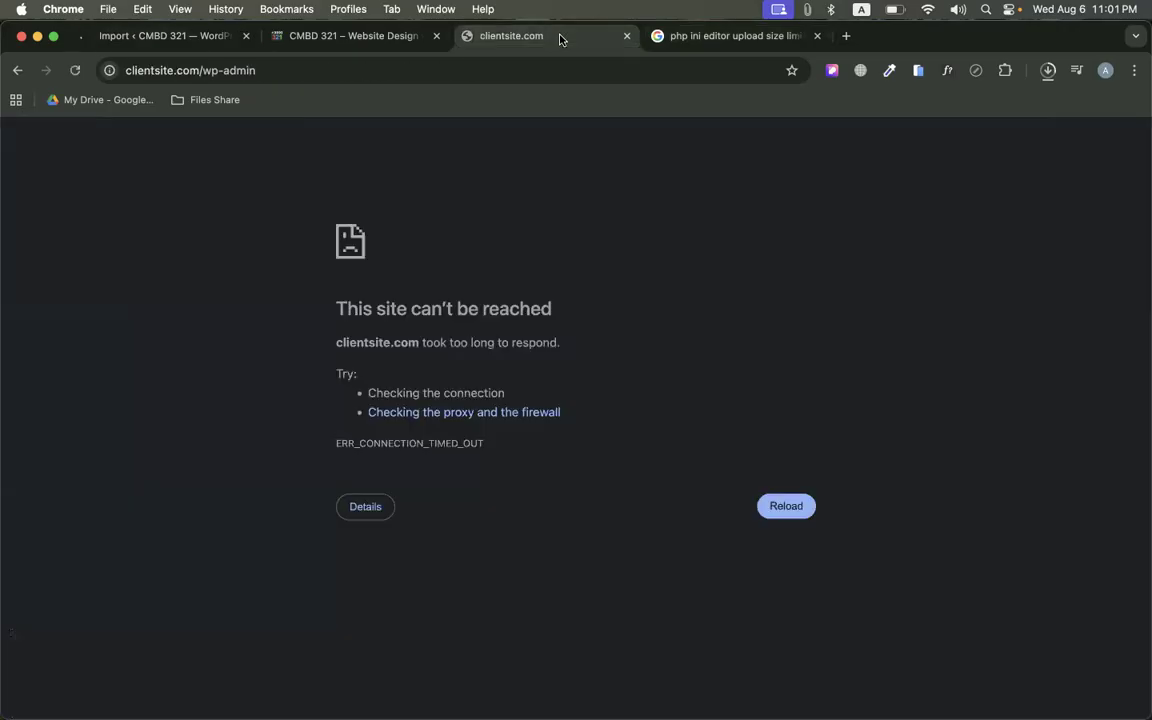
left_click(176, 38)
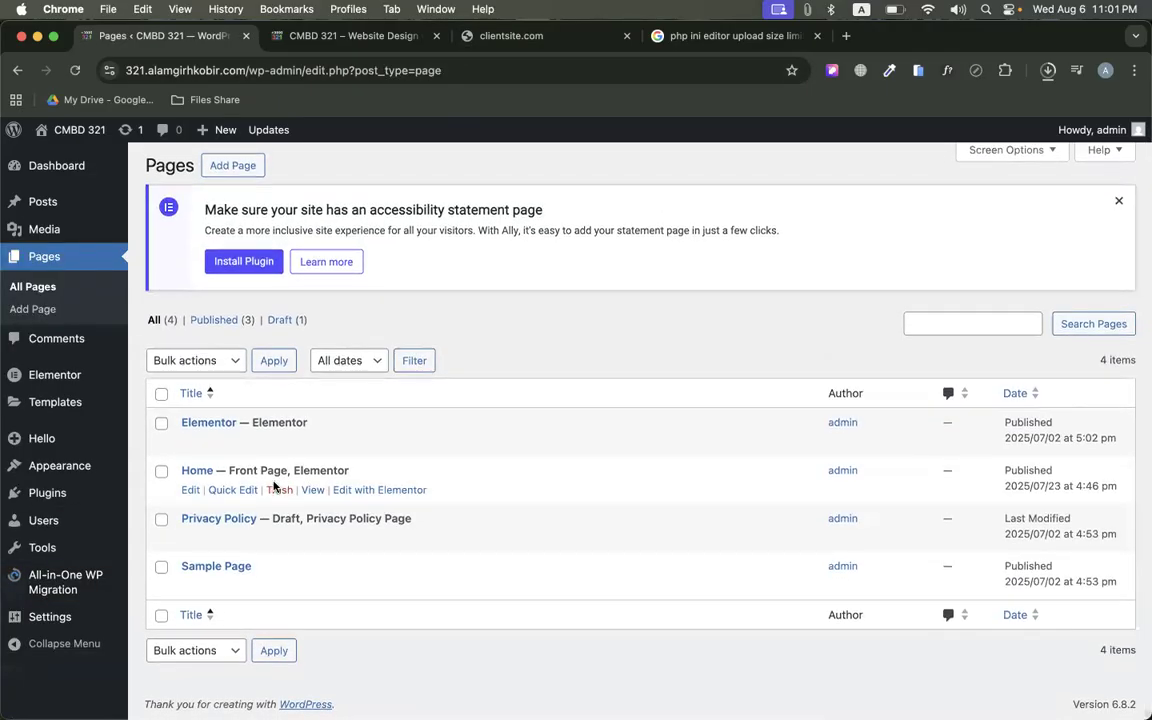
left_click(377, 491)
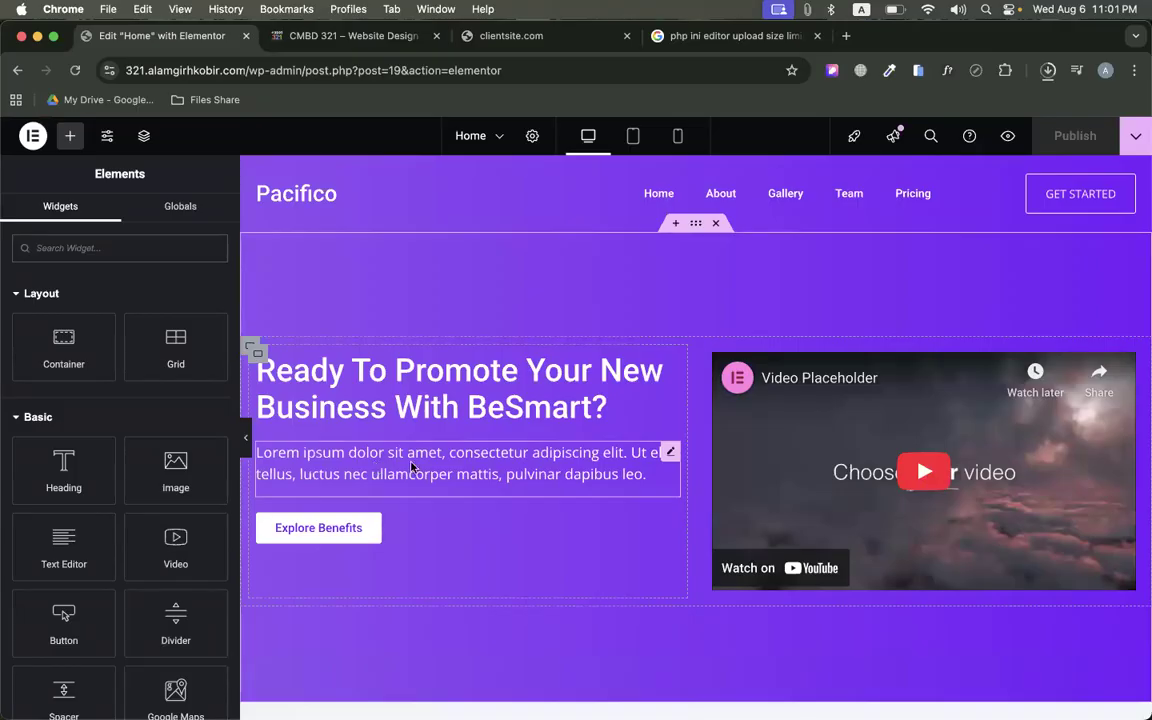
scroll(625, 517, "down", 15)
scroll(625, 517, "down", 15)
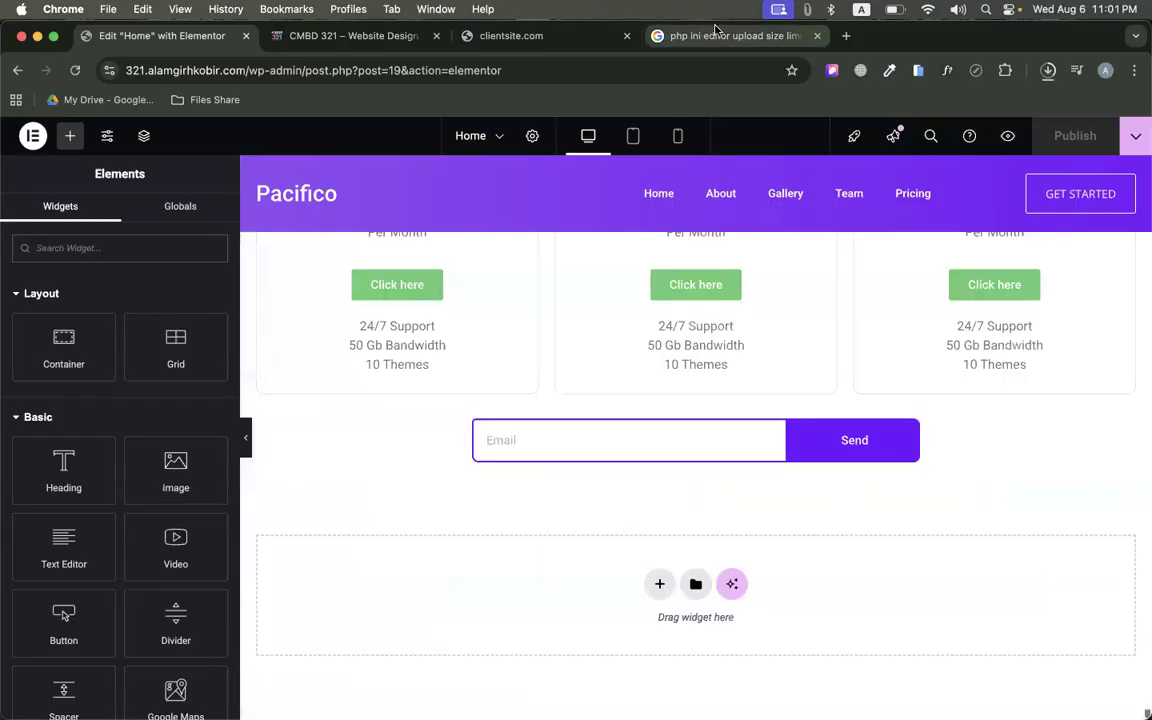
left_click(511, 35)
left_click(160, 35)
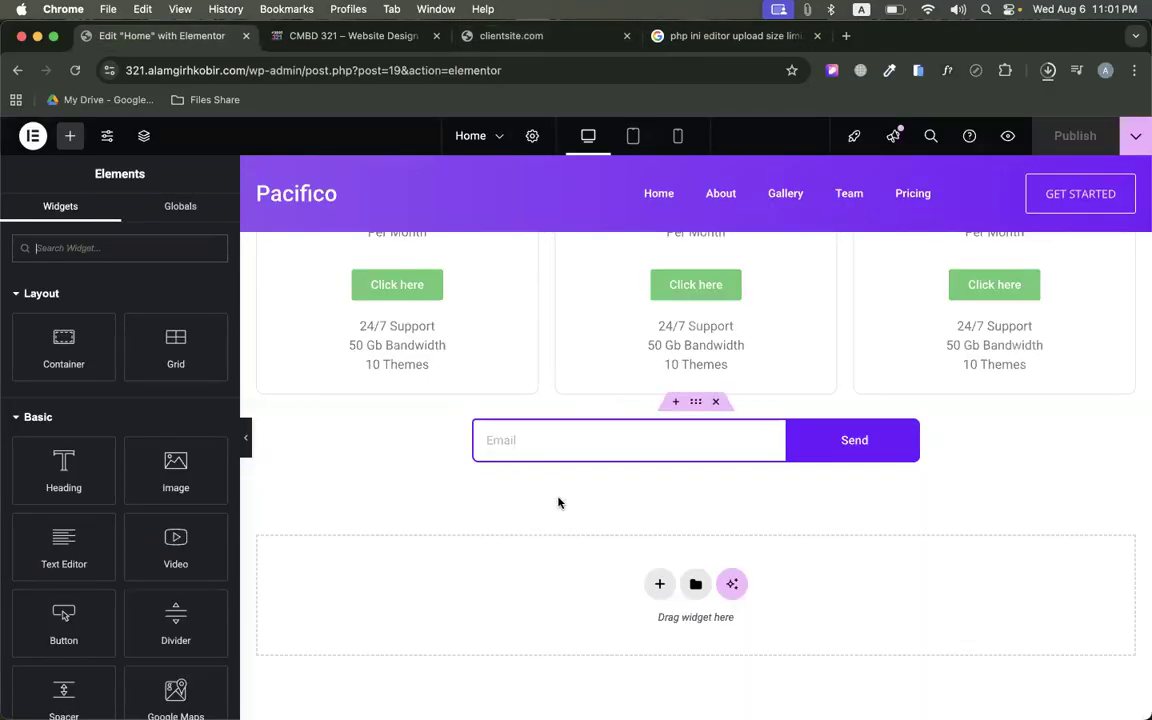
scroll(578, 455, "up", 15)
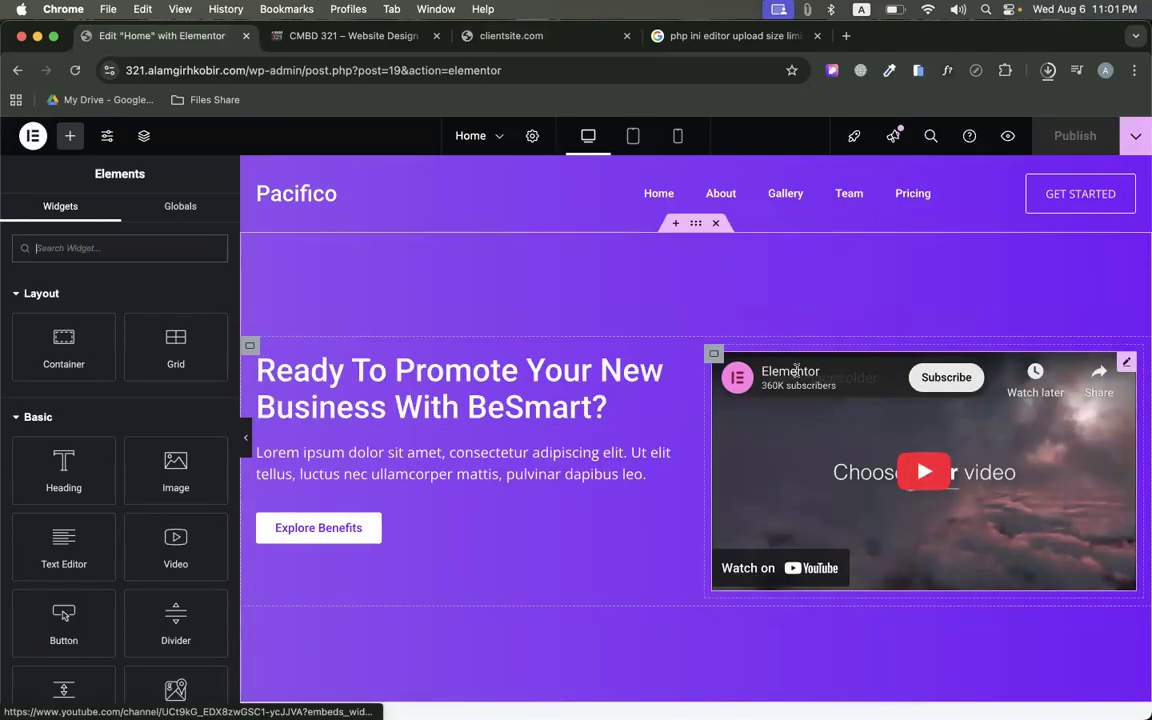
left_click(1136, 141)
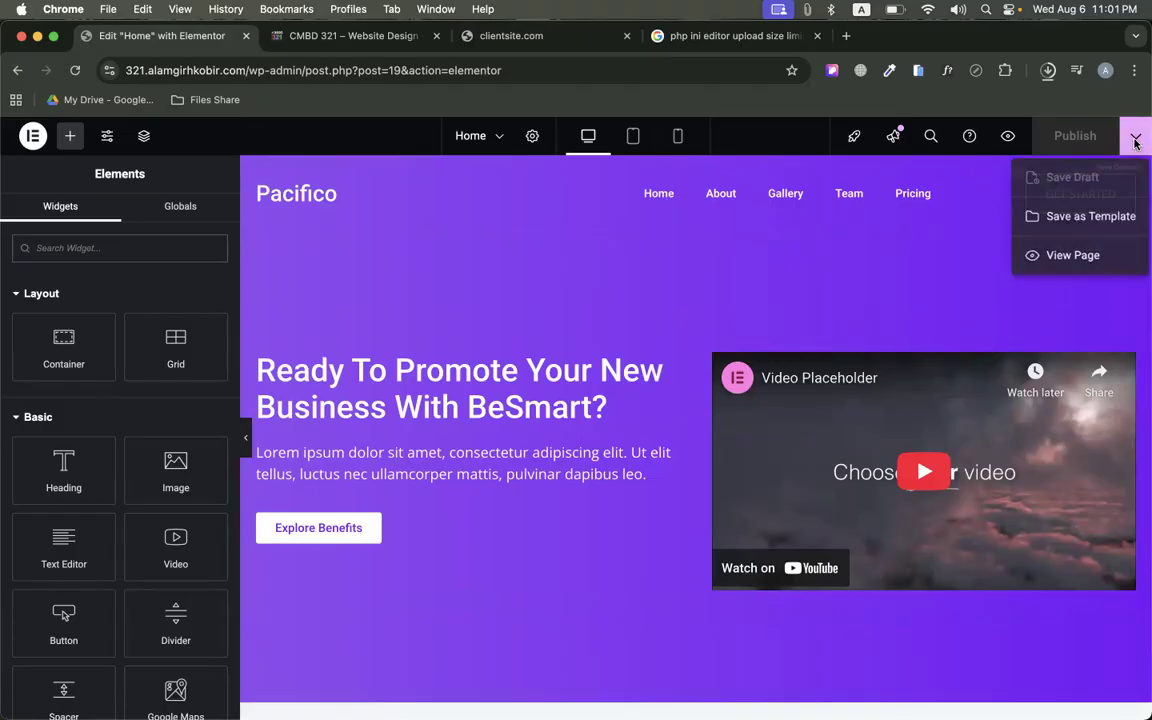
left_click(1062, 219)
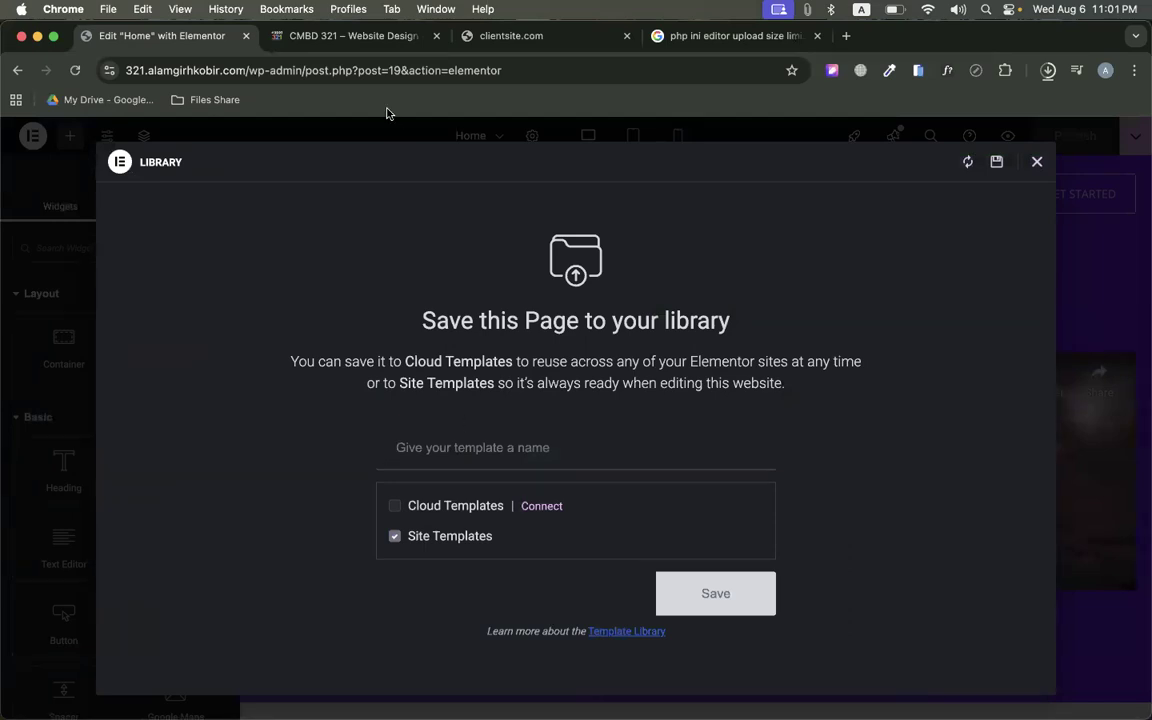
left_click(1034, 163)
left_click(476, 406)
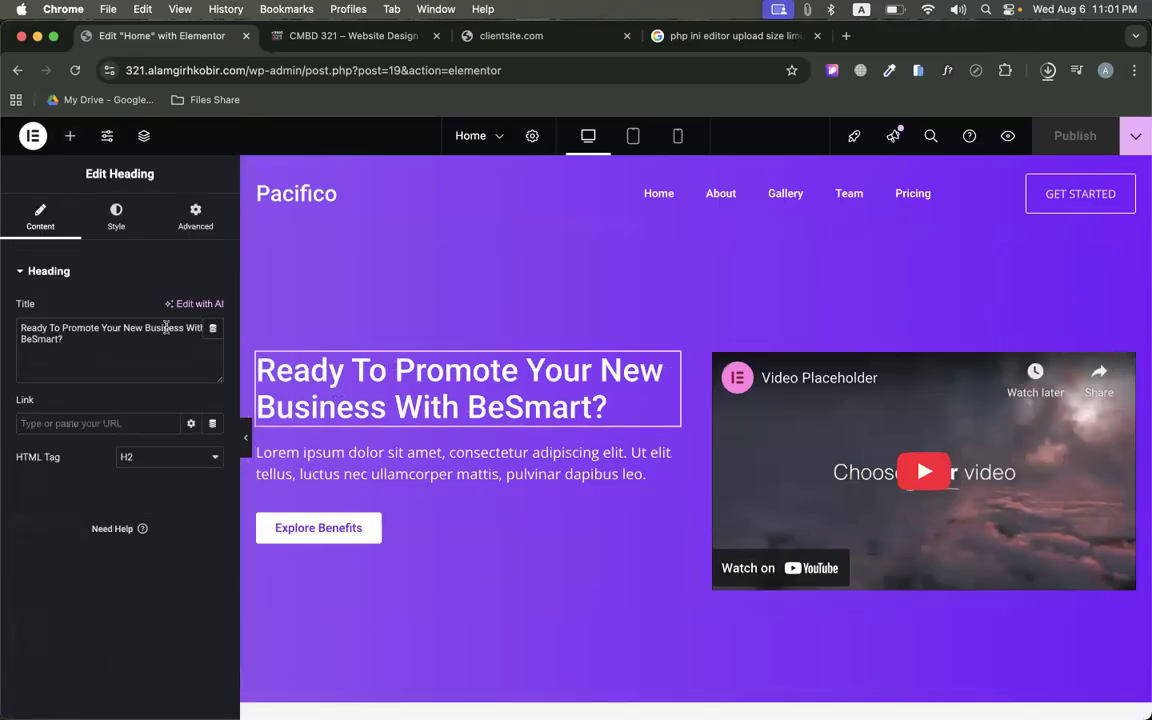
Save the Home page to the library as a site template named "BeSmart Home page"
left_click(1135, 136)
left_click(1060, 216)
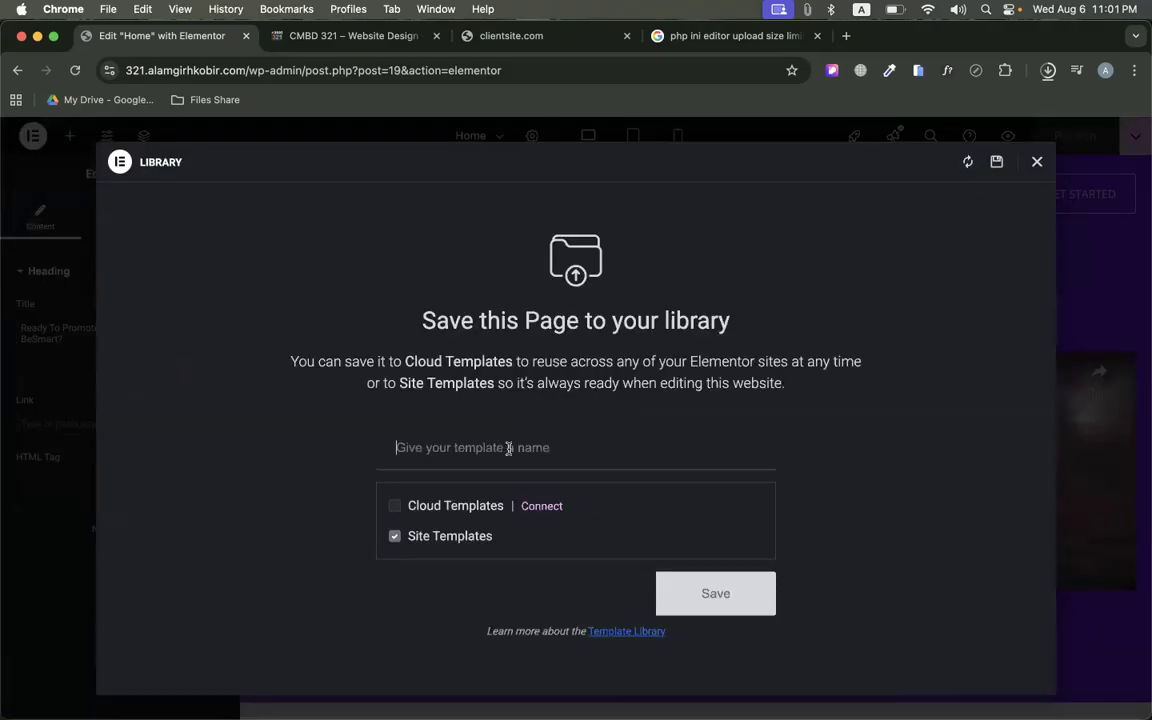
type("BeSmart Home ")
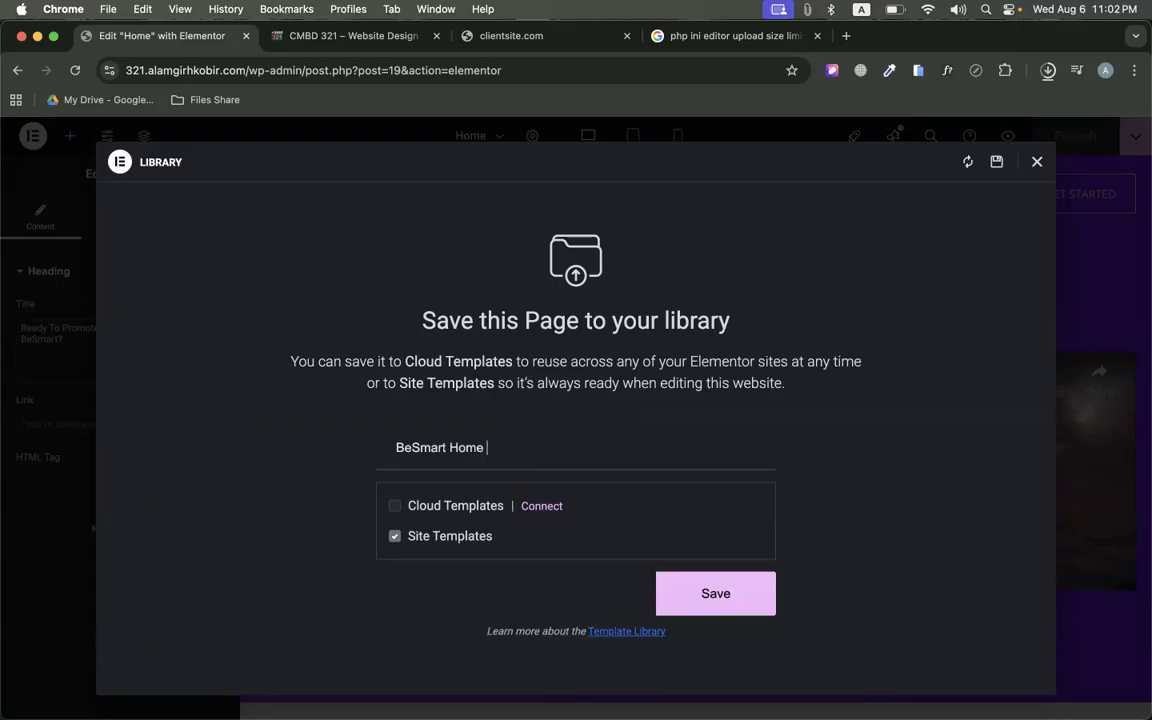
type("page")
mouse_move(440, 509)
left_click(746, 597)
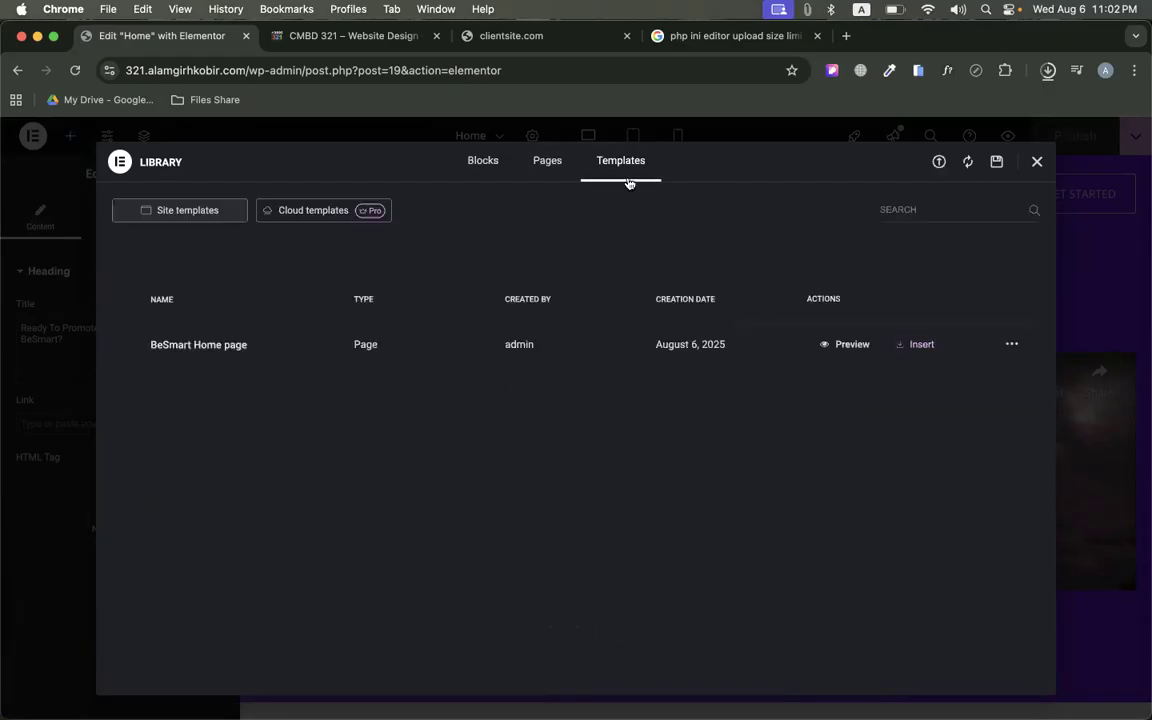
Show the site's Saved Templates list in the WordPress dashboard and locate the export option for the BeSmart Home page template
left_click(350, 35)
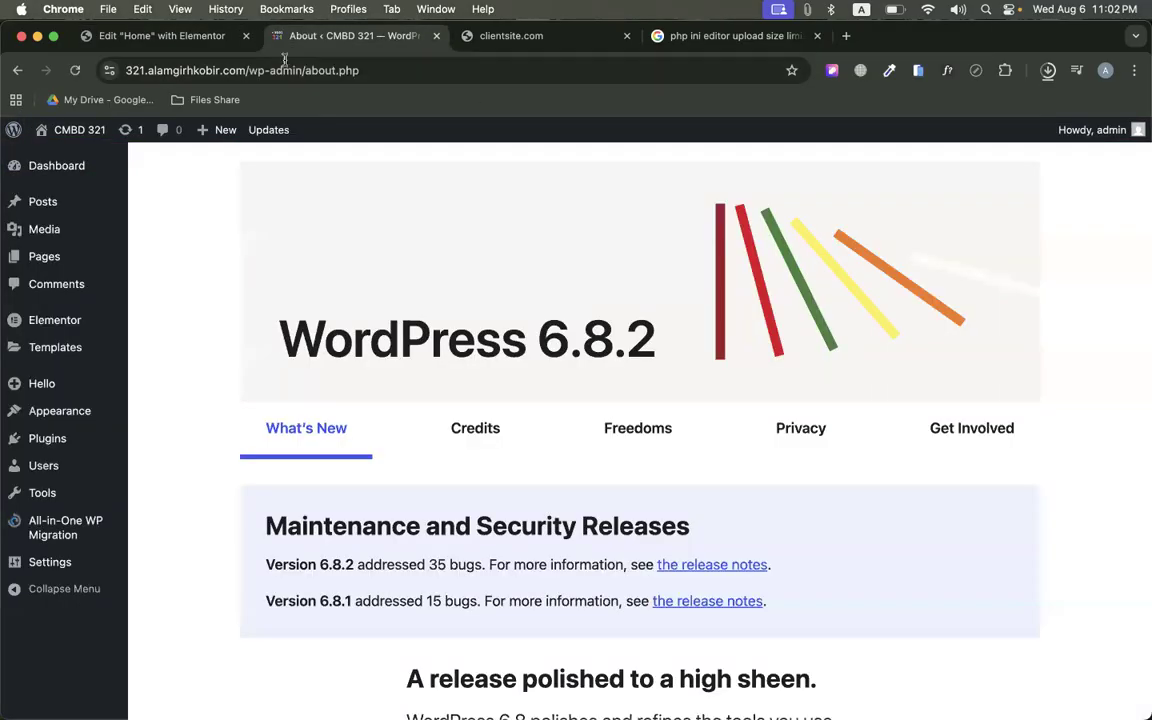
left_click(55, 350)
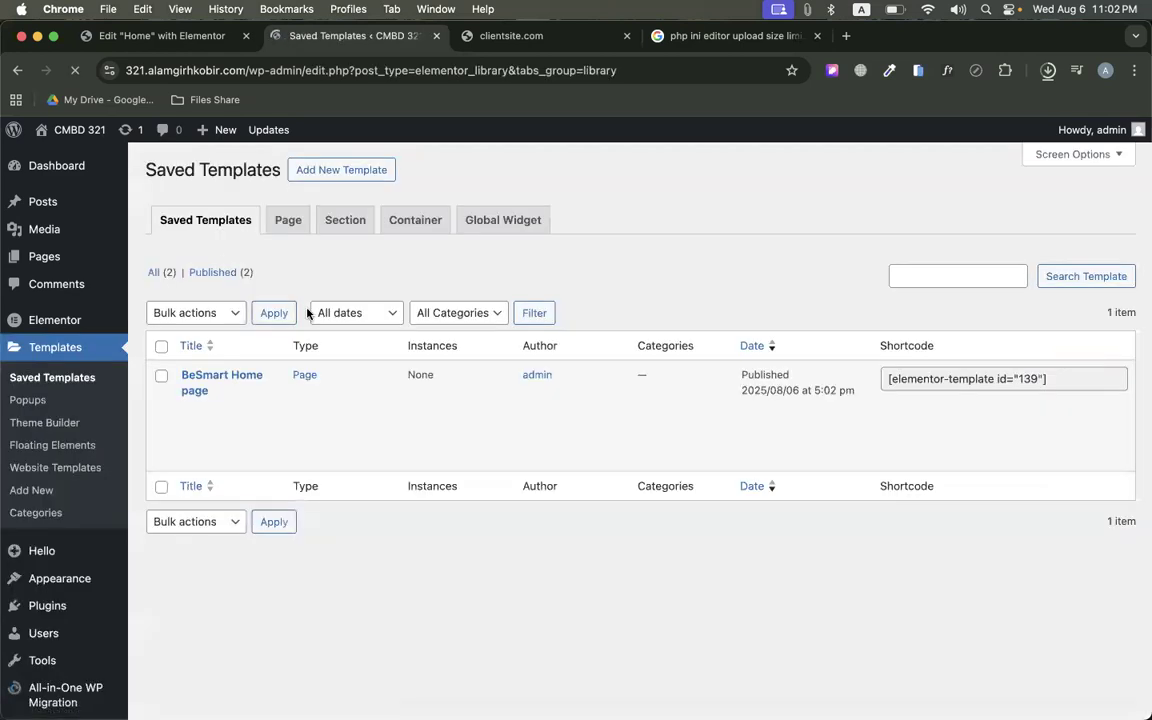
scroll(290, 330, "down", 1)
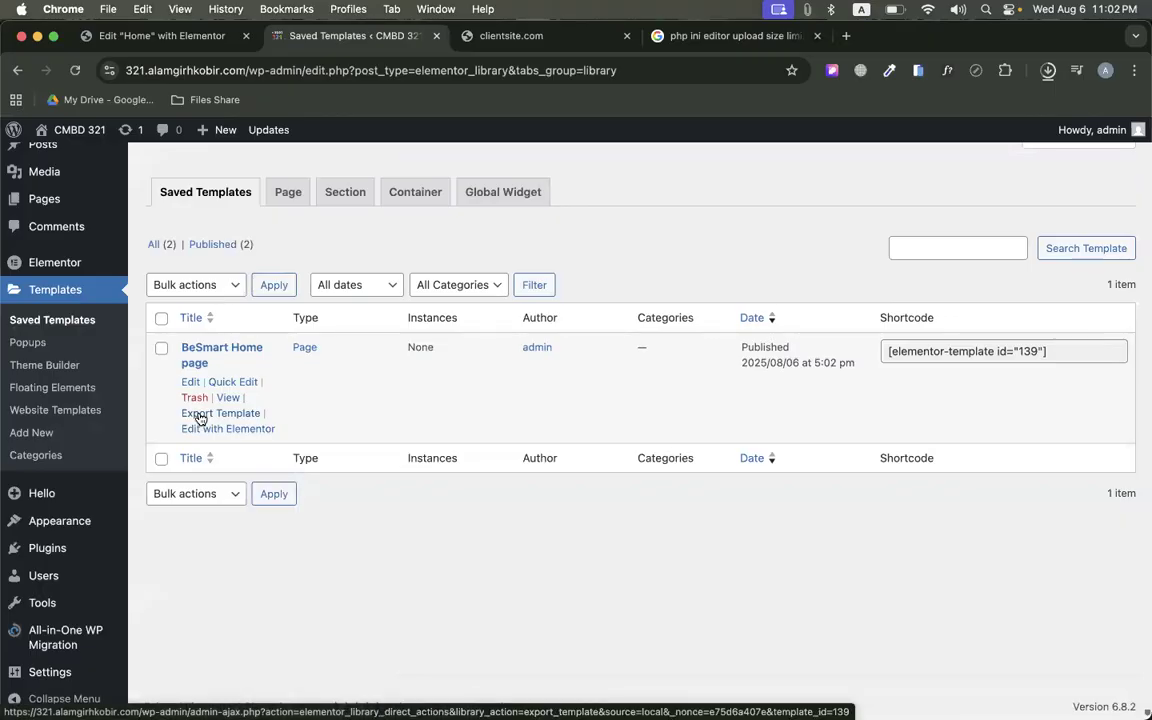
Export the BeSmart Home page template from the Elementor library and check the file in the recent downloads
left_click(162, 36)
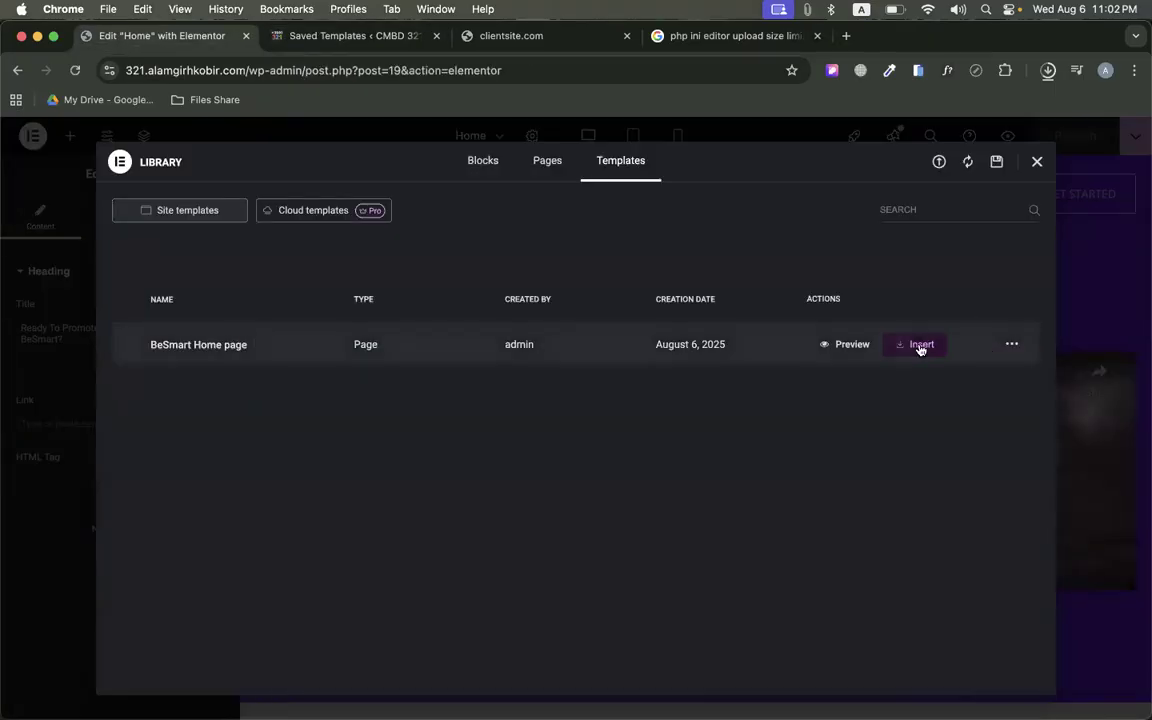
left_click(1011, 345)
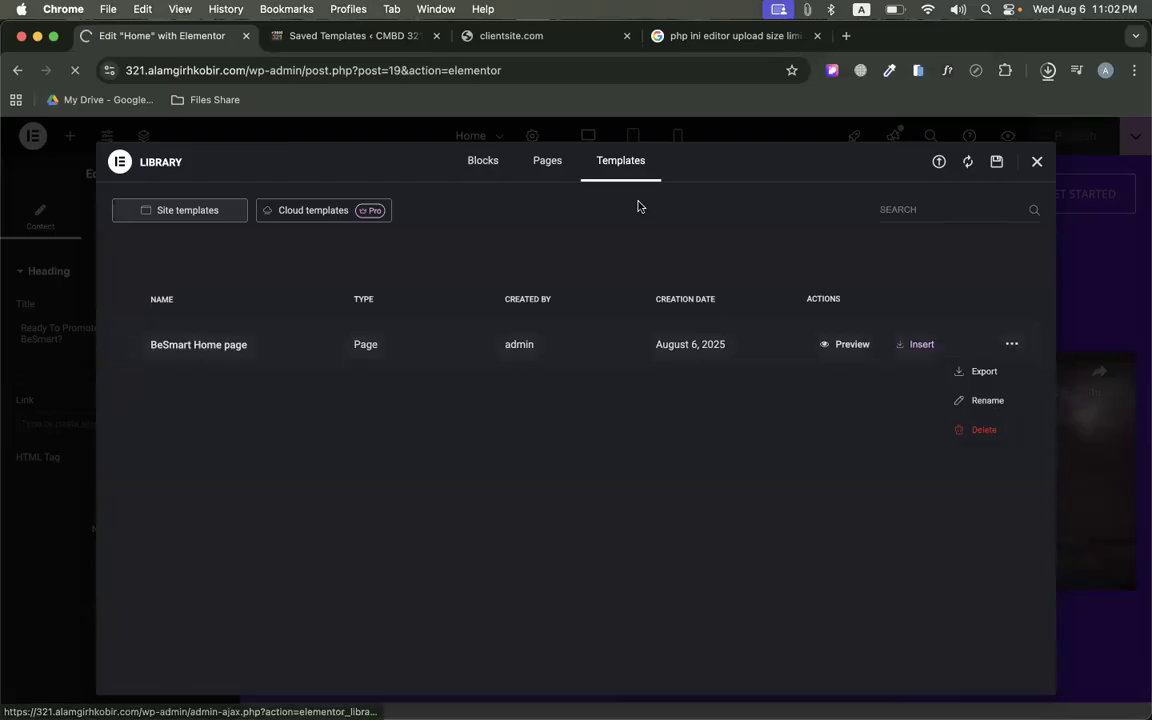
left_click(1048, 70)
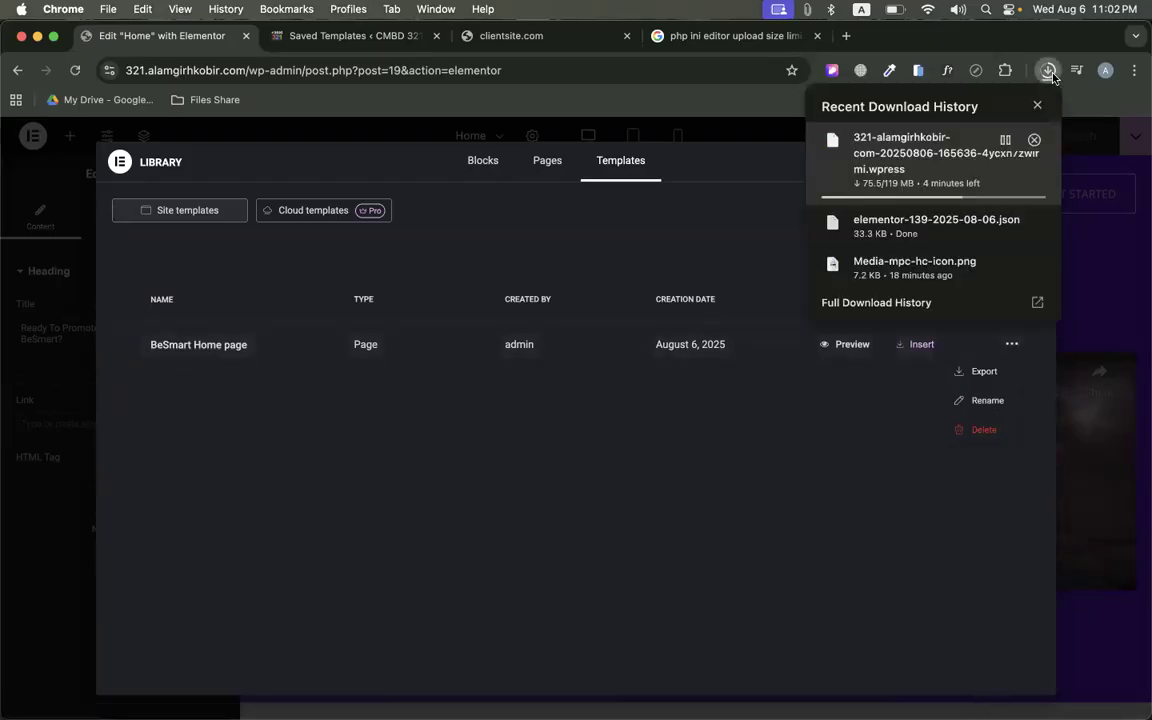
left_click(851, 424)
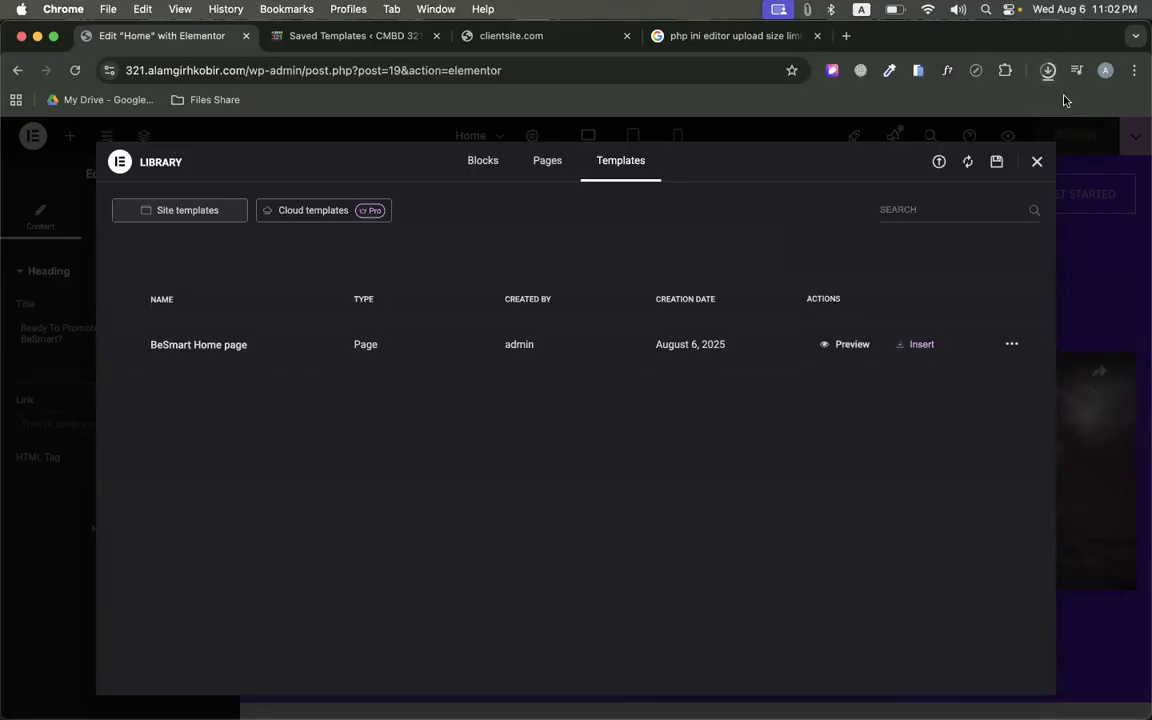
Close the template library, look through the Home page layout and check the progress of the recent downloads
left_click(1036, 162)
scroll(733, 417, "down", 20)
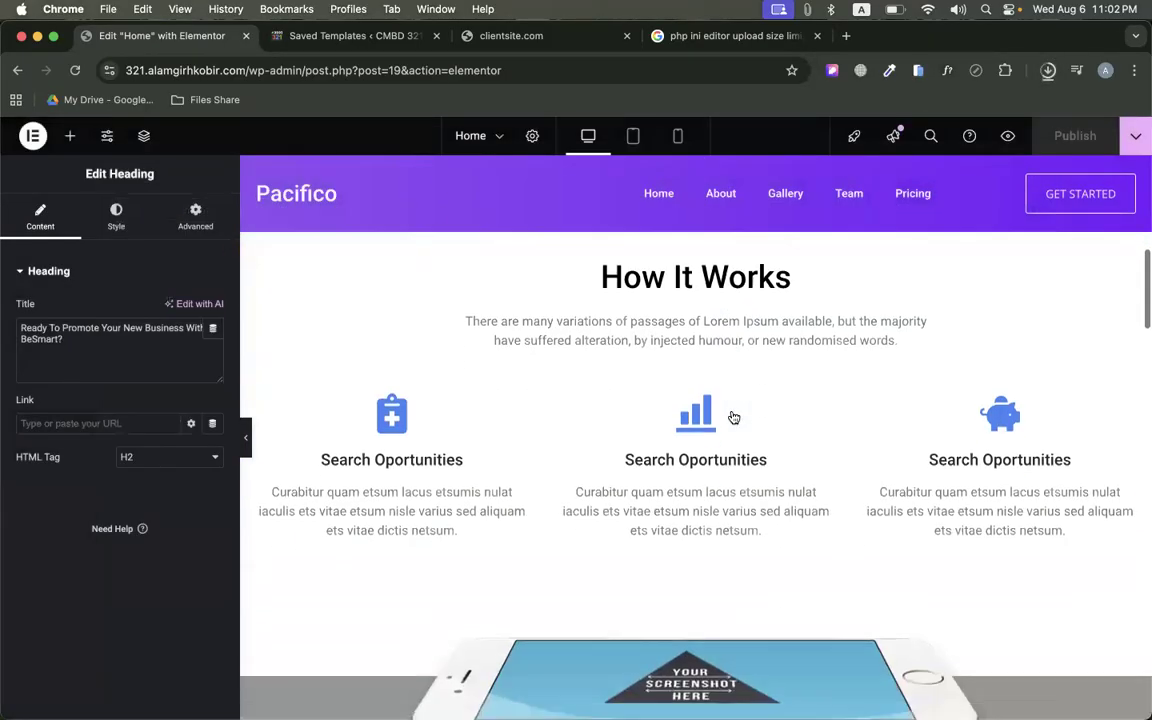
scroll(733, 417, "down", 5)
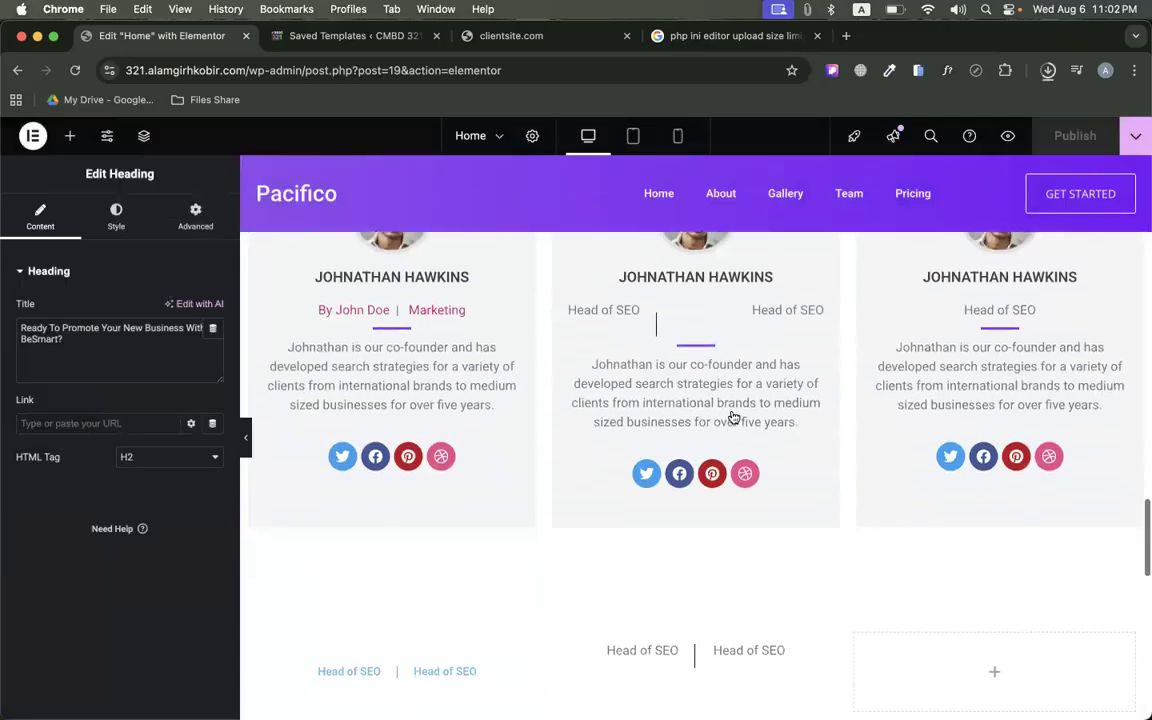
scroll(733, 418, "up", 10)
scroll(941, 581, "down", 15)
scroll(941, 581, "up", 20)
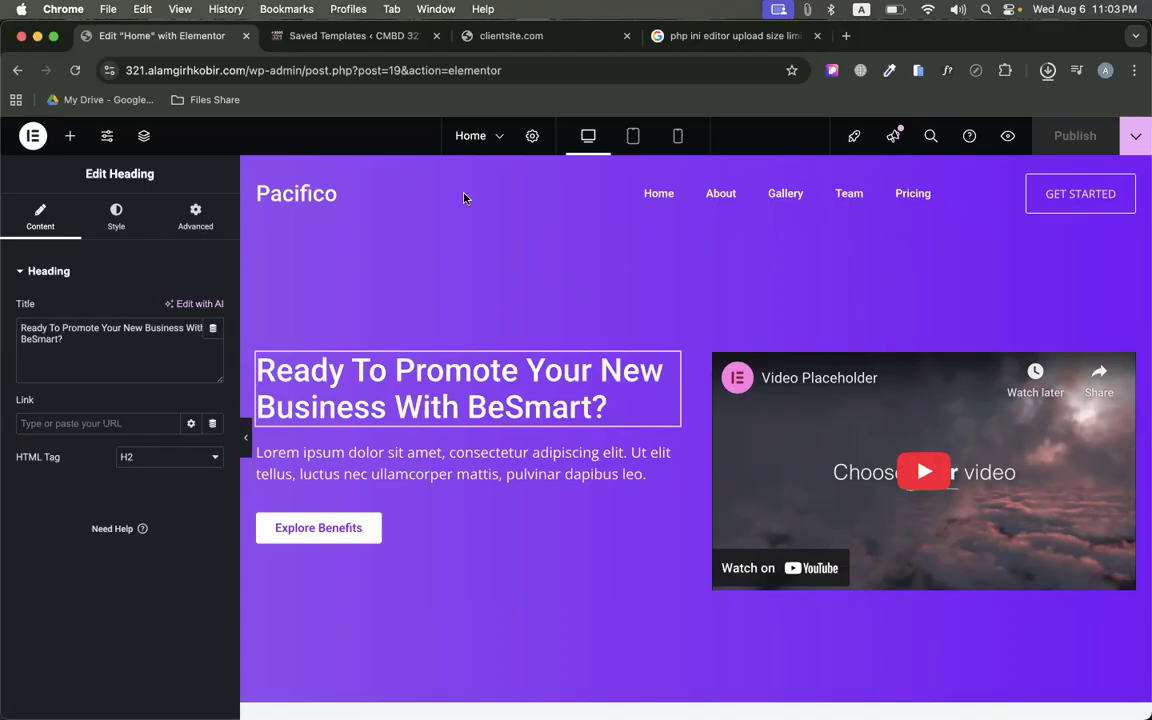
left_click(1047, 70)
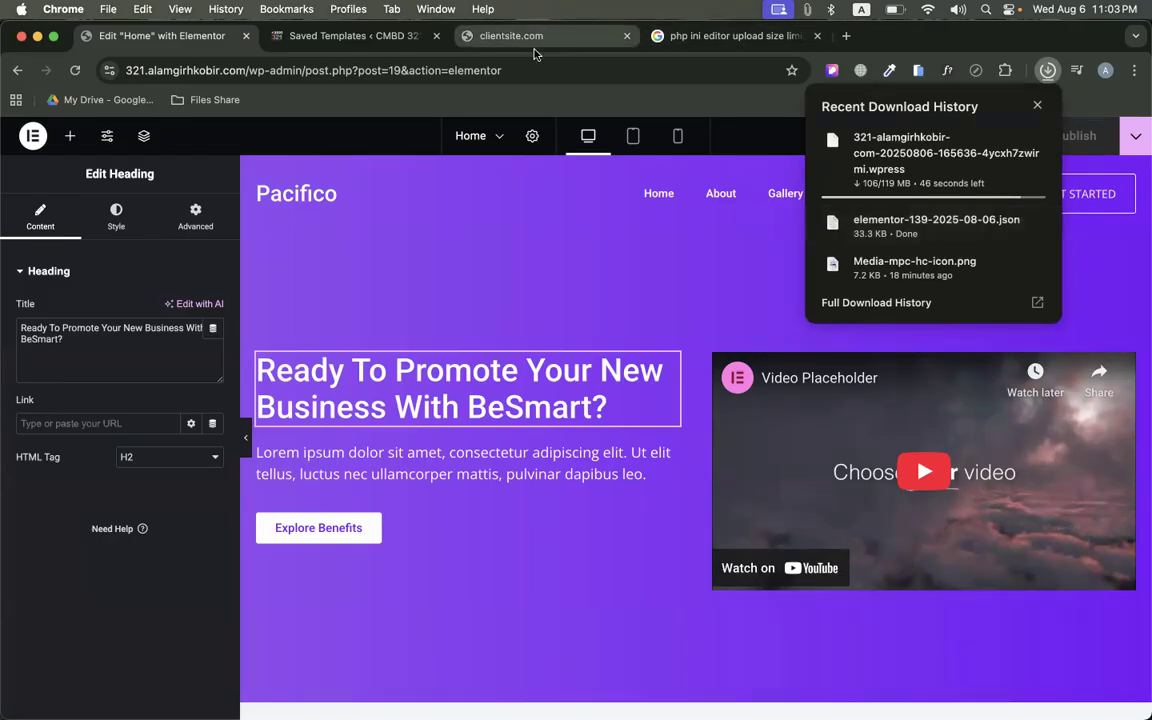
Exit the Elementor editor to WordPress and add a new page titled "New Page"
left_click(33, 135)
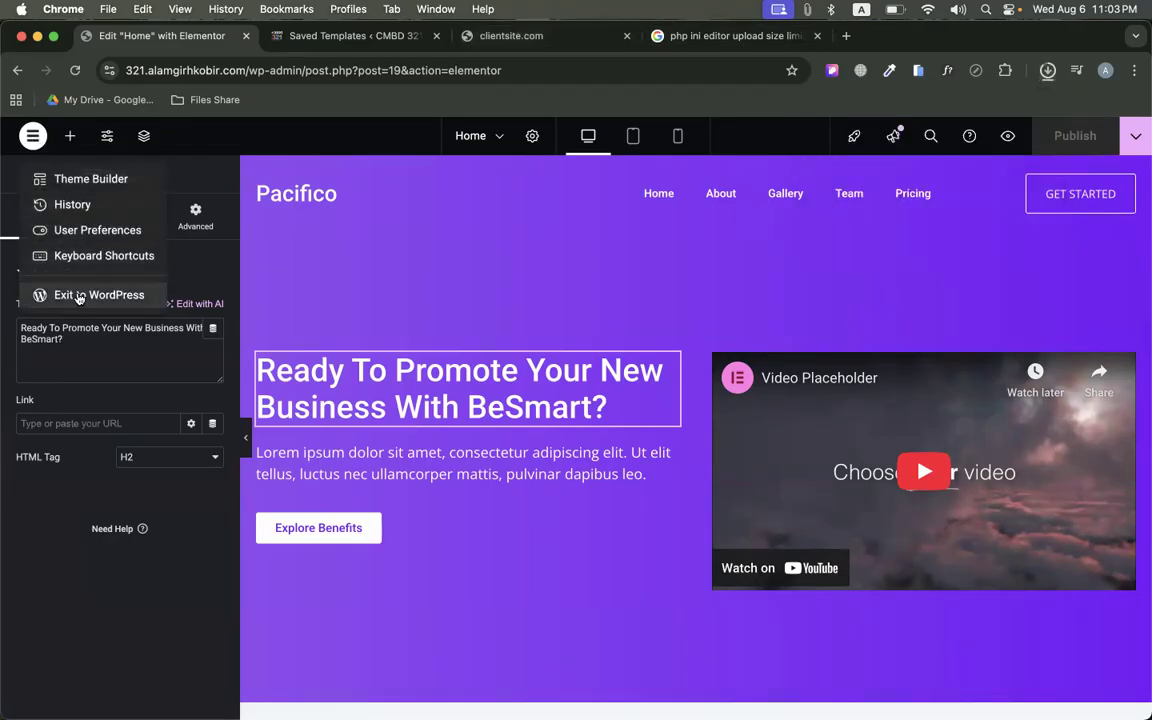
left_click(78, 296)
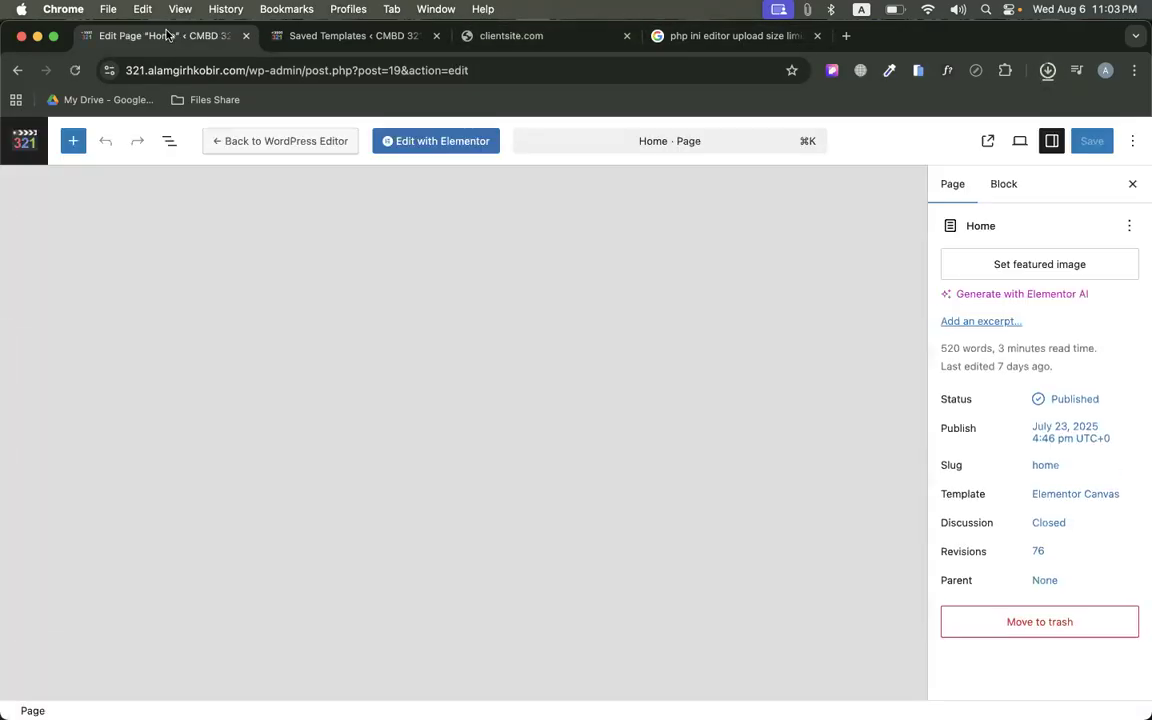
left_click(17, 141)
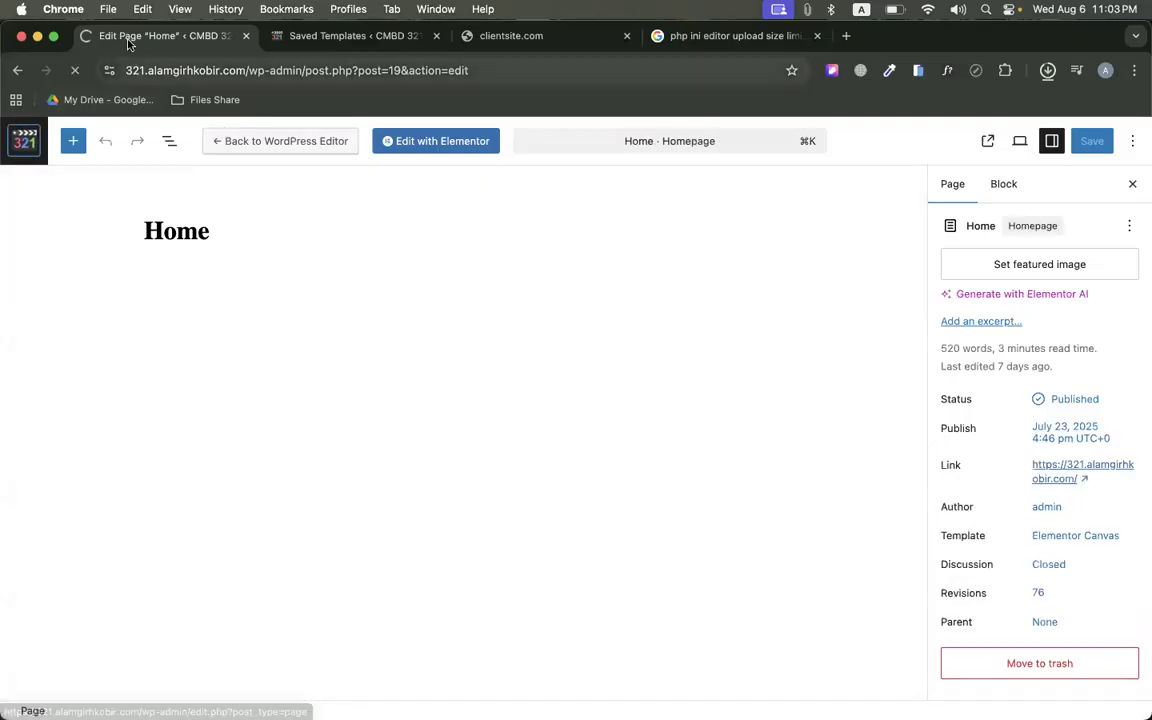
left_click(232, 170)
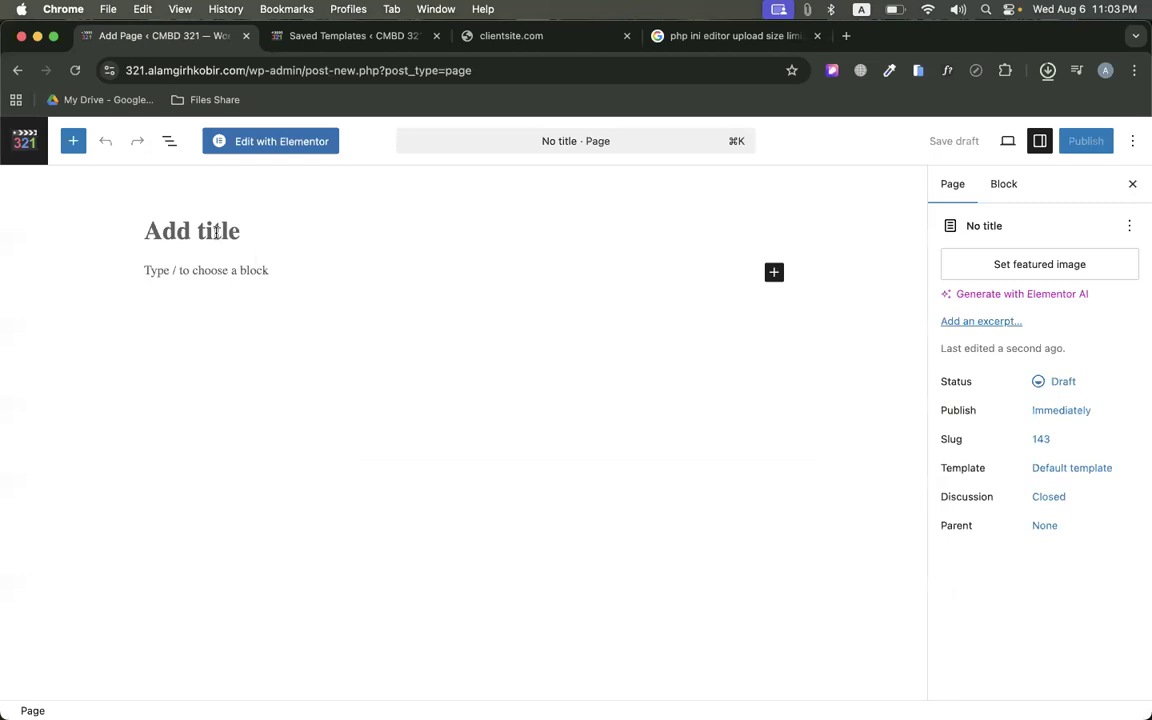
left_click(216, 232)
type("New Page")
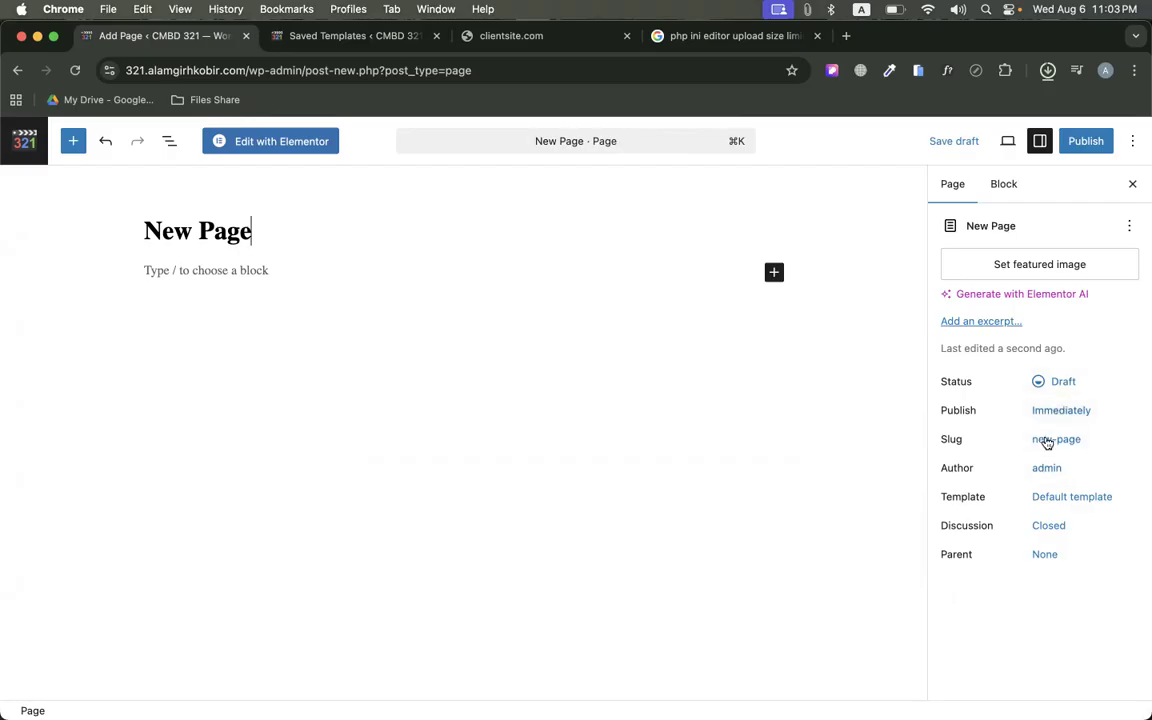
Assign the Elementor Full Width template to the new page and publish it
left_click(1043, 497)
left_click(815, 601)
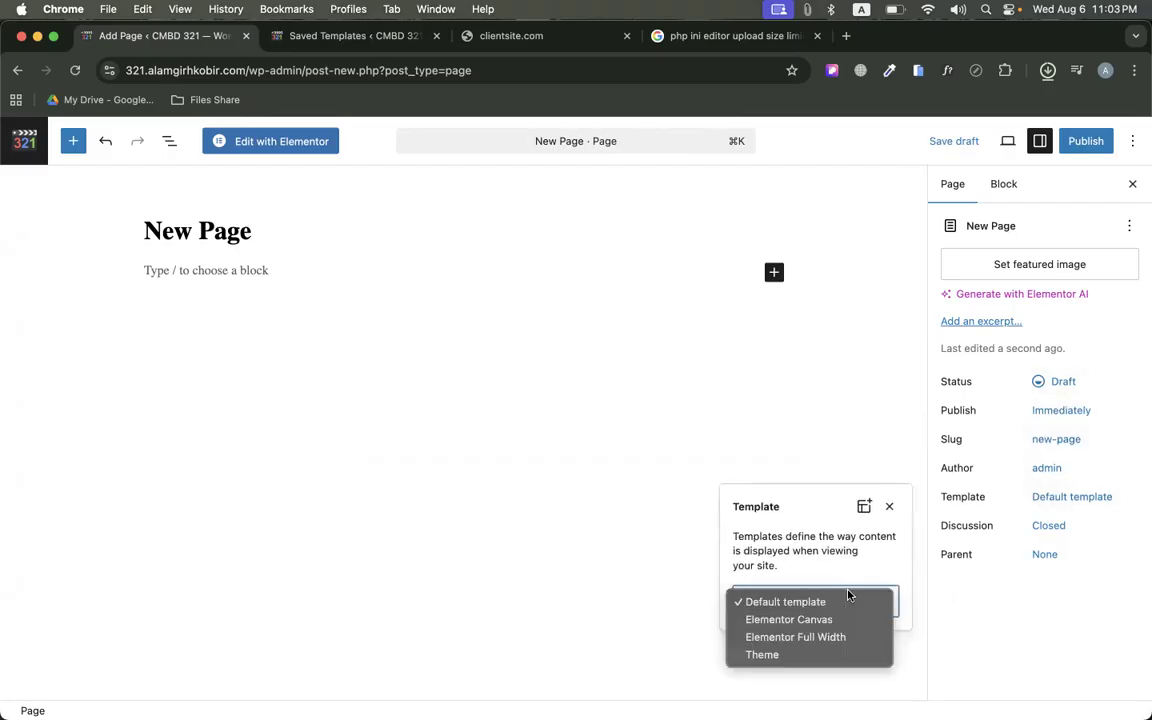
left_click(828, 636)
left_click(1108, 140)
left_click(1098, 142)
Open New Page with Elementor and set its page layout to Elementor Canvas
left_click(306, 141)
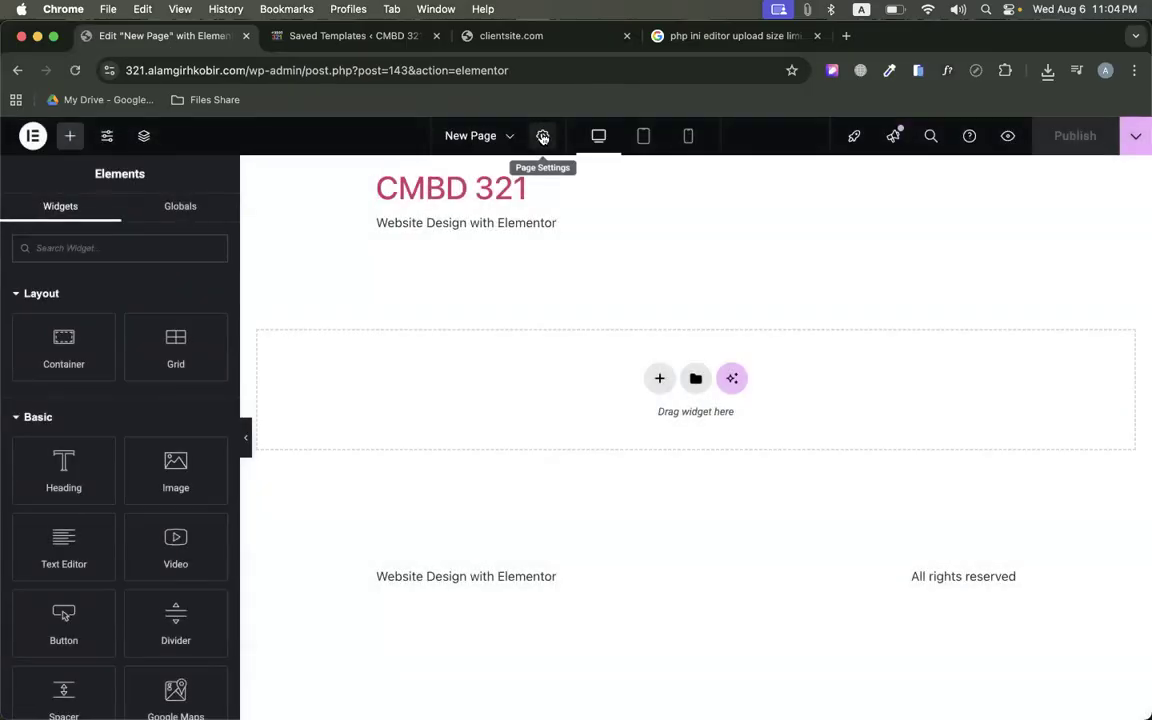
left_click(543, 136)
scroll(120, 500, "down", 3)
left_click(165, 660)
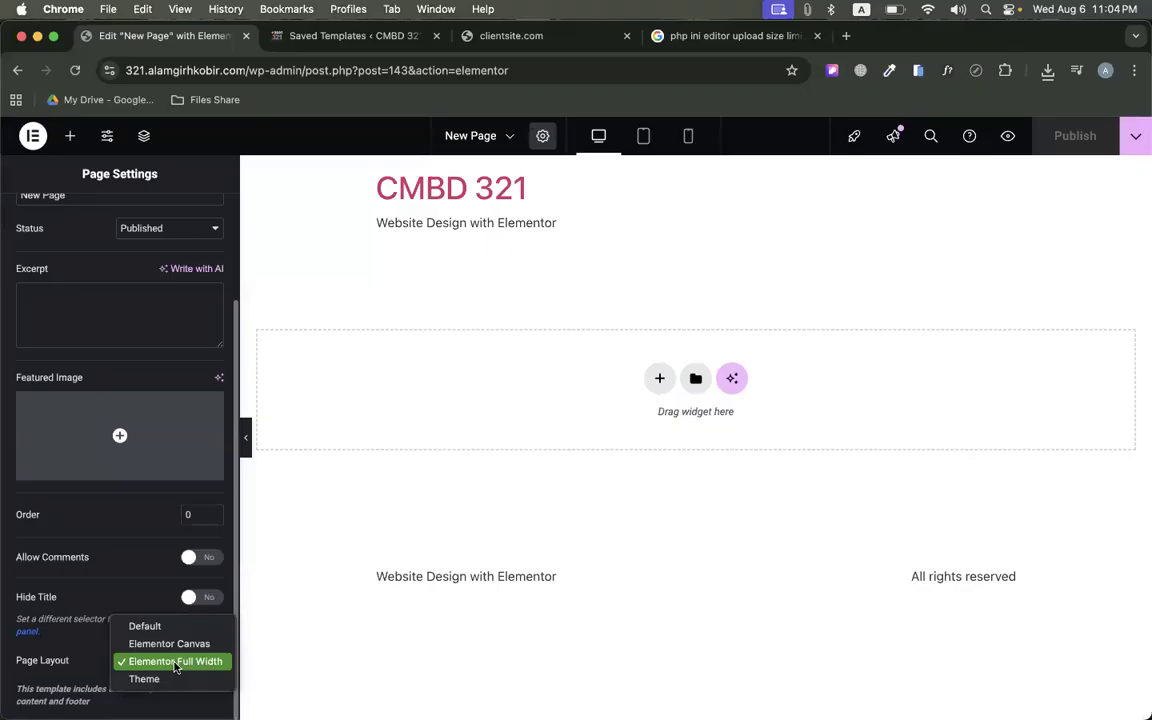
left_click(160, 641)
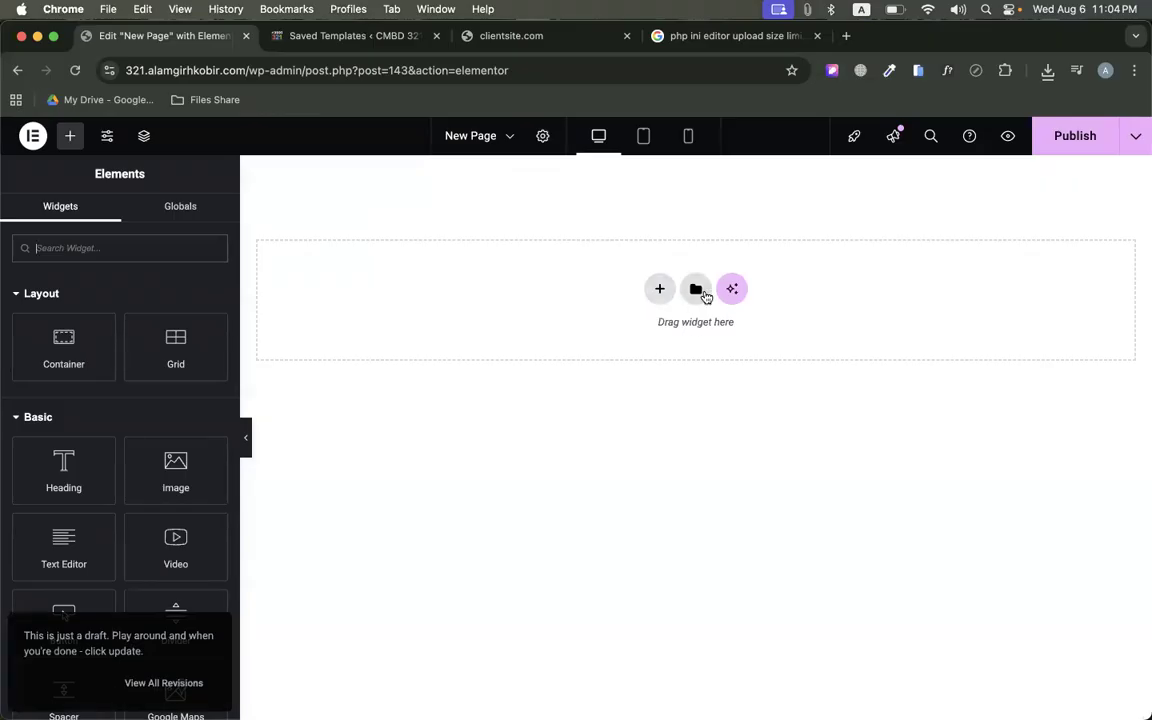
Import elementor-139-2025-08-06.json from the Downloads folder into the Elementor template library
left_click(696, 290)
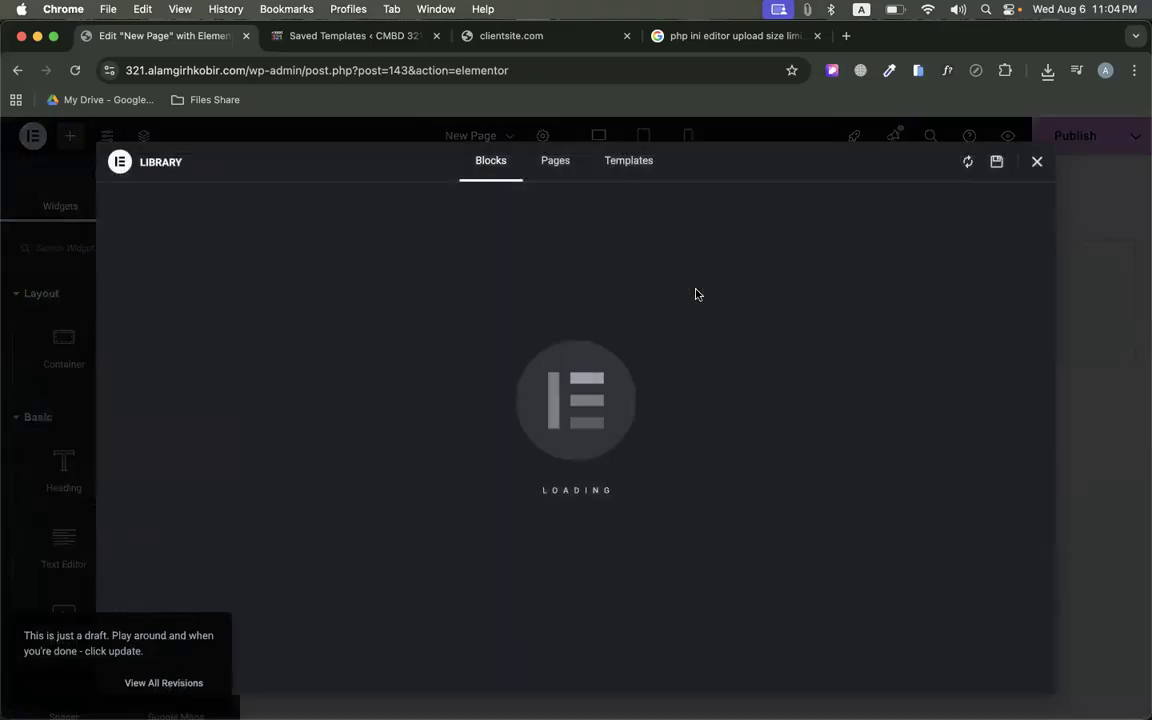
left_click(646, 164)
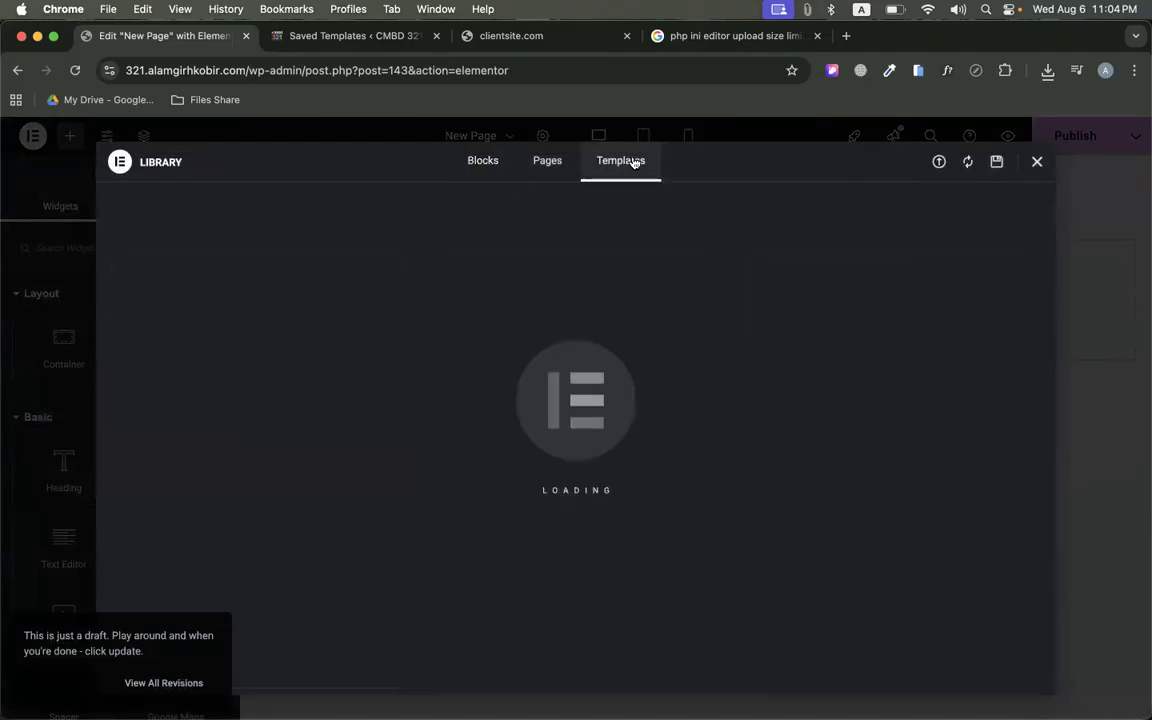
left_click(939, 163)
left_click(600, 494)
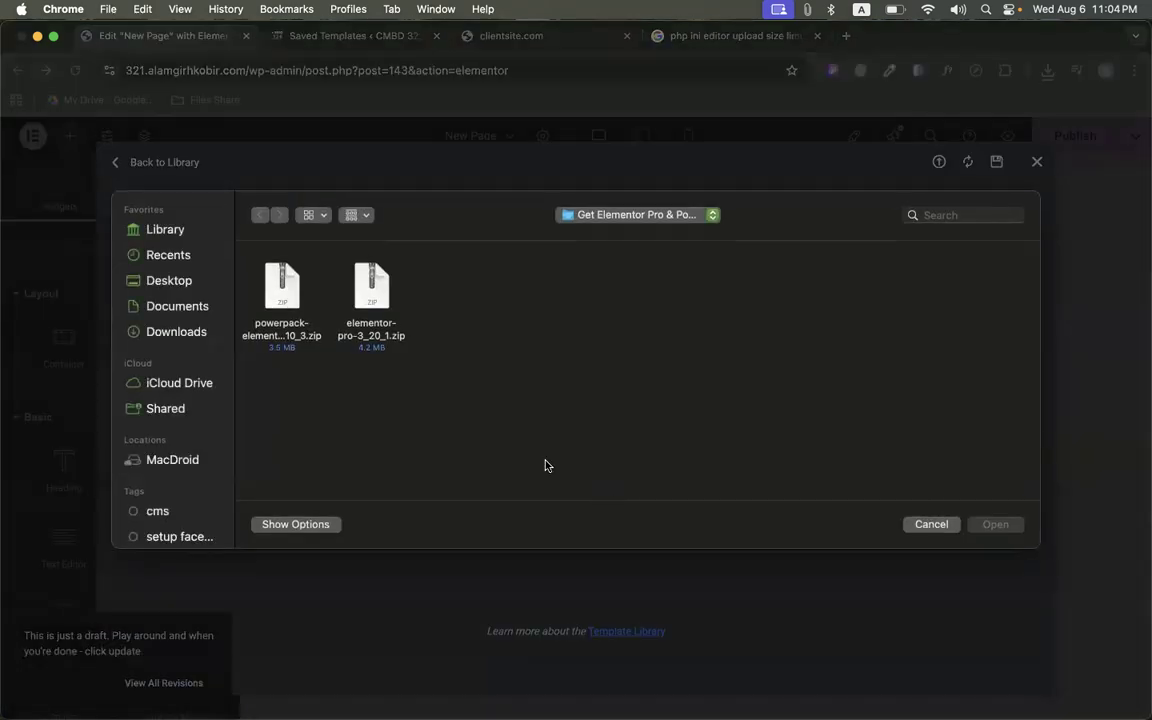
left_click(212, 332)
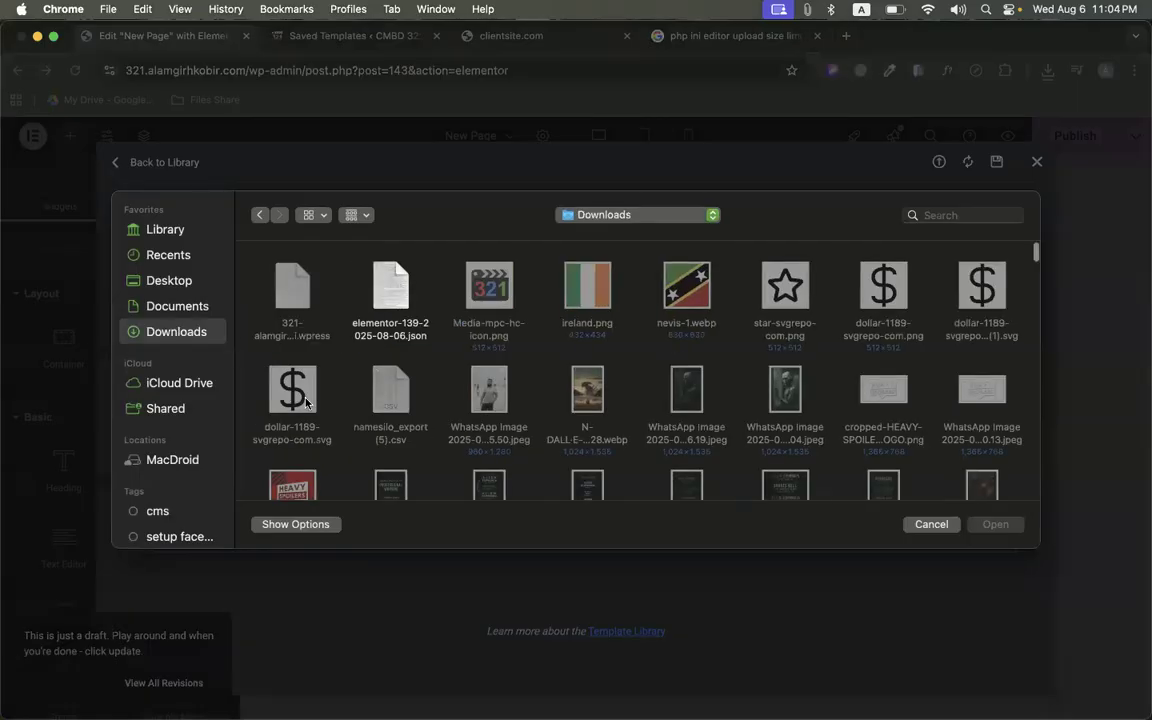
left_click(387, 285)
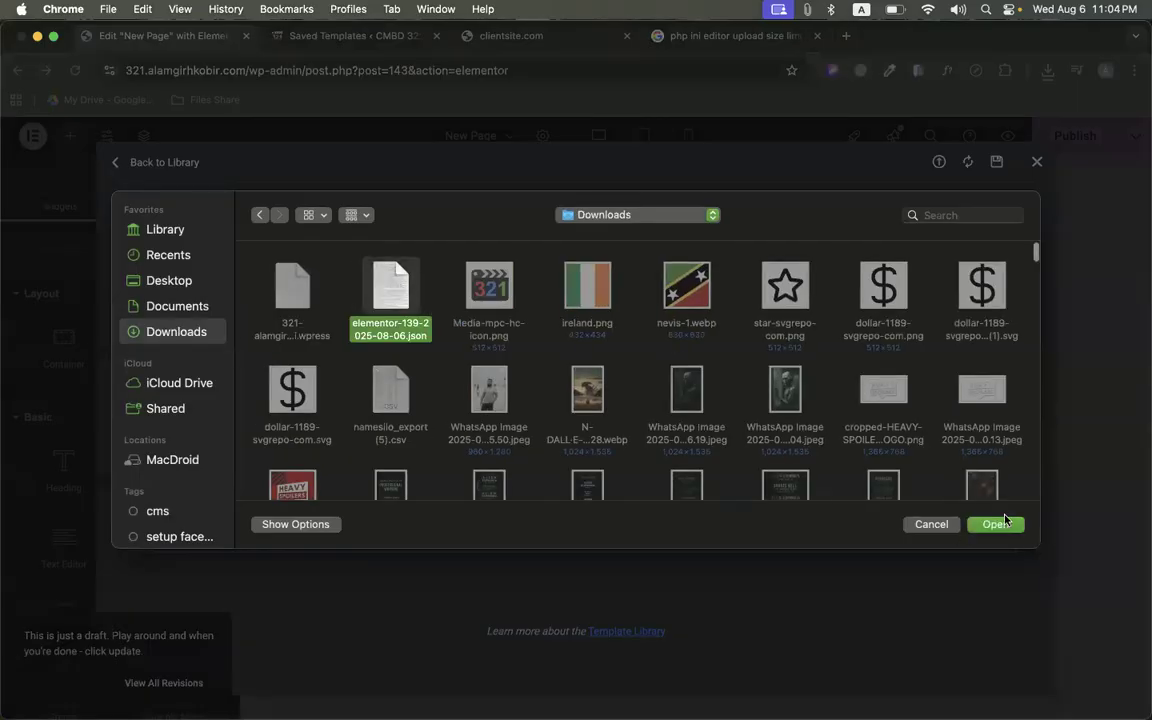
left_click(996, 524)
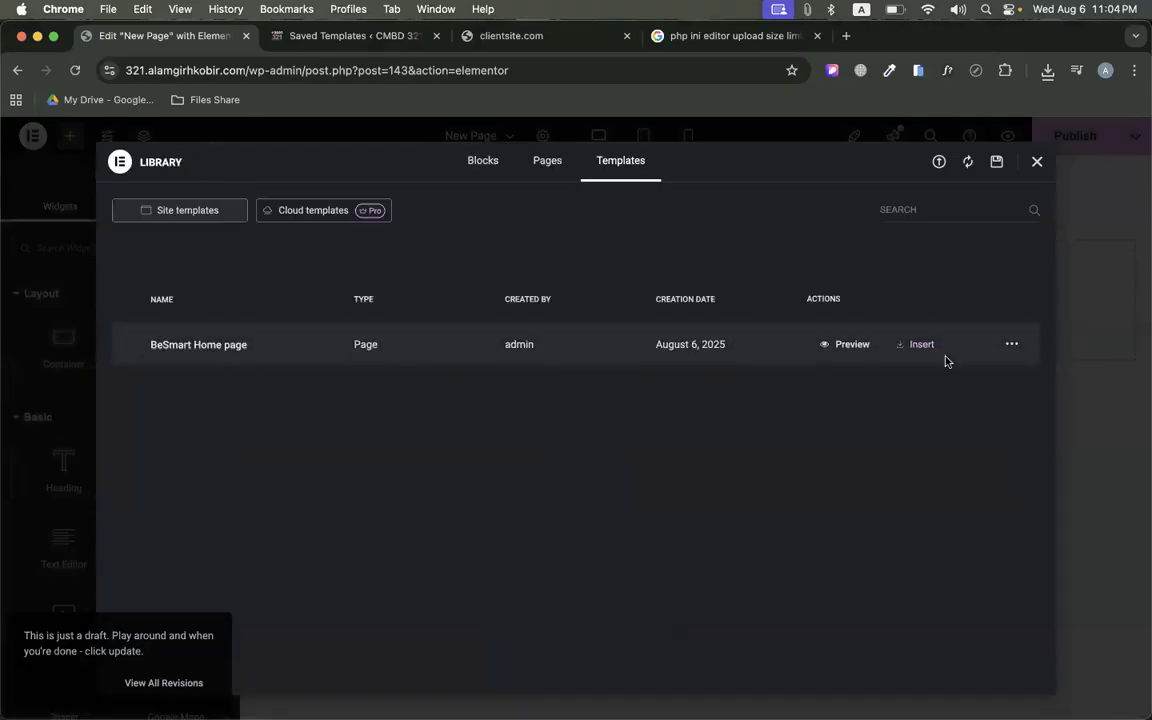
Insert the BeSmart Home page template into New Page without applying the template's page settings
left_click(920, 346)
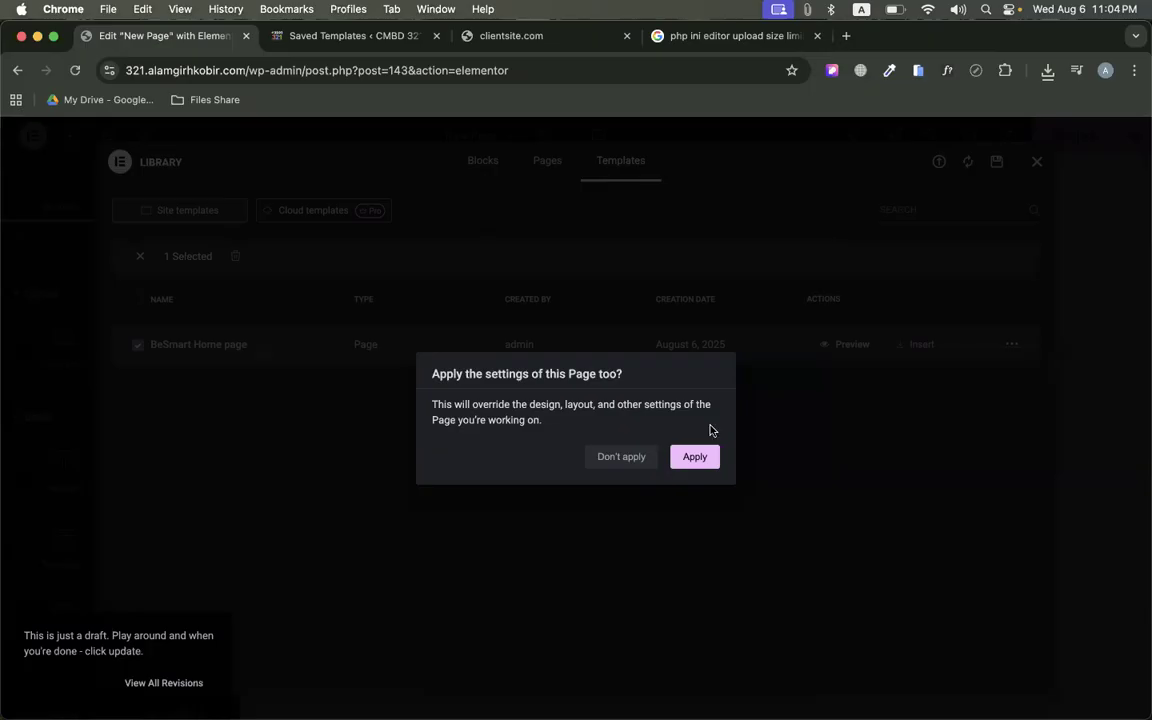
left_click(618, 456)
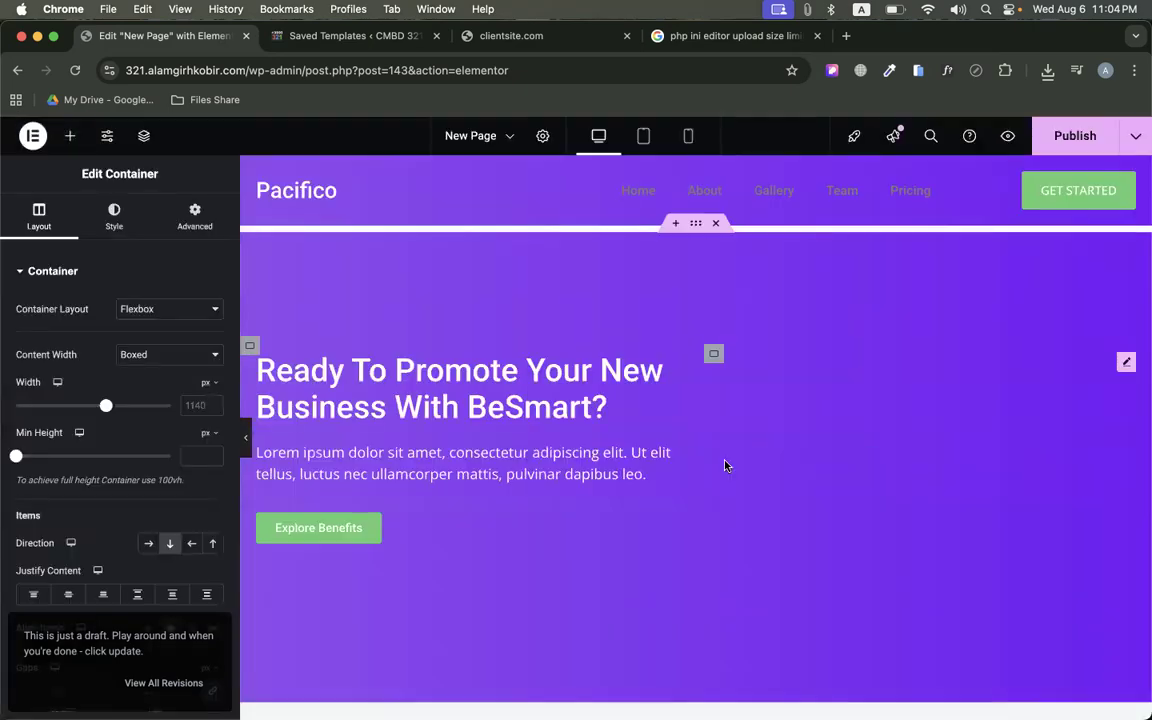
Examine the inserted template's sections on New Page, from the hero area down to the team and testimonial sections
scroll(815, 390, "down", 20)
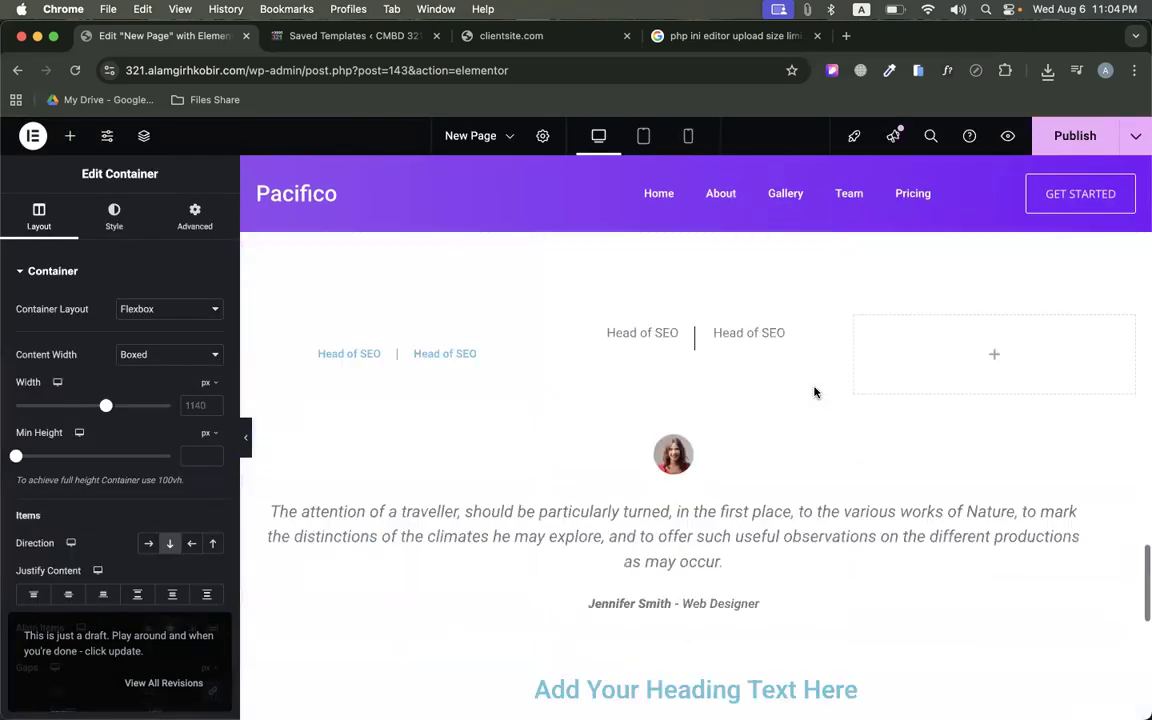
scroll(698, 487, "up", 10)
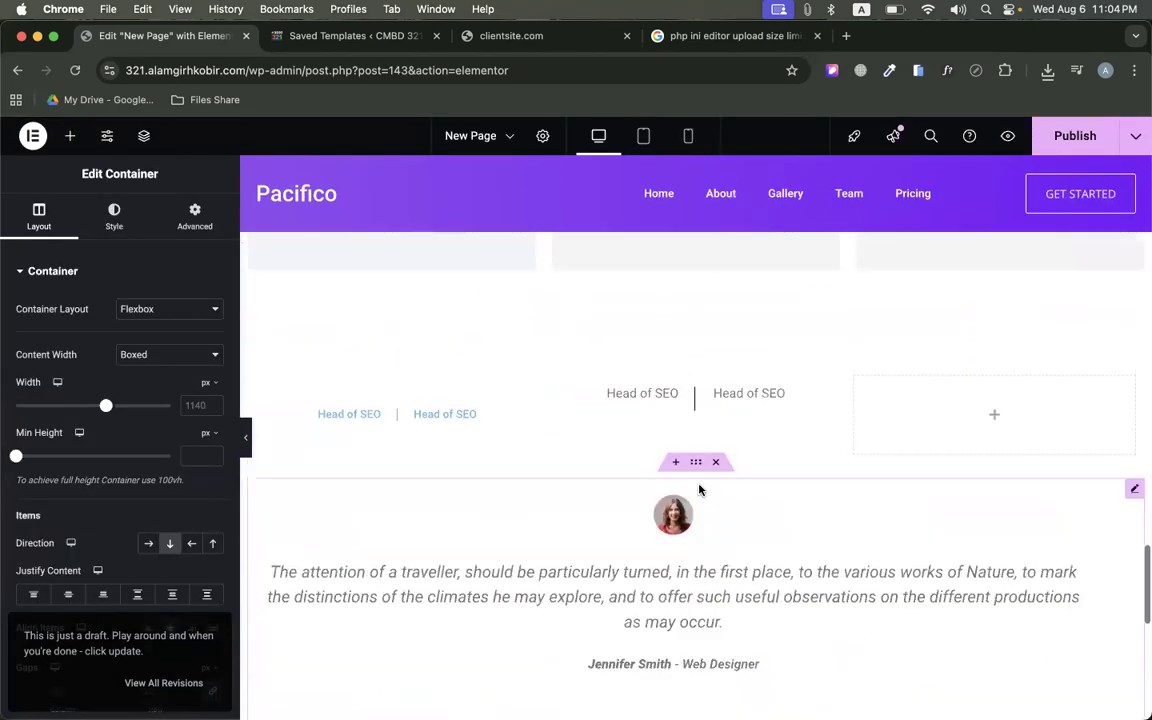
scroll(698, 489, "down", 15)
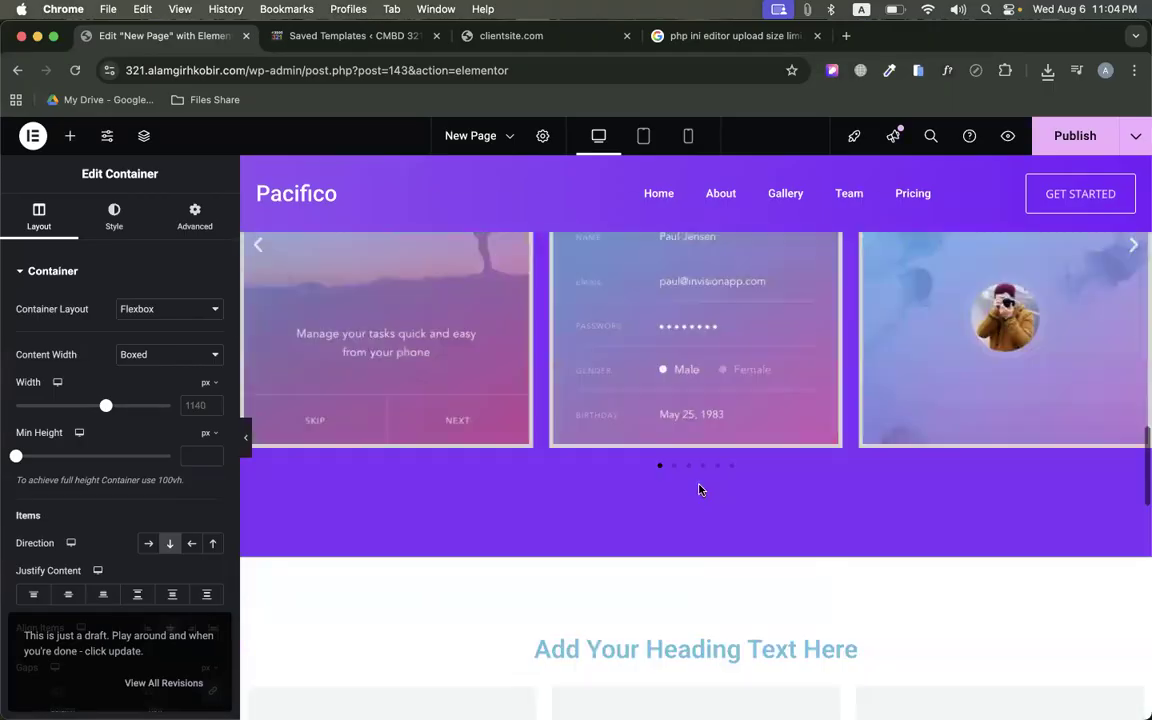
scroll(700, 489, "up", 8)
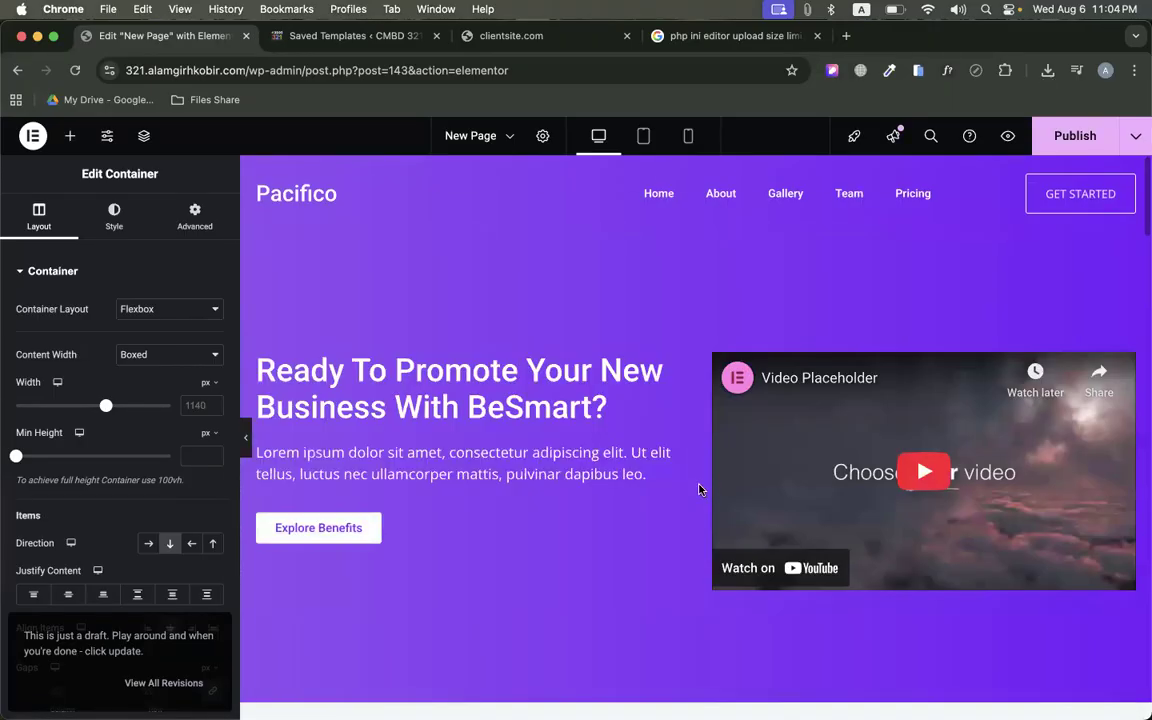
scroll(700, 330, "down", 5)
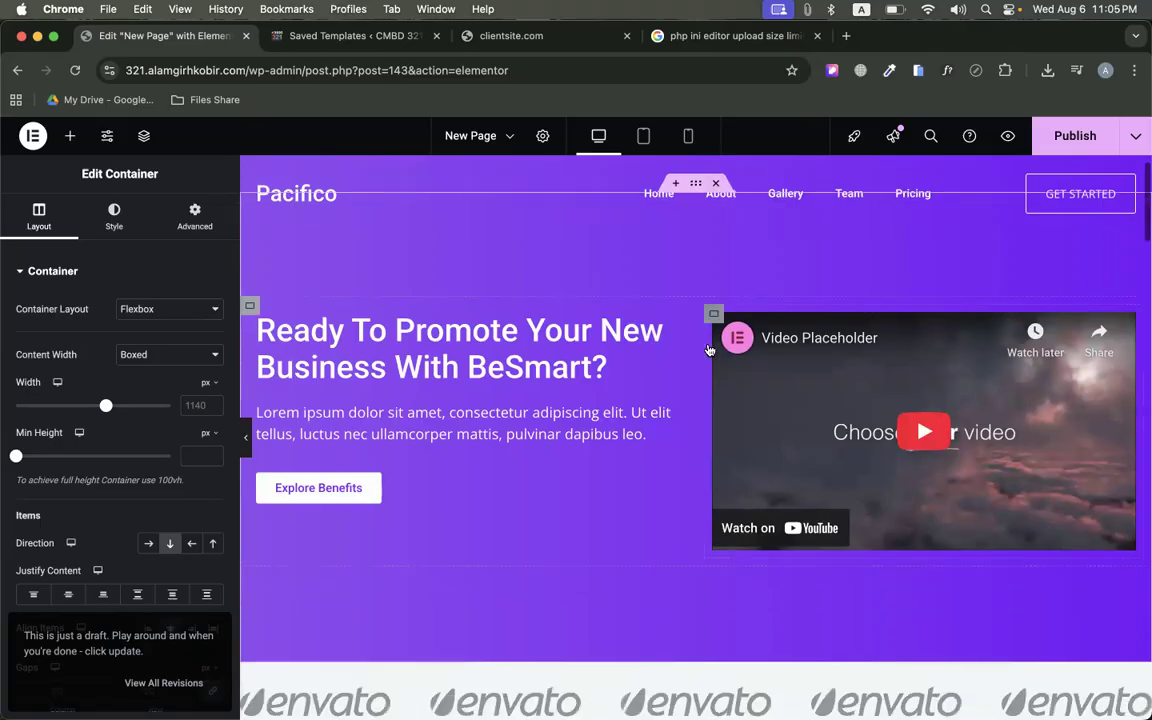
scroll(708, 348, "down", 3)
scroll(708, 348, "up", 6)
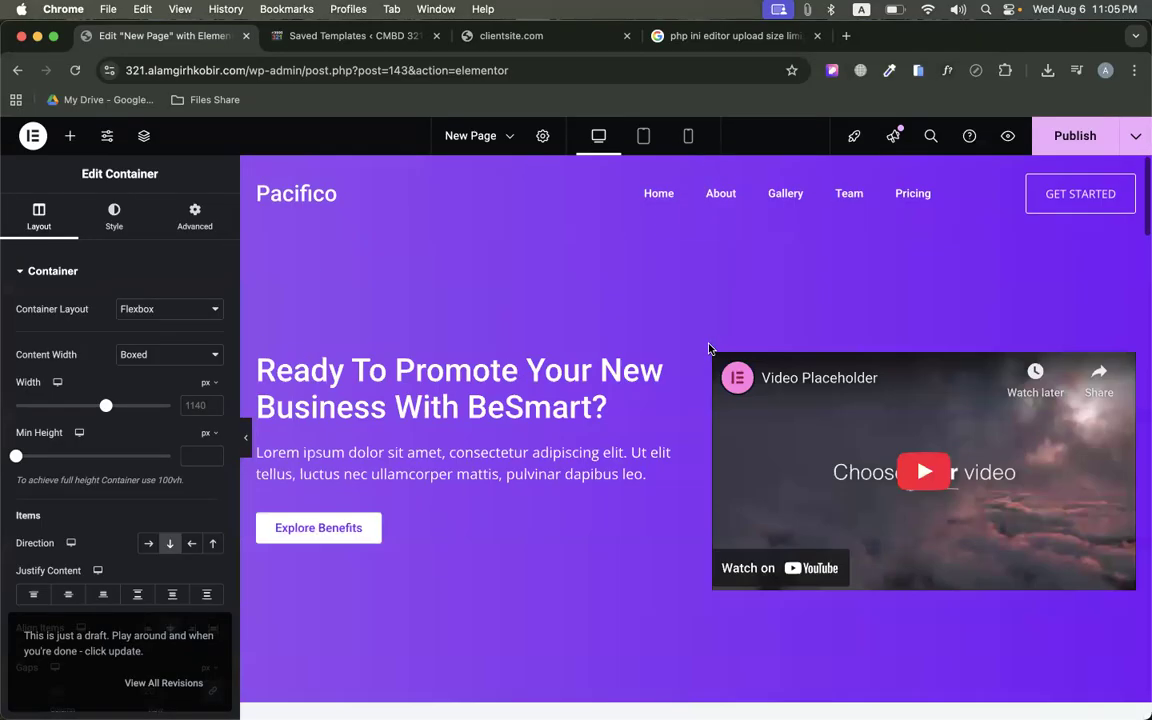
scroll(696, 336, "down", 1)
scroll(442, 345, "up", 2)
Load the Pacifico demo page in the clientsite.com tab, place that tab beside the editor's, and return to the New Page editor
left_click(511, 35)
left_click(411, 69)
type("pac")
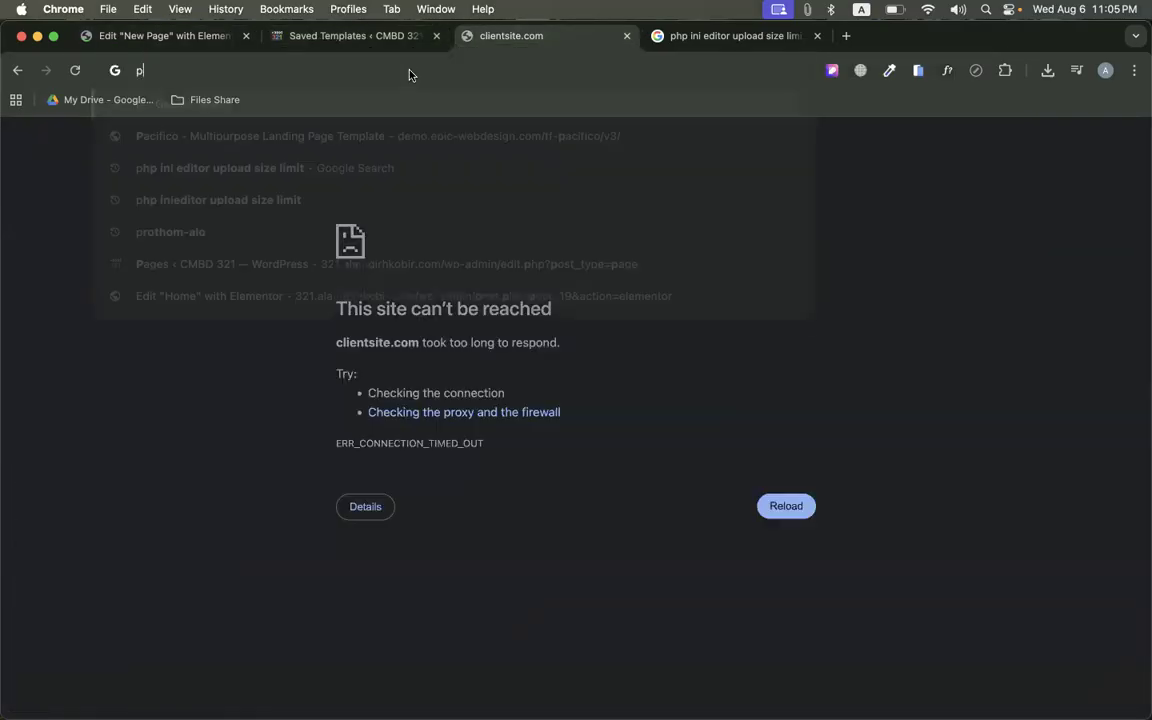
type("i")
key("Return")
left_click_drag(504, 40, 318, 35)
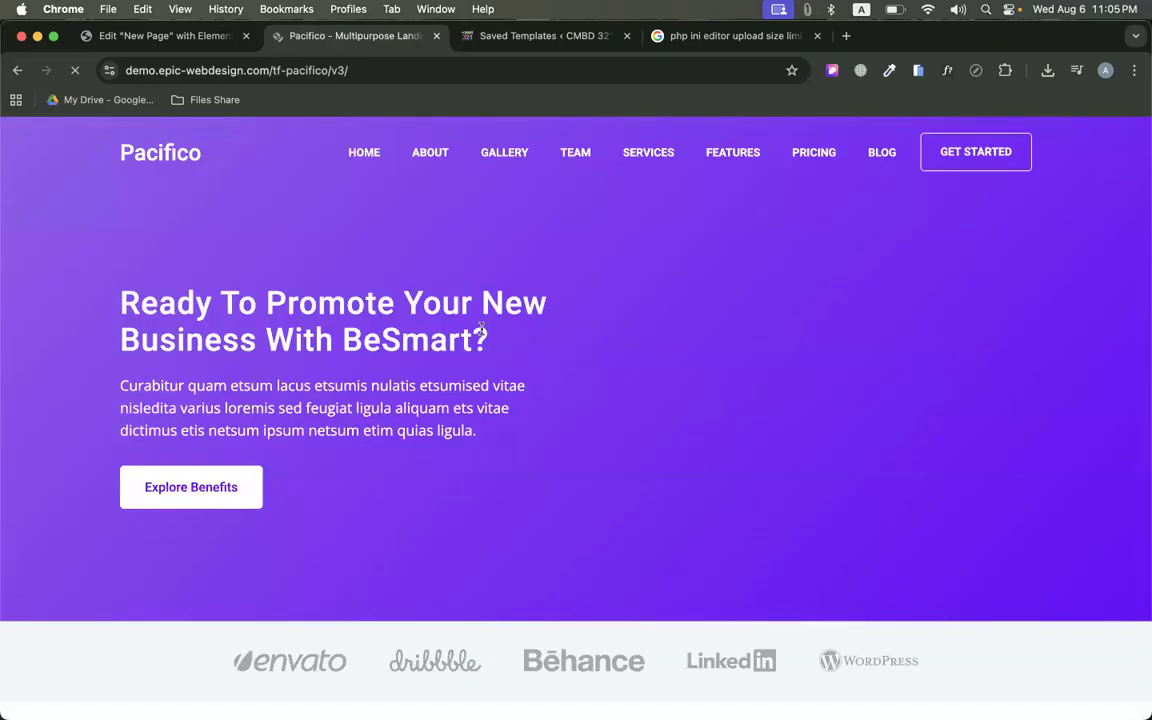
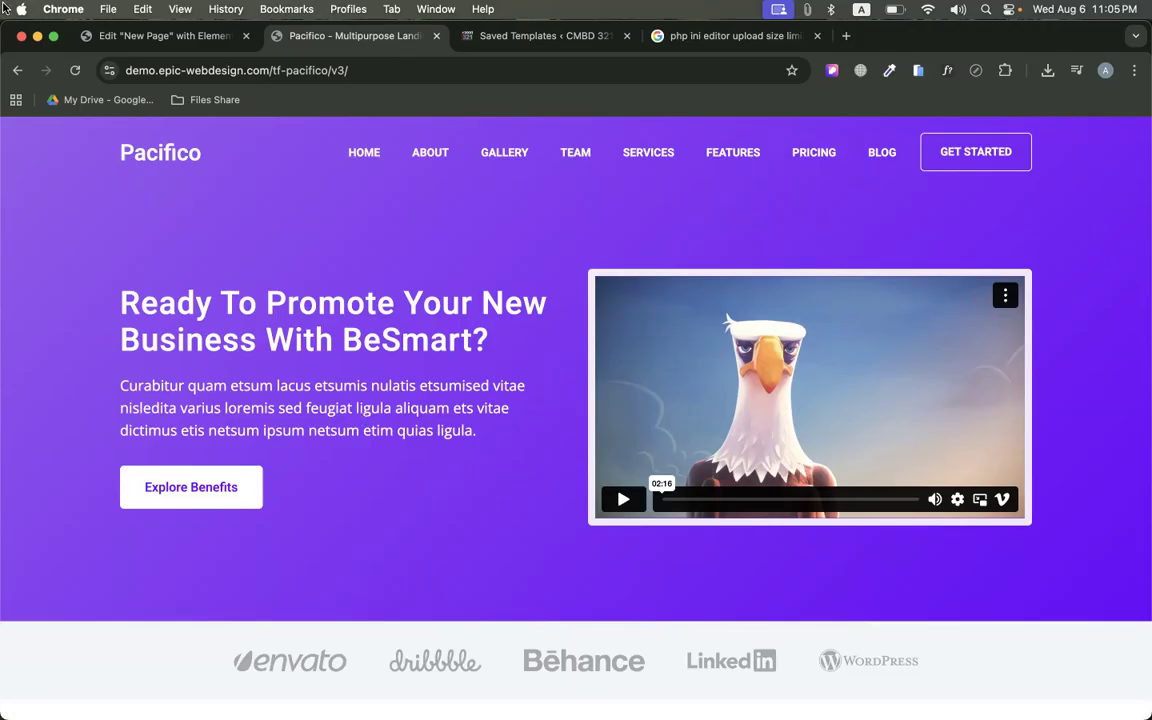
left_click(123, 36)
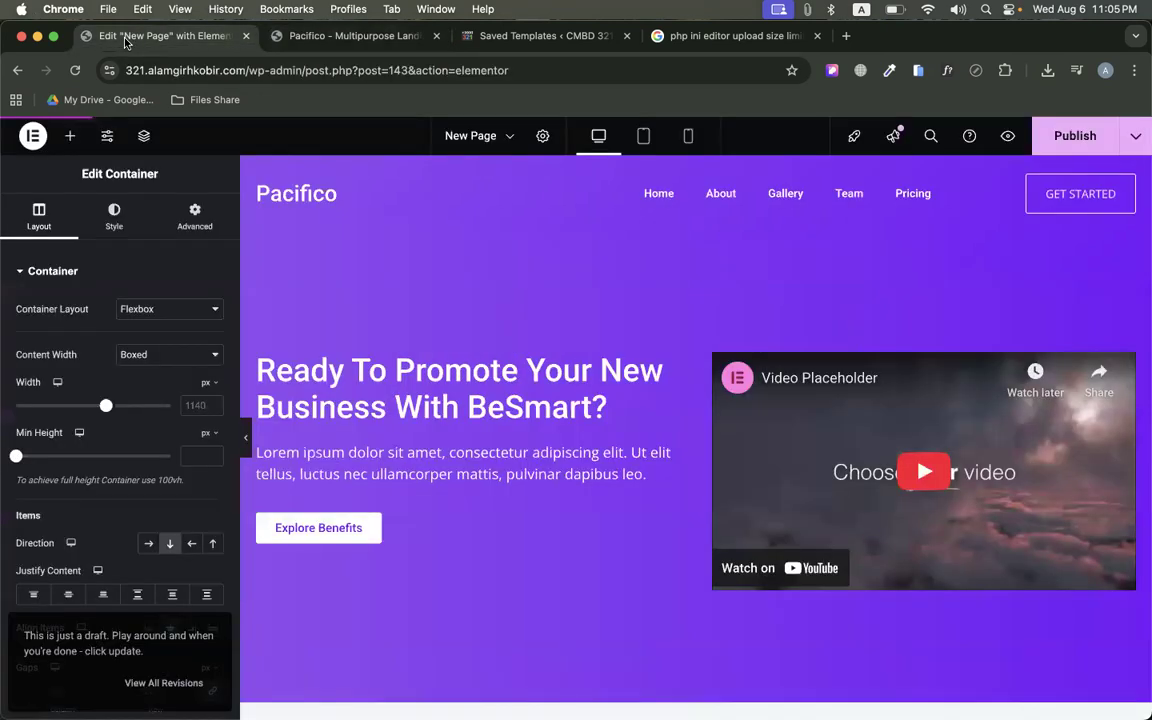
left_click(34, 140)
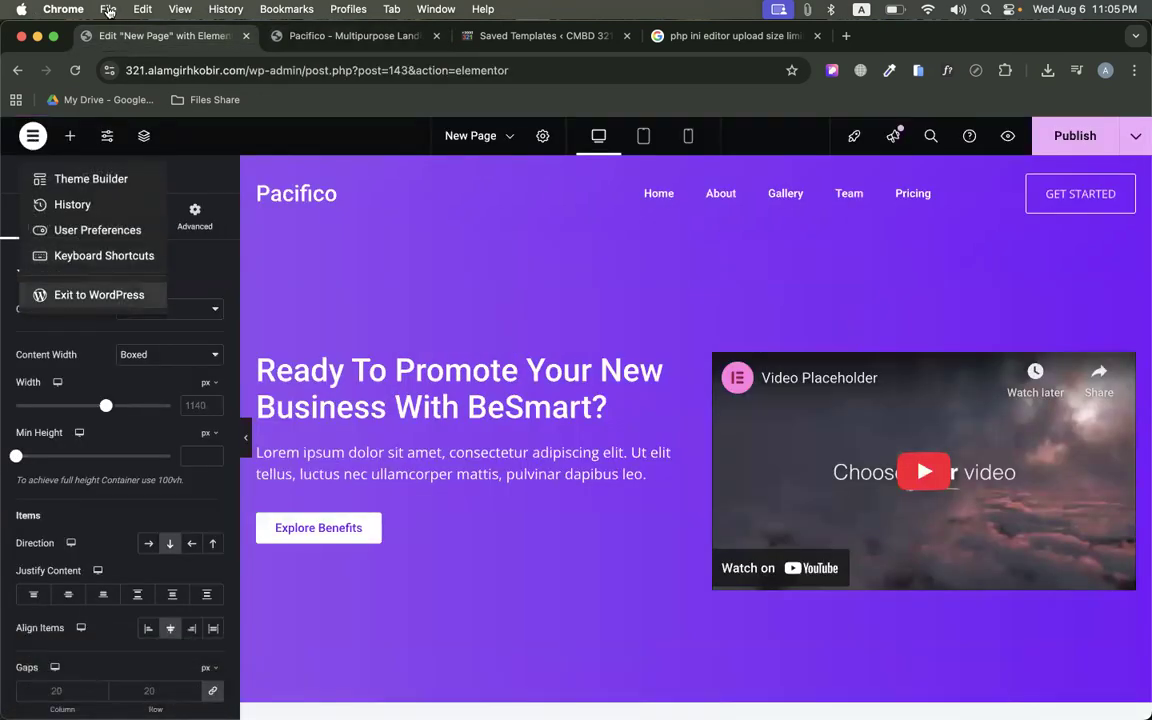
left_click(99, 294)
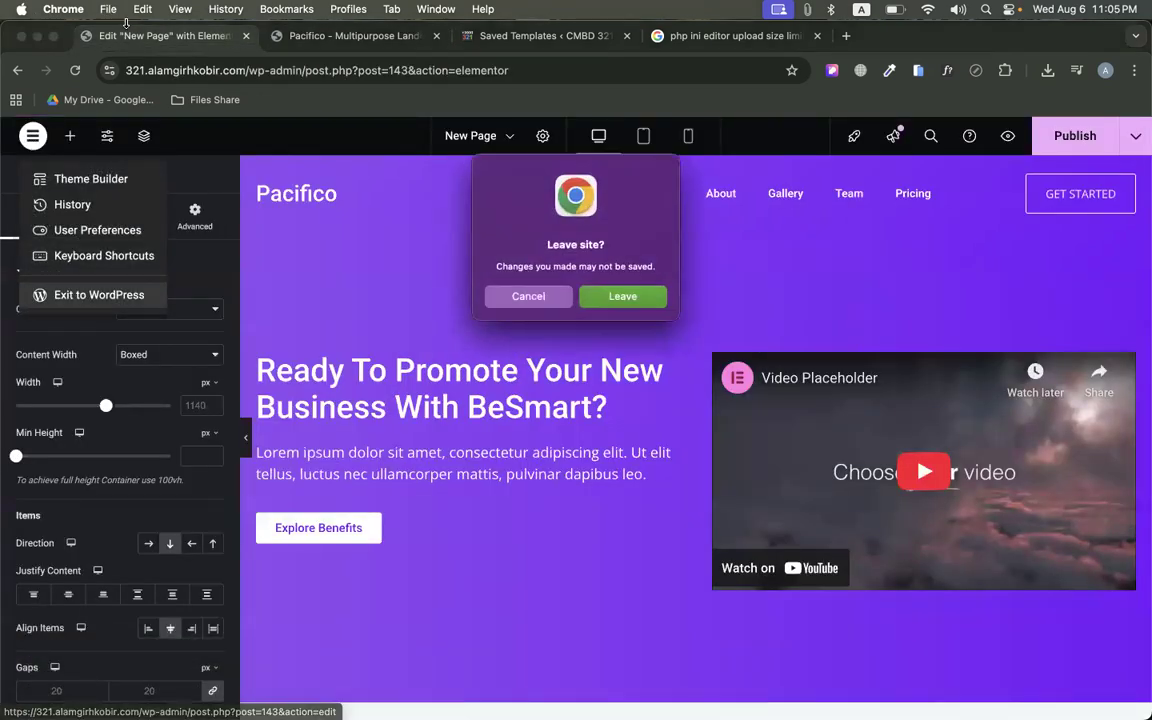
left_click(530, 297)
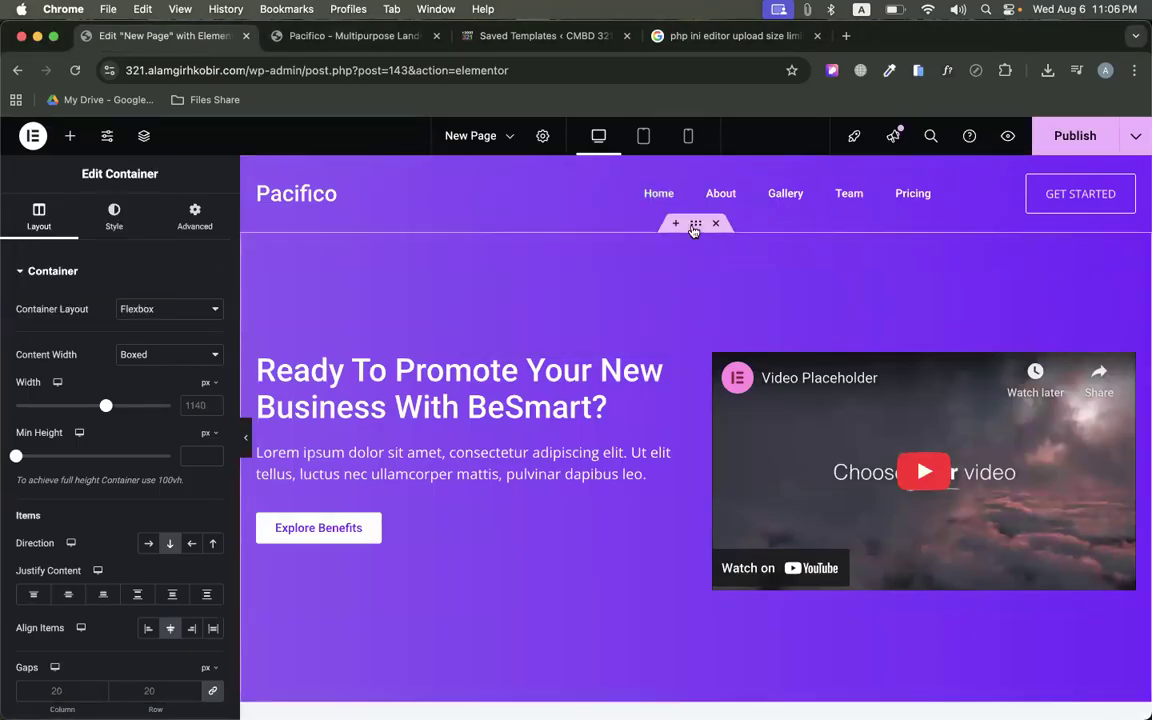
Recolour the hero container's background gradient, setting the first color to near-black #120D1A and the second color to blue #4B7EF1
left_click(114, 215)
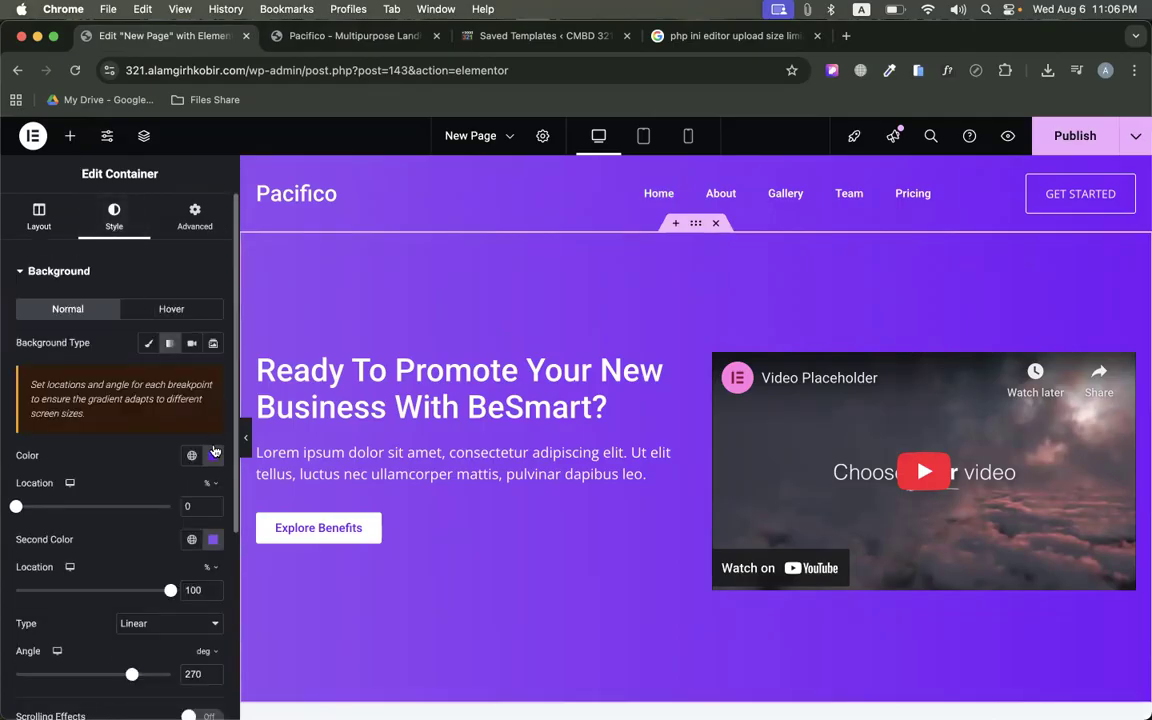
left_click(213, 455)
left_click(249, 553)
left_click(215, 627)
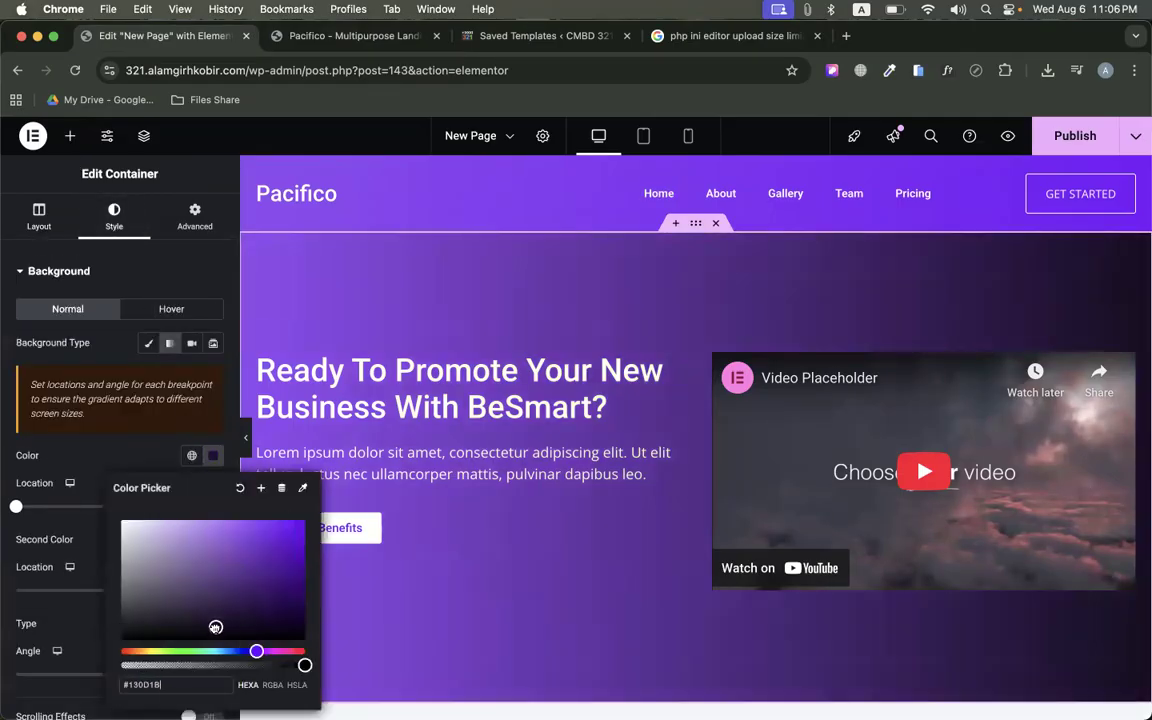
left_click(213, 540)
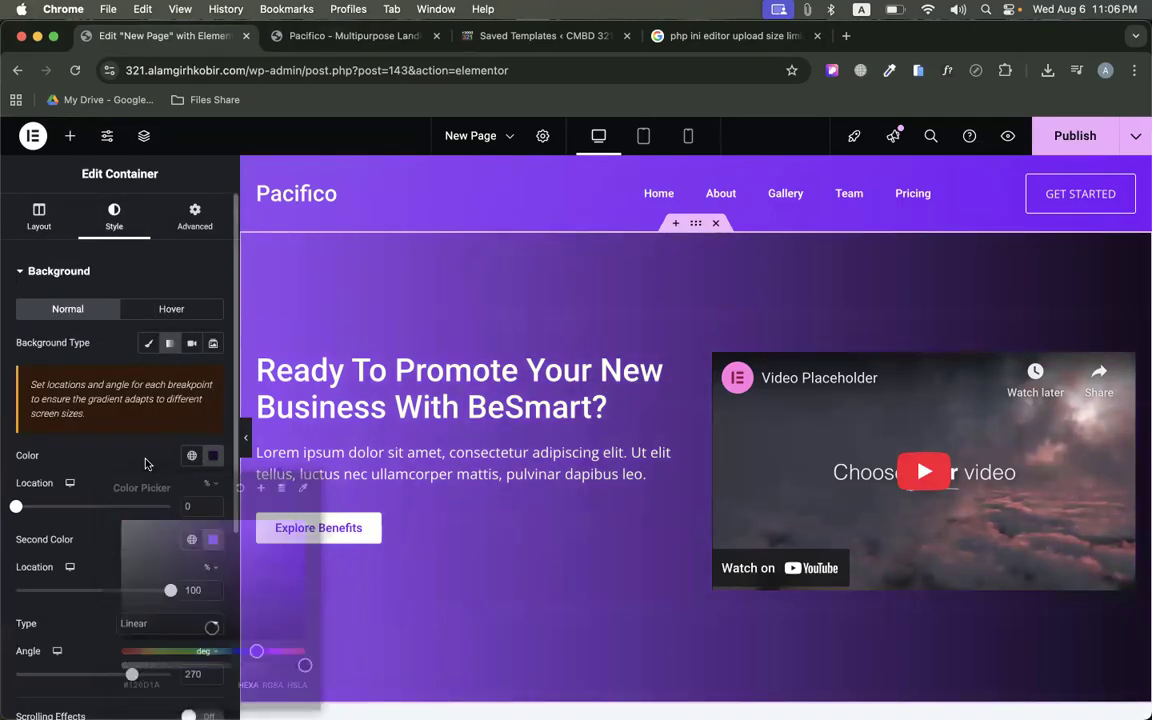
left_click(213, 540)
left_click(230, 464)
left_click_drag(233, 463, 234, 463)
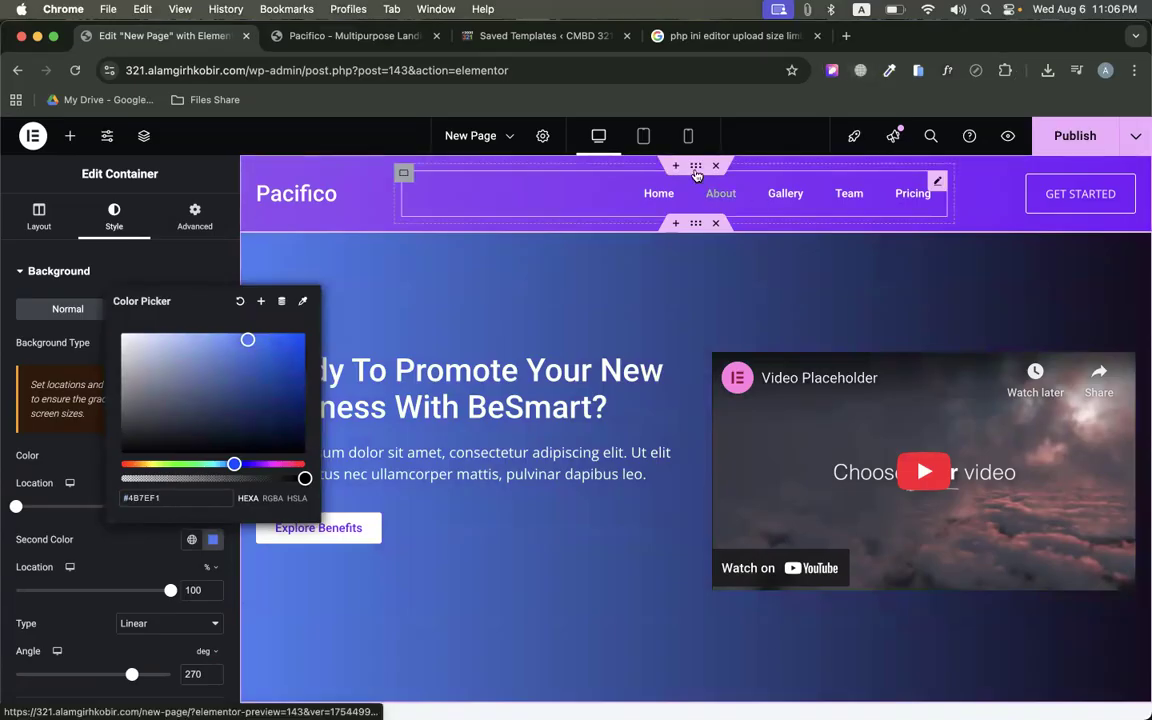
Recolour the header container's background gradient, setting the first color to near-black #0C0614 and shifting the second color's hue from purple to blue
left_click(696, 167)
left_click(114, 216)
left_click(212, 455)
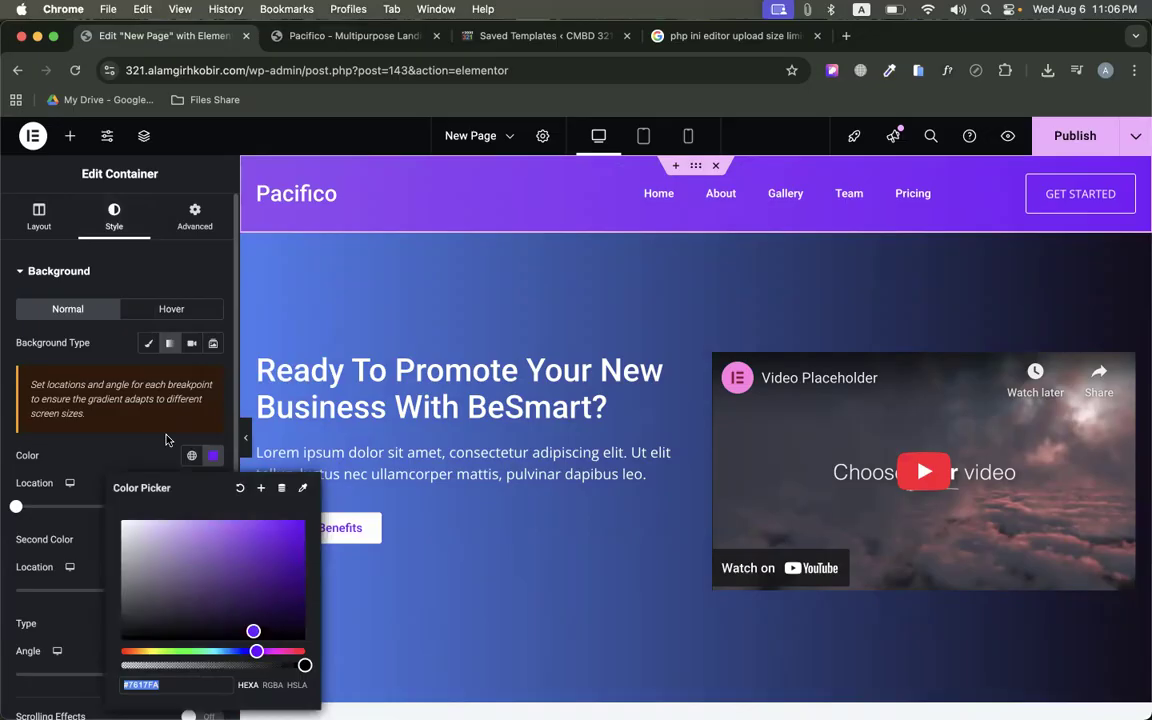
left_click(256, 630)
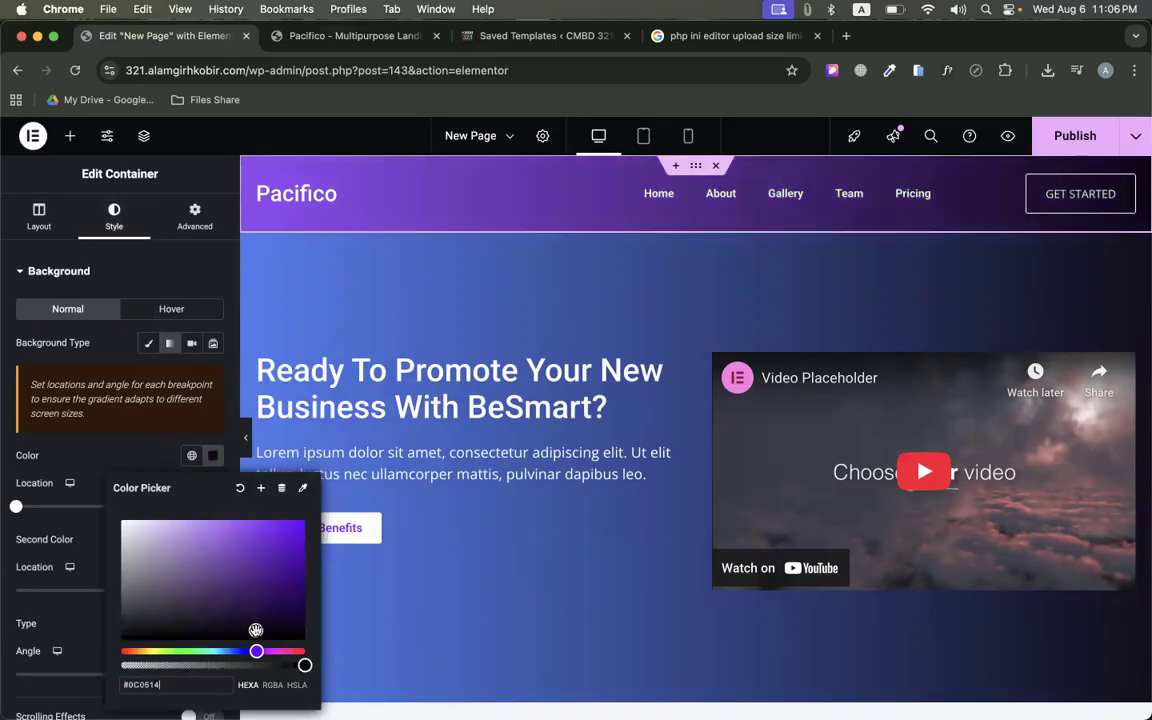
left_click(125, 476)
left_click(212, 539)
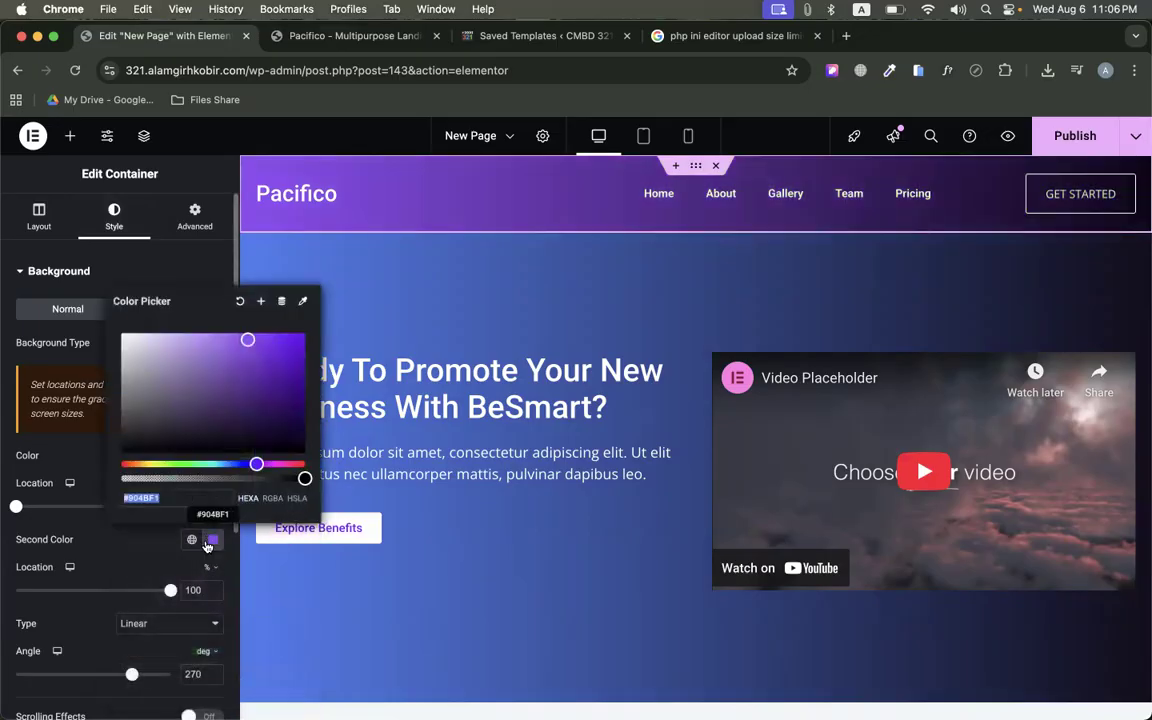
left_click_drag(236, 462, 231, 463)
Publish New Page and exit the Elementor editor to the WordPress list of all pages
left_click(1063, 140)
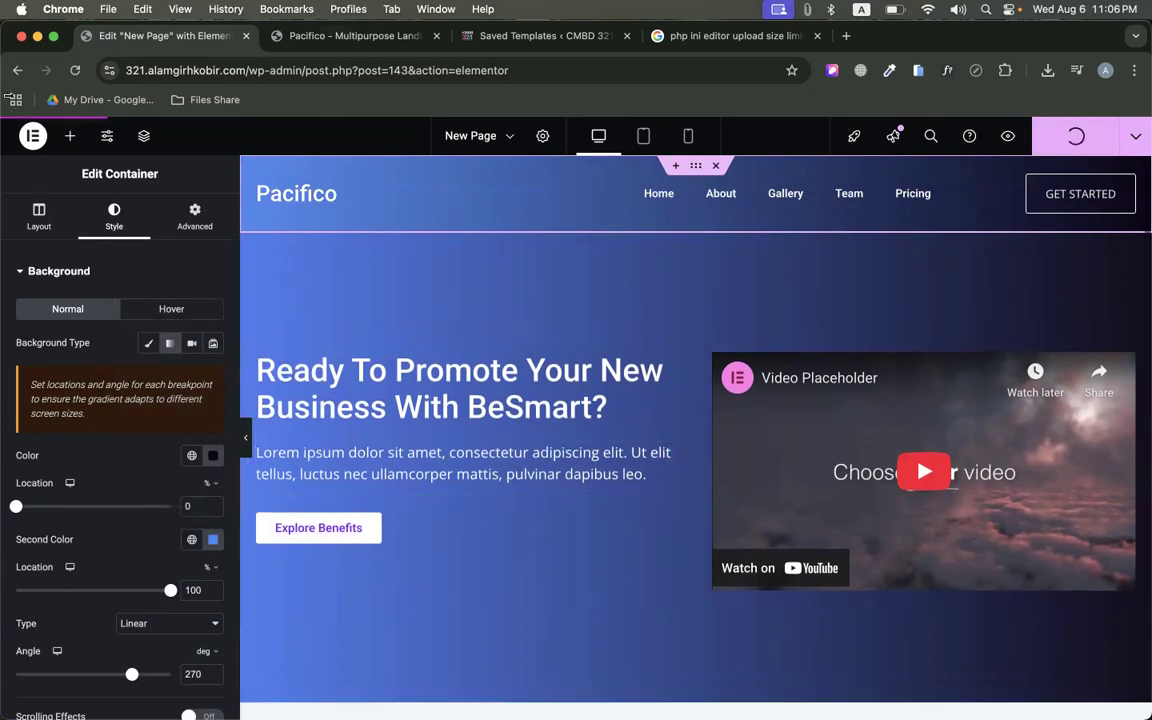
left_click(34, 137)
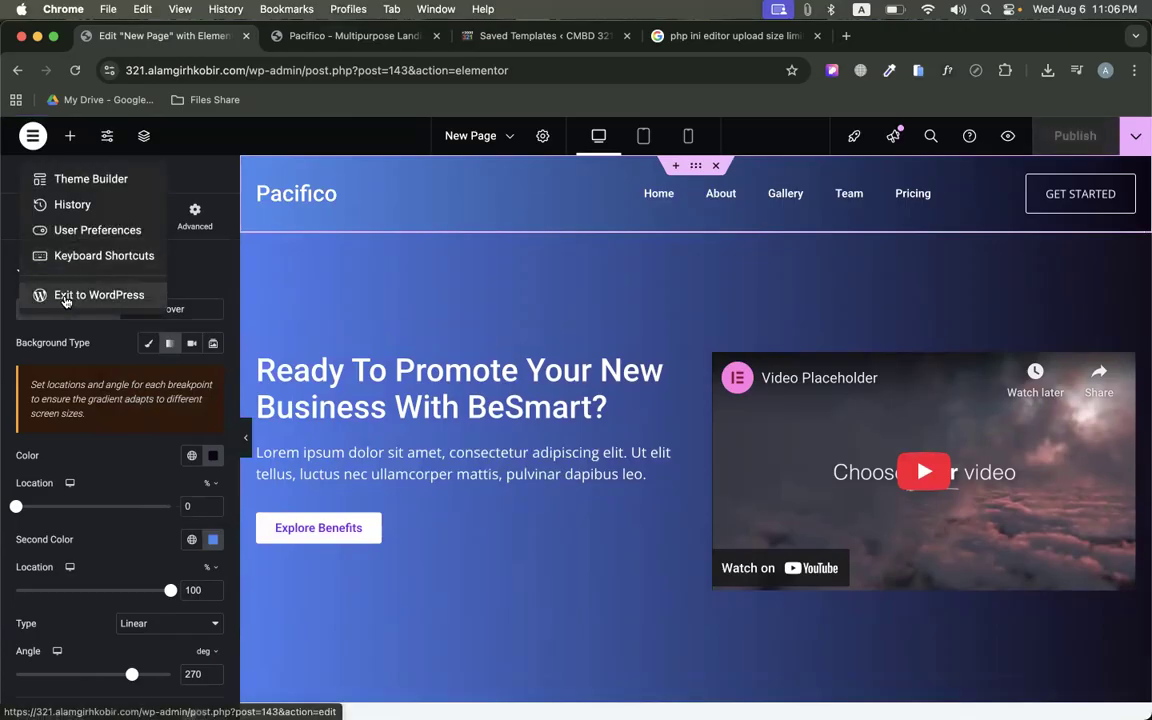
left_click(36, 291)
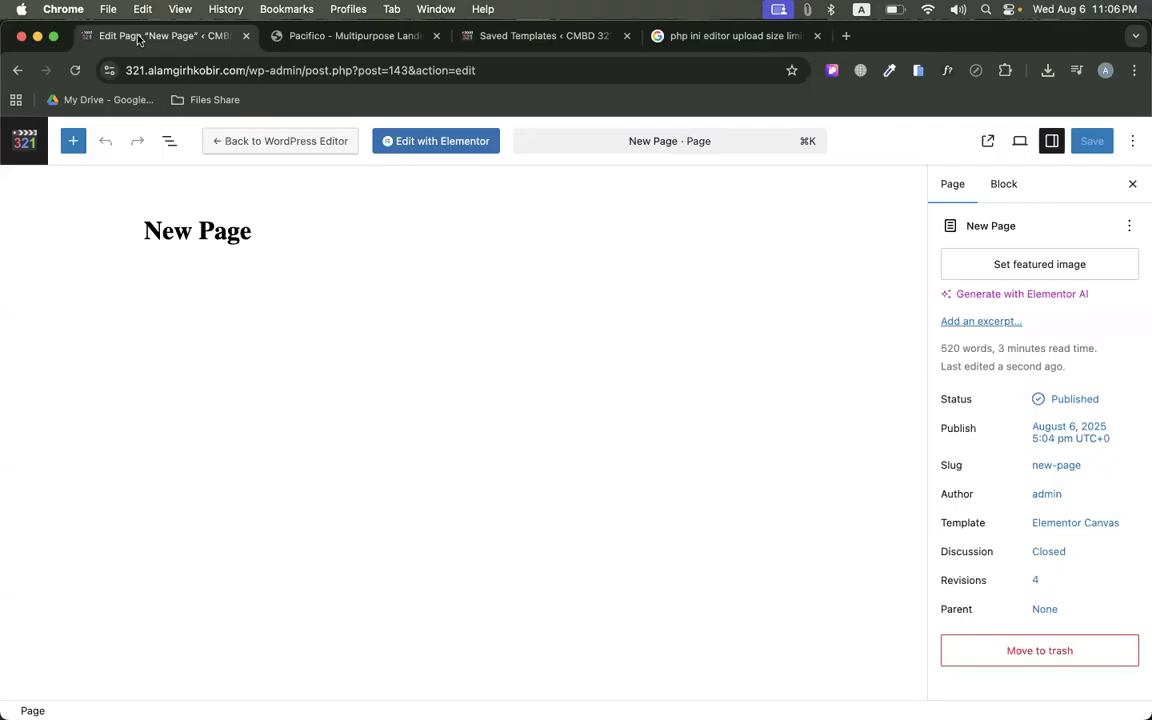
left_click(14, 138)
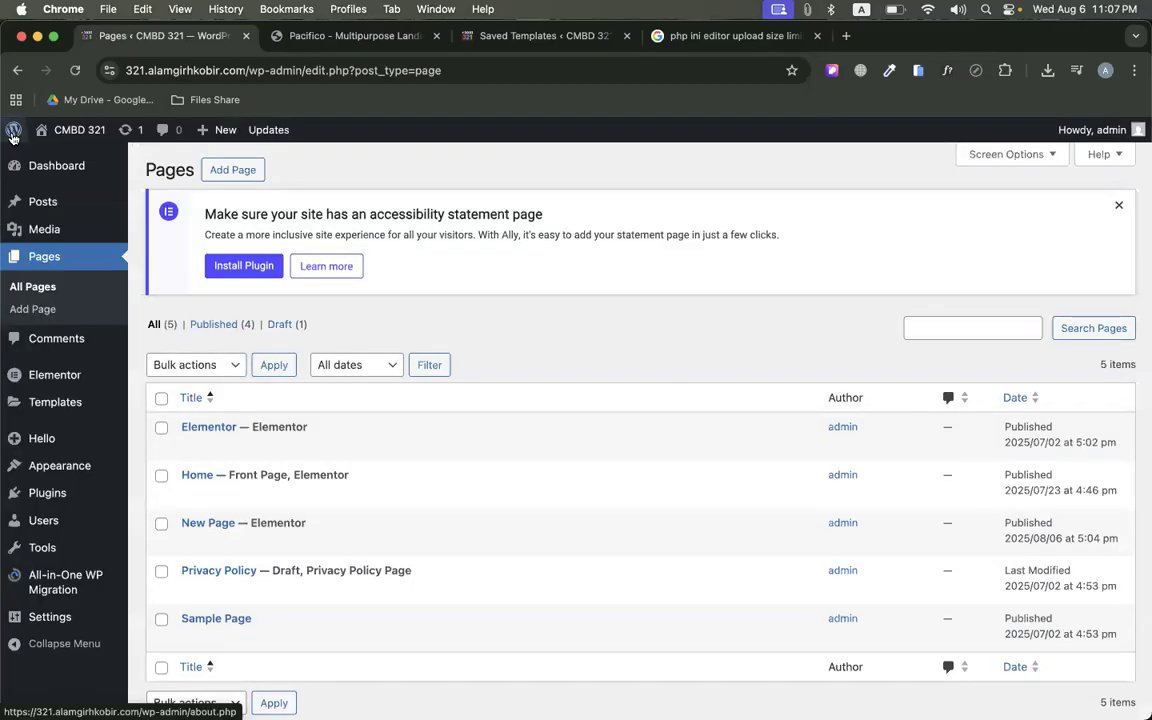
Open the Home page in the Elementor editor and switch its preview to Tablet Portrait
mouse_move(33, 160)
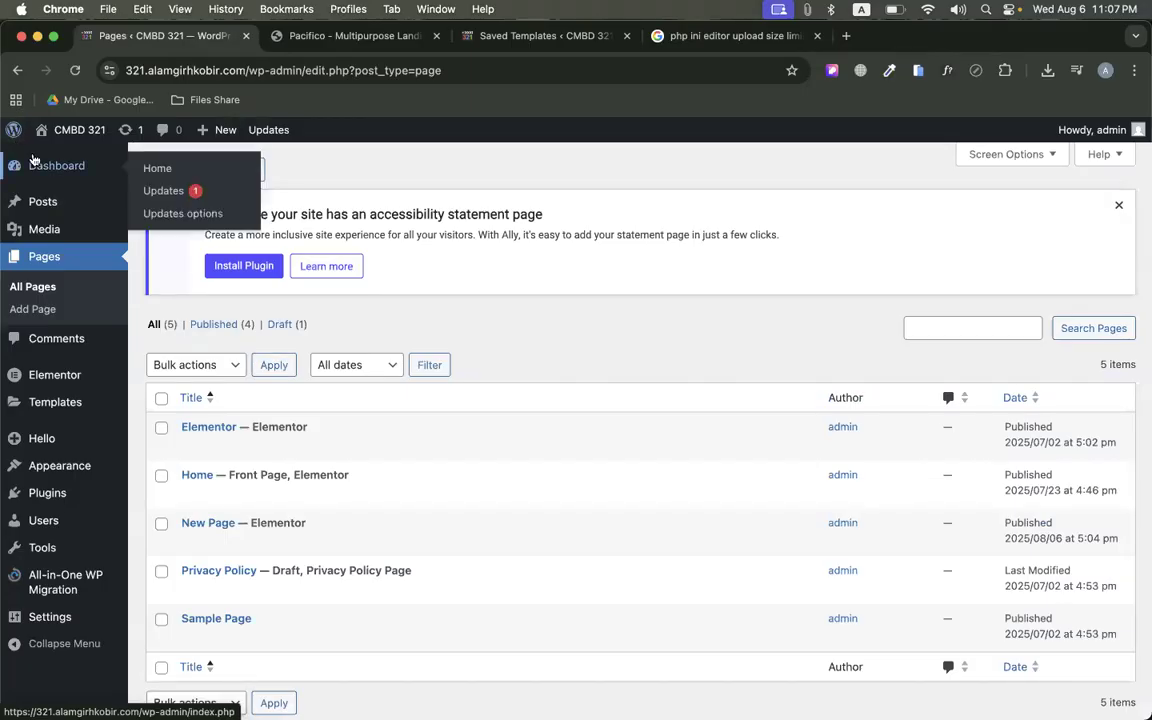
left_click(380, 494)
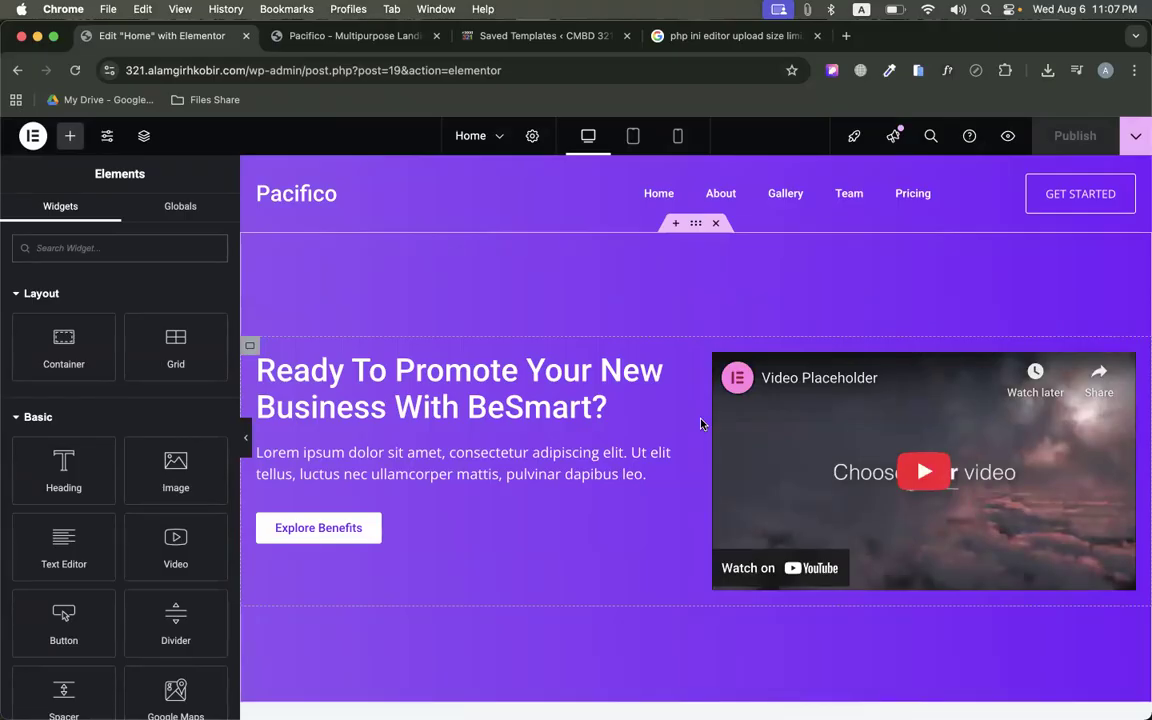
left_click(643, 136)
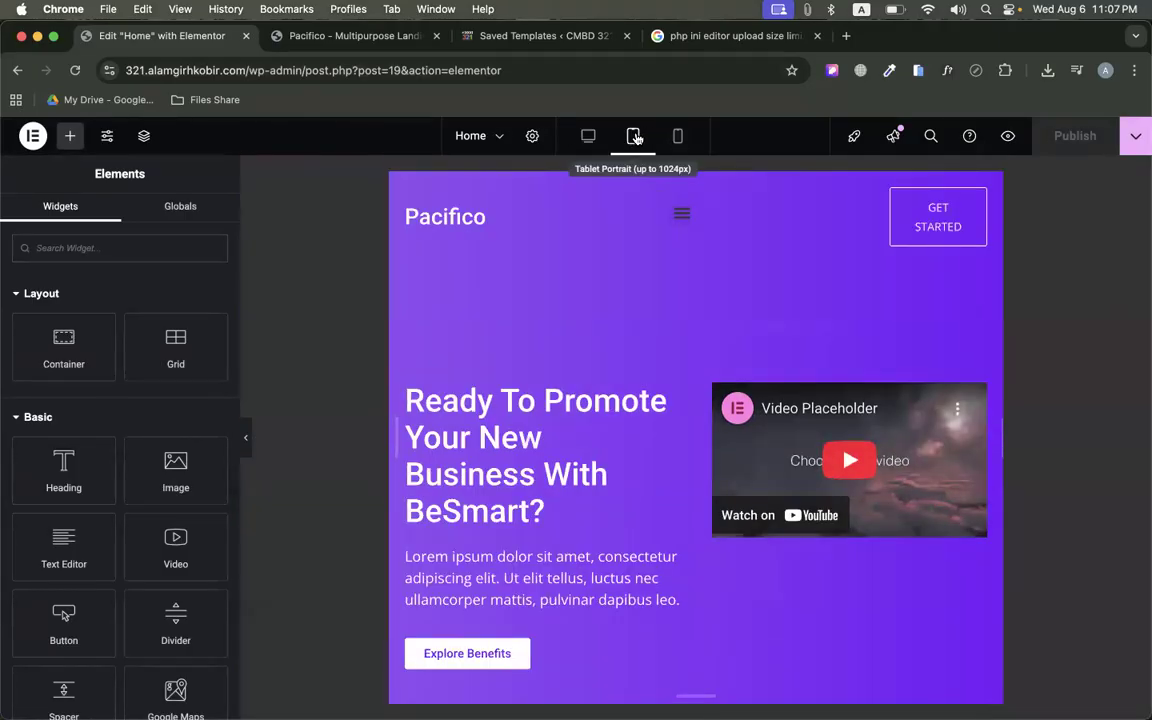
Open the developer tools on the Pacifico demo page, keep them docked below the page, and close the console drawer
left_click(700, 36)
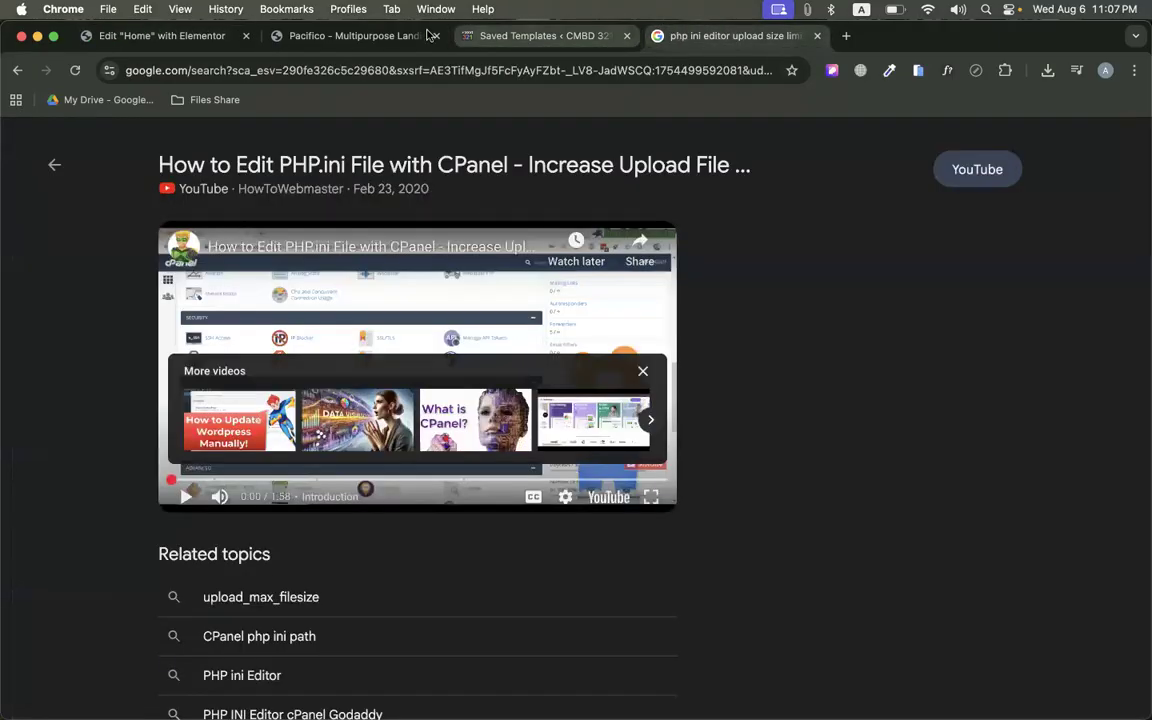
left_click(376, 36)
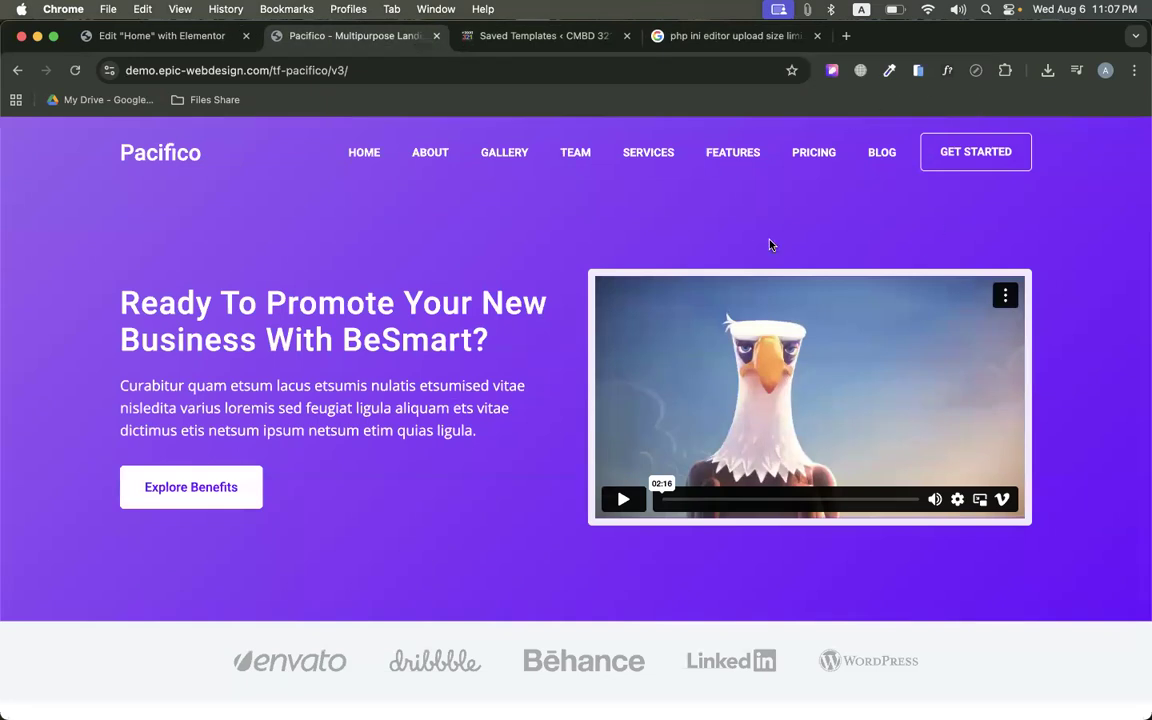
right_click(413, 250)
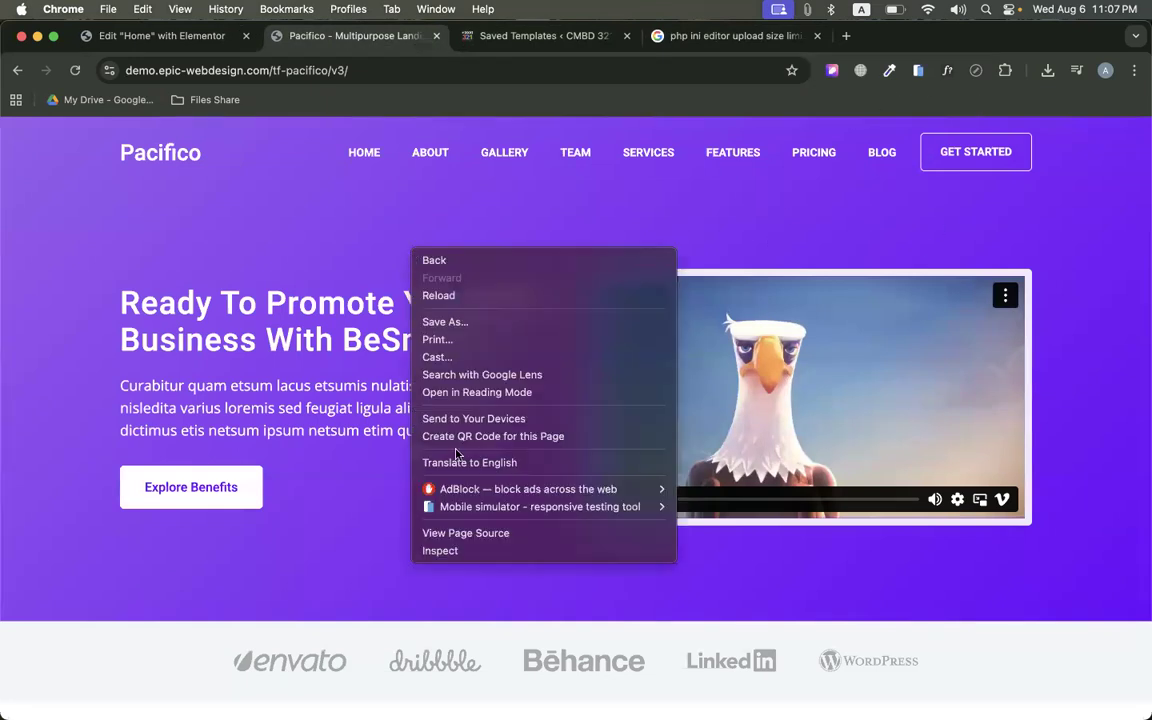
left_click(441, 551)
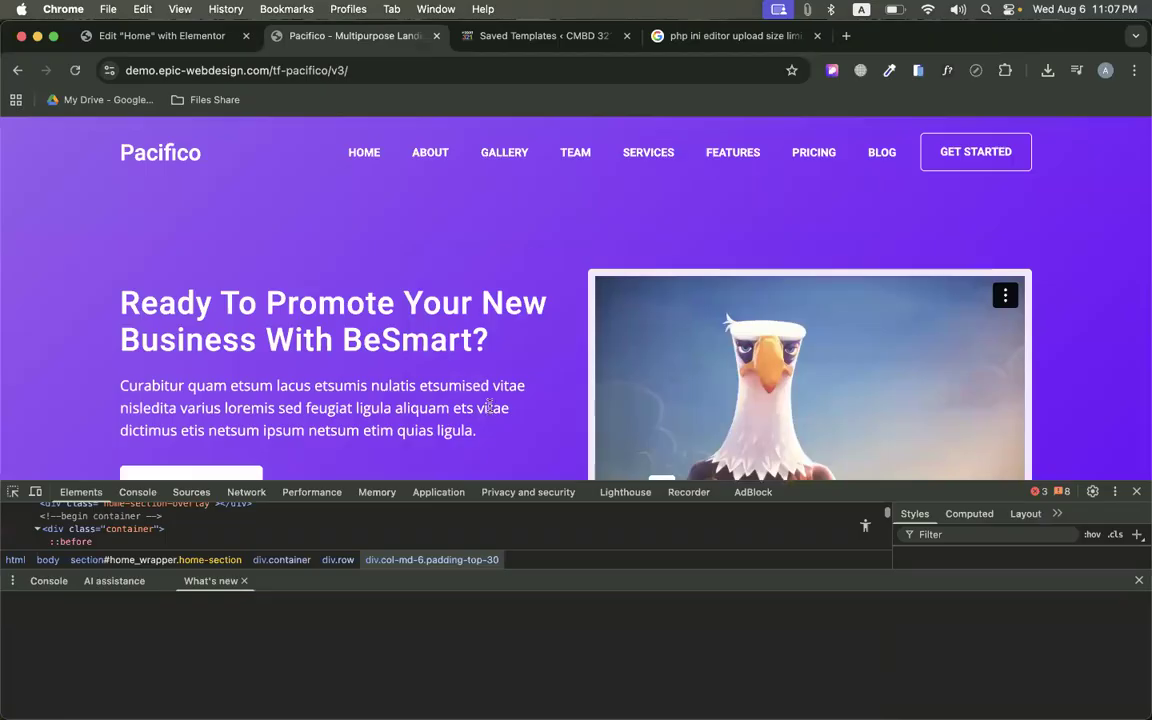
left_click(1115, 493)
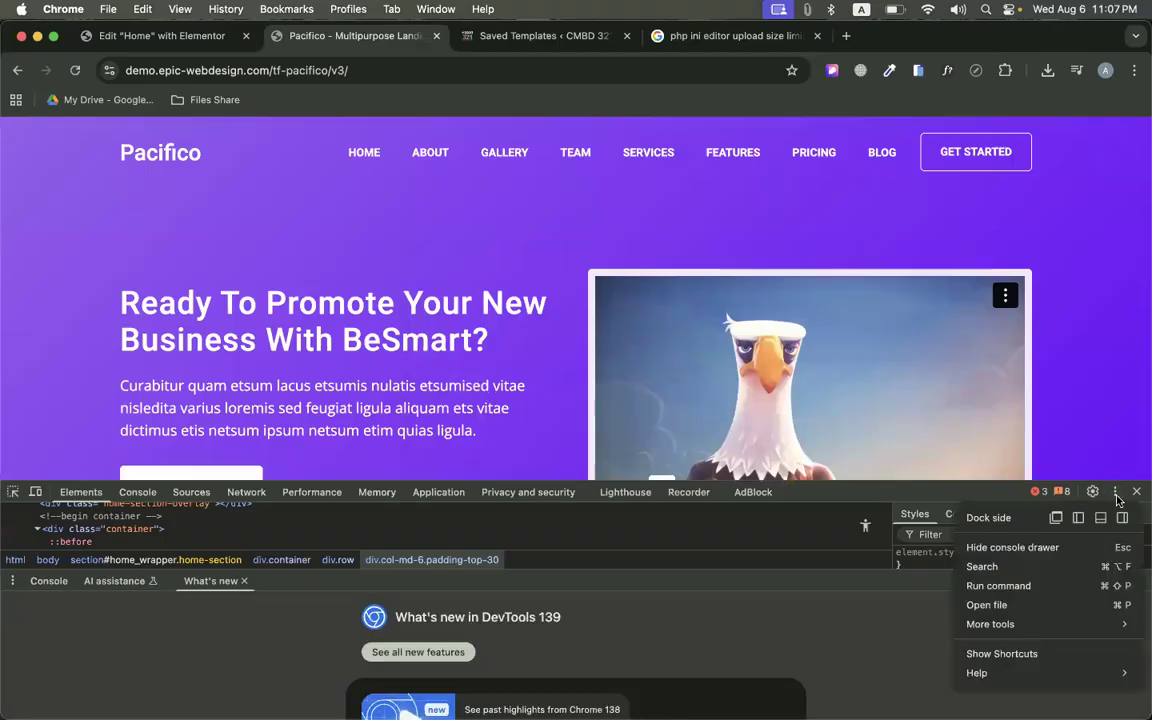
left_click(1121, 517)
left_click(1115, 128)
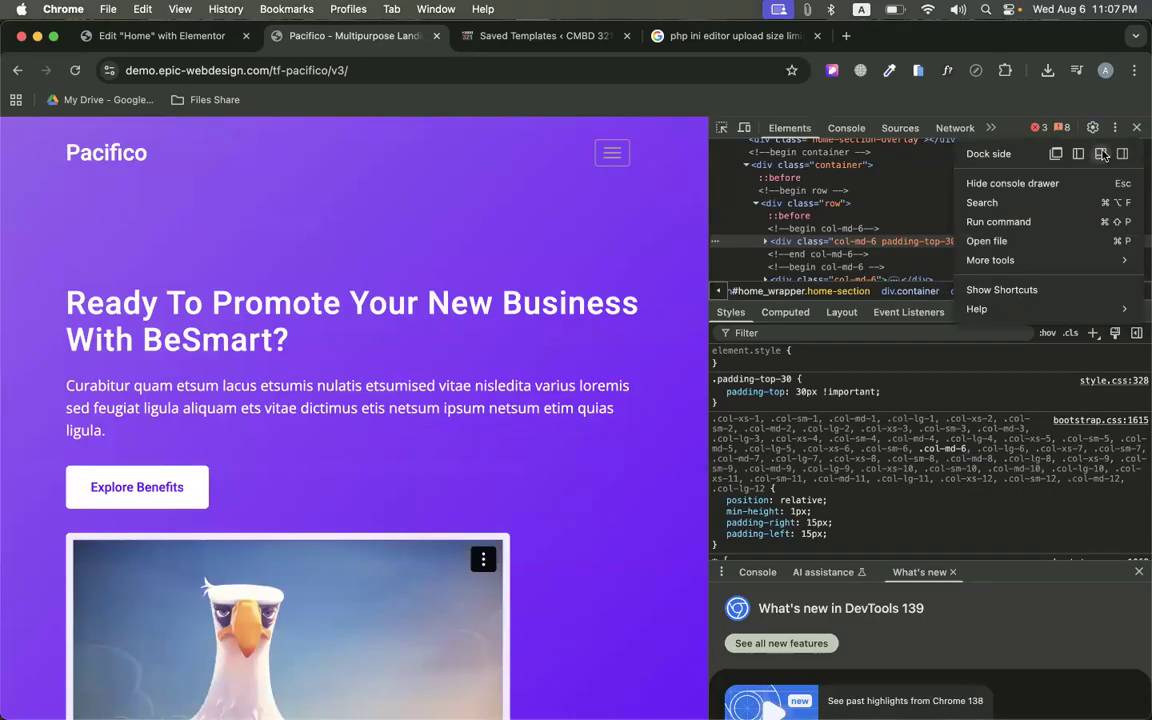
left_click(1101, 153)
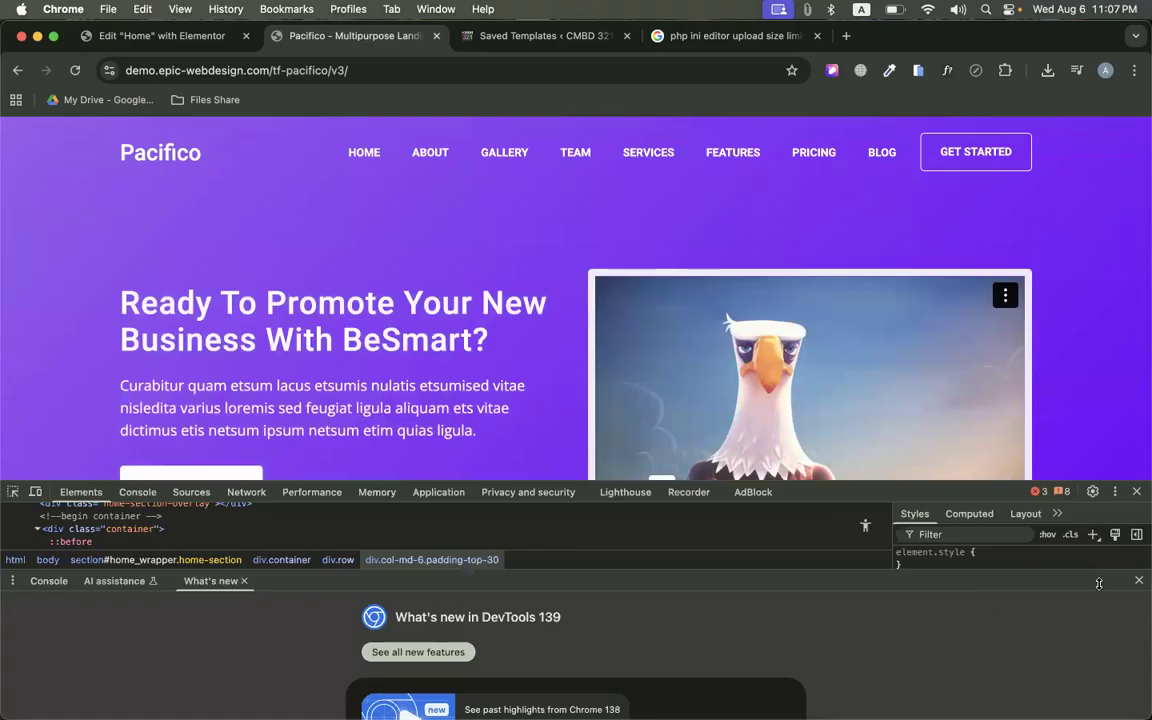
left_click(1138, 581)
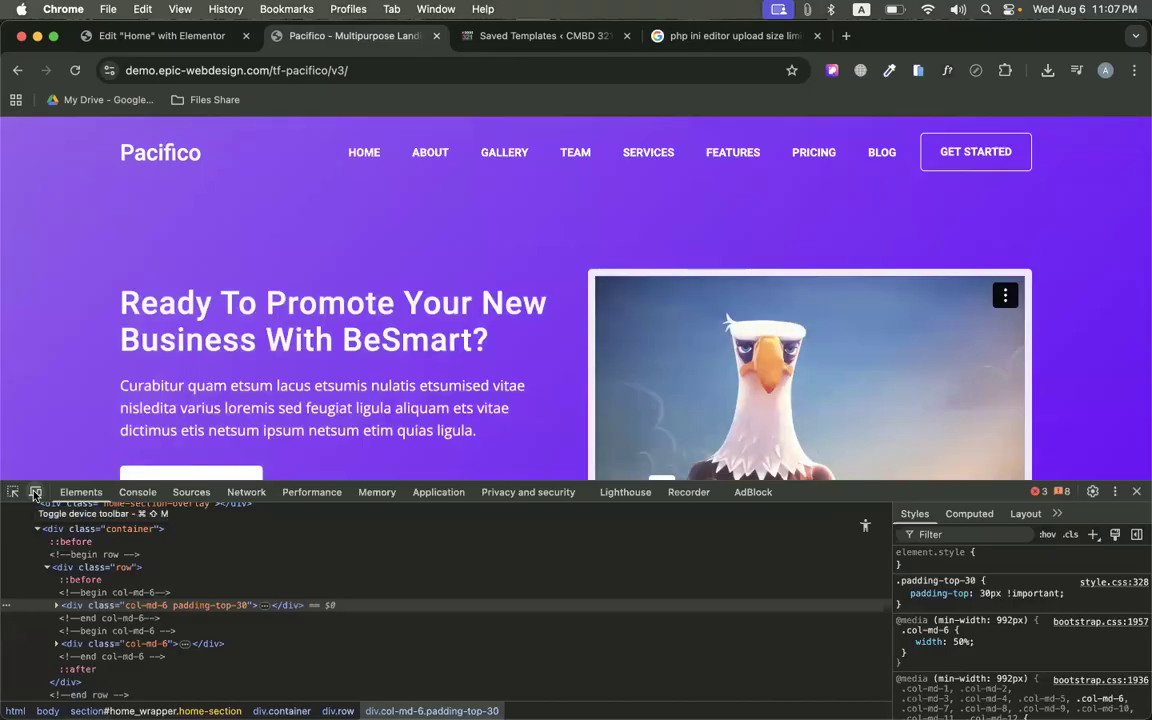
Emulate the Pacifico demo page on an iPad Pro at 100% zoom
left_click(35, 493)
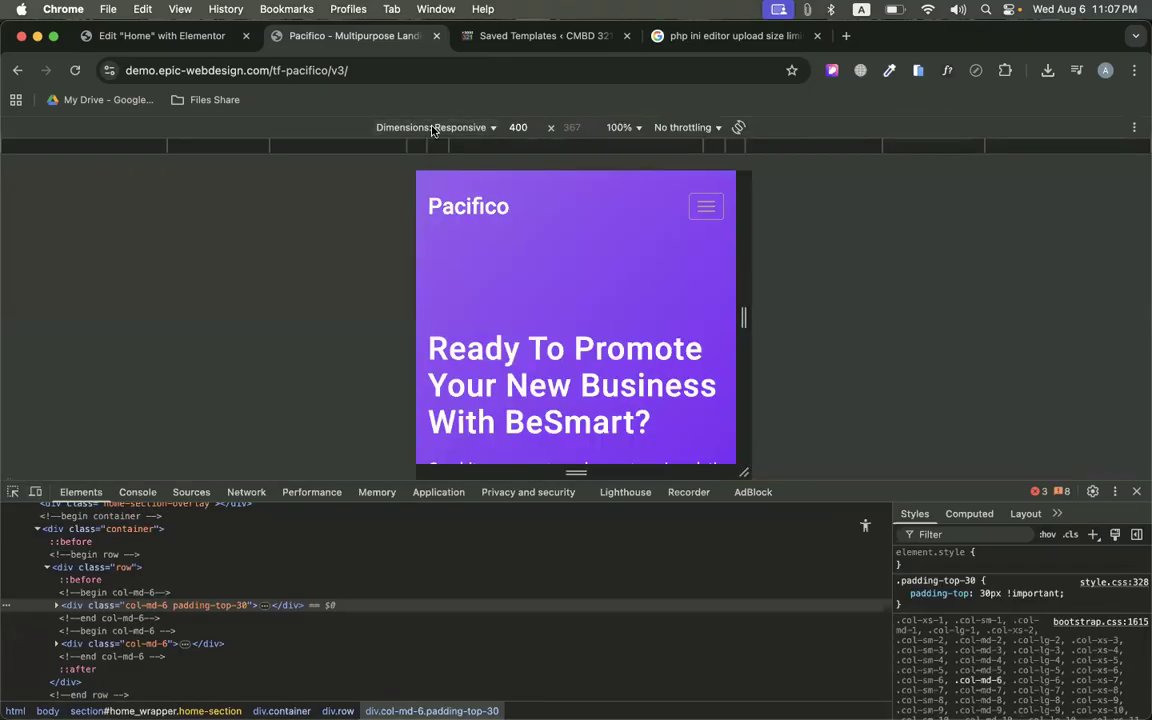
left_click(392, 124)
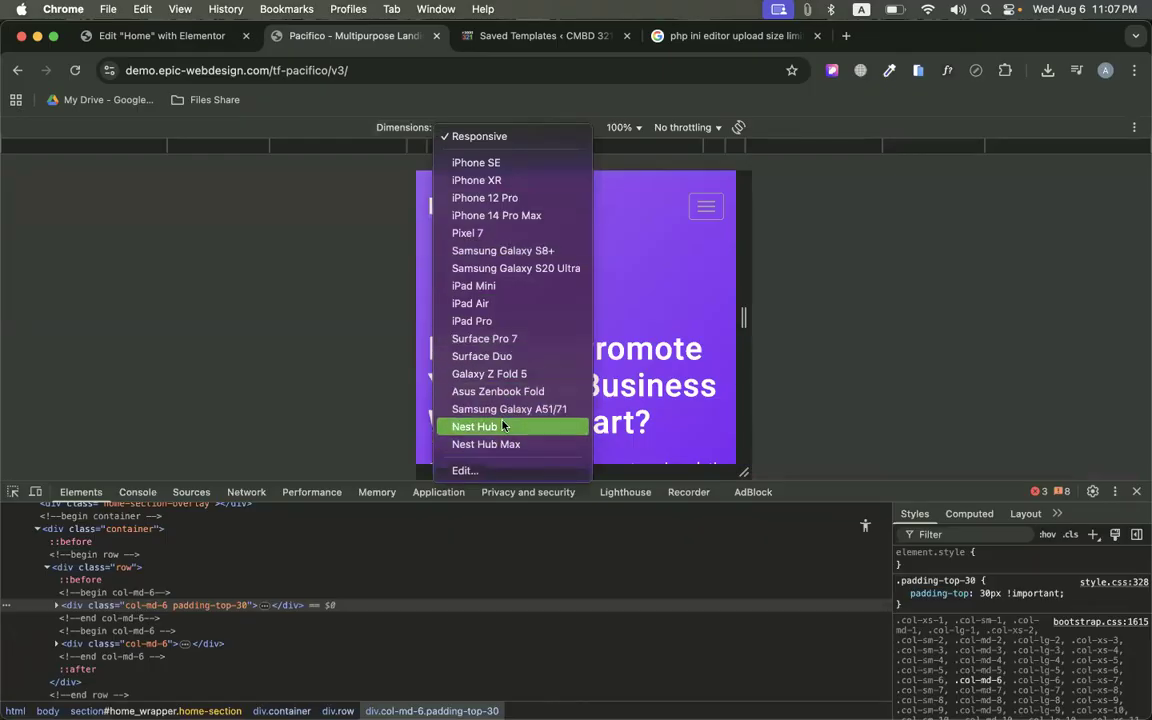
left_click(479, 321)
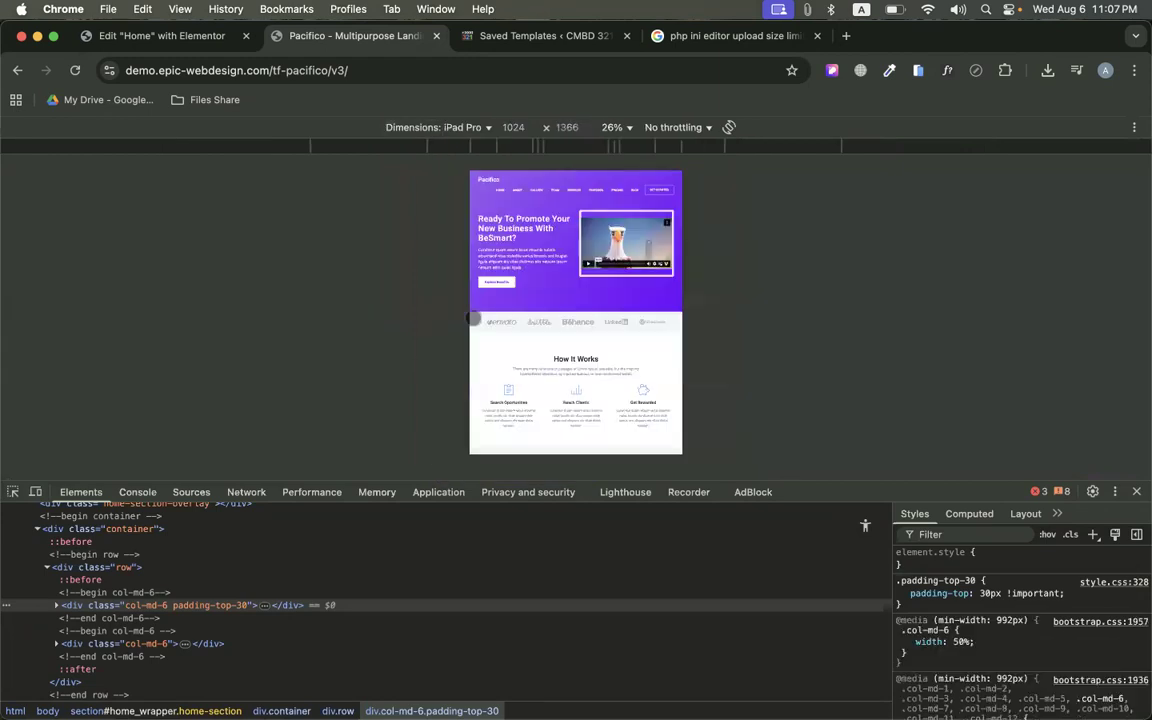
left_click(615, 127)
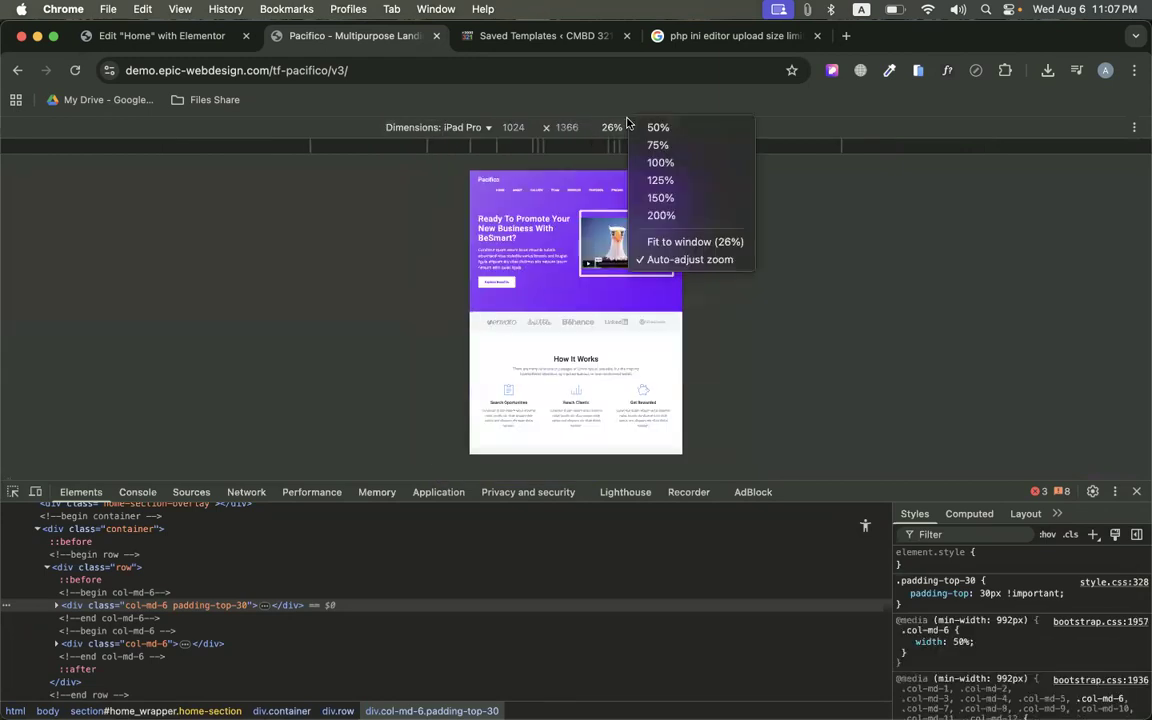
left_click(657, 163)
Enlarge the emulated page area and examine the demo's tablet layout from the header and hero down to the pricing and signup sections
scroll(602, 321, "down", 5)
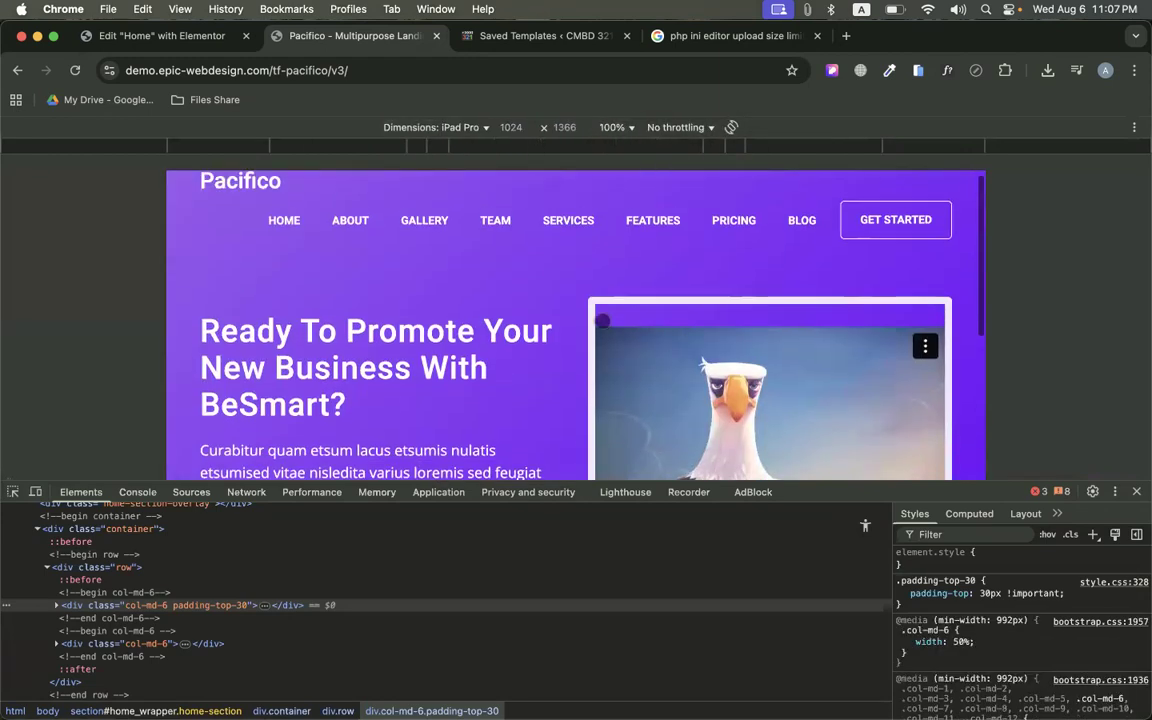
scroll(602, 321, "down", 5)
scroll(602, 321, "up", 7)
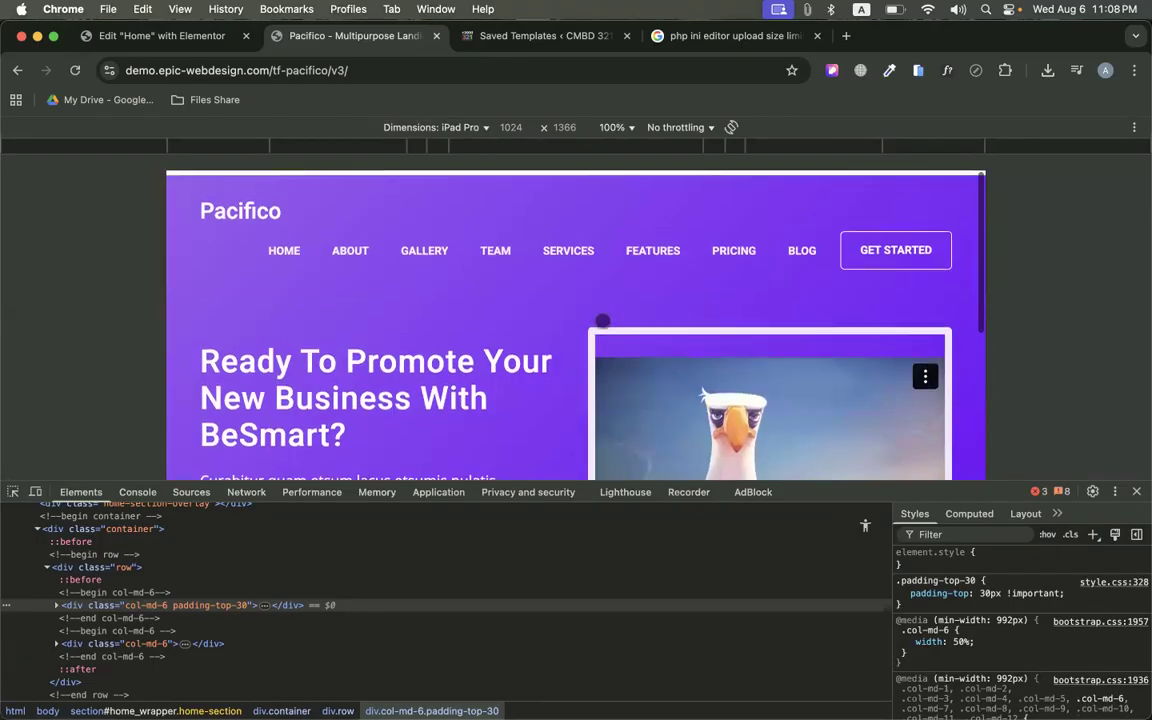
scroll(602, 321, "up", 3)
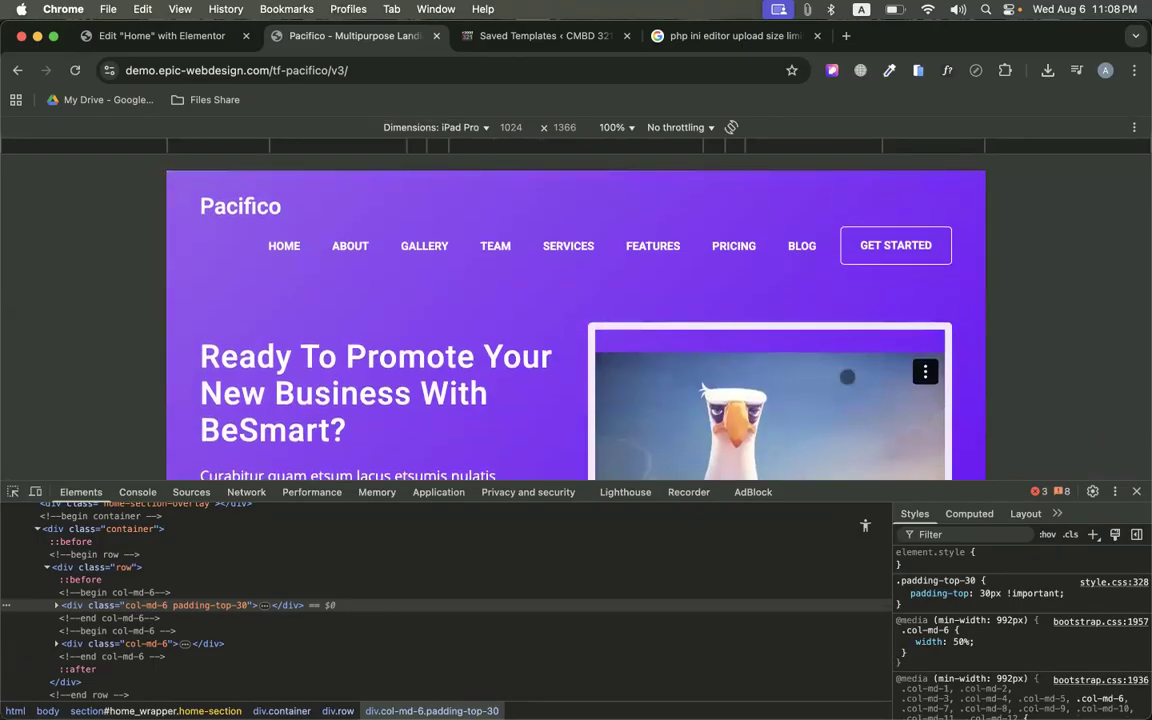
left_click_drag(937, 505, 937, 633)
scroll(705, 379, "down", 3)
scroll(705, 379, "down", 15)
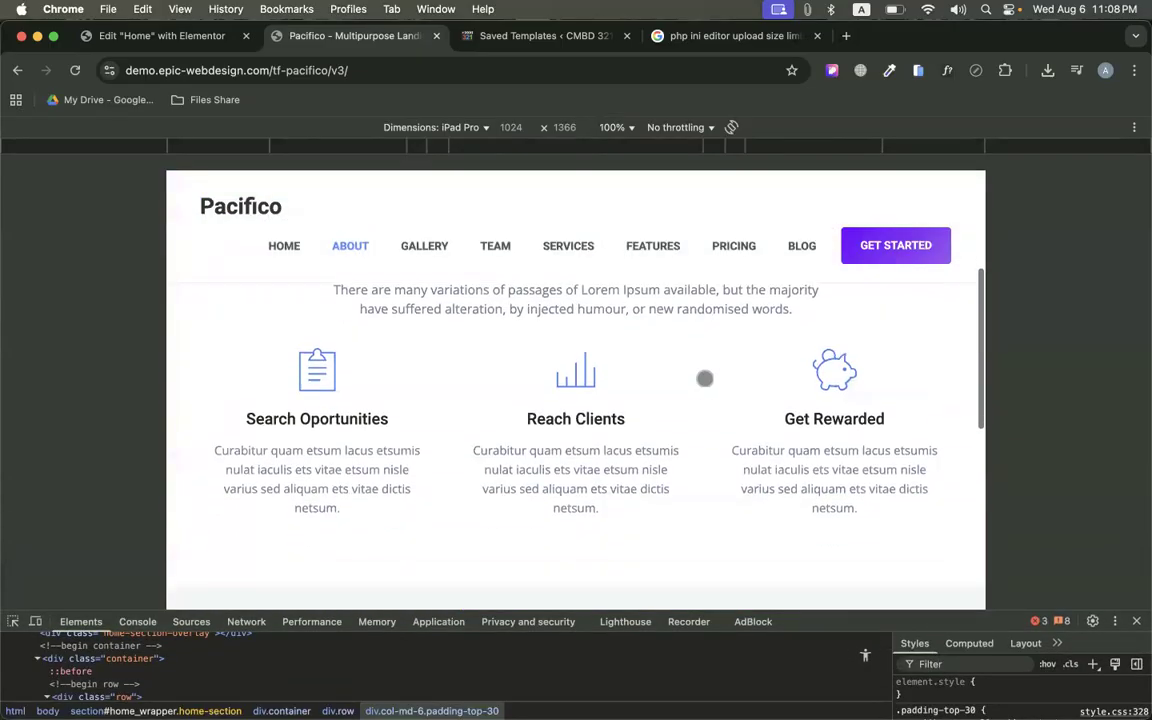
scroll(705, 379, "down", 10)
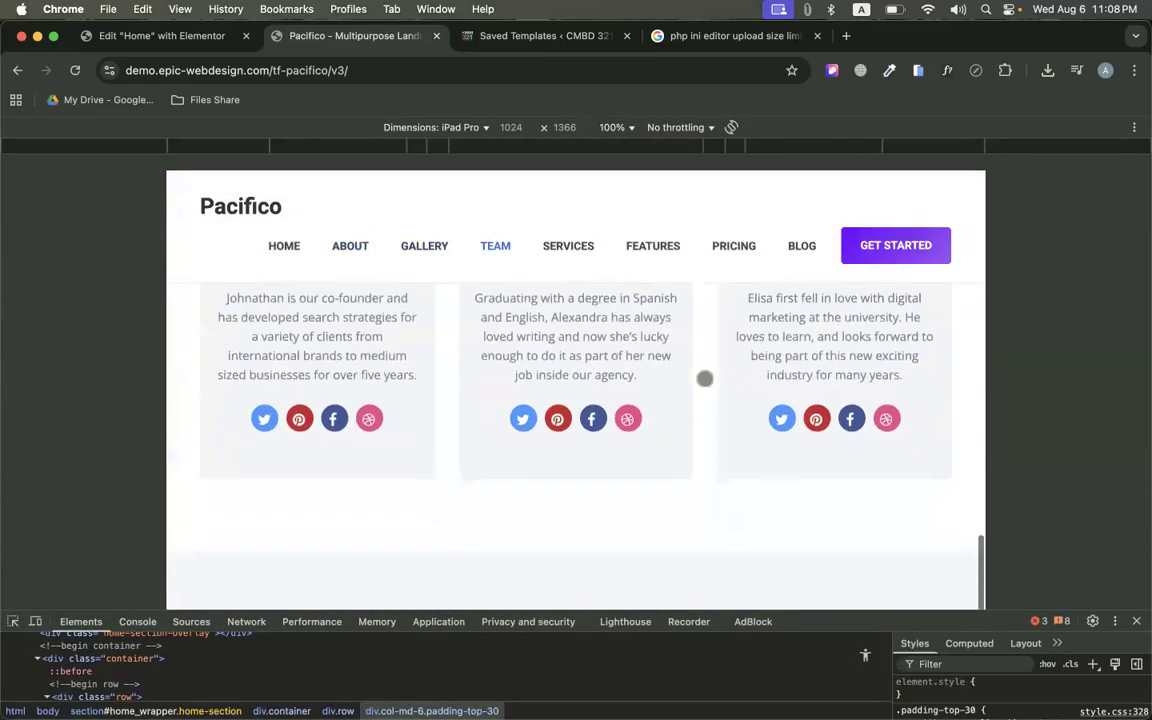
scroll(858, 382, "down", 15)
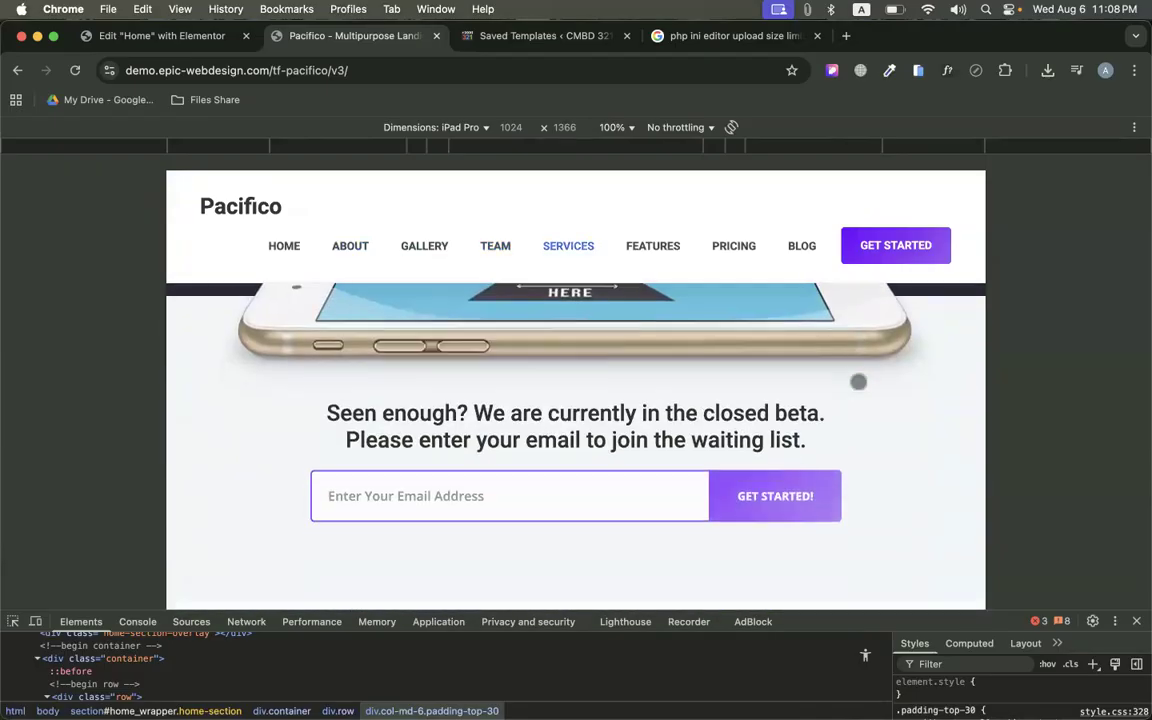
scroll(858, 382, "up", 10)
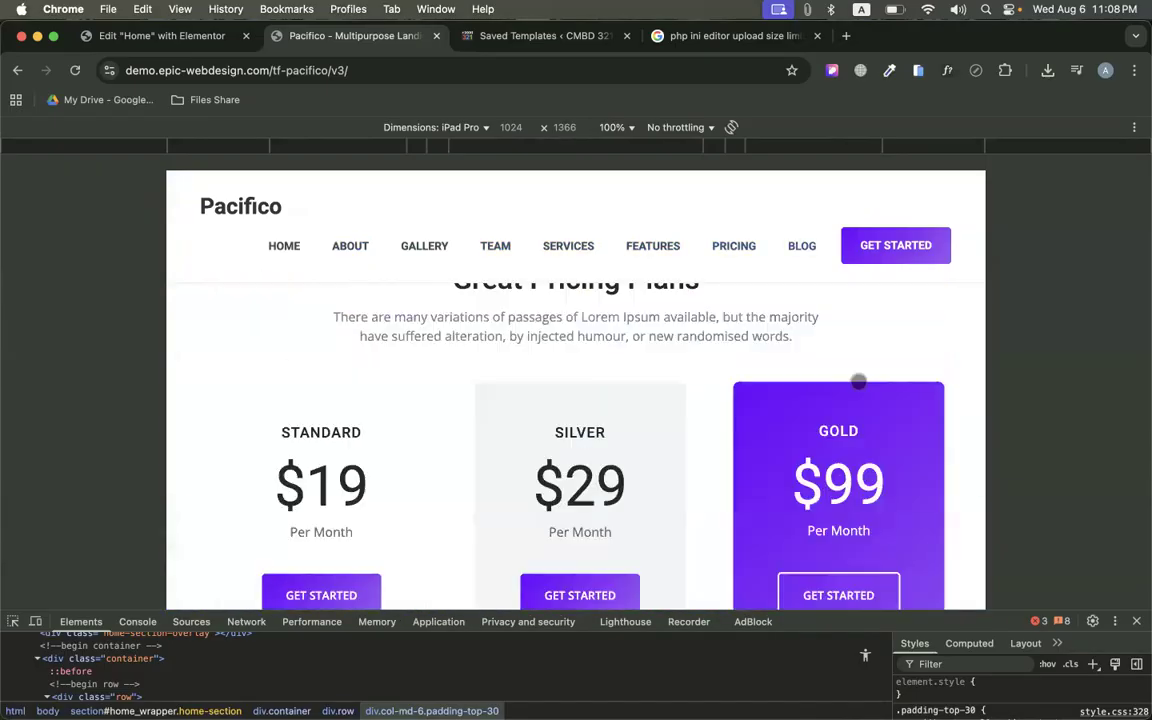
In the Home page's tablet view, set the Justify Content of the hero's video container to center
left_click(185, 36)
scroll(749, 463, "down", 3)
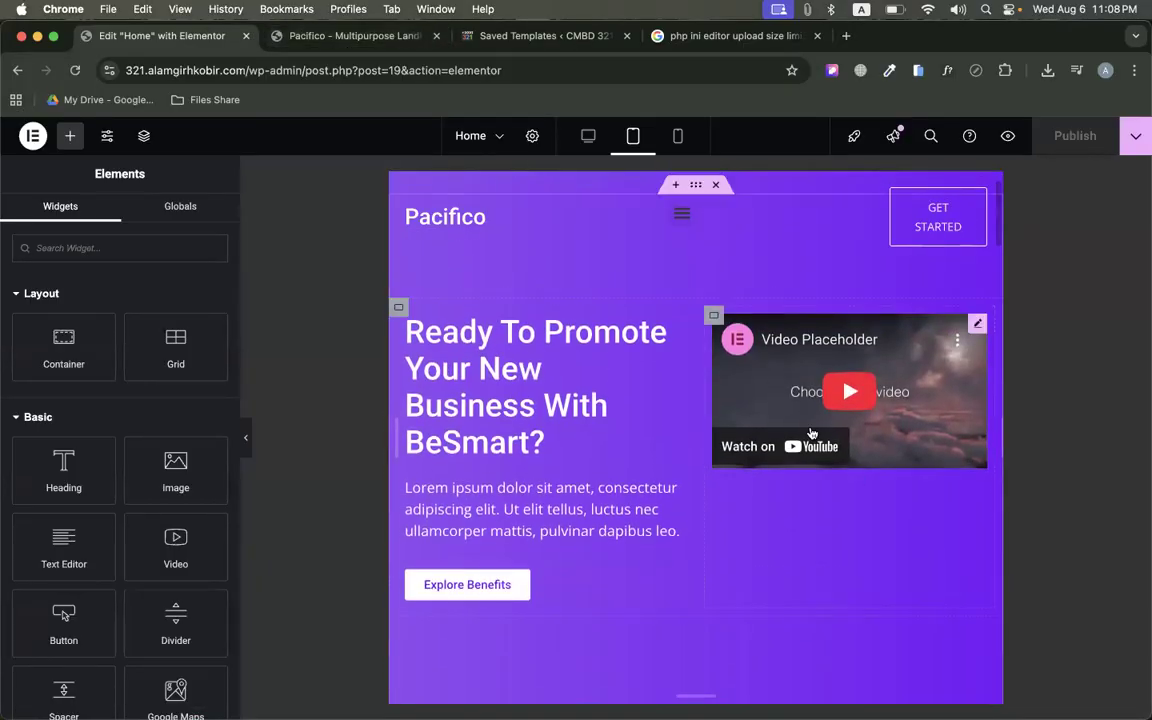
left_click(713, 315)
left_click(69, 600)
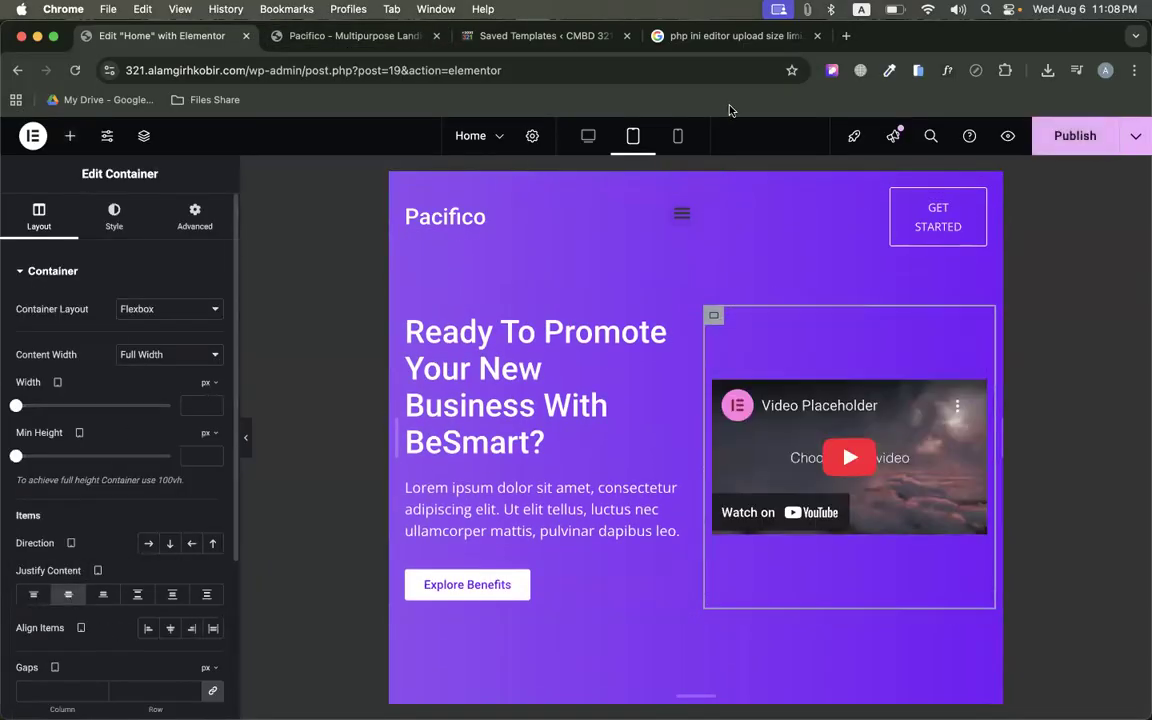
Set the header menu's mobile dropdown breakpoint to Mobile Portrait (> 767px), comparing against the demo's tablet header
left_click(852, 212)
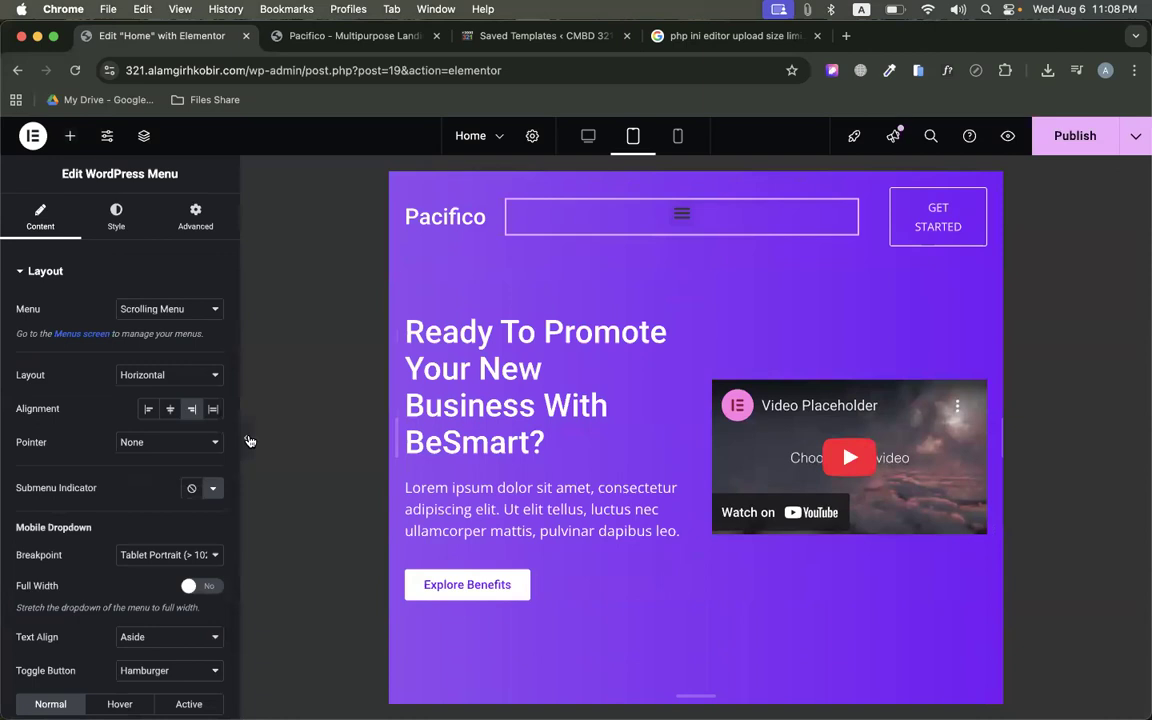
left_click_drag(247, 442, 245, 440)
left_click(245, 440)
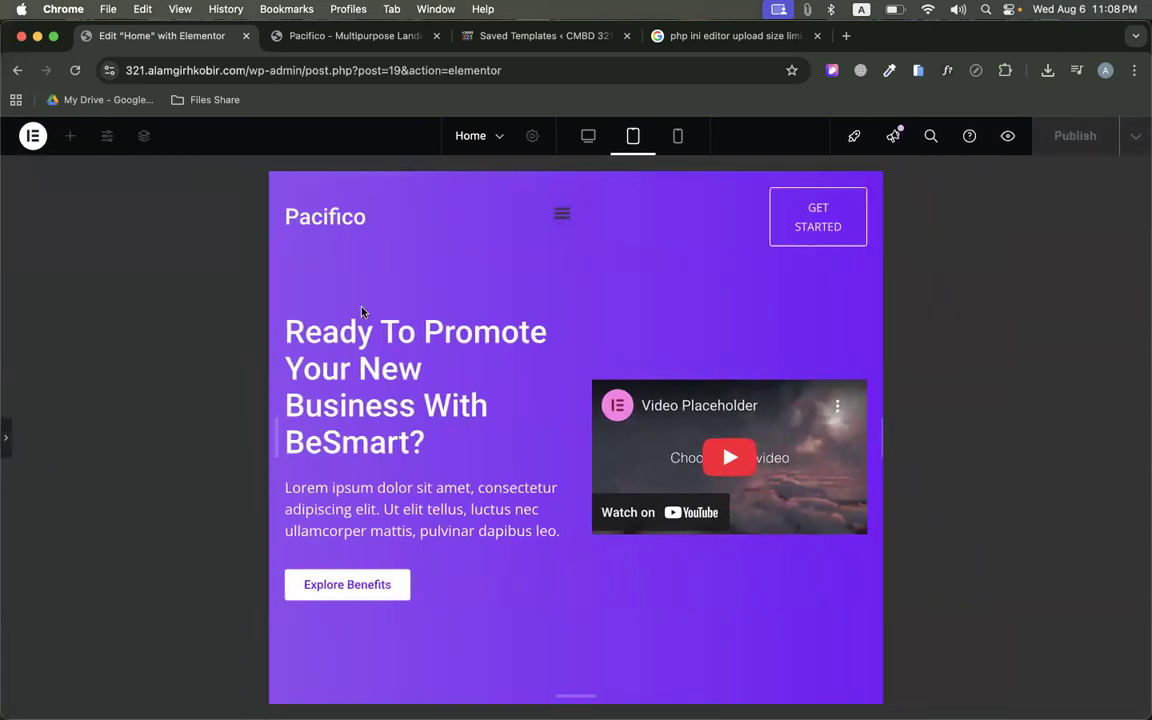
left_click(5, 440)
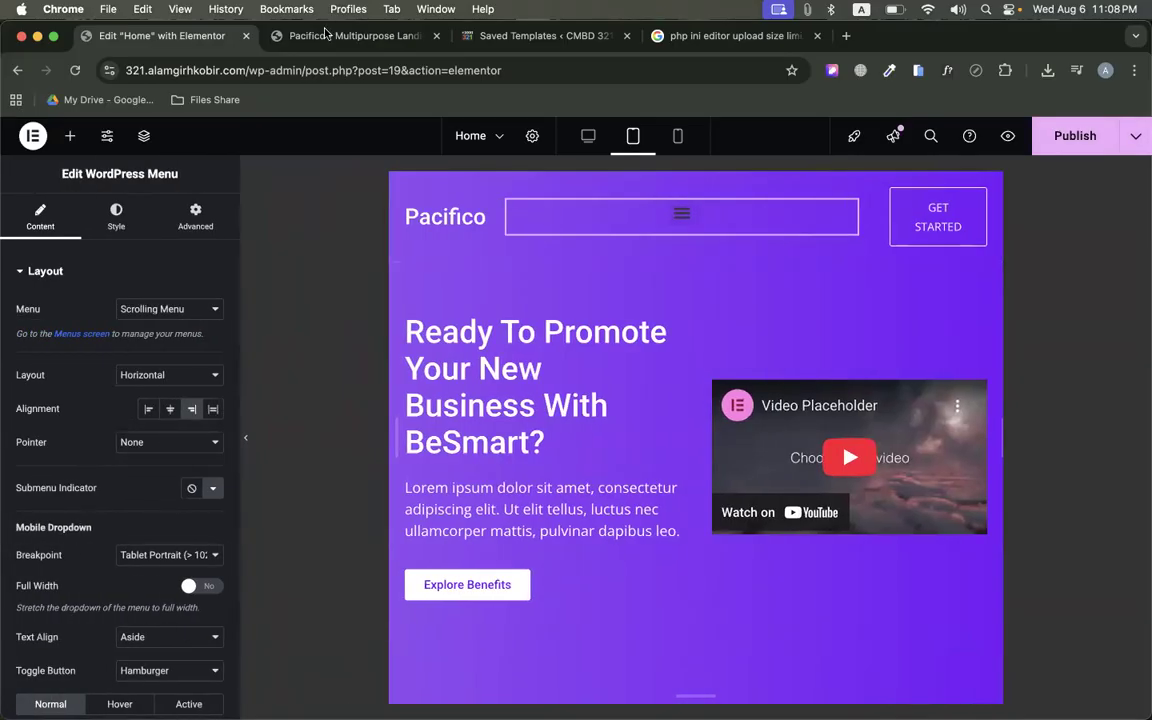
key("ctrl+Tab")
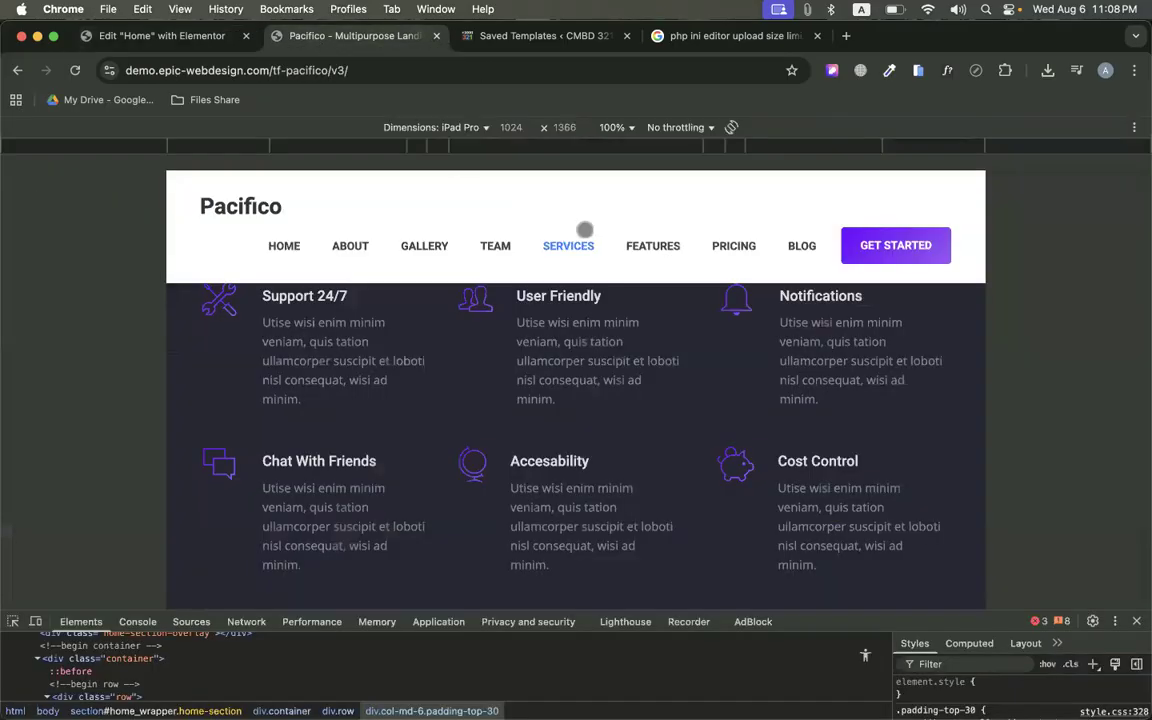
left_click(190, 36)
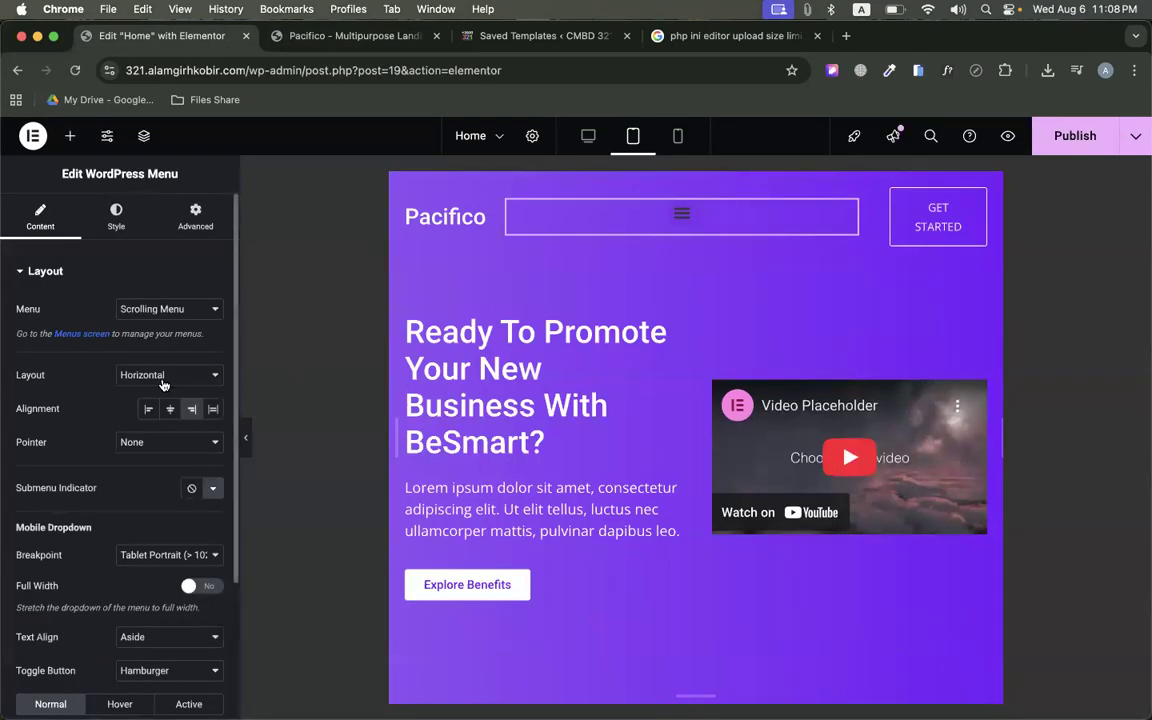
scroll(110, 630, "down", 4)
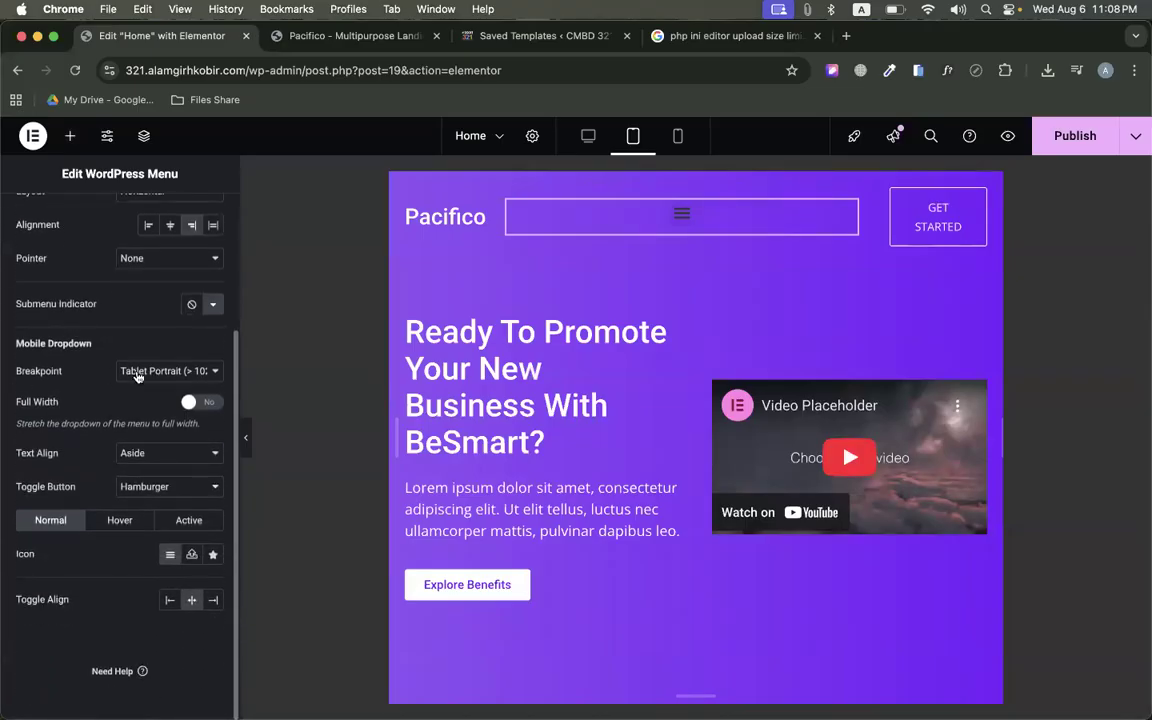
left_click(148, 372)
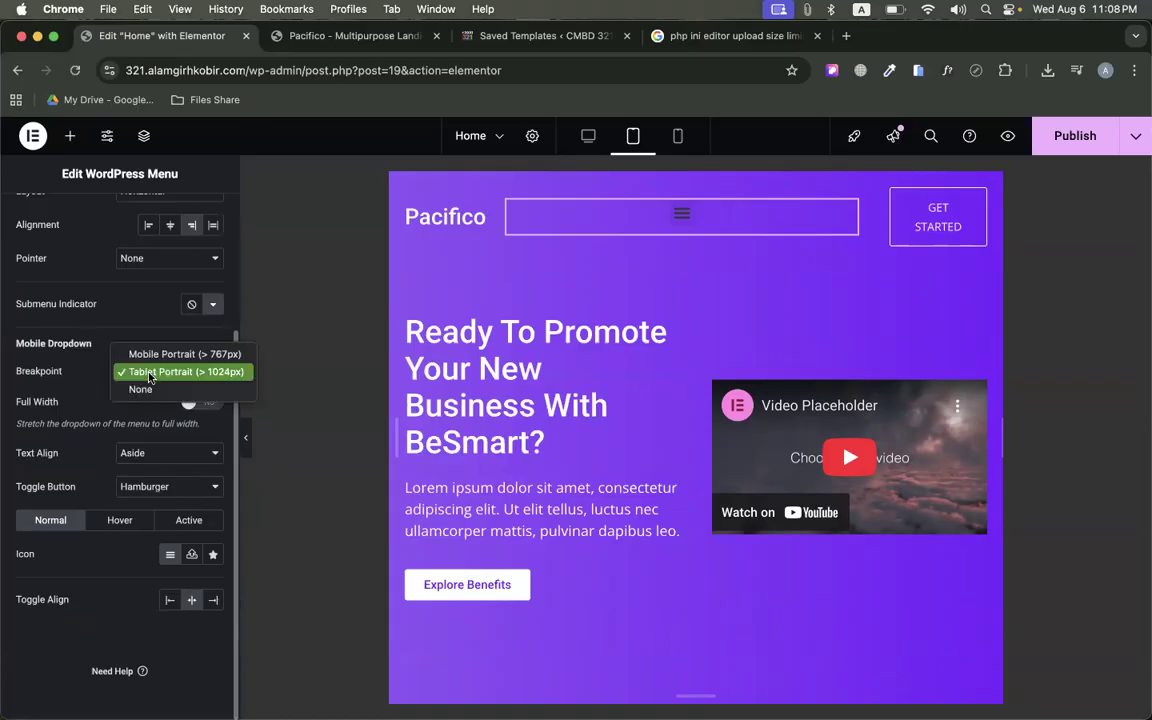
left_click(148, 355)
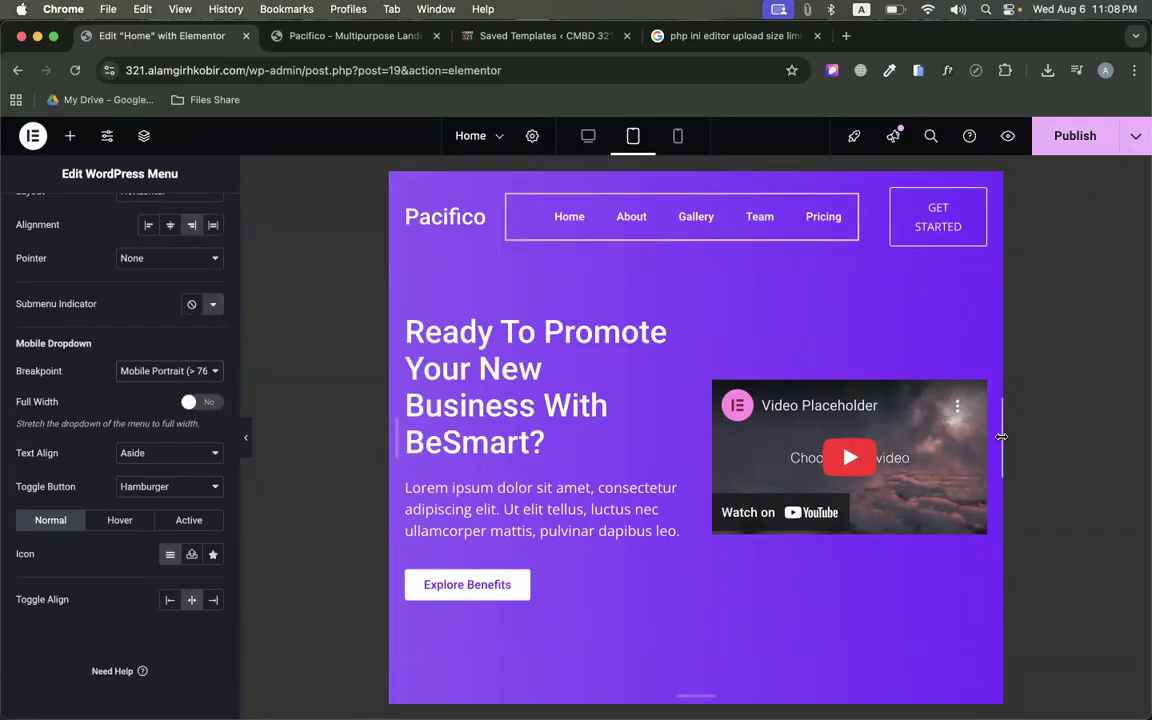
Widen the tablet preview of the Home page and check the header and hero section at that width
left_click_drag(1006, 435, 1078, 439)
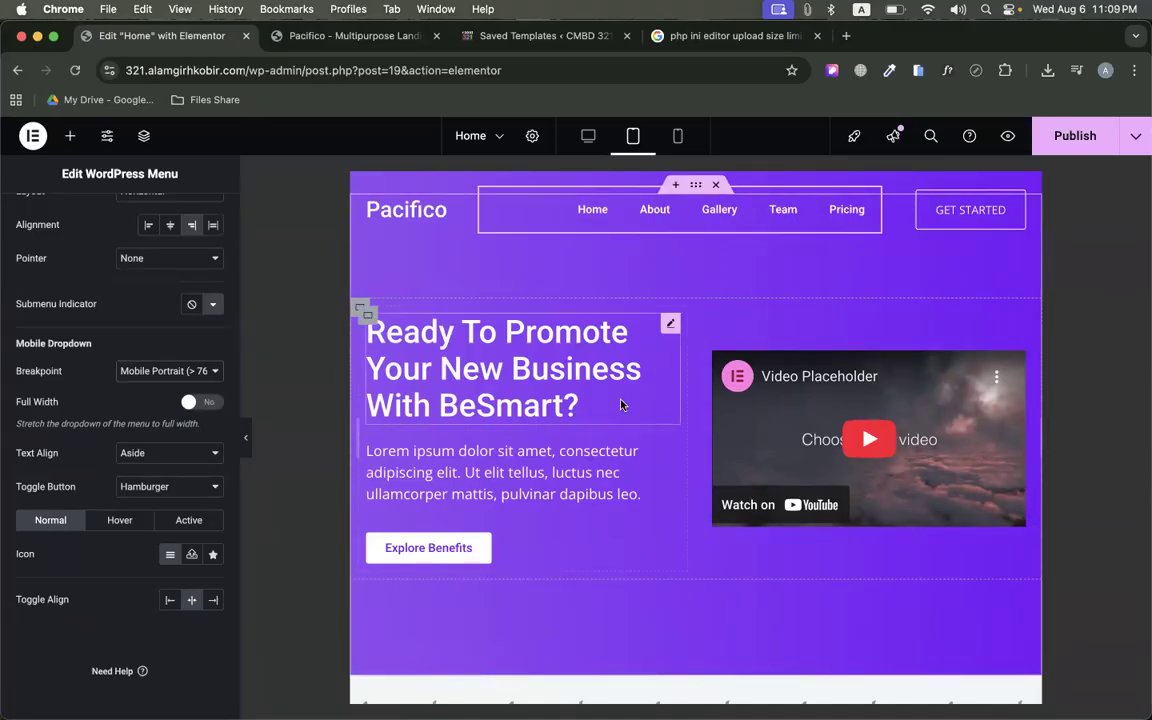
scroll(622, 404, "down", 1)
scroll(622, 404, "up", 2)
scroll(640, 531, "down", 2)
scroll(640, 531, "up", 2)
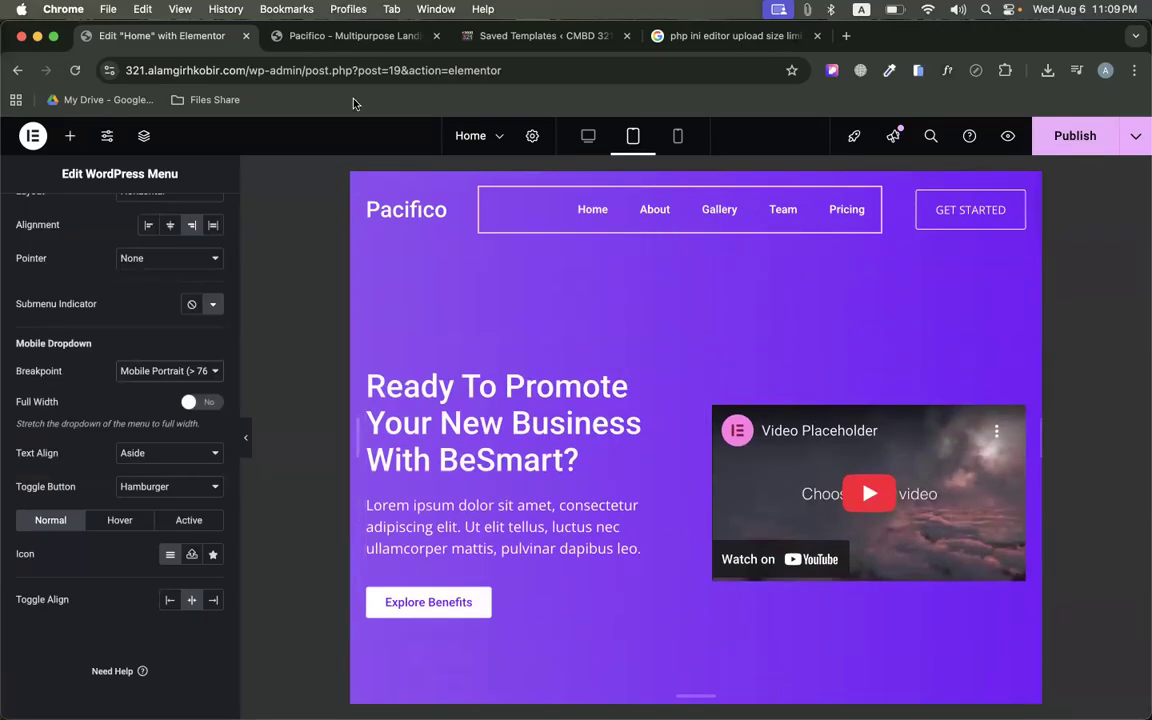
Inspect the demo's hero heading with WhatFont and compare it with the Home page hero heading's tablet typography settings
left_click(345, 36)
scroll(386, 380, "up", 10)
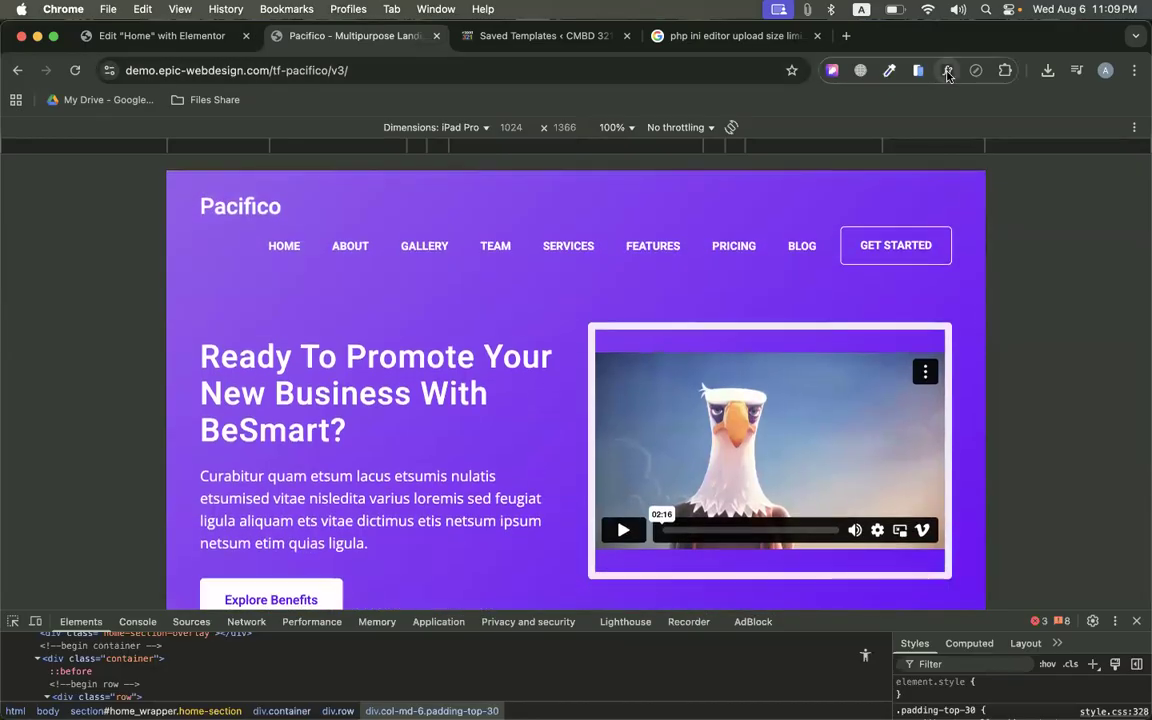
left_click(947, 70)
left_click(254, 350)
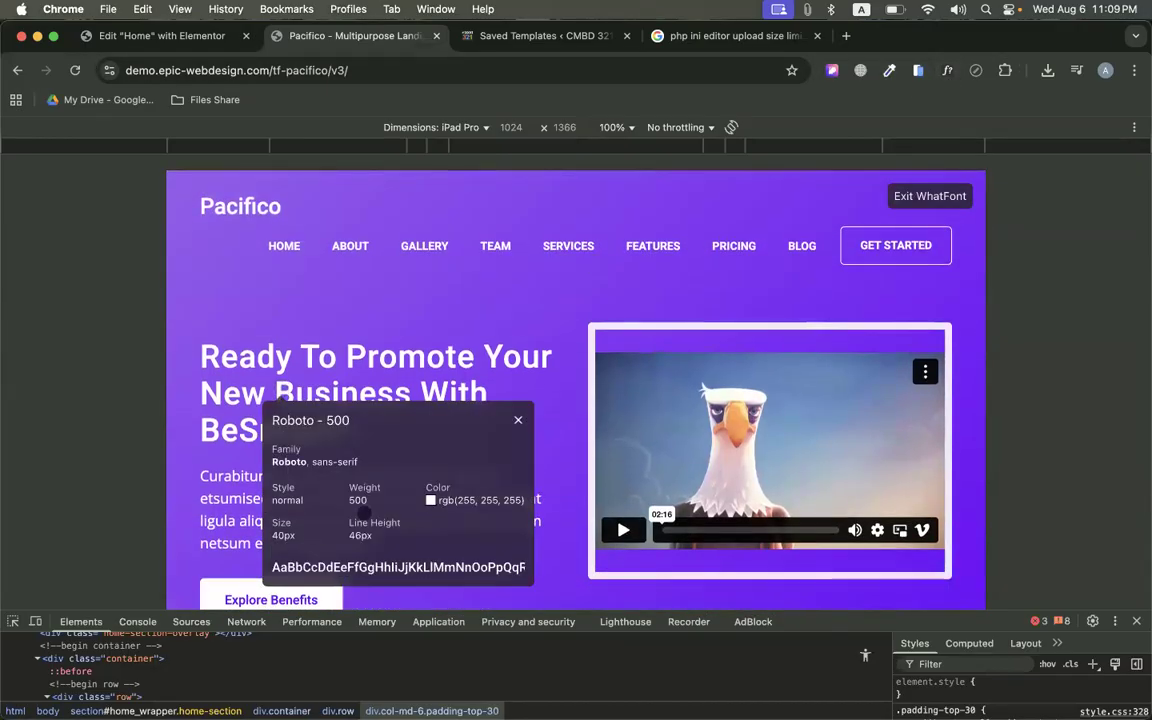
left_click(162, 36)
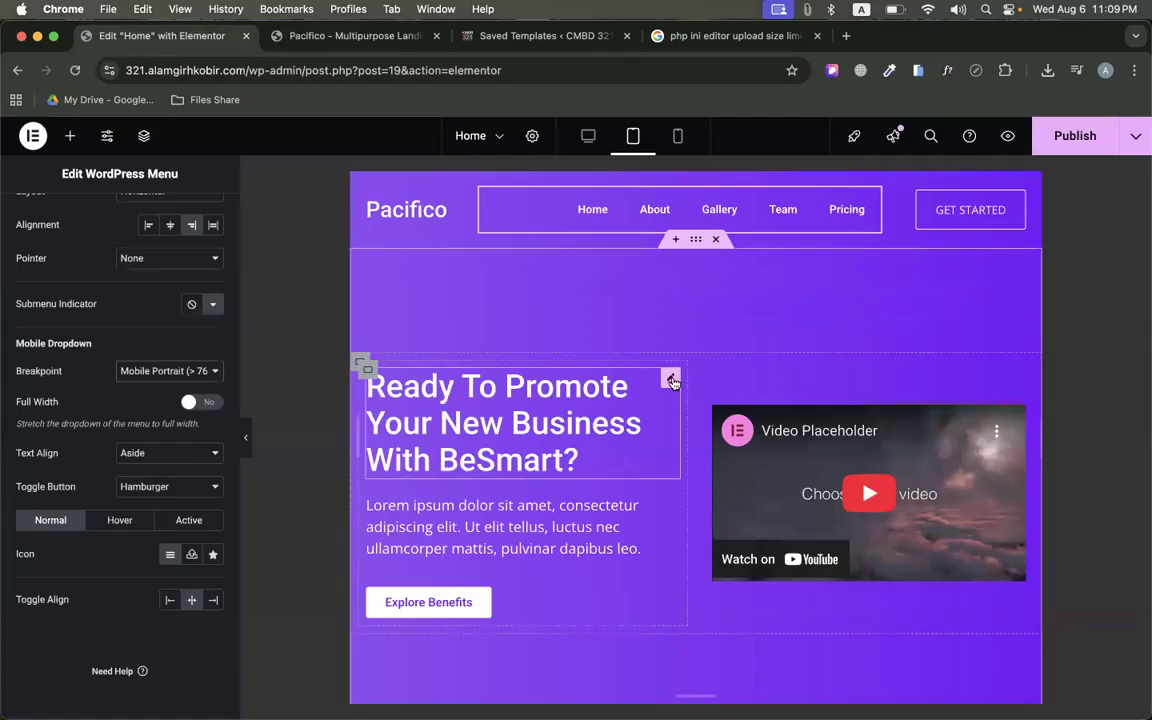
left_click(620, 392)
left_click(116, 215)
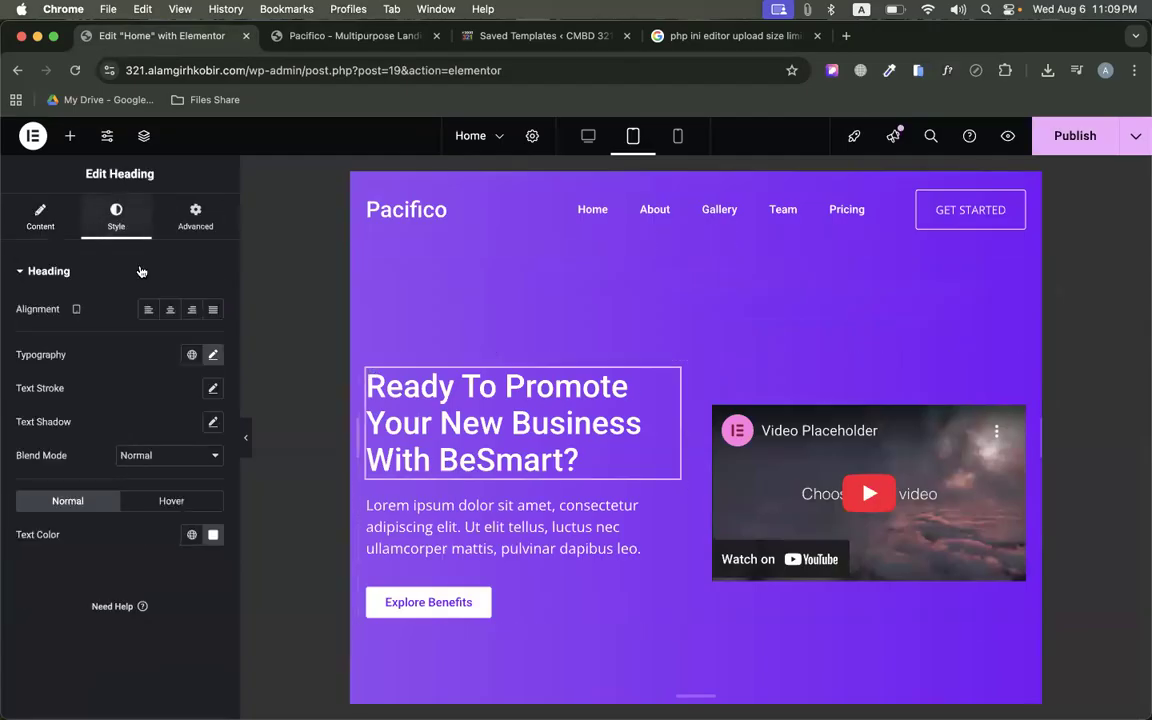
left_click(212, 355)
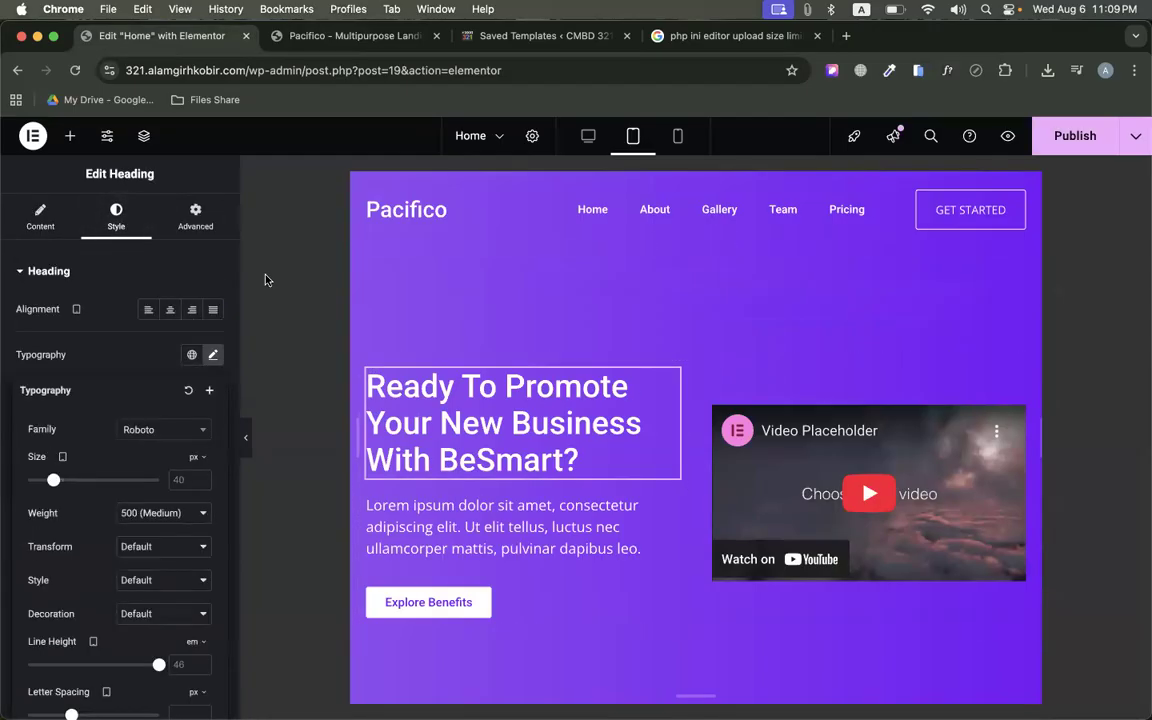
left_click(212, 355)
Examine the Home page's tablet layout from the logo strip through the phone image and benefits section to the image carousel
scroll(710, 442, "down", 1)
scroll(710, 442, "down", 10)
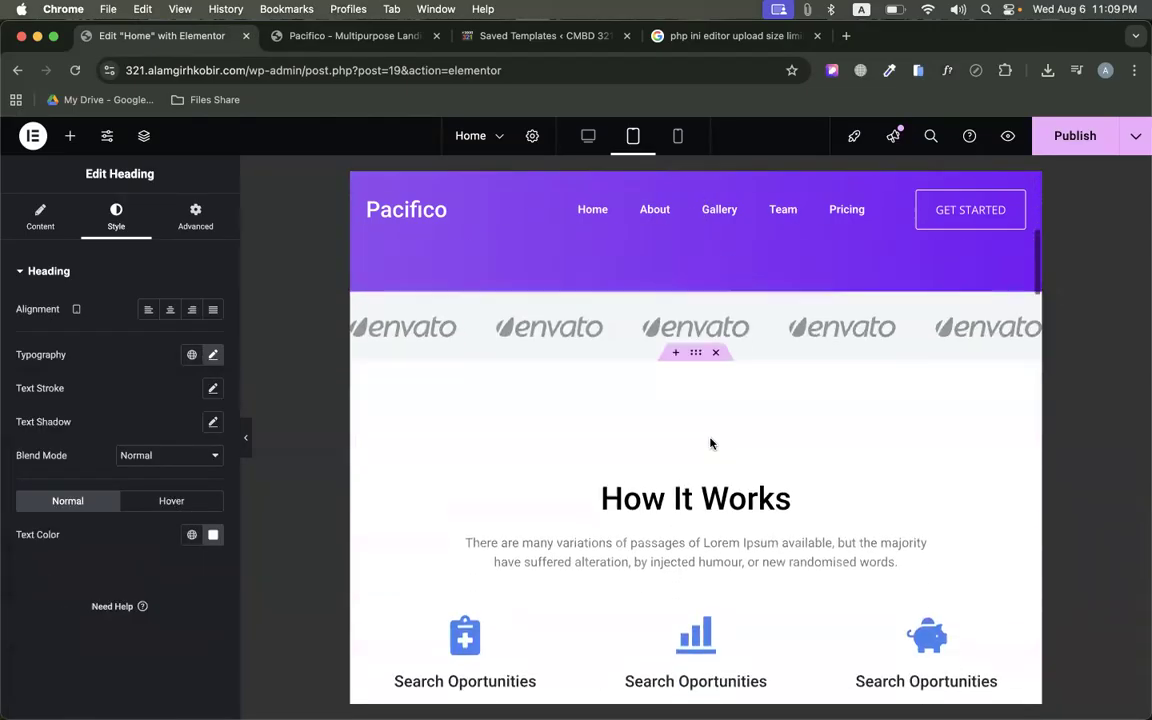
scroll(710, 442, "down", 5)
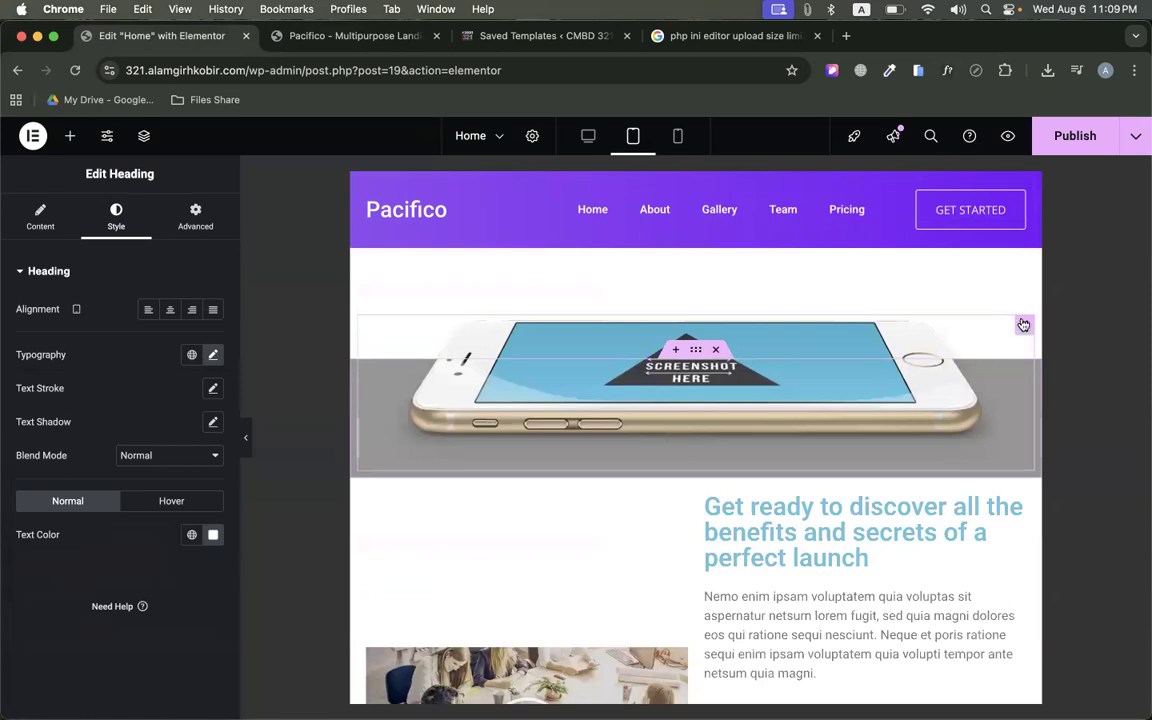
left_click(925, 330)
scroll(600, 450, "down", 2)
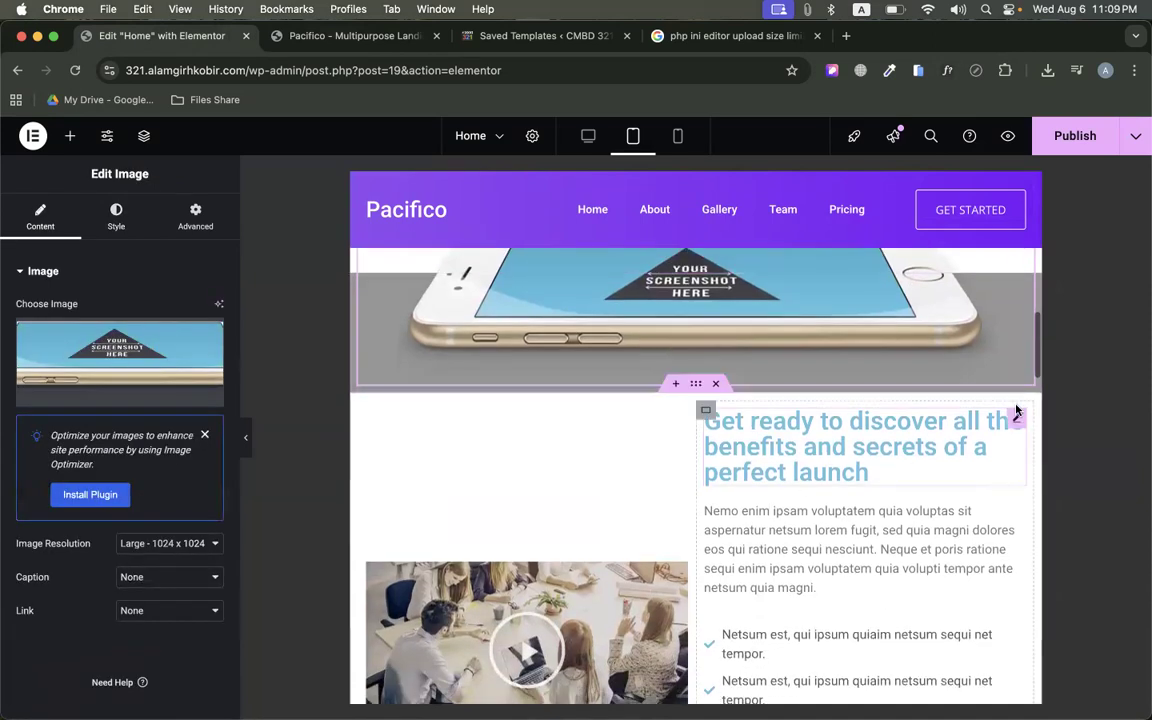
left_click(1017, 420)
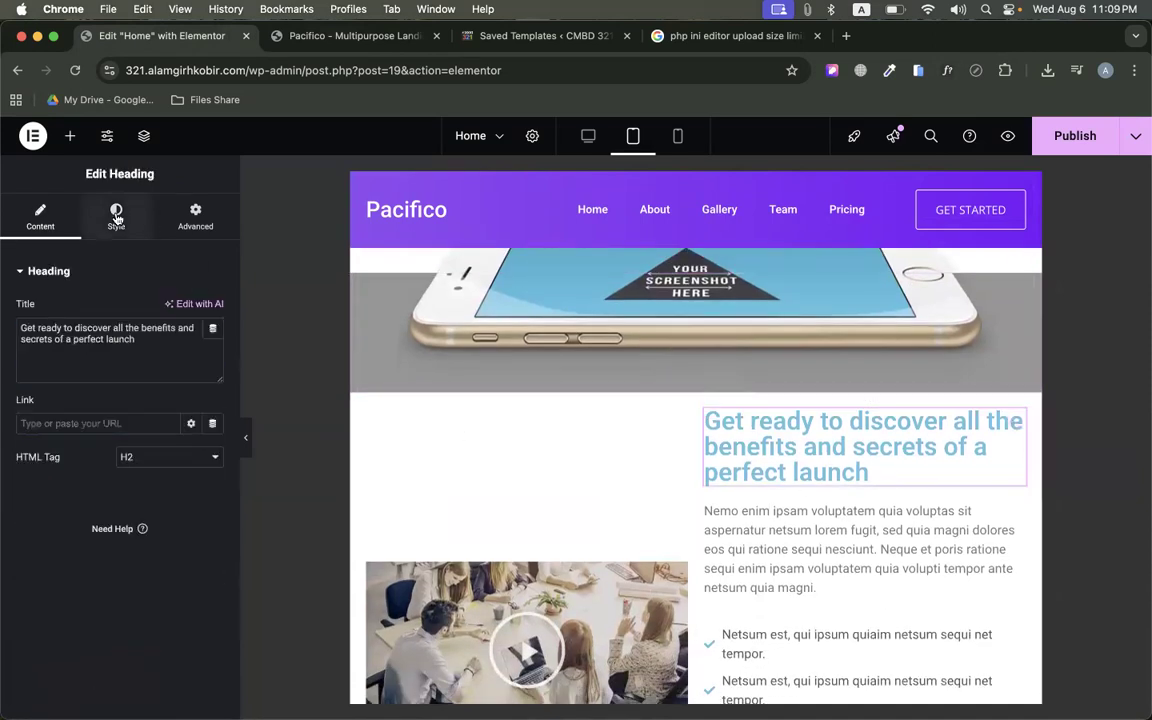
scroll(790, 380, "down", 3)
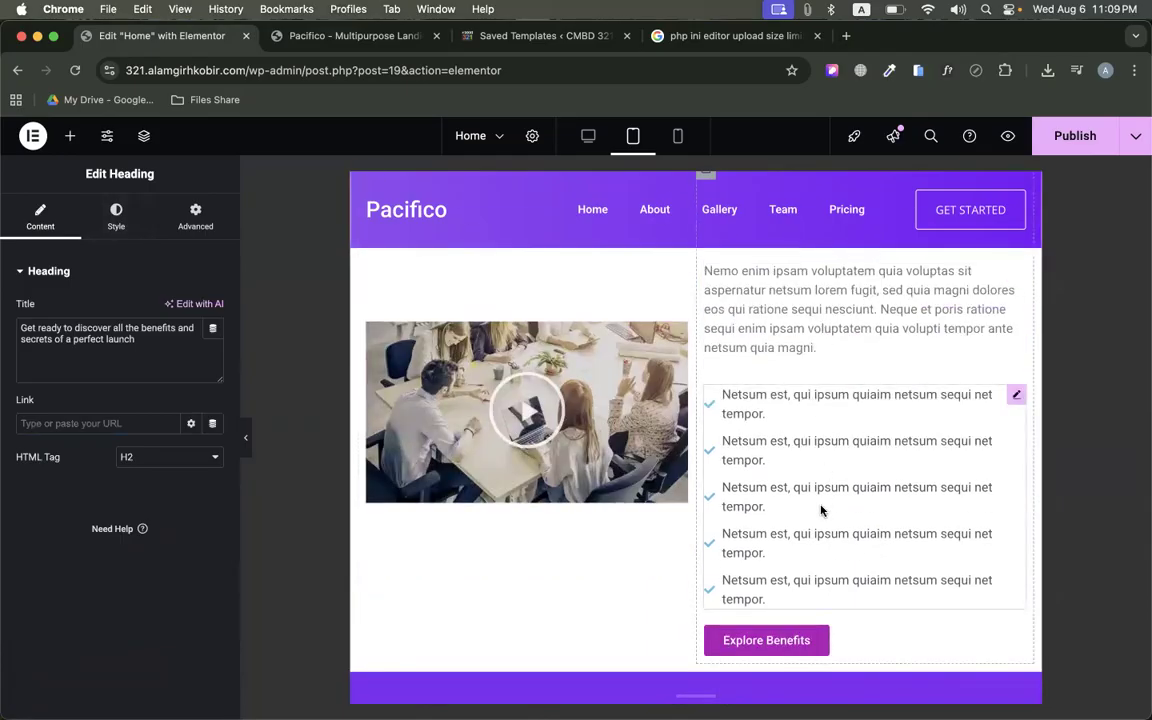
scroll(820, 520, "down", 5)
scroll(818, 549, "down", 3)
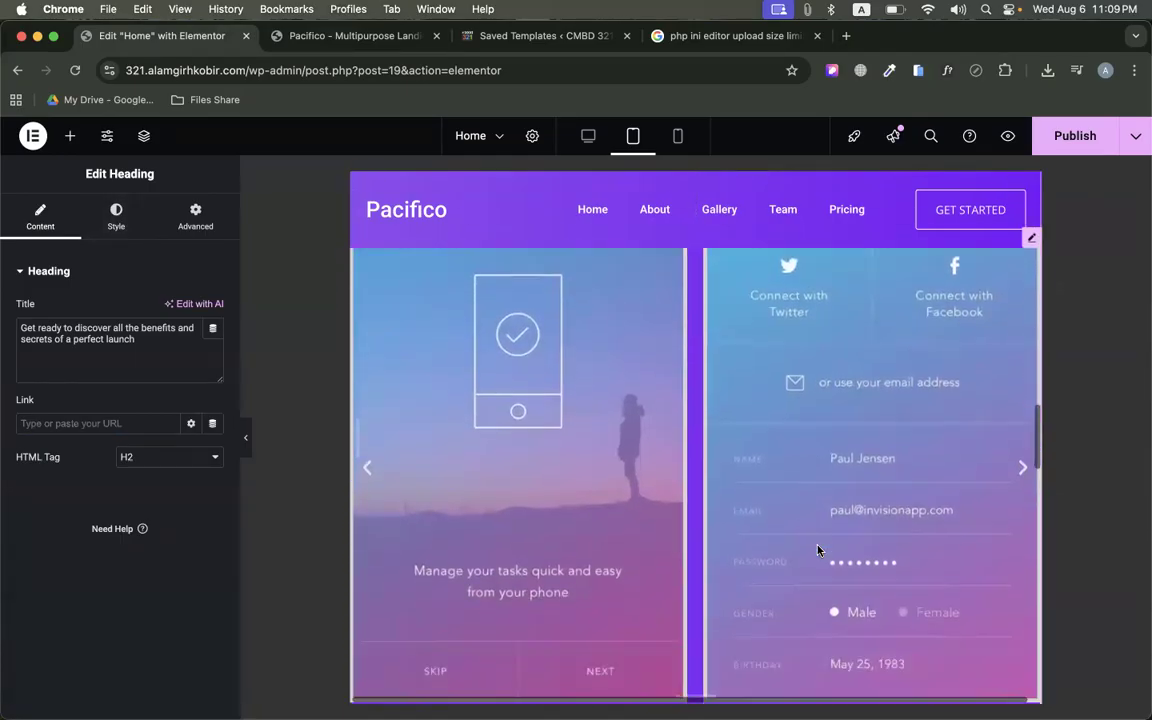
Check the demo's tablet carousel and set the Home page image carousel's tablet Slides to Show to 3
scroll(818, 549, "up", 2)
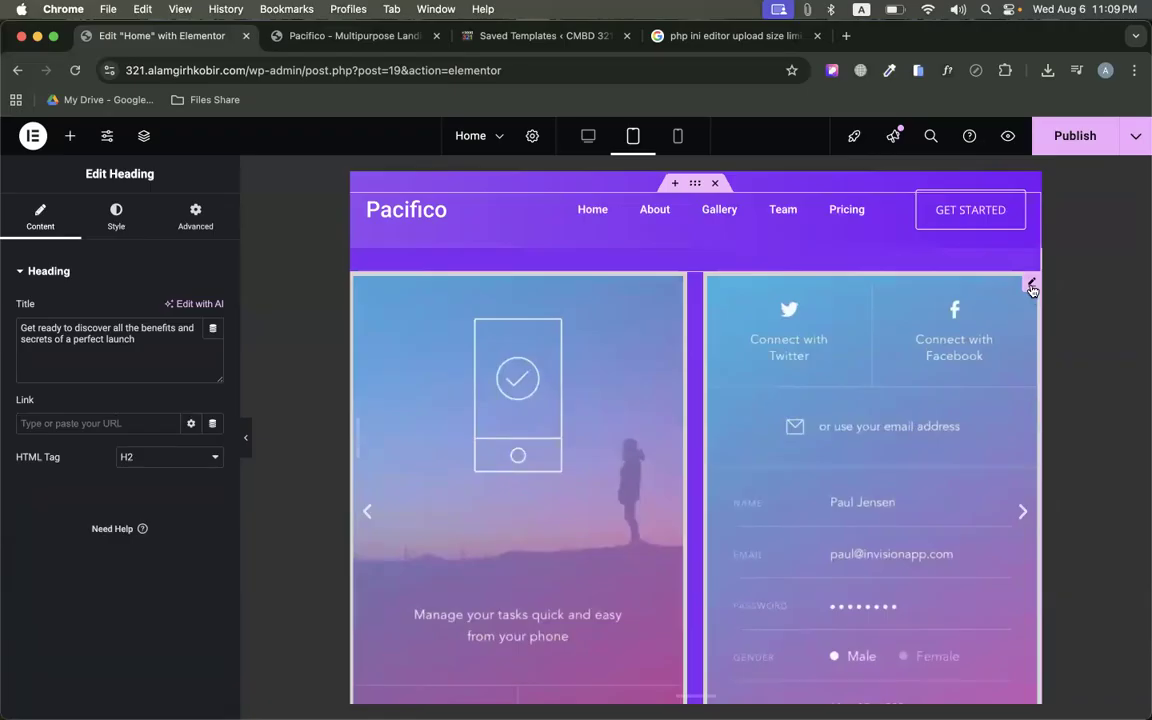
left_click(1021, 318)
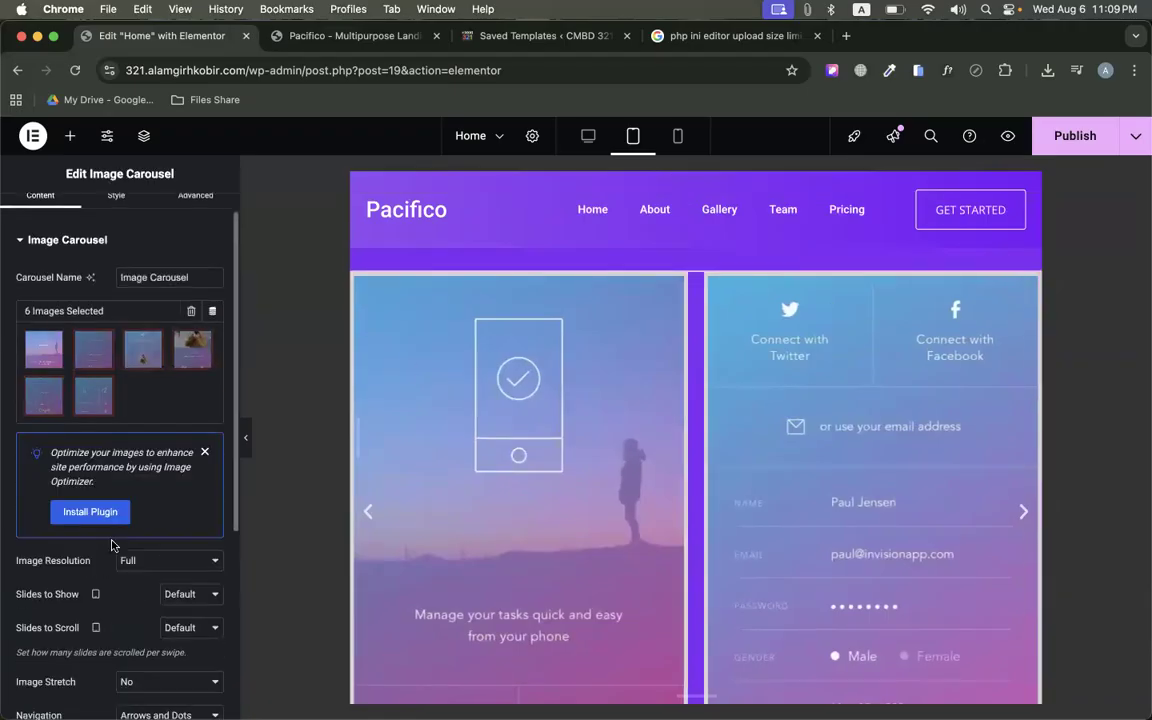
scroll(100, 490, "down", 3)
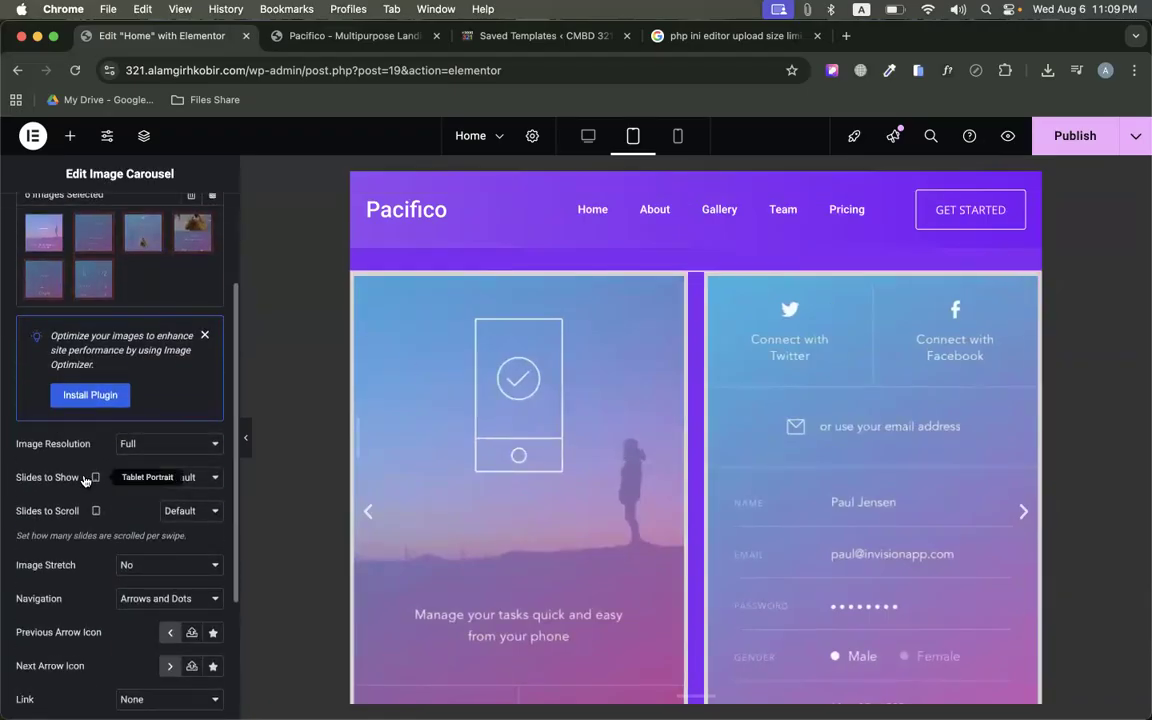
left_click(207, 487)
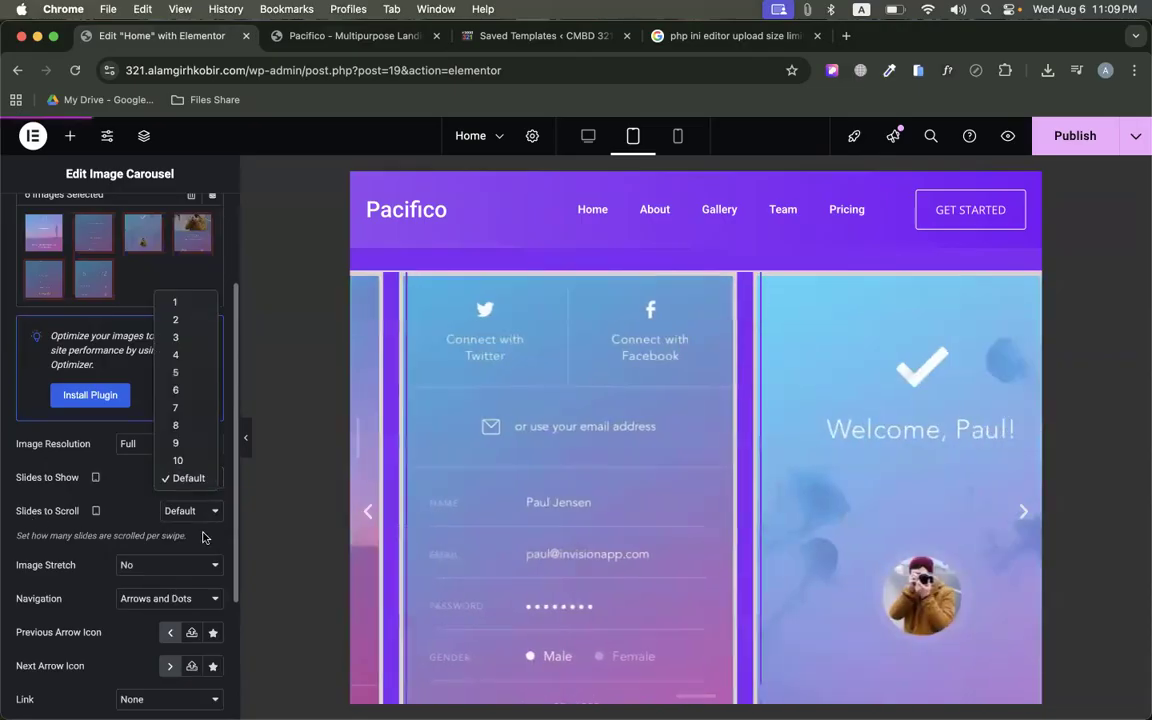
key("Escape")
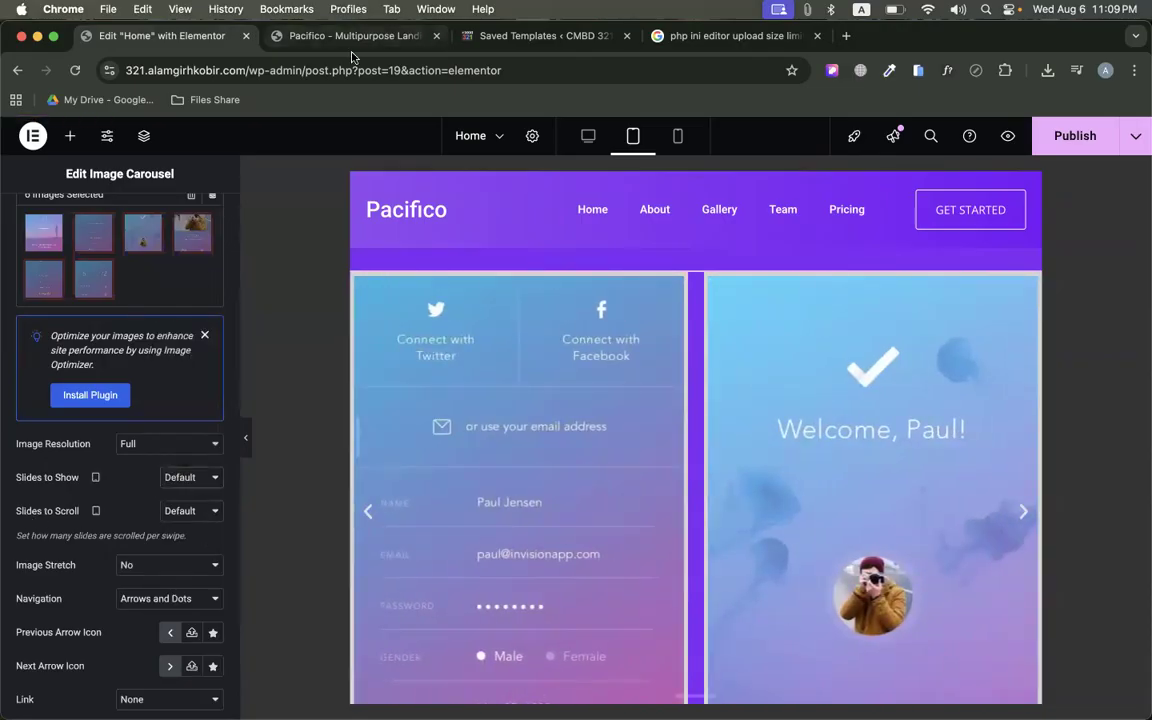
left_click(350, 36)
scroll(447, 253, "down", 10)
scroll(447, 253, "down", 10)
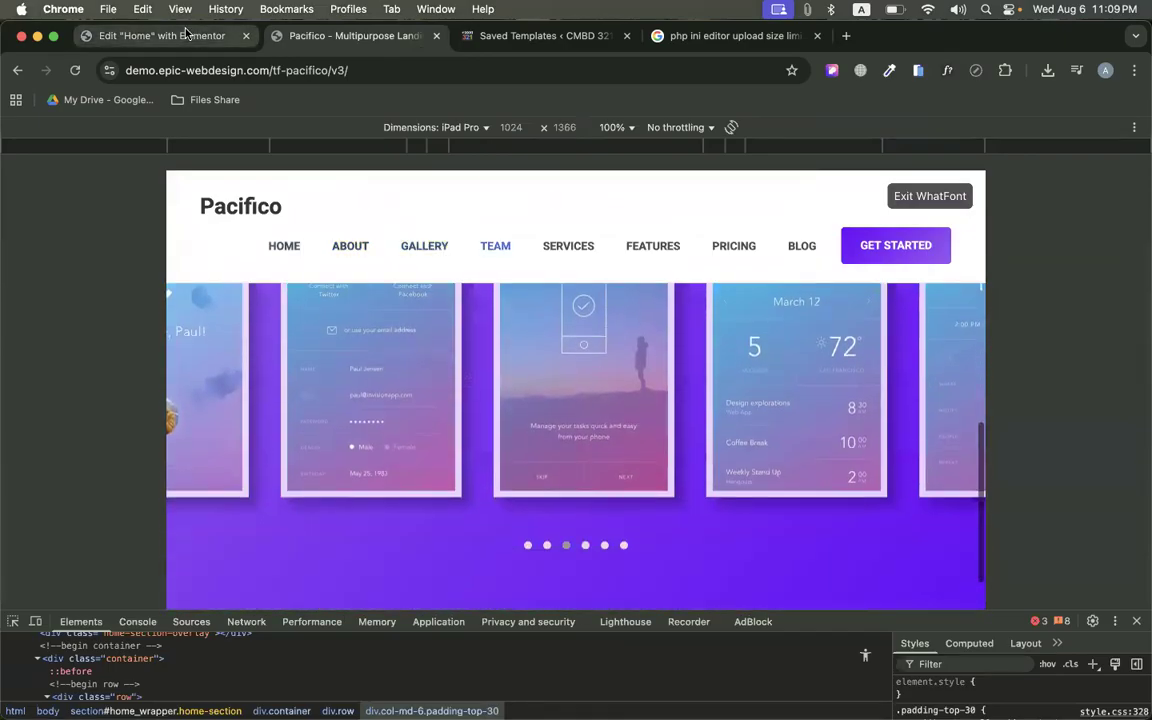
left_click(160, 36)
left_click(200, 477)
left_click(176, 337)
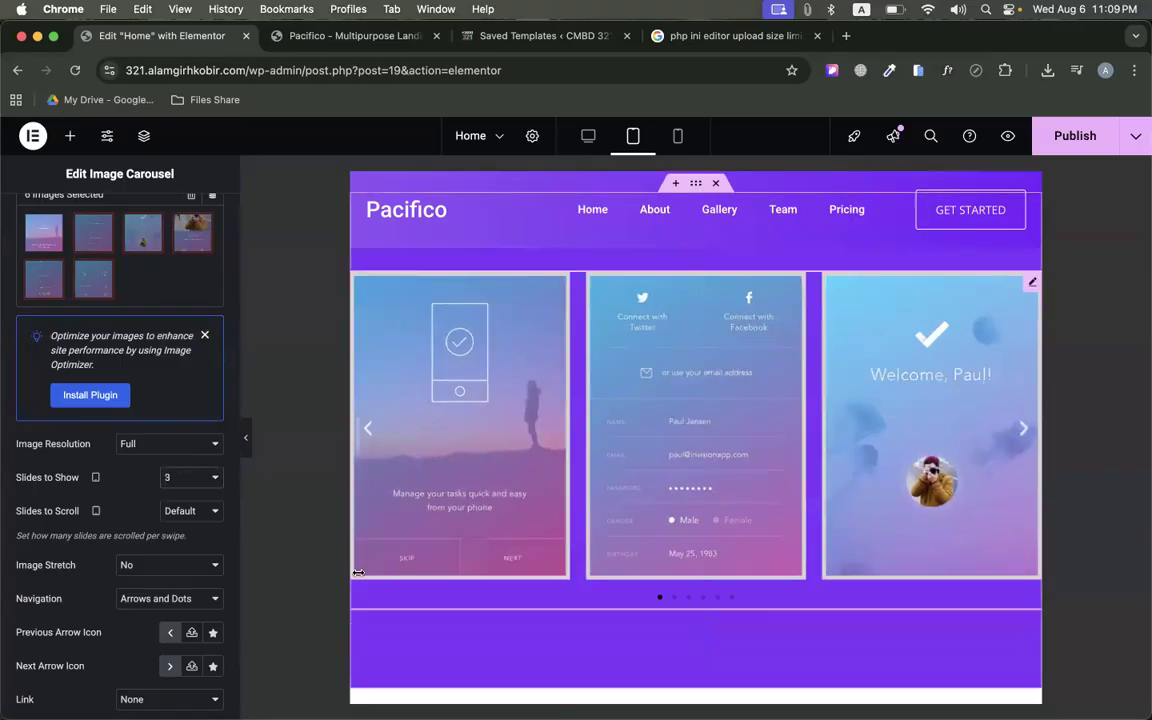
Try 5 Slides to Show in the tablet image carousel, and return the setting to 3
left_click(180, 477)
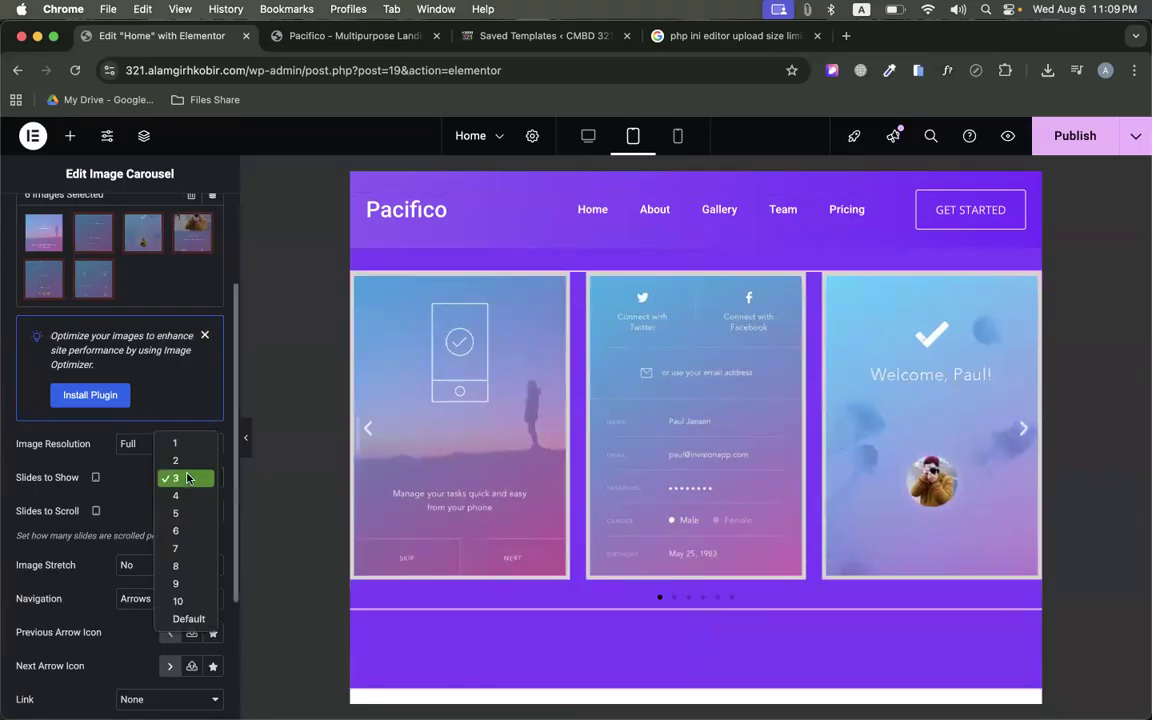
left_click(172, 508)
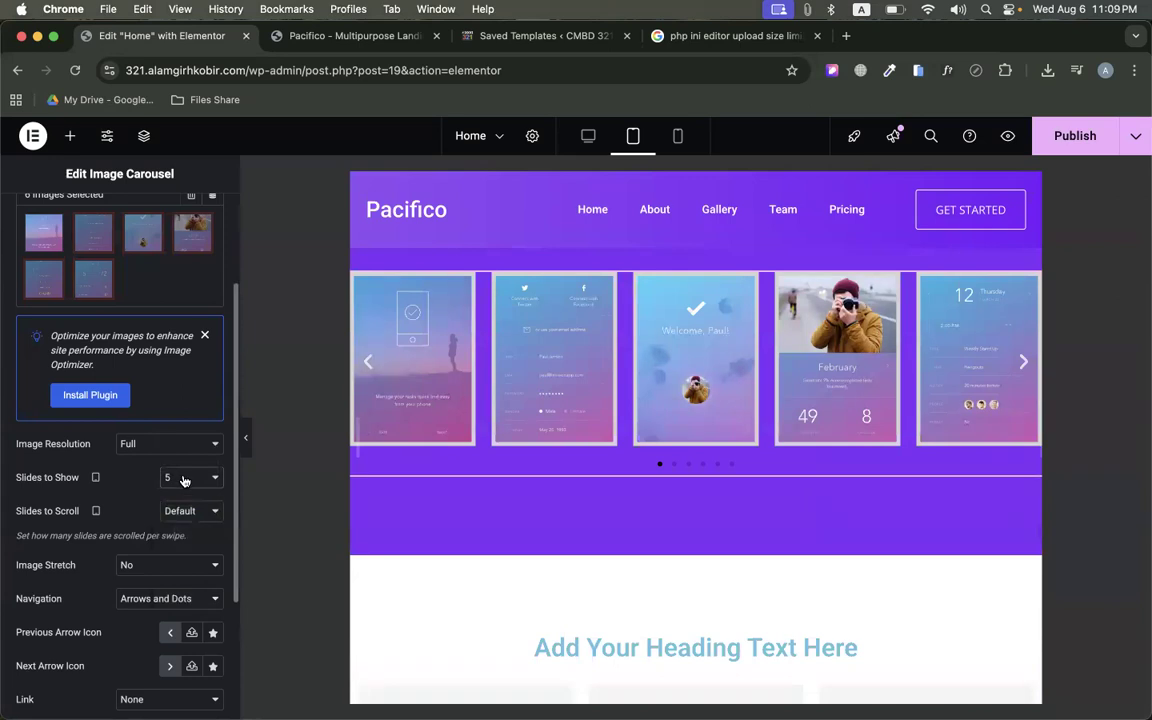
left_click(184, 480)
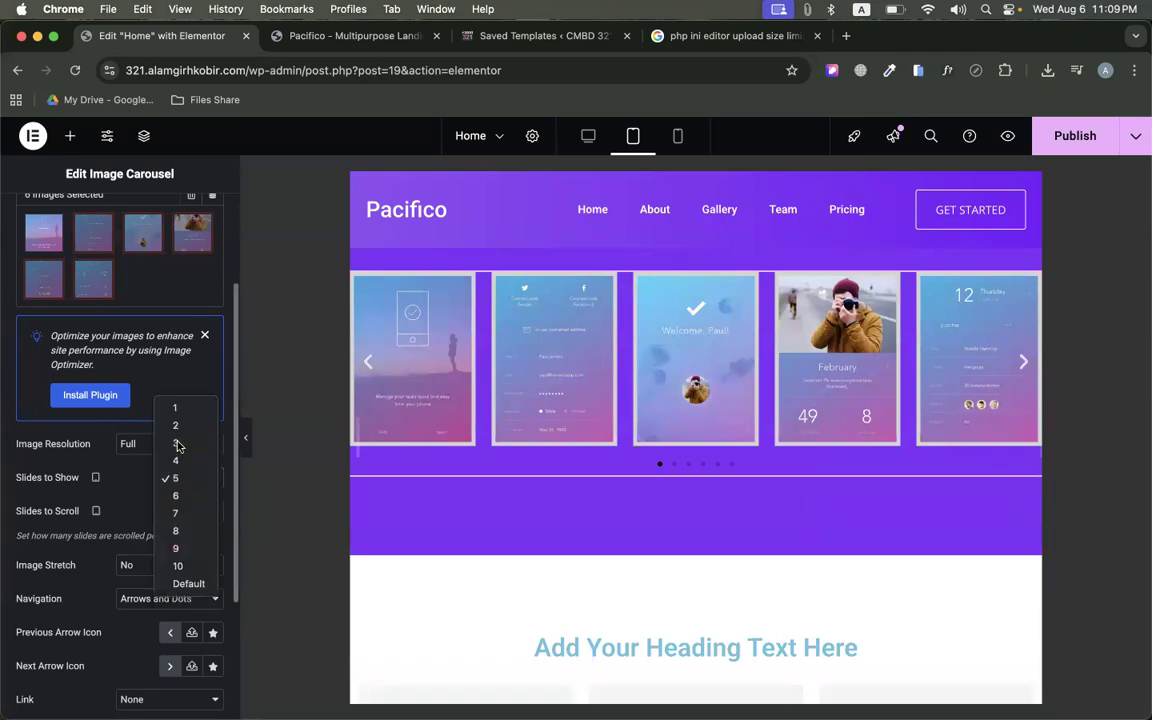
left_click(178, 445)
Set the image carousel's tablet Slides to Scroll to 1
left_click(185, 514)
left_click(172, 336)
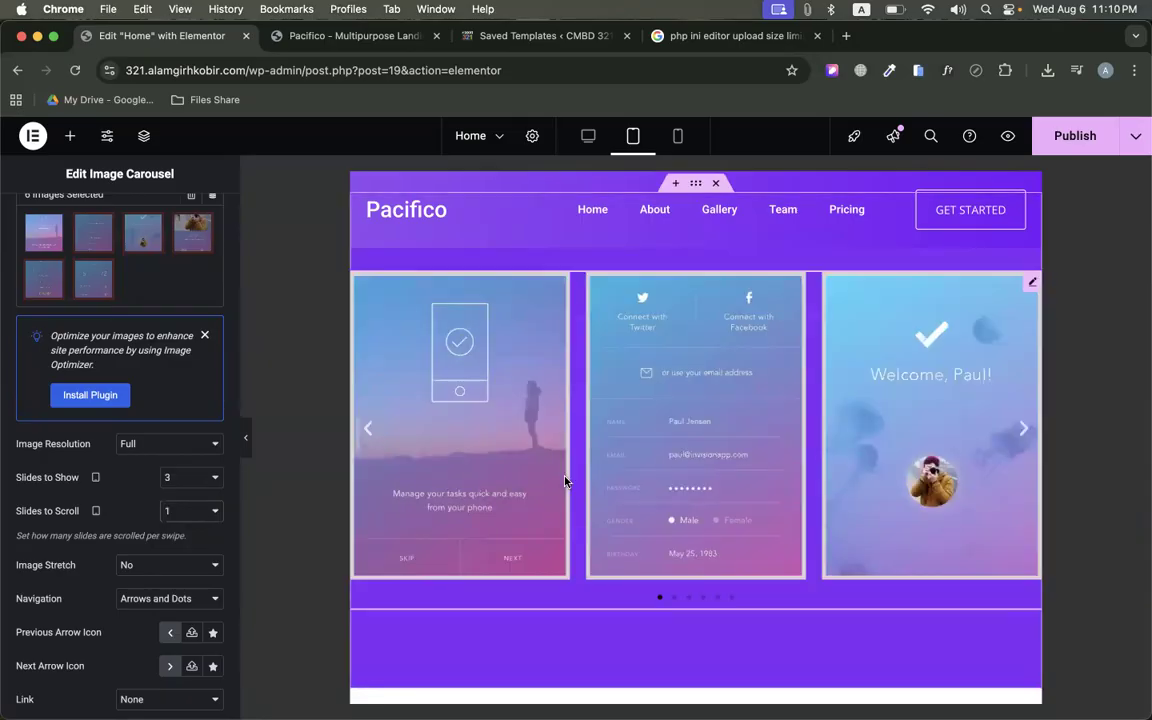
Examine the team member cards and their heading below the carousel in the tablet view
scroll(770, 518, "down", 10)
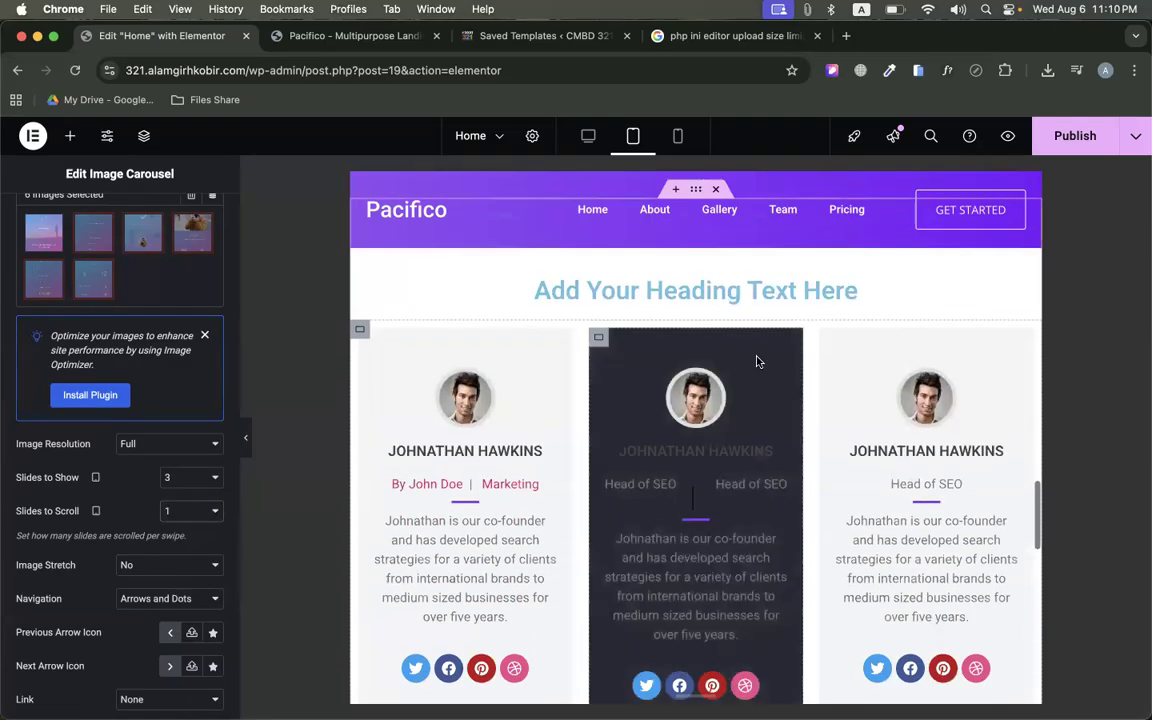
scroll(778, 448, "up", 3)
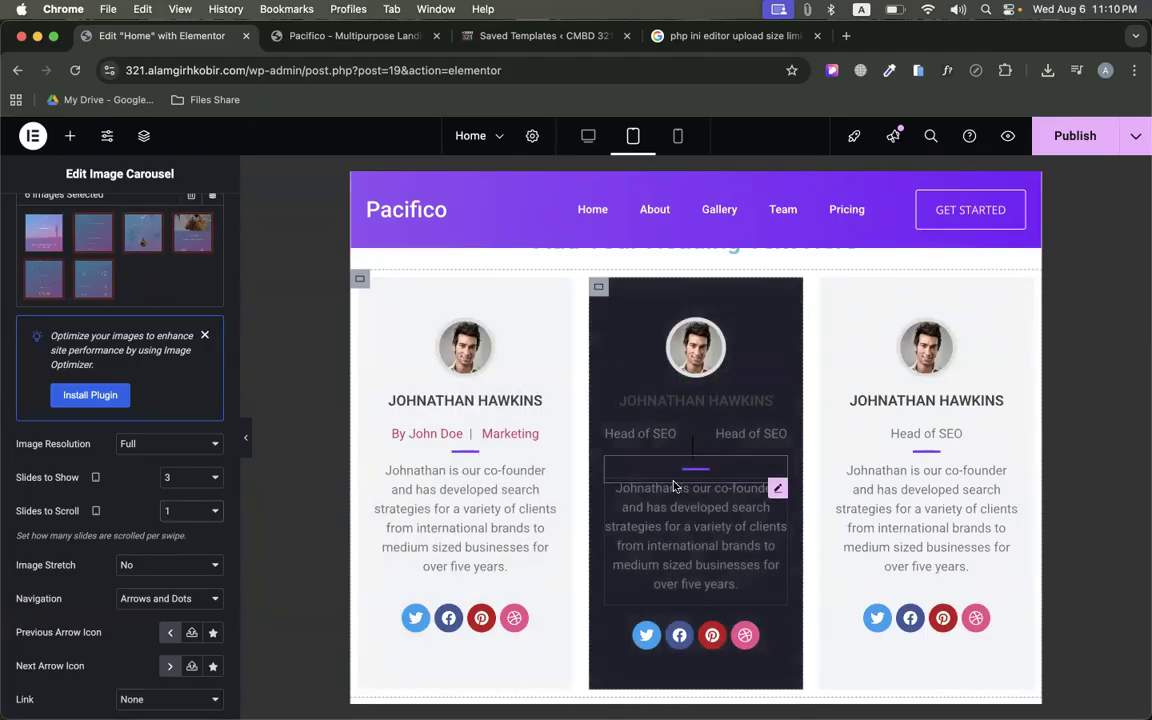
scroll(650, 590, "down", 3)
scroll(665, 507, "up", 10)
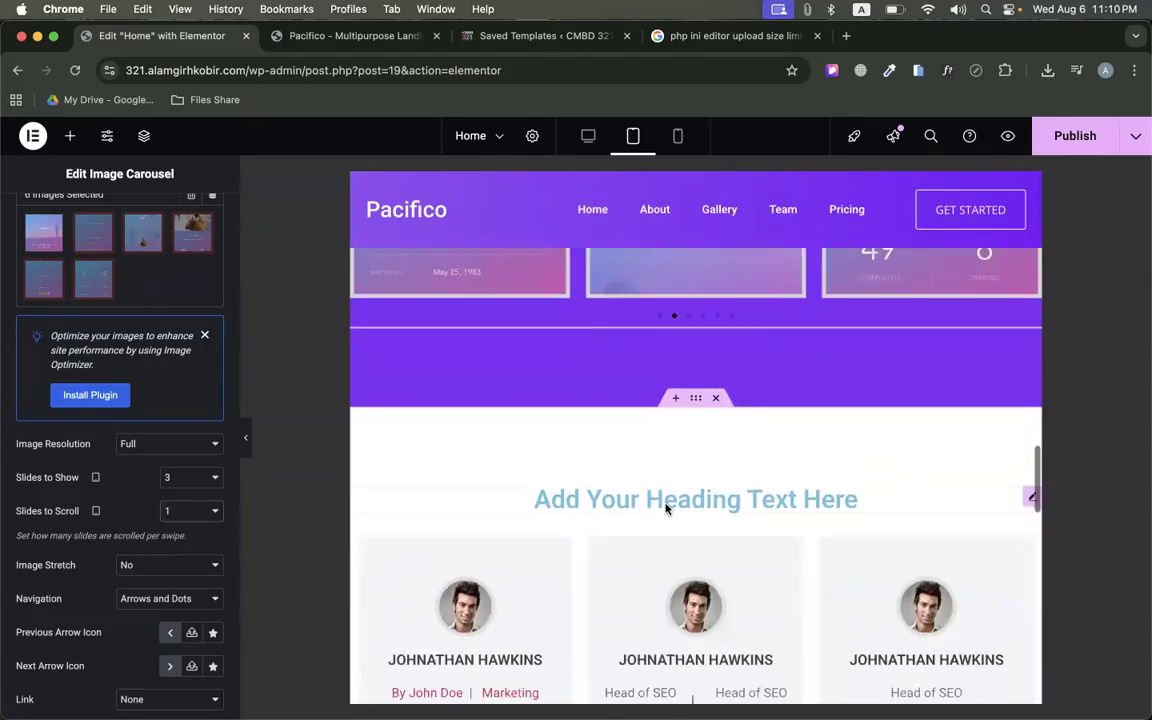
Set the text colour of the "Get ready to discover all the benefits" heading to pink #E46E98
scroll(665, 509, "up", 8)
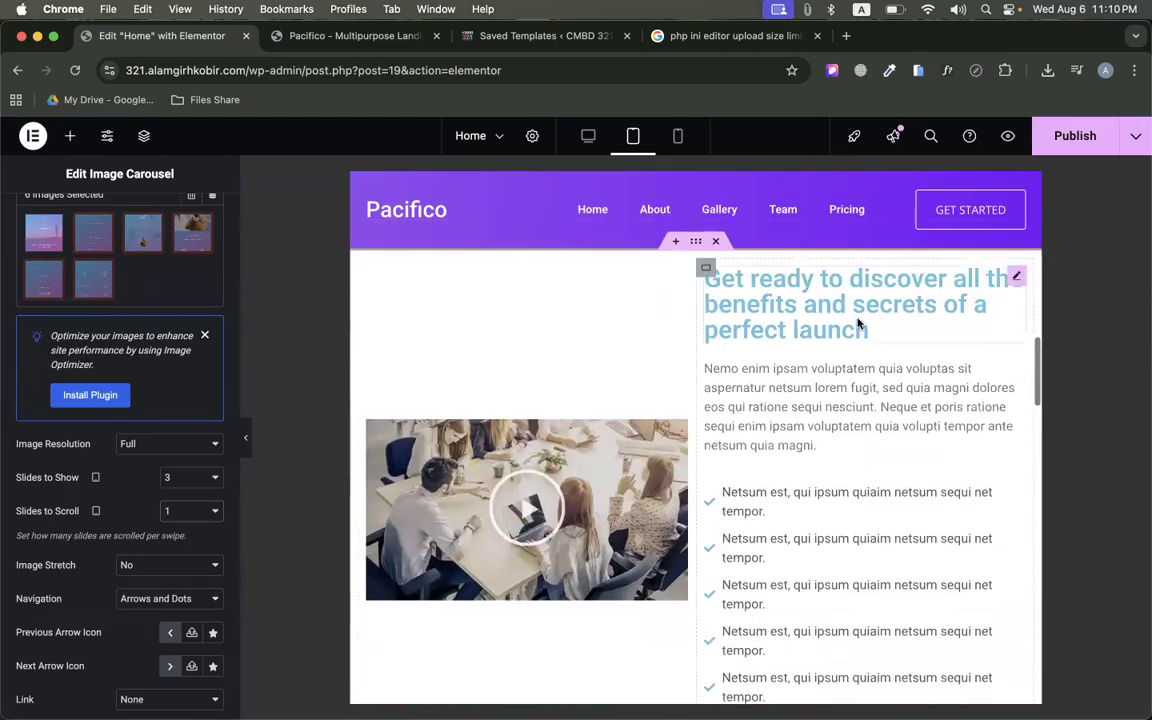
left_click(745, 440)
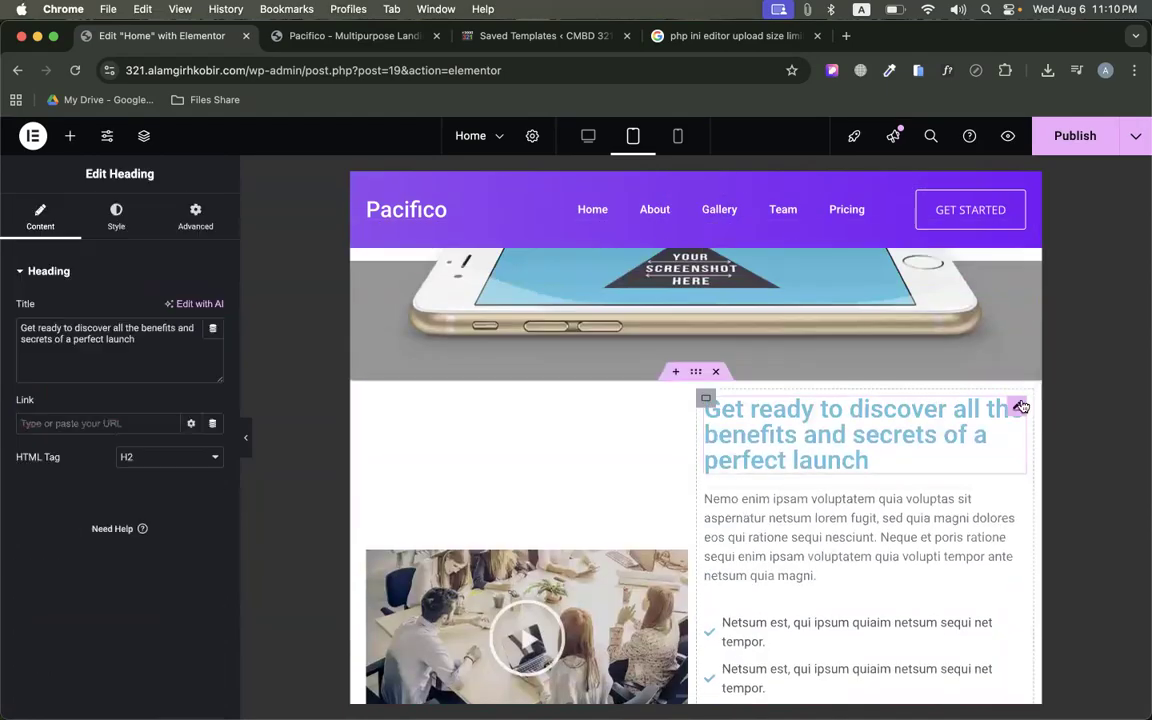
left_click(116, 213)
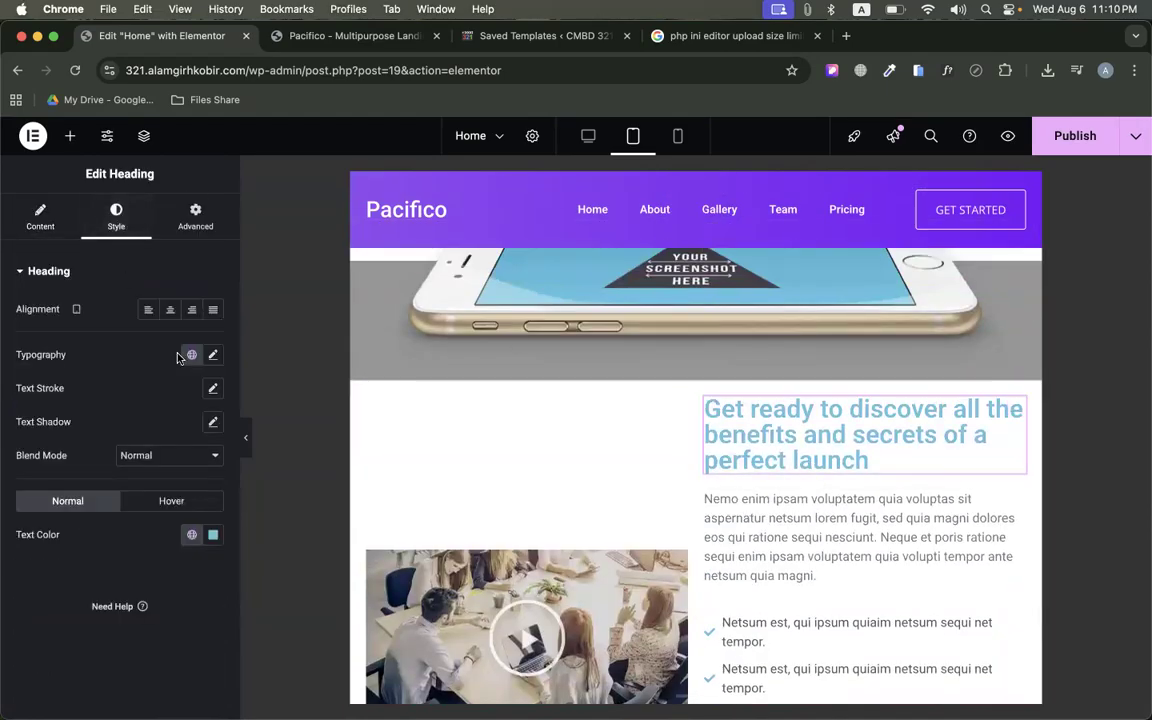
left_click(213, 536)
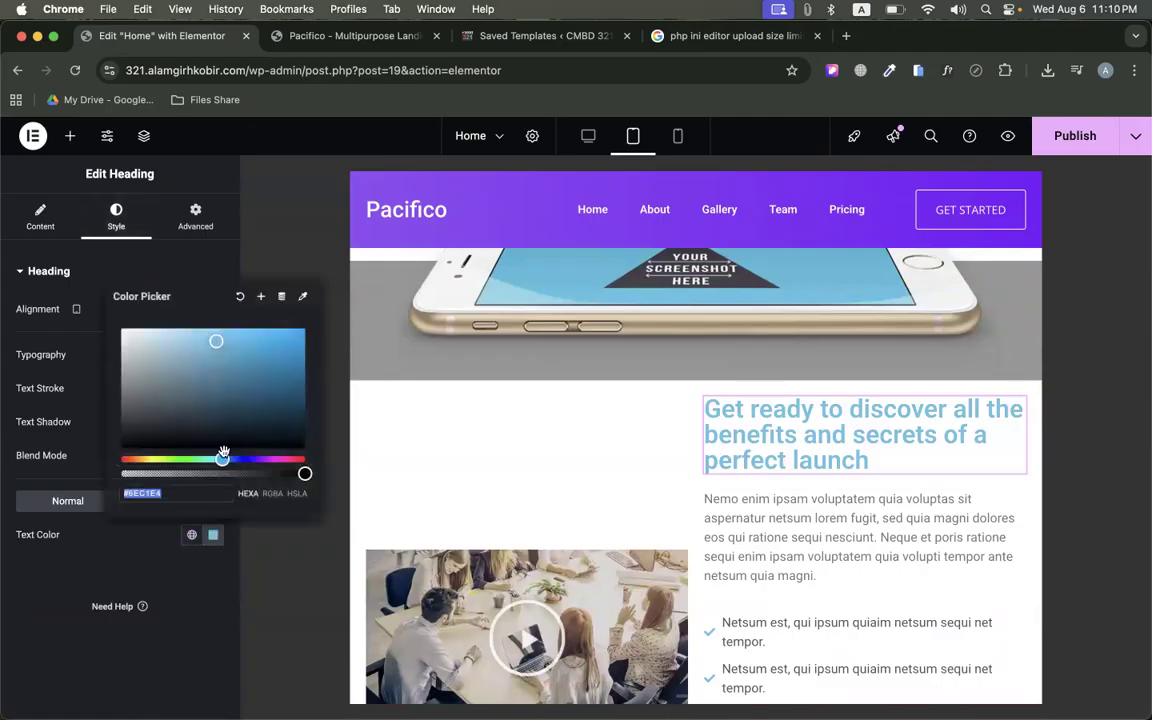
left_click(294, 459)
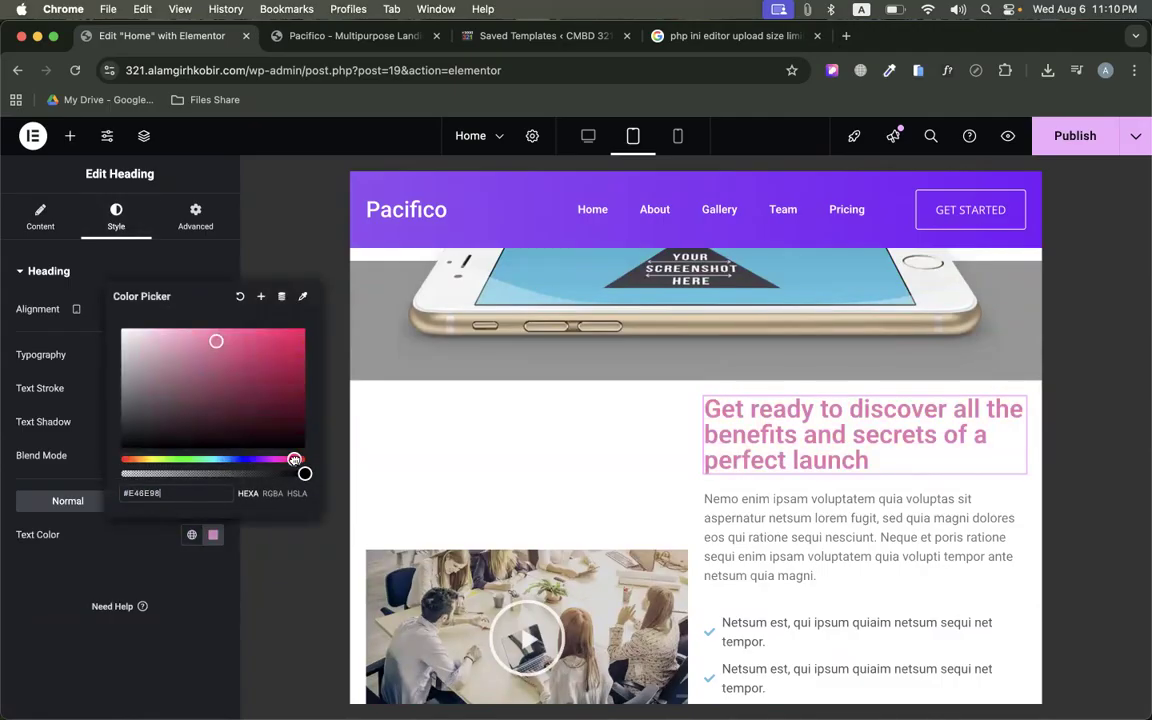
left_click(107, 597)
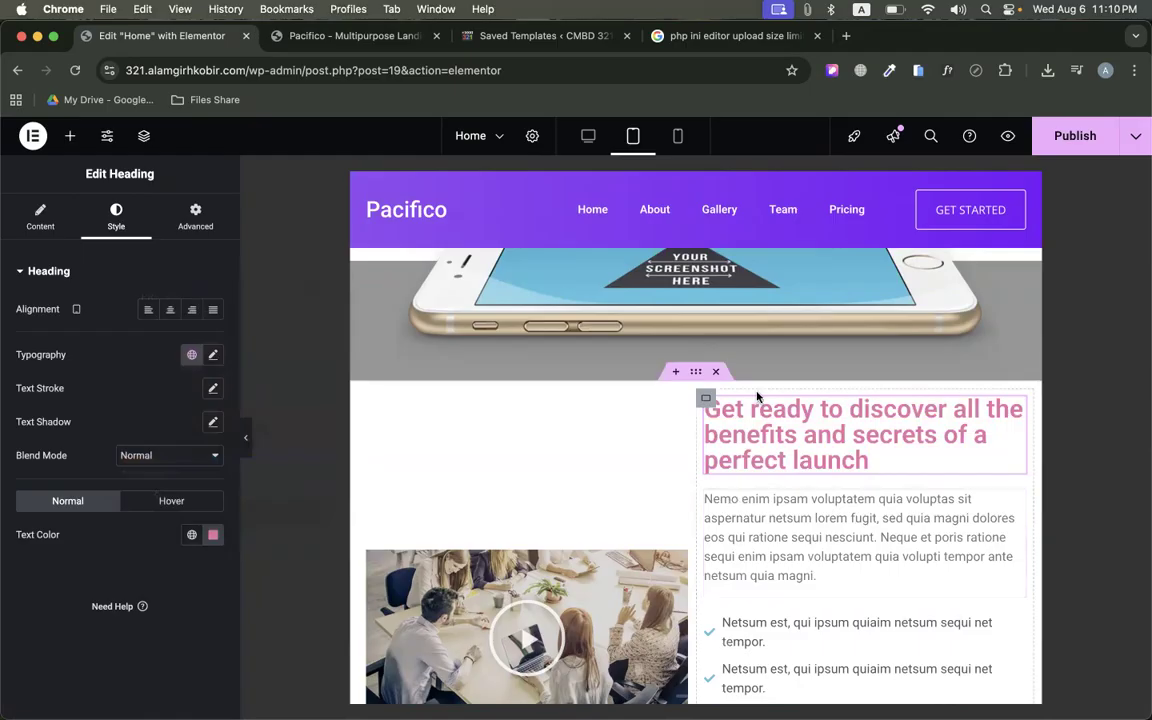
Compare the "Get ready to discover" heading's typography size settings in the desktop, tablet and mobile views
left_click(588, 140)
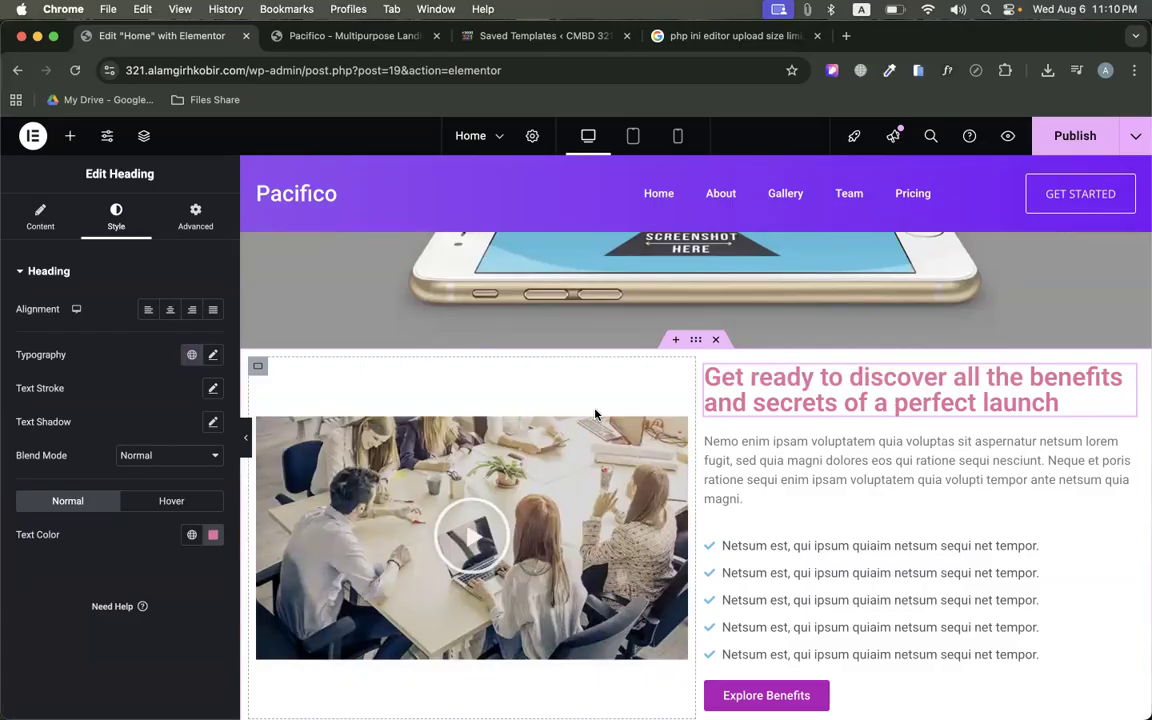
left_click(679, 428)
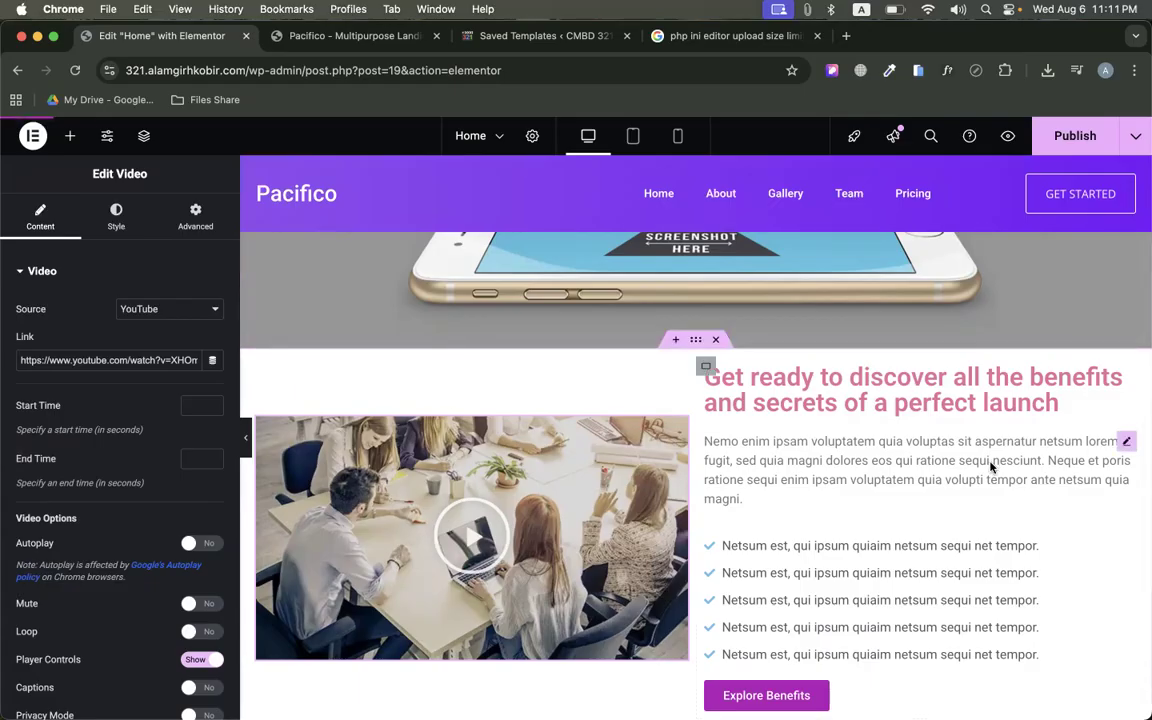
left_click(1125, 376)
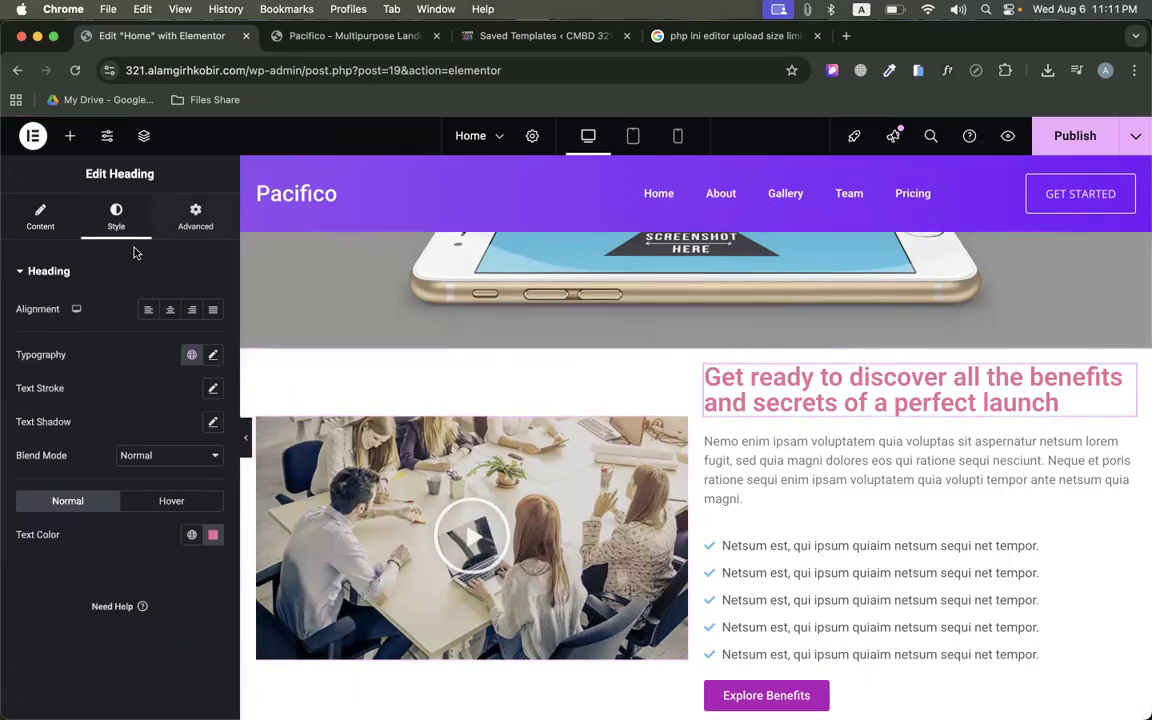
left_click(213, 355)
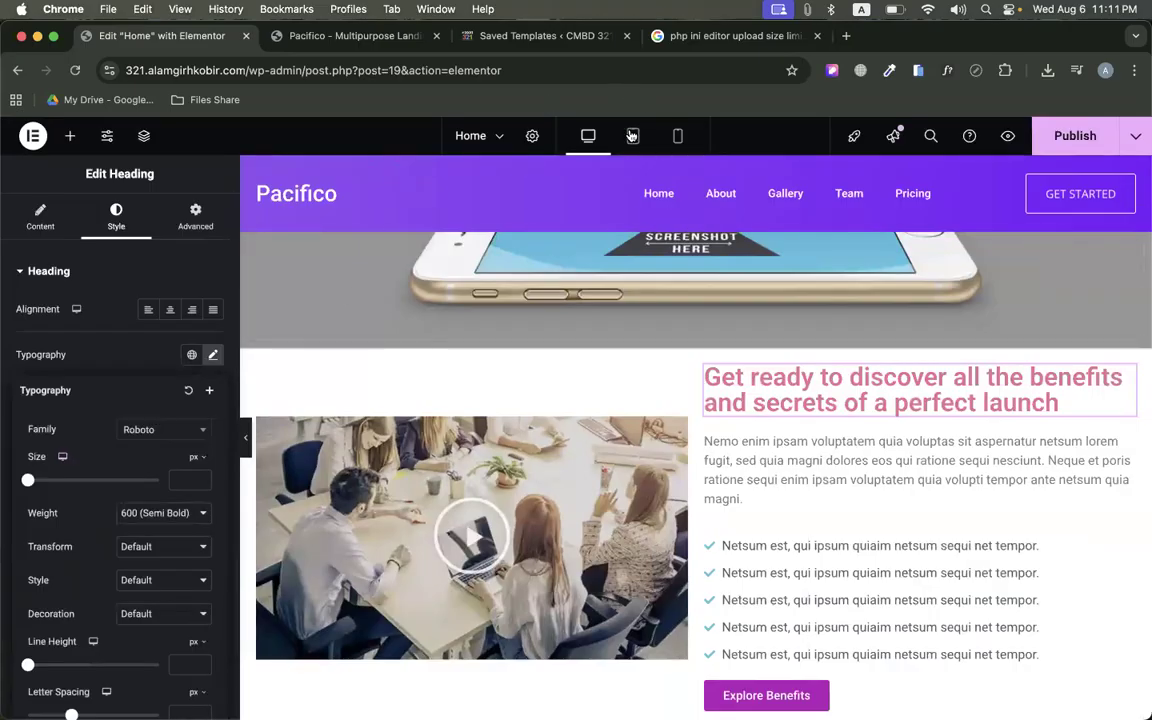
left_click(630, 137)
left_click(213, 355)
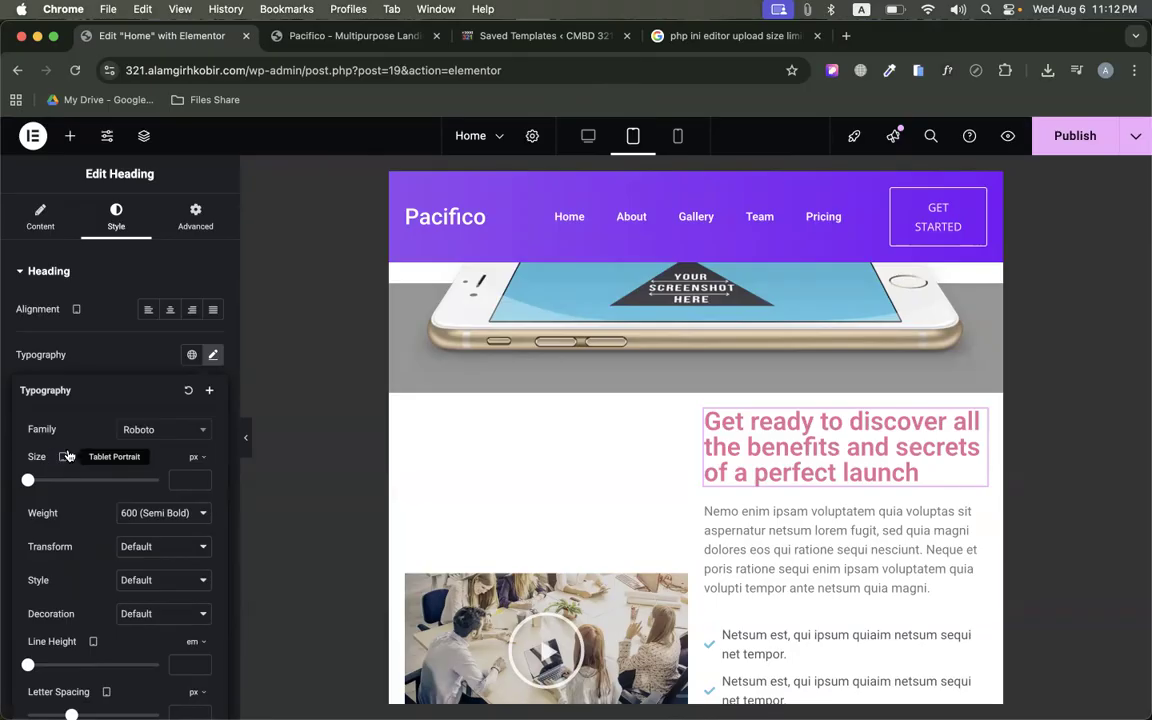
left_click(677, 135)
left_click(213, 354)
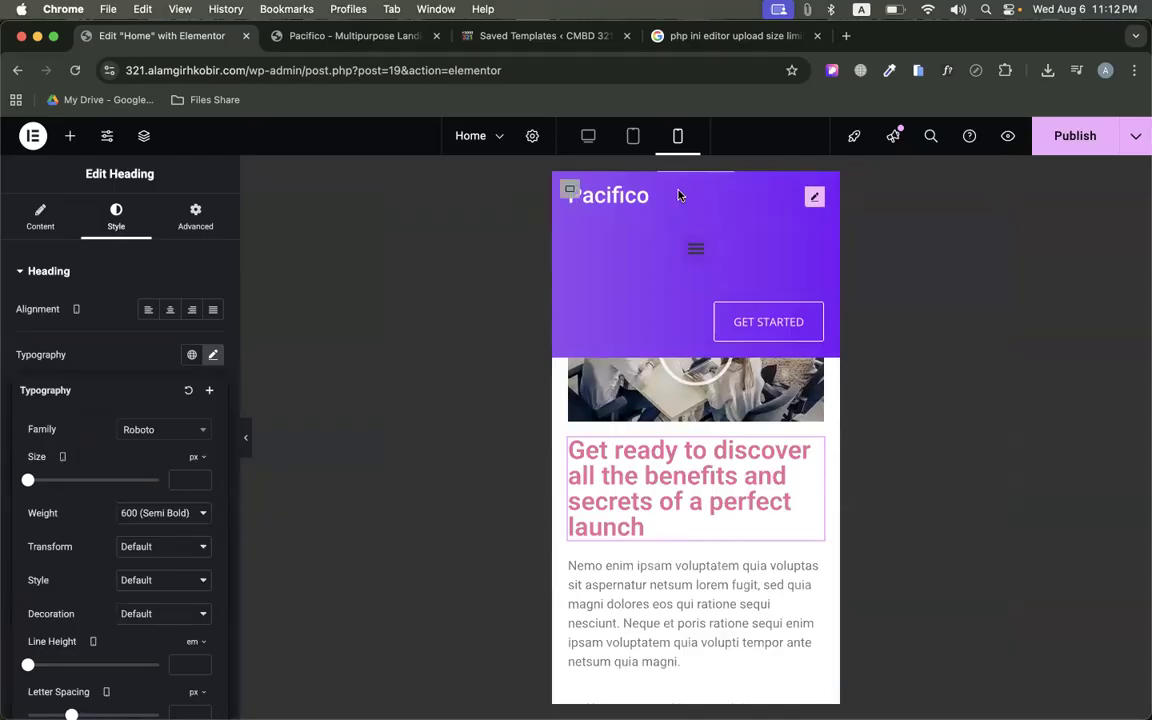
Examine the team member cards in the tablet view and the page's mobile layout
left_click(633, 135)
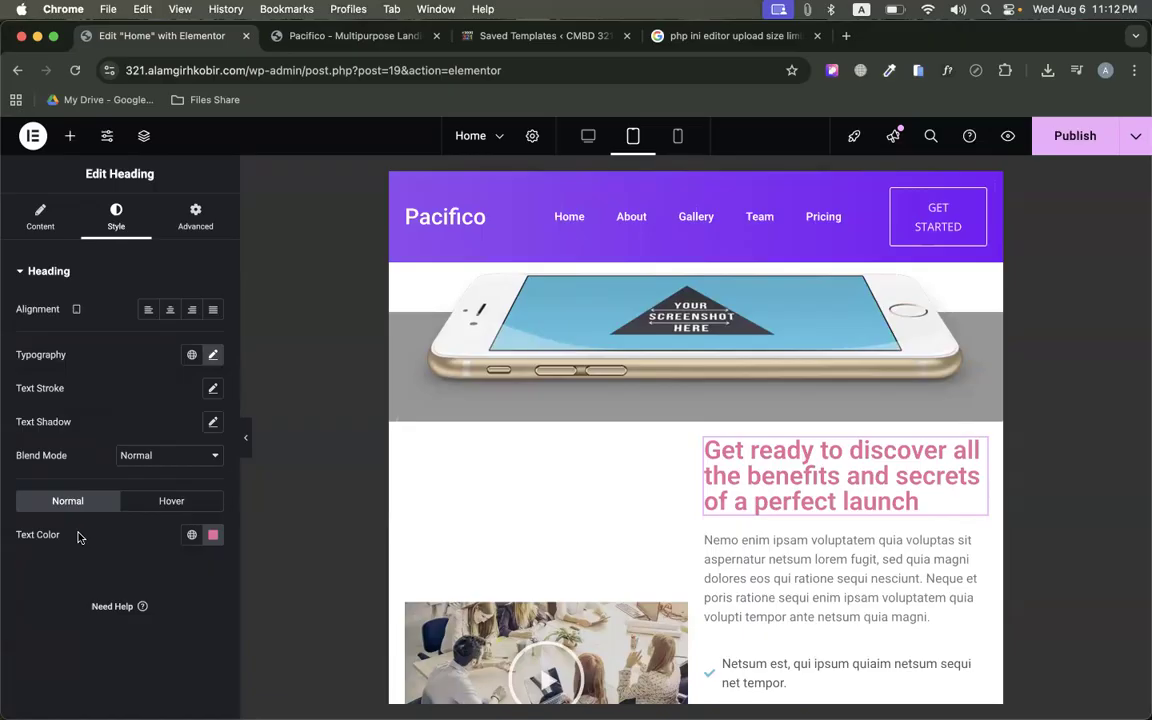
scroll(610, 485, "down", 2)
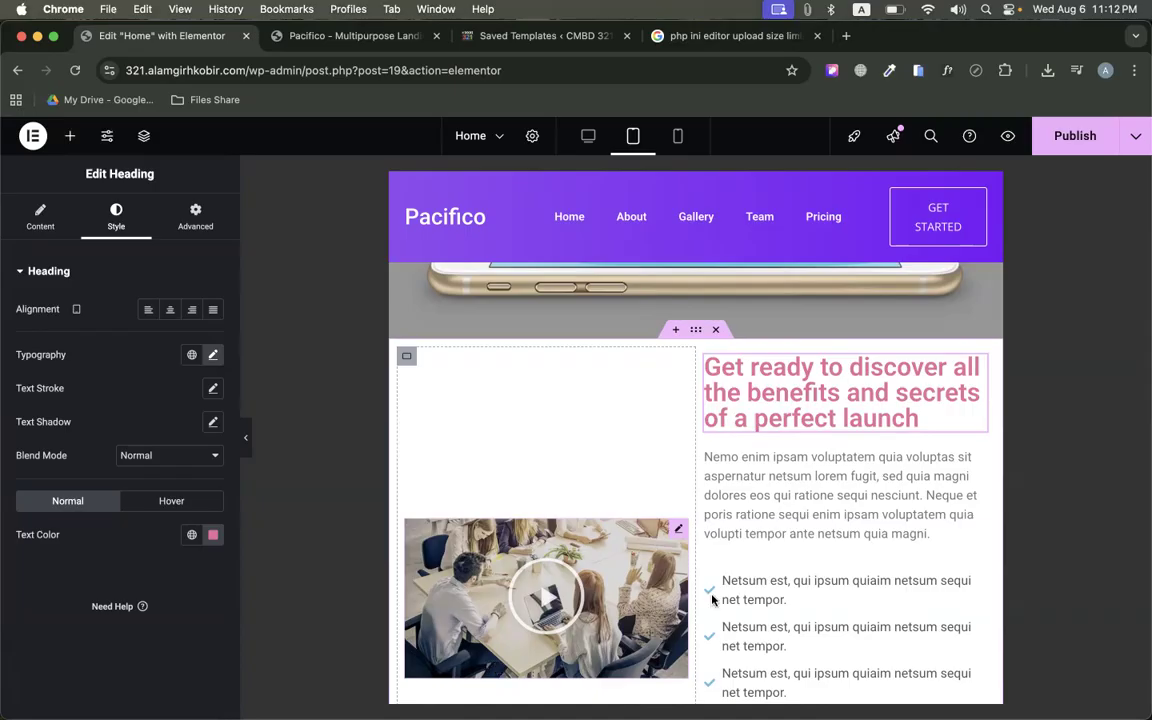
scroll(845, 483, "down", 10)
scroll(845, 483, "down", 15)
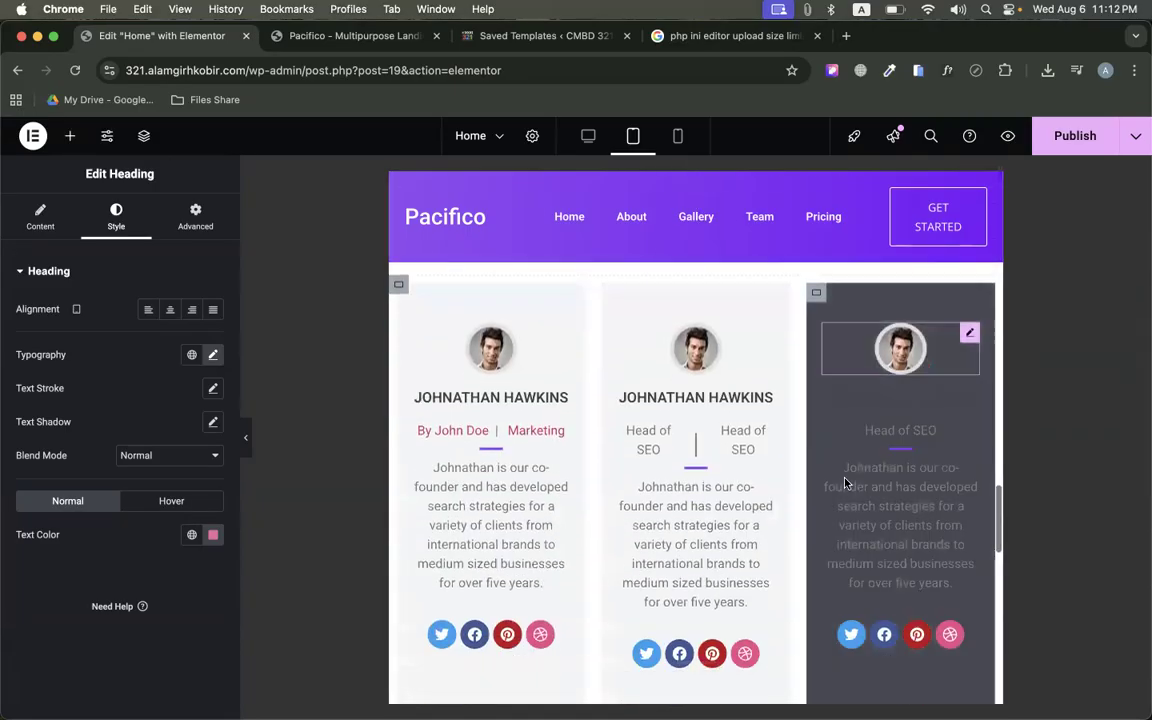
left_click(677, 136)
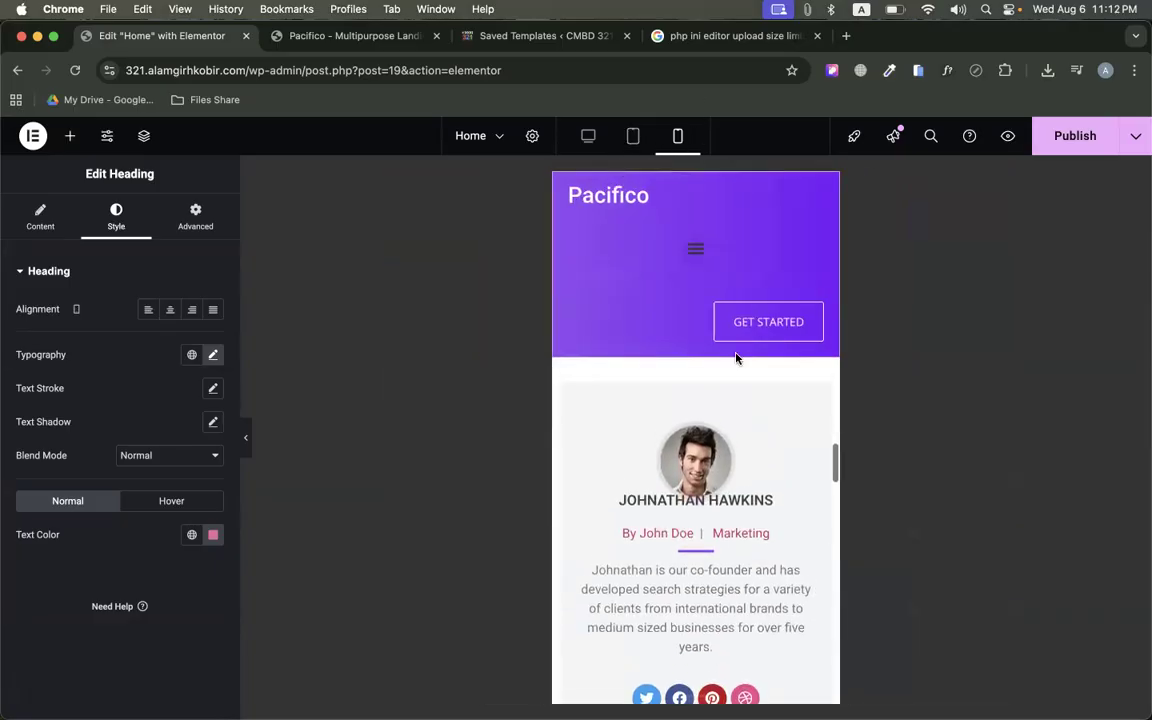
Display the Pacifico demo as an iPhone 14 Pro Max at 100% zoom and turn off the WhatFont inspector
left_click(320, 36)
scroll(383, 333, "up", 5)
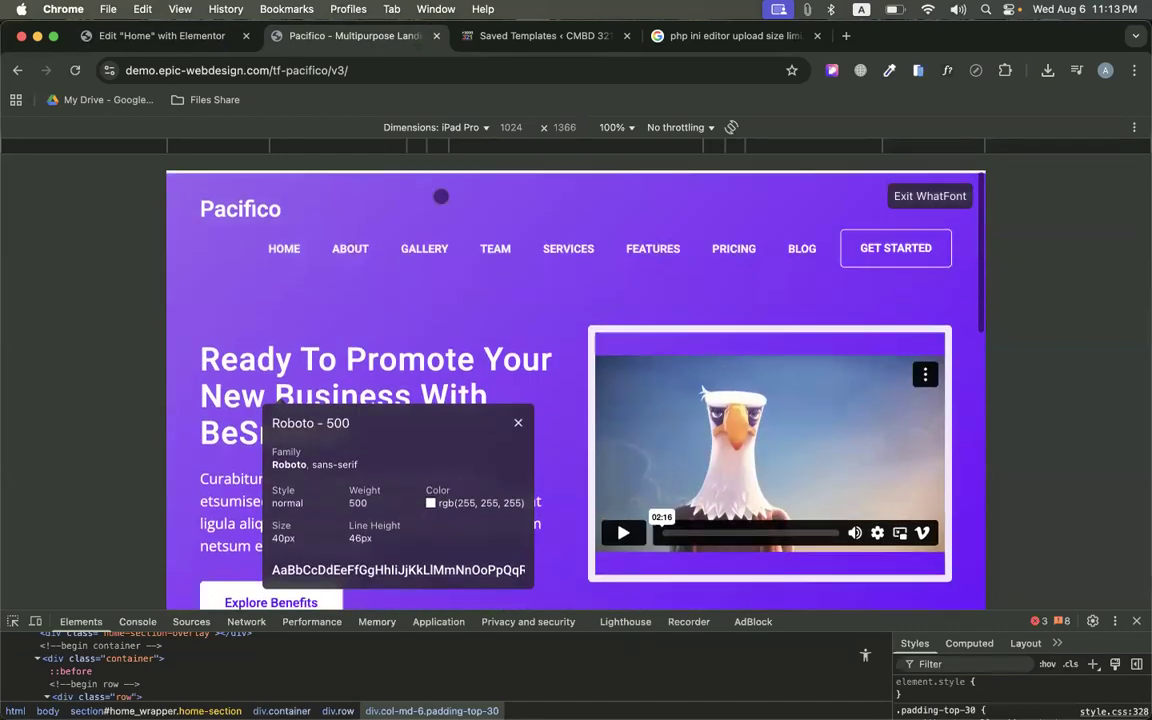
left_click(440, 127)
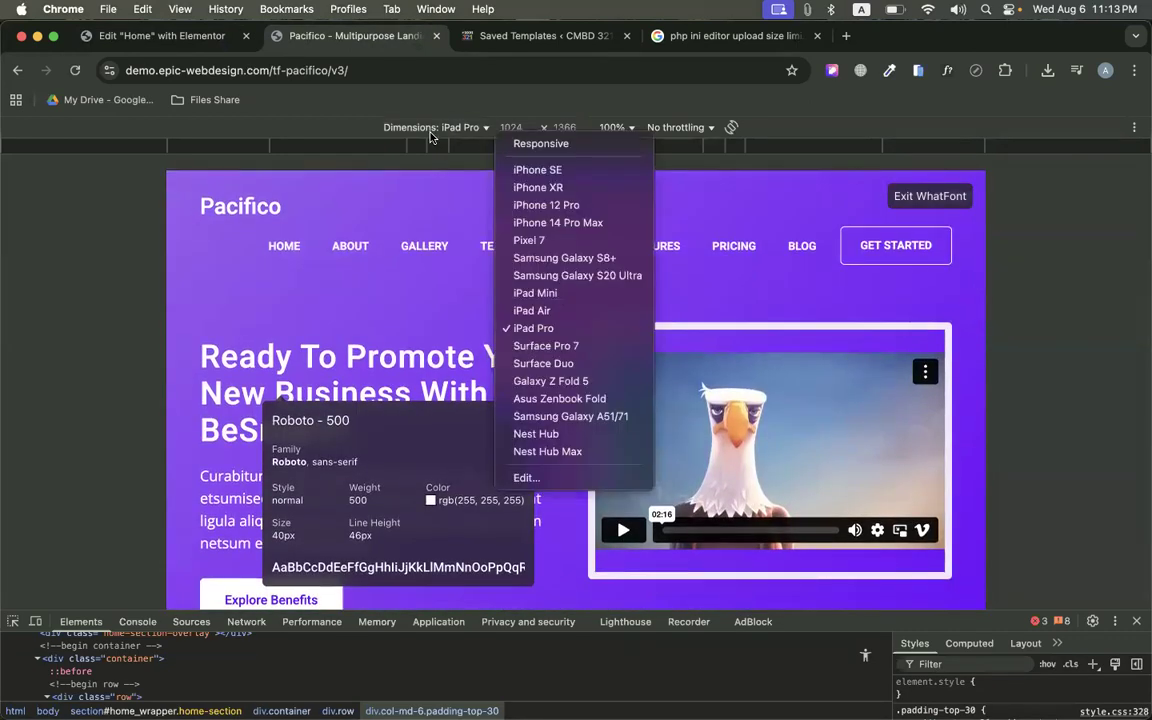
left_click(565, 224)
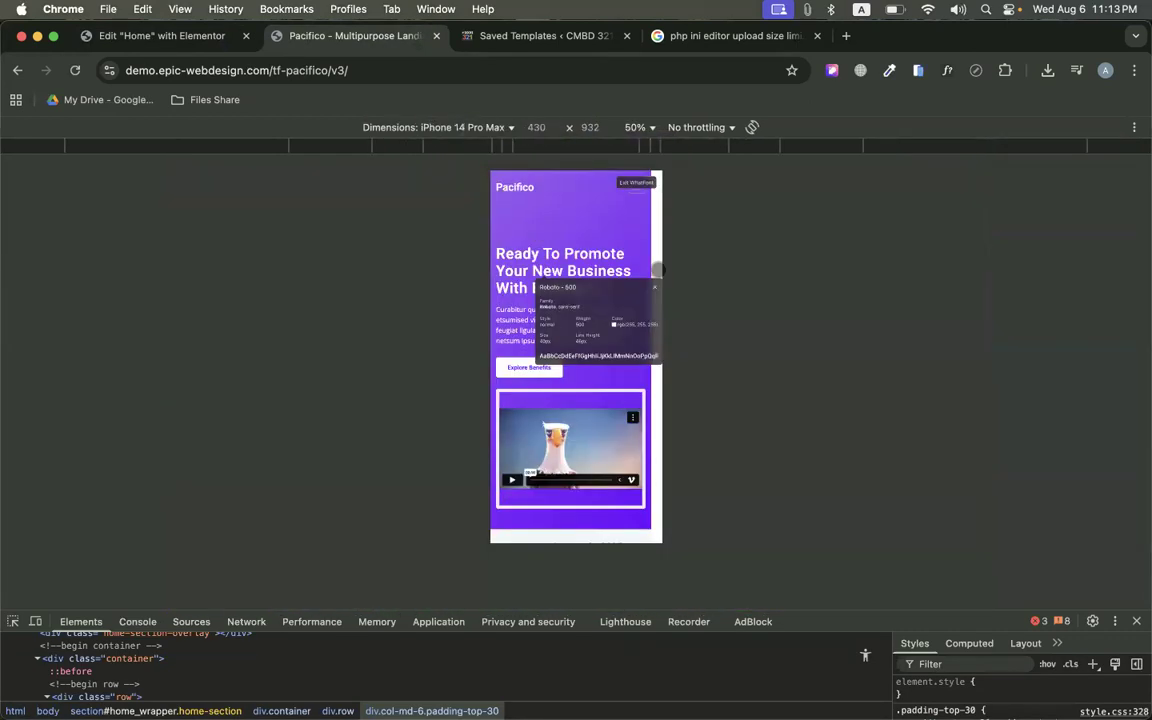
left_click(641, 127)
left_click(657, 172)
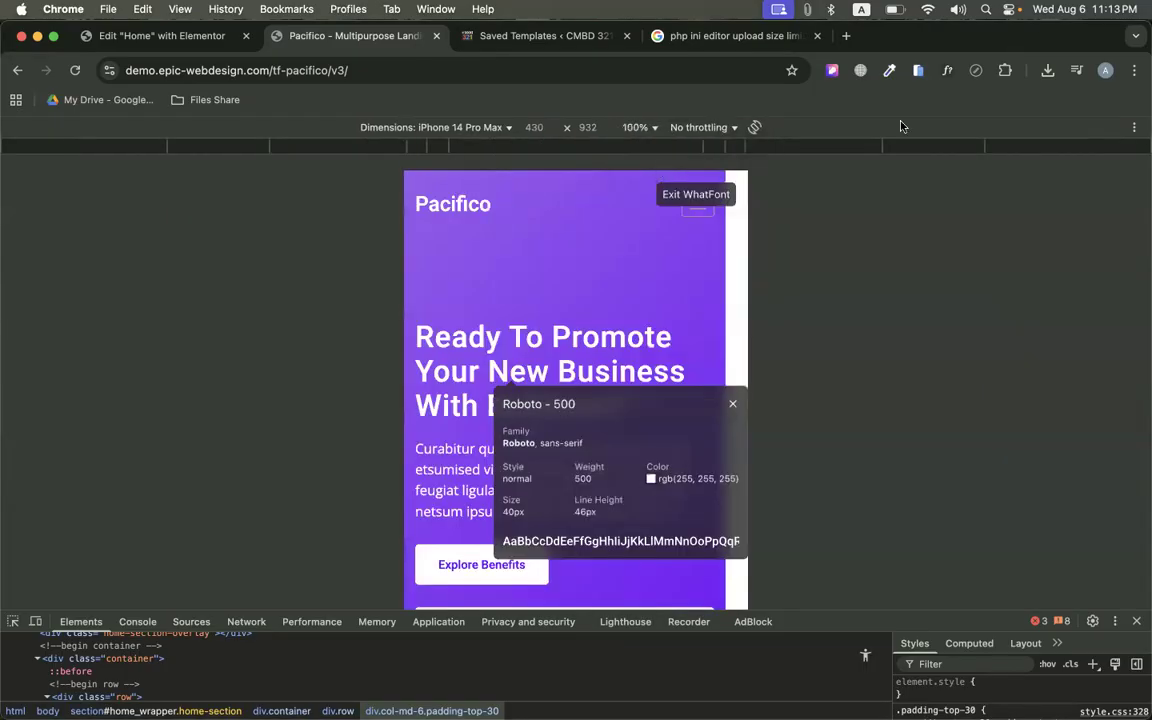
left_click(946, 72)
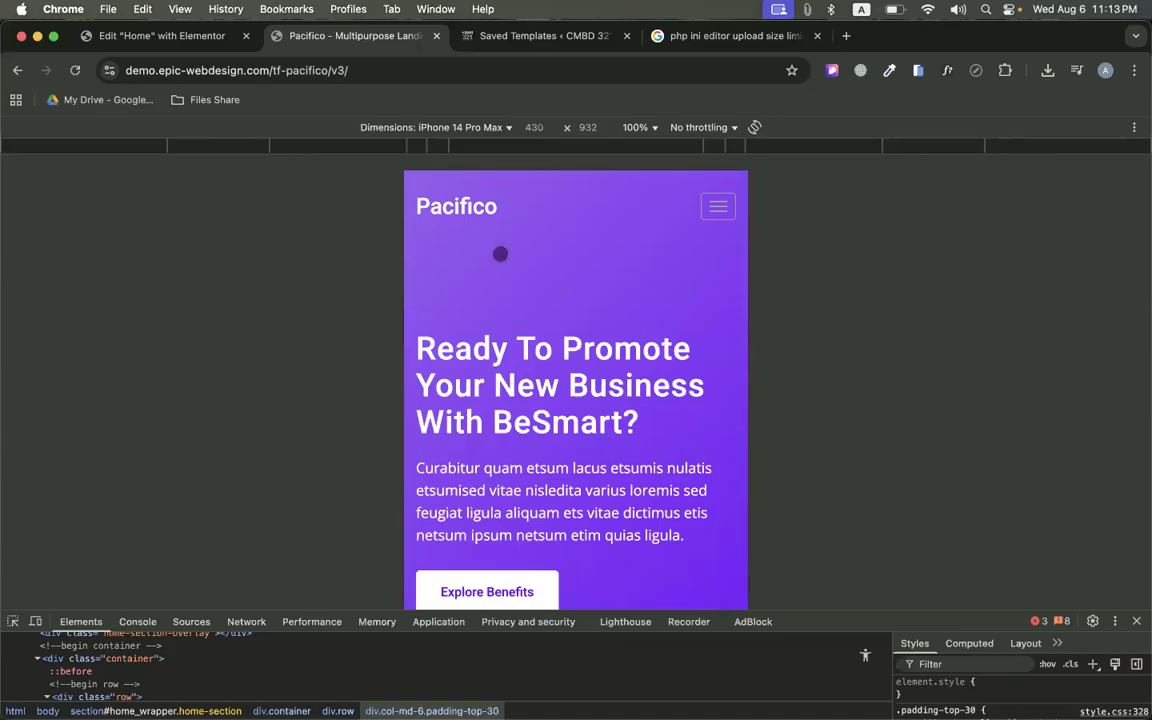
Compare the mobile header of the Home page with the demo's mobile header
left_click(131, 38)
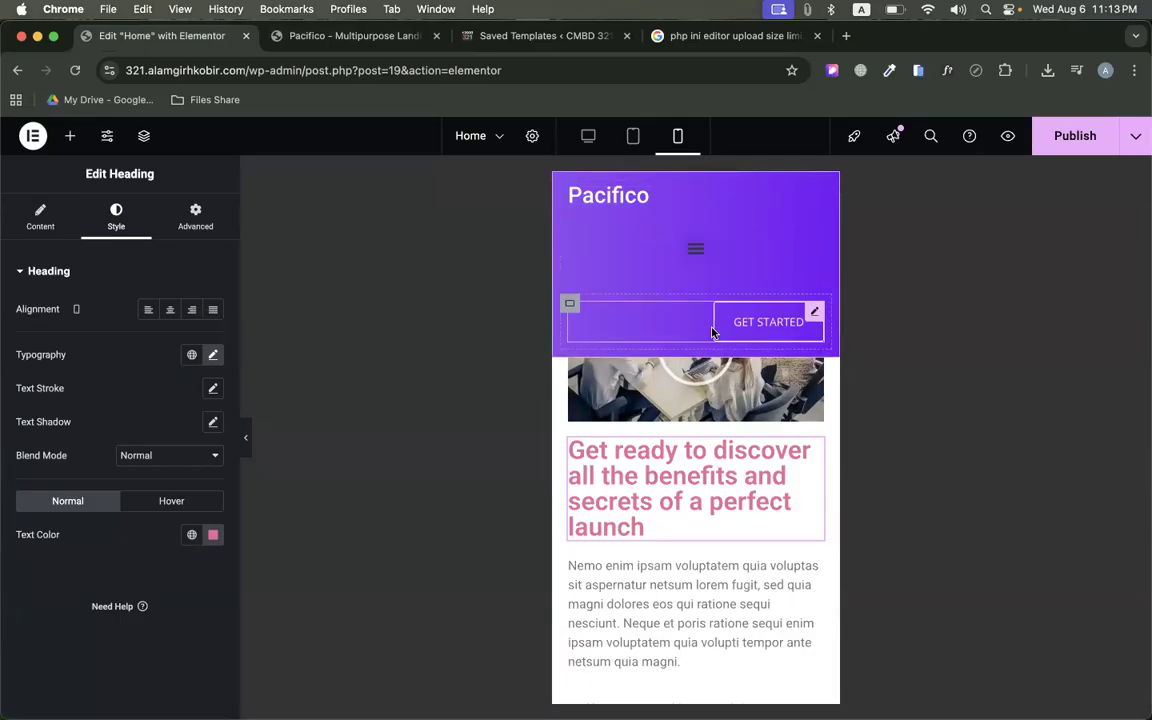
left_click(298, 30)
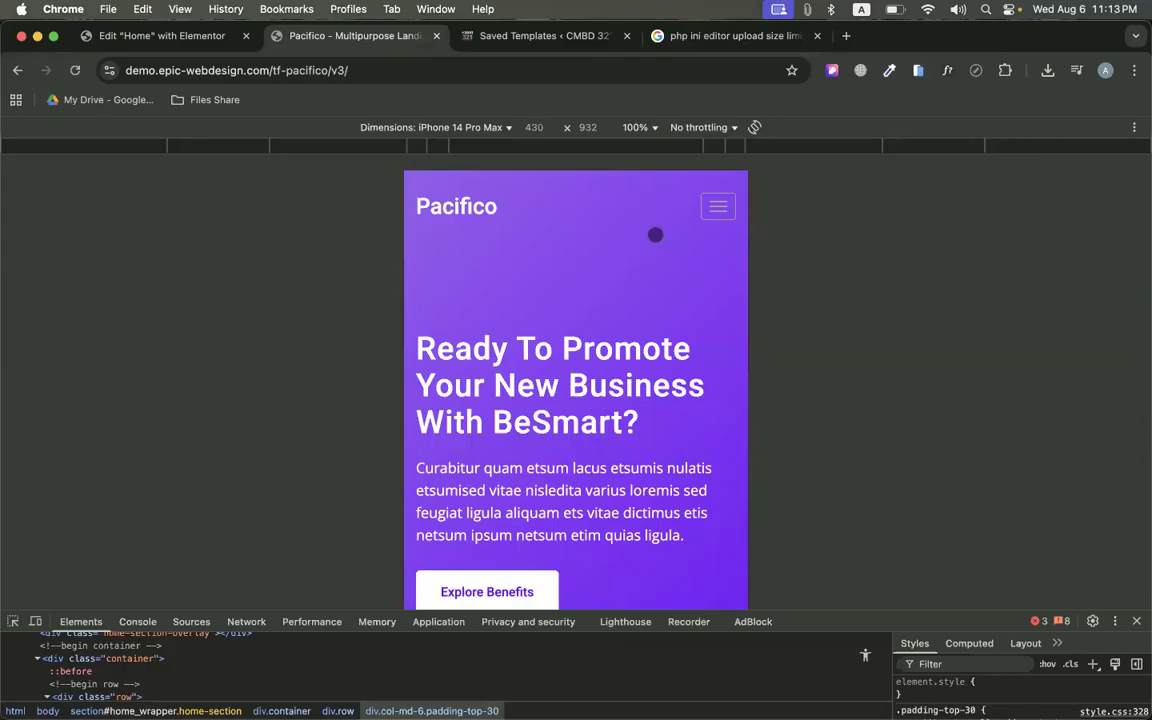
left_click(158, 33)
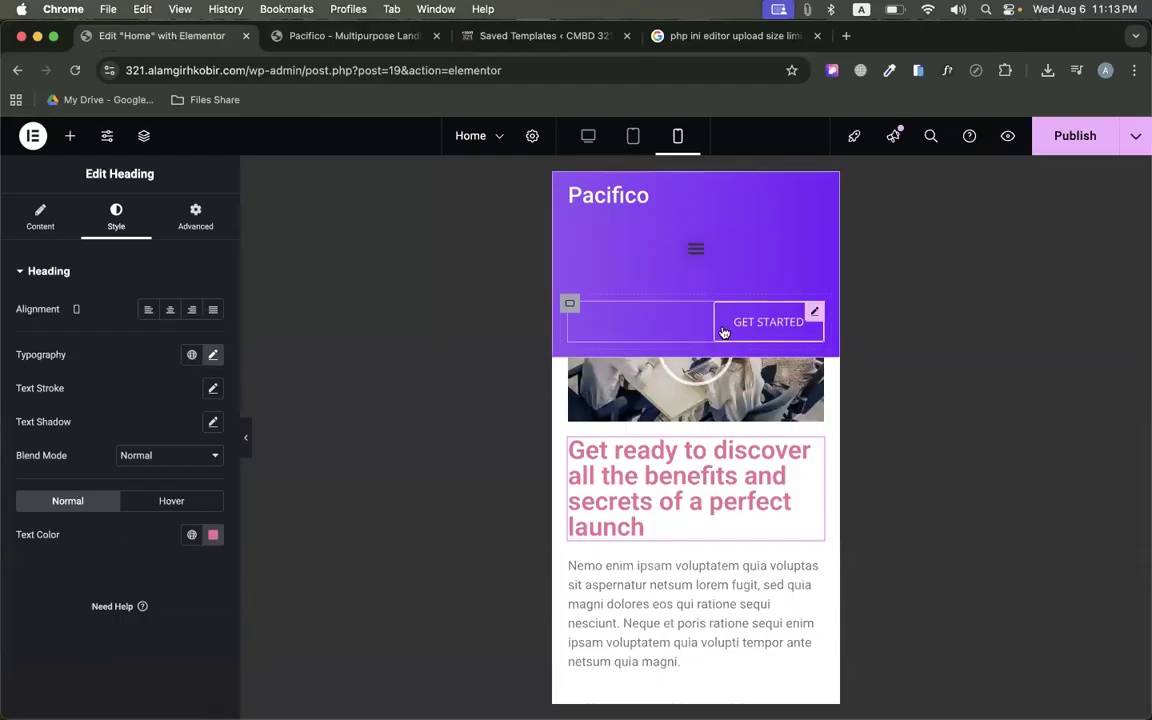
left_click(570, 306)
right_click(571, 312)
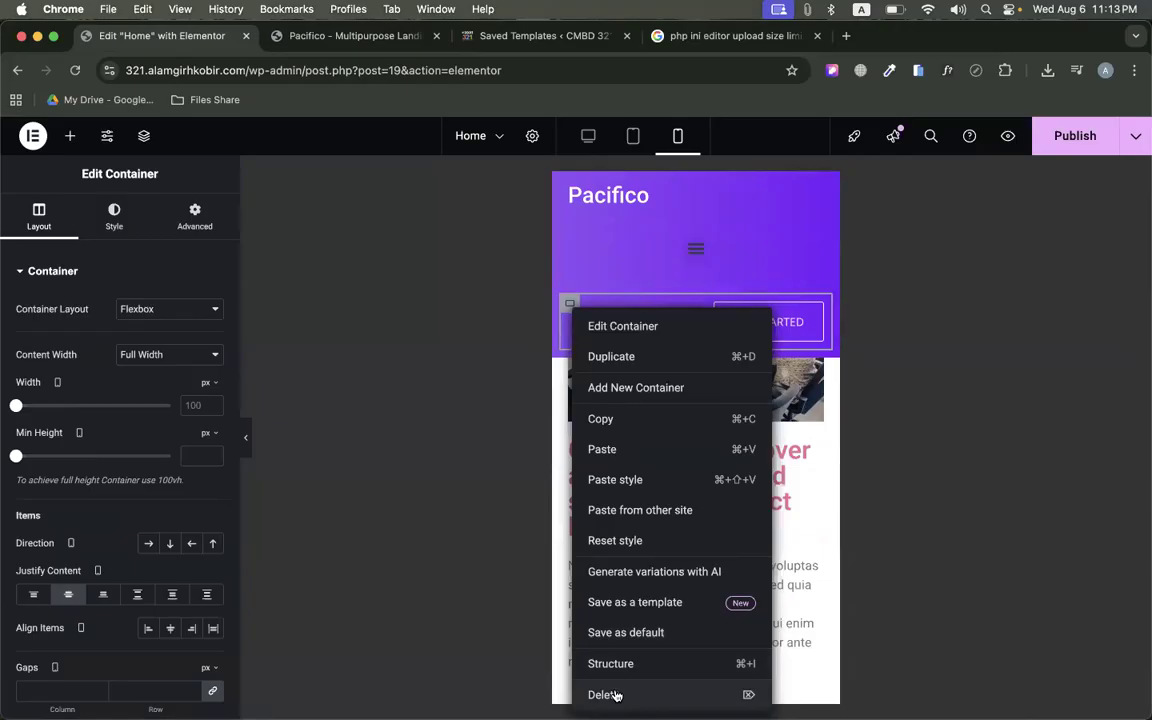
mouse_move(578, 716)
key("XF86AudioRaiseVolume")
left_click(571, 301)
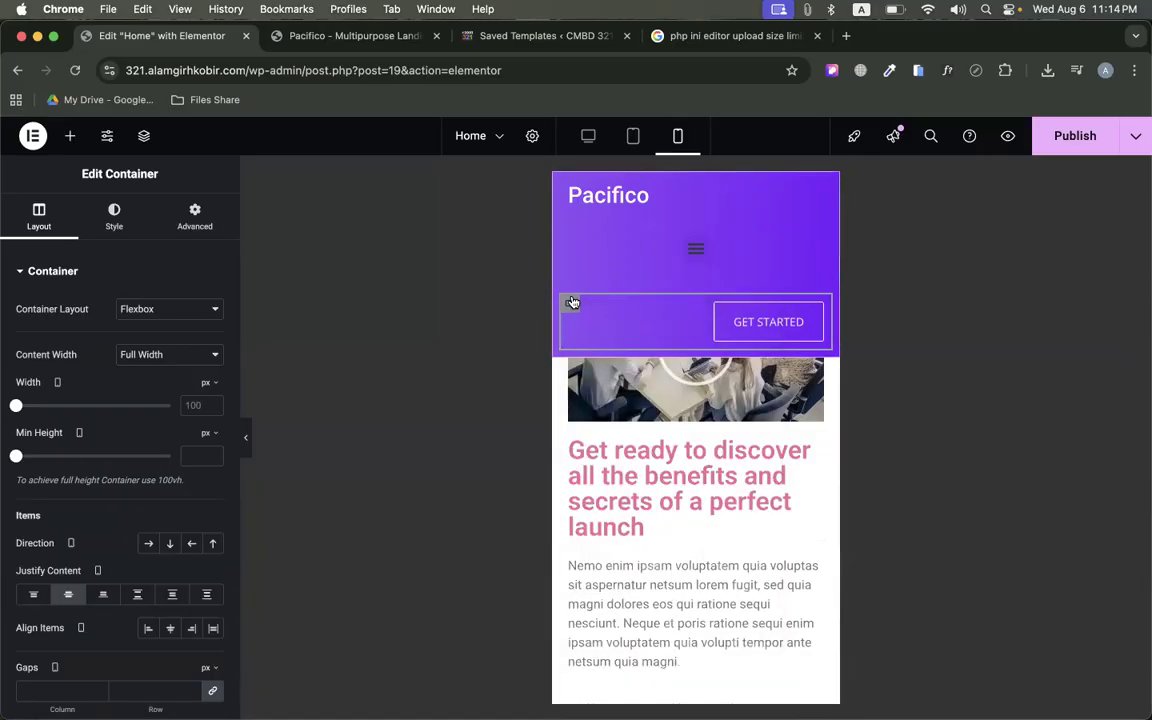
left_click(795, 328)
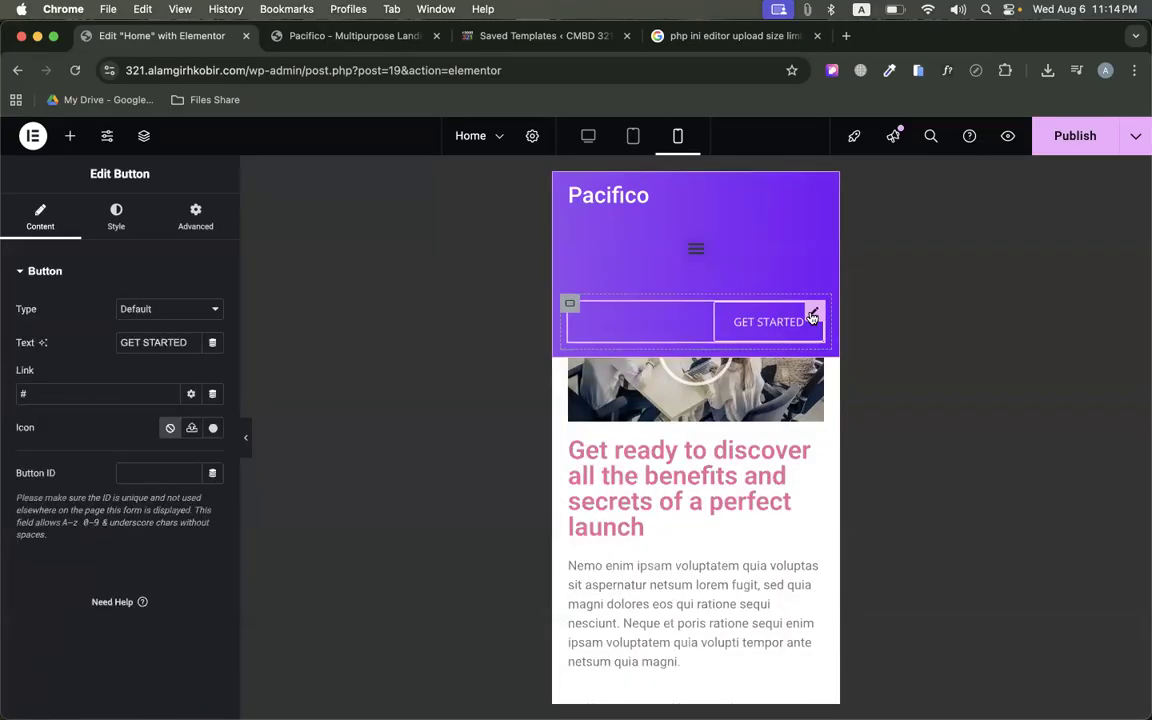
Hide the header container holding the GET STARTED button on mobile portrait
left_click(572, 306)
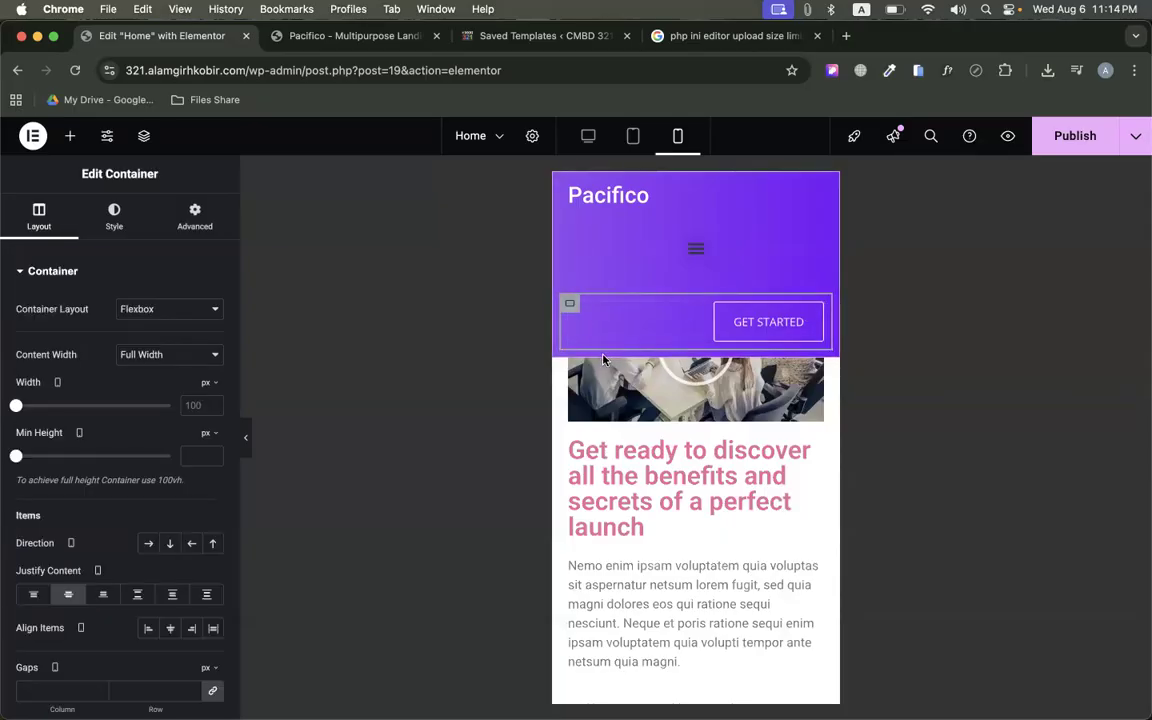
left_click(195, 216)
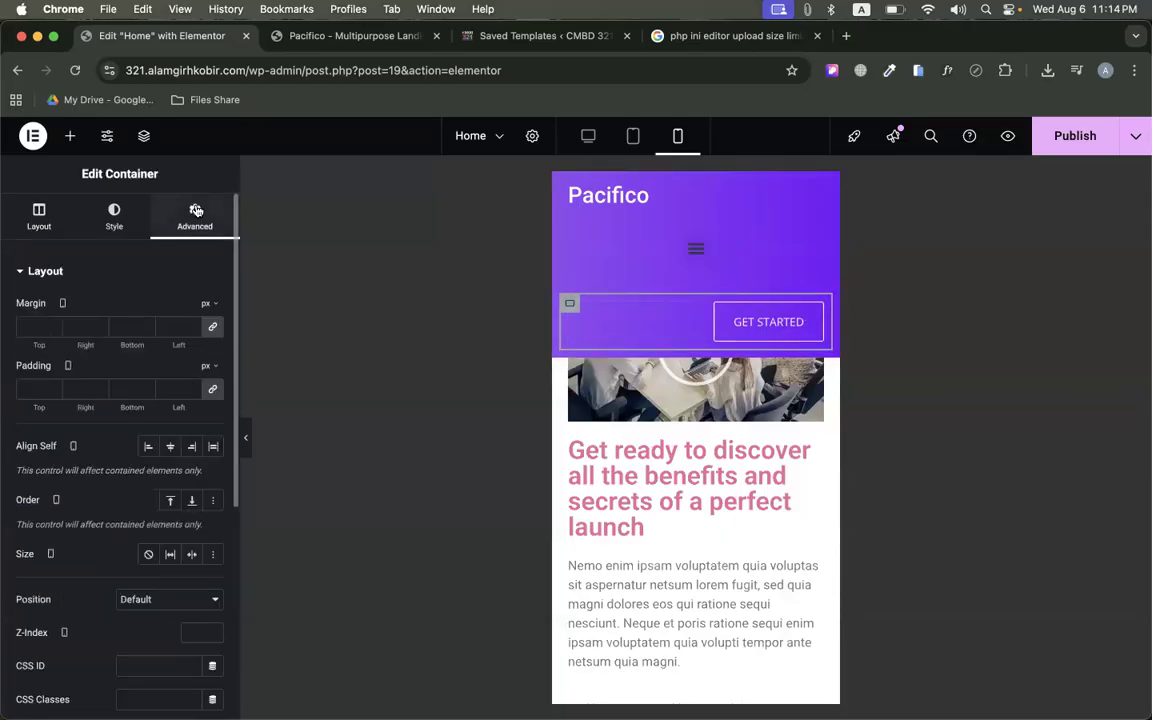
scroll(133, 466, "down", 3)
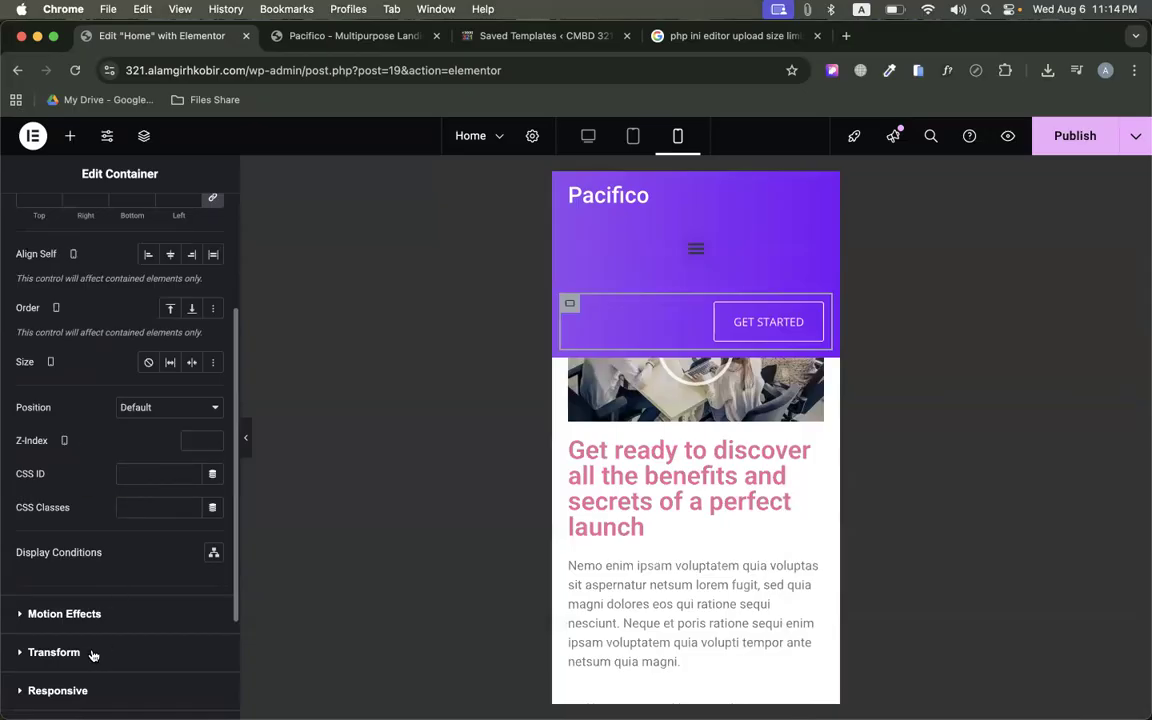
scroll(90, 600, "down", 3)
left_click(70, 526)
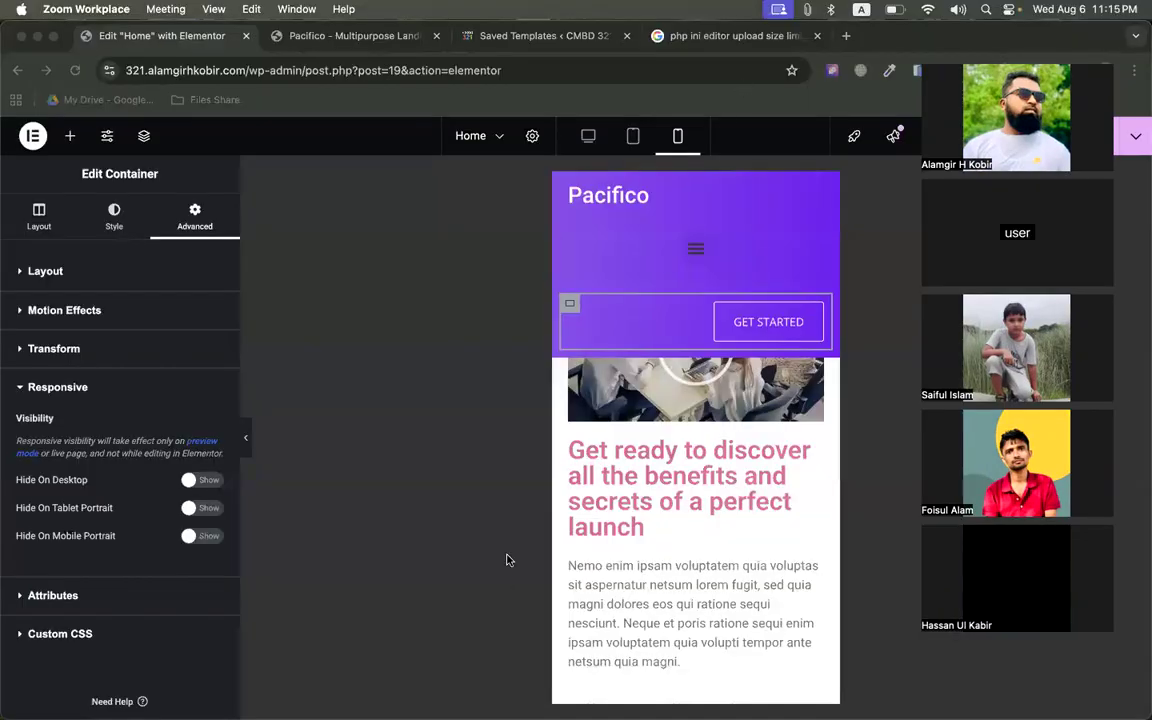
left_click(942, 52)
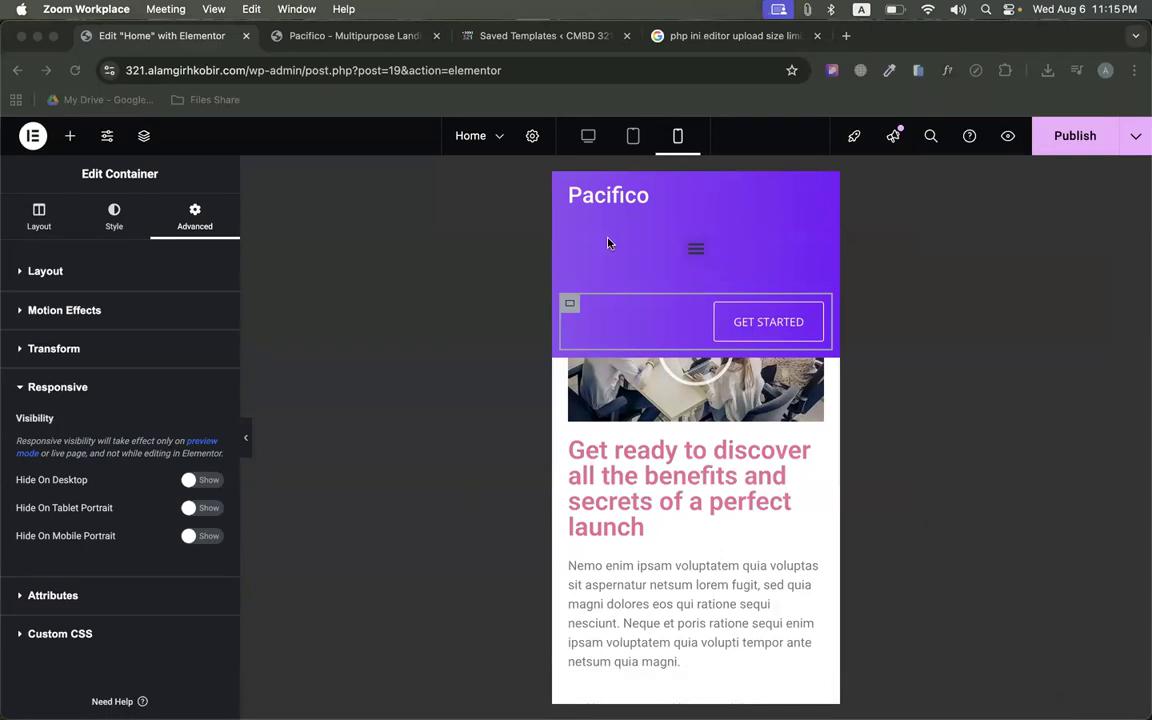
left_click(563, 285)
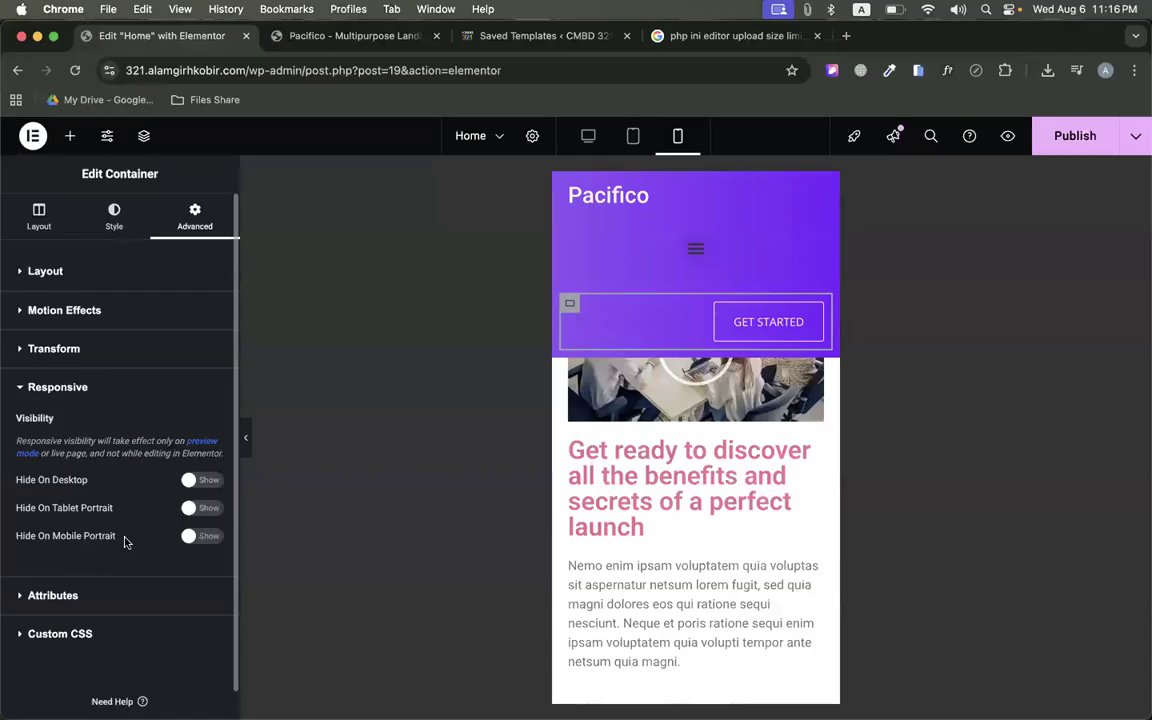
left_click(190, 537)
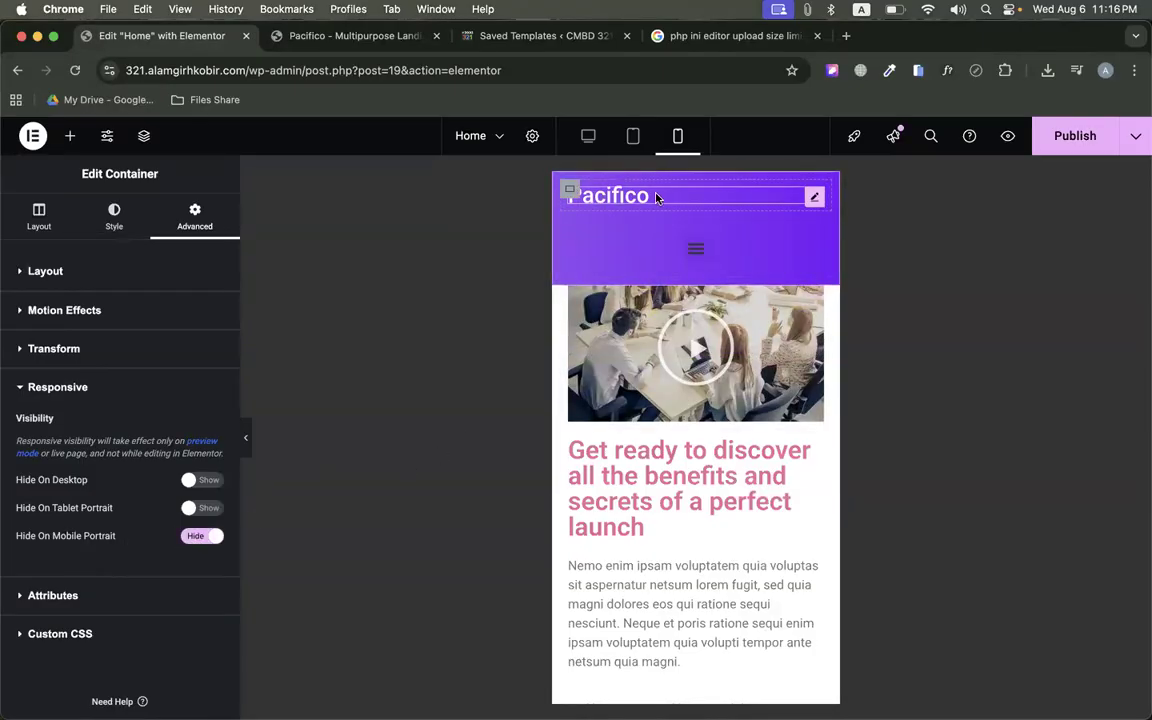
Set the mobile width of the header container holding the Pacifico logo to 35%
left_click(571, 190)
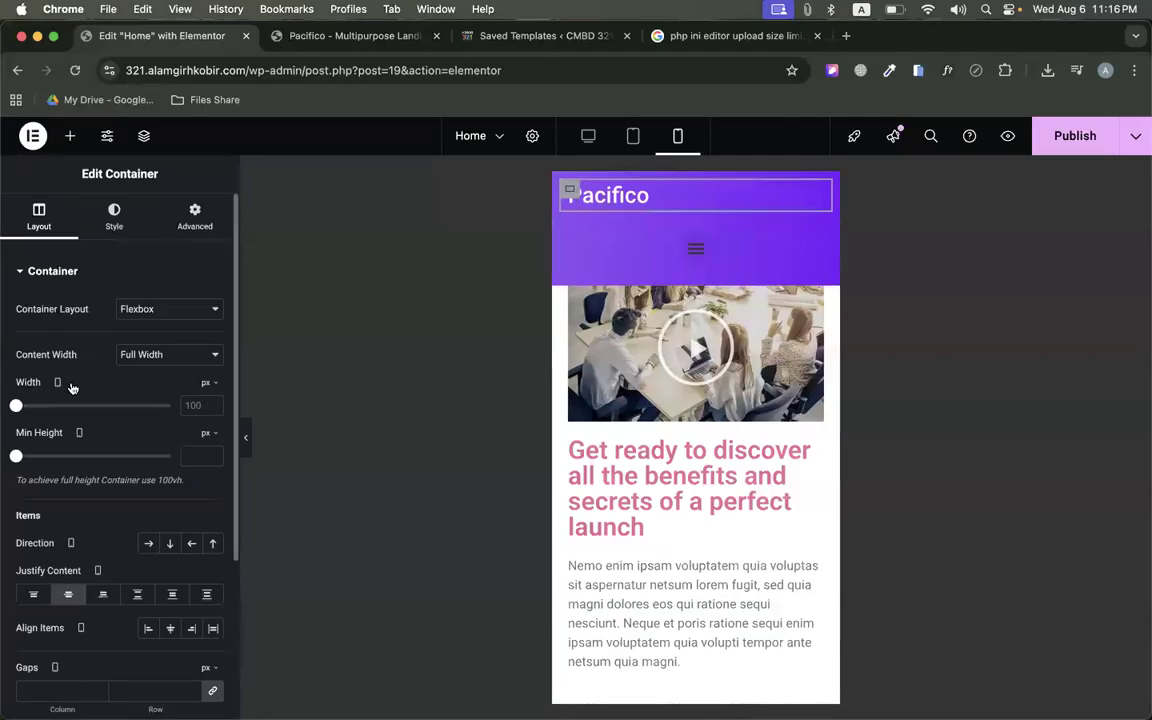
left_click(206, 383)
left_click(208, 407)
double_click(196, 405)
type("20")
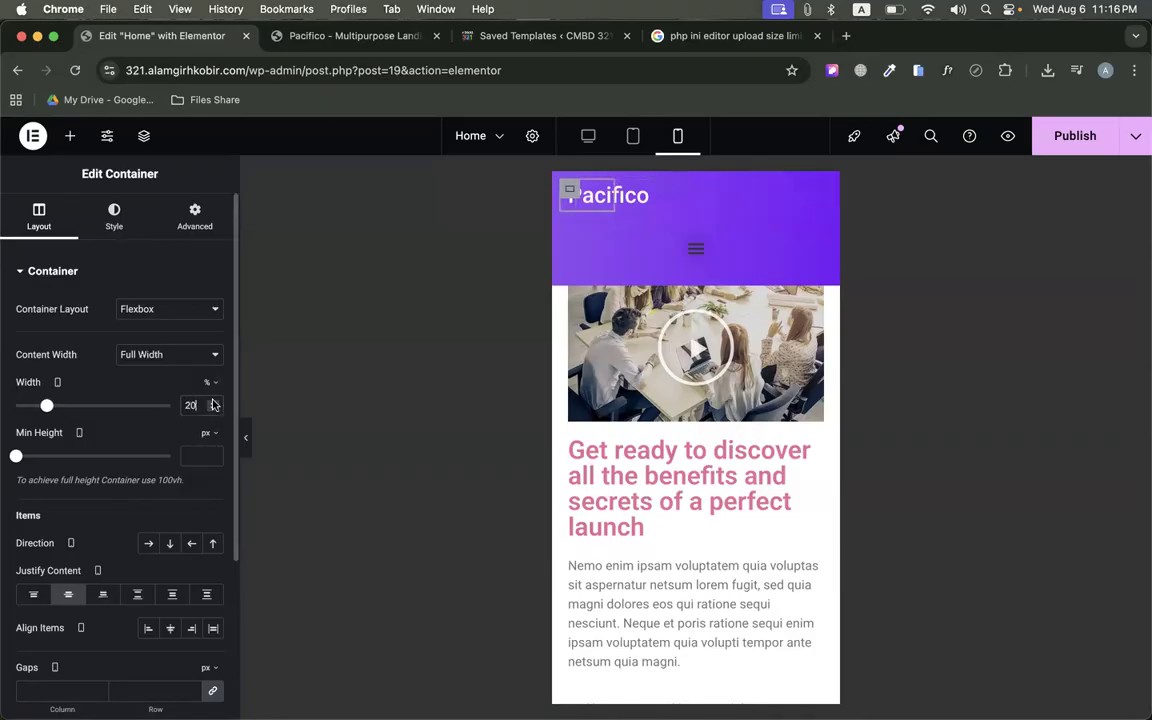
left_click(213, 401)
left_click(213, 401)
left_click(213, 401)
left_click(213, 401)
left_click(213, 401)
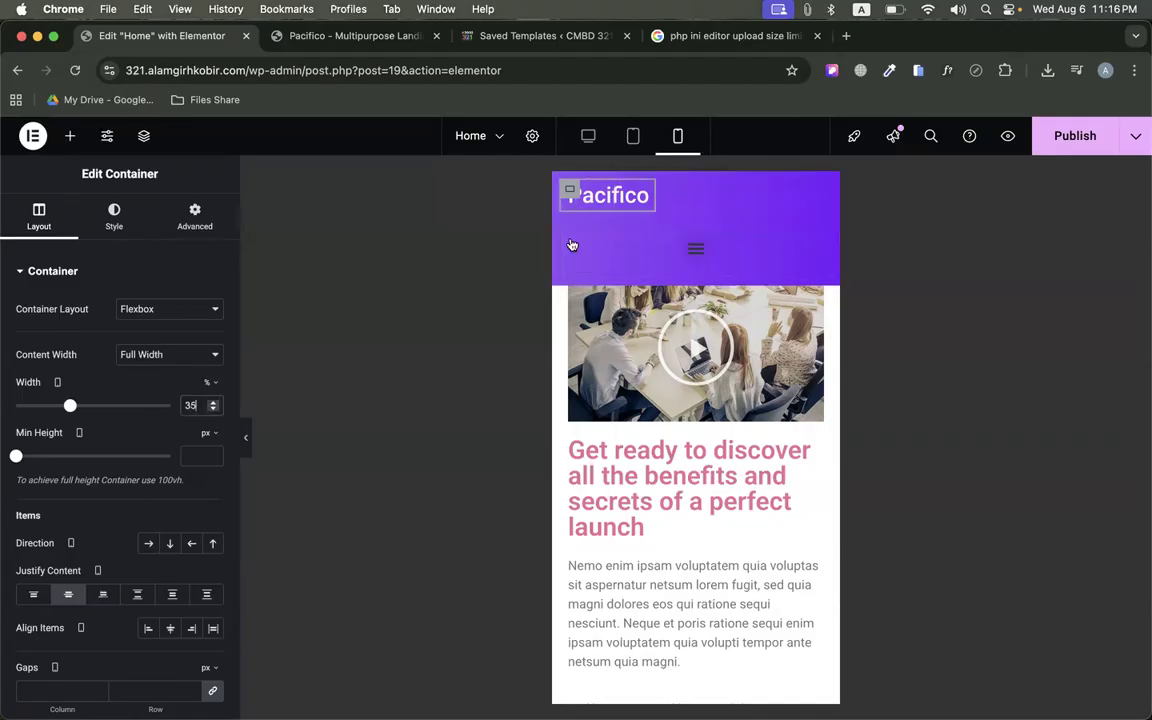
Set the mobile width of the header container holding the hamburger menu to 65%
key("super+z")
left_click(207, 382)
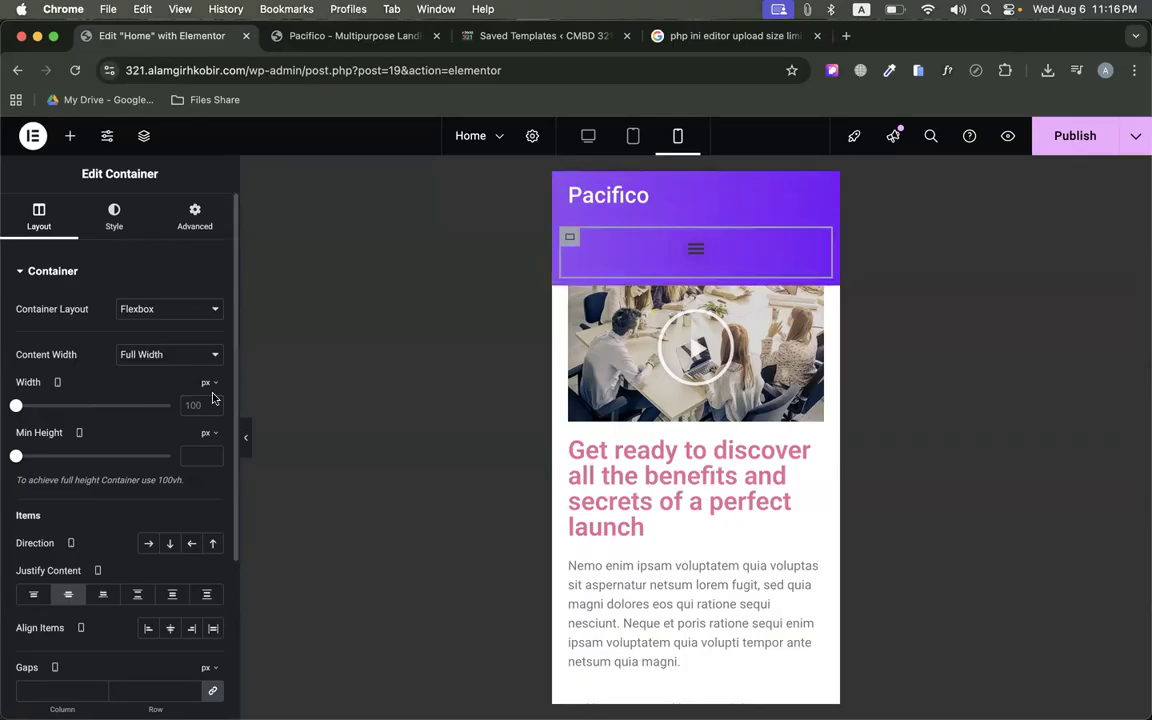
left_click(211, 396)
left_click(196, 404)
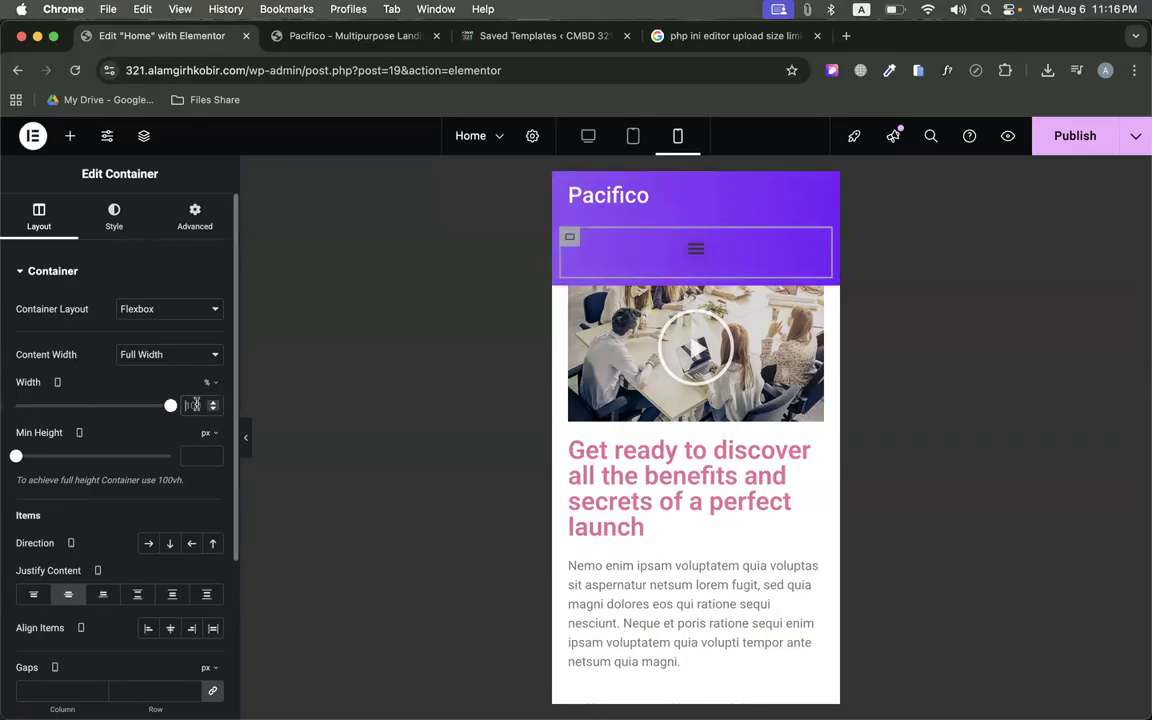
key("BackSpace")
key("BackSpace")
key("BackSpace")
type("65")
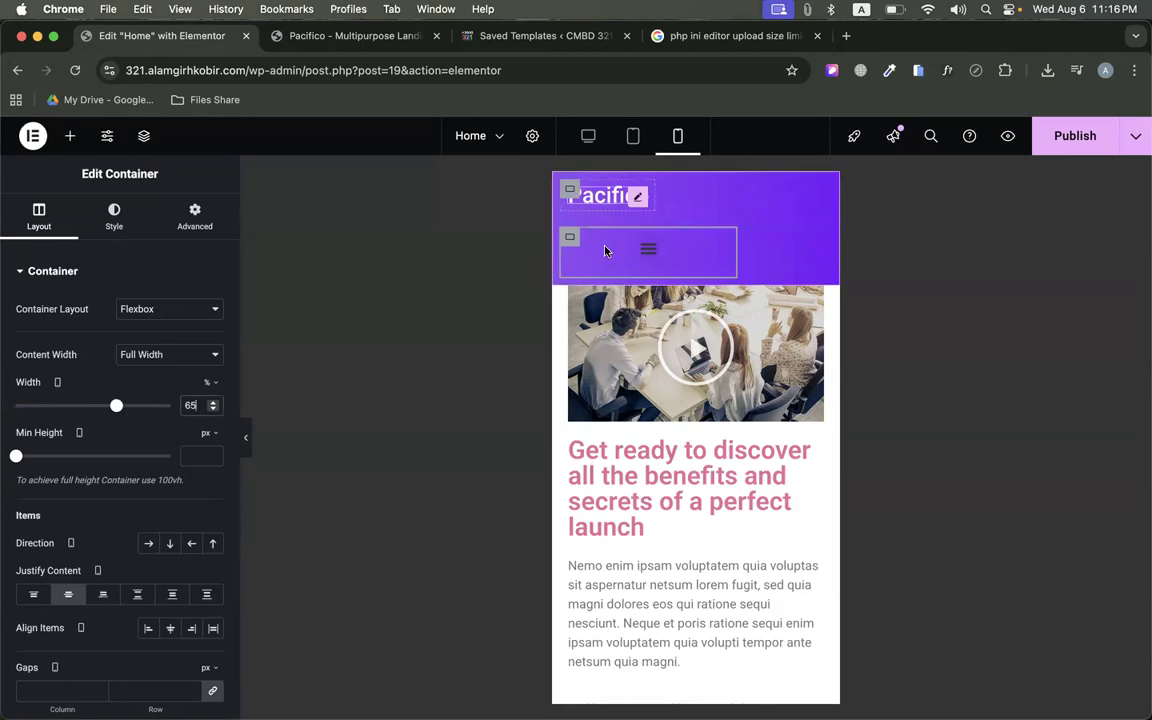
Check the computer's Wi-Fi connection in the list of known networks
left_click(928, 12)
left_click(928, 12)
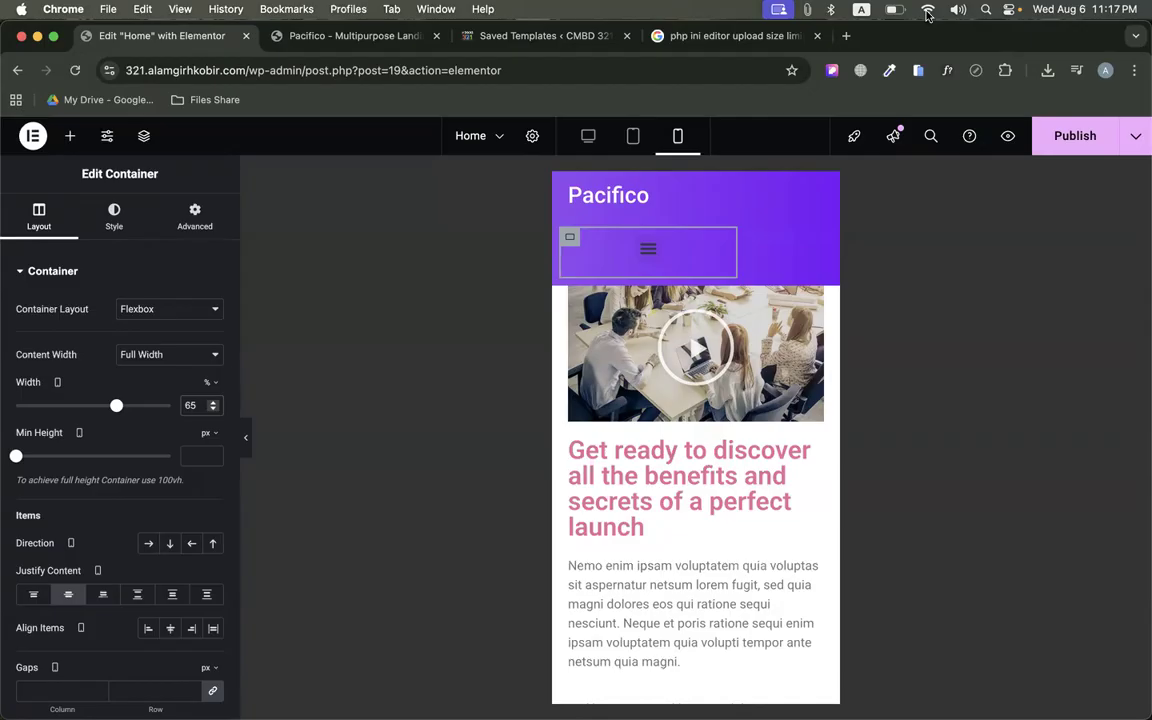
left_click(927, 14)
left_click(457, 502)
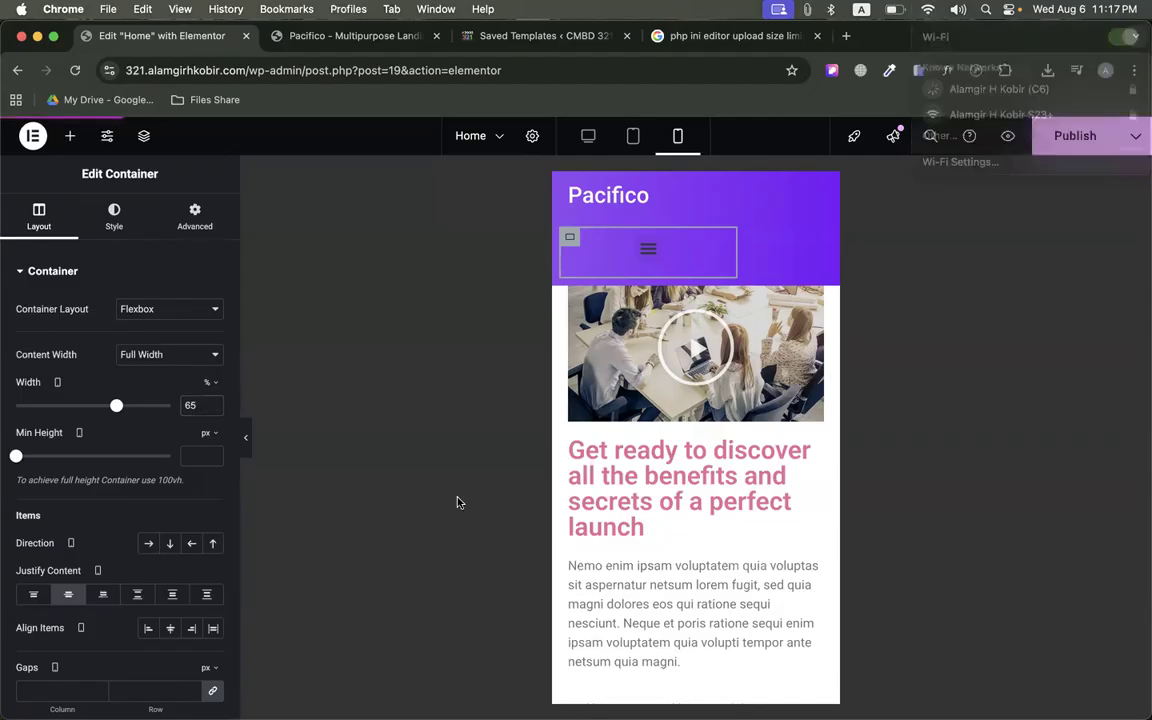
left_click(712, 268)
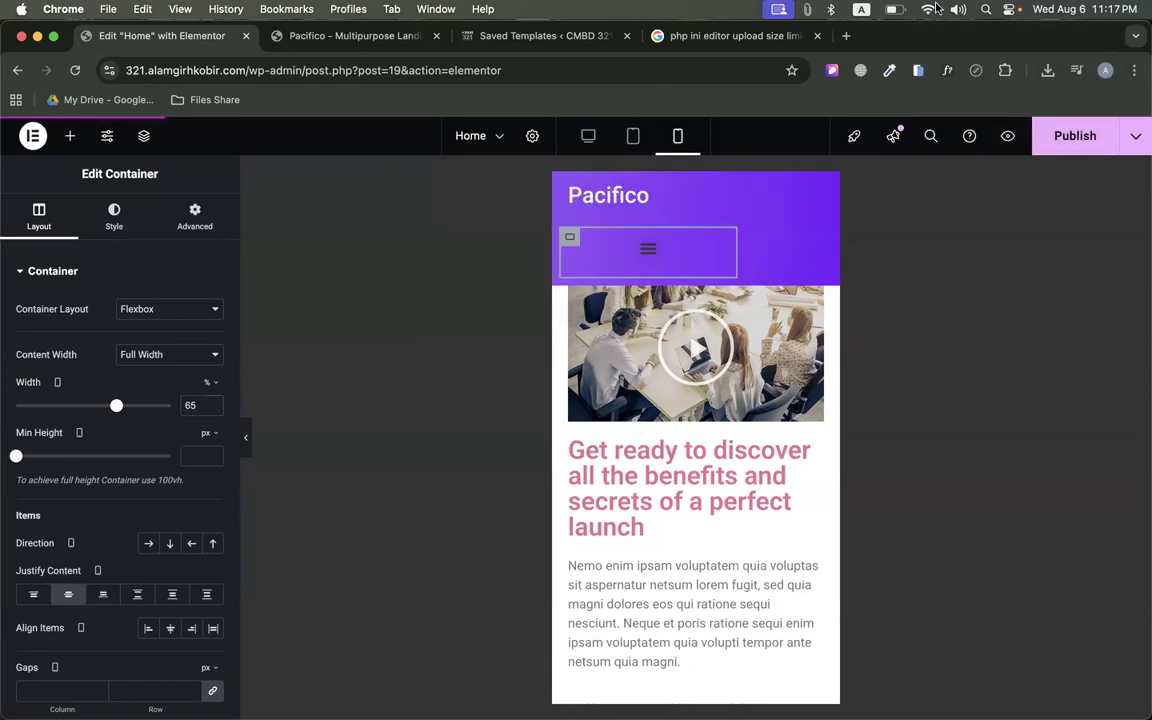
left_click(932, 10)
left_click(929, 10)
left_click(929, 10)
left_click(931, 9)
left_click(929, 9)
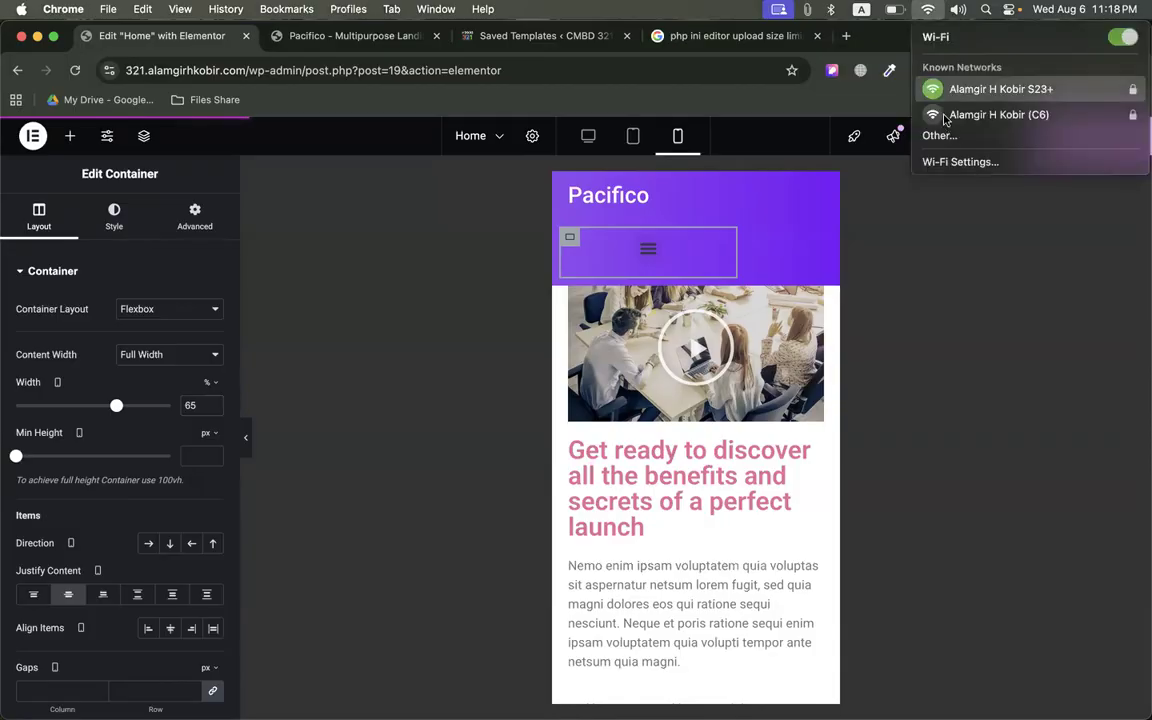
left_click(408, 309)
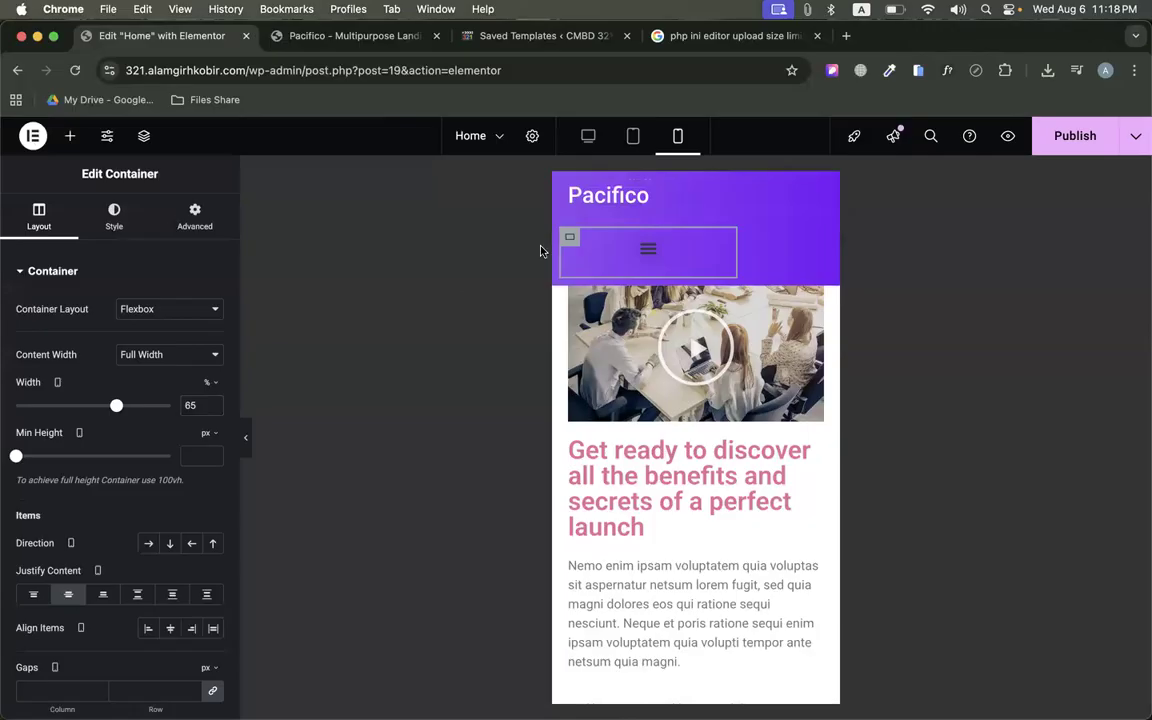
Reduce the hamburger menu container's mobile width to 59% so that it fits beside the logo
left_click(569, 190)
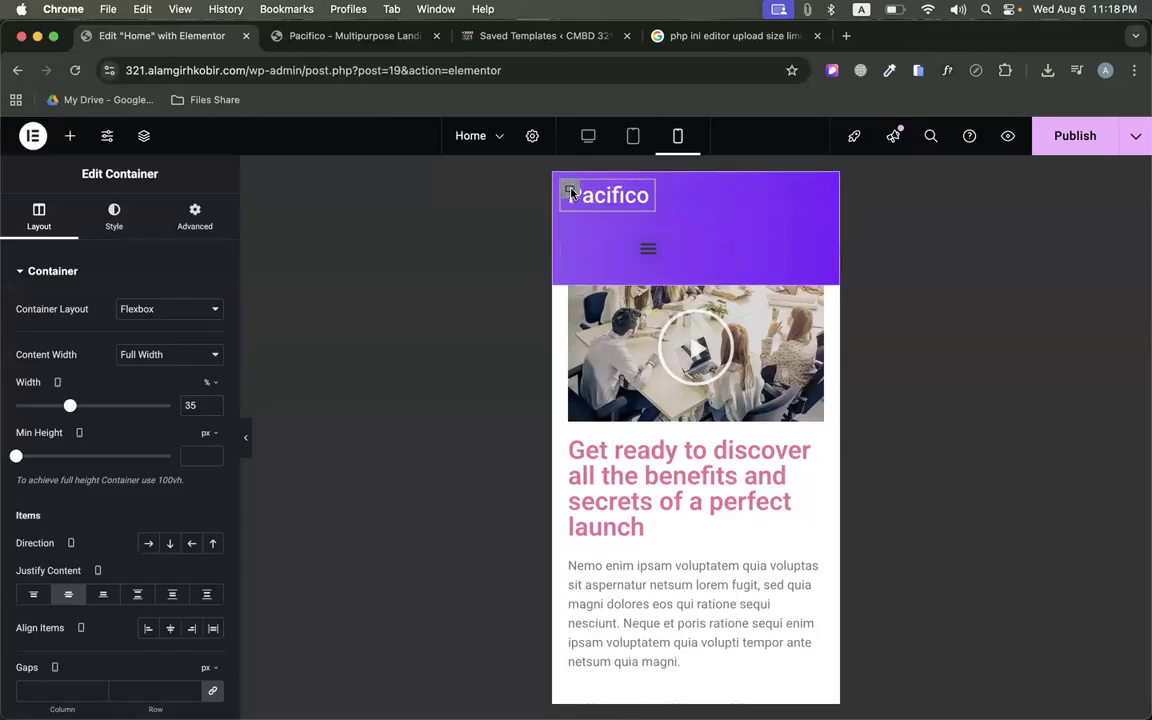
left_click(571, 244)
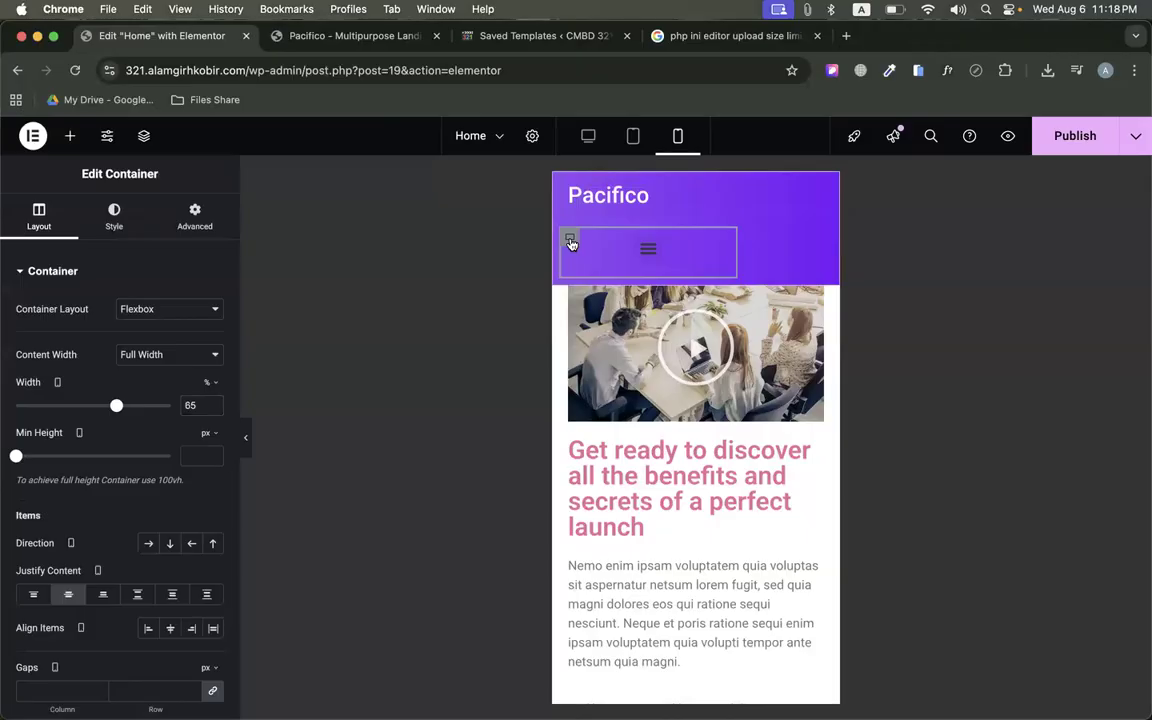
left_click(213, 410)
left_click(213, 409)
left_click(213, 409)
left_click(213, 409)
left_click(213, 409)
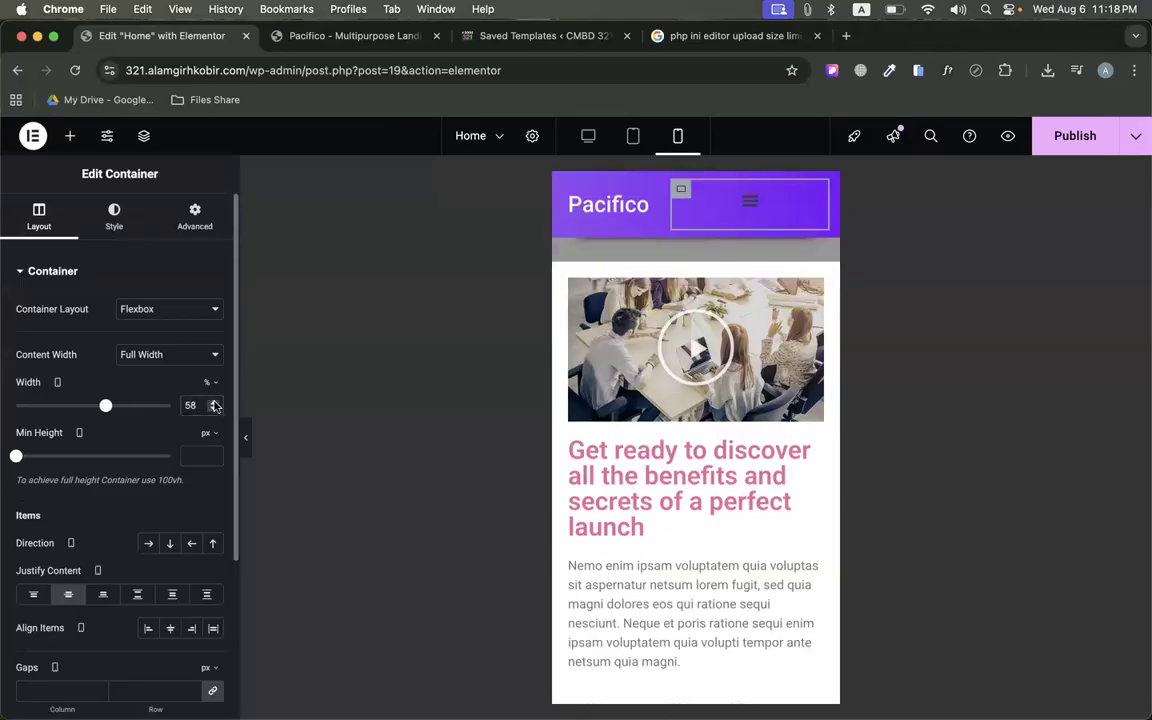
left_click(213, 401)
left_click(213, 401)
left_click(213, 409)
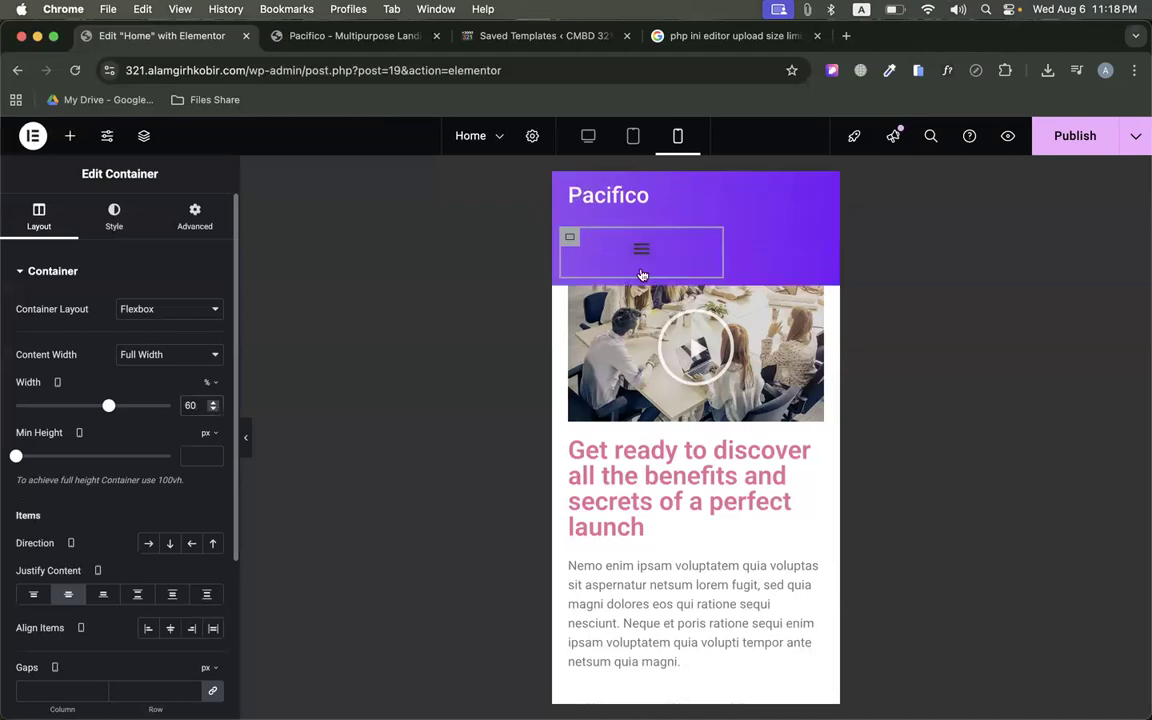
Adjust the Pacifico logo container's mobile width to 33%
left_click(571, 190)
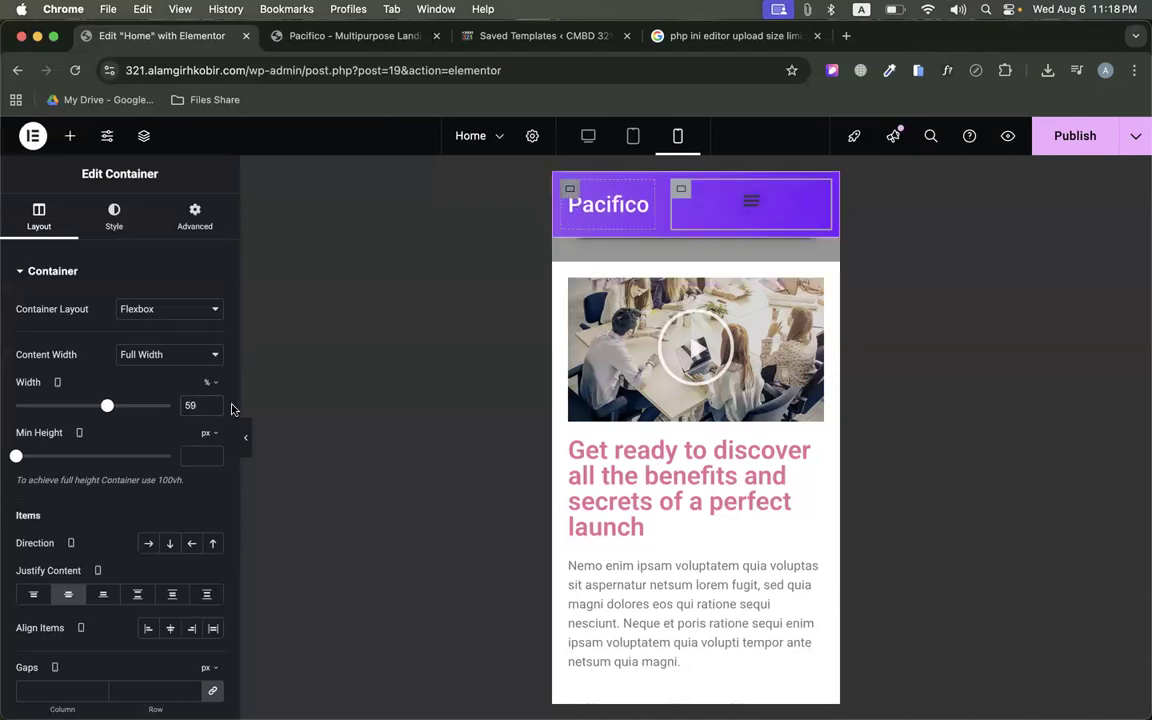
left_click(213, 409)
left_click(213, 409)
left_click(213, 409)
left_click(213, 409)
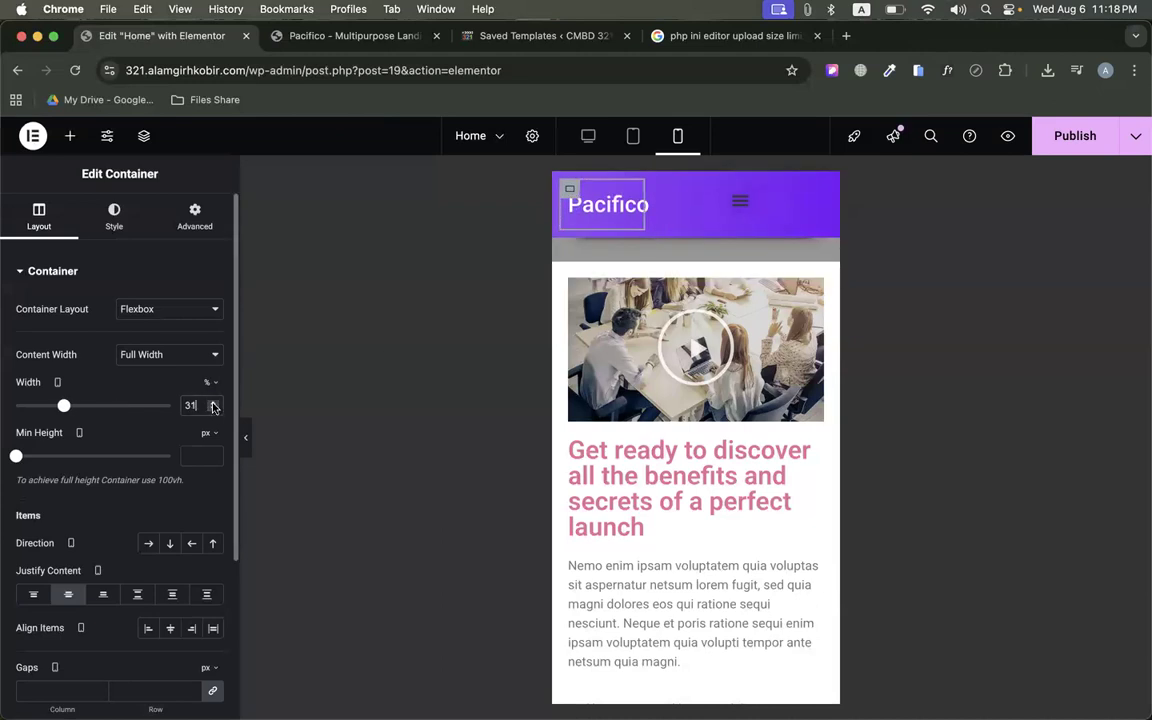
left_click(213, 404)
left_click(213, 404)
left_click(213, 402)
left_click(213, 409)
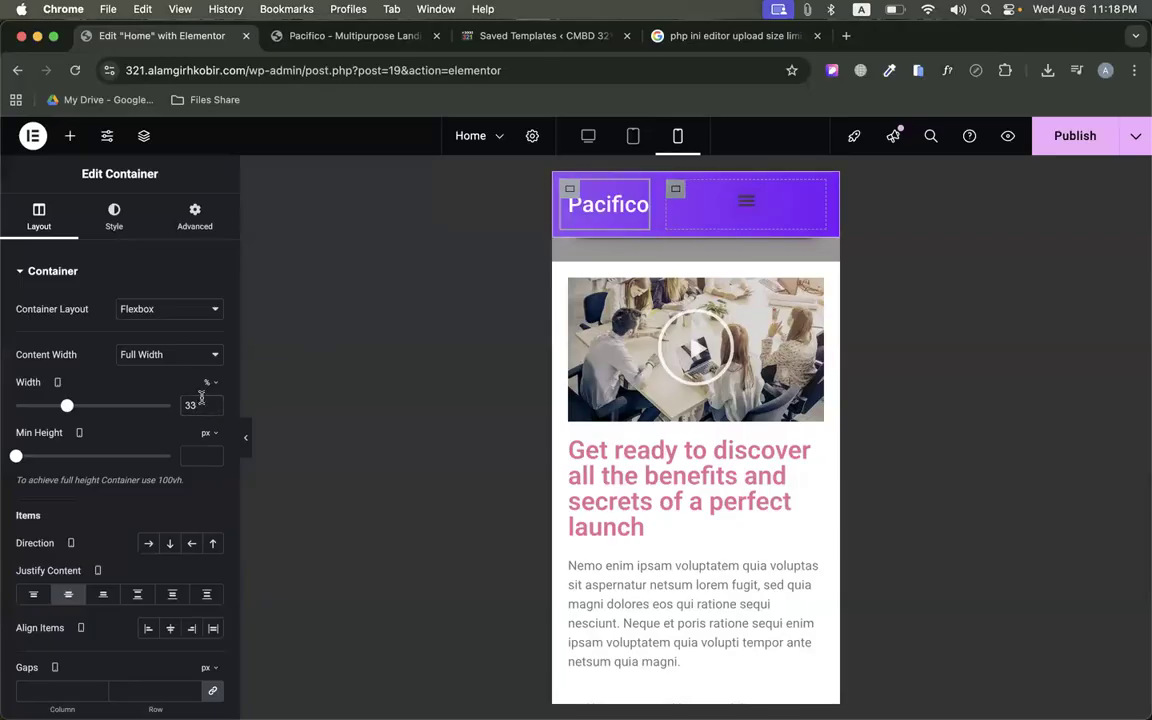
Set the hamburger menu container's mobile width to 61%
left_click(213, 404)
left_click(213, 404)
left_click(213, 404)
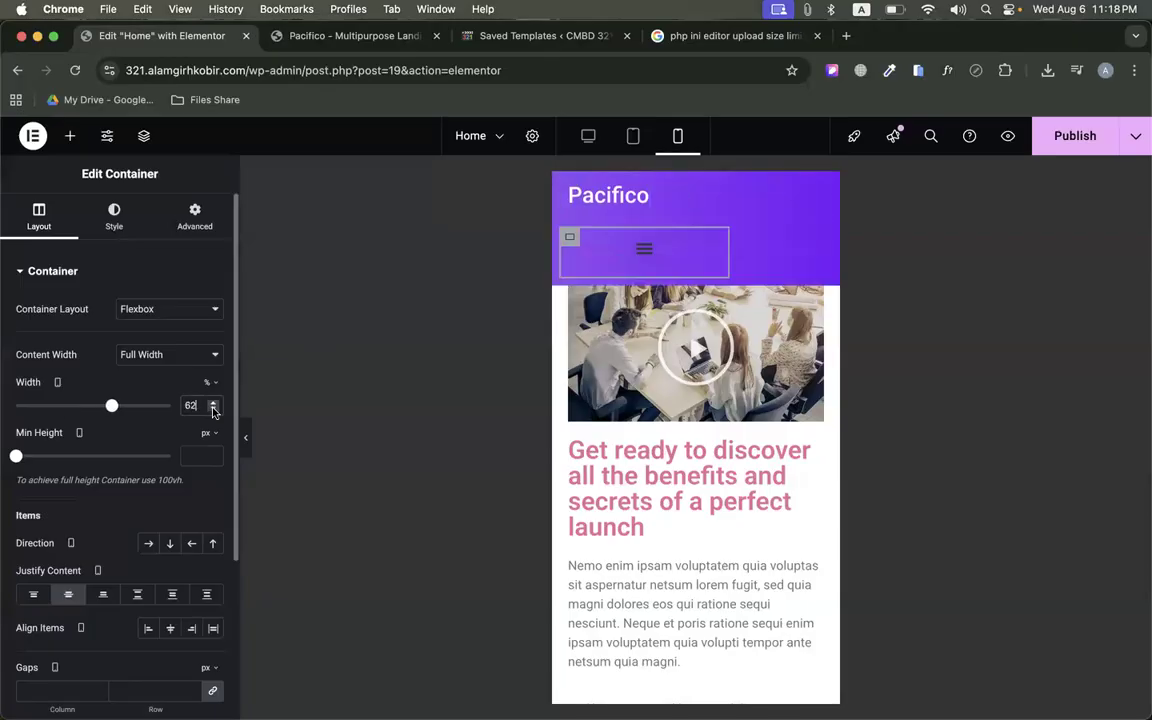
left_click(213, 411)
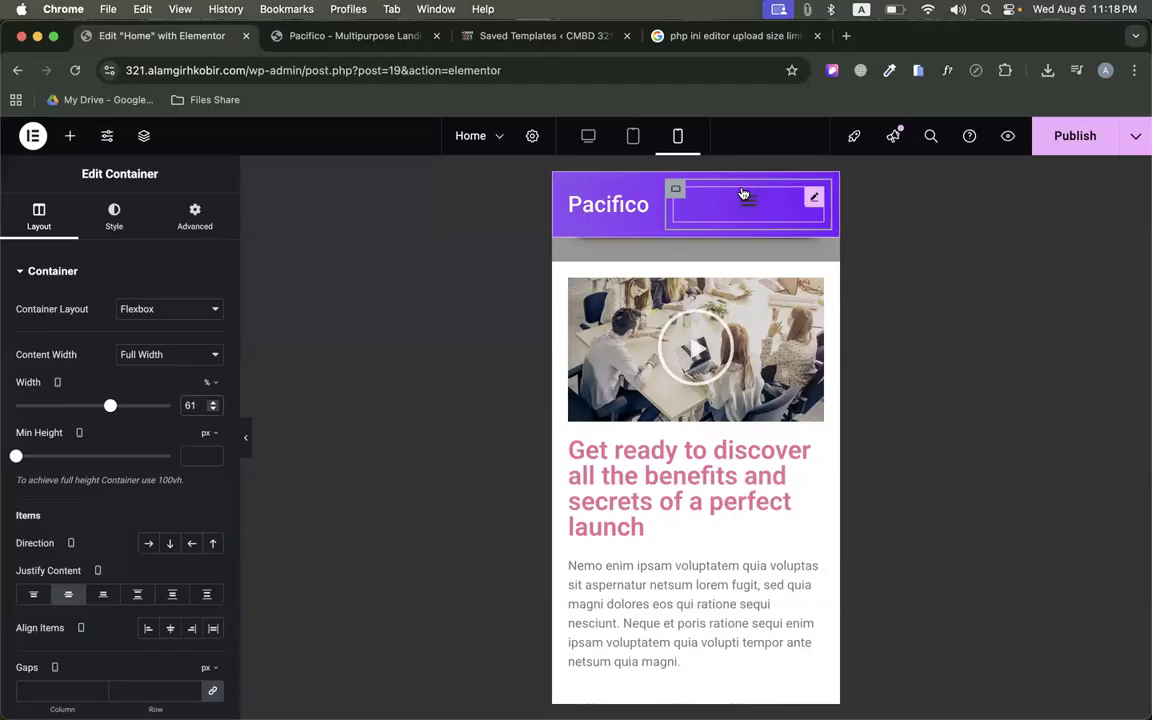
Open the header's WordPress Menu widget for editing and go to its Toggle Align setting for the mobile dropdown
left_click(814, 199)
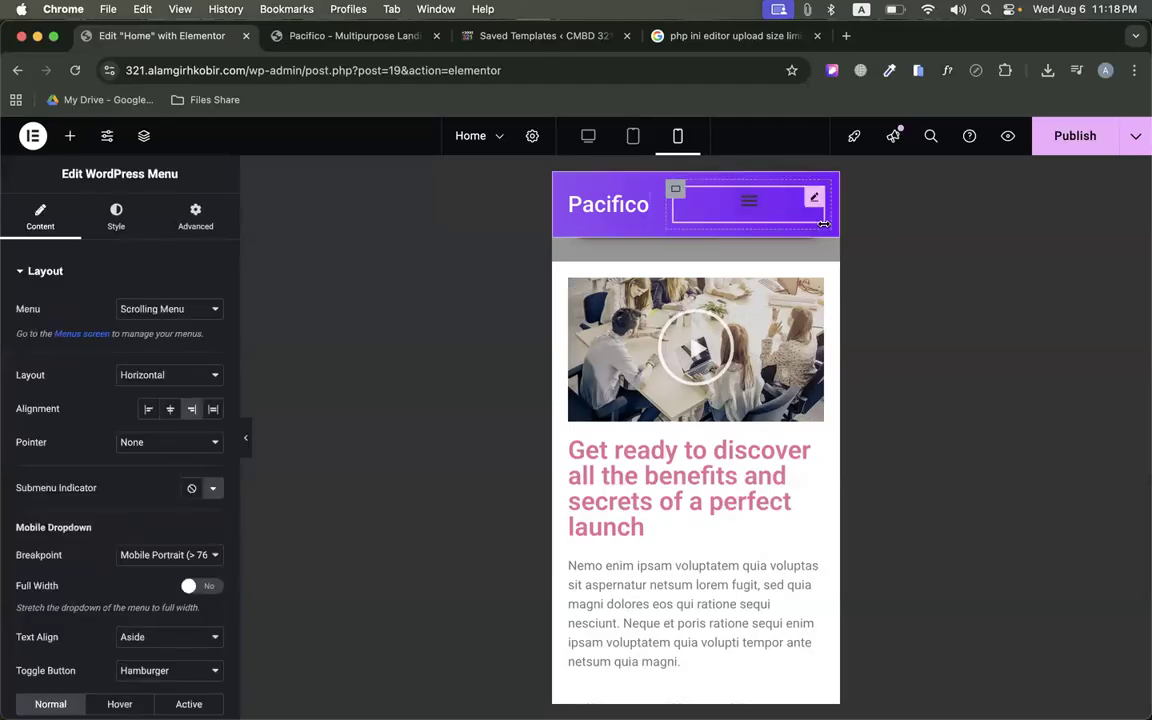
left_click(192, 411)
scroll(109, 504, "down", 4)
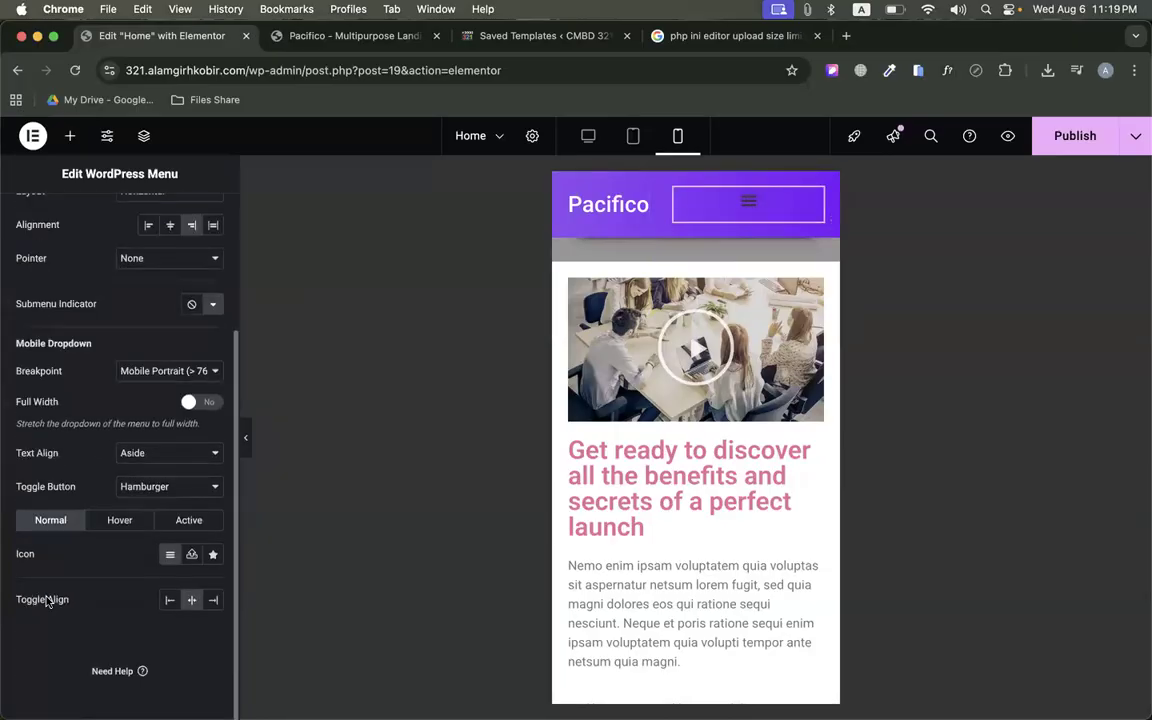
Align the menu's mobile toggle to the right and open its Toggle Button style settings
left_click(214, 601)
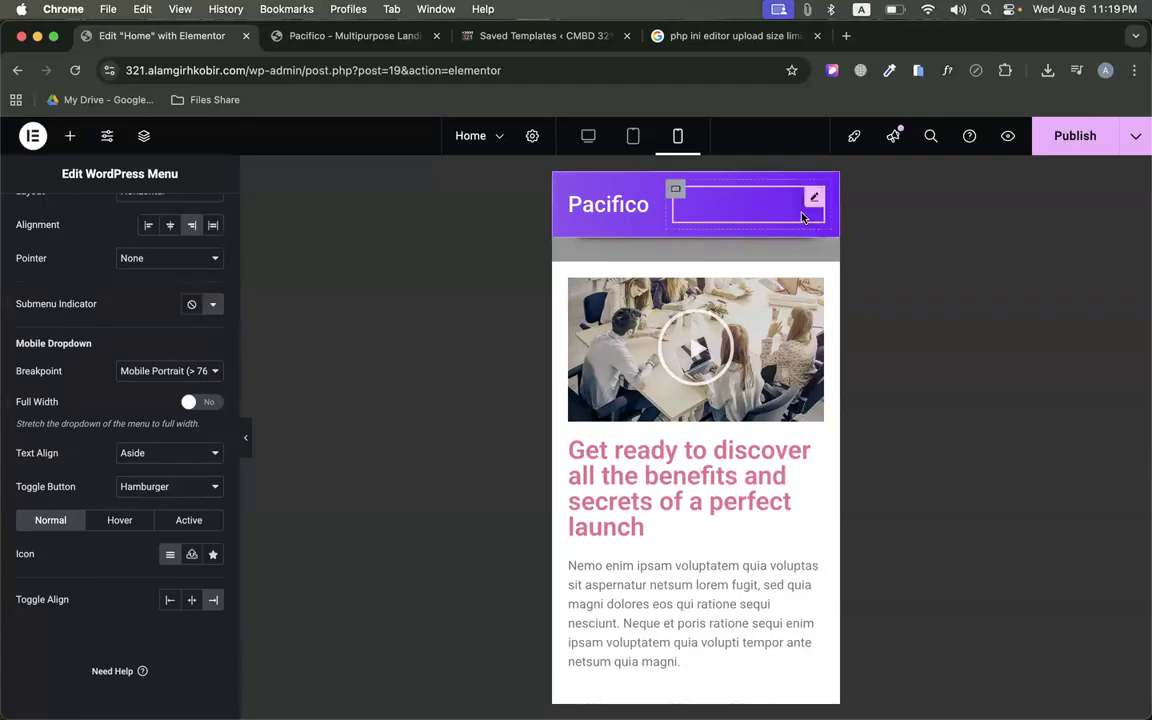
scroll(40, 400, "up", 4)
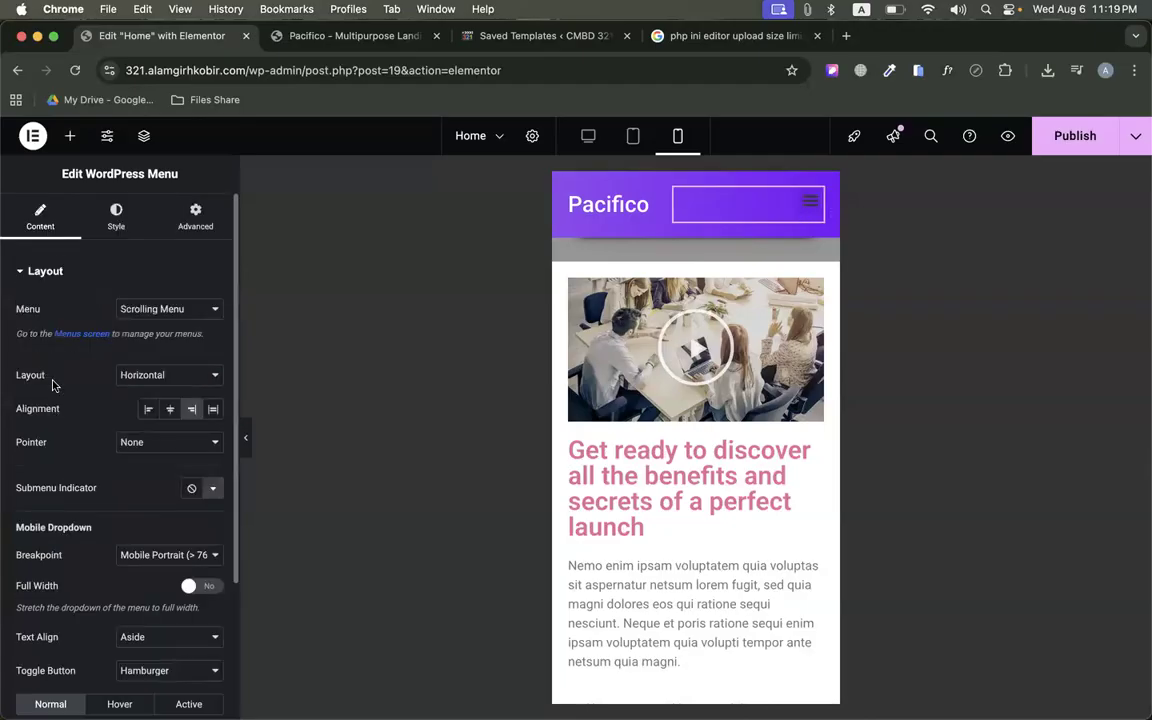
left_click(116, 215)
scroll(130, 500, "down", 2)
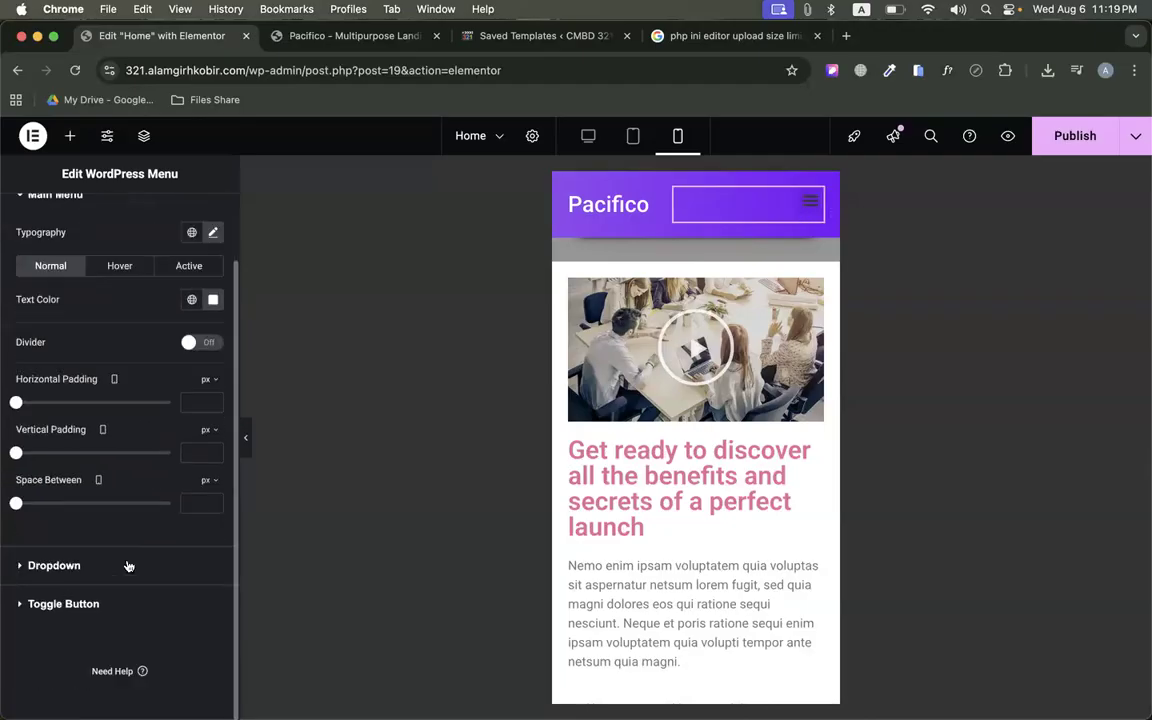
left_click(49, 604)
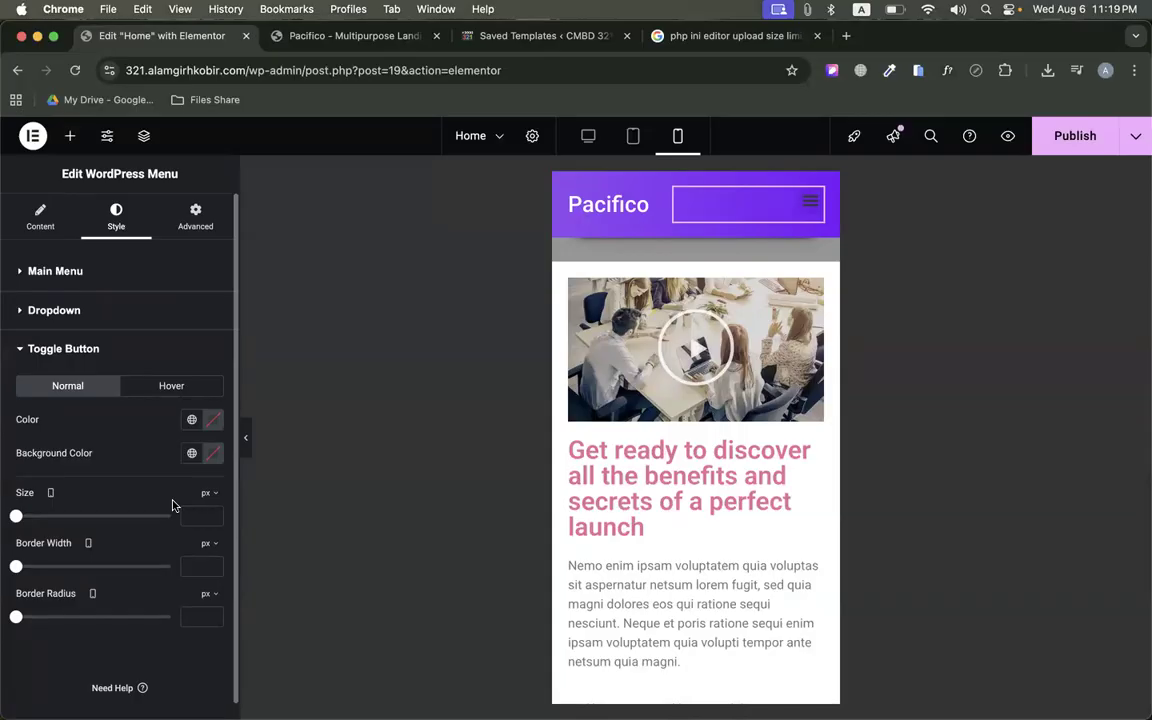
Give the toggle button a black #000000 icon on a light grey #D6D6D6 background
left_click(212, 454)
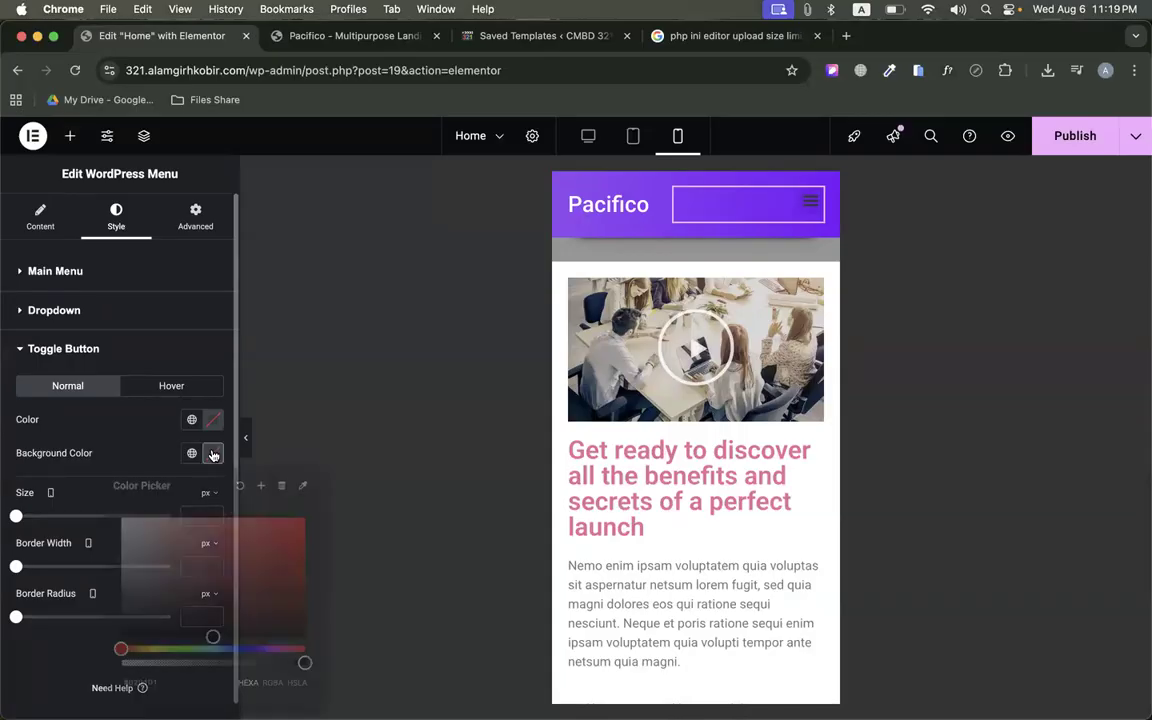
left_click_drag(140, 603, 115, 608)
left_click(212, 419)
left_click(162, 554)
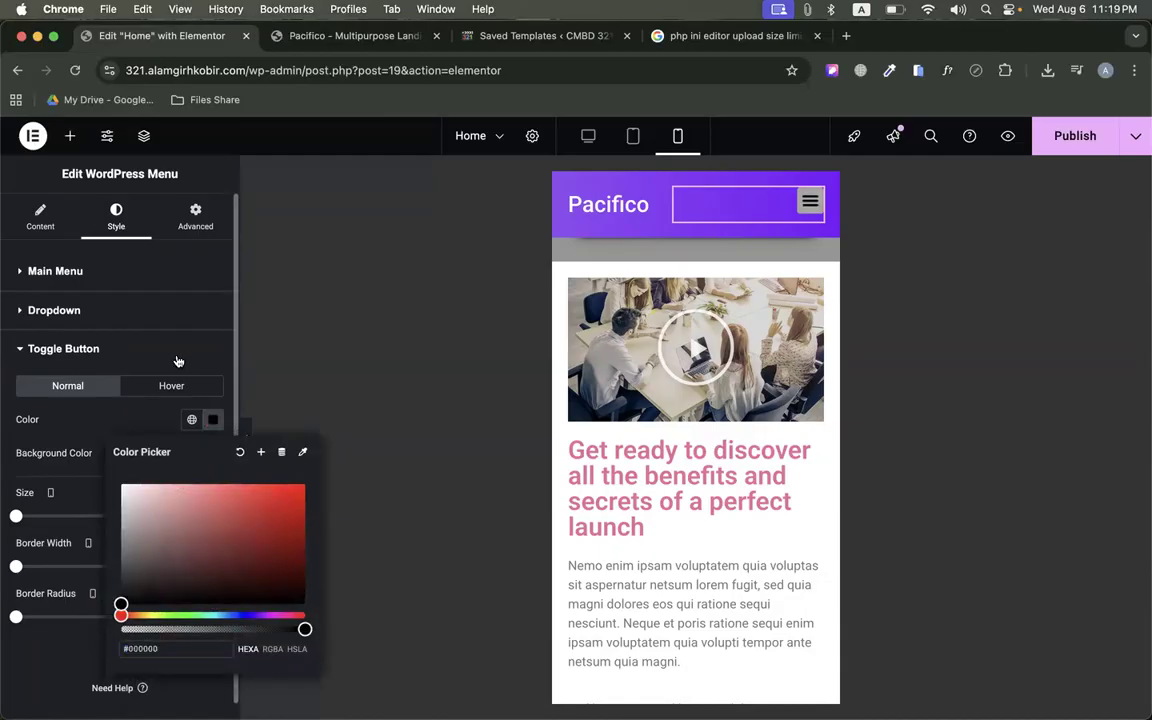
left_click(213, 452)
left_click(213, 452)
left_click_drag(138, 531, 101, 541)
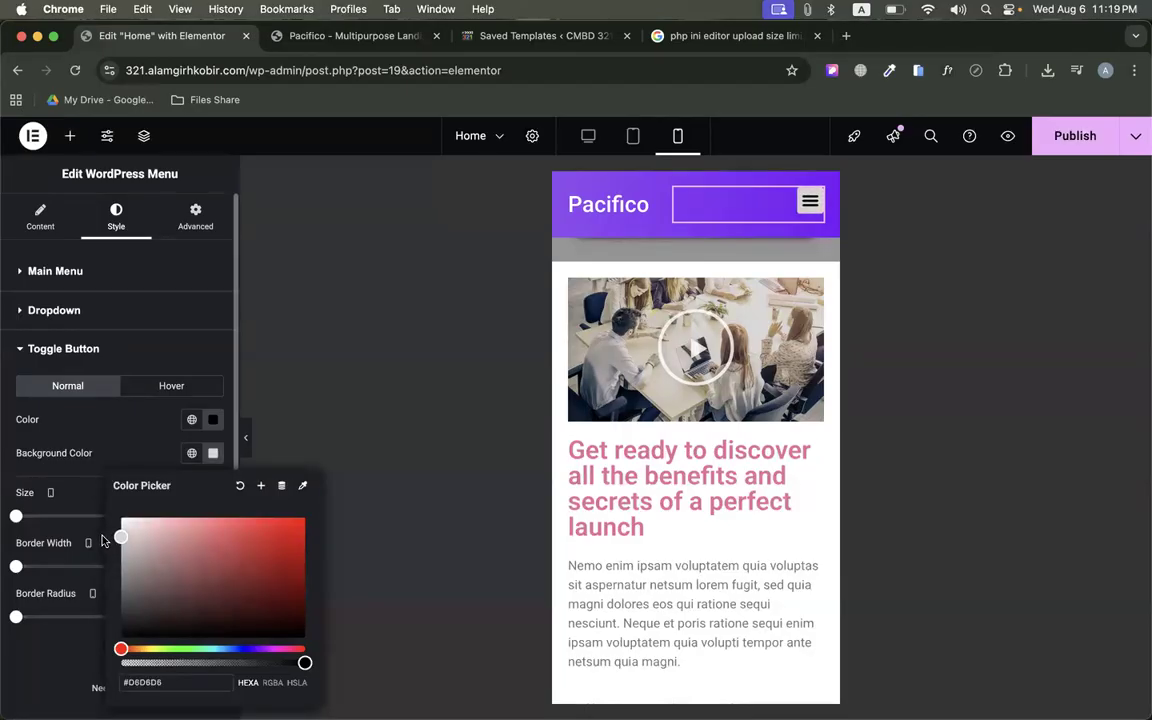
left_click(76, 445)
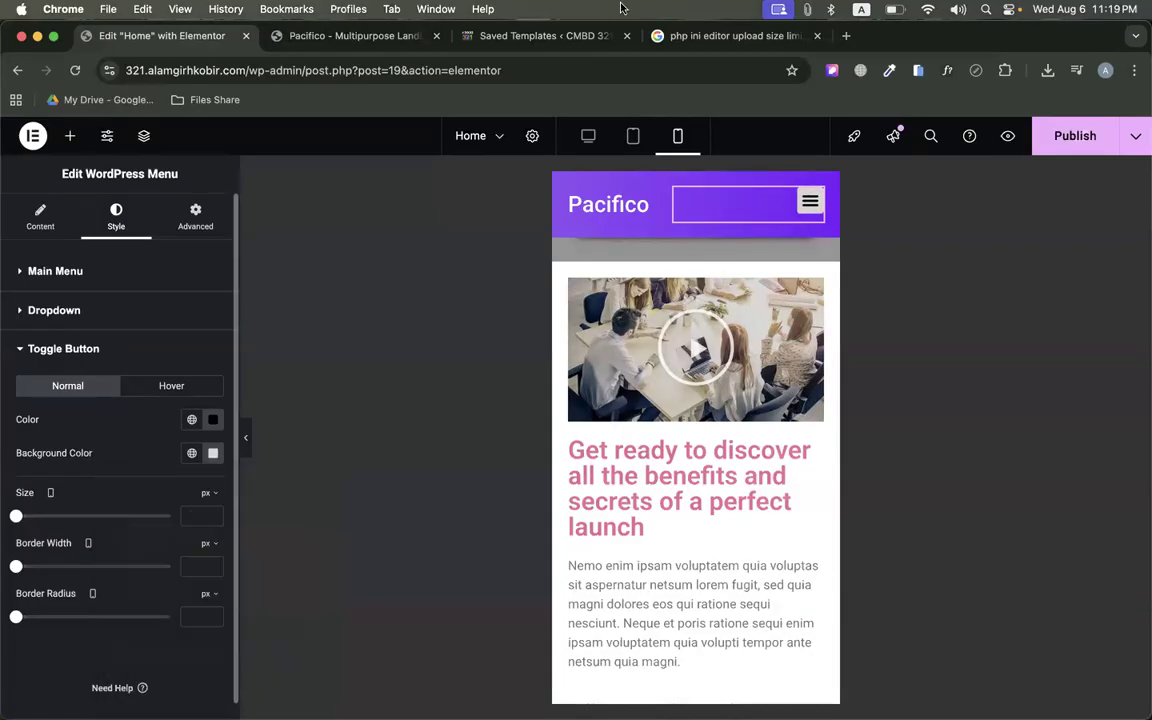
Check the reference site's menu button and try to sample the header's color for the toggle background
left_click(358, 37)
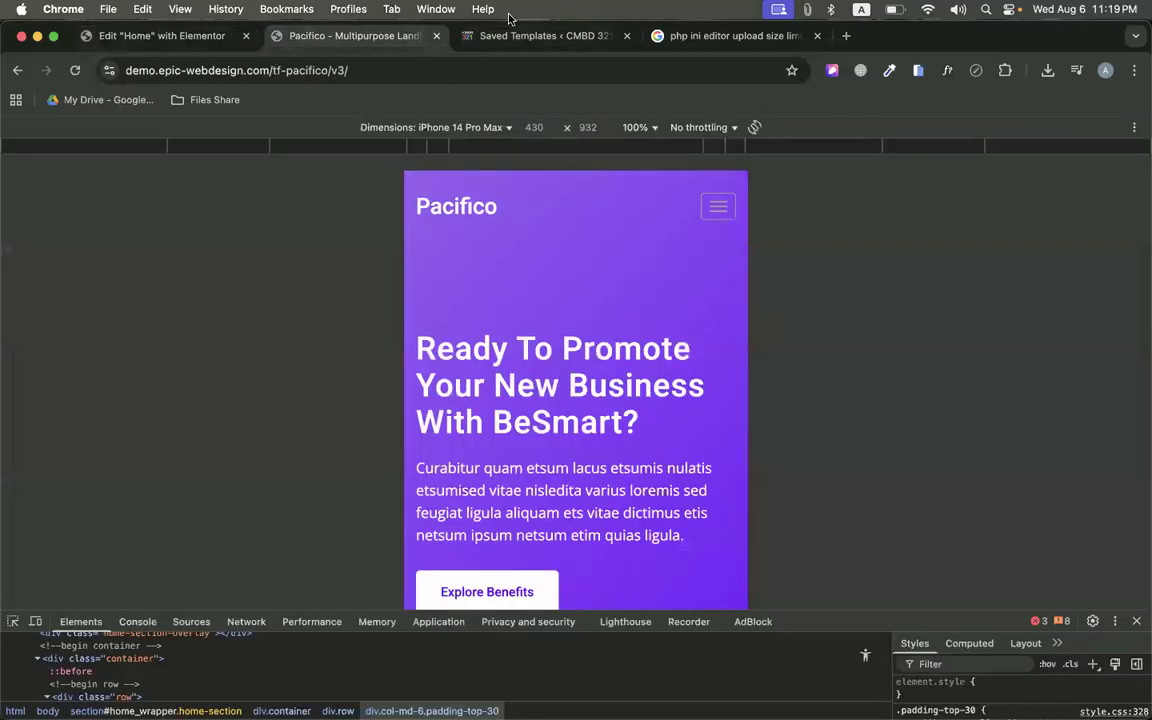
left_click(167, 38)
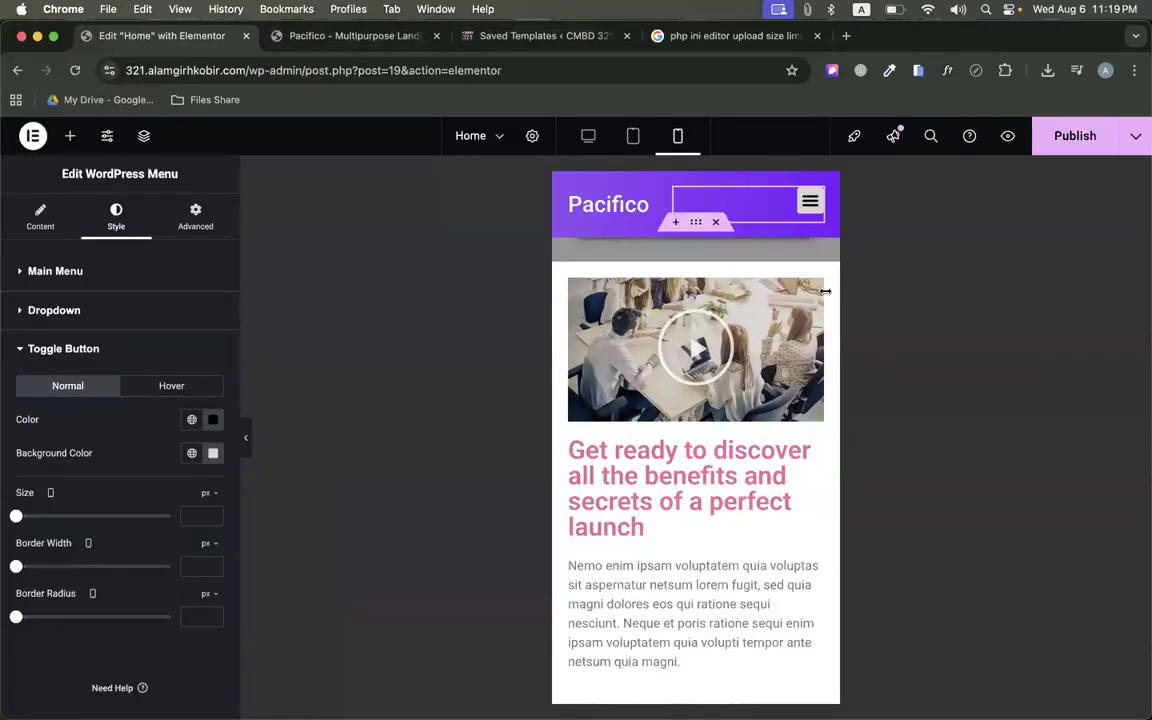
left_click(212, 452)
left_click(303, 487)
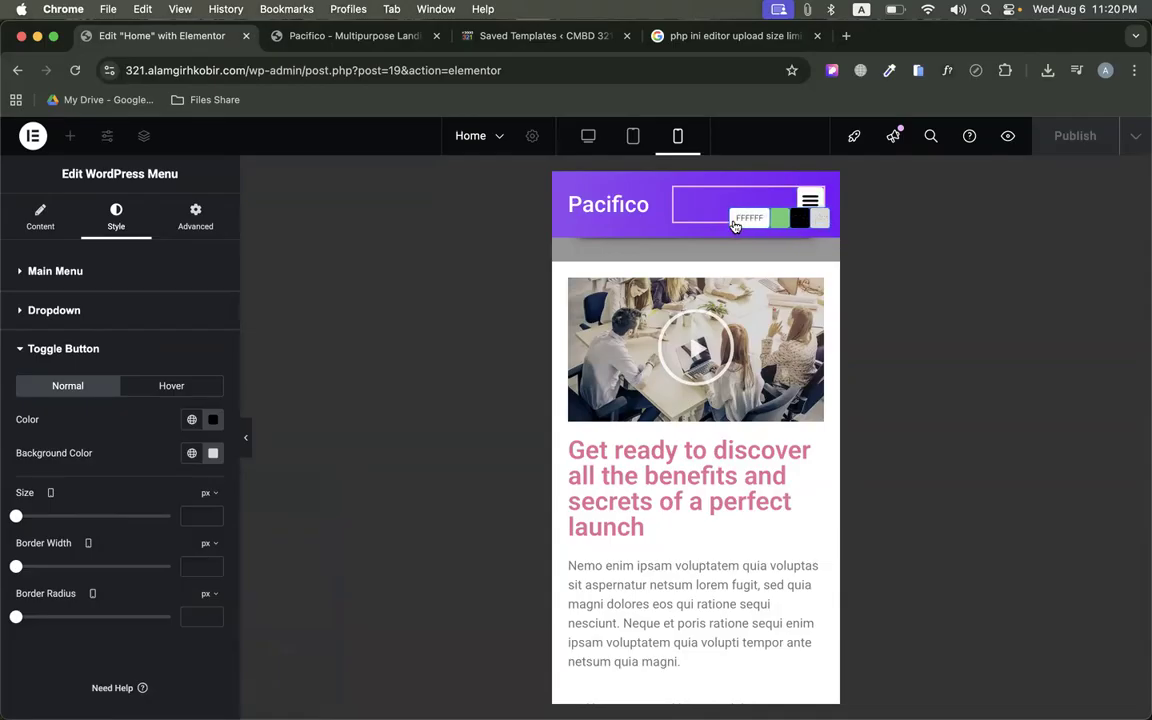
left_click(792, 214)
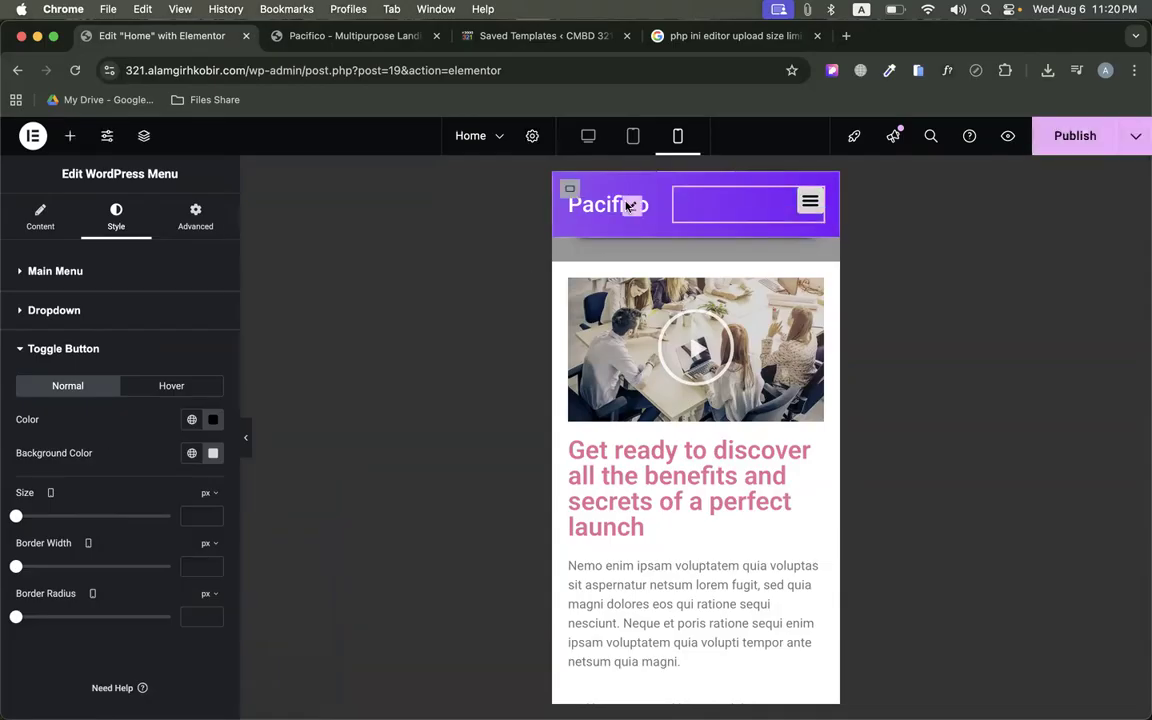
Sample the header's purple with the color picker extension and set the toggle button's background color to #802BF6
left_click(889, 70)
left_click(884, 95)
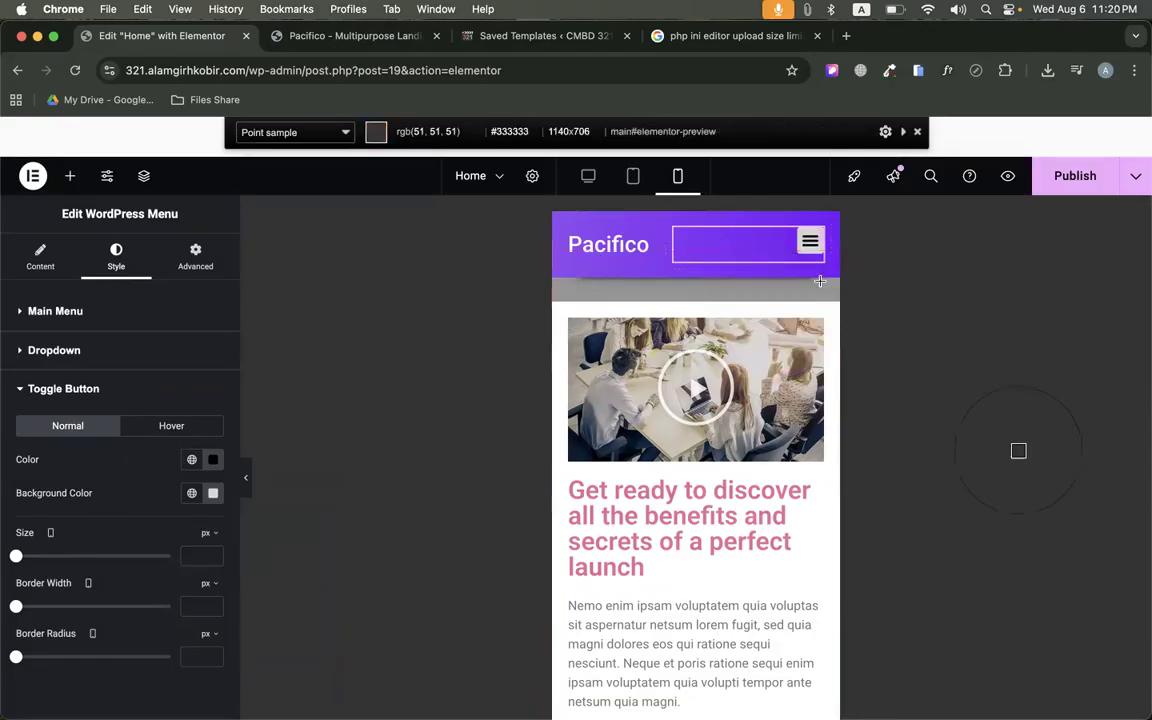
left_click(727, 258)
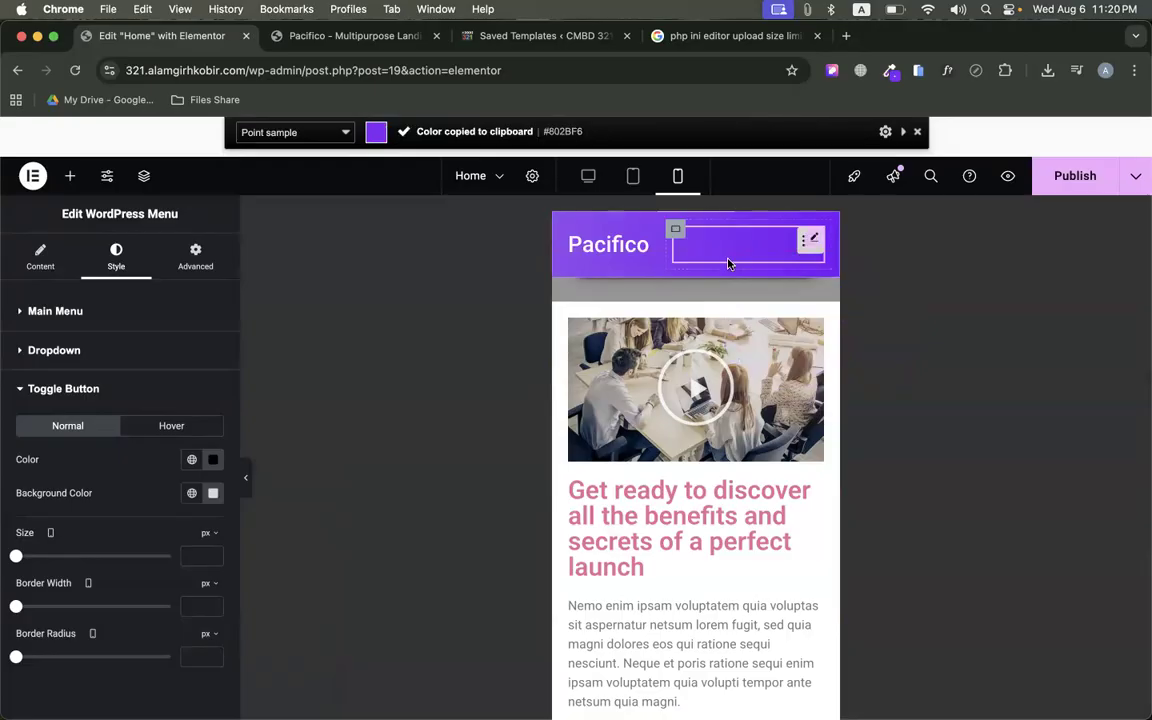
left_click(210, 456)
key("super+v")
left_click(113, 424)
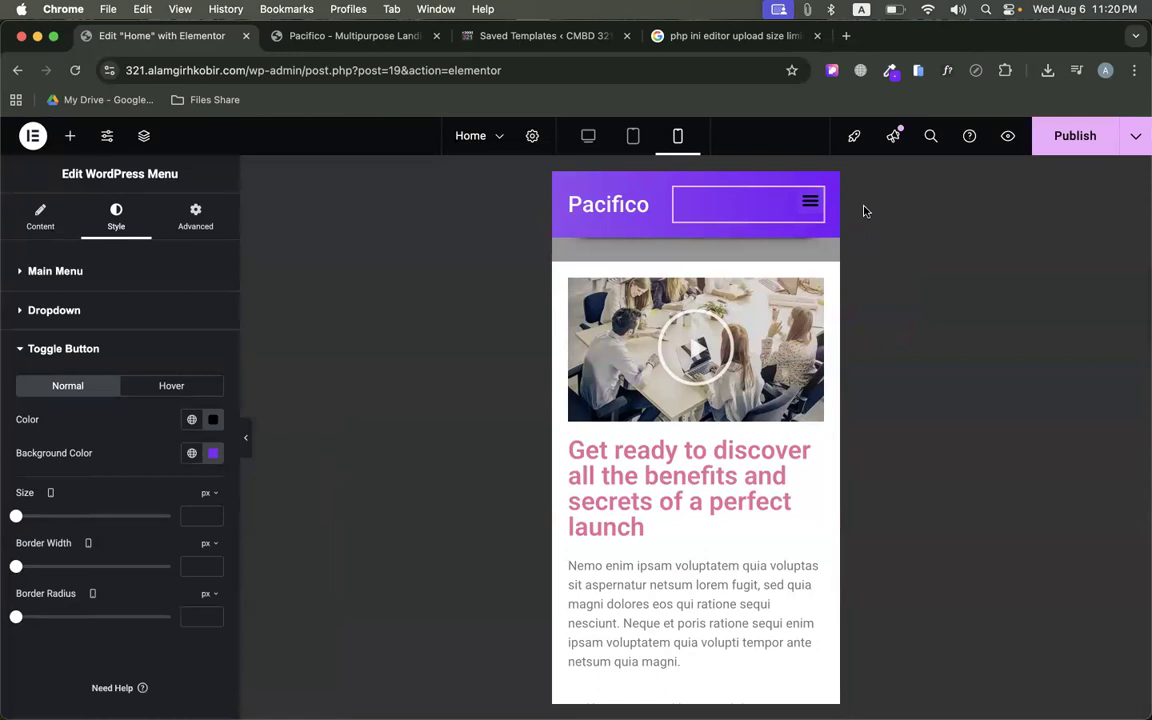
Set the toggle button's icon color to a light grey, following the reference site's menu button
left_click(394, 36)
left_click(226, 42)
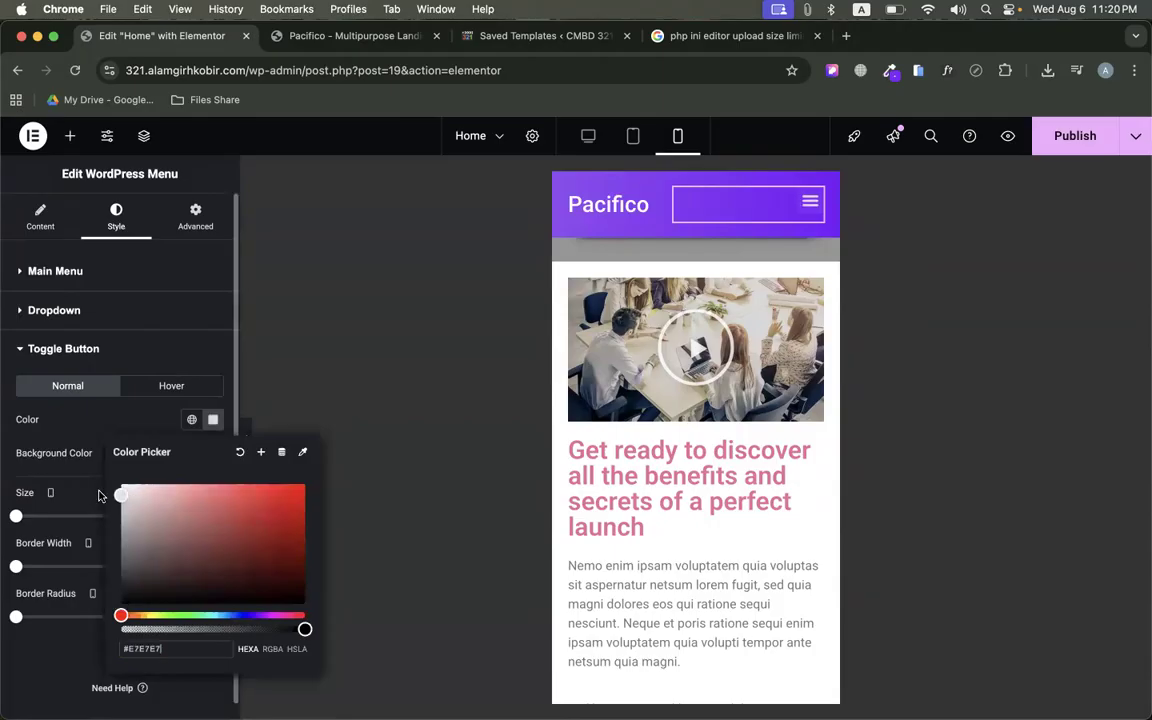
left_click(80, 465)
Set the toggle button's border width to 1 px and publish the page
scroll(60, 580, "down", 1)
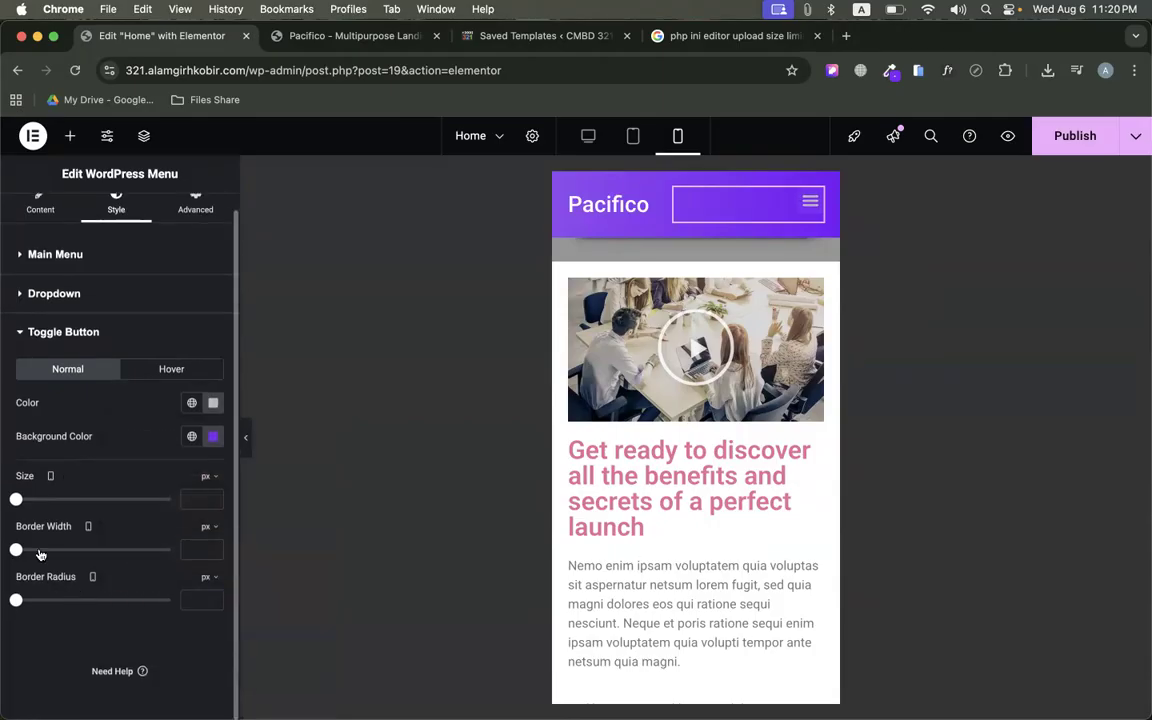
left_click(212, 546)
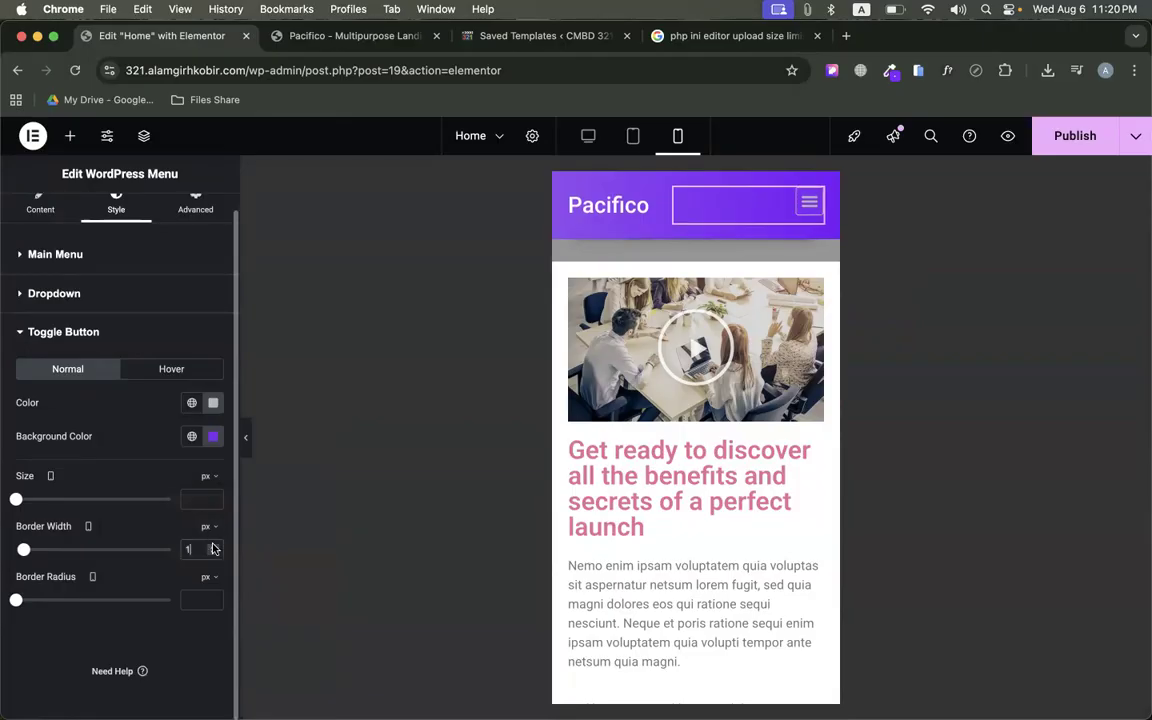
left_click(1090, 135)
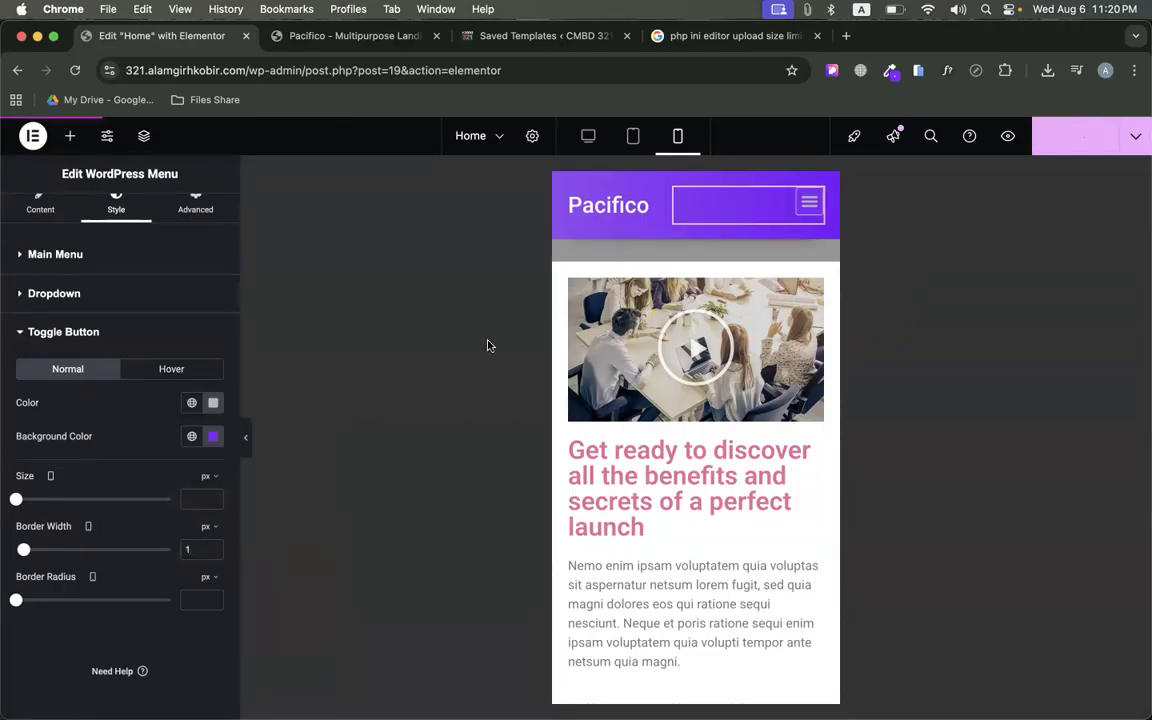
Compare the mobile header with the reference site and examine the margin and padding of the hero and header containers
left_click(340, 36)
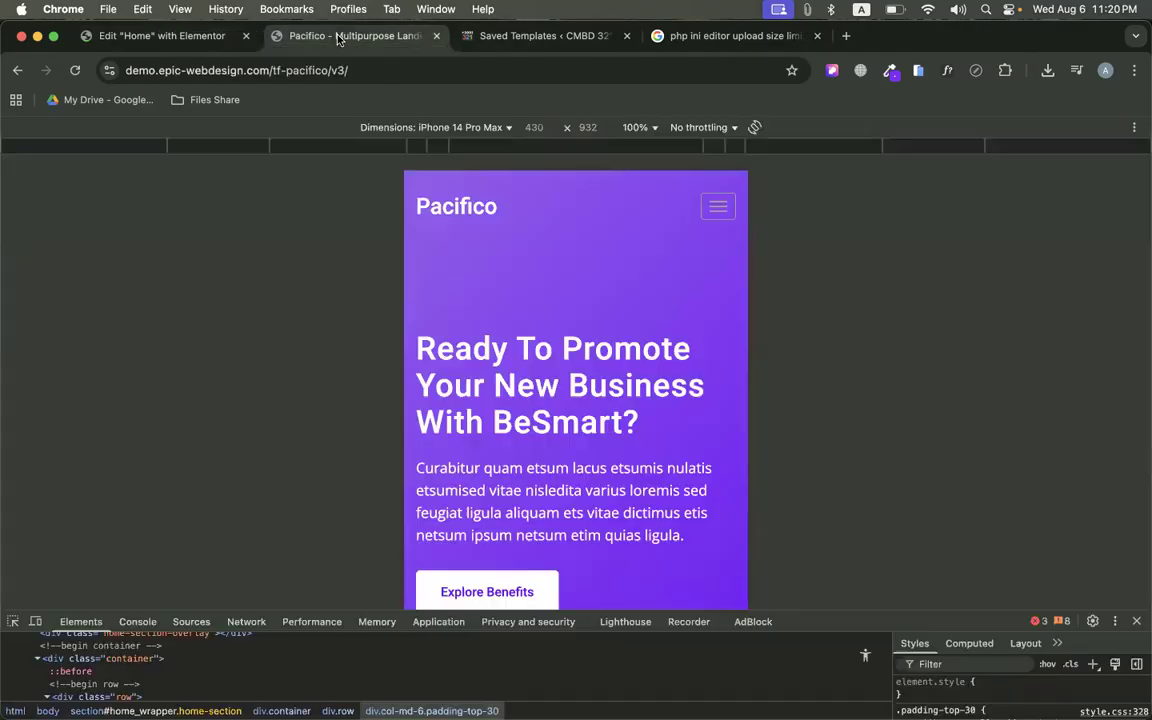
left_click(185, 36)
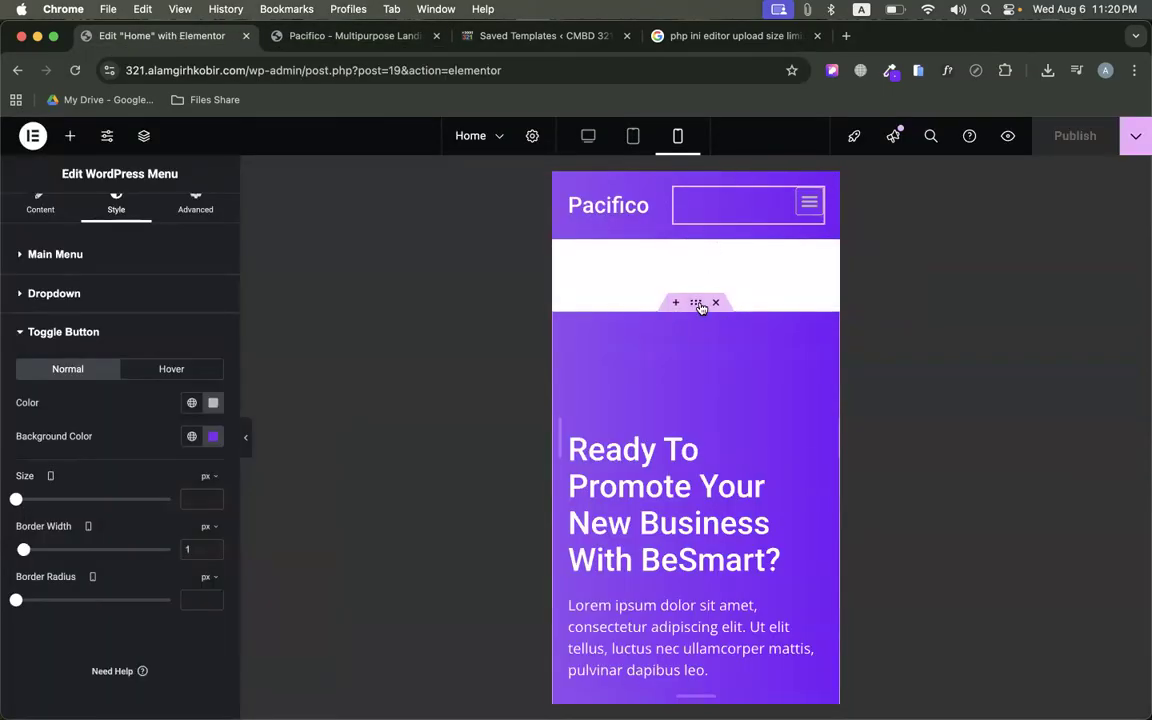
left_click(701, 308)
left_click(187, 214)
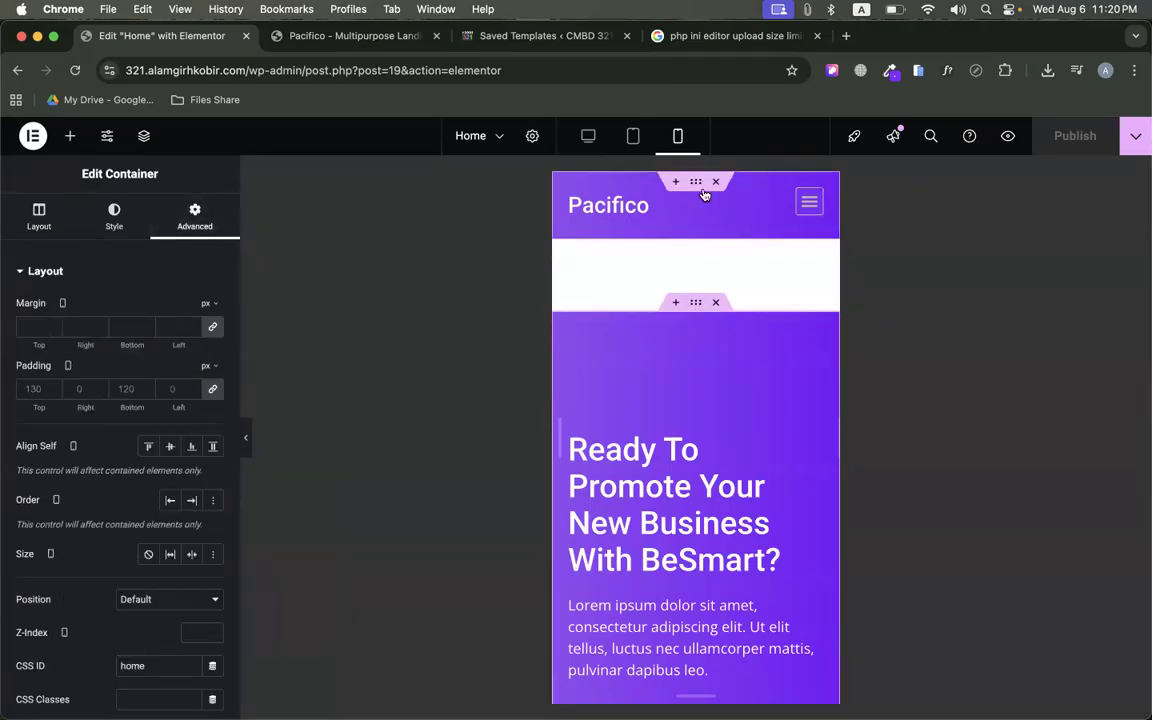
left_click(695, 183)
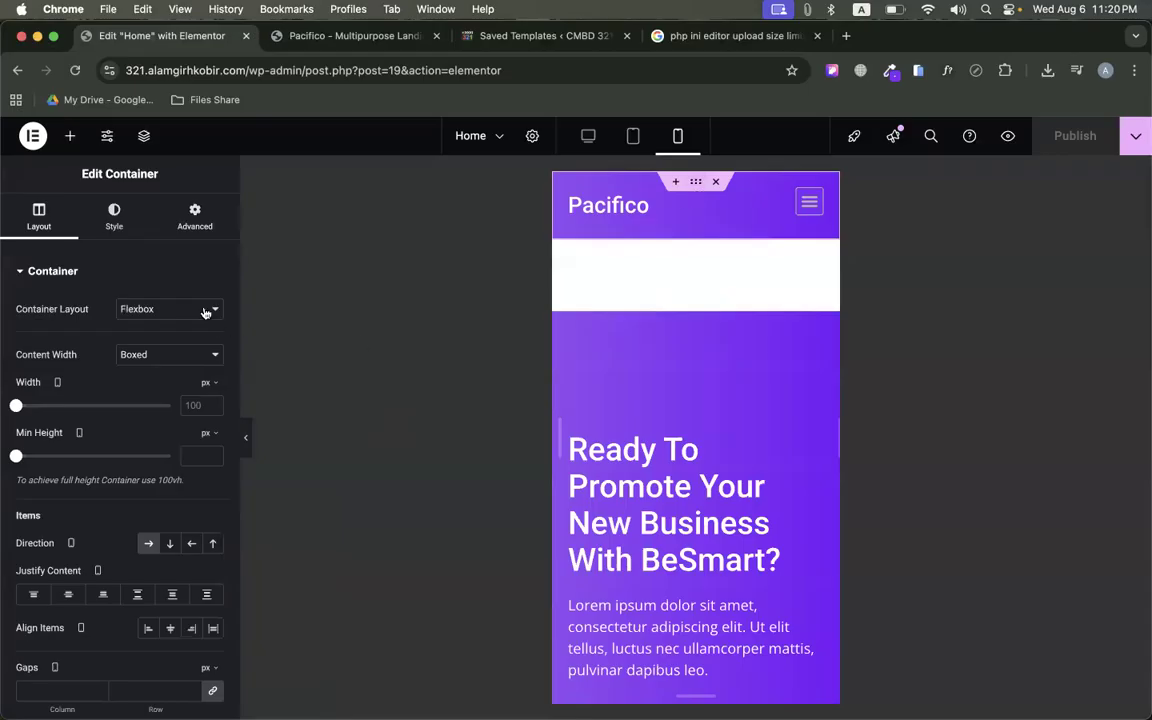
left_click(188, 232)
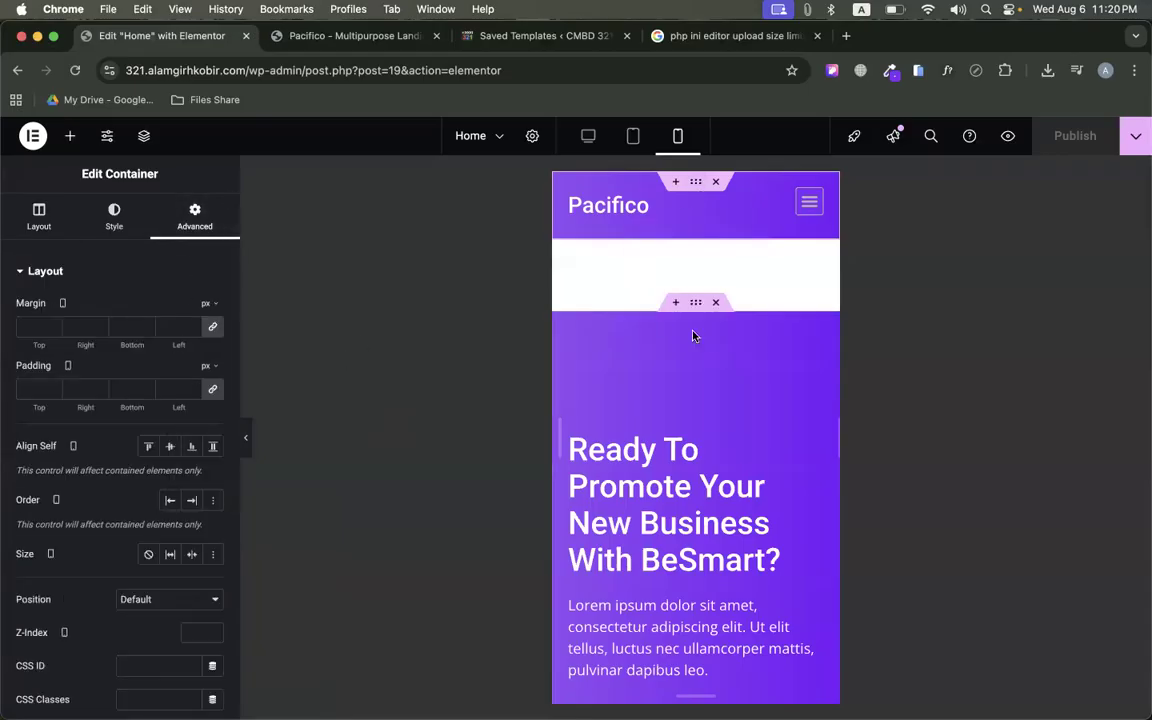
left_click(248, 442)
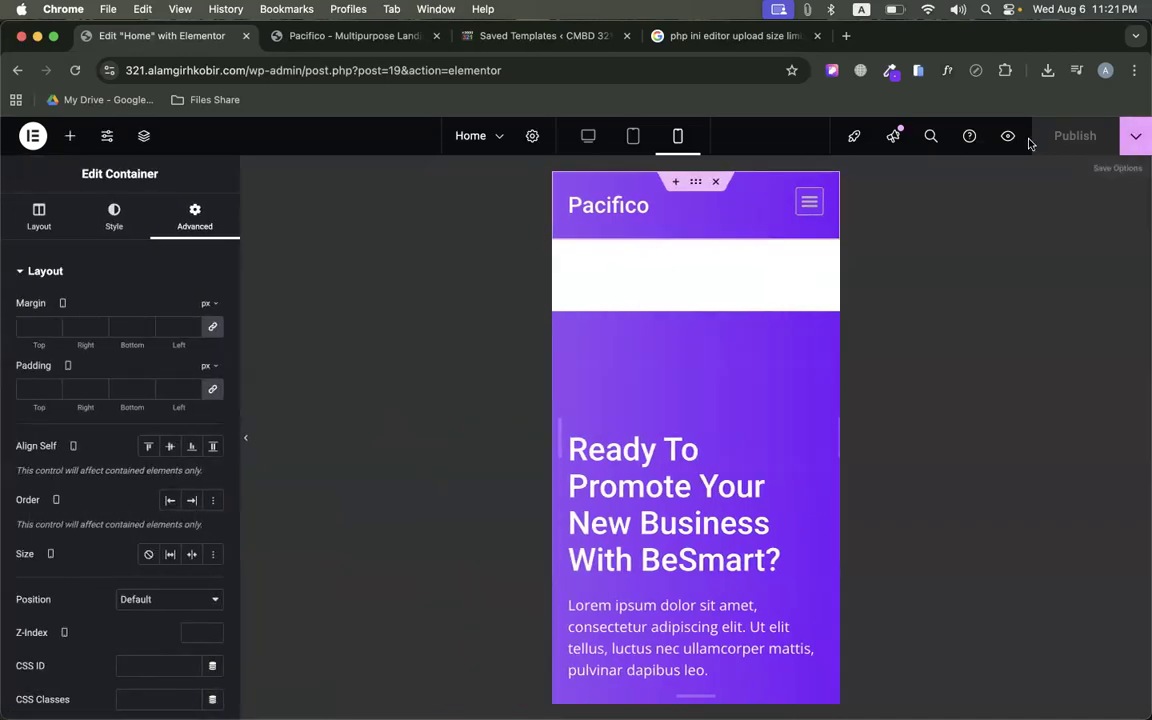
Preview the page in a new tab and inspect it in the iPhone 14 Pro Max device view
left_click(1008, 137)
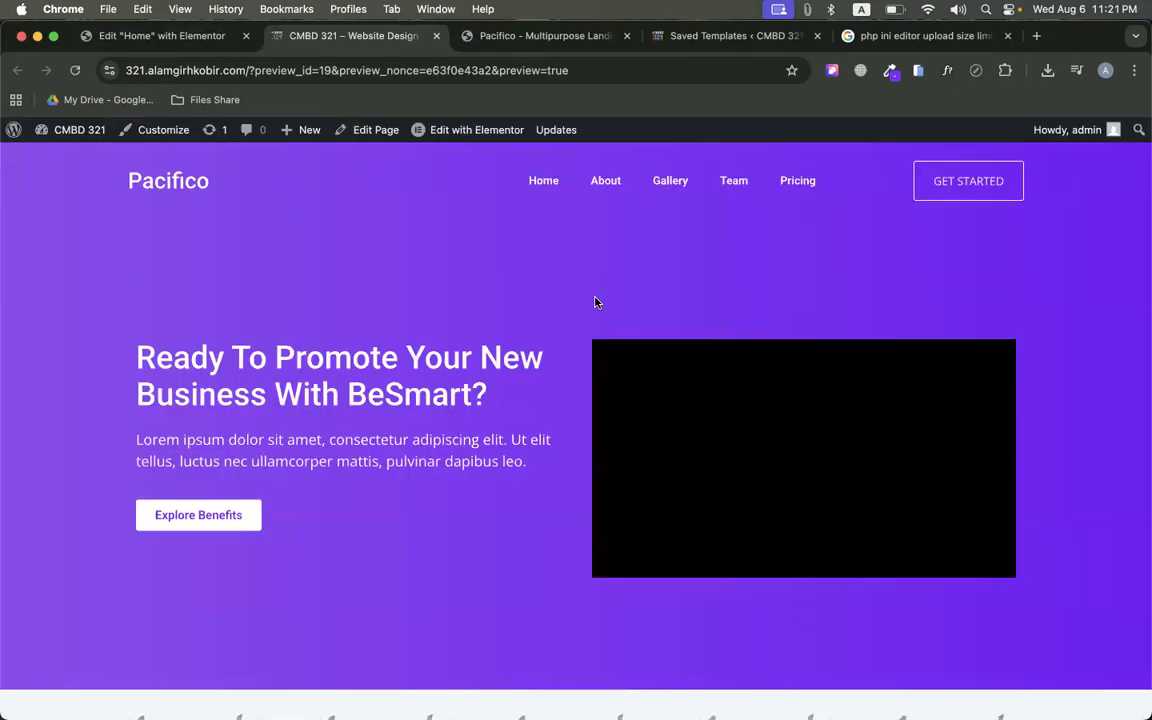
right_click(594, 302)
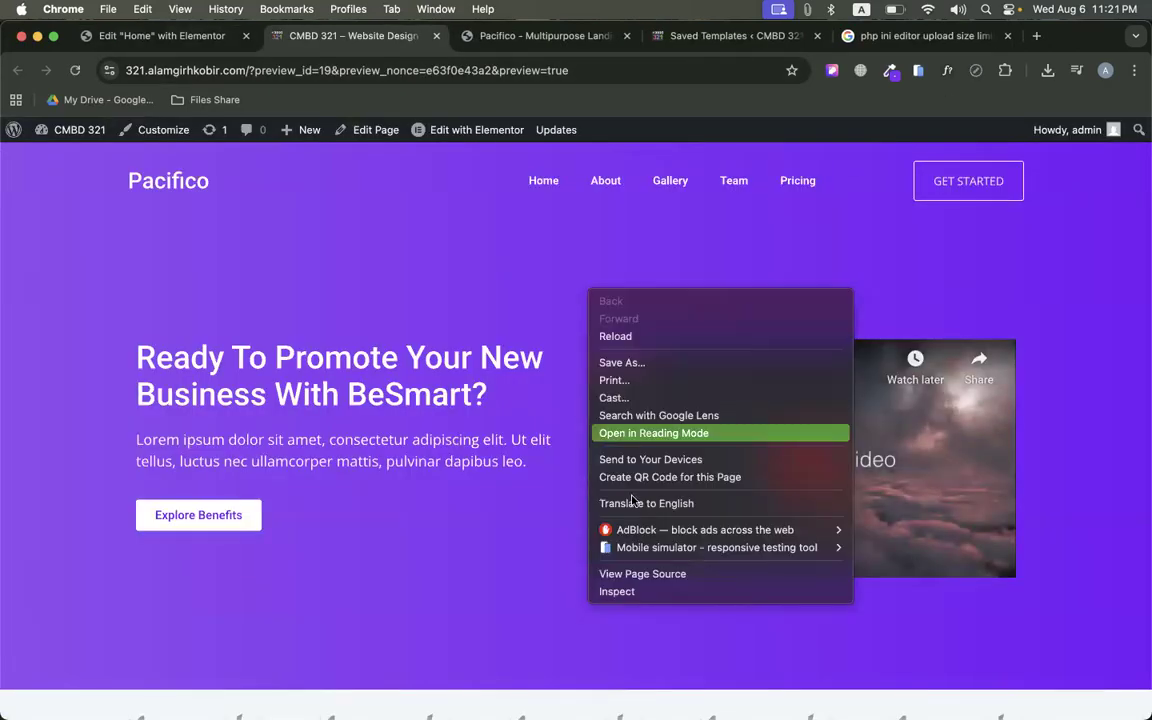
left_click(612, 590)
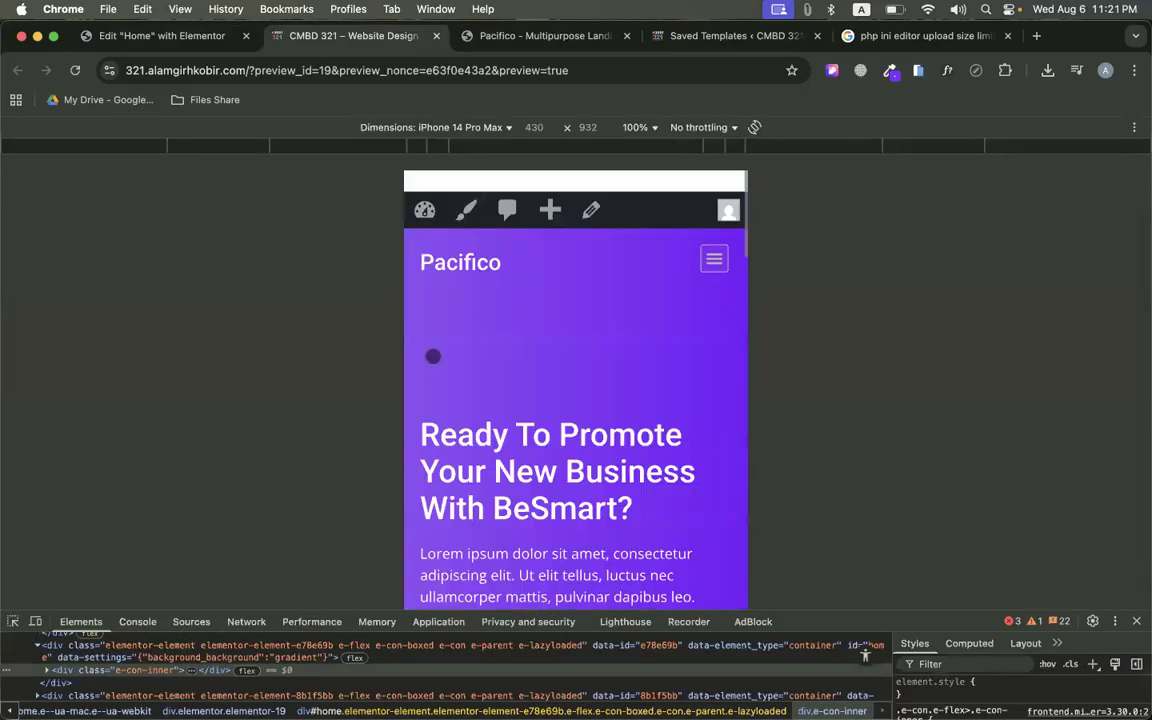
Compare the header and hero section between the editor's mobile view and the page preview while scrolling
left_click(160, 35)
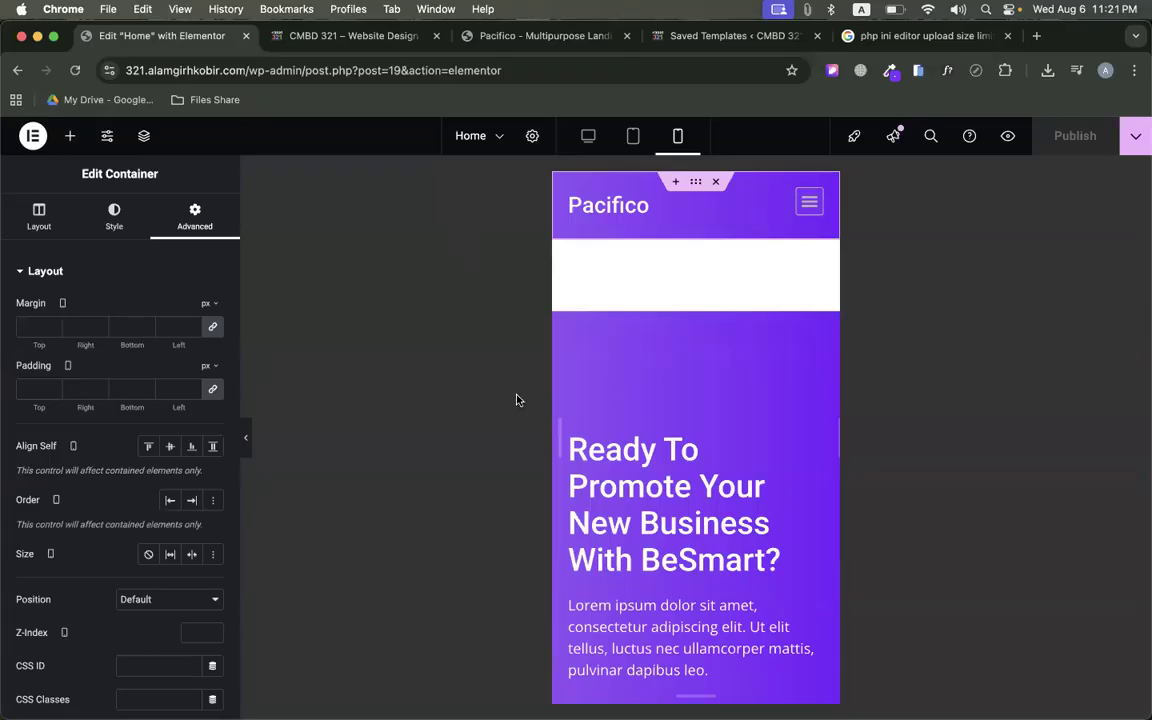
scroll(750, 328, "down", 1)
scroll(750, 328, "down", 5)
scroll(673, 290, "up", 6)
left_click(277, 35)
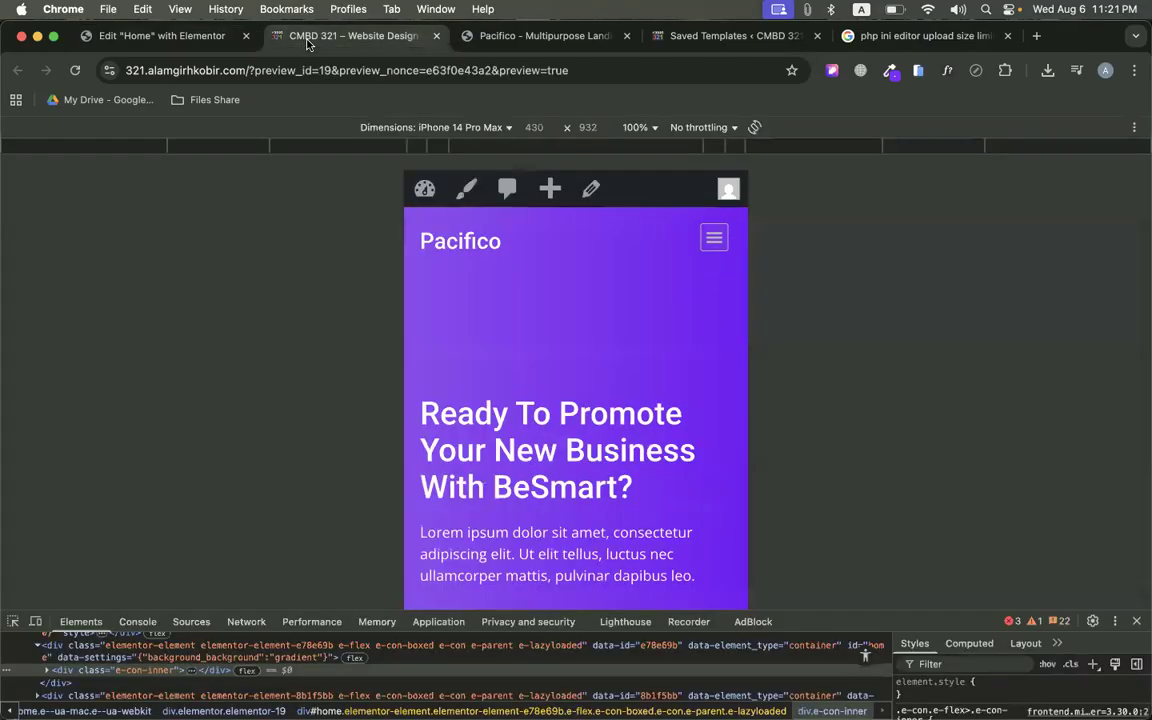
scroll(558, 231, "down", 2)
scroll(454, 248, "down", 1)
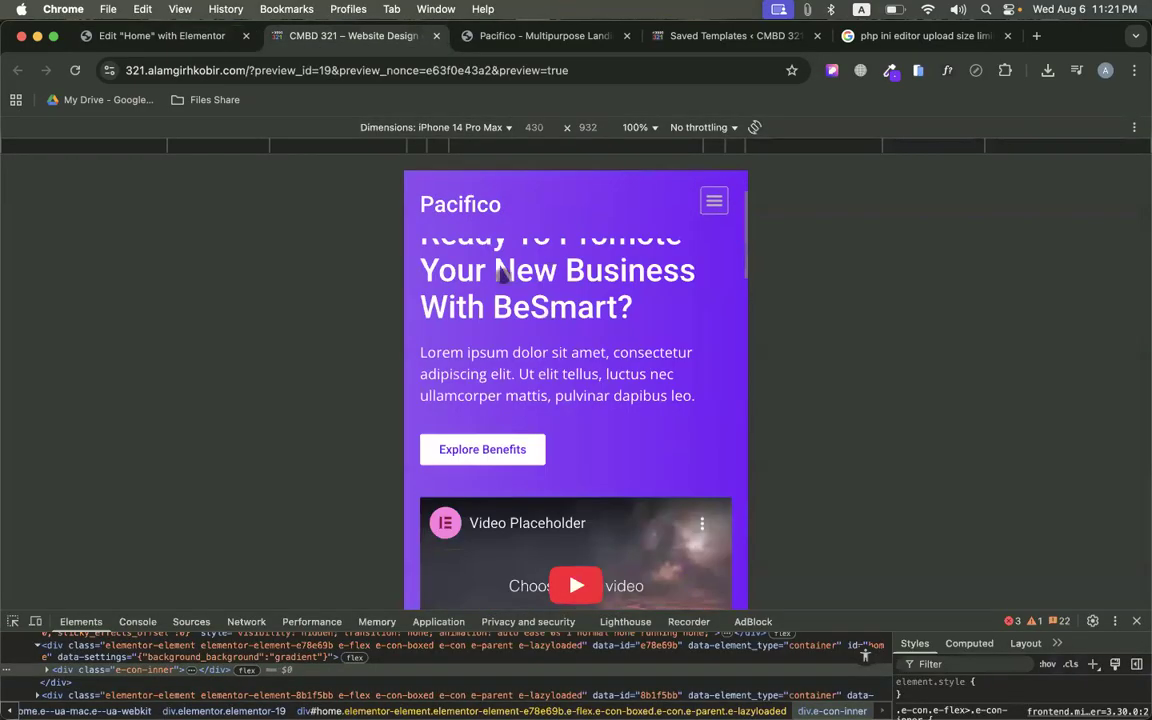
left_click(205, 40)
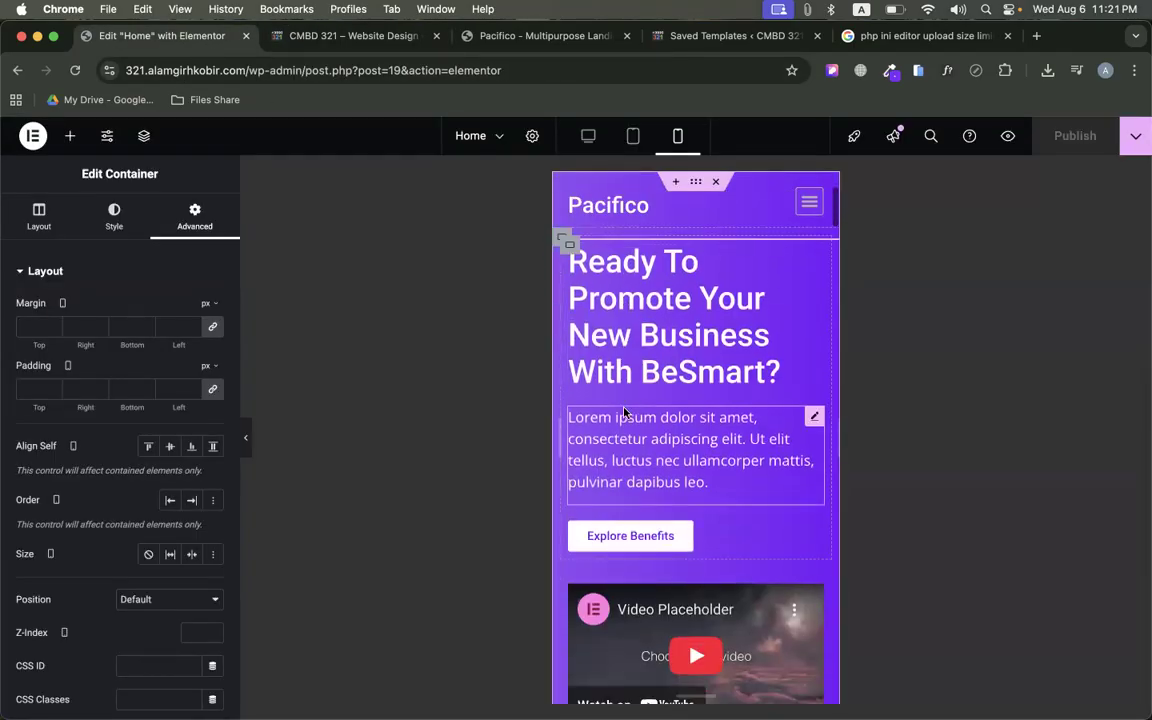
Inspect the hero heading's font in the mobile page preview with WhatFont
left_click(288, 37)
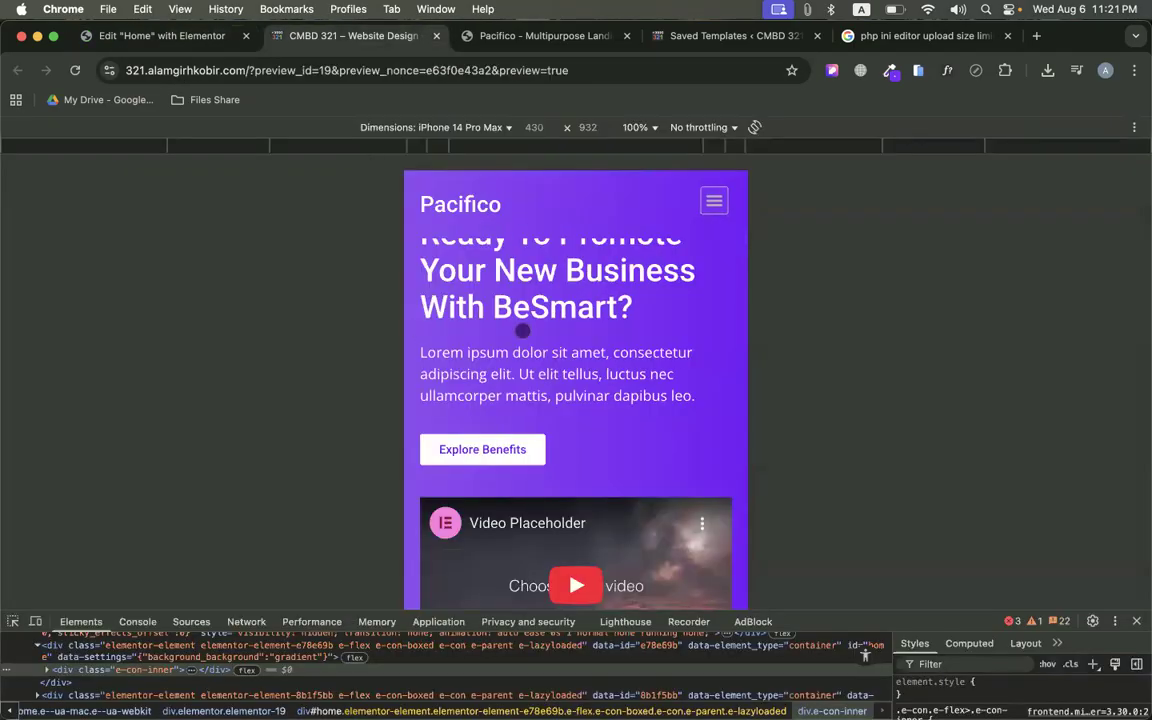
scroll(600, 305, "up", 2)
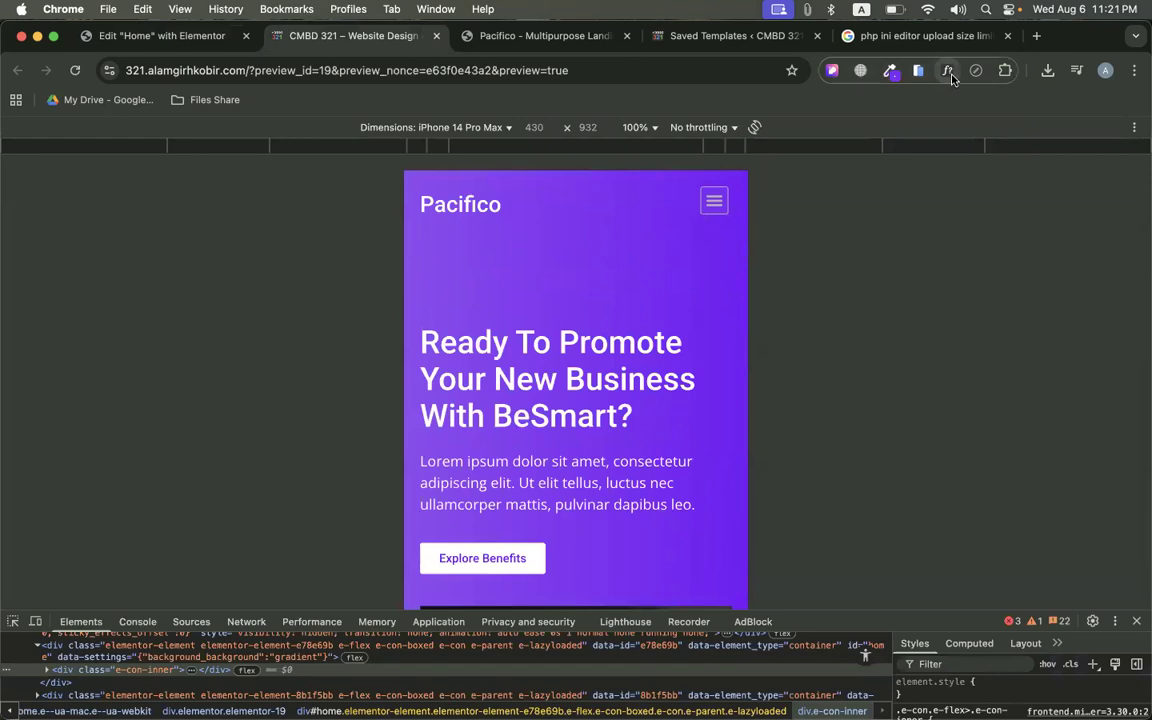
left_click(947, 70)
left_click(452, 340)
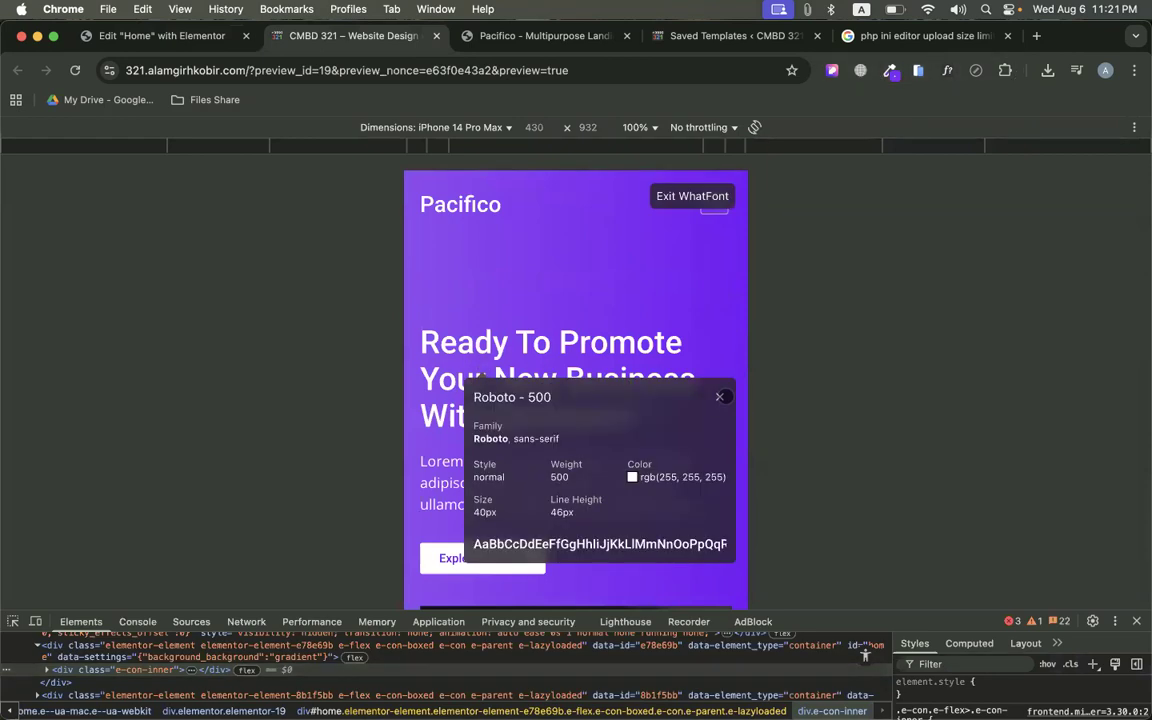
Inspect the hero paragraph's font in the preview with WhatFont and check its typography settings in the Elementor editor
left_click(721, 396)
left_click(537, 474)
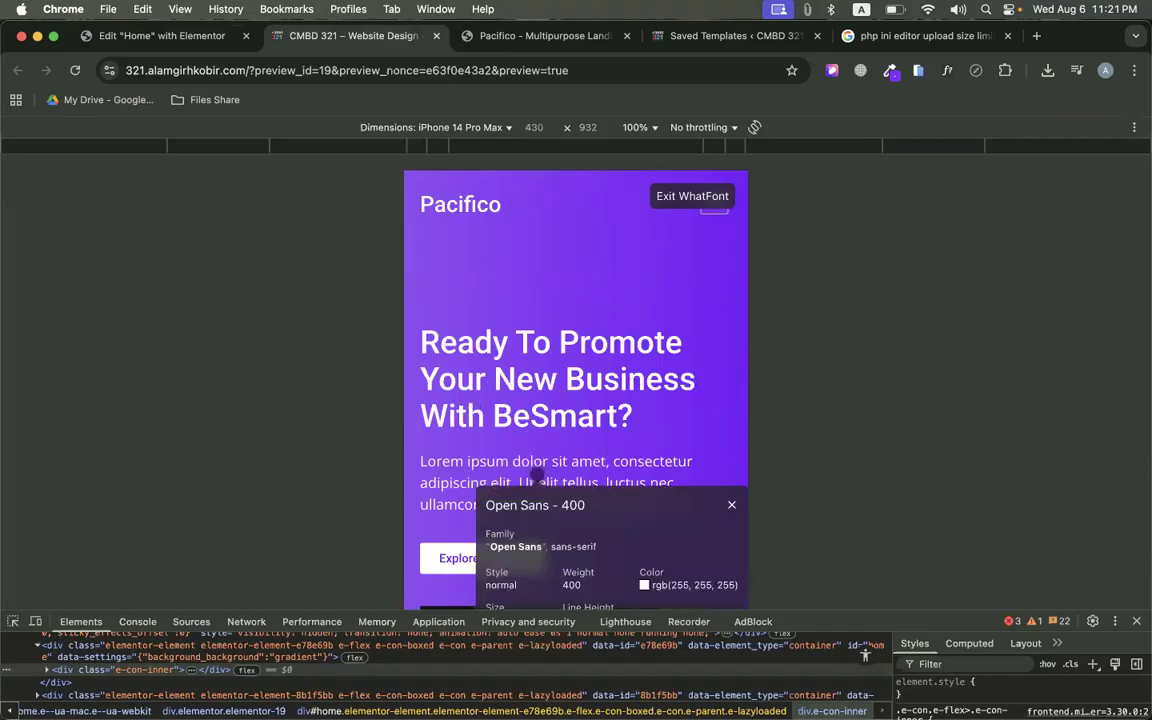
left_click(160, 35)
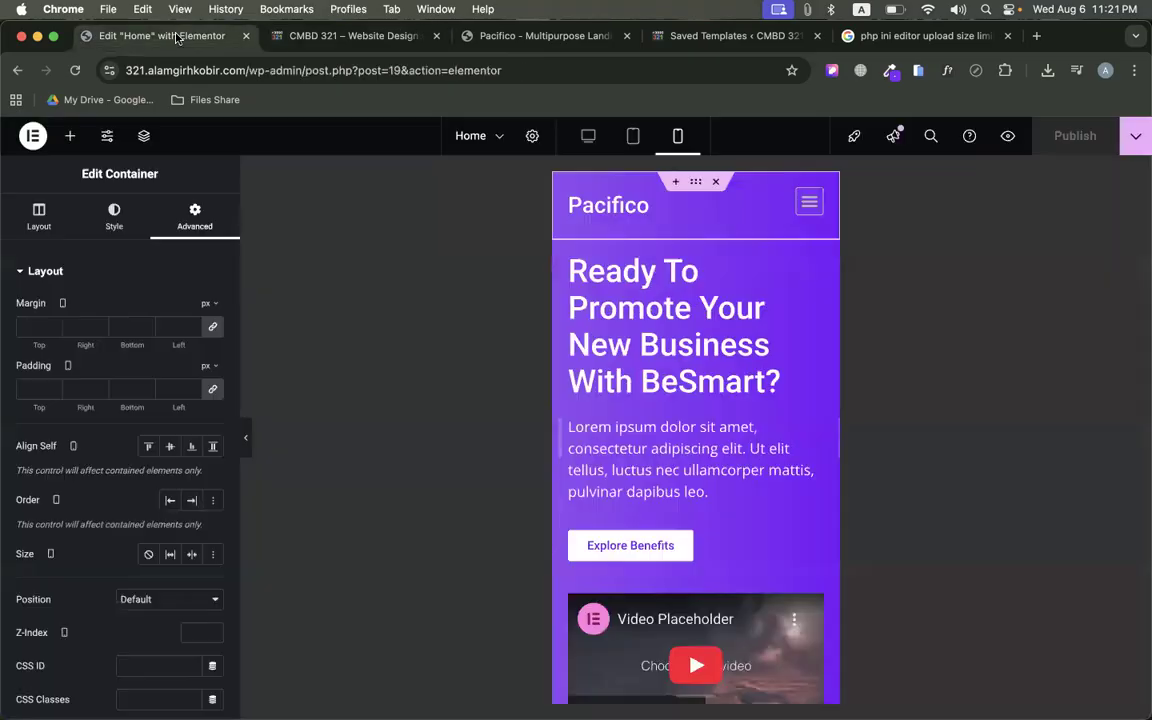
left_click(812, 424)
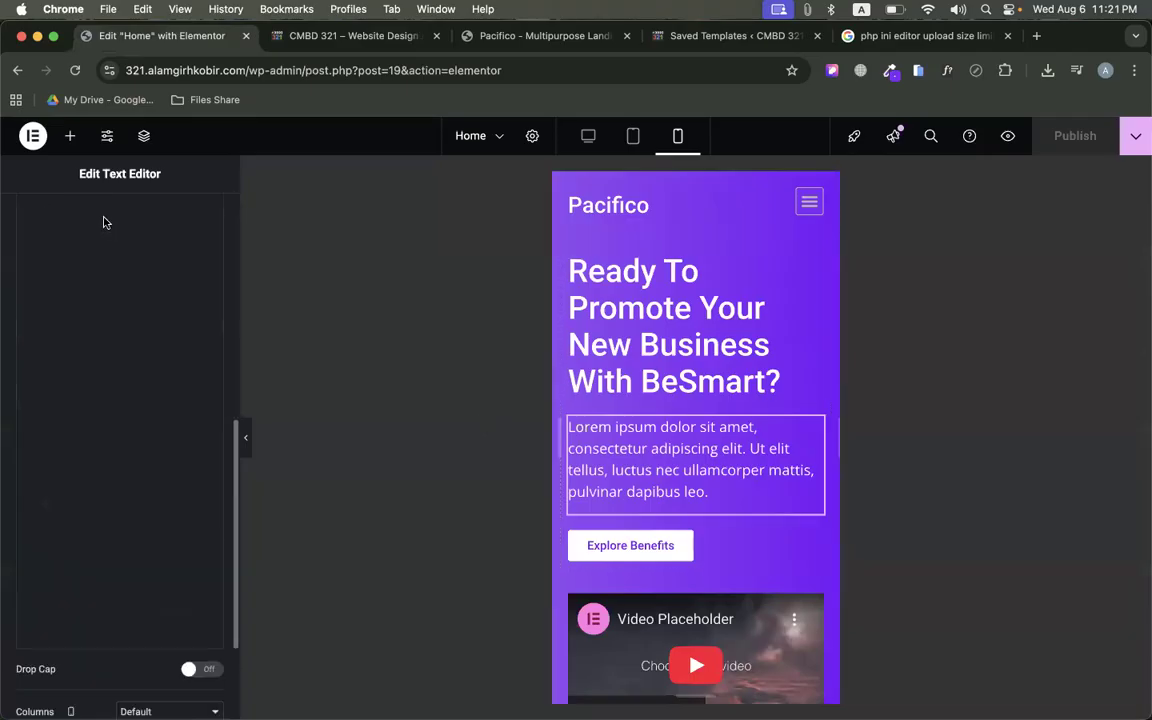
scroll(204, 277, "down", 5)
scroll(89, 244, "up", 10)
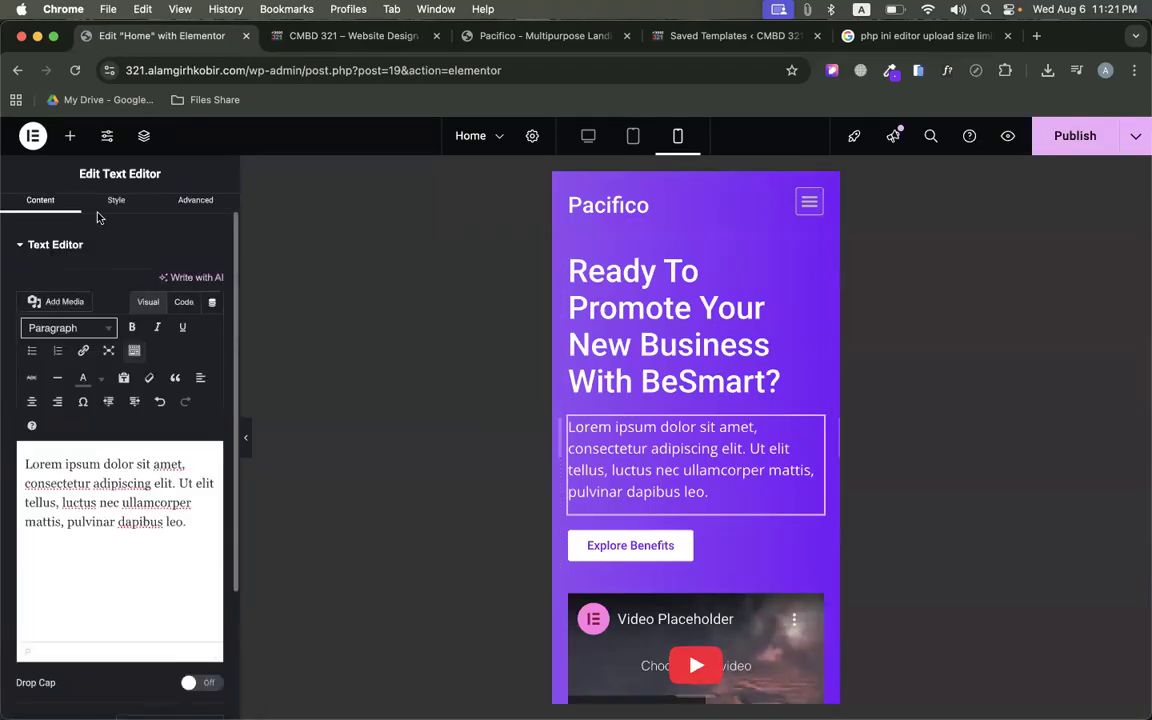
left_click(116, 205)
left_click(213, 354)
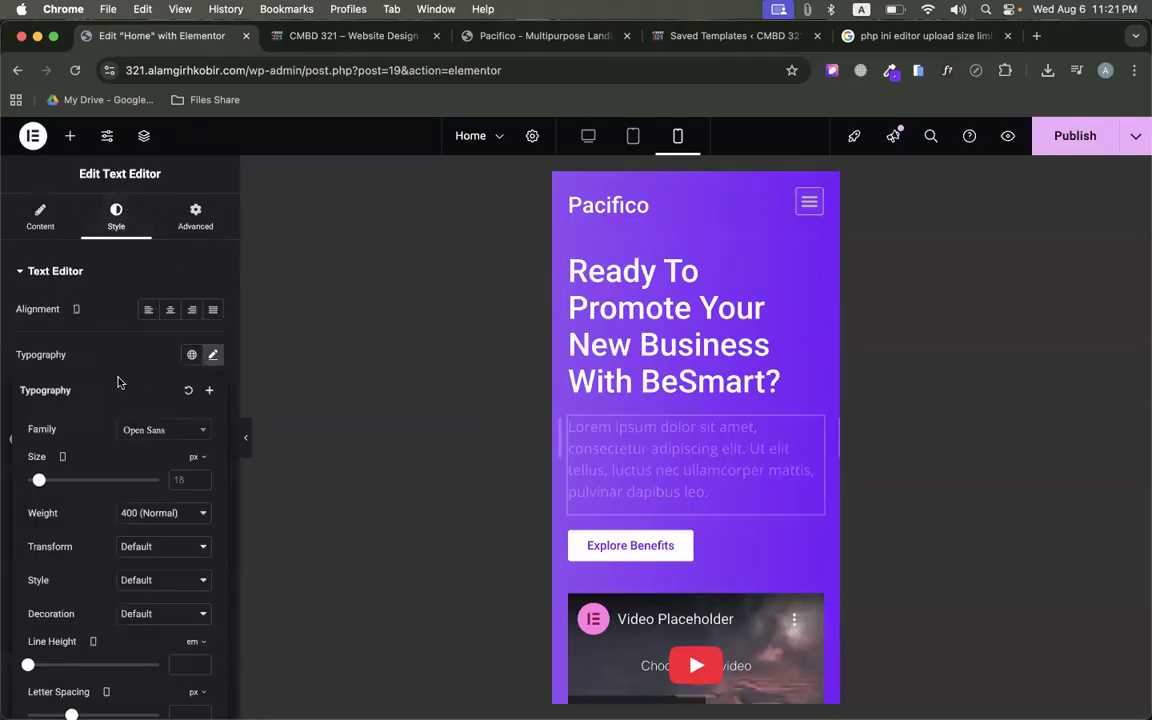
left_click(656, 444)
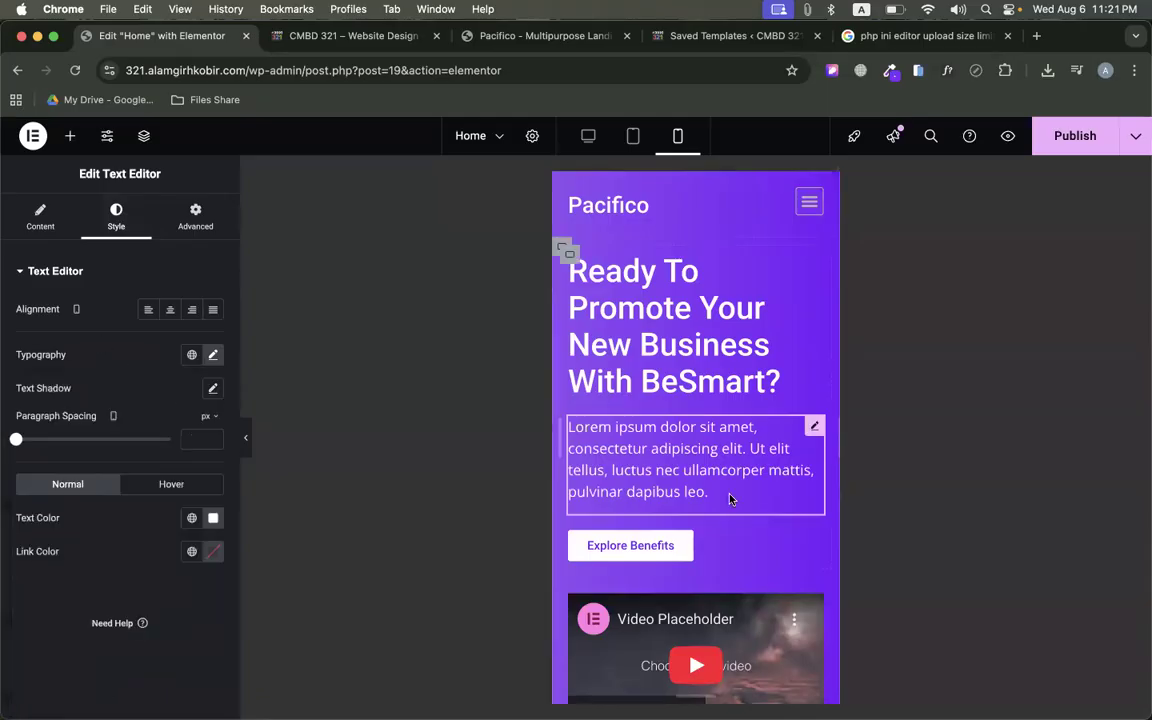
Check the preview's logo section, then inspect the reference site's hero heading and paragraph fonts with WhatFont
scroll(656, 444, "down", 3)
left_click(322, 37)
scroll(650, 430, "down", 10)
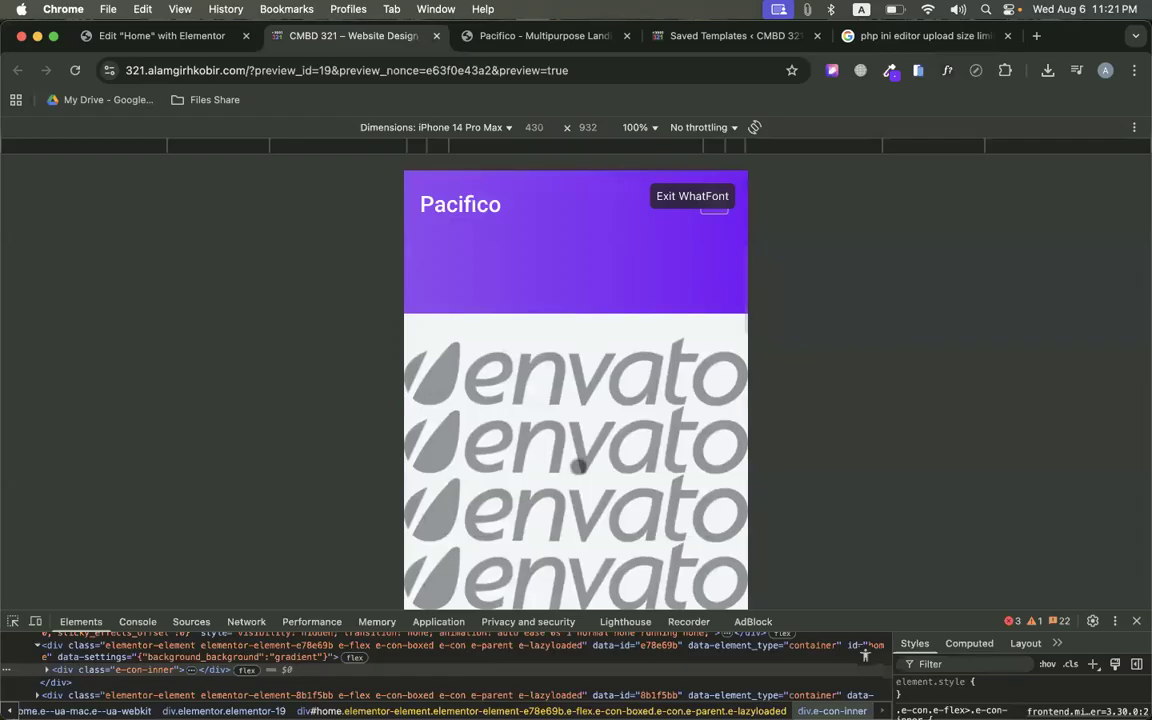
left_click(502, 40)
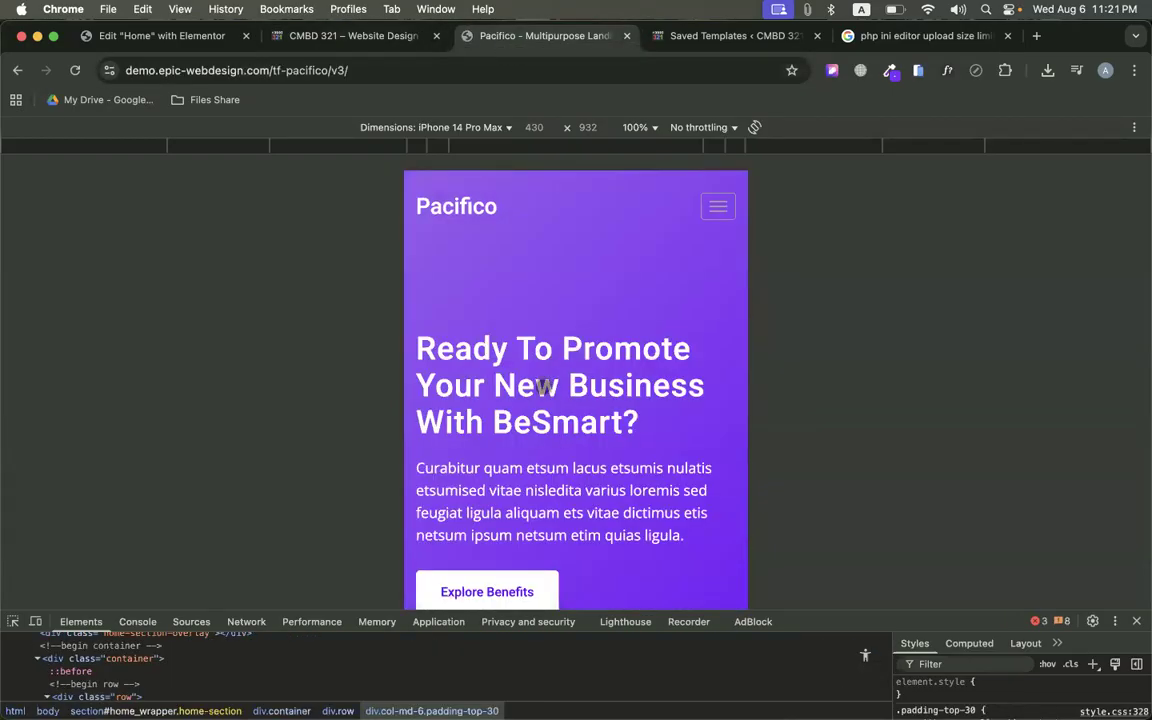
scroll(541, 386, "down", 3)
scroll(577, 300, "down", 1)
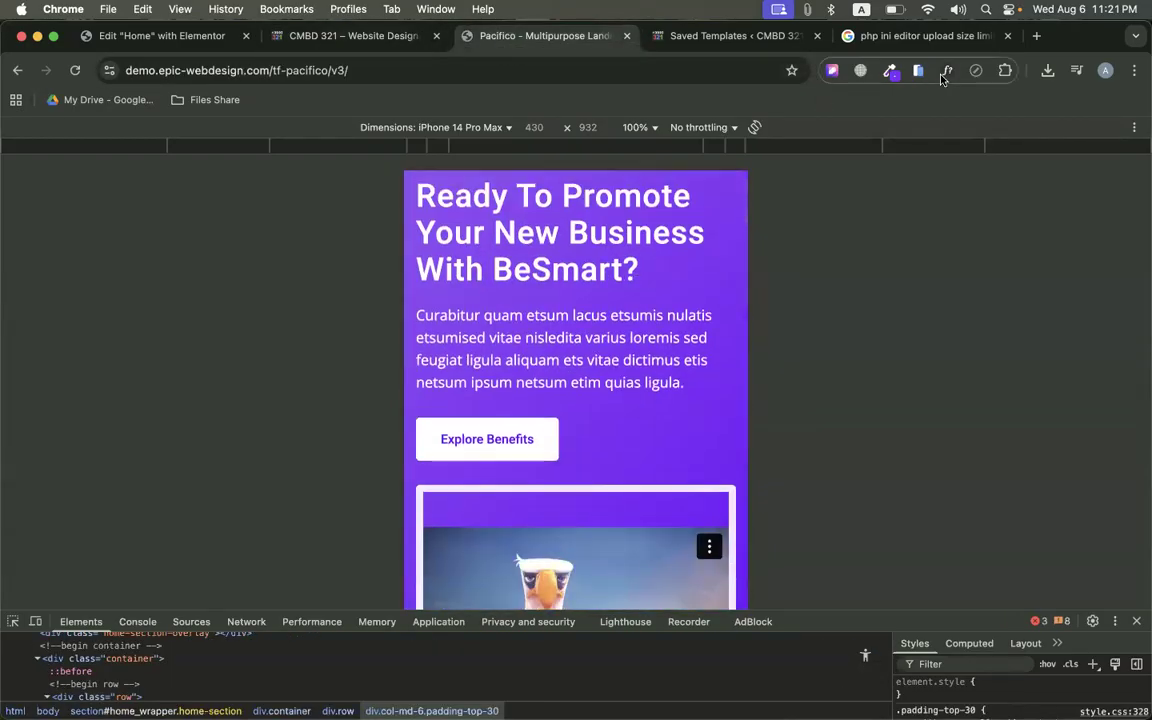
left_click(946, 71)
left_click(533, 266)
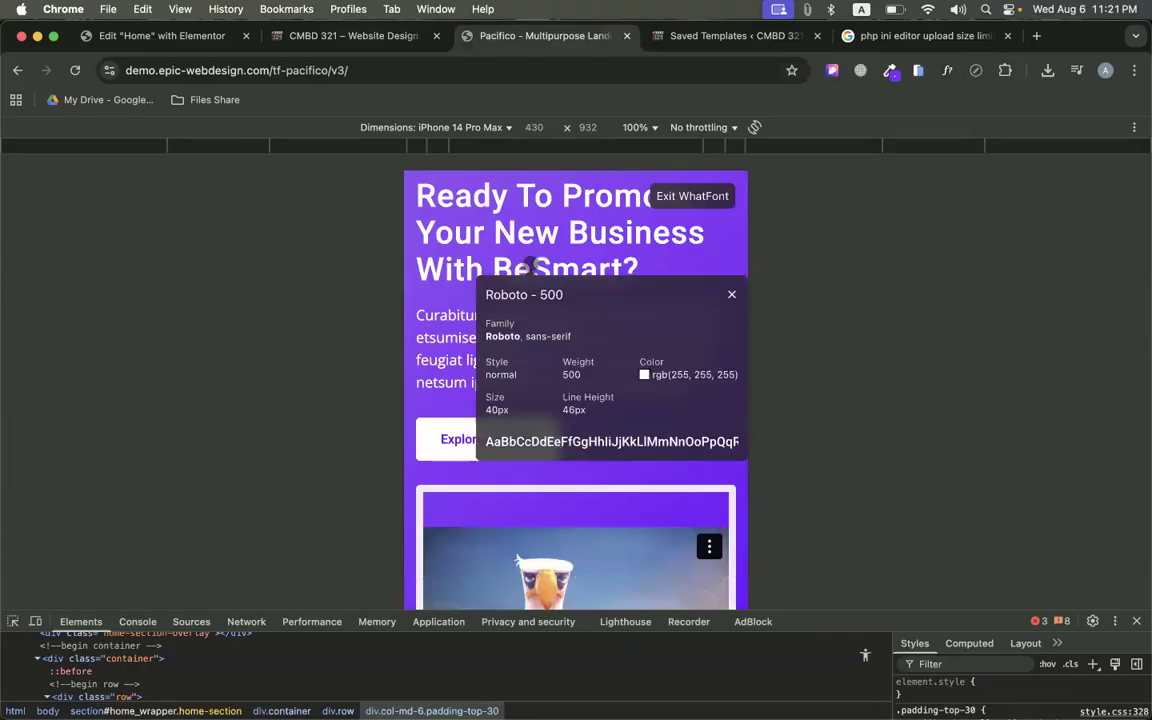
left_click(729, 294)
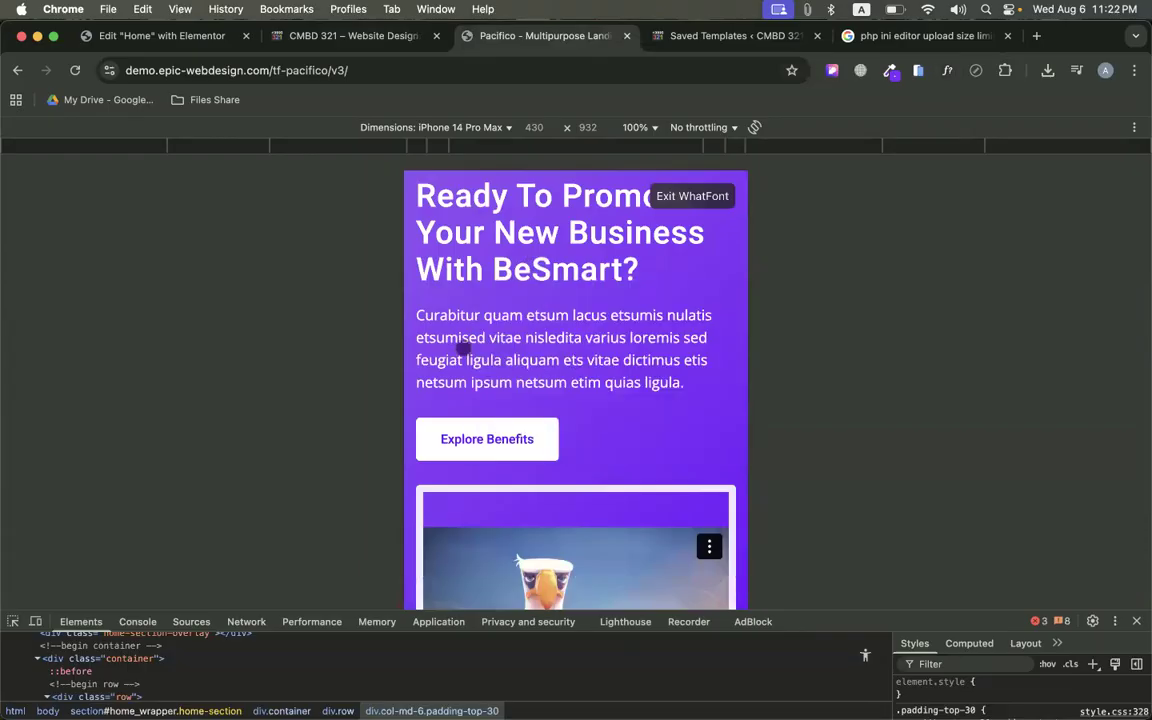
left_click(463, 348)
left_click(701, 379)
Compare the reference site's mobile logo section with the editor's, and examine the logo container and first logo image
scroll(517, 234, "down", 5)
scroll(522, 389, "up", 3)
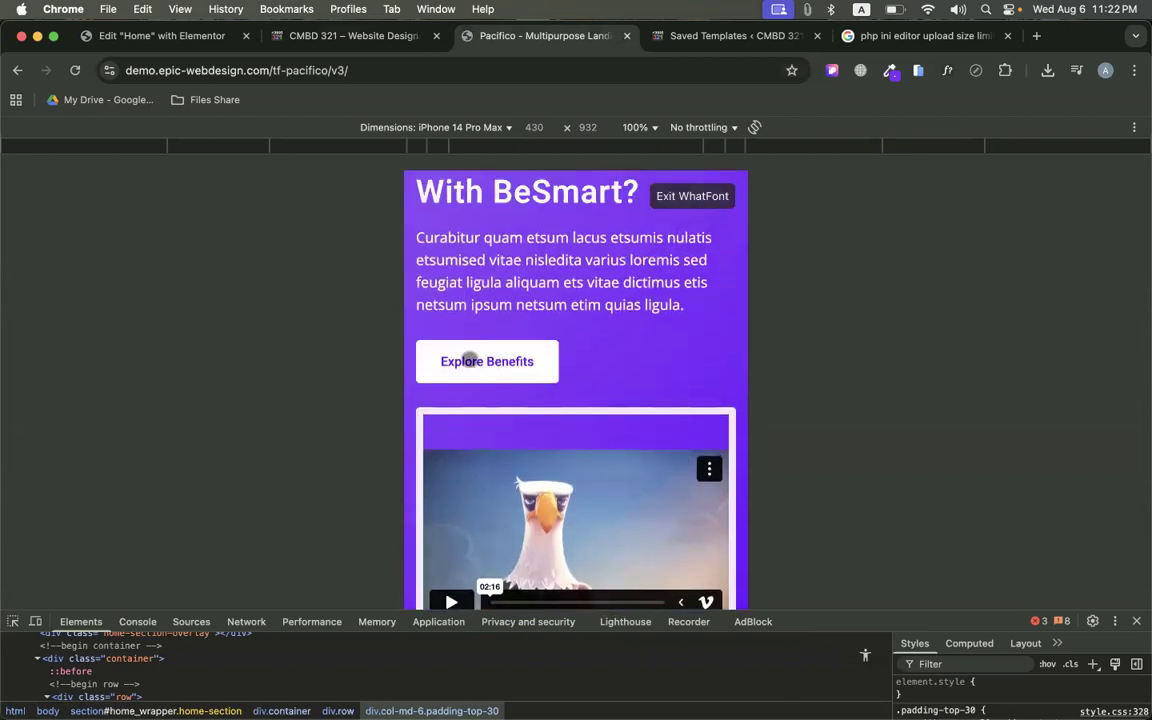
scroll(501, 380, "down", 4)
scroll(553, 410, "down", 3)
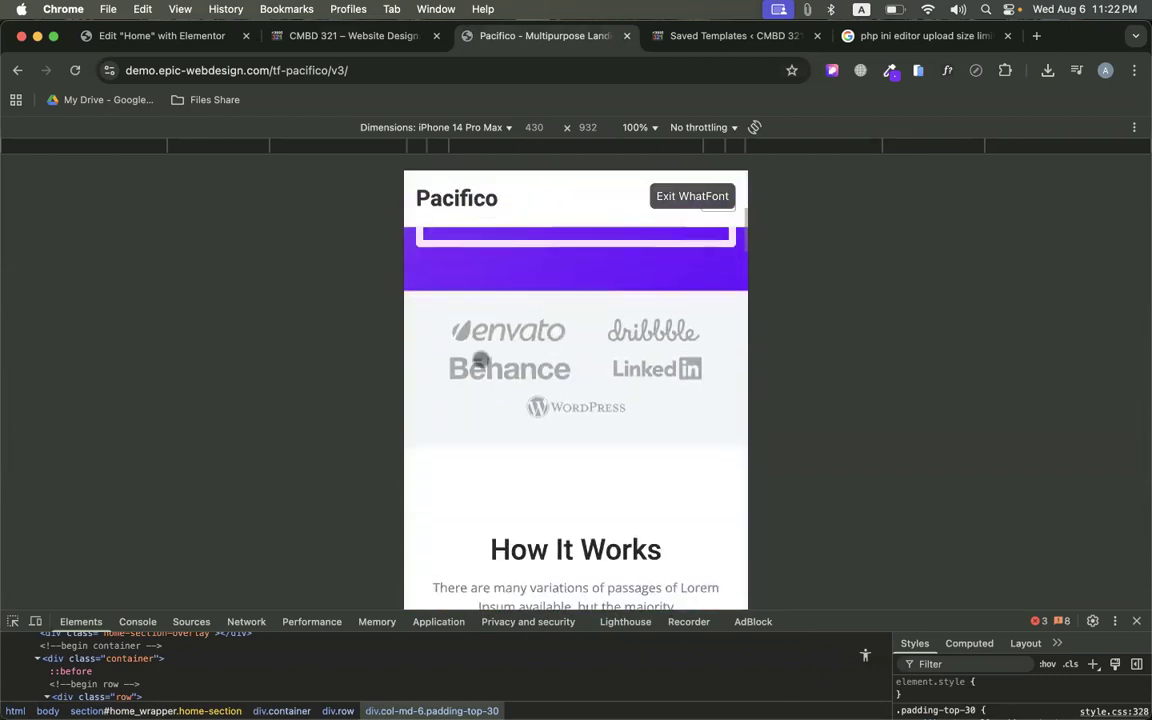
left_click(155, 37)
scroll(650, 370, "down", 6)
scroll(695, 401, "down", 2)
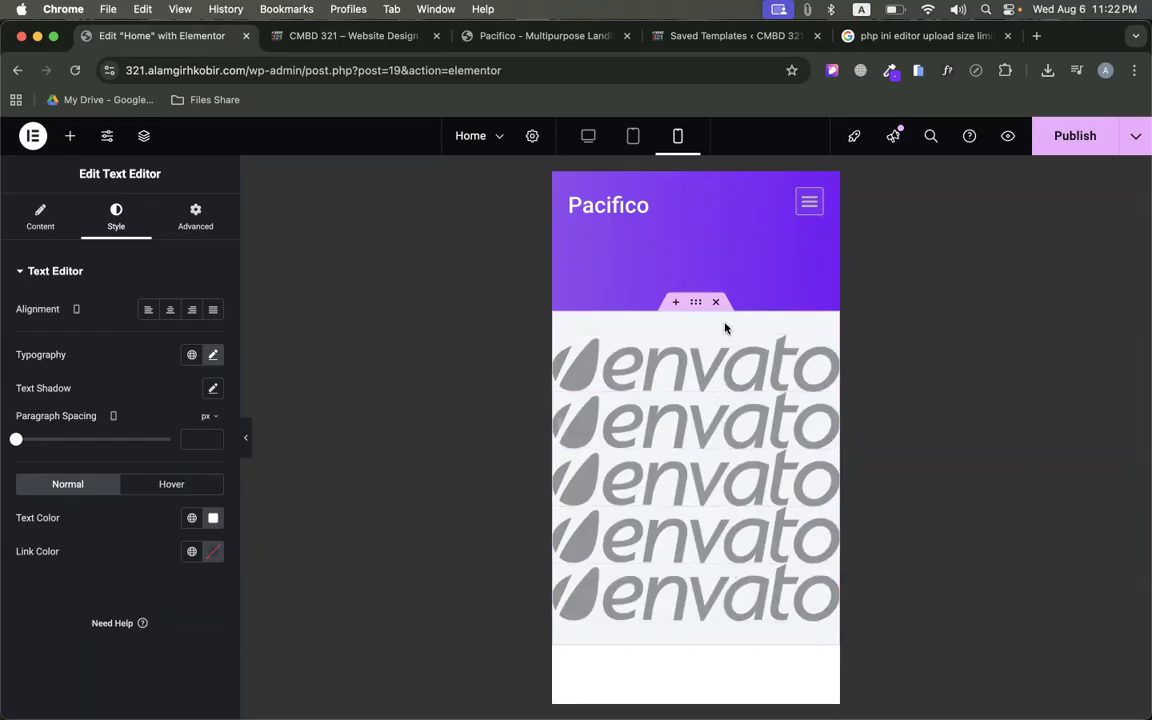
left_click(695, 301)
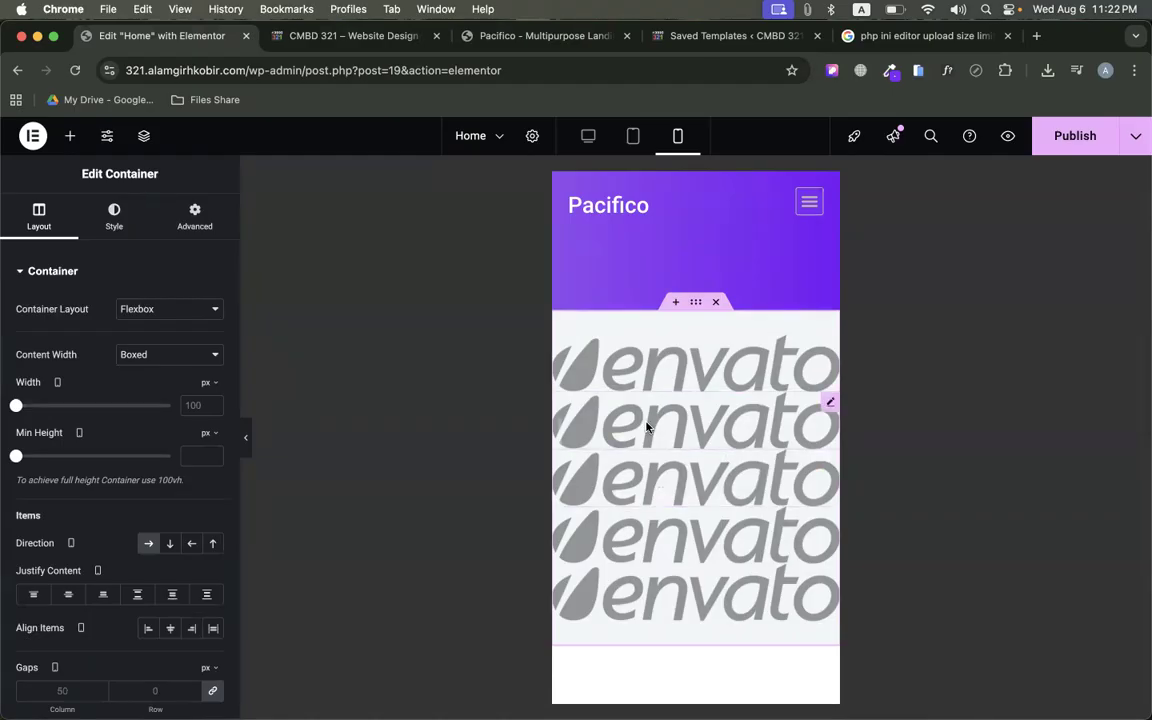
left_click(831, 346)
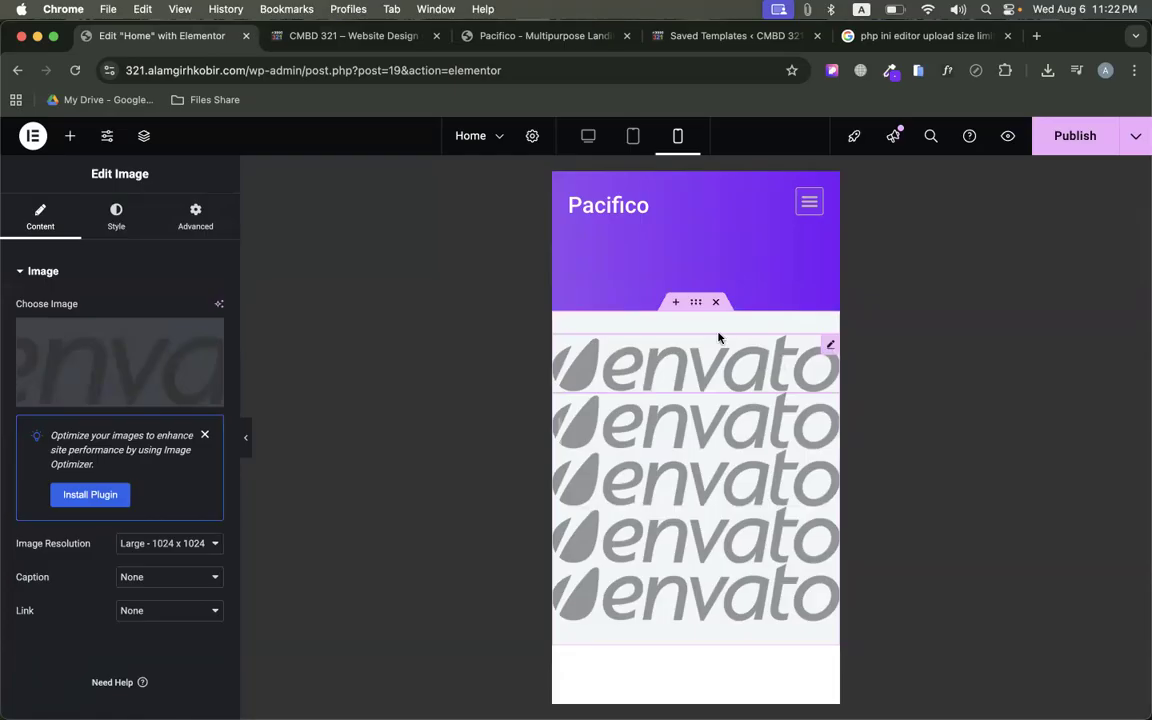
In the desktop view, change the logo container's layout from Flexbox to Grid, keeping the content width boxed
left_click(588, 135)
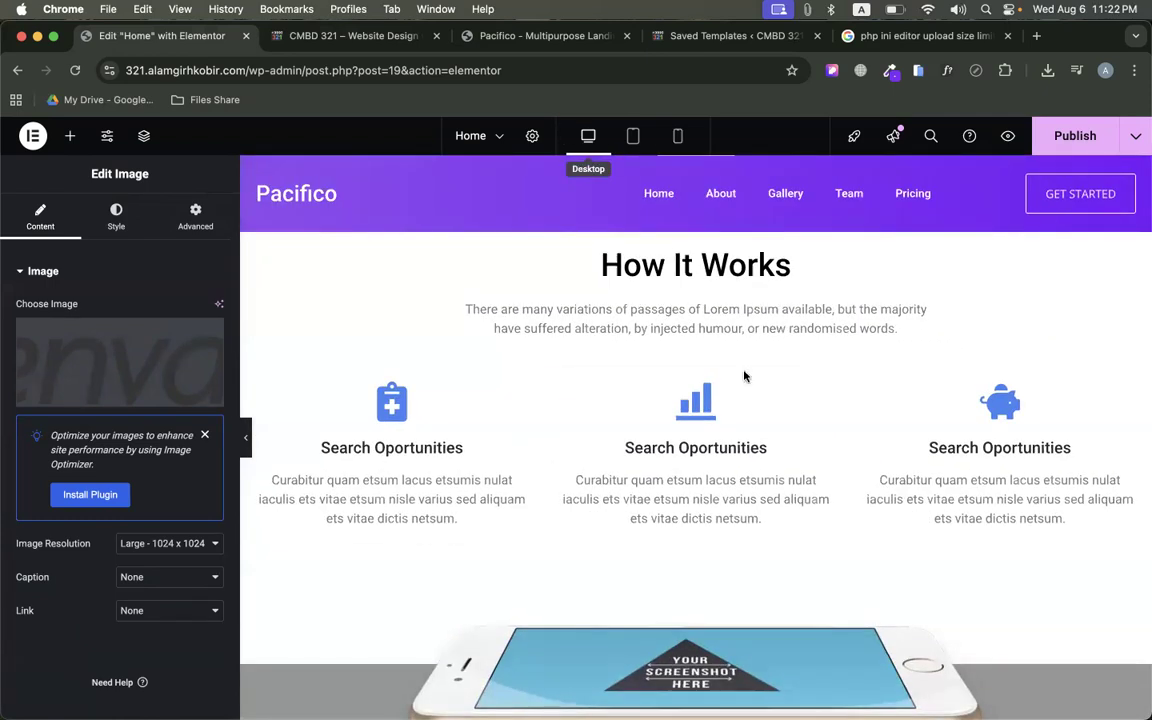
scroll(767, 433, "up", 4)
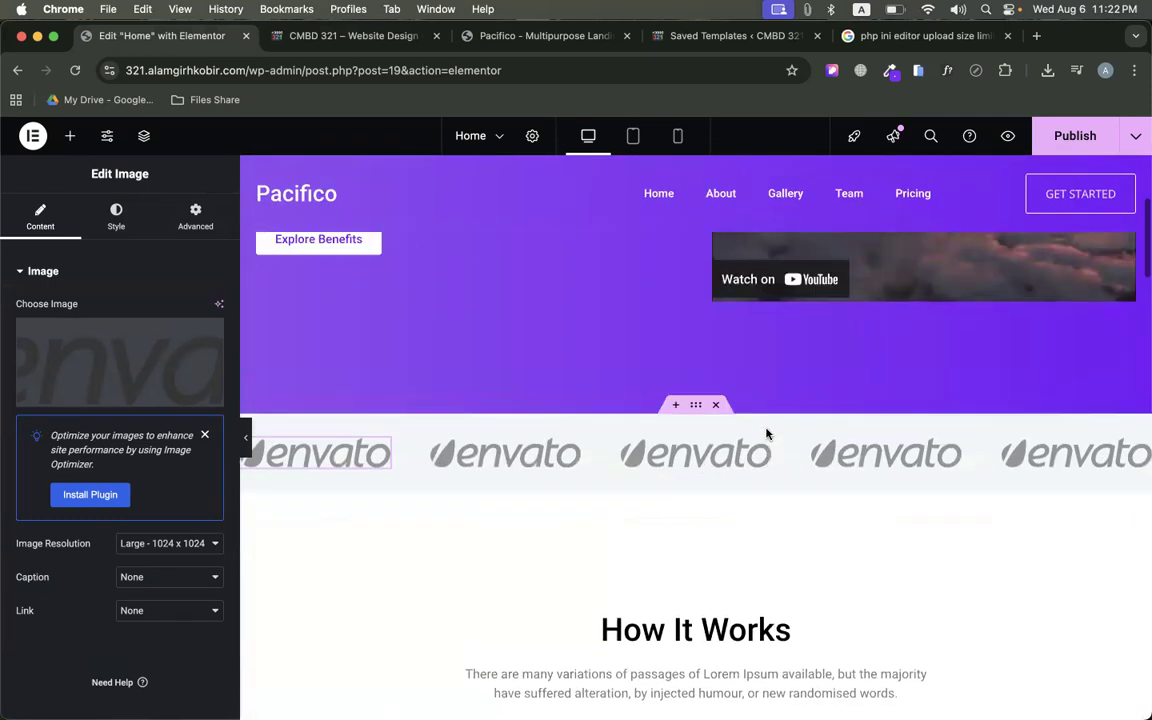
left_click(696, 405)
left_click(150, 355)
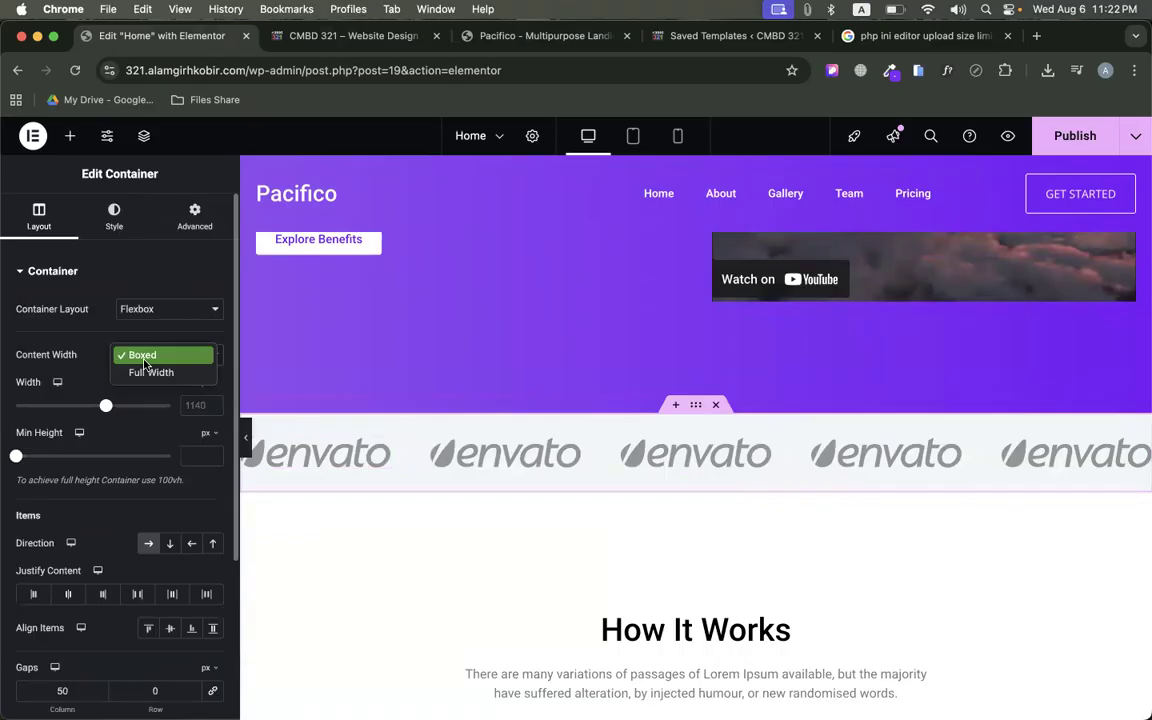
left_click(144, 358)
left_click(136, 312)
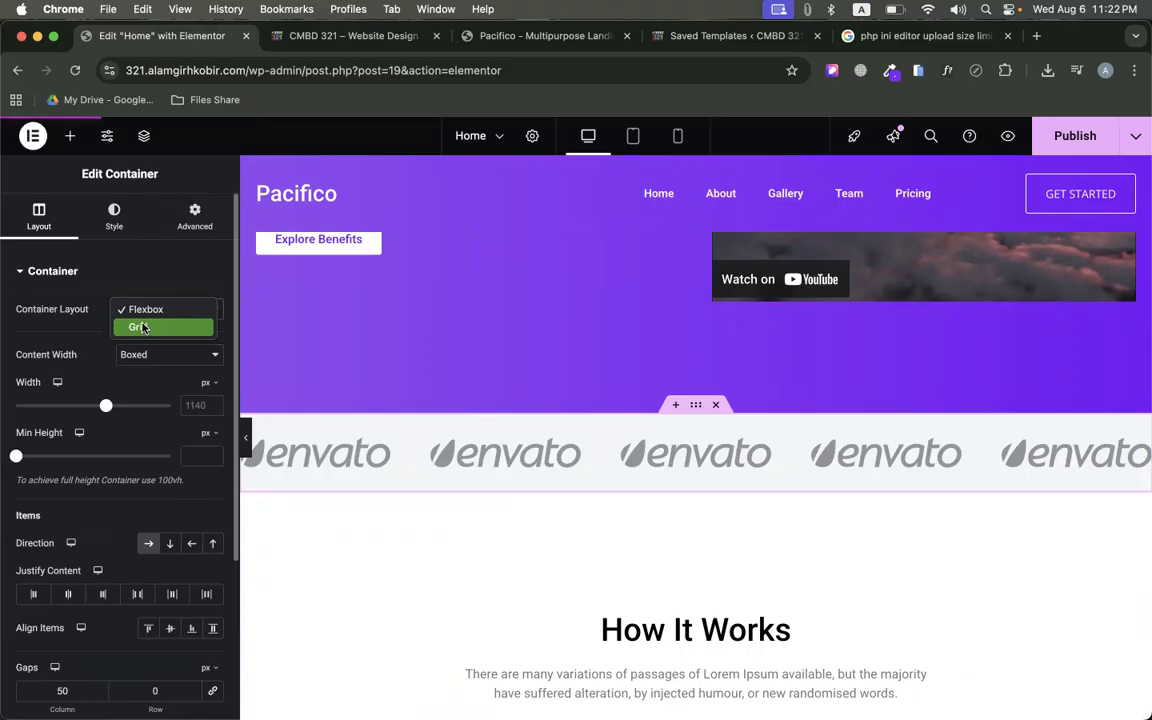
left_click(140, 327)
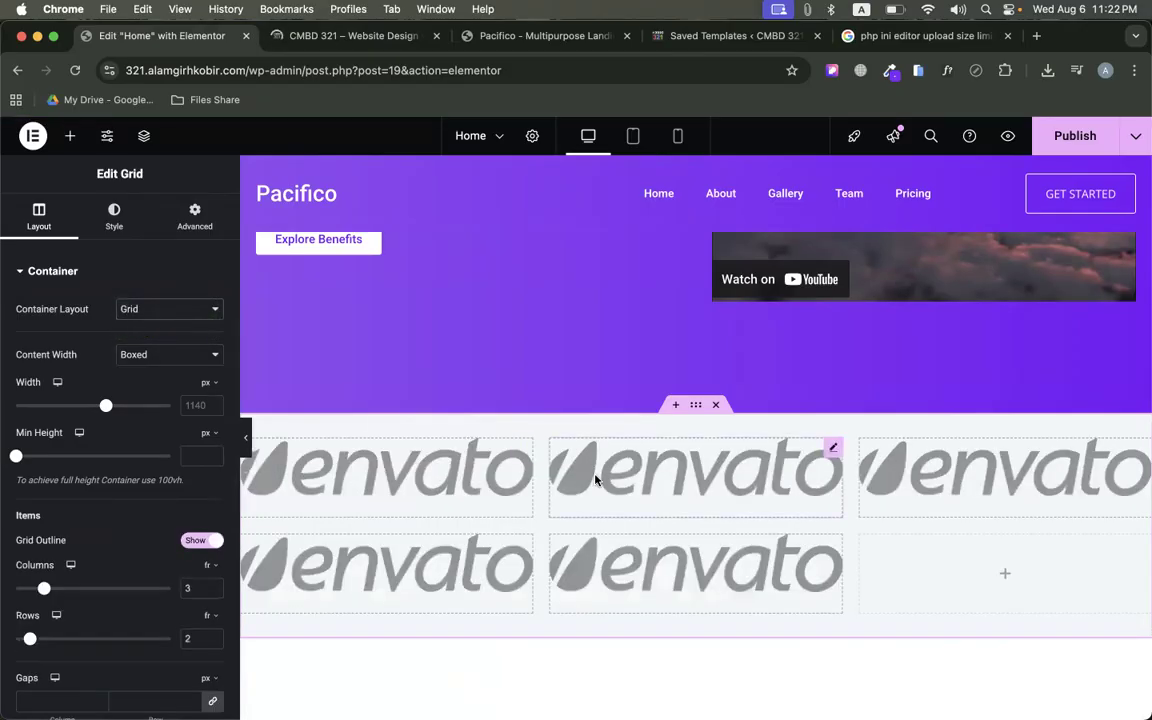
Set the logo grid to 5 columns and 1 row on desktop and check it at full editor width
scroll(190, 470, "down", 5)
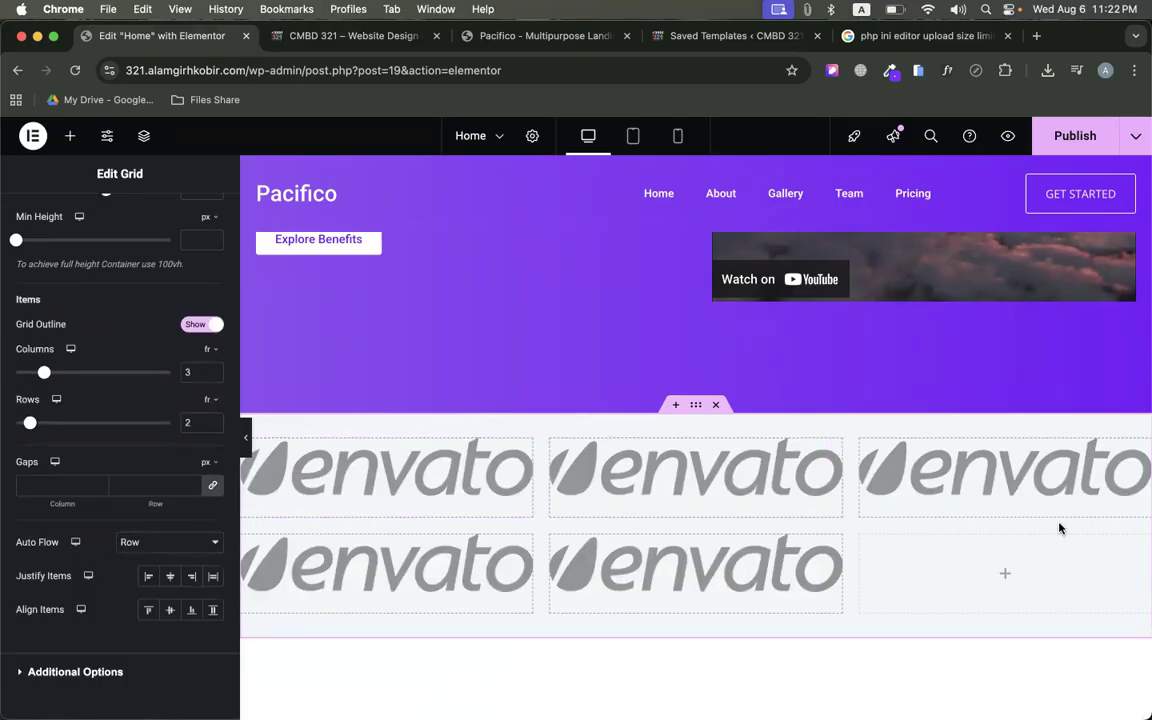
left_click(203, 371)
key("Up")
key("Up")
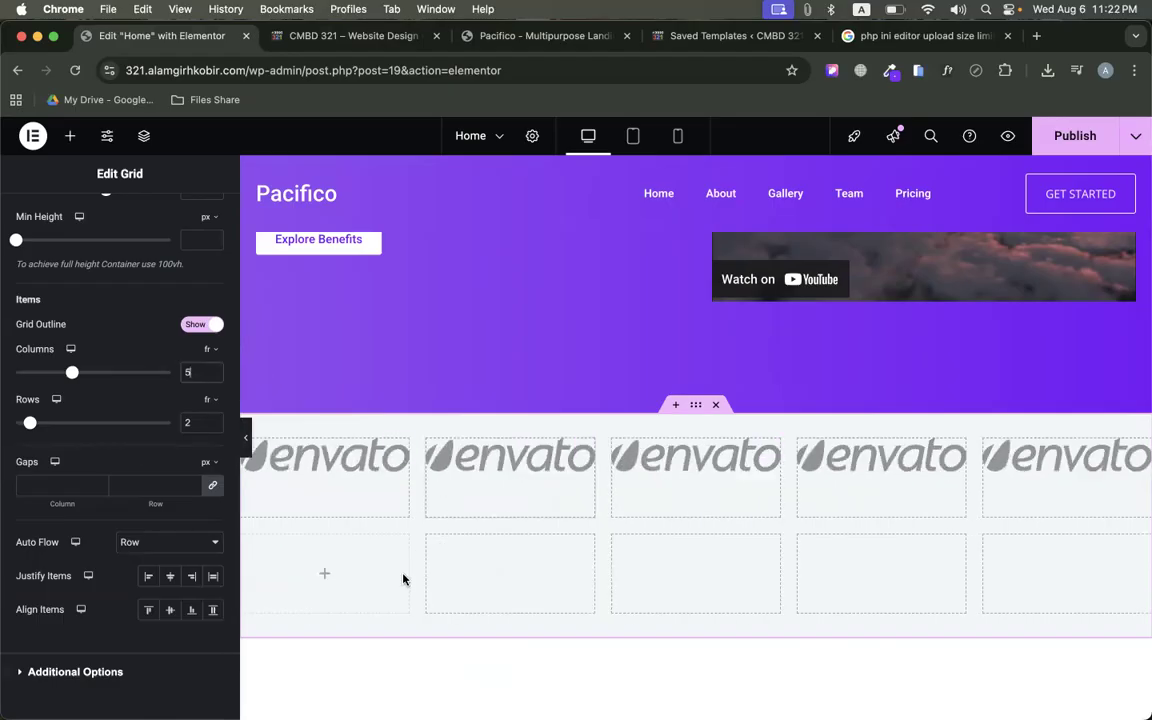
left_click(196, 424)
key("Down")
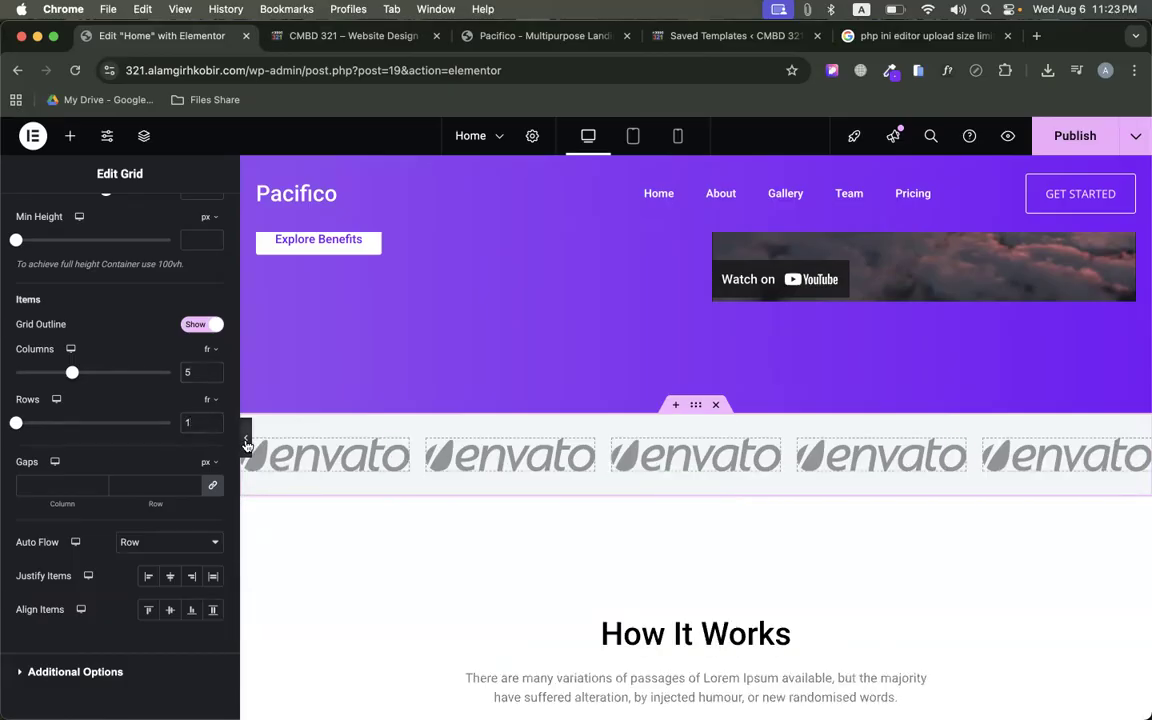
left_click(246, 442)
left_click(8, 448)
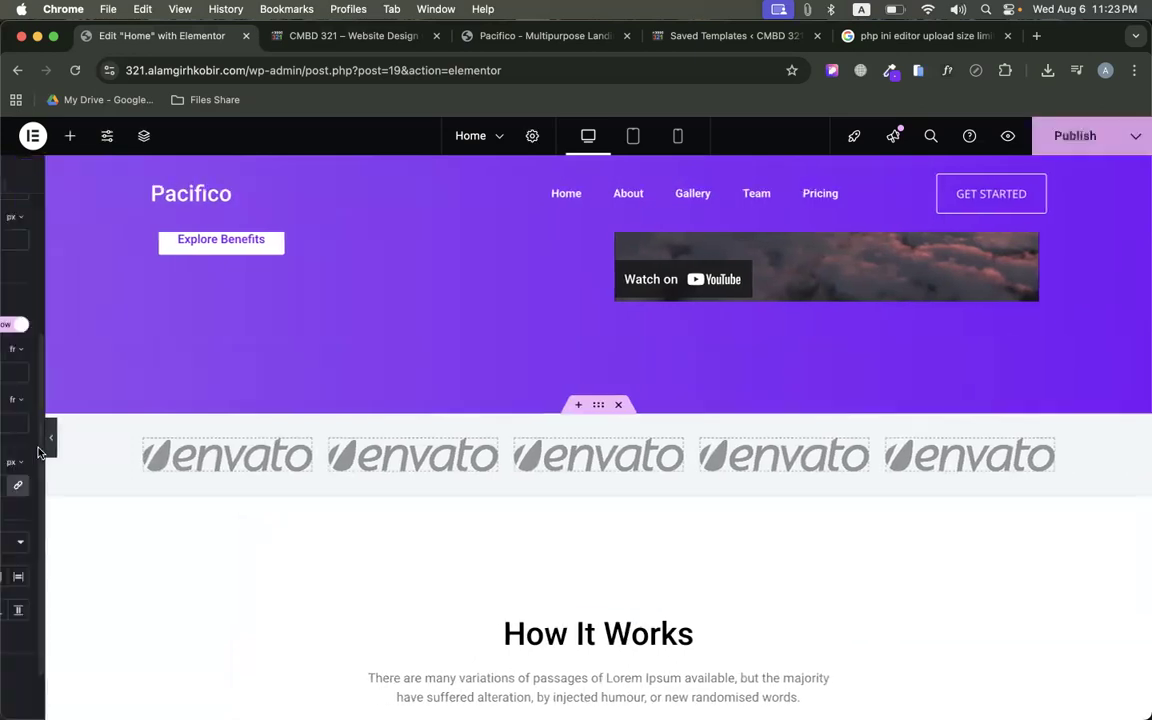
Set the logo grid to 2 columns in the mobile portrait view
left_click(679, 141)
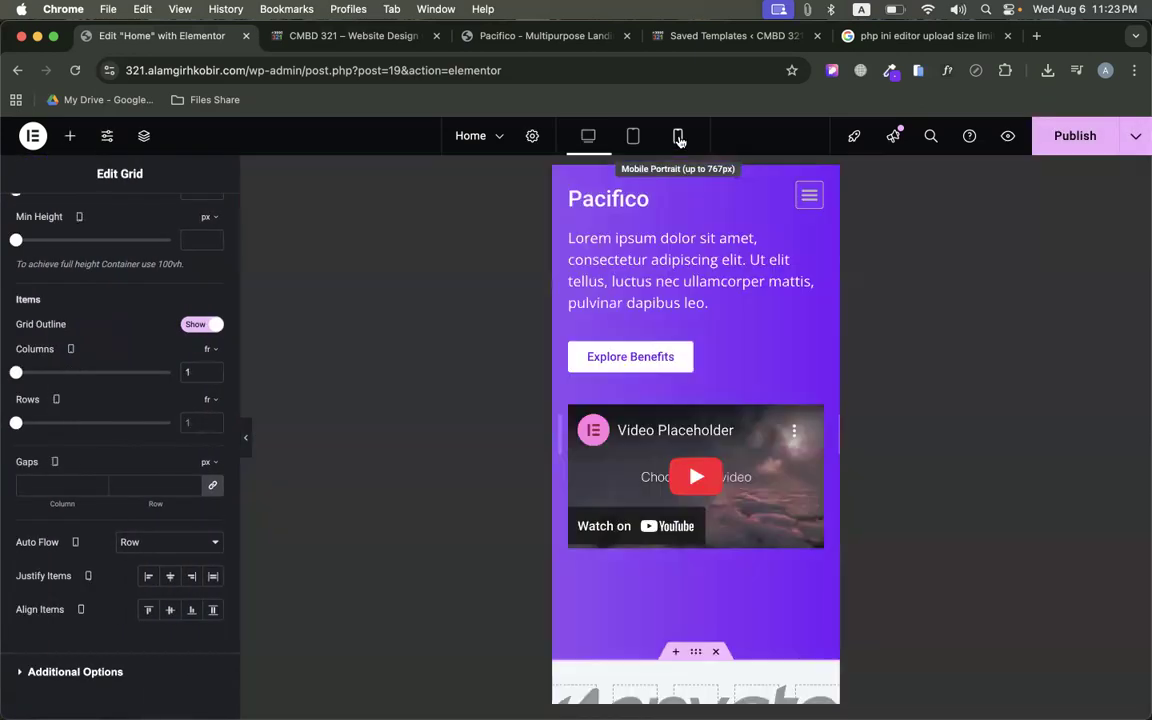
scroll(740, 462, "down", 1)
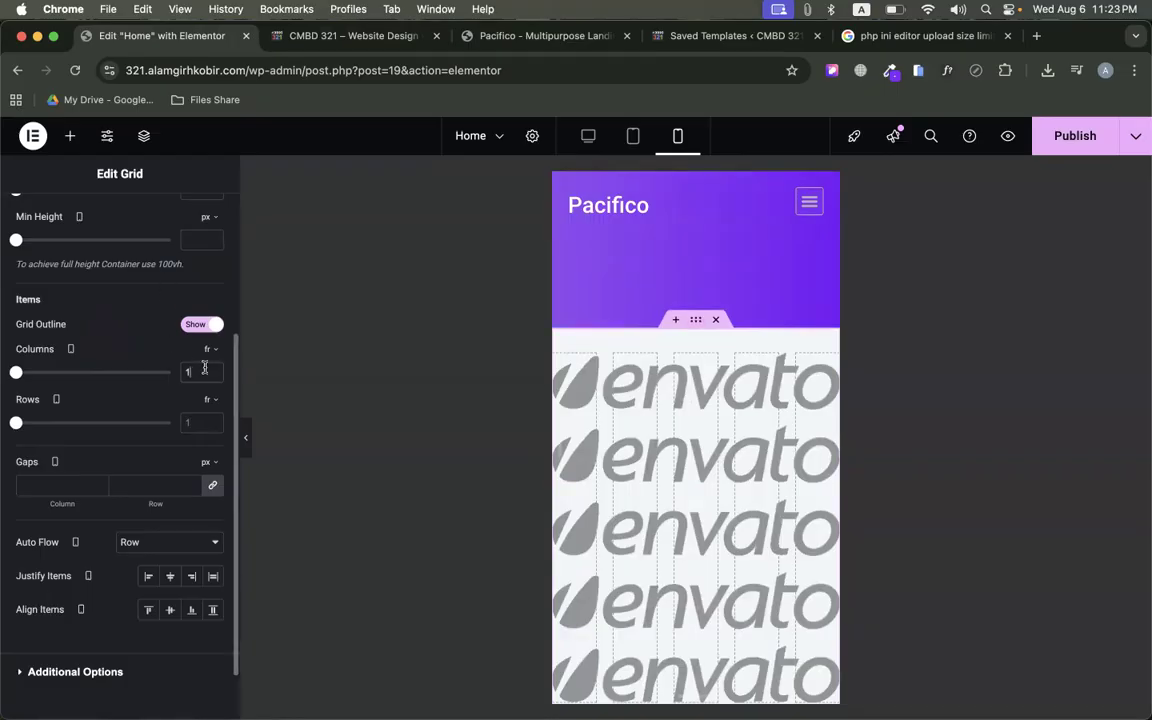
type("2")
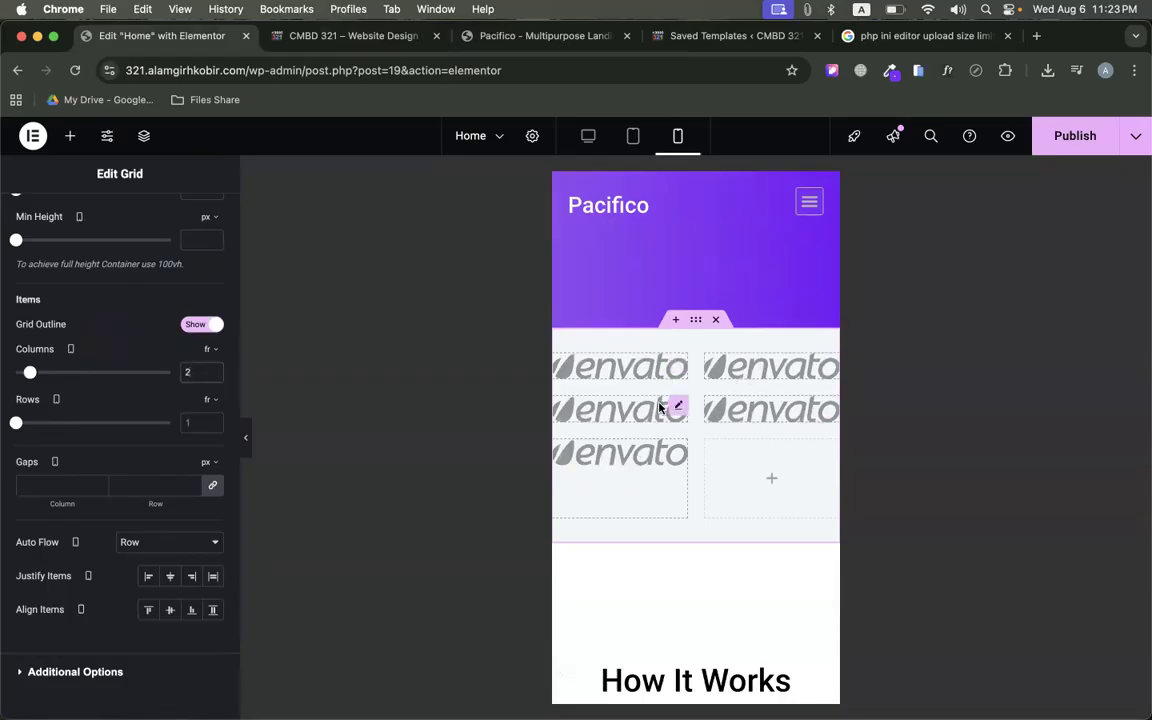
Try 3 rows for the mobile logo grid, check the layout, and clear the rows value
left_click(188, 422)
type("3")
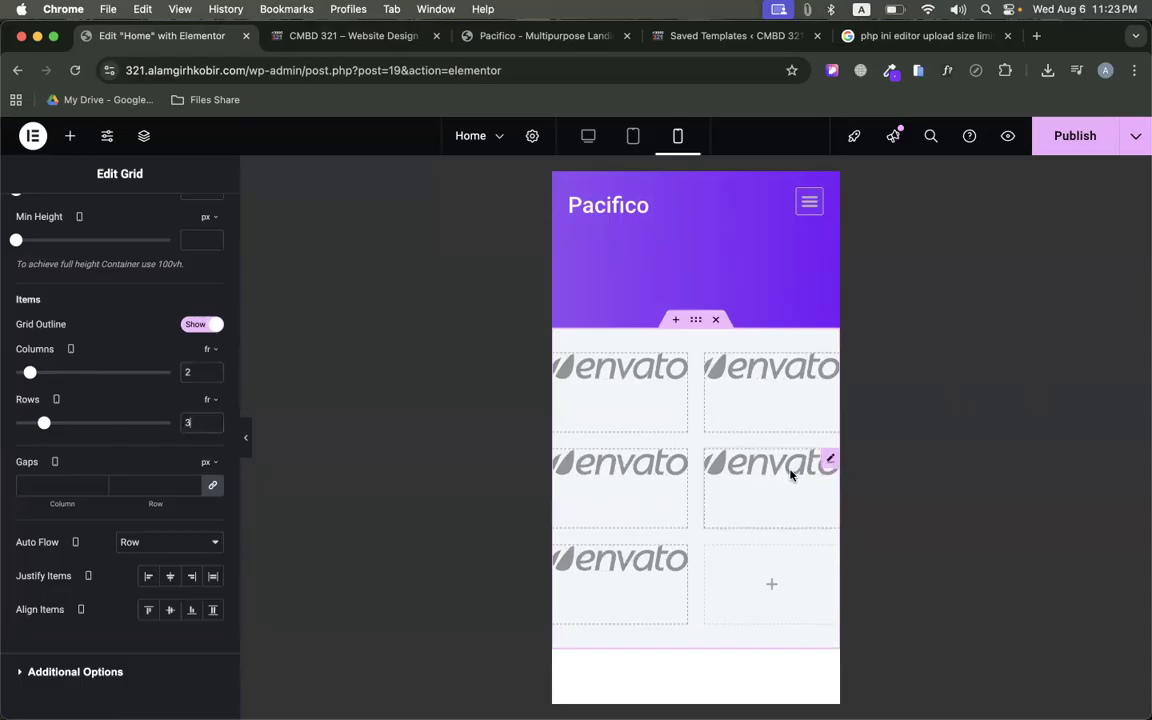
left_click(245, 437)
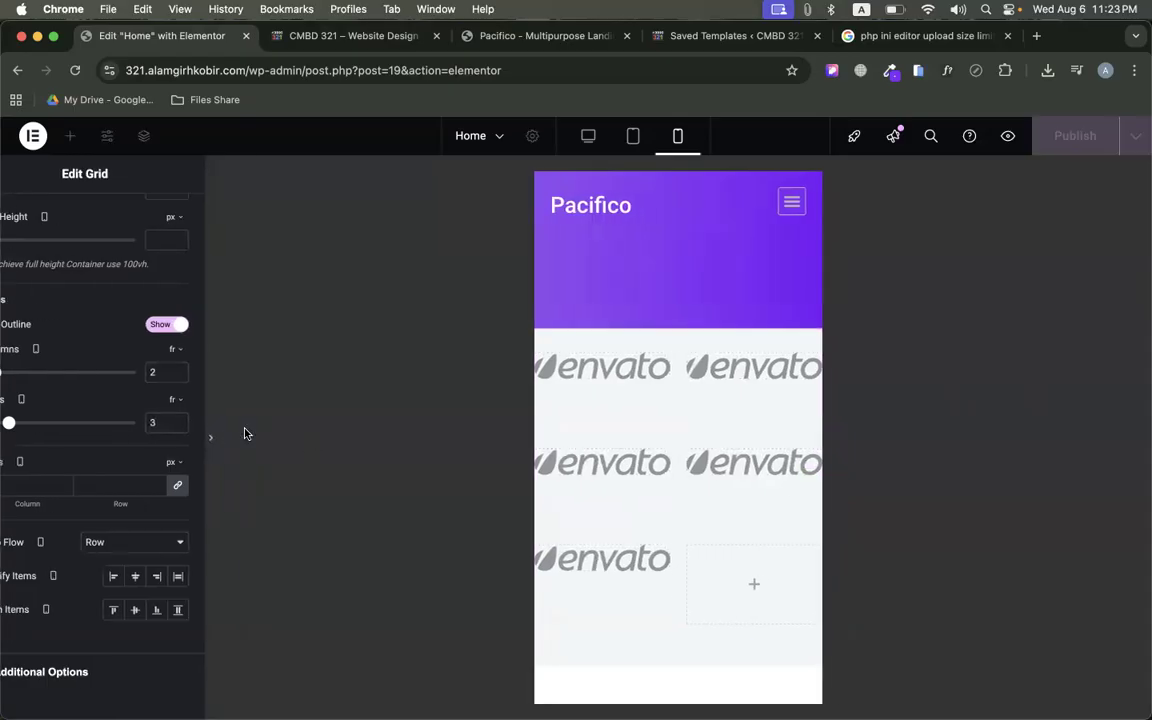
left_click(10, 440)
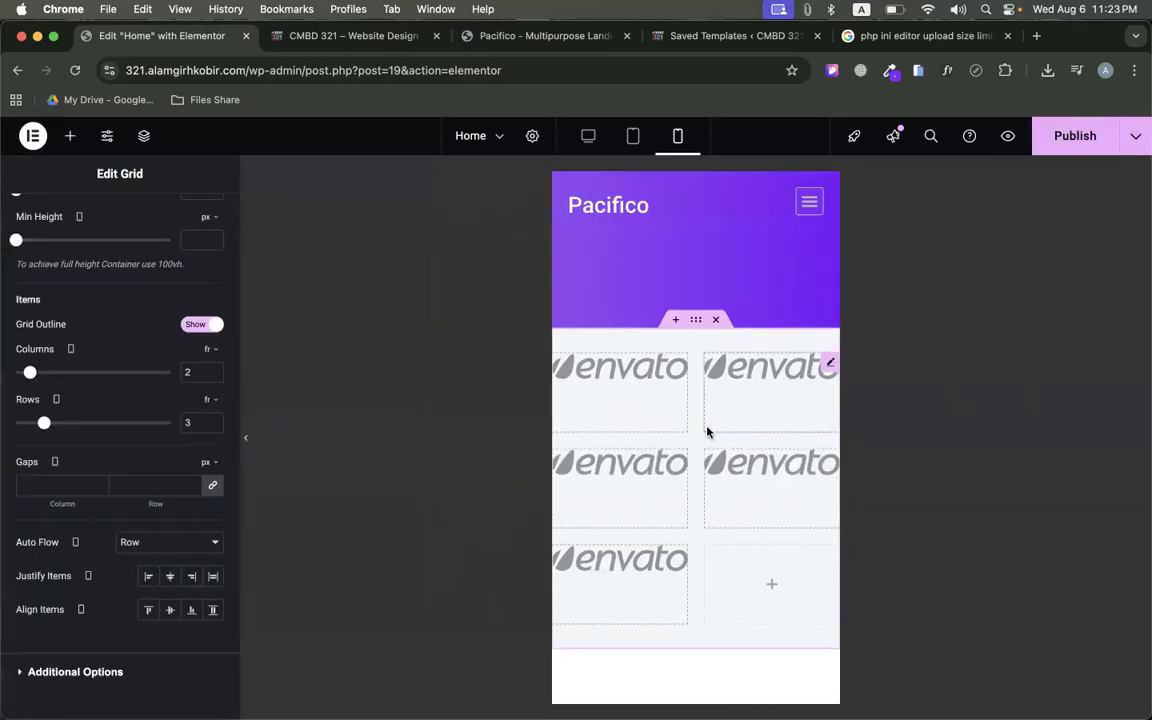
left_click(204, 428)
key("BackSpace")
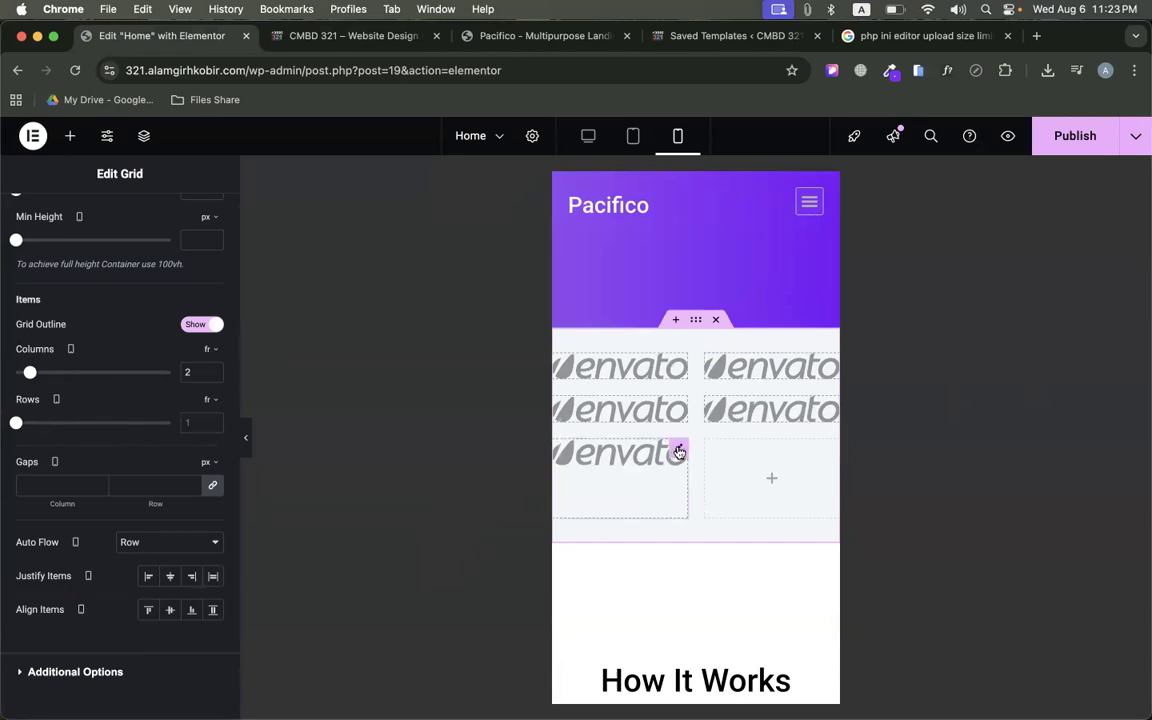
Unlink the fifth logo image's mobile margins, switch their unit to %, and set the left margin to 15%
left_click(678, 450)
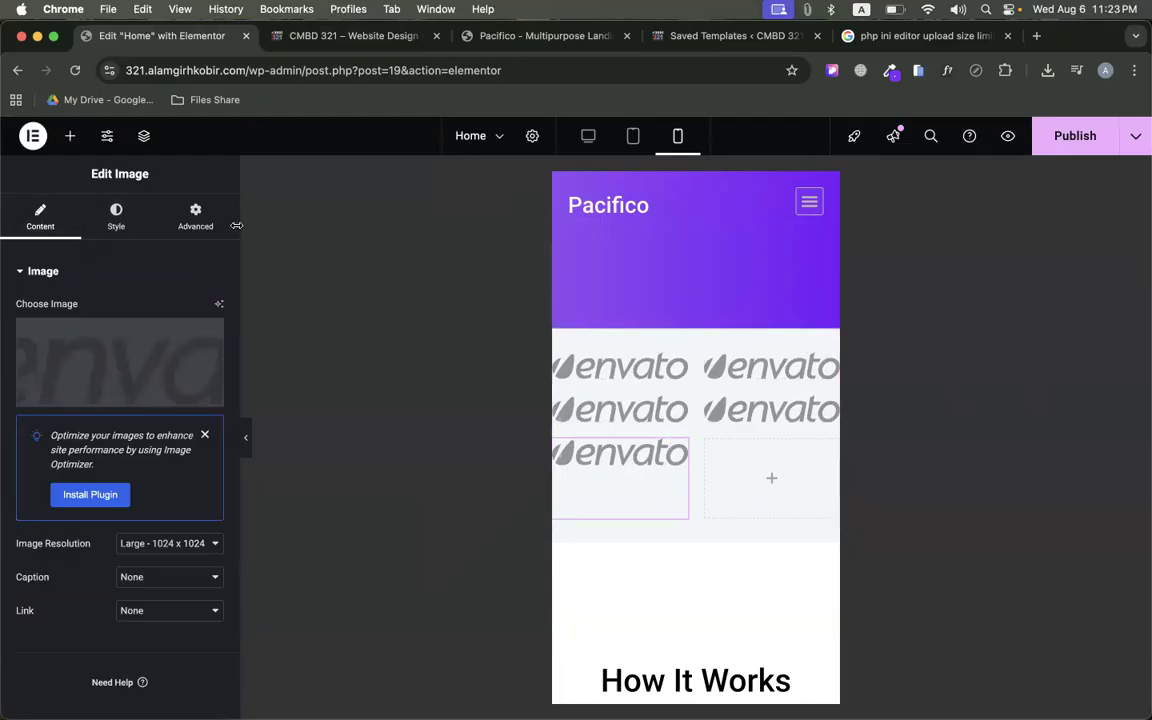
left_click(195, 215)
left_click(212, 326)
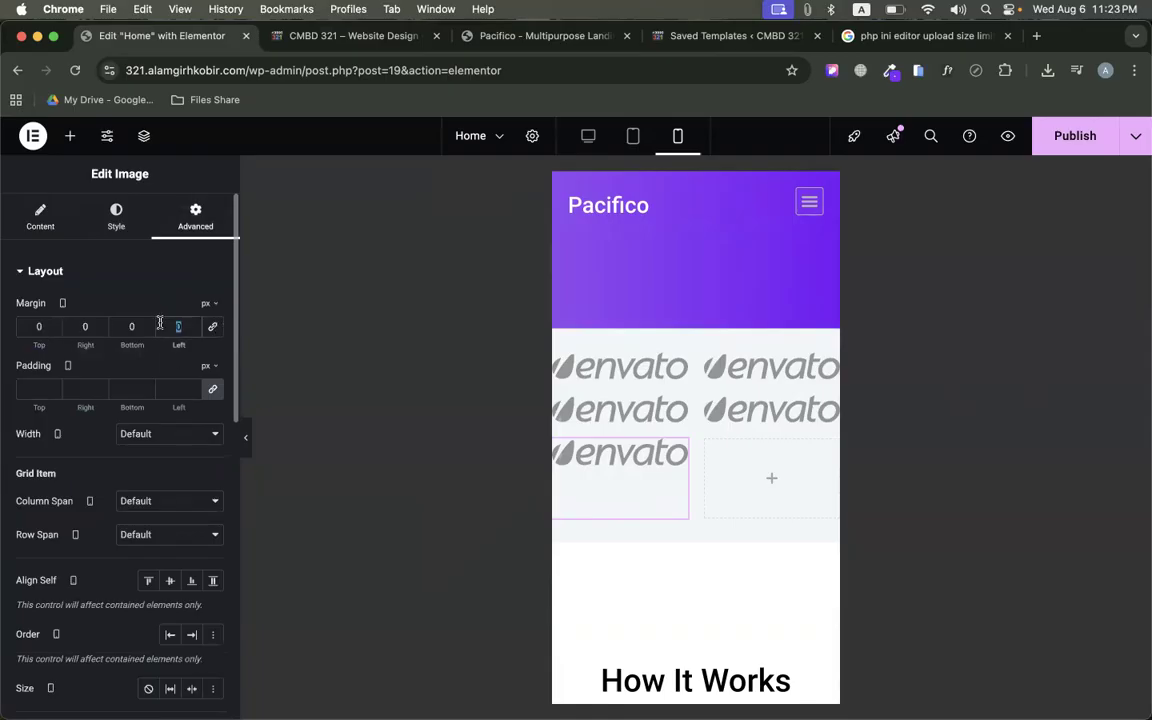
left_click(216, 308)
left_click(216, 327)
left_click(169, 326)
type("15")
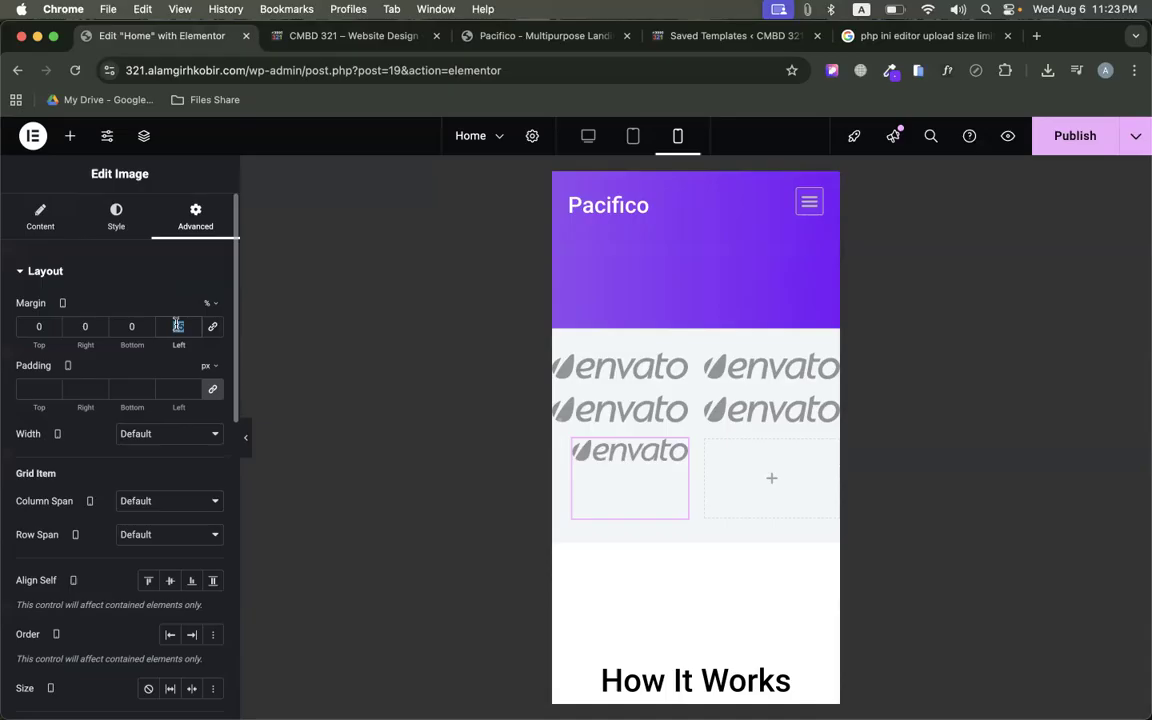
Try alternative left and right mobile margins on the fifth logo image, and reset both to 0%
type("0")
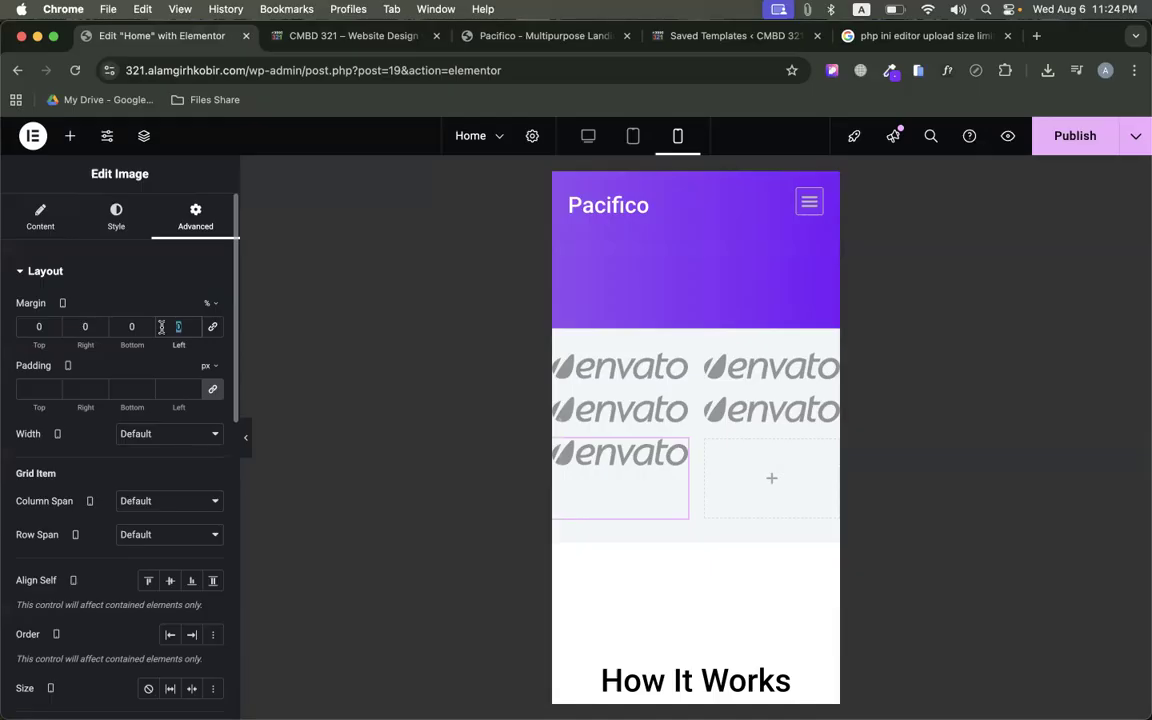
type("15")
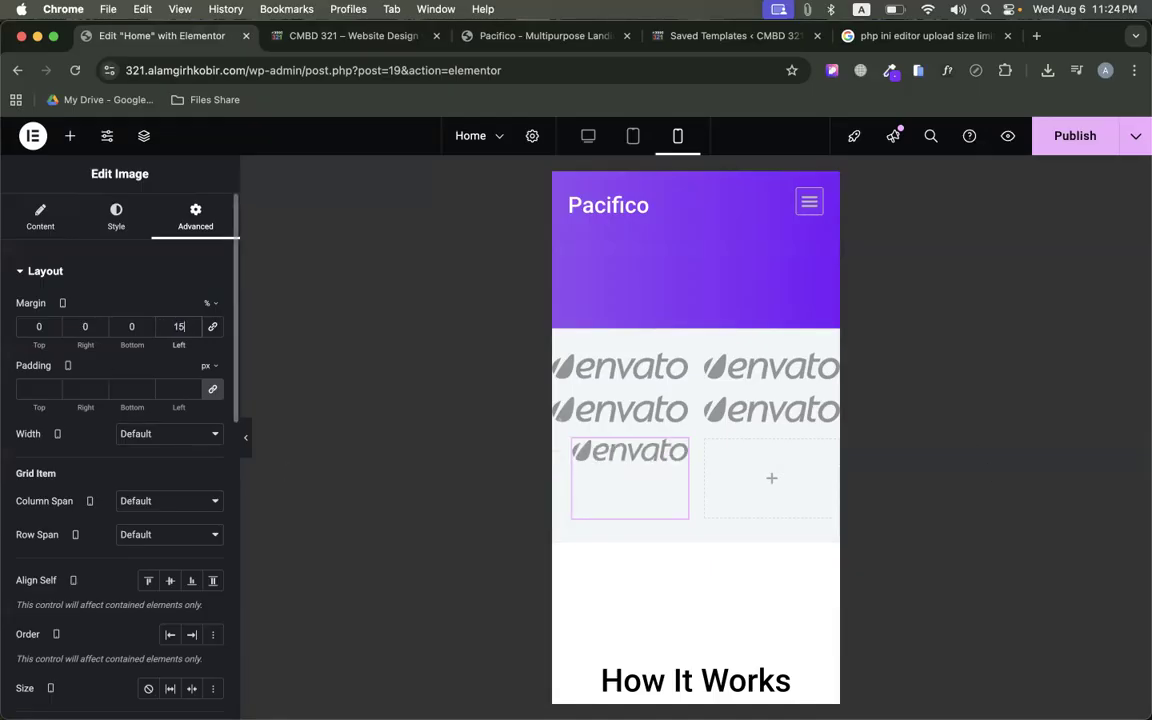
key("BackSpace")
key("BackSpace")
type("0")
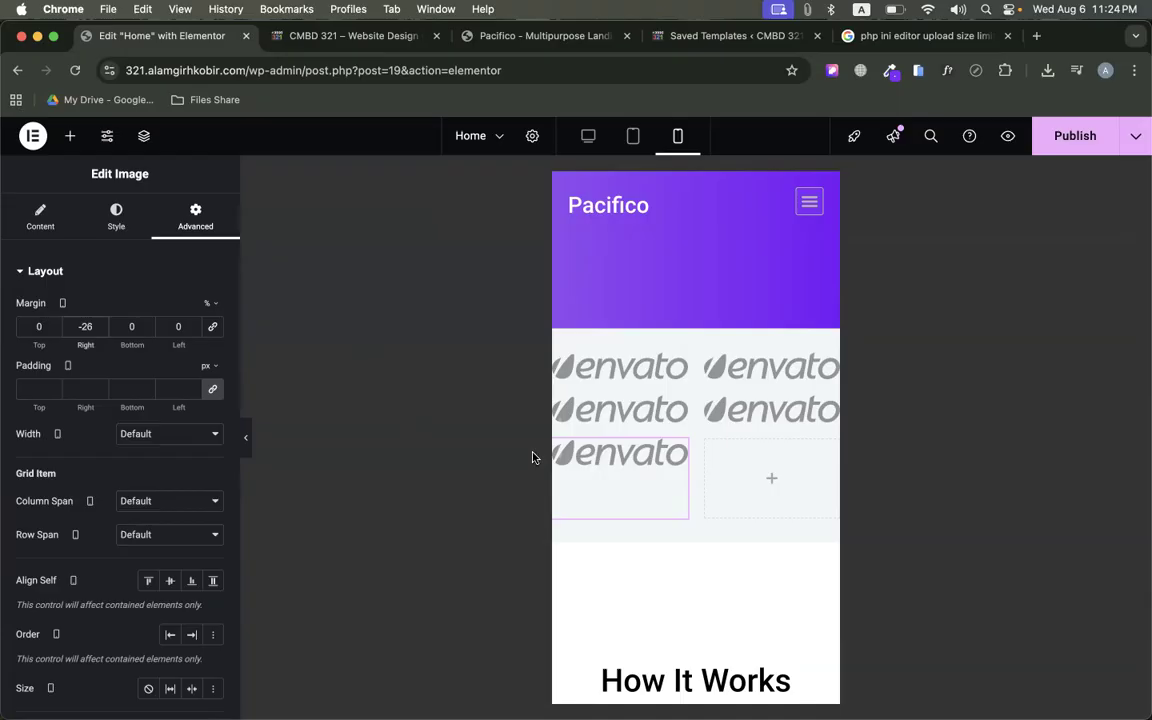
double_click(80, 323)
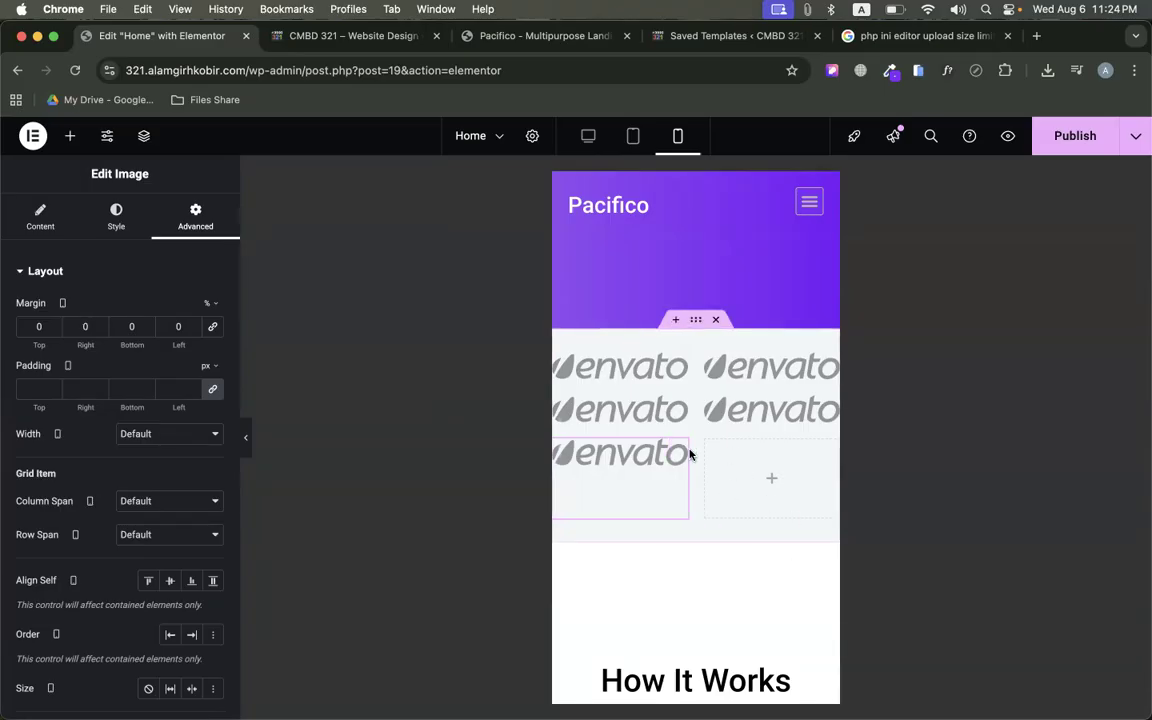
left_click_drag(679, 449, 766, 461)
left_click_drag(678, 449, 592, 448)
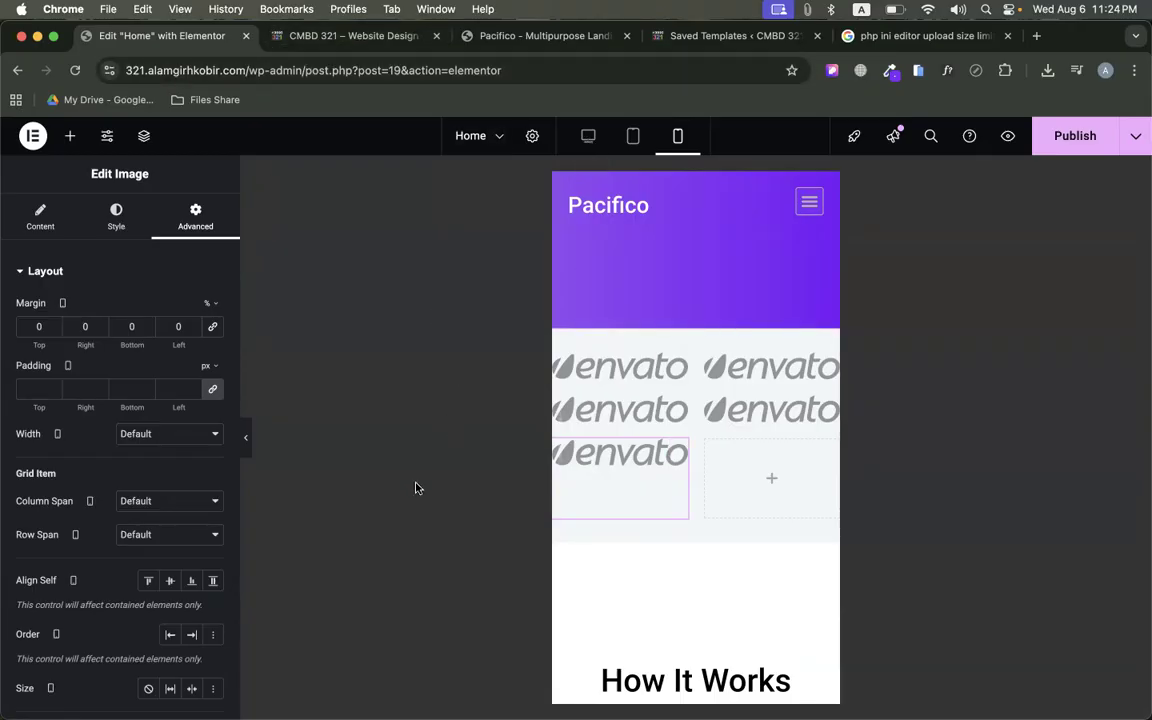
left_click(42, 218)
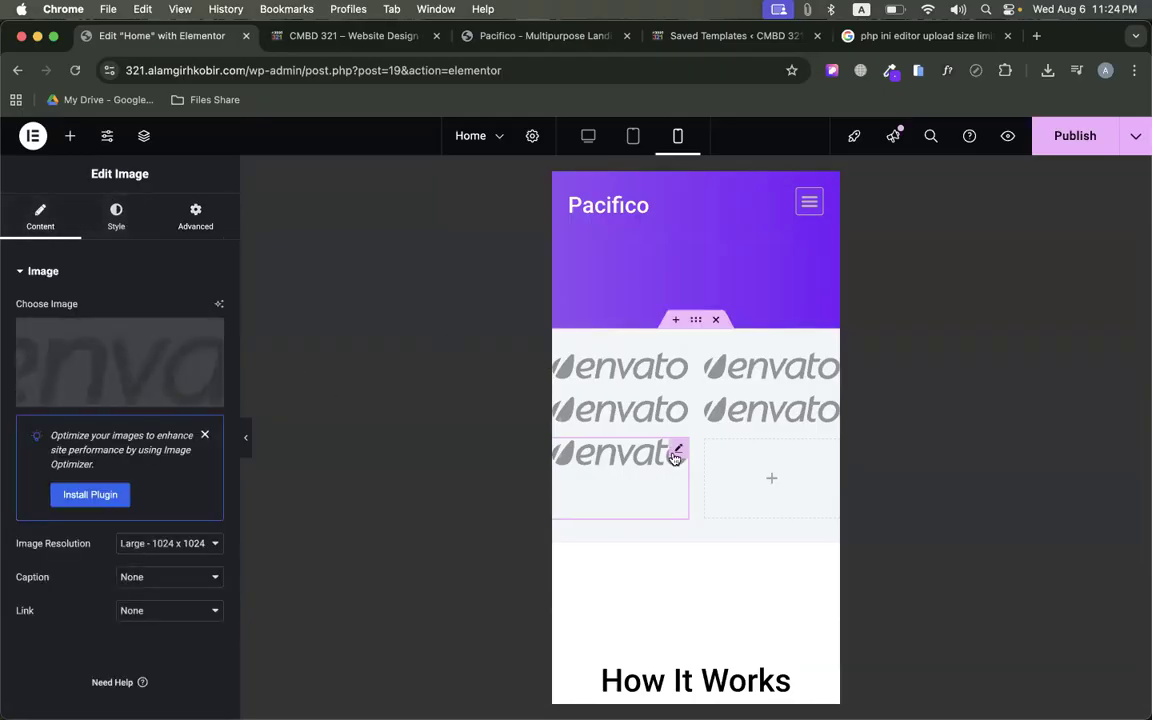
left_click(221, 214)
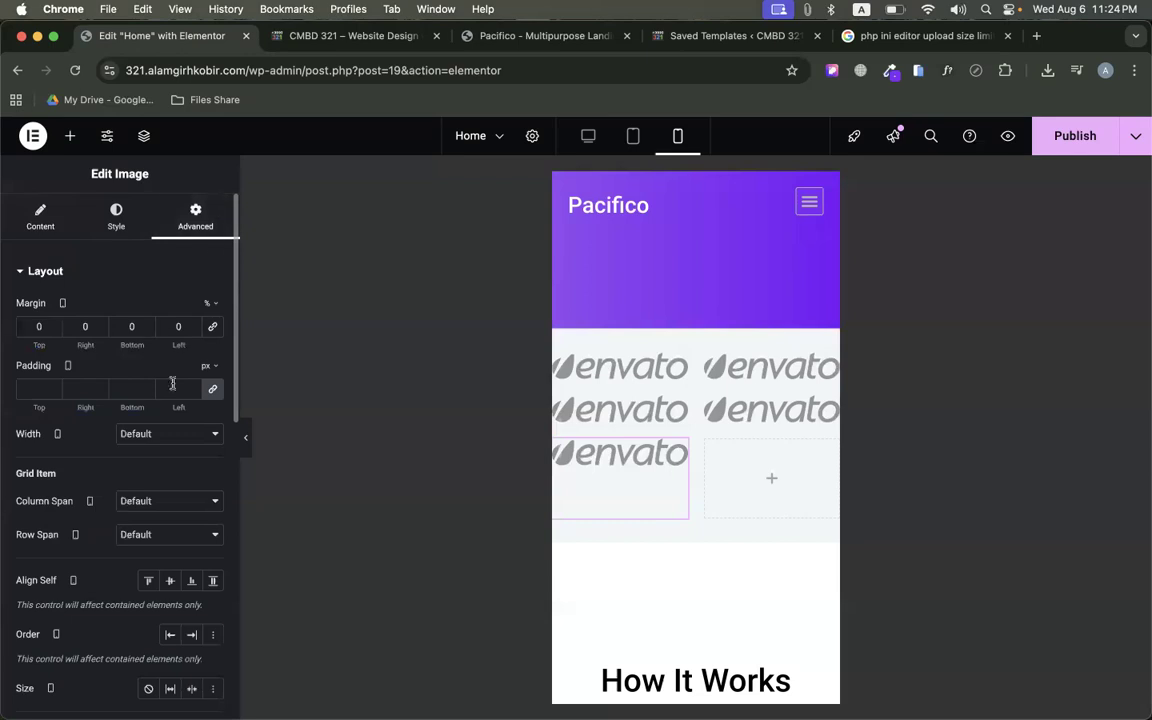
Unlink the logo grid's mobile padding and set it to 30 px top and bottom and 20 px left and right
left_click(696, 319)
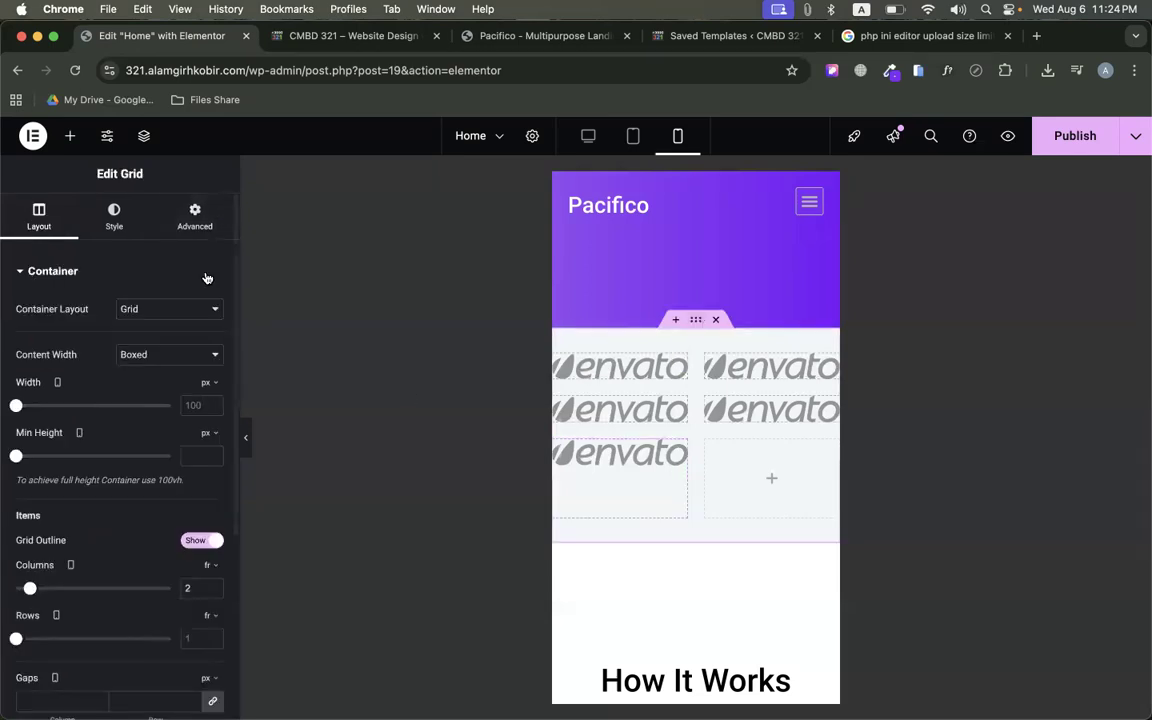
left_click(195, 214)
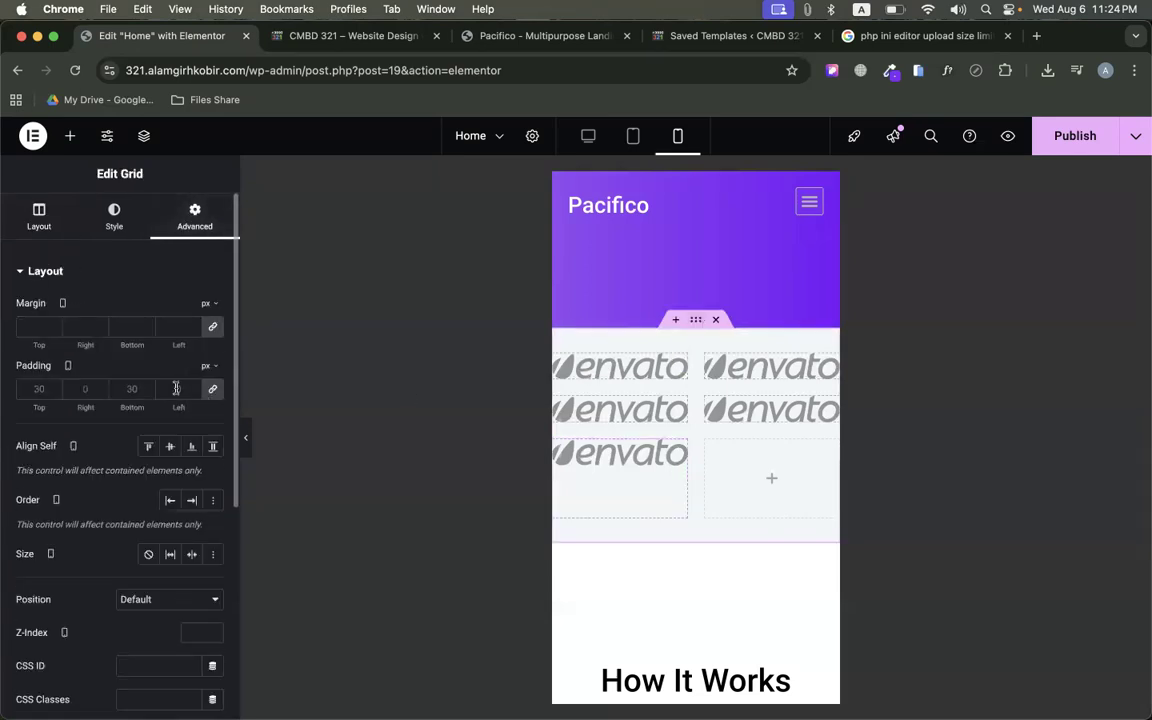
left_click(212, 389)
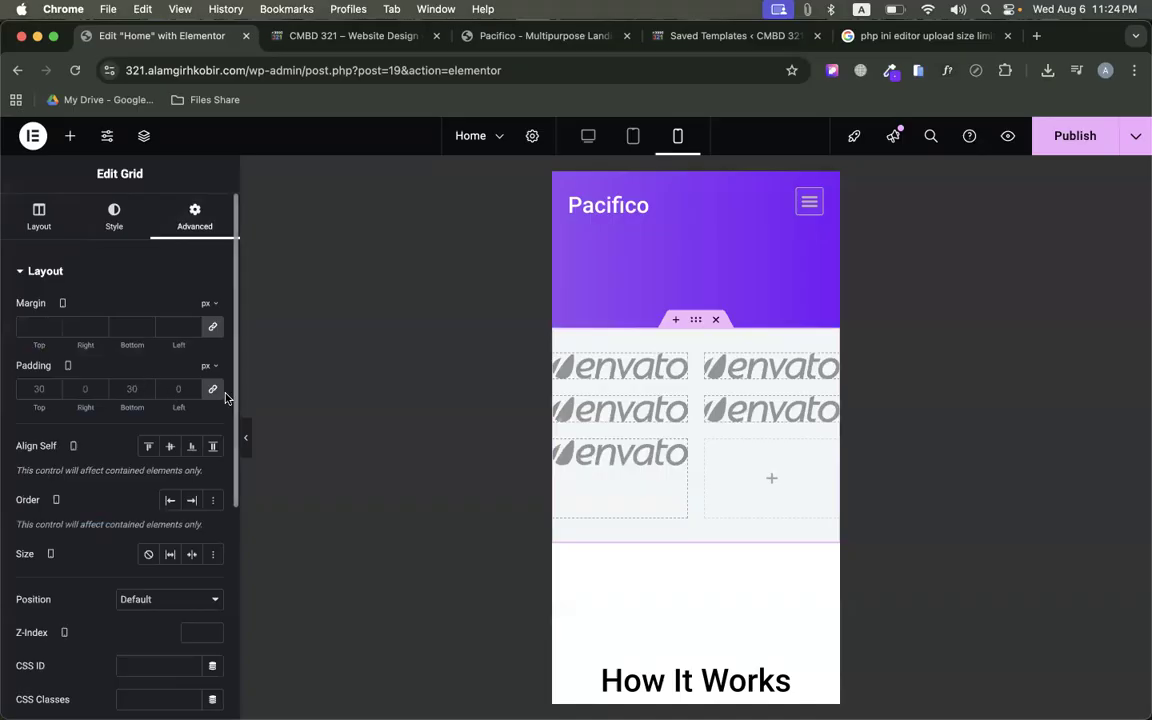
left_click(178, 389)
type("0")
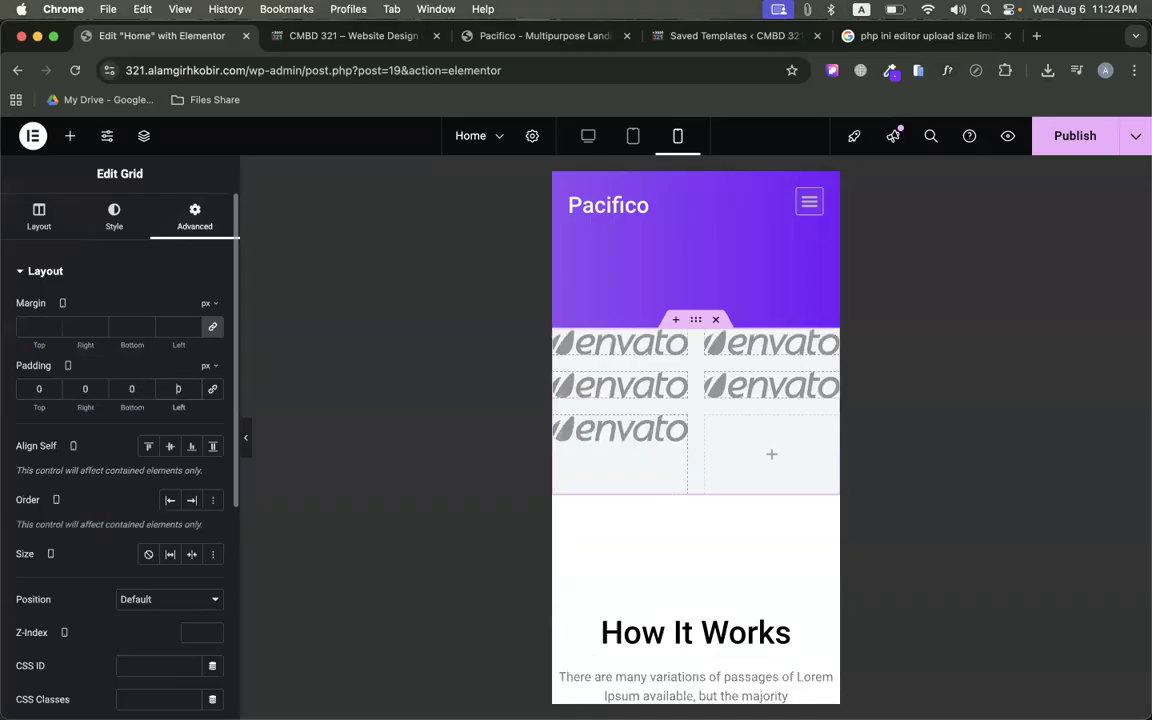
type("1")
key("BackSpace")
type("2")
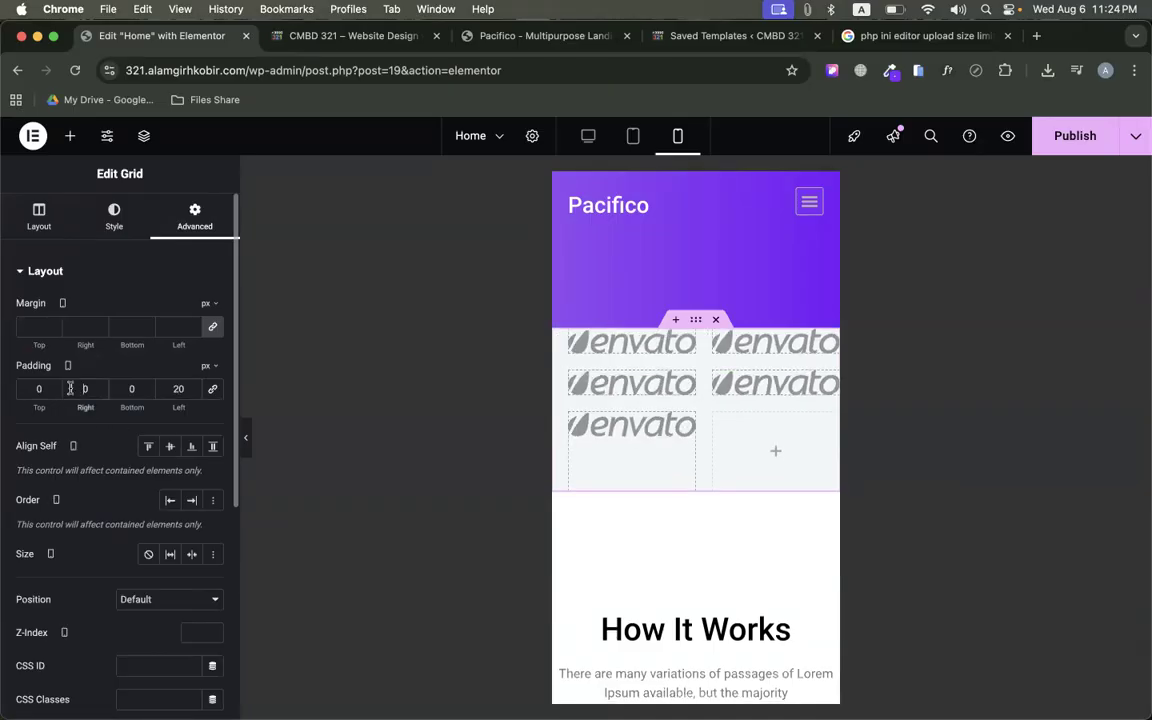
type("2")
left_click(123, 388)
type("3")
left_click(34, 388)
type("3")
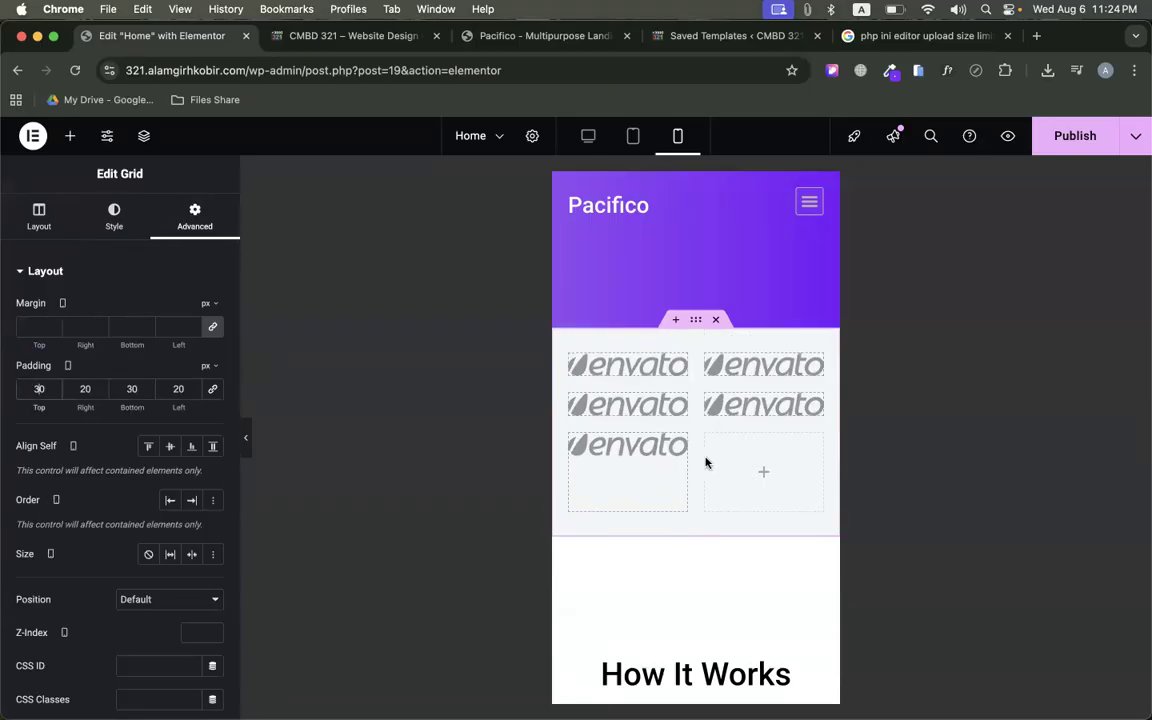
Compare the logo section with the mobile preview and the Pacifico reference site, and return to the Elementor editor
left_click(609, 447)
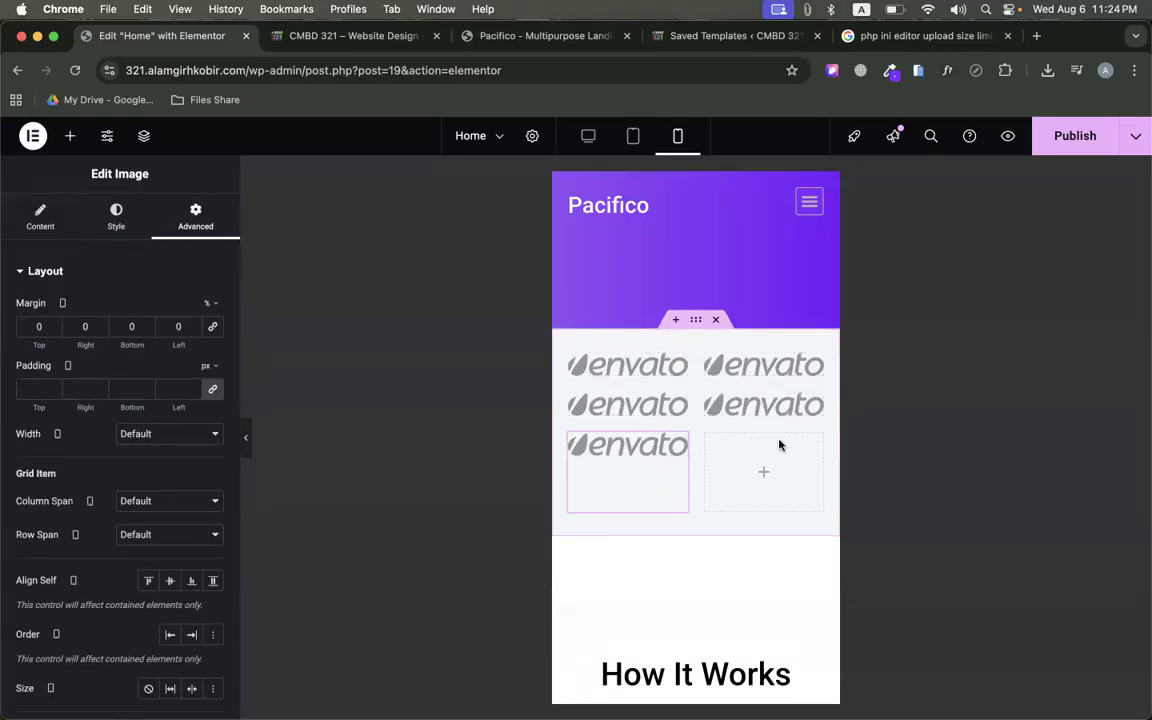
left_click(300, 36)
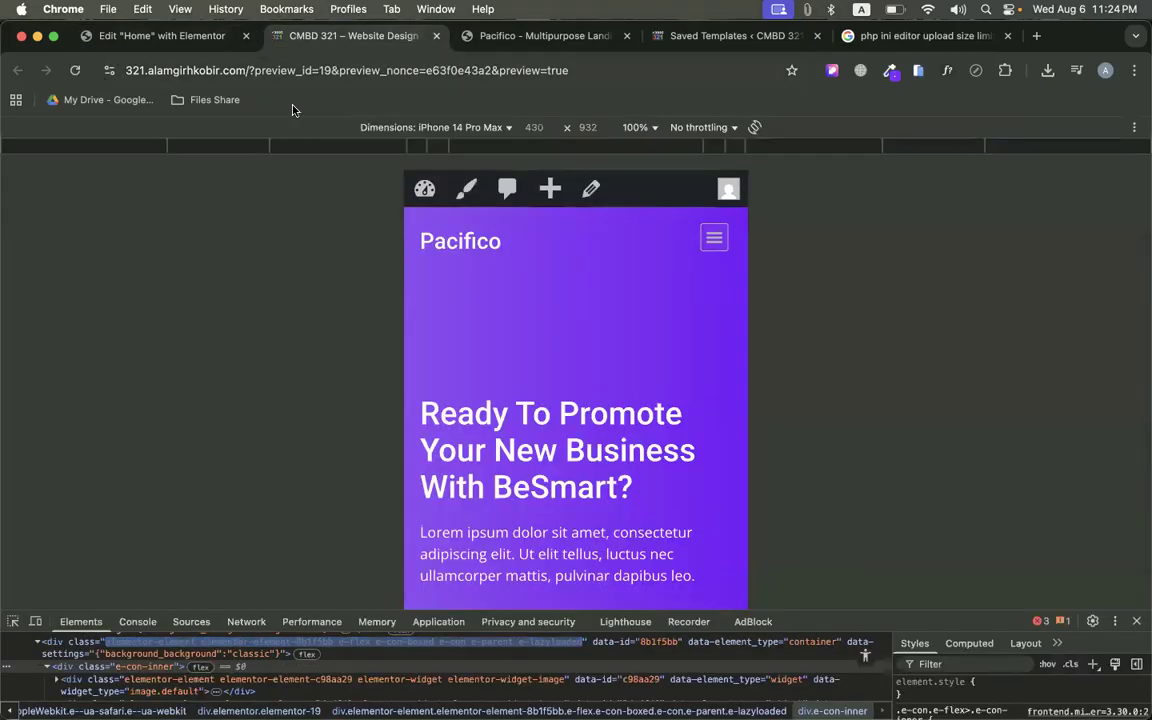
scroll(497, 336, "down", 10)
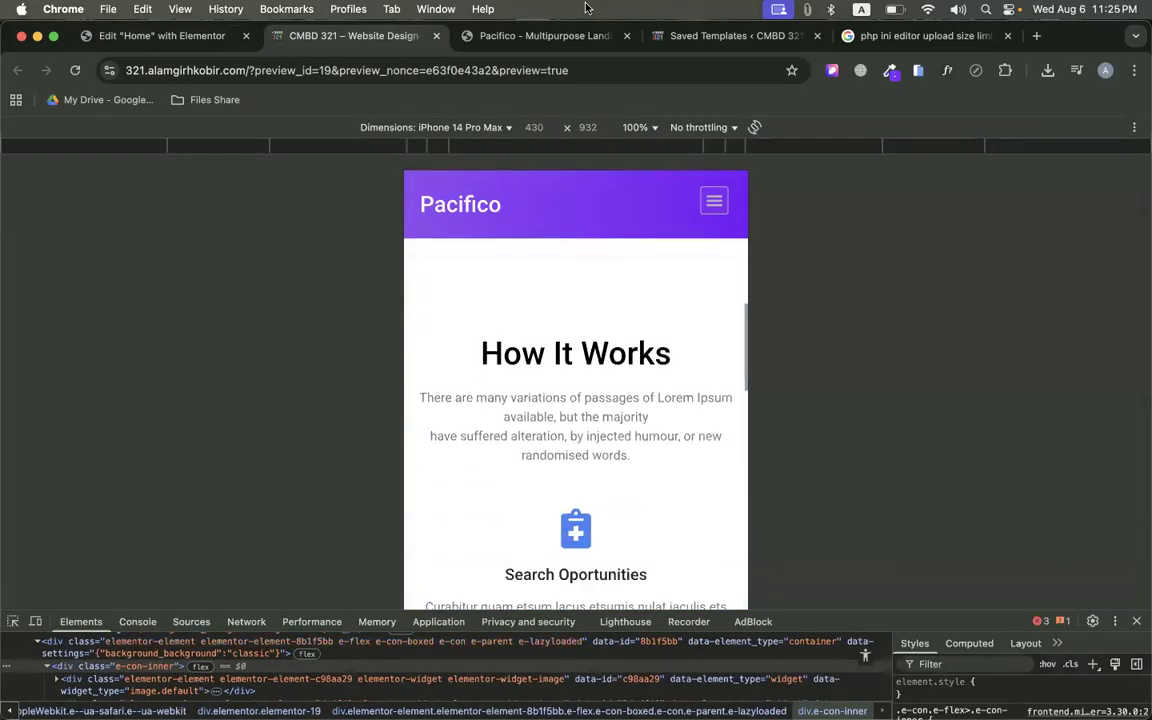
left_click(557, 37)
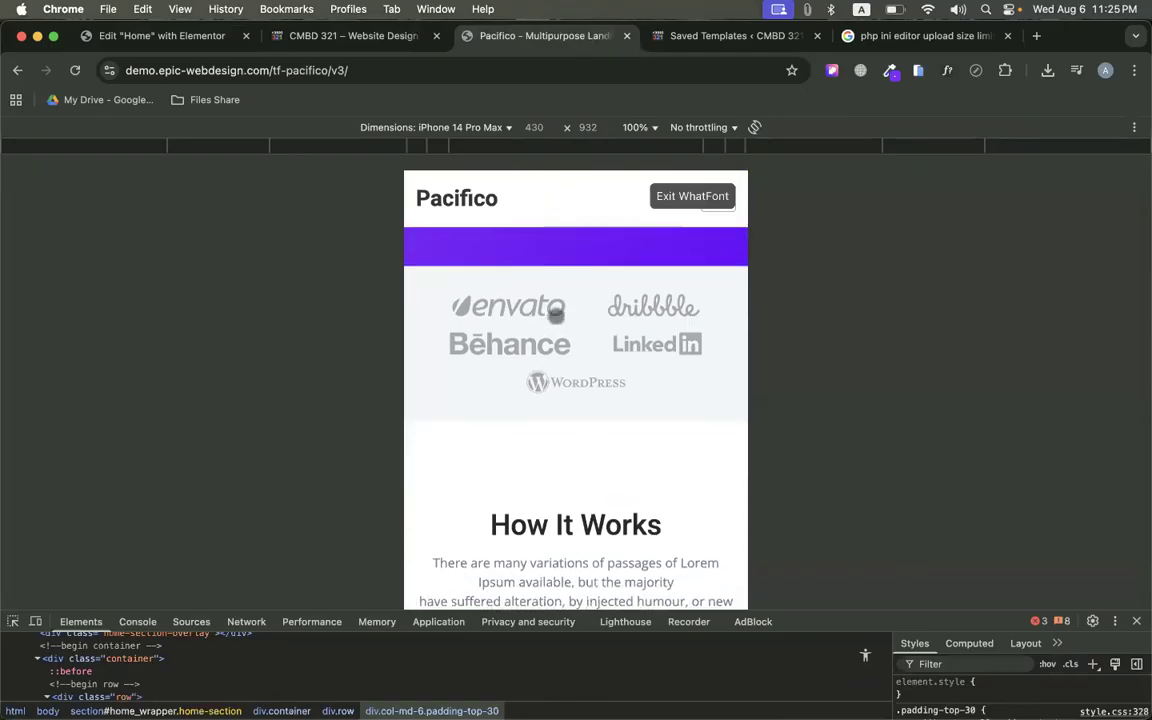
left_click(170, 37)
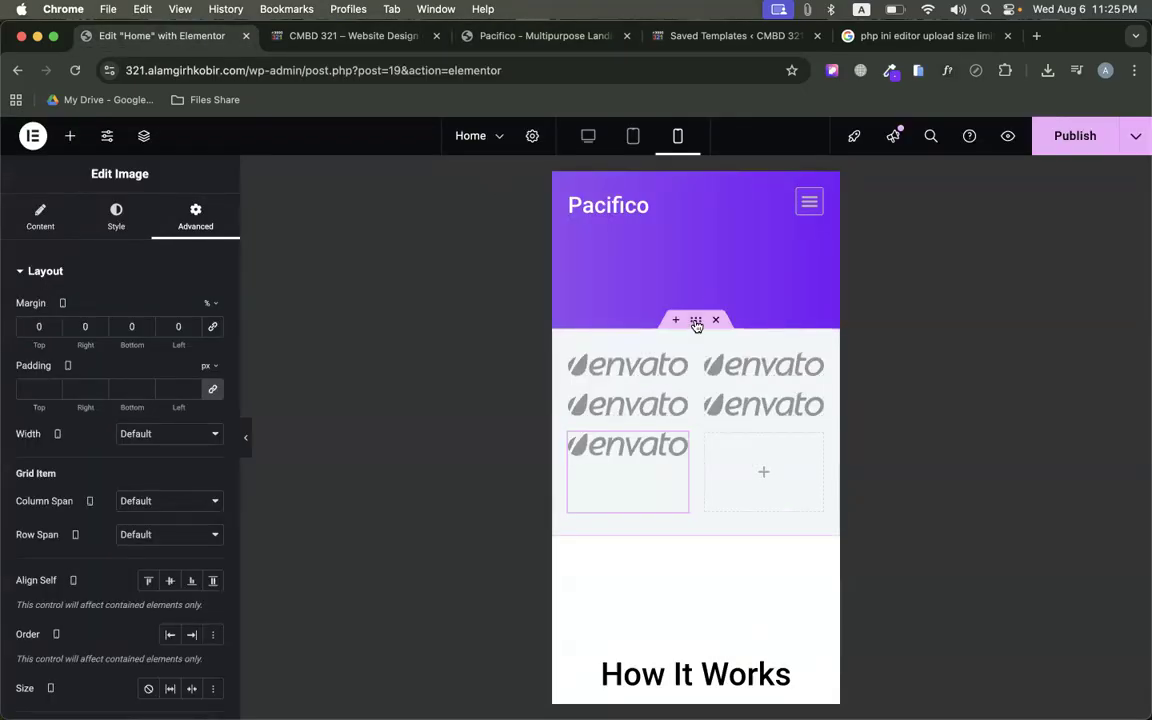
Add a row-direction flexbox container above the logo grid and fill it with duplicated inner containers, five in all
left_click(676, 358)
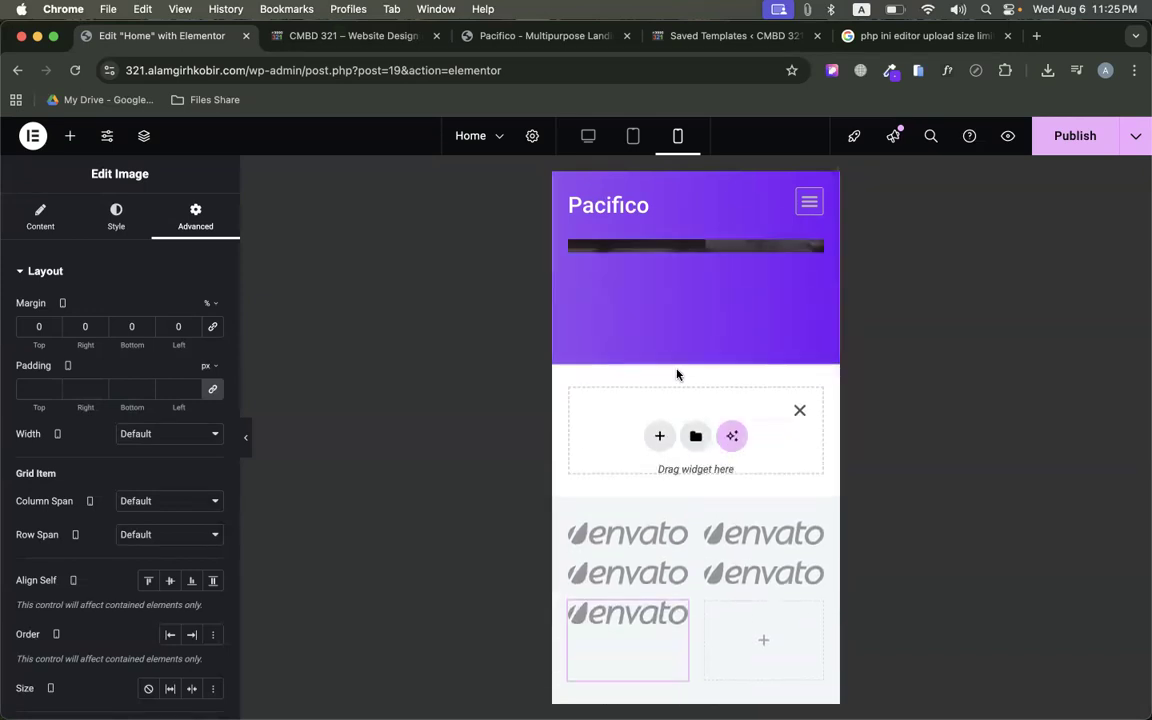
left_click(659, 436)
left_click(662, 518)
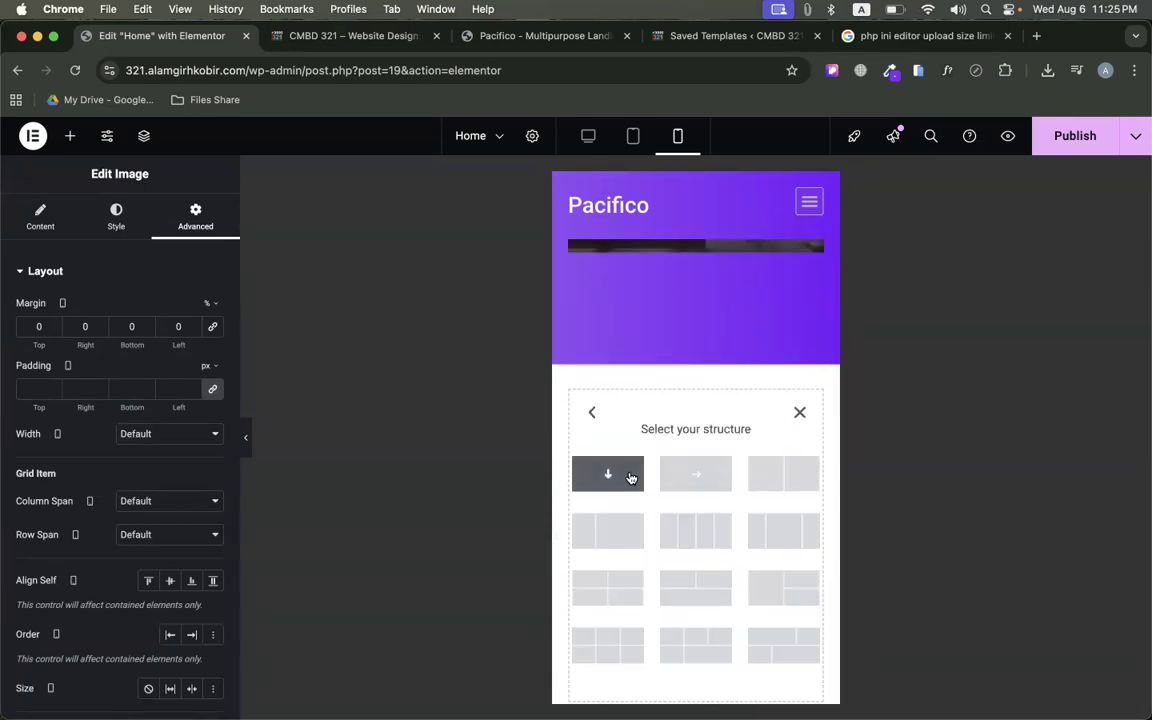
left_click(696, 474)
left_click(696, 412)
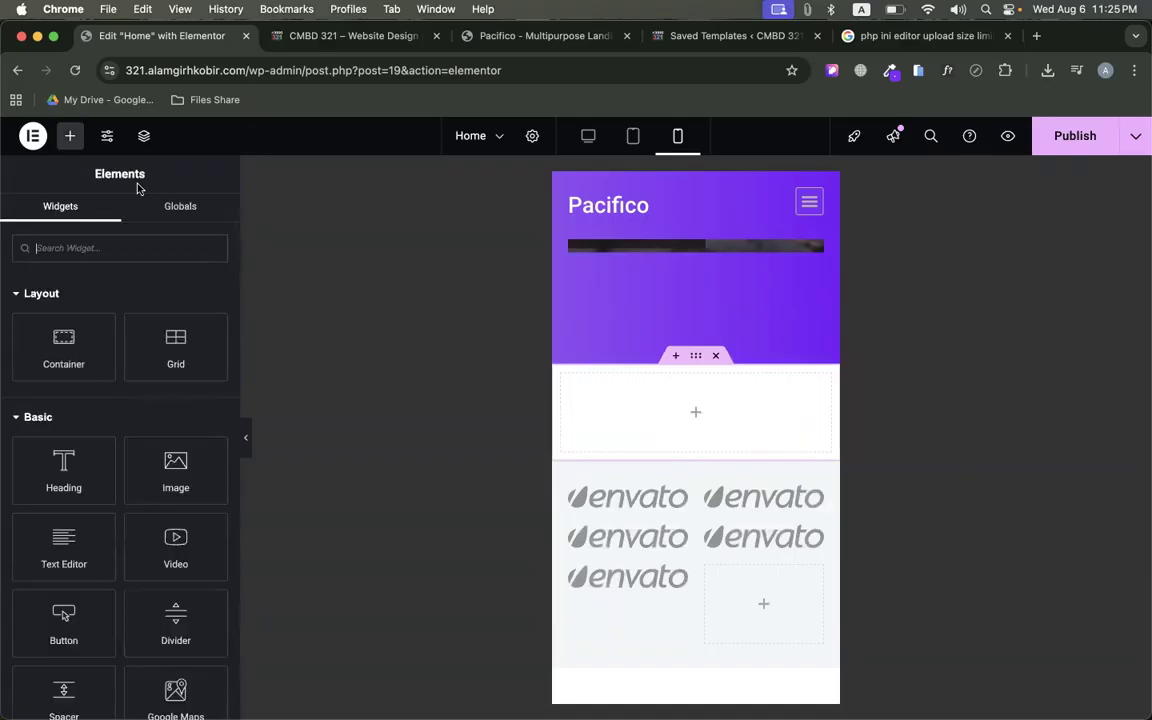
left_click_drag(30, 336, 749, 397)
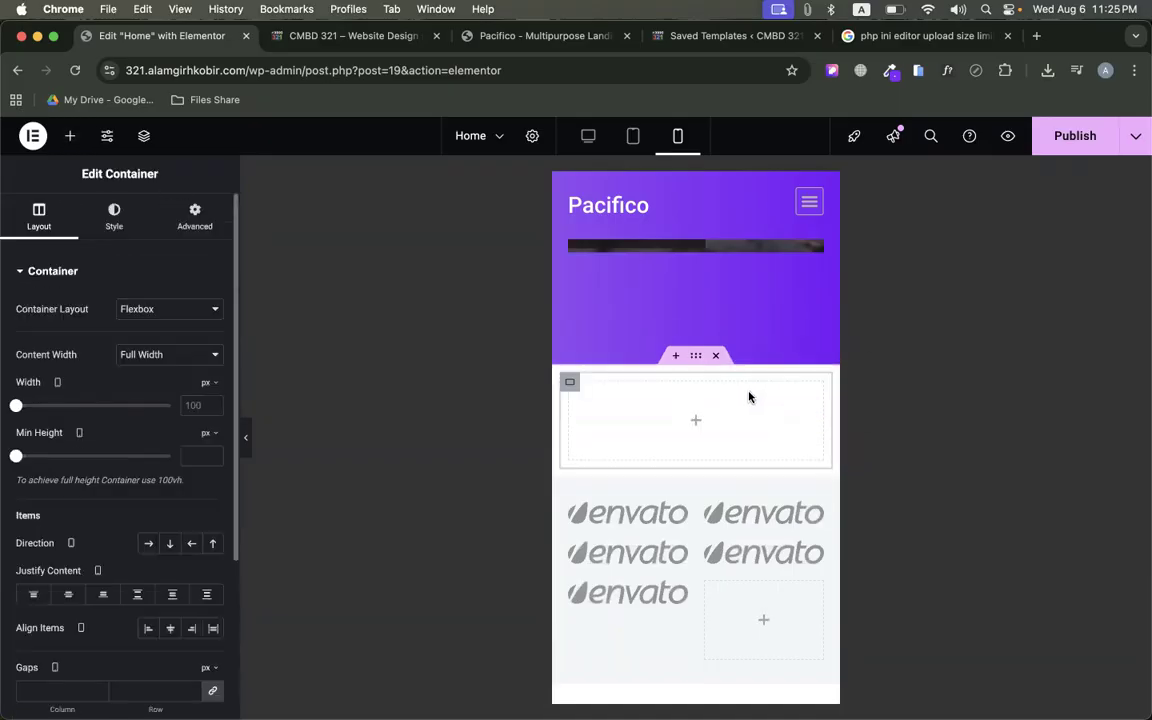
key("super+d")
key("super+d")
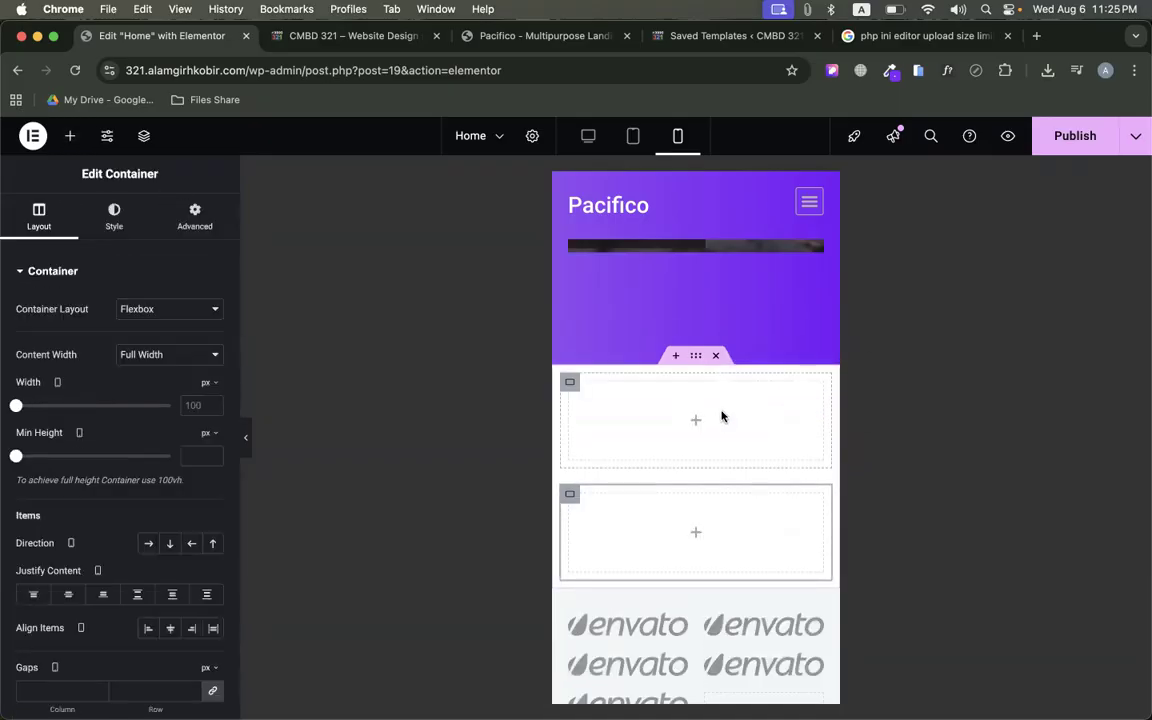
Compare No Wrap and Wrap on the new parent container in the mobile view, finishing with No Wrap
left_click(696, 357)
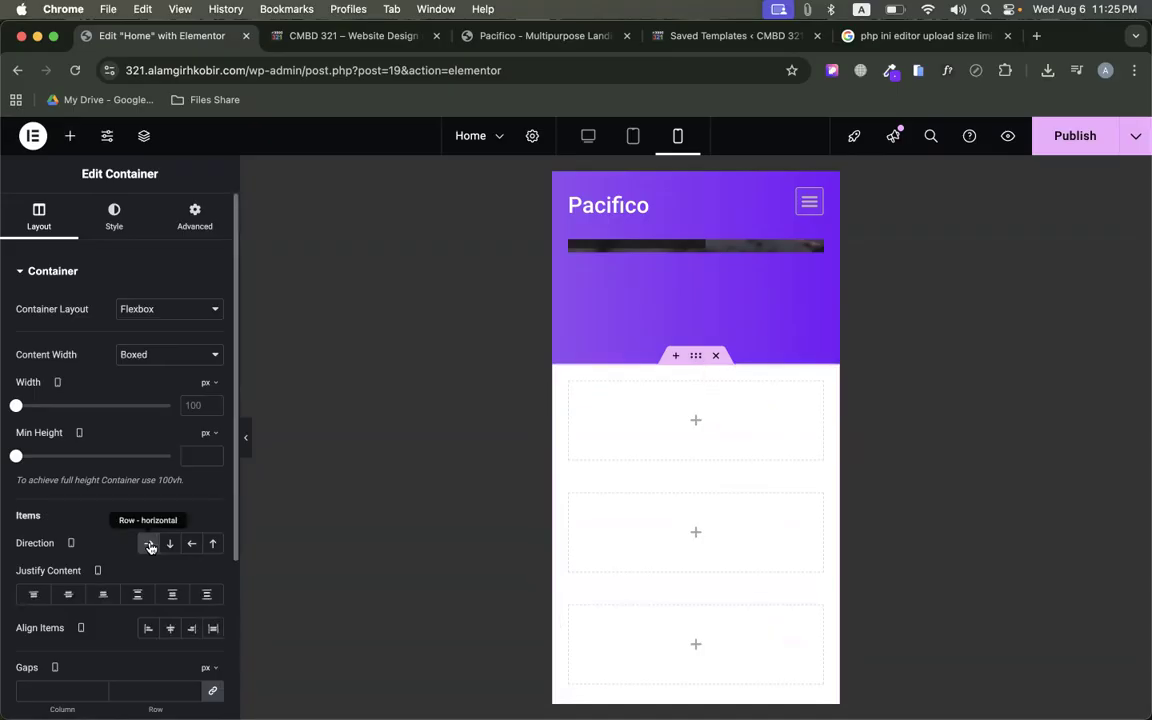
scroll(152, 552, "down", 5)
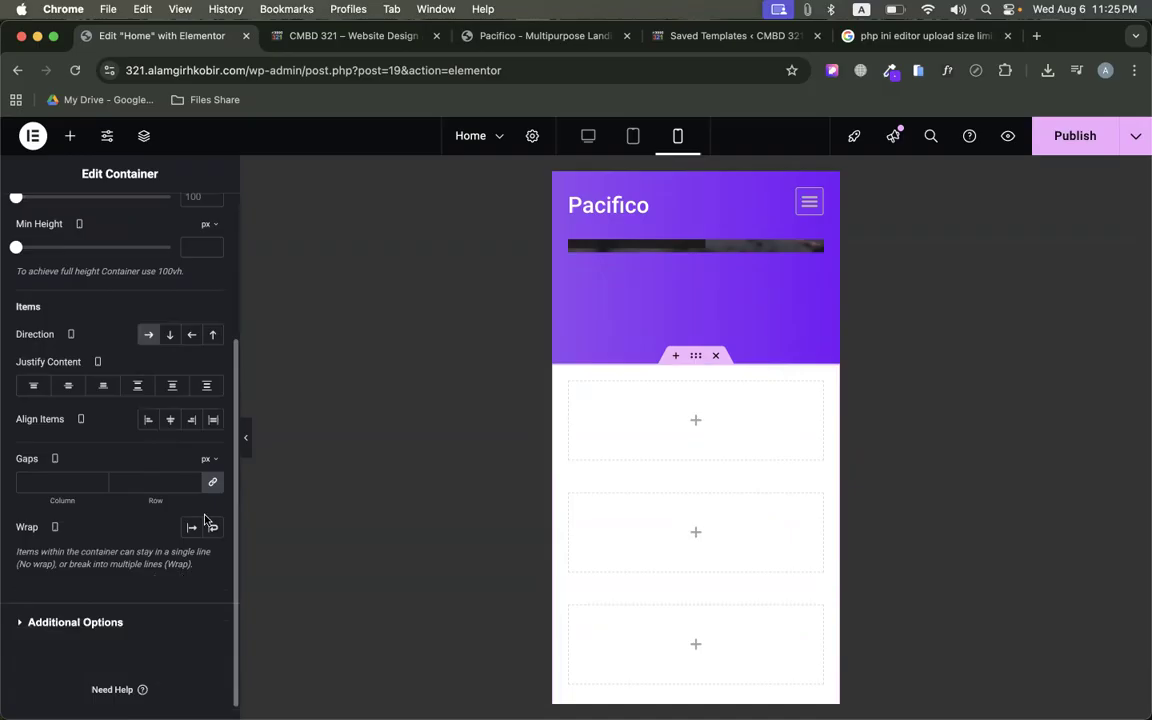
left_click(193, 529)
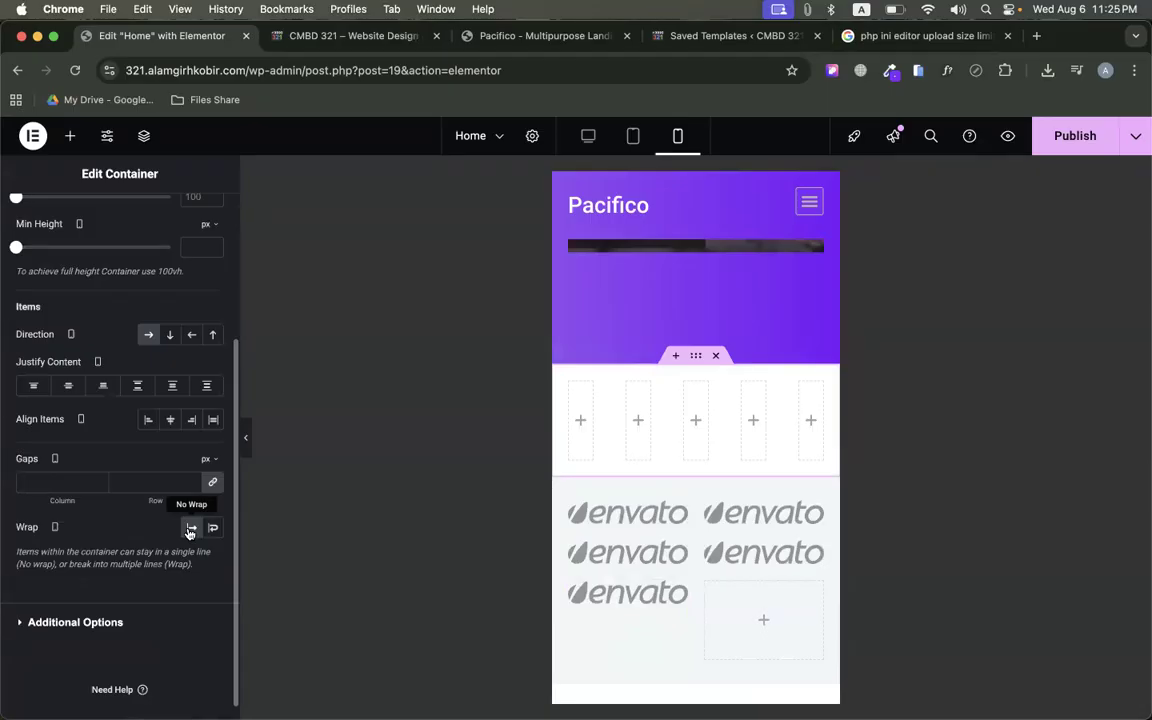
left_click(213, 529)
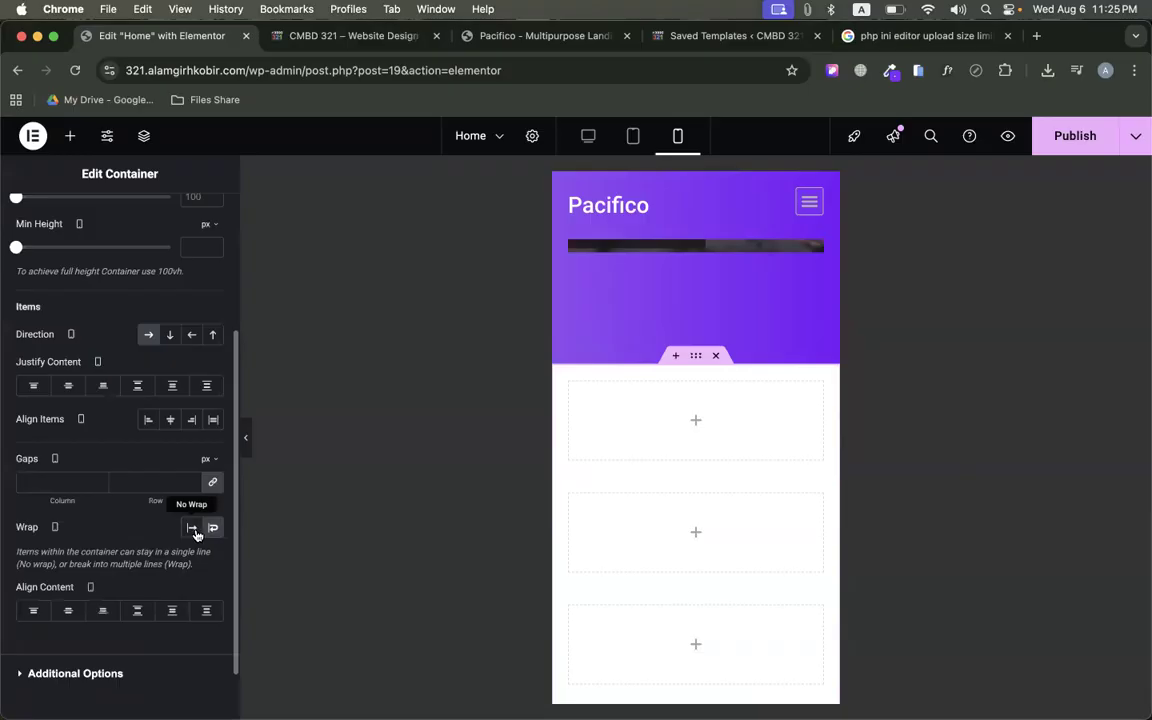
left_click(191, 530)
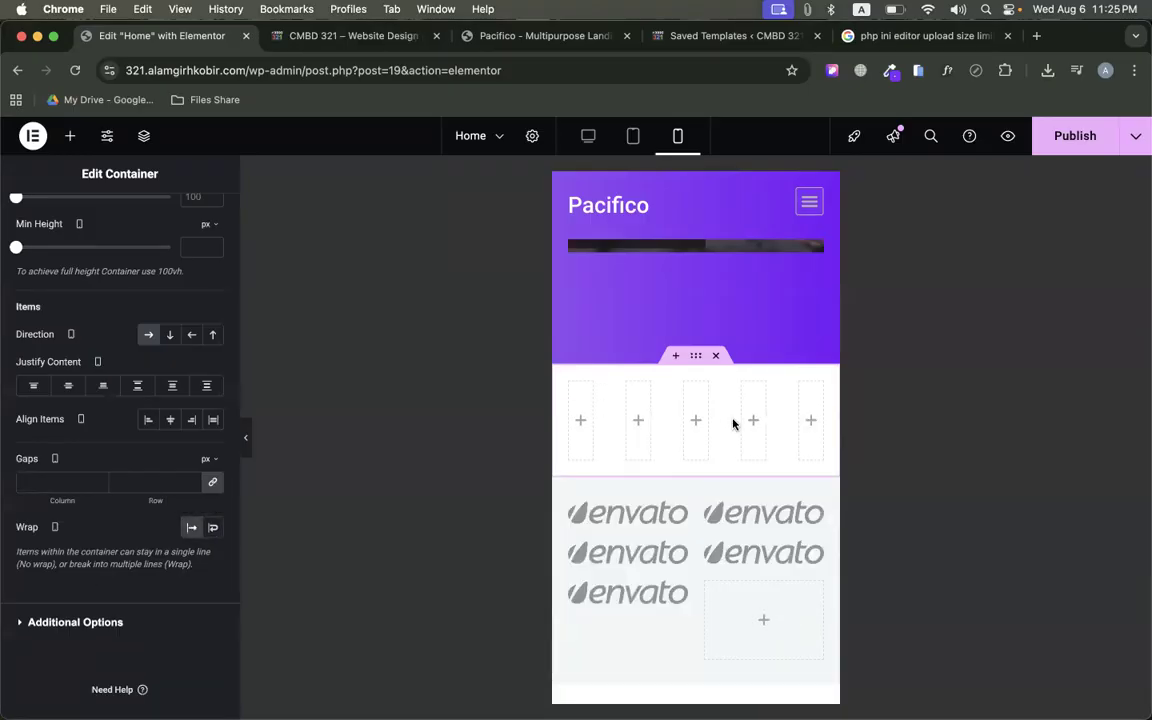
Look at the first inner container's layout settings, and delete the whole five-column test container above the logo grid
left_click(572, 388)
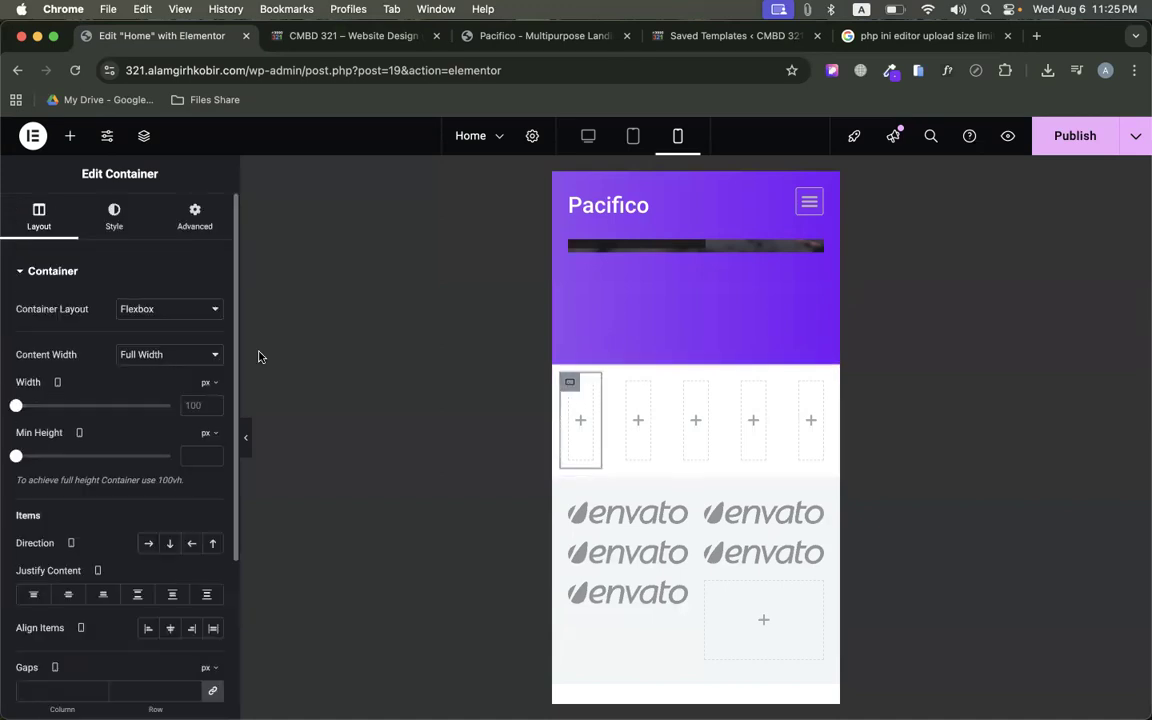
scroll(728, 548, "down", 3)
scroll(730, 340, "up", 2)
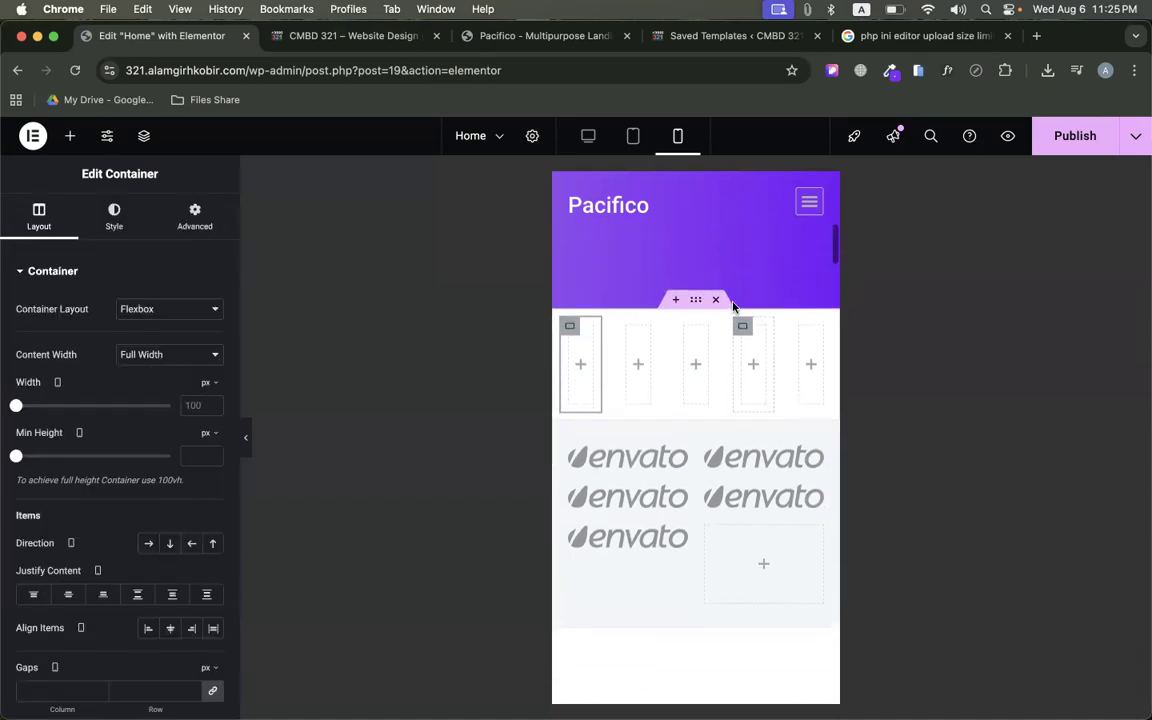
left_click(716, 325)
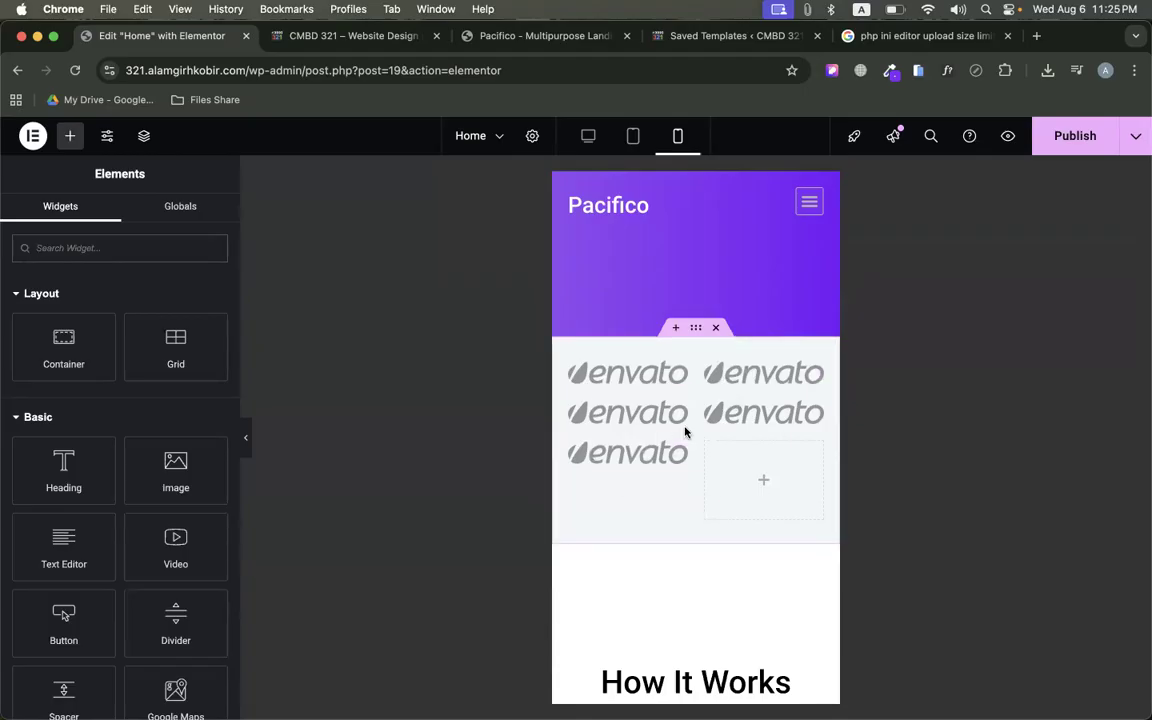
Check the reference site's mobile logo section, exit WhatFont there, and view the How It Works section in the Elementor editor
left_click(485, 36)
scroll(631, 423, "down", 2)
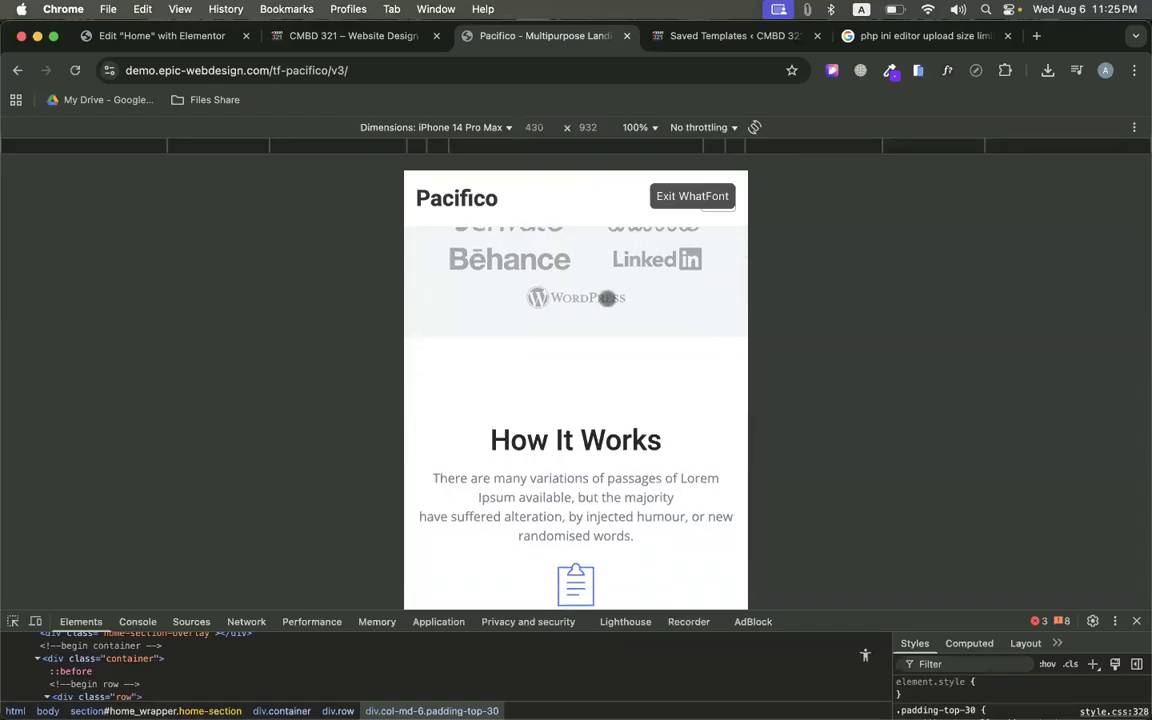
scroll(617, 290, "up", 2)
left_click(665, 196)
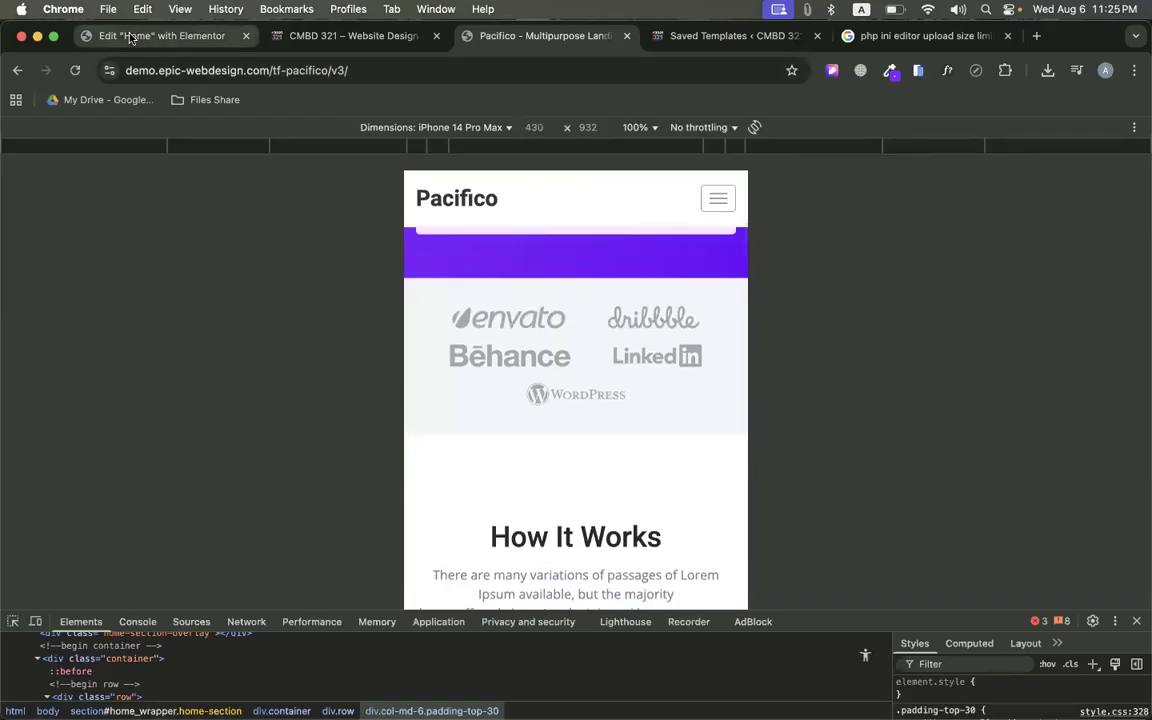
left_click(160, 36)
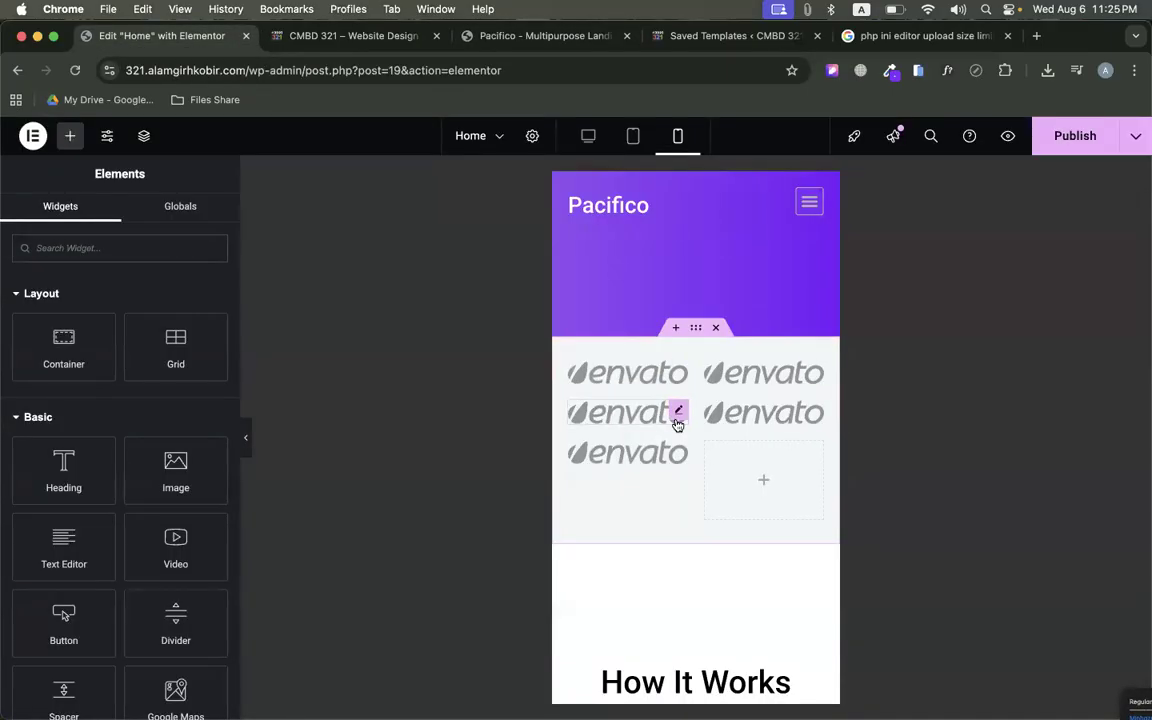
scroll(676, 420, "down", 5)
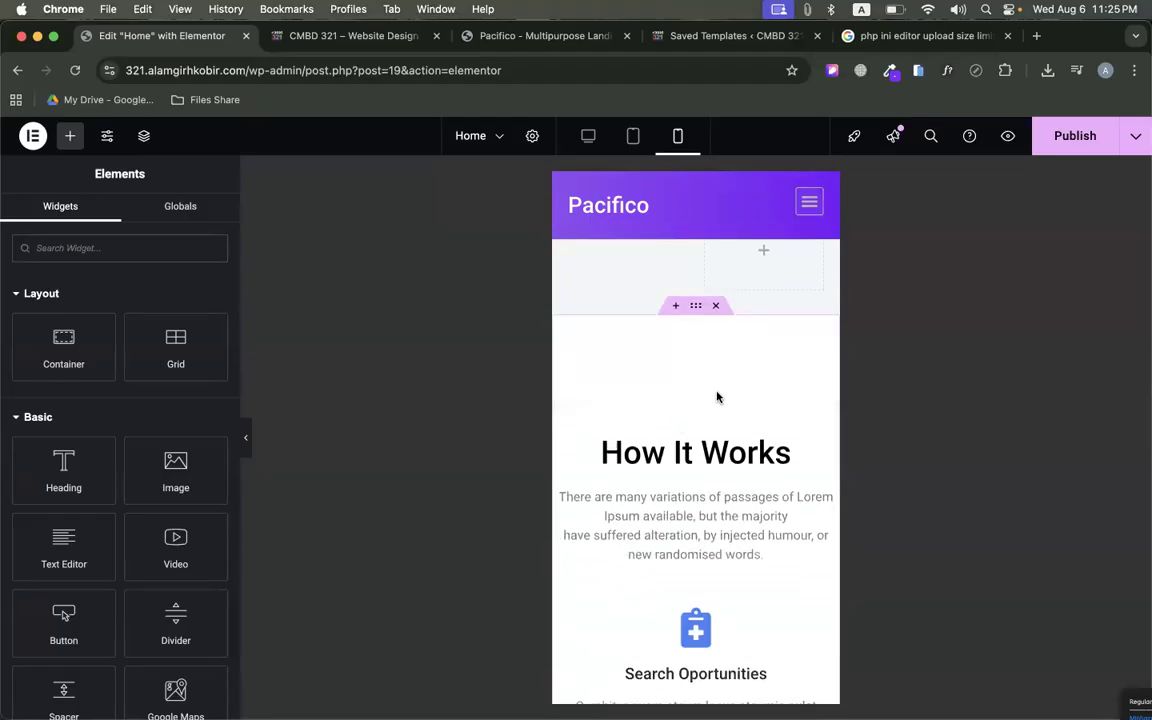
Compare the How It Works section with the reference site's mobile version and inspect the reference heading's font with WhatFont
scroll(717, 342, "down", 1)
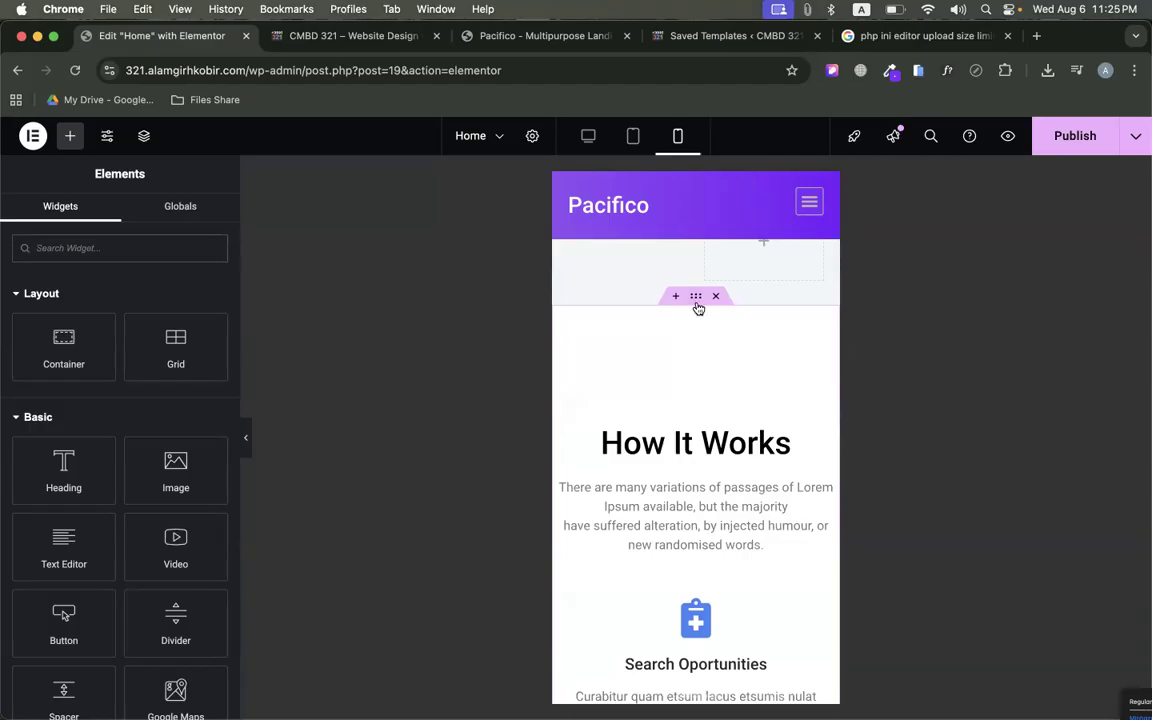
left_click(340, 40)
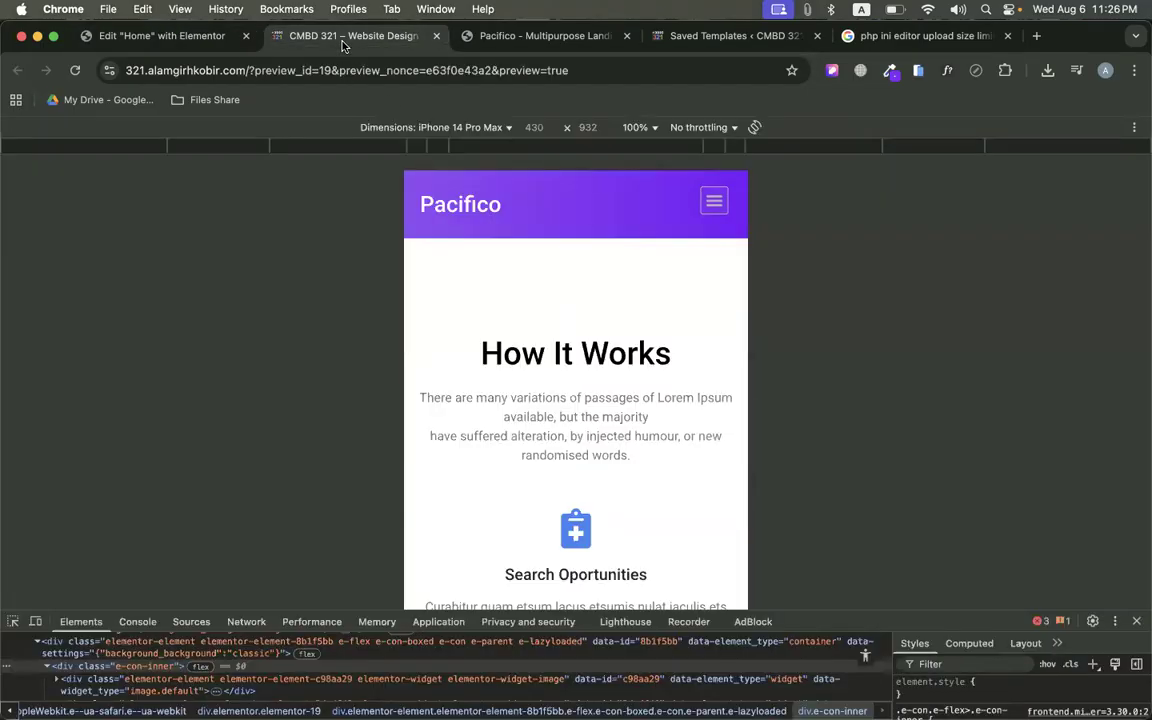
left_click(507, 38)
scroll(540, 301, "down", 5)
scroll(524, 321, "up", 3)
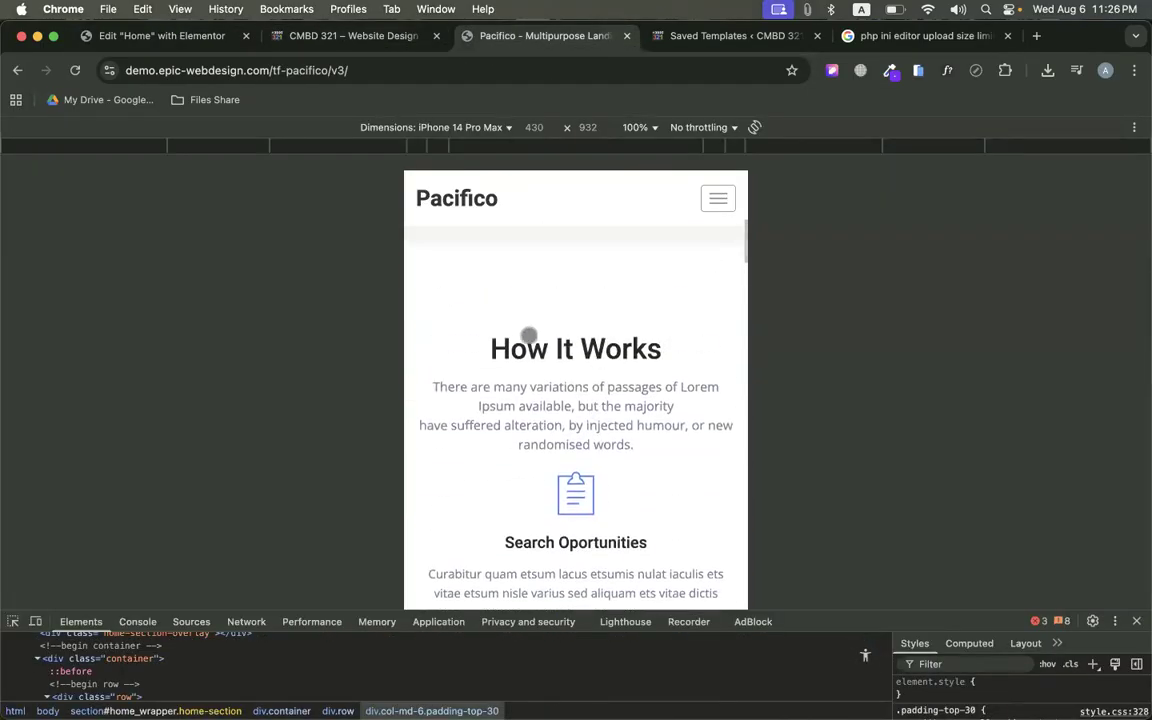
left_click(150, 36)
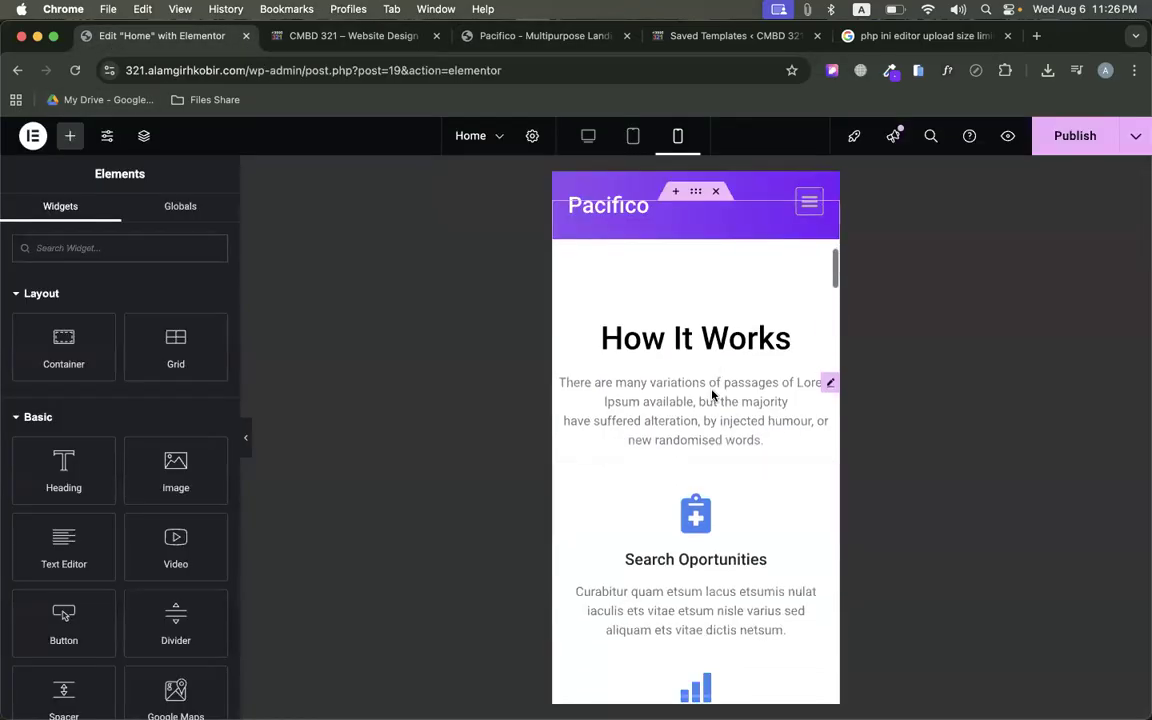
left_click(527, 40)
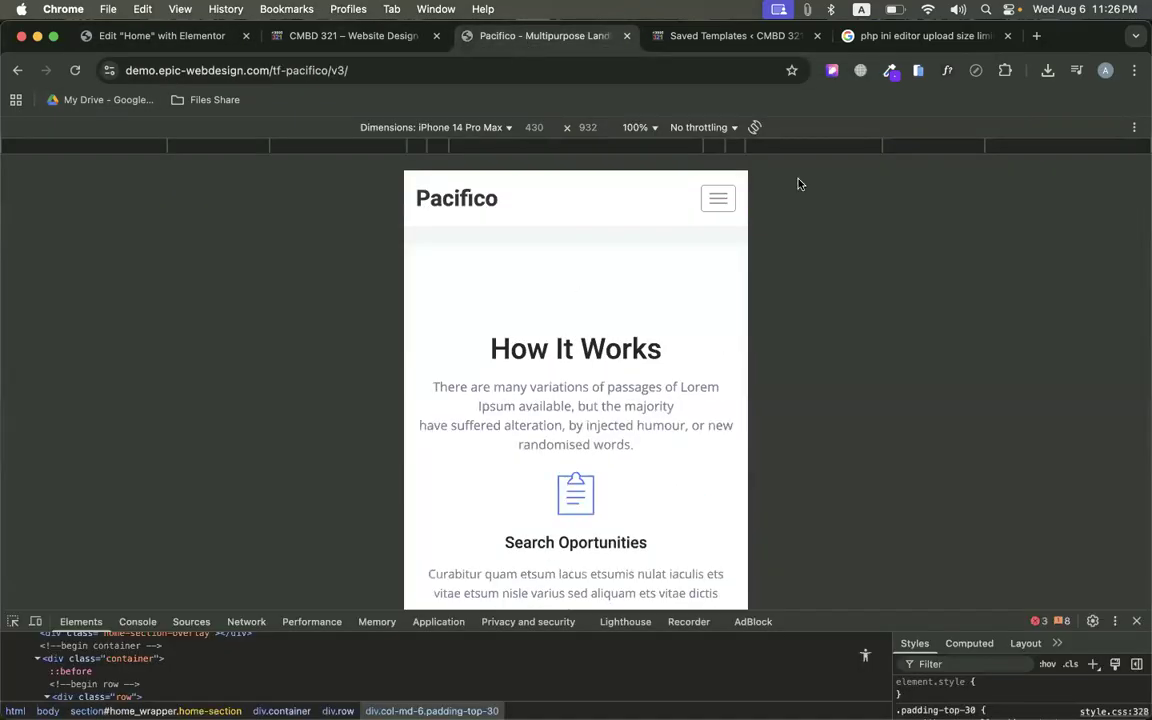
left_click(947, 71)
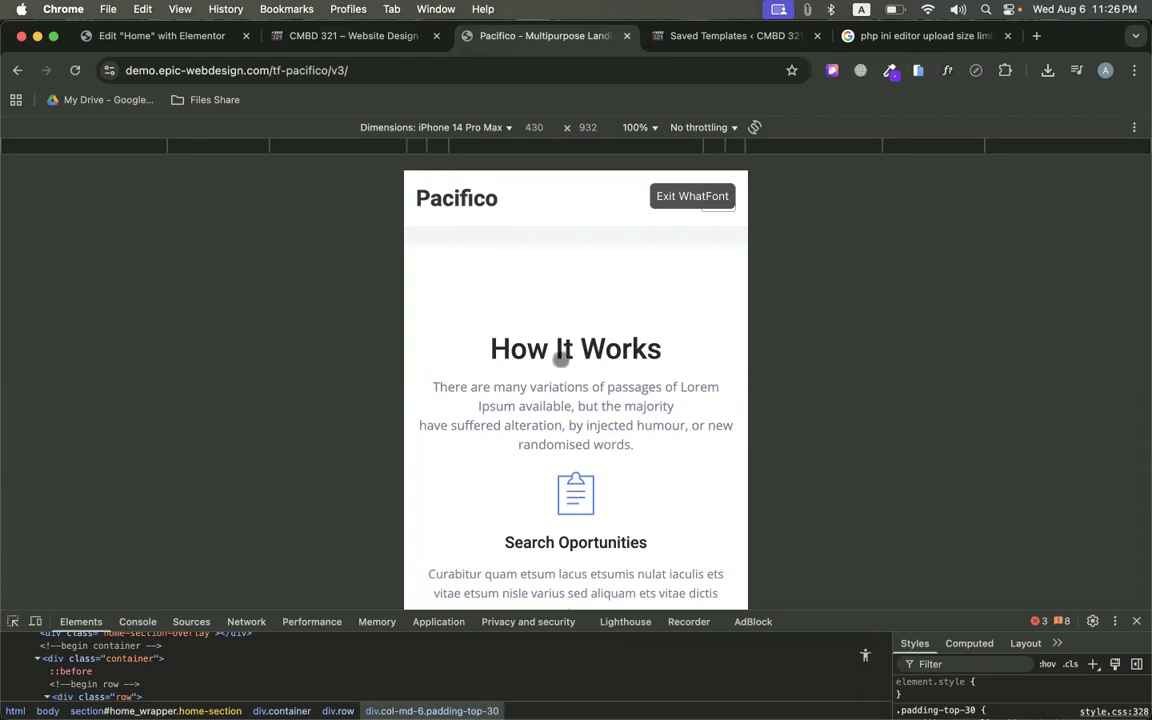
left_click(561, 358)
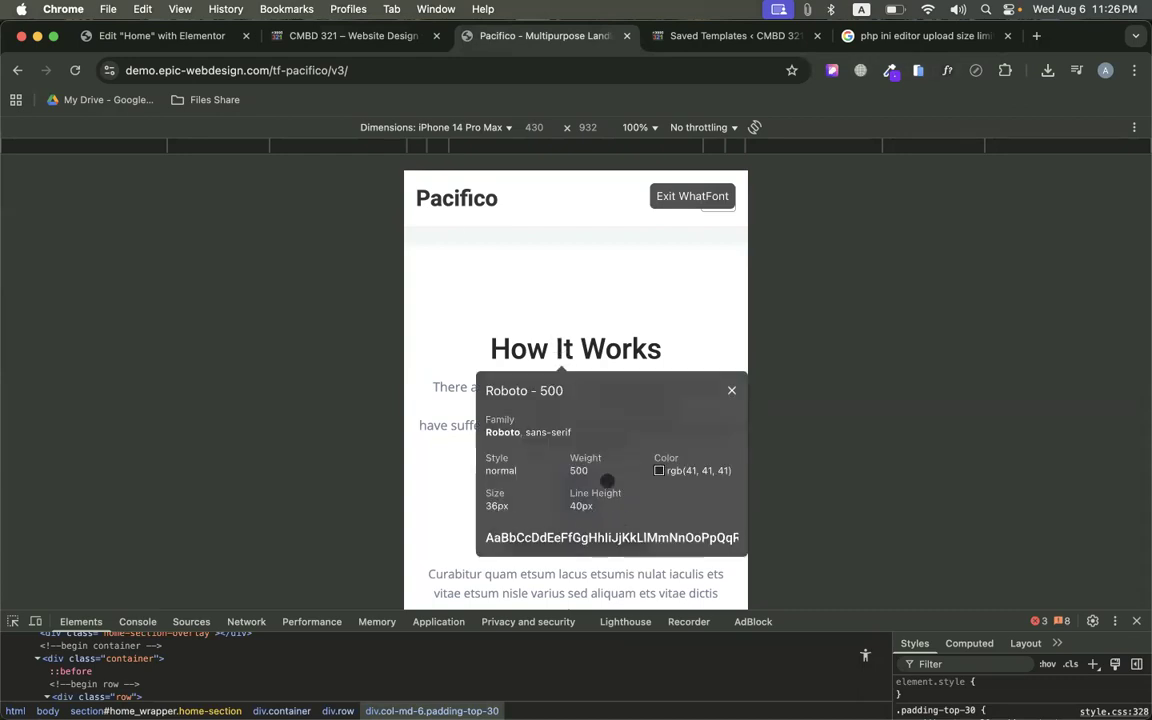
Set the How It Works heading's mobile font size to 36 px in the Elementor editor, matching the reference
left_click(165, 40)
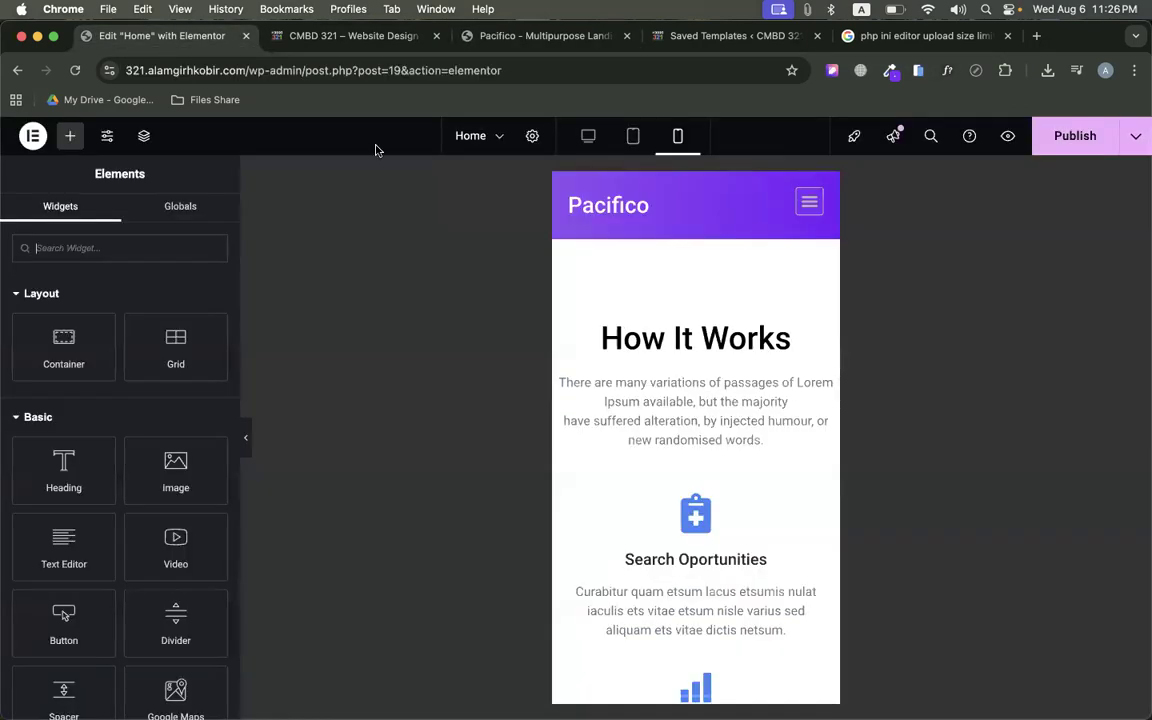
left_click(831, 332)
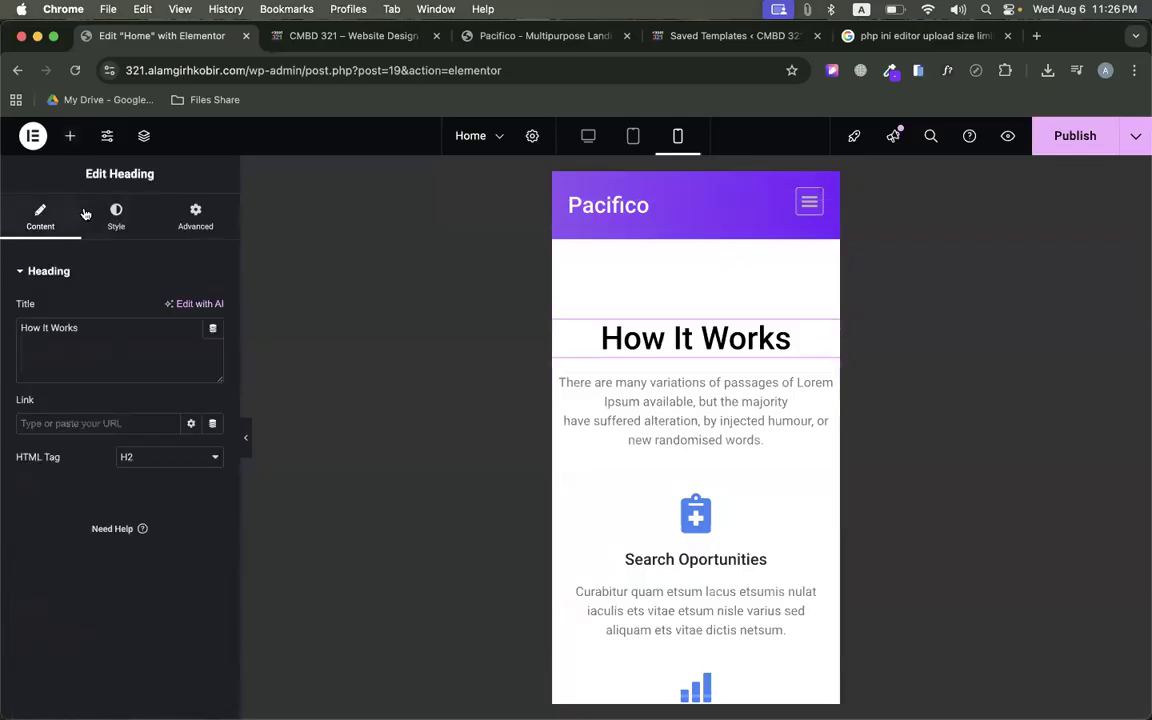
left_click(116, 215)
left_click(213, 354)
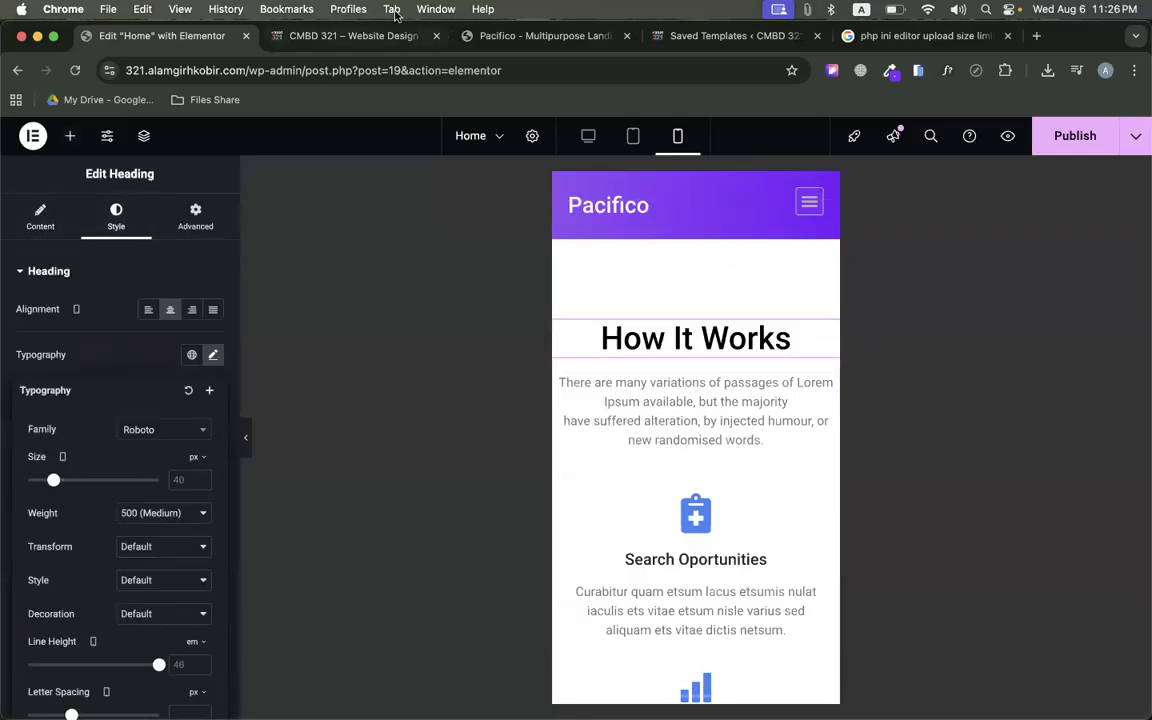
left_click(540, 36)
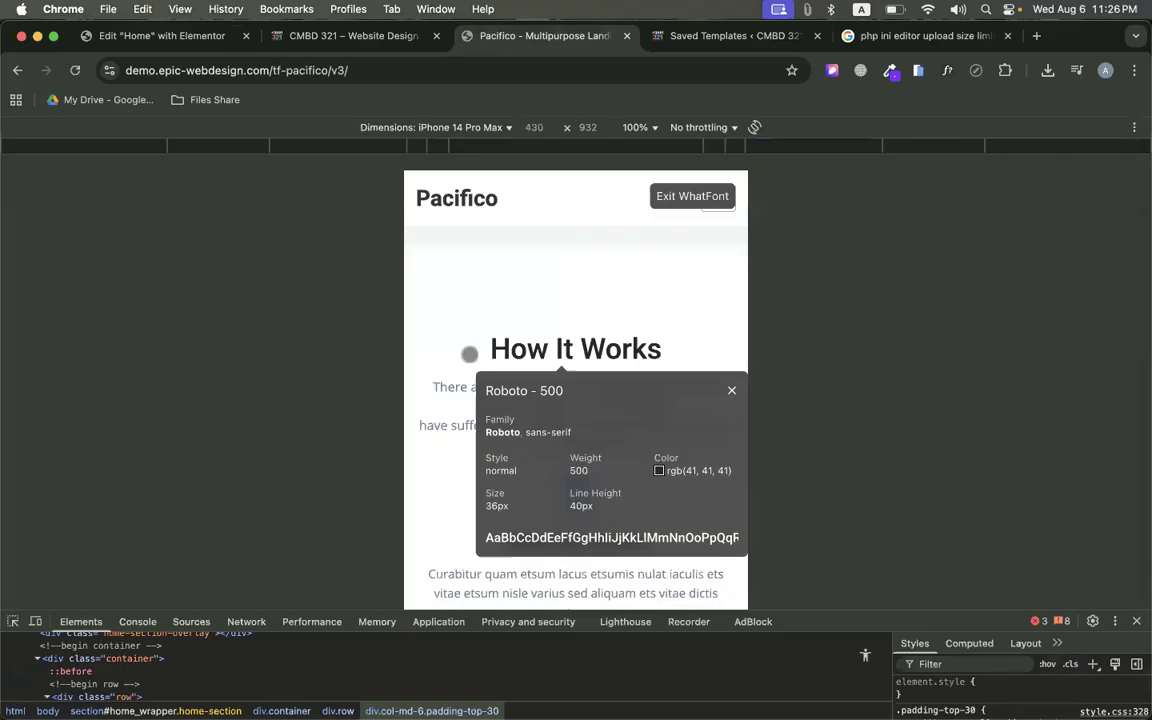
left_click(160, 36)
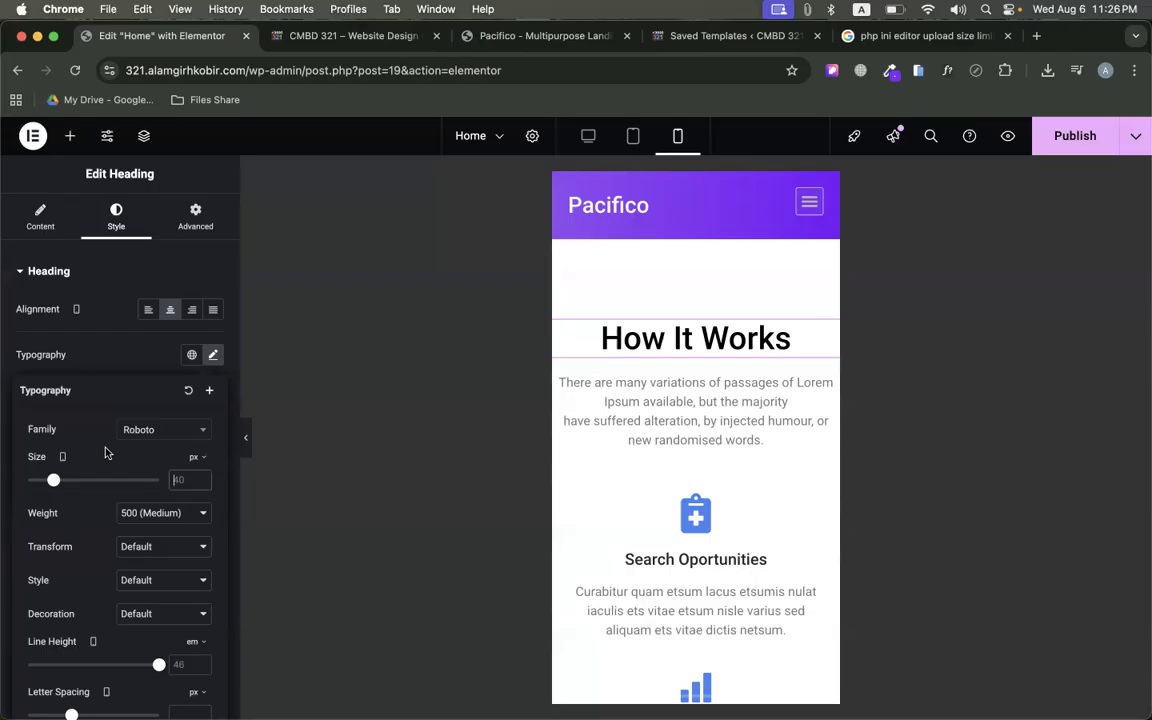
left_click(172, 481)
type("36")
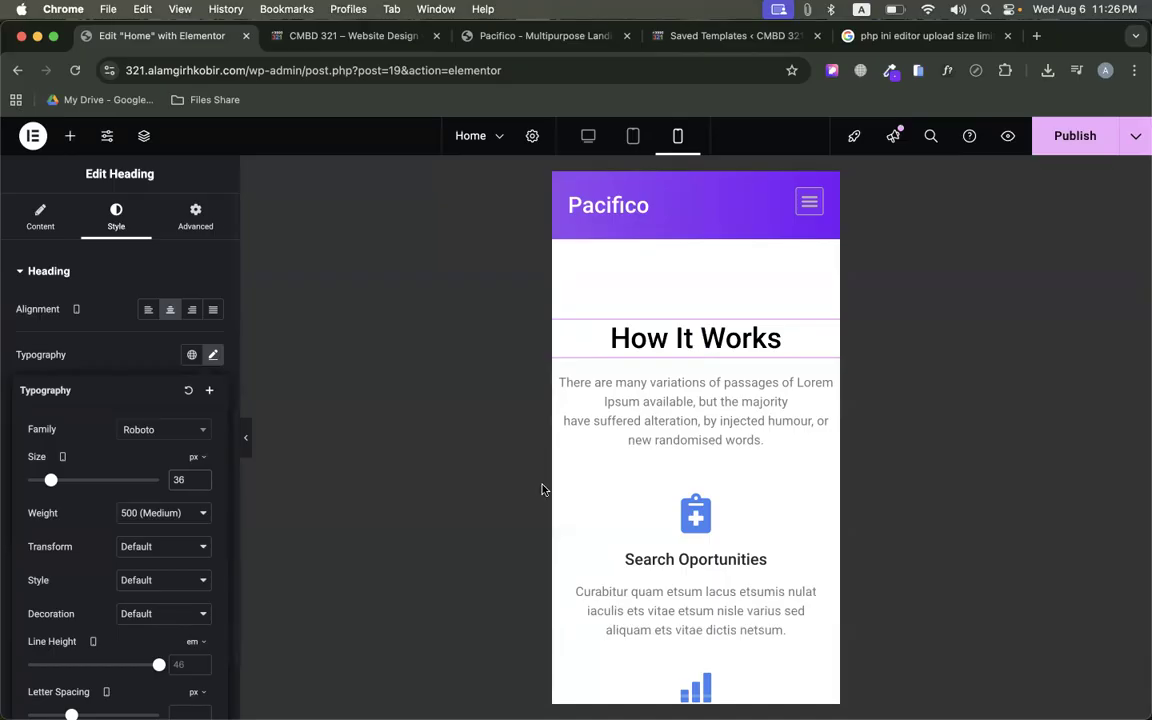
Set the How It Works heading's mobile line height to 40, with px as the unit
scroll(185, 617, "down", 2)
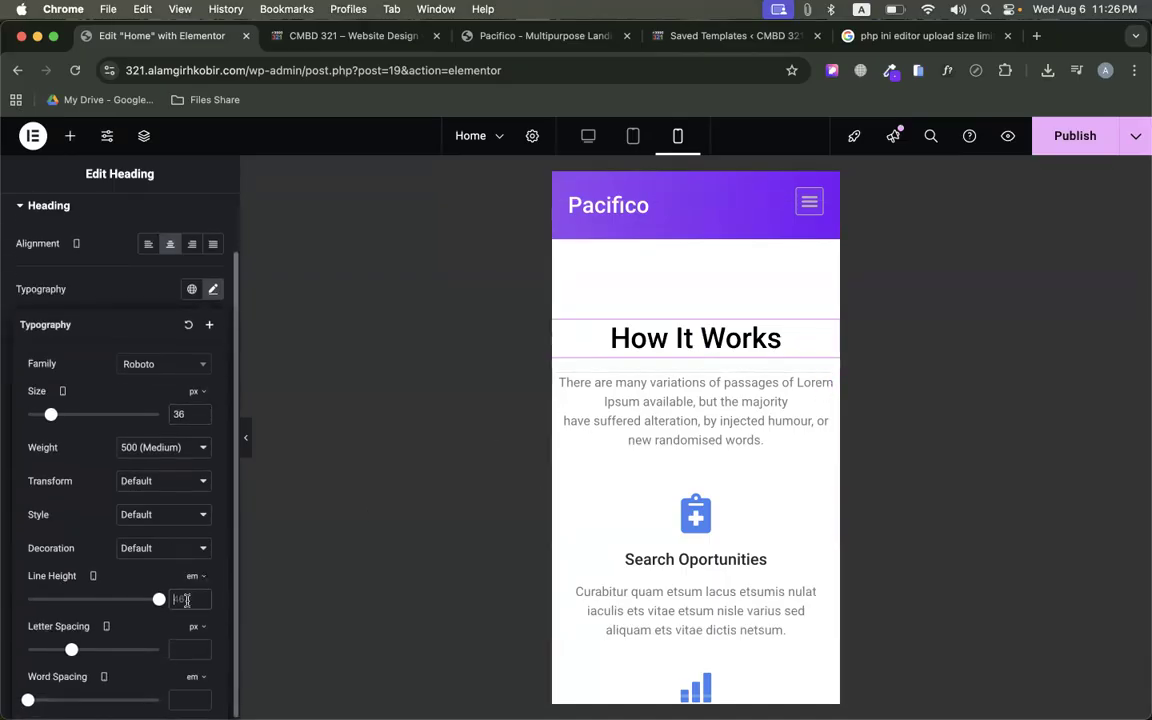
key("BackSpace")
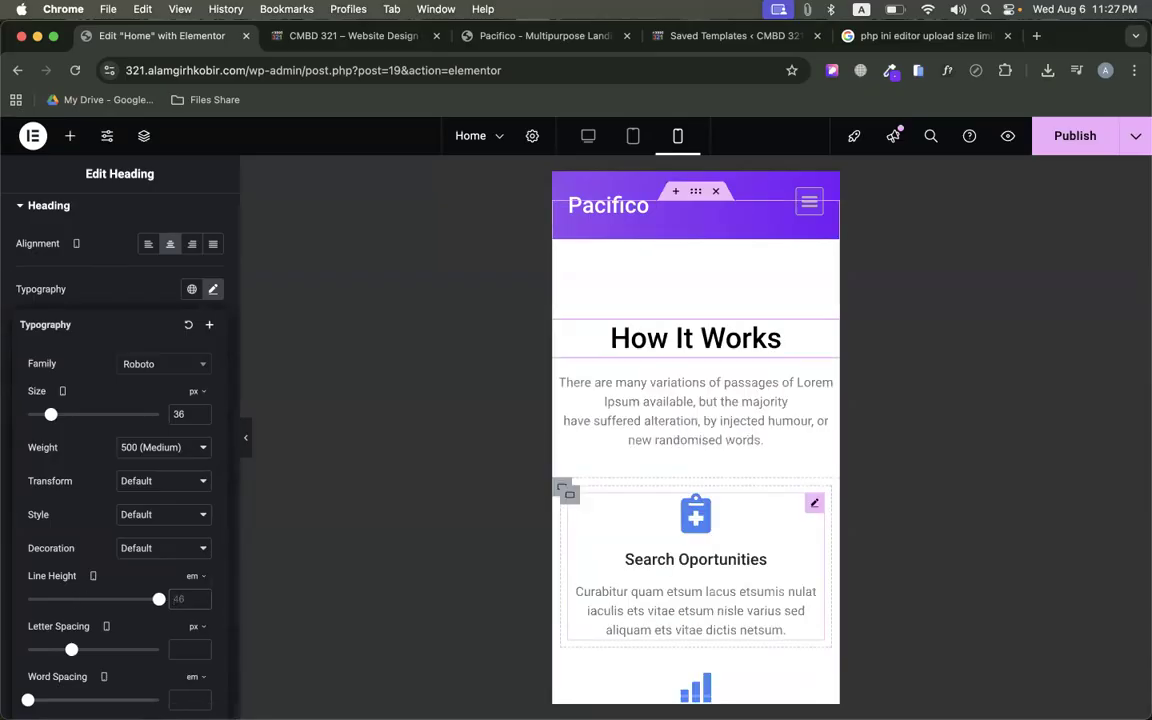
left_click(193, 578)
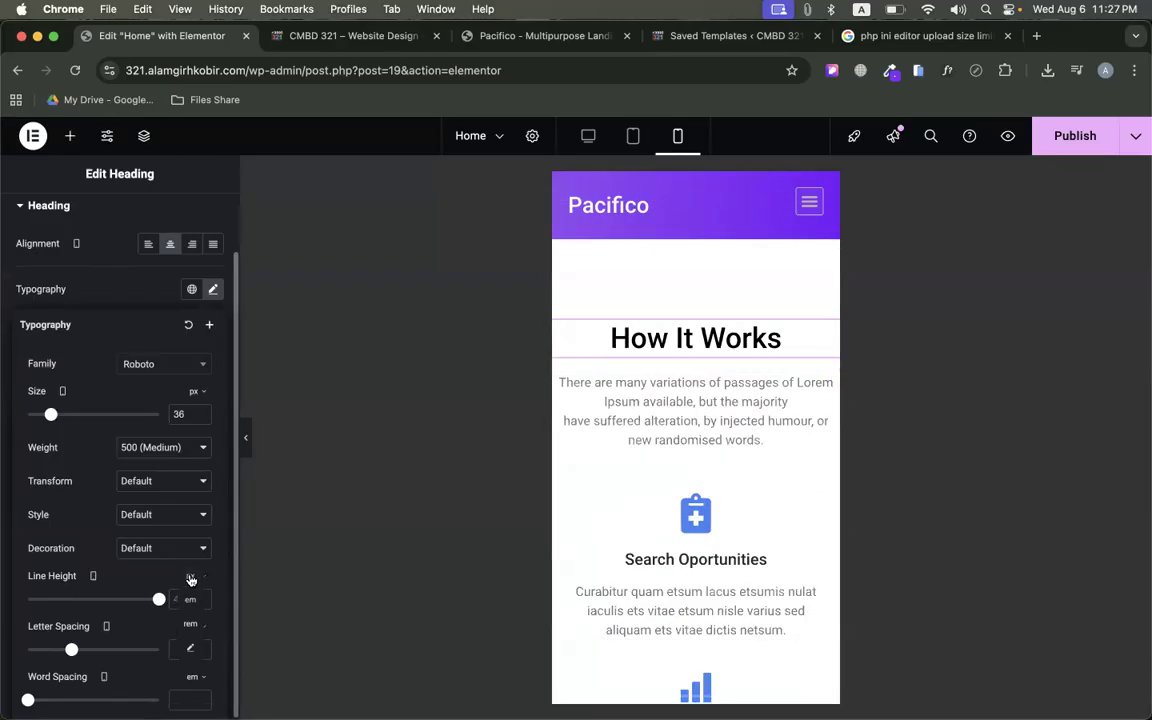
left_click(191, 579)
type("40")
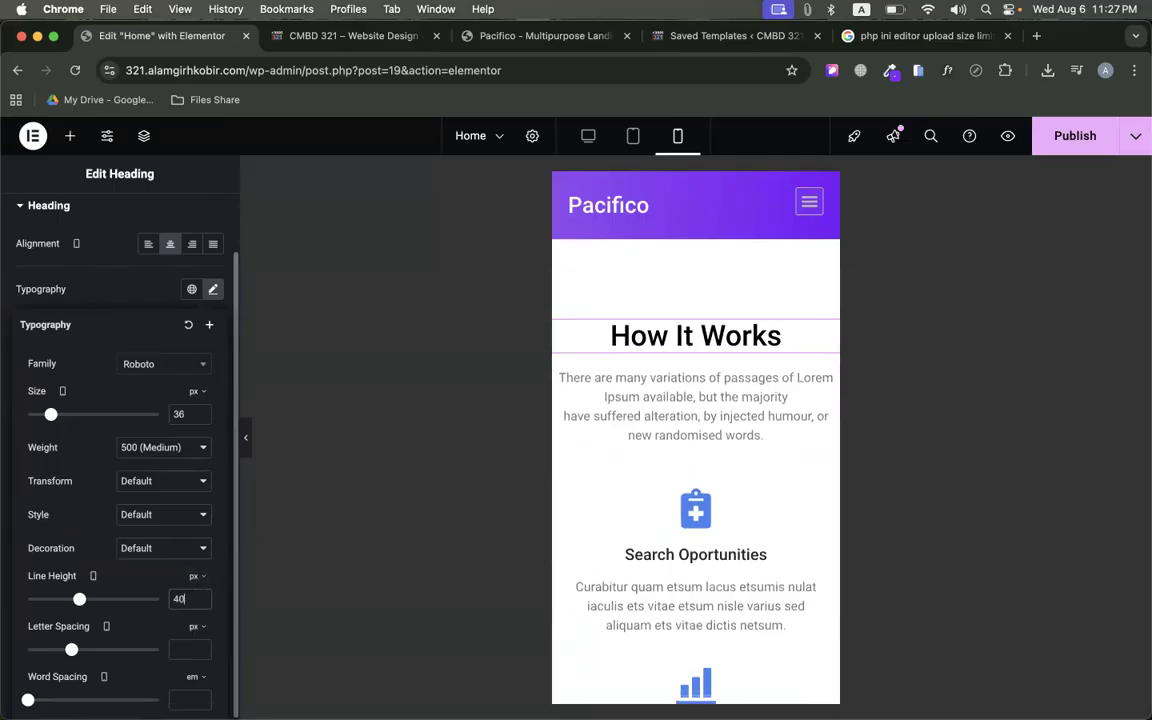
Inspect the font of the paragraph below How It Works on the reference site with WhatFont
scroll(618, 426, "down", 2)
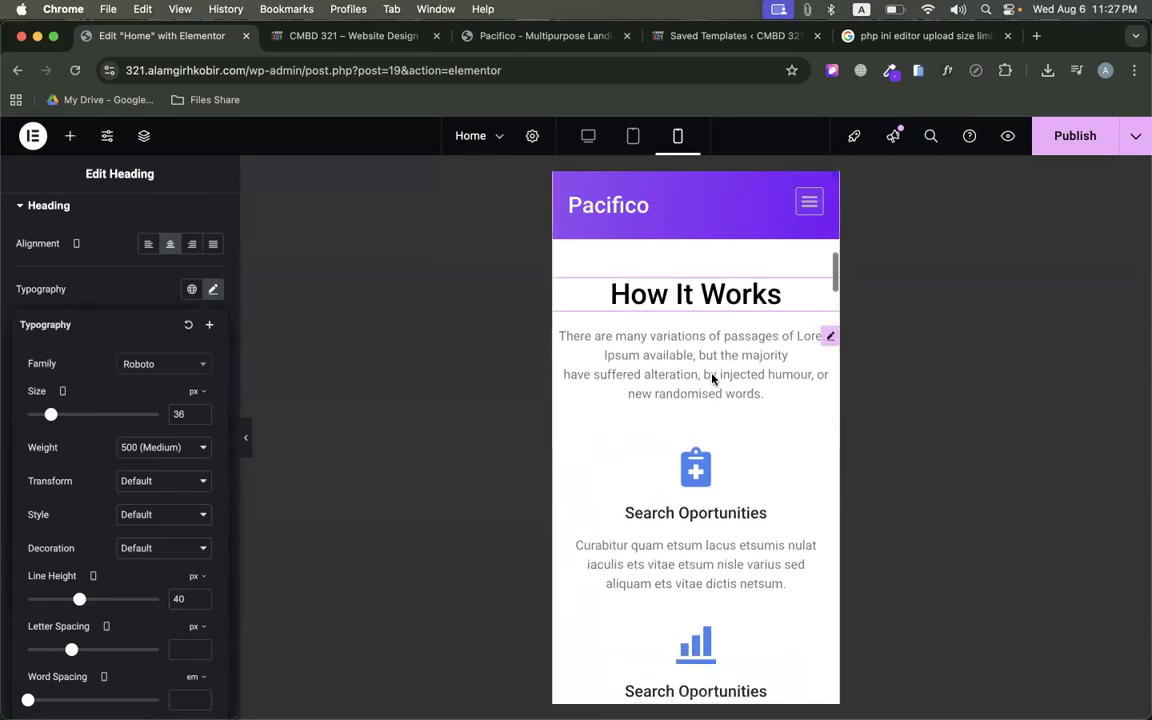
left_click(587, 40)
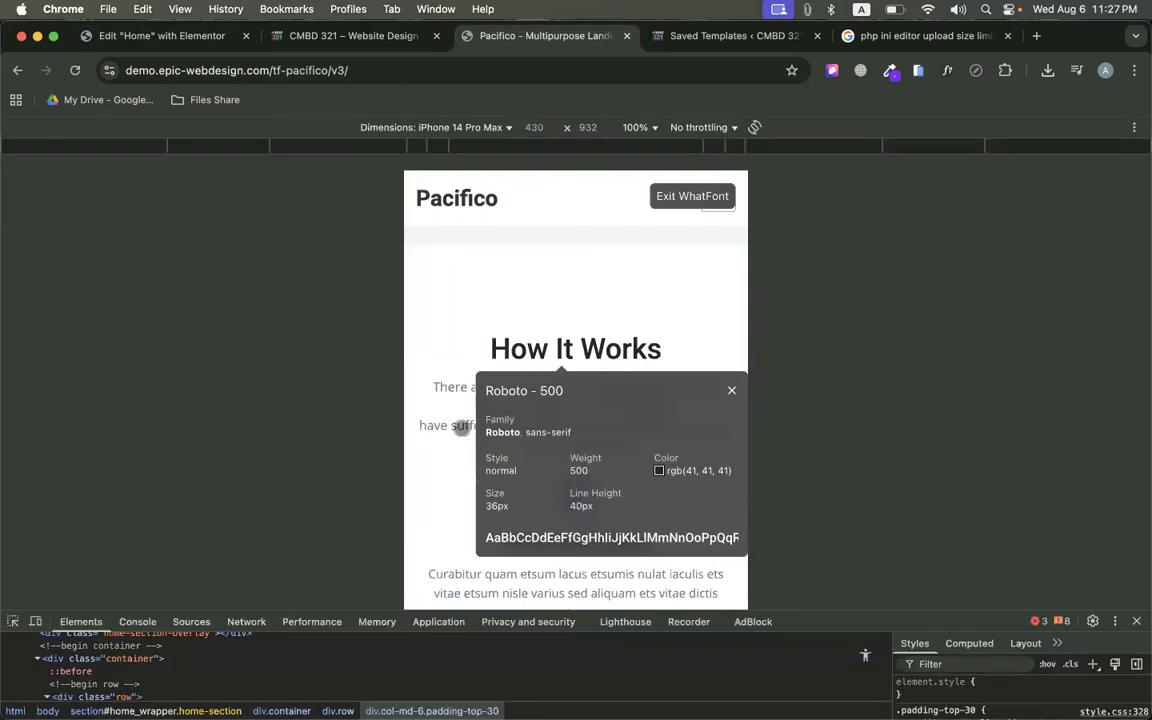
left_click(455, 427)
scroll(460, 428, "down", 1)
scroll(460, 427, "down", 2)
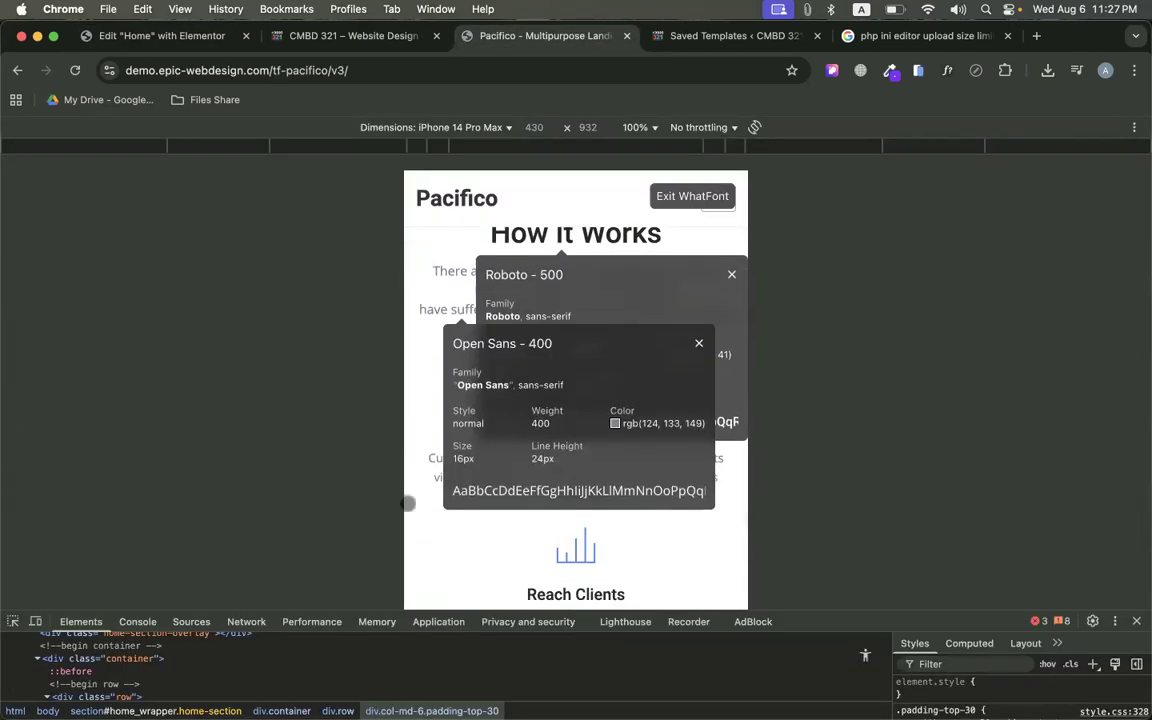
Give the paragraph below the How It Works heading 20 px of left and right padding in the mobile view
left_click(137, 38)
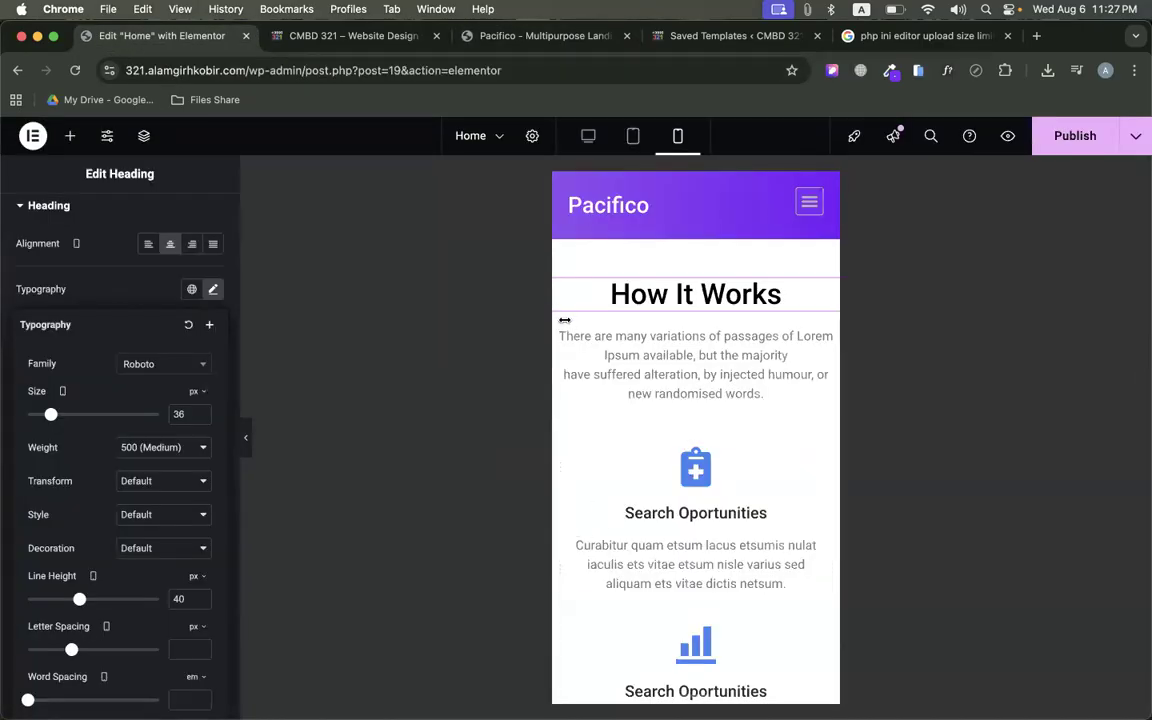
left_click(826, 335)
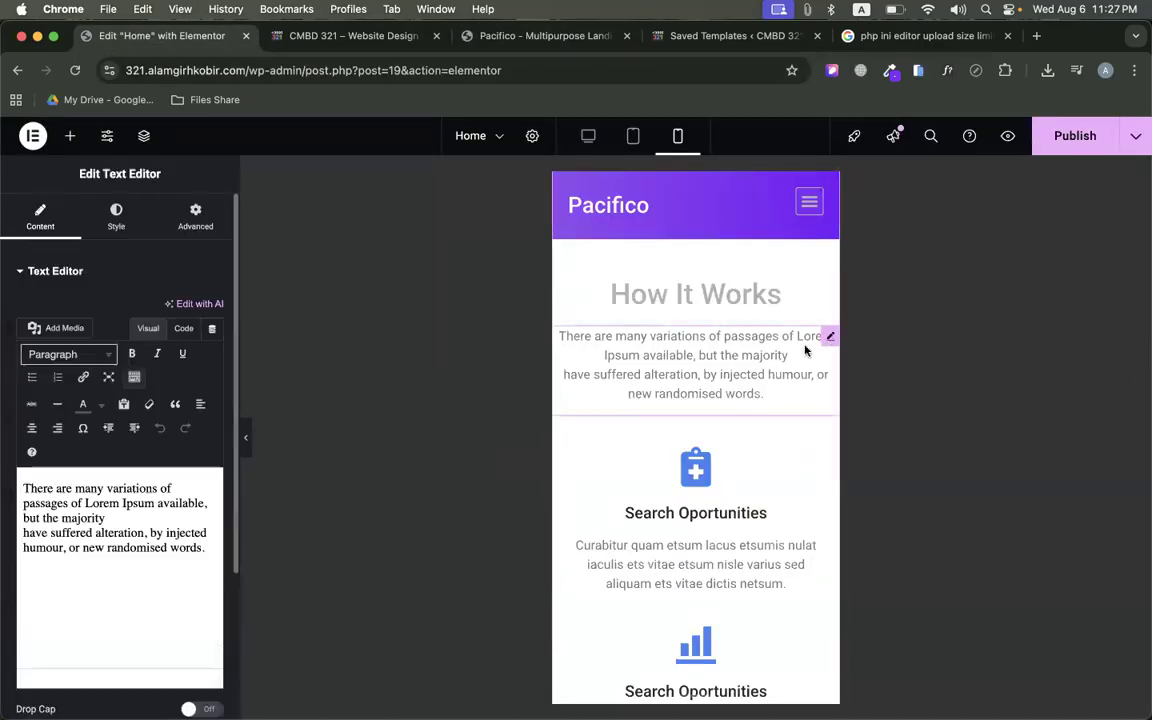
left_click(190, 220)
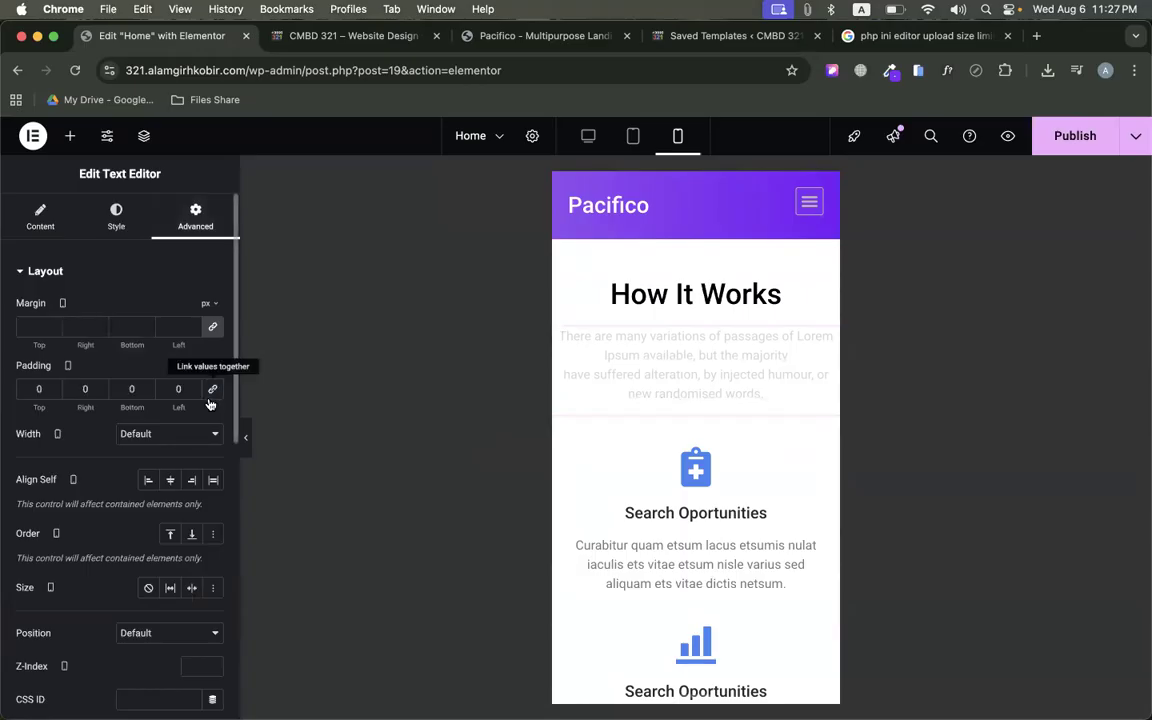
type("20")
double_click(75, 391)
type("20")
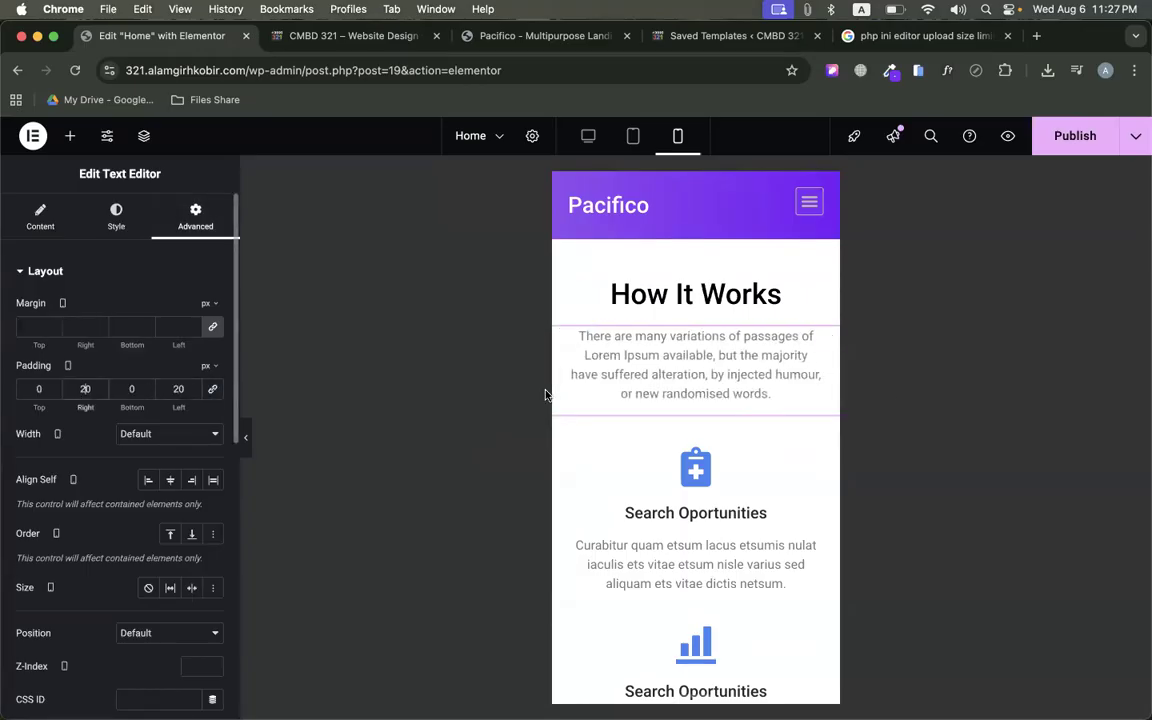
Close the WhatFont read-outs on the reference site, compare its feature items and video section with the Elementor page, and exit WhatFont
left_click(501, 36)
left_click(690, 337)
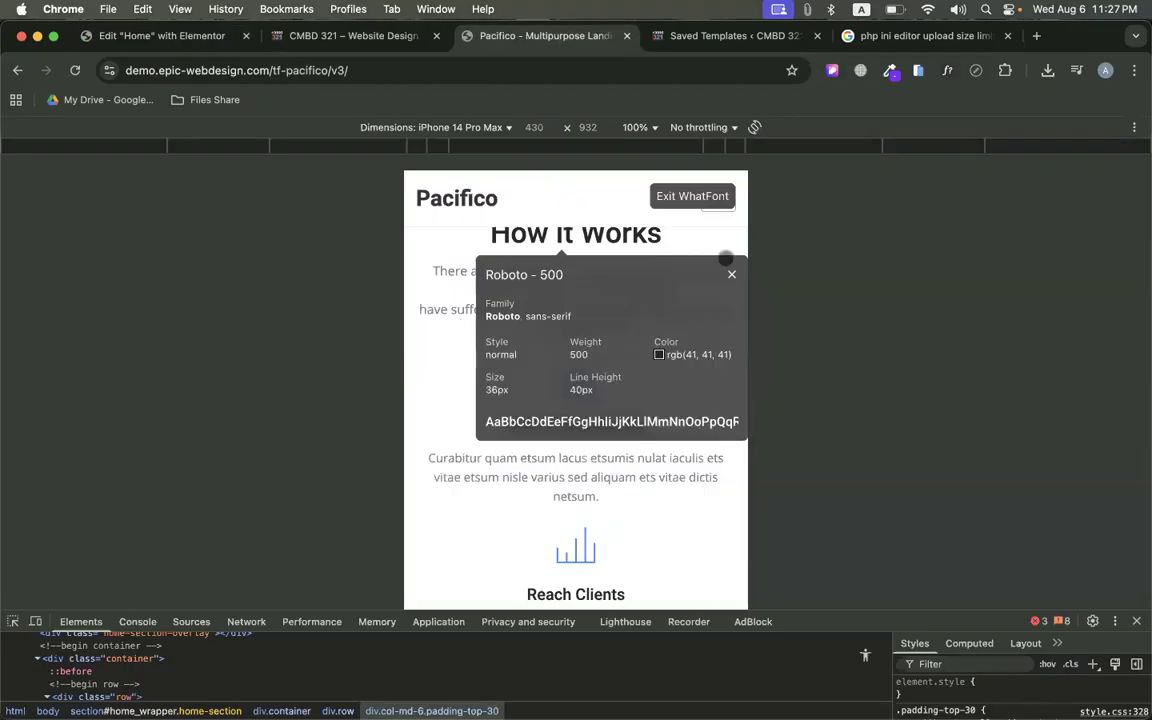
left_click(731, 274)
scroll(530, 330, "down", 3)
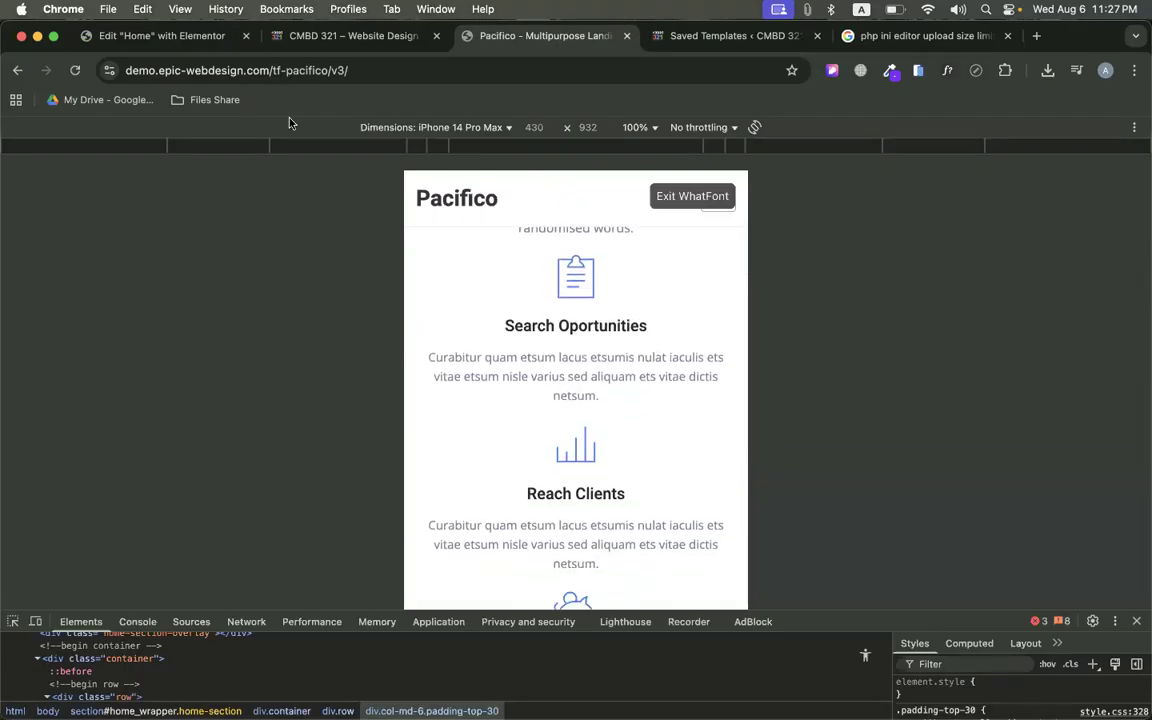
left_click(160, 36)
scroll(695, 450, "down", 5)
scroll(704, 516, "down", 5)
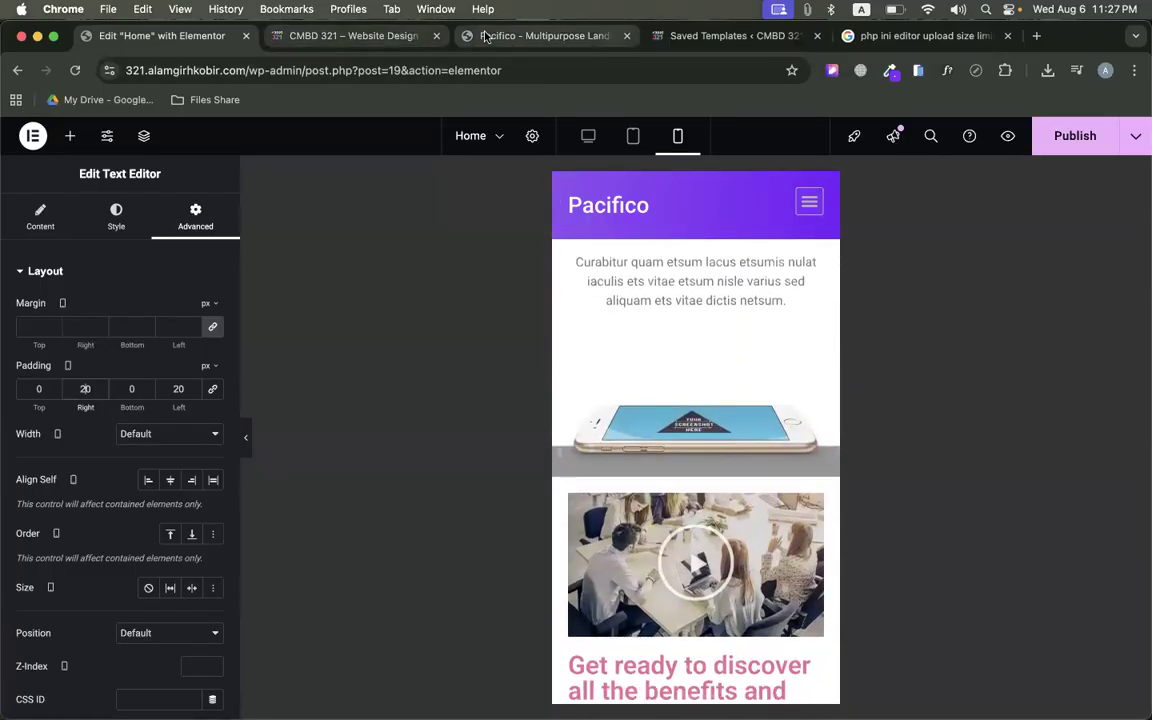
left_click(486, 37)
scroll(573, 352, "down", 6)
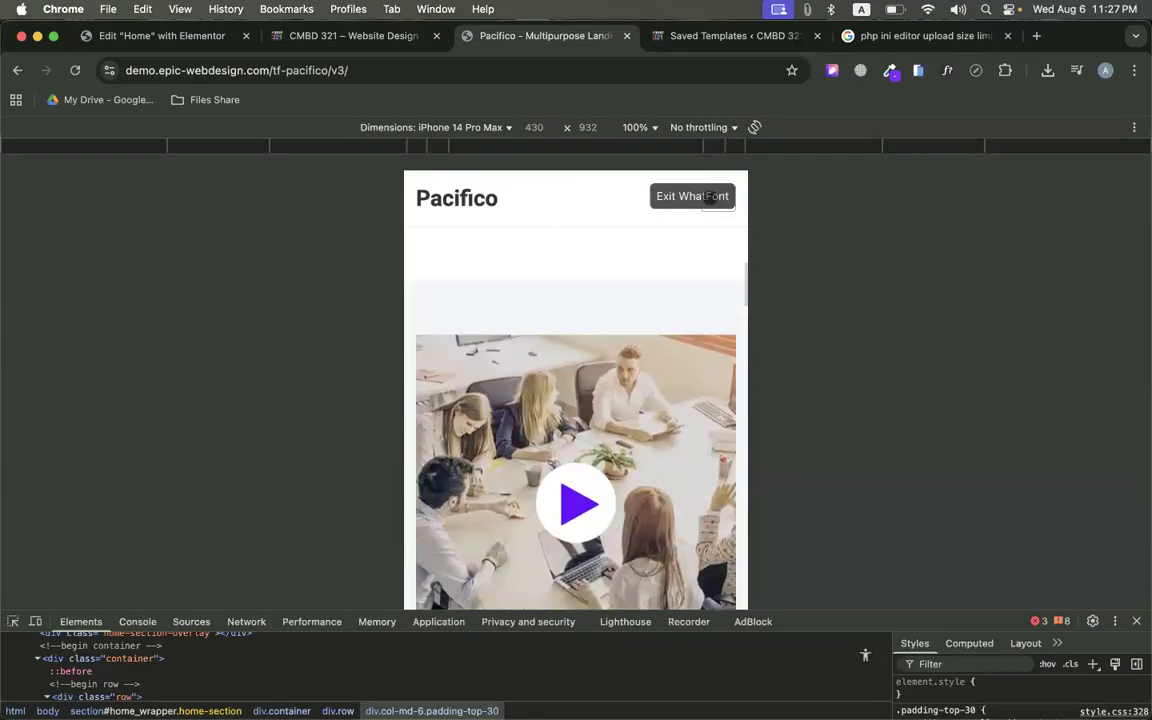
scroll(541, 508, "down", 5)
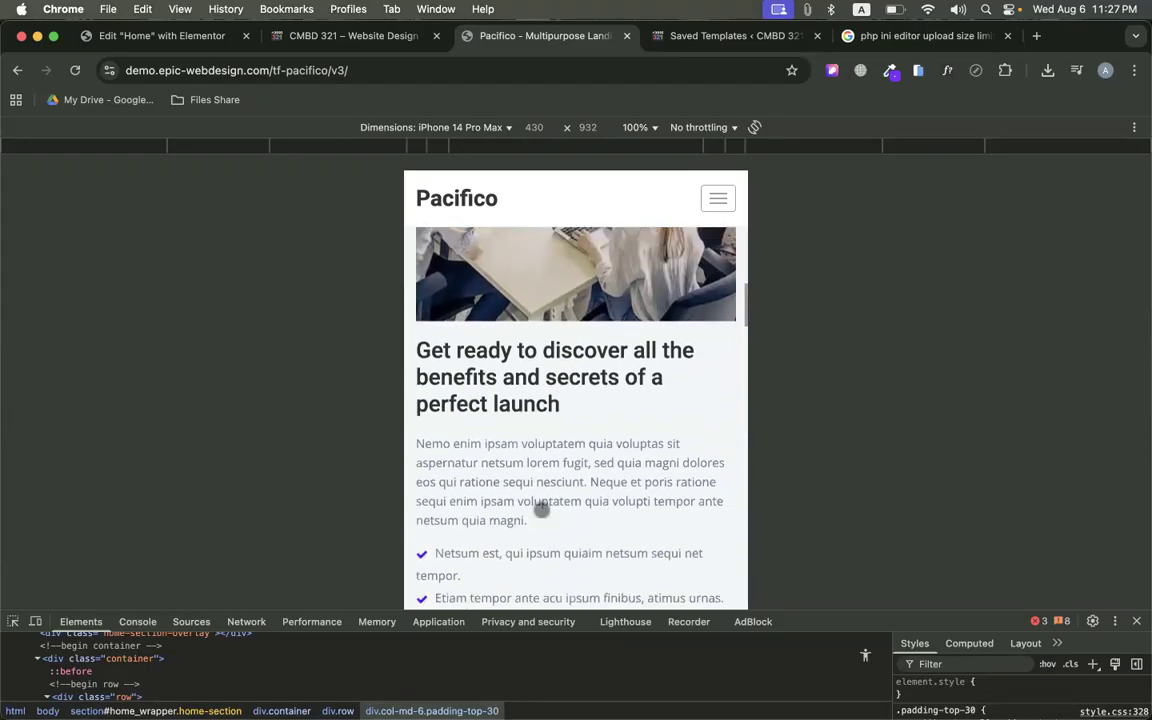
scroll(541, 508, "down", 5)
Set the "Get ready to discover all the benefits" heading's mobile font size to 24 px and line height to 30 px
left_click(185, 36)
scroll(560, 360, "down", 4)
scroll(650, 420, "down", 1)
scroll(746, 442, "up", 2)
scroll(746, 473, "down", 4)
scroll(745, 475, "up", 1)
left_click(700, 335)
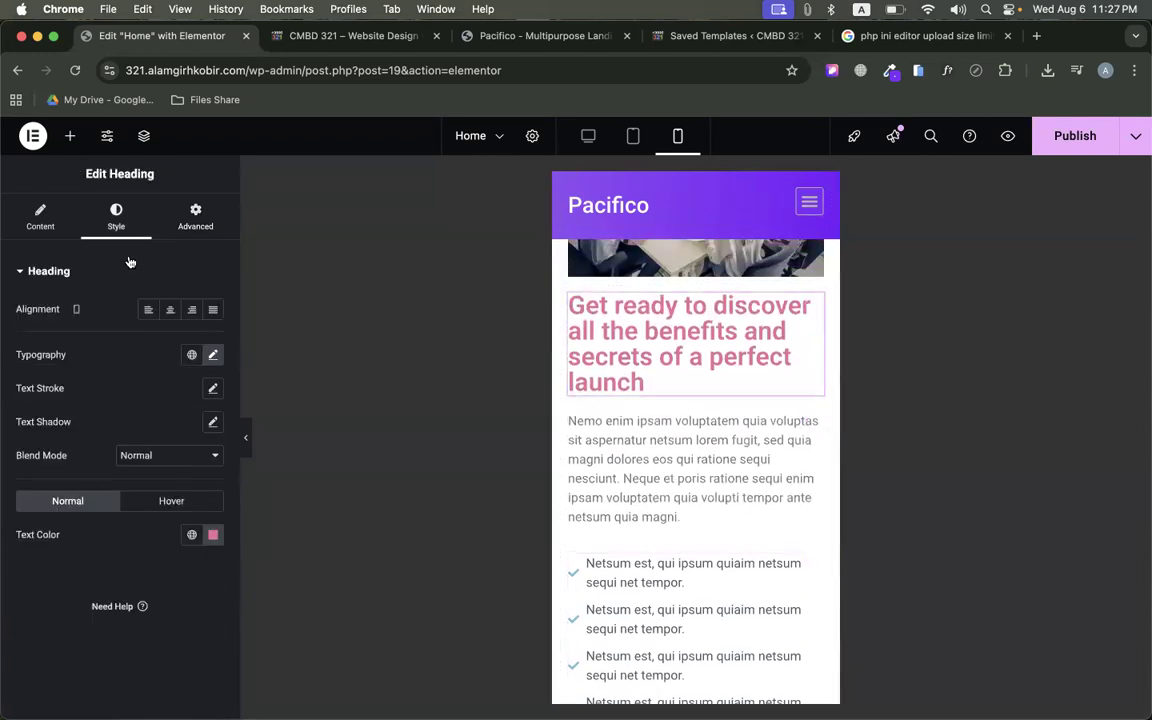
left_click(215, 355)
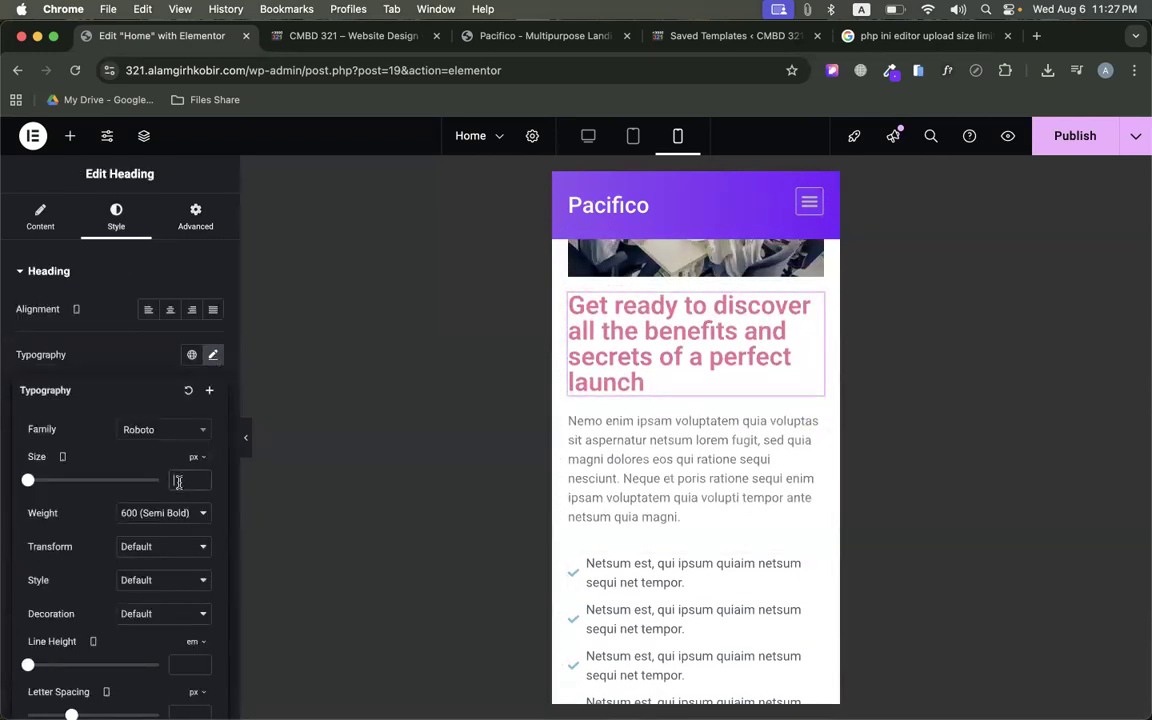
left_click(179, 482)
type("24")
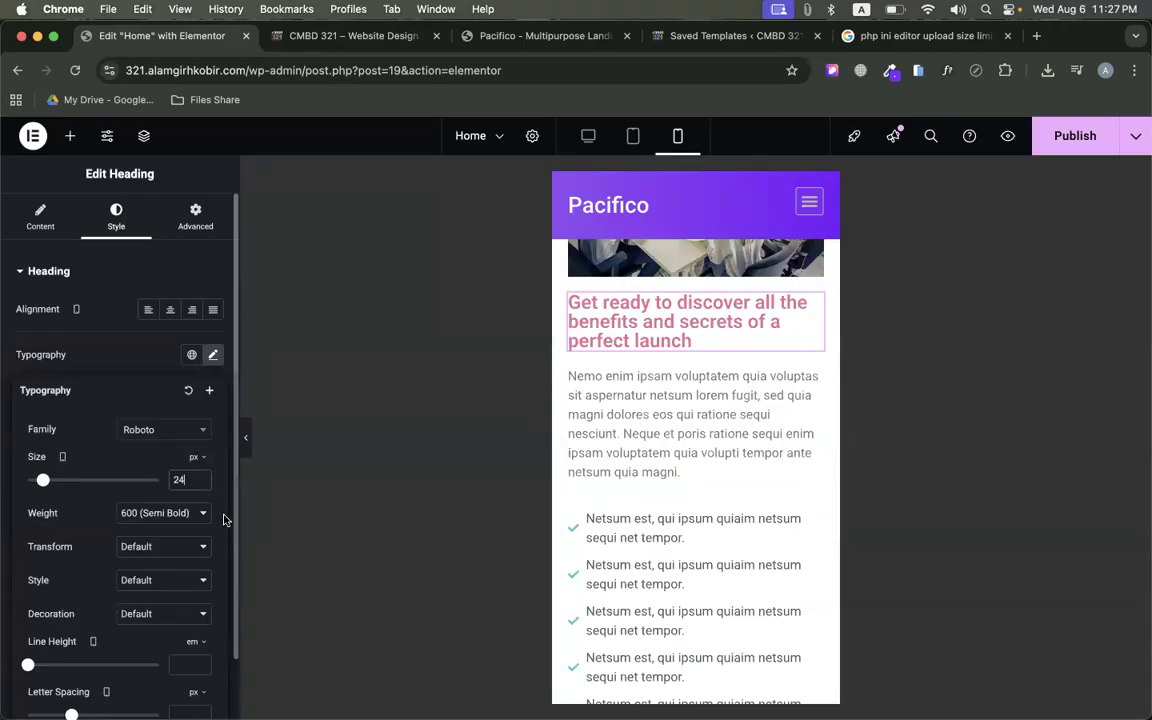
left_click(192, 641)
type("30")
Look through the checklist and slider sections in the mobile view, publish the page changes, and return to the hero section
scroll(743, 375, "down", 4)
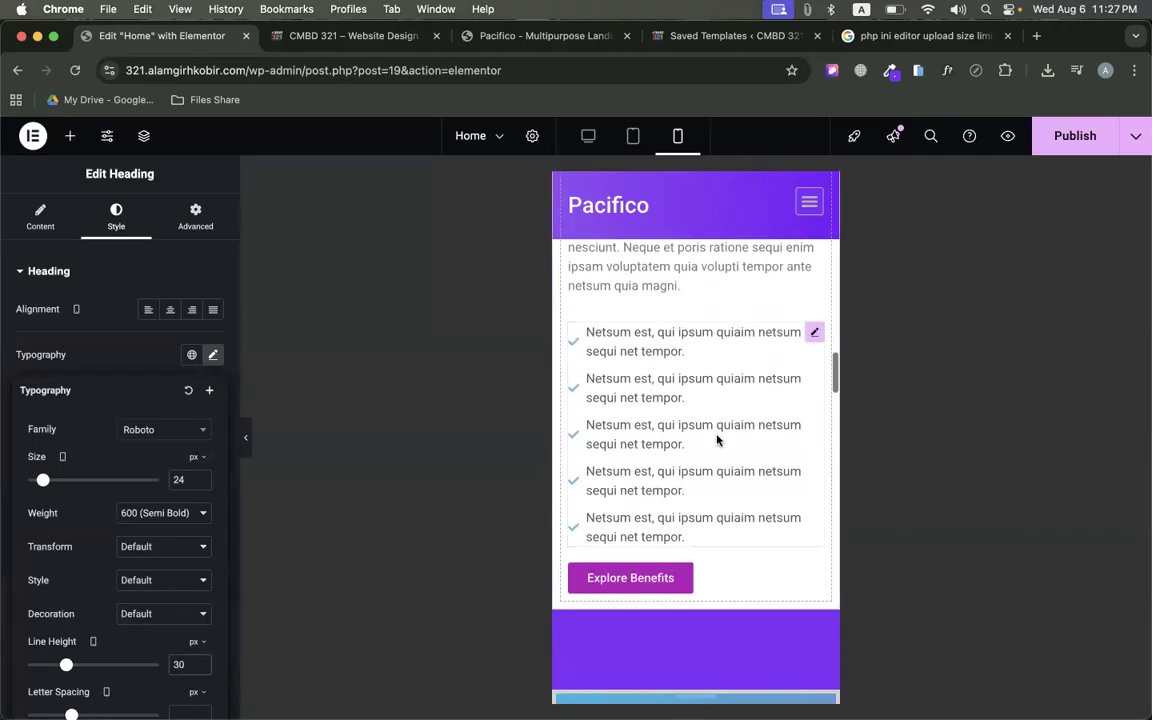
scroll(716, 440, "down", 2)
scroll(648, 488, "down", 4)
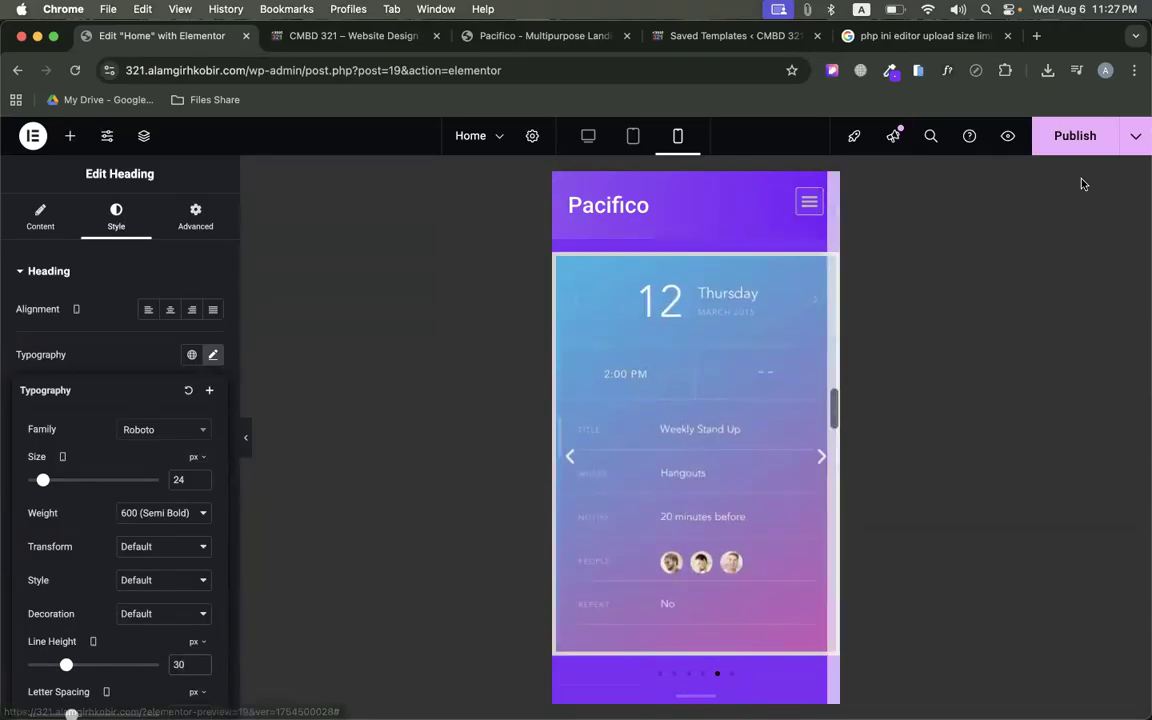
left_click(1075, 136)
scroll(708, 368, "down", 10)
scroll(706, 368, "up", 15)
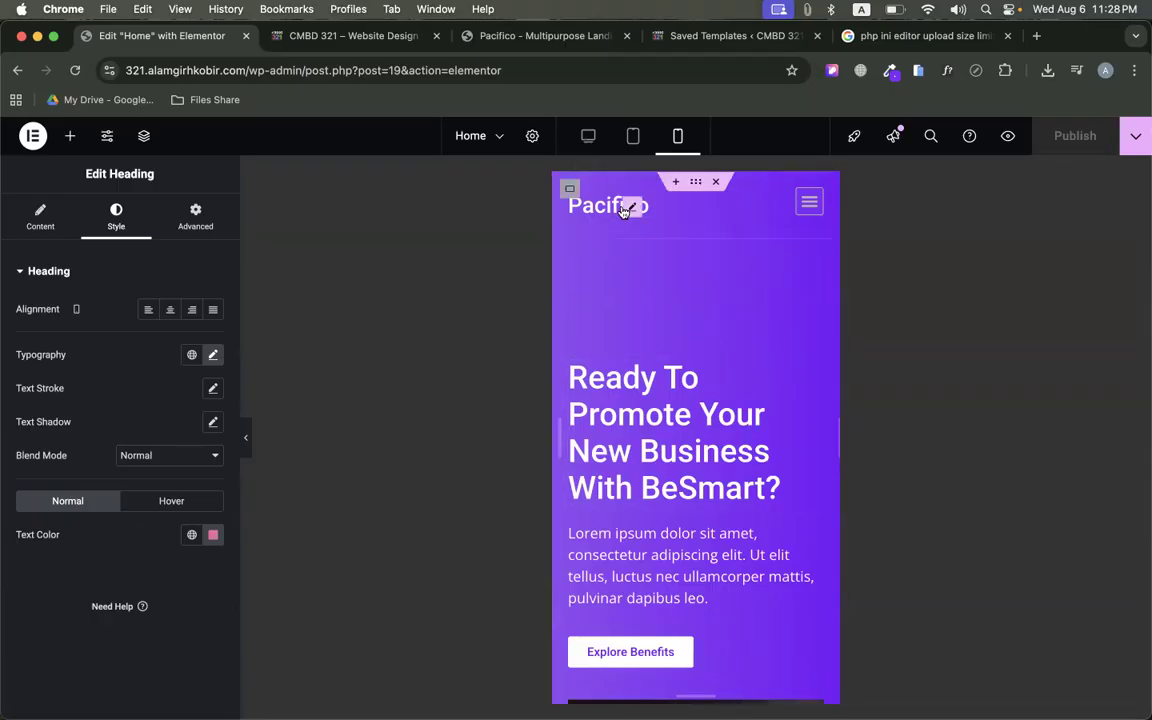
In the desktop view, retitle the "Get ready to discover all the benefits" heading as "Download for Desktop", correcting the spelling of the first word
left_click(588, 135)
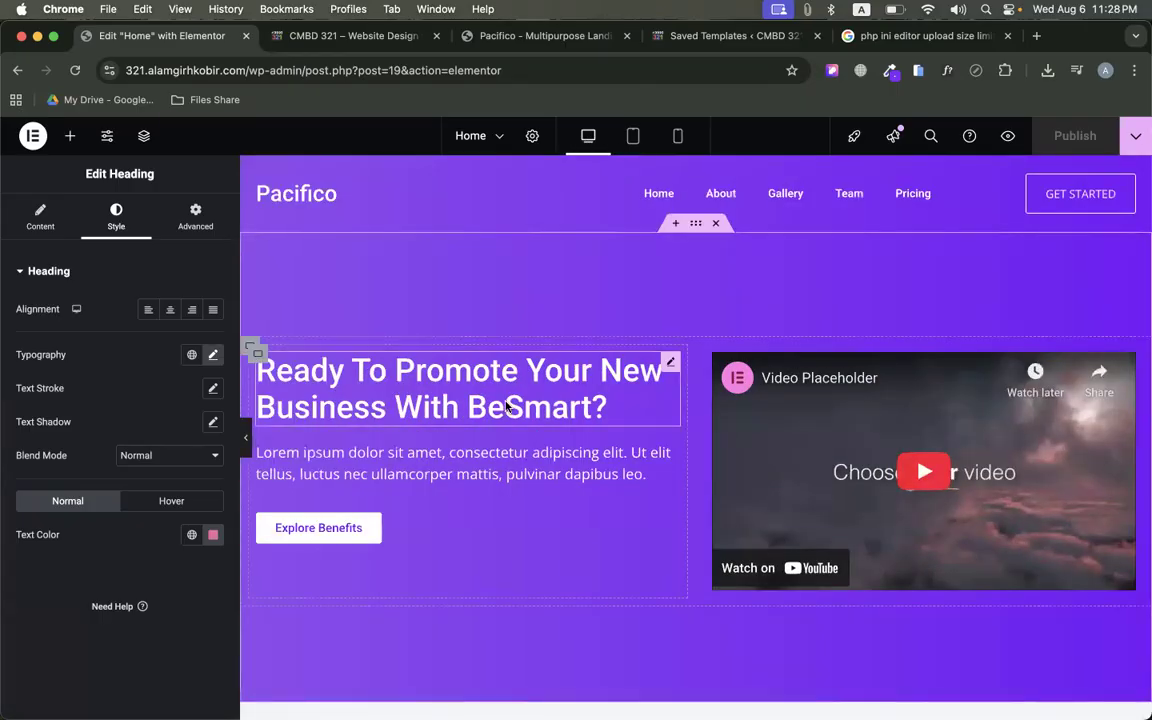
scroll(630, 419, "down", 15)
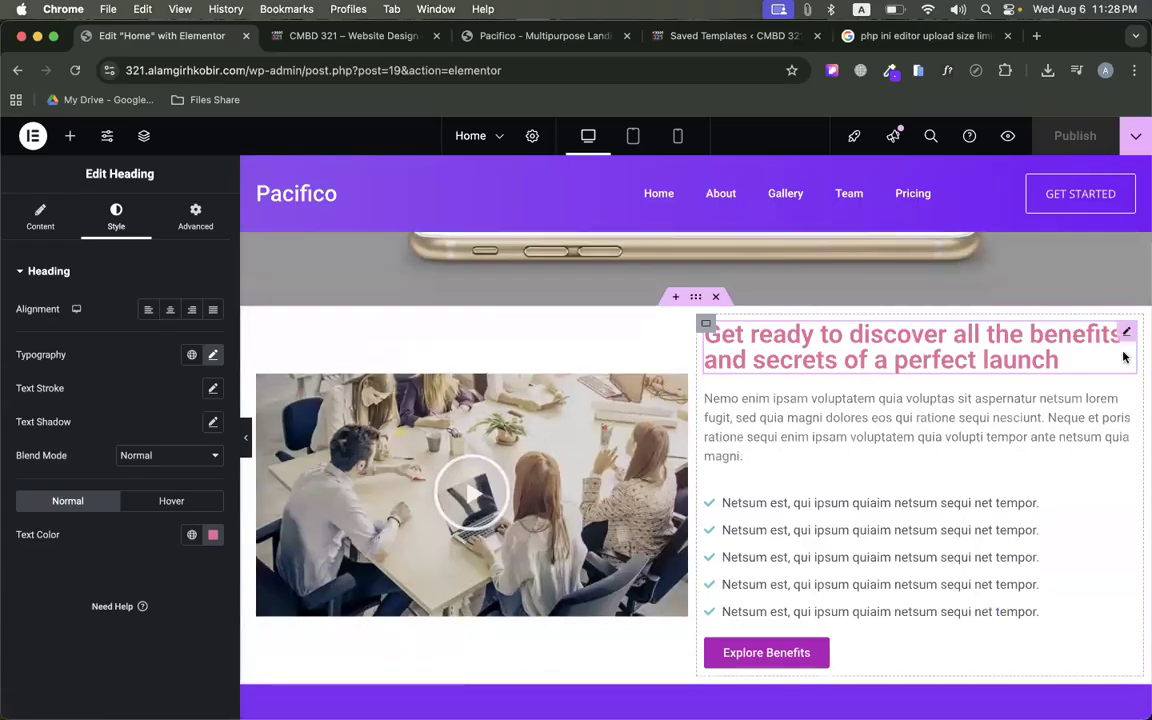
left_click(25, 207)
left_click(93, 337)
key("super+a")
type("Donw")
type("load for")
type(" Desktop")
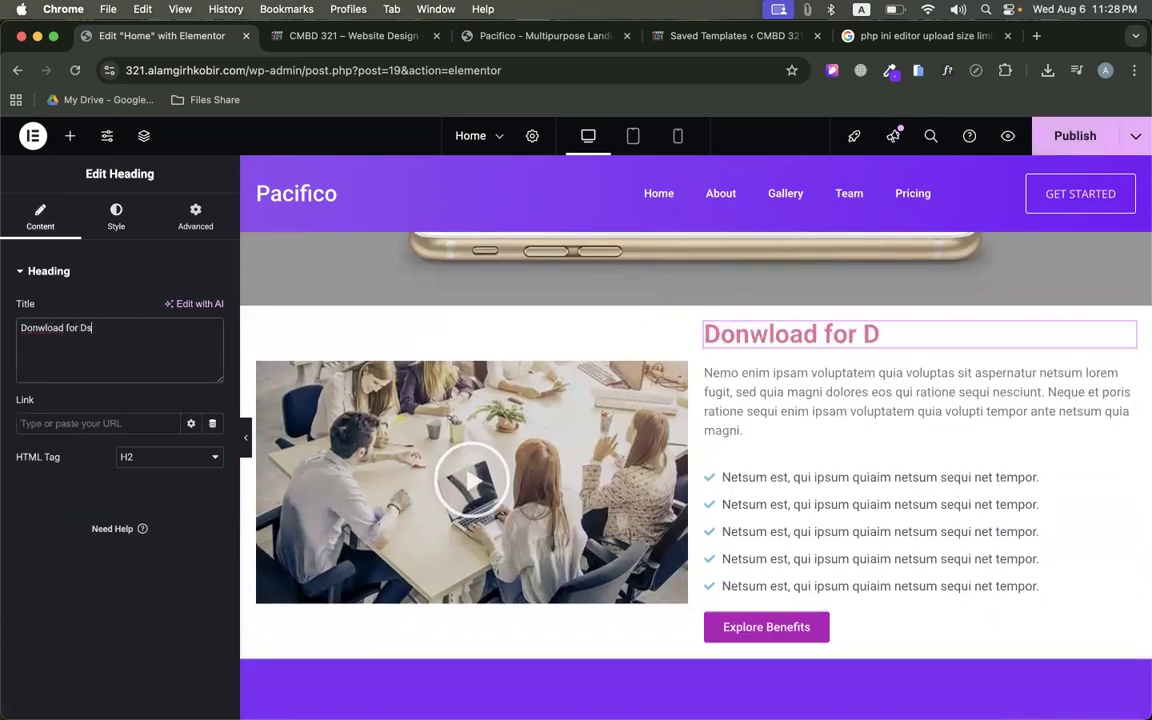
key("super+a")
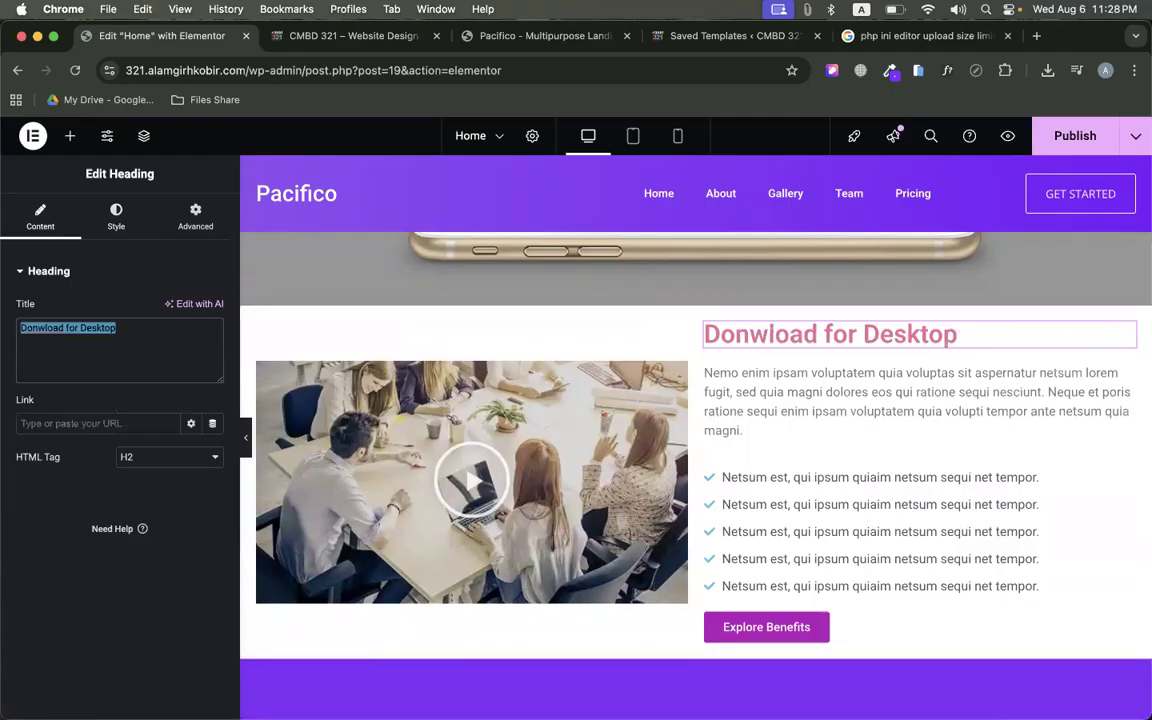
left_click(40, 328)
right_click(40, 328)
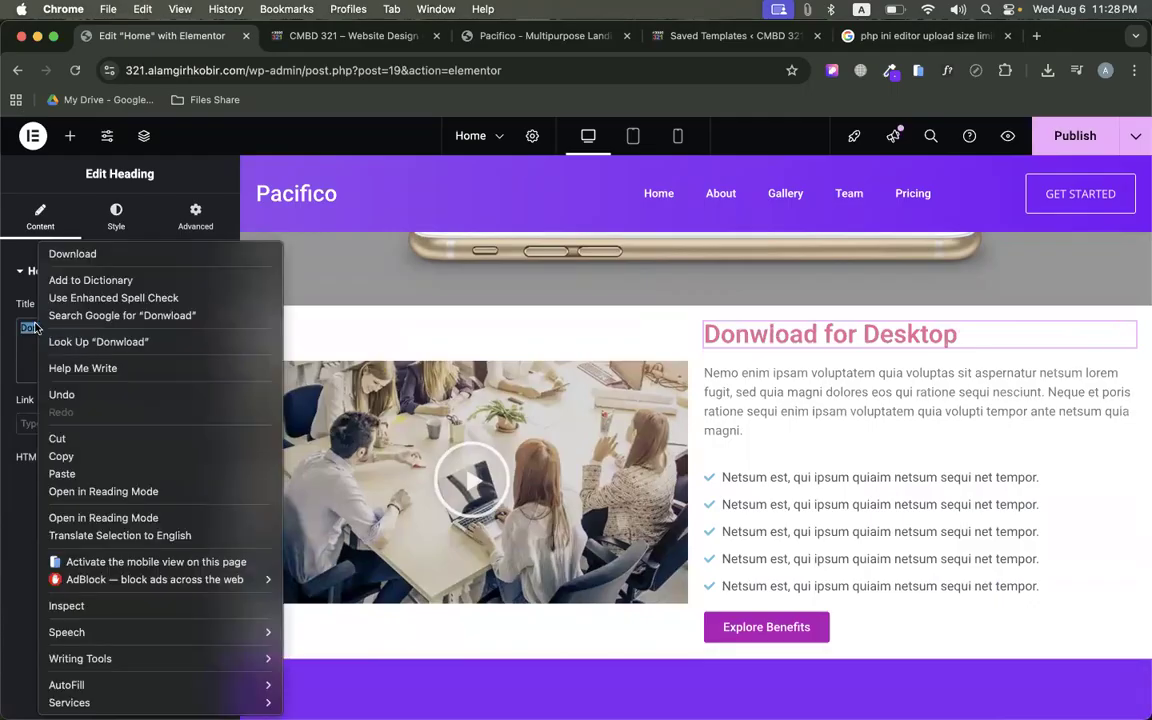
left_click(72, 255)
key("super+a")
left_click(160, 363)
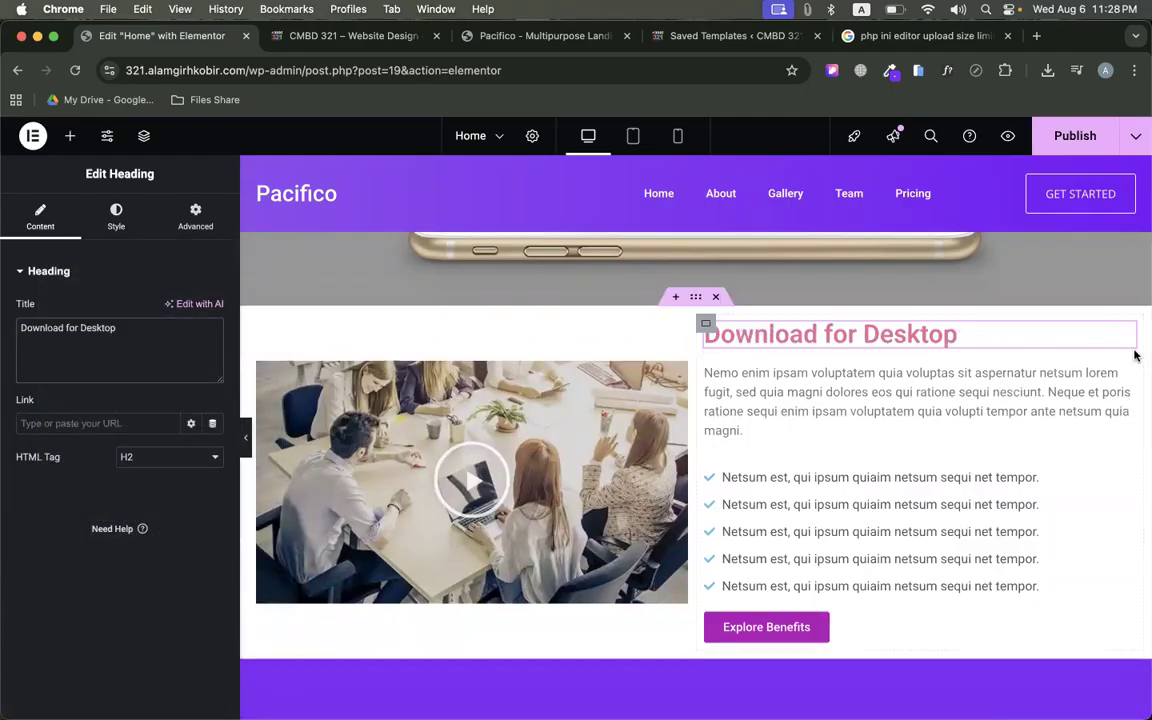
Duplicate the "Download for Desktop" heading twice so three copies stack above the paragraph
right_click(867, 336)
left_click(900, 384)
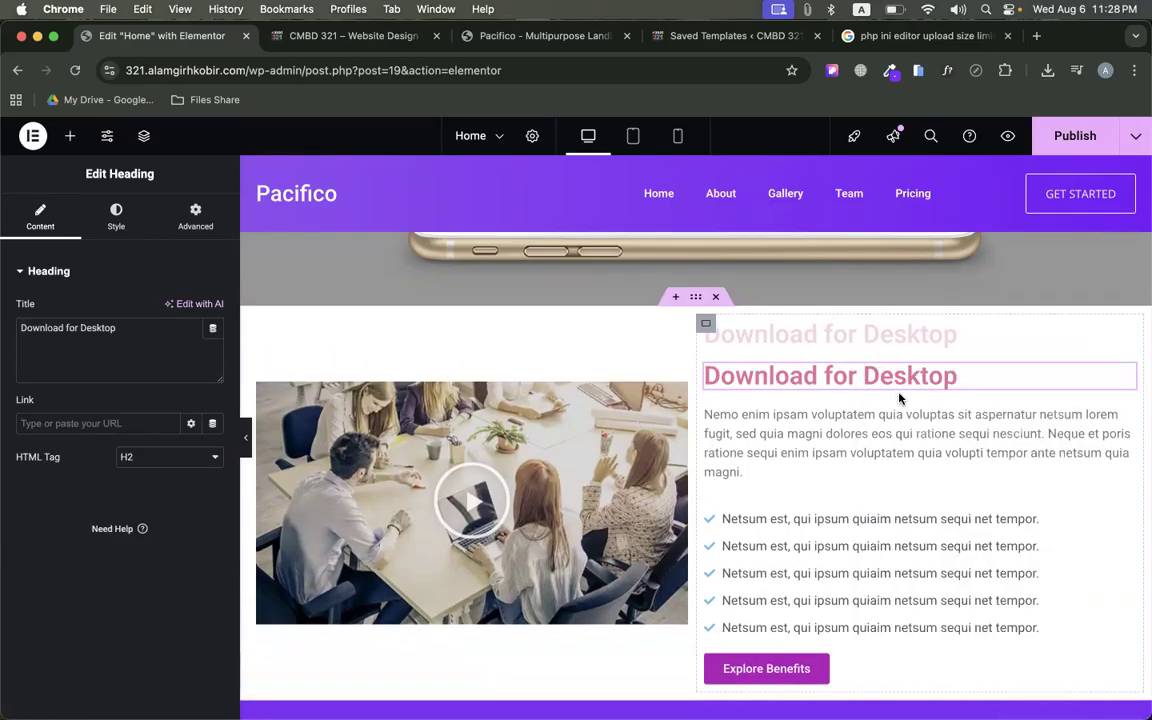
key("super+f")
type("h1")
right_click(867, 377)
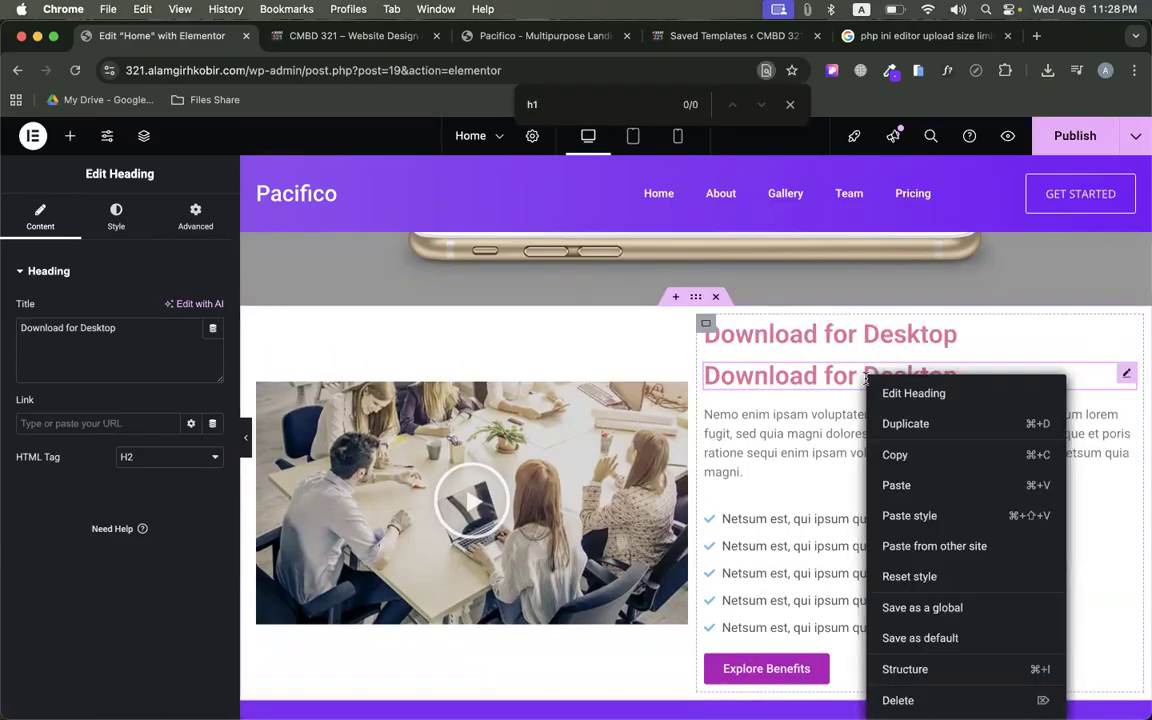
left_click(896, 421)
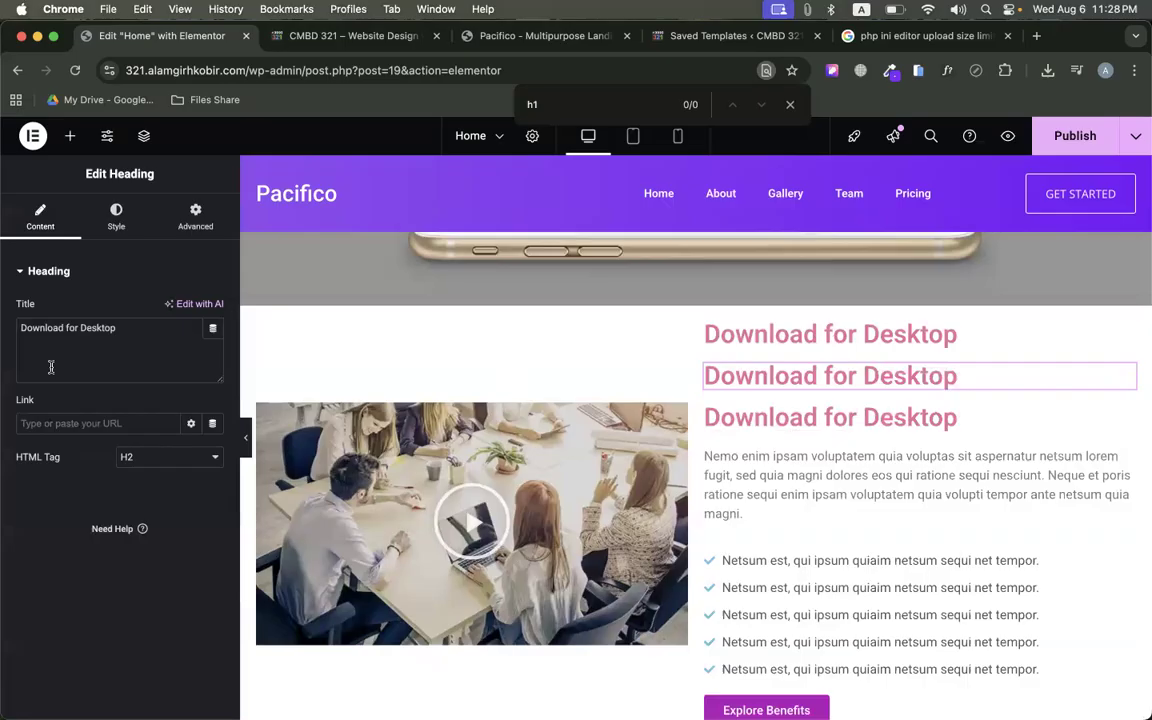
Retitle the second heading "Download for Tablet" and the third "Download for Mobile", and close the browser's find bar
double_click(89, 331)
type("Tablet")
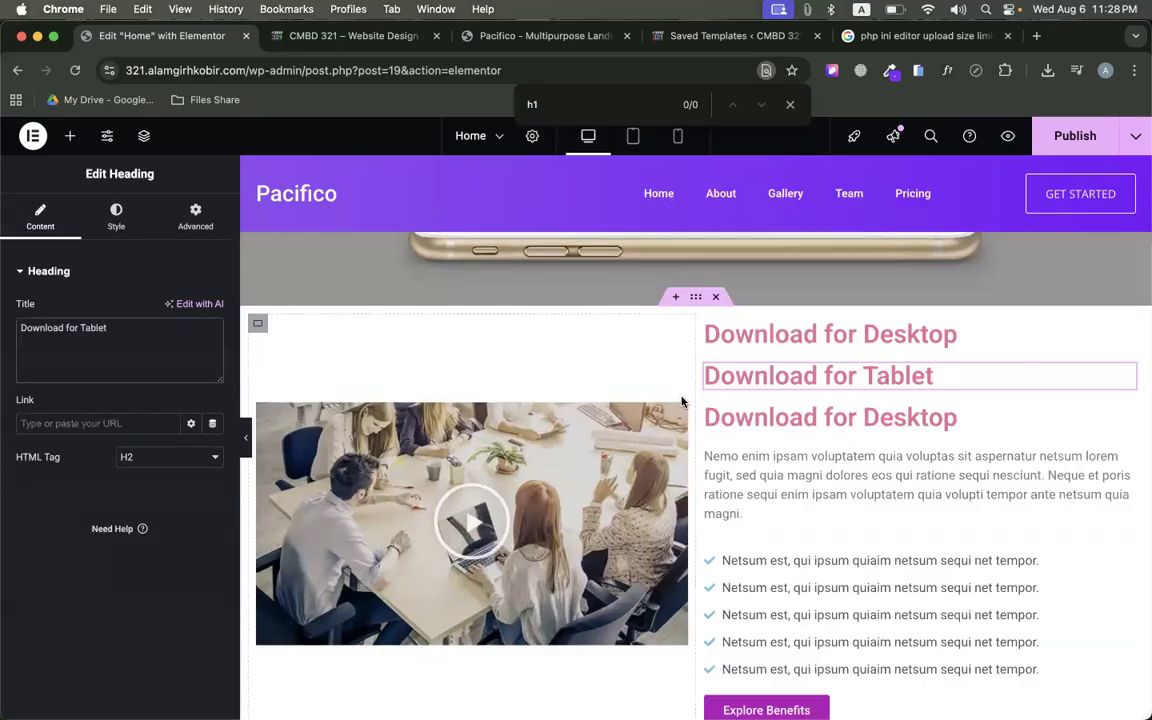
left_click(793, 418)
double_click(101, 330)
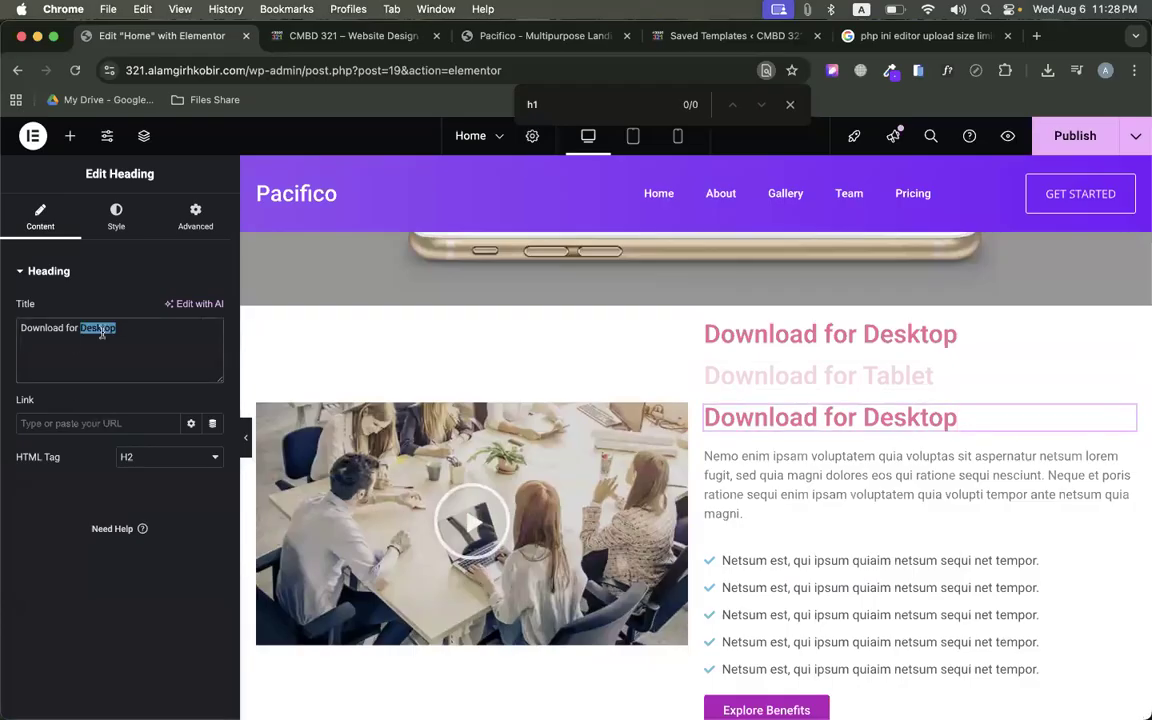
type("Mobile")
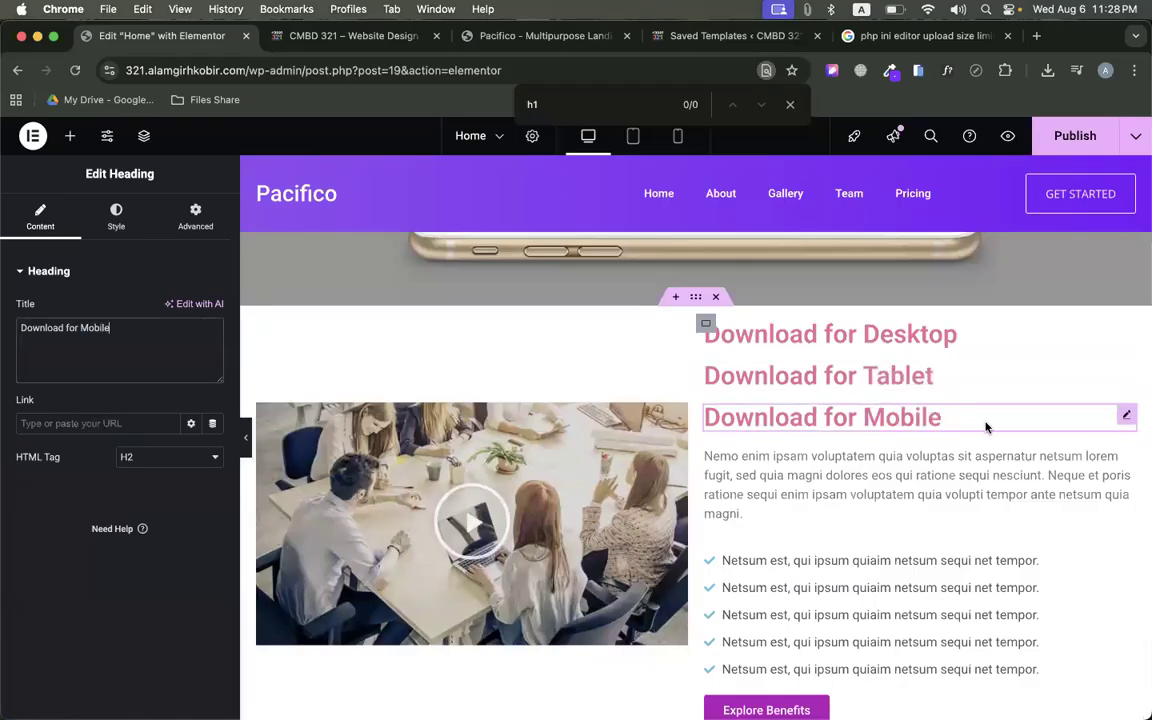
left_click(790, 104)
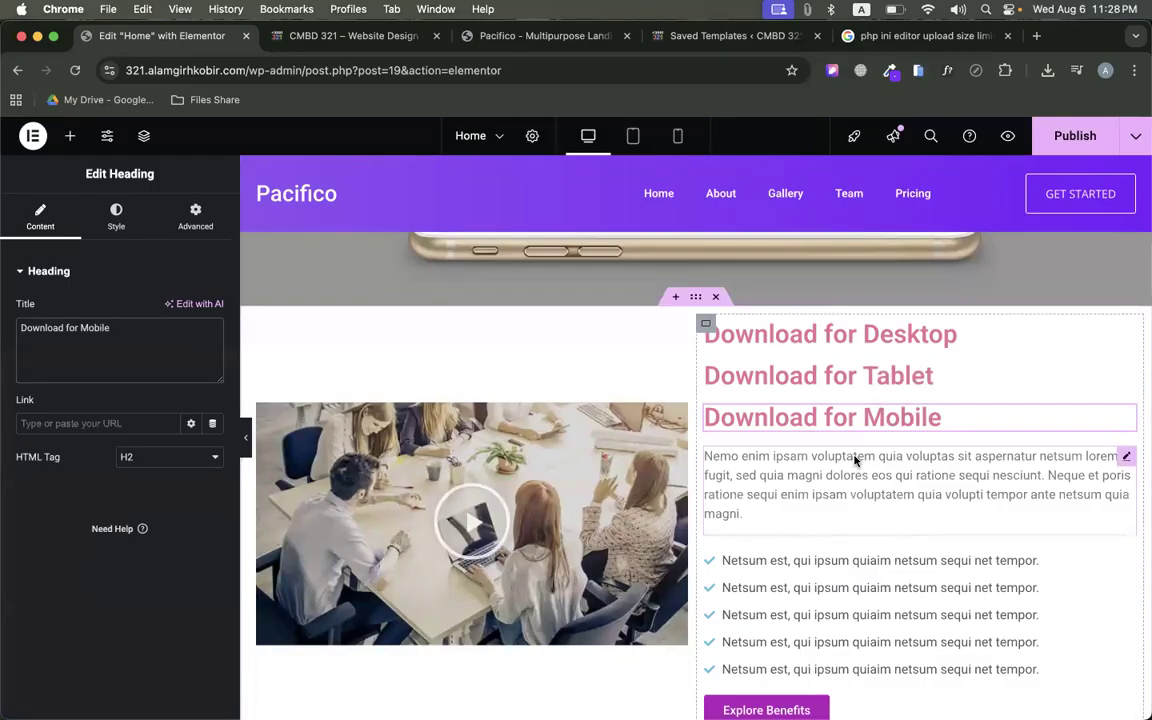
scroll(872, 555, "down", 2)
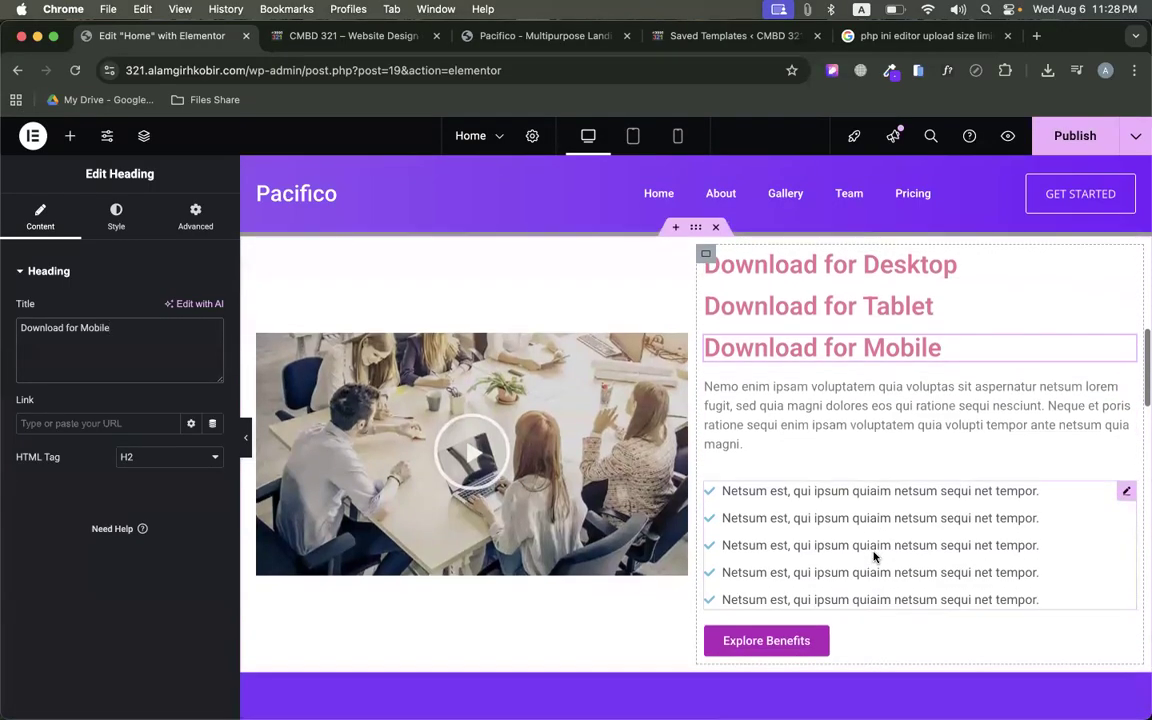
scroll(876, 530, "up", 3)
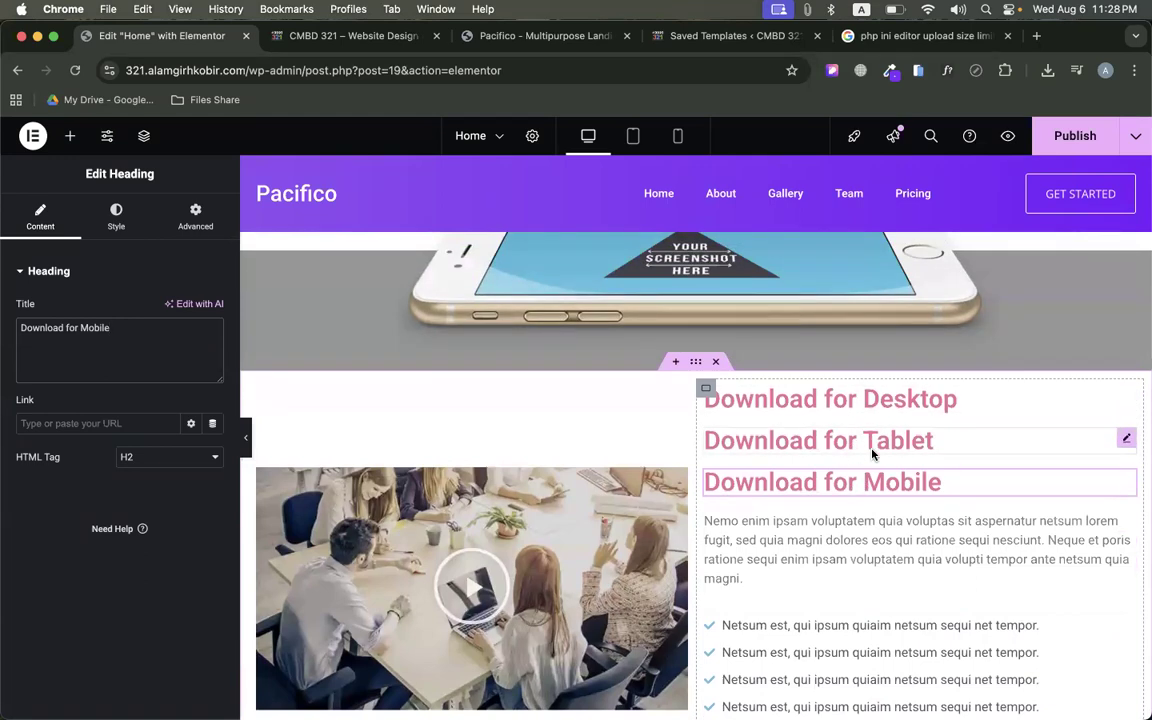
Delete the "Download for Tablet" and "Download for Mobile" headings from the video section
right_click(1127, 447)
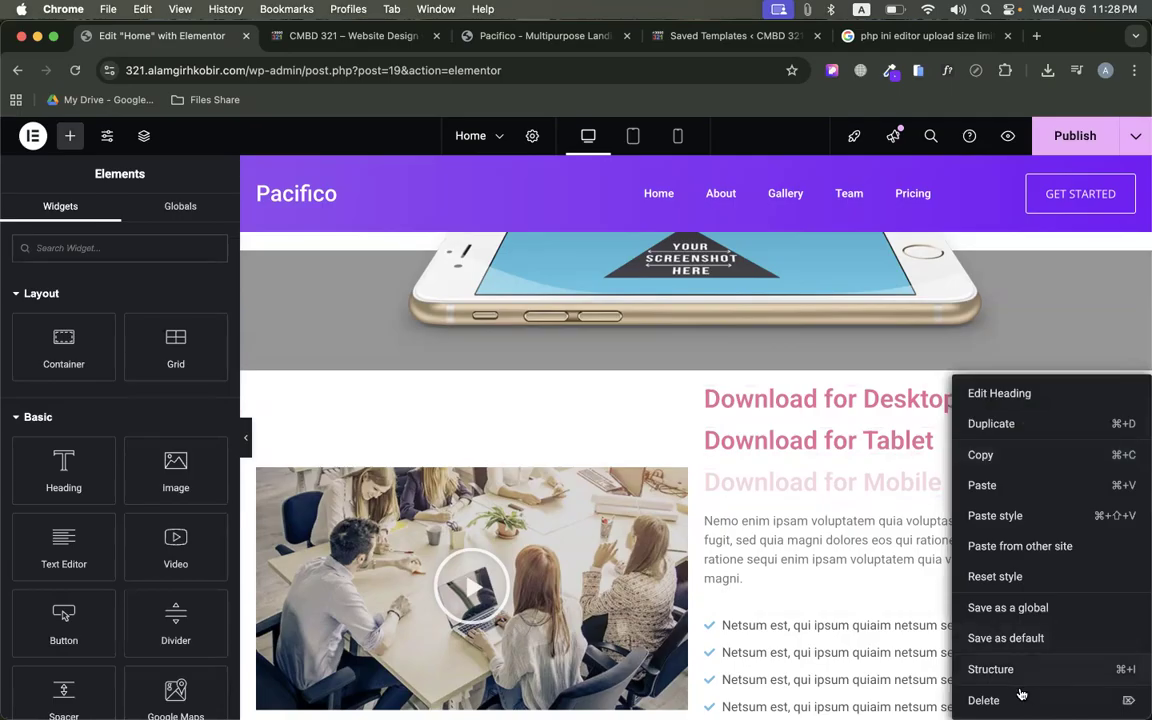
left_click(985, 699)
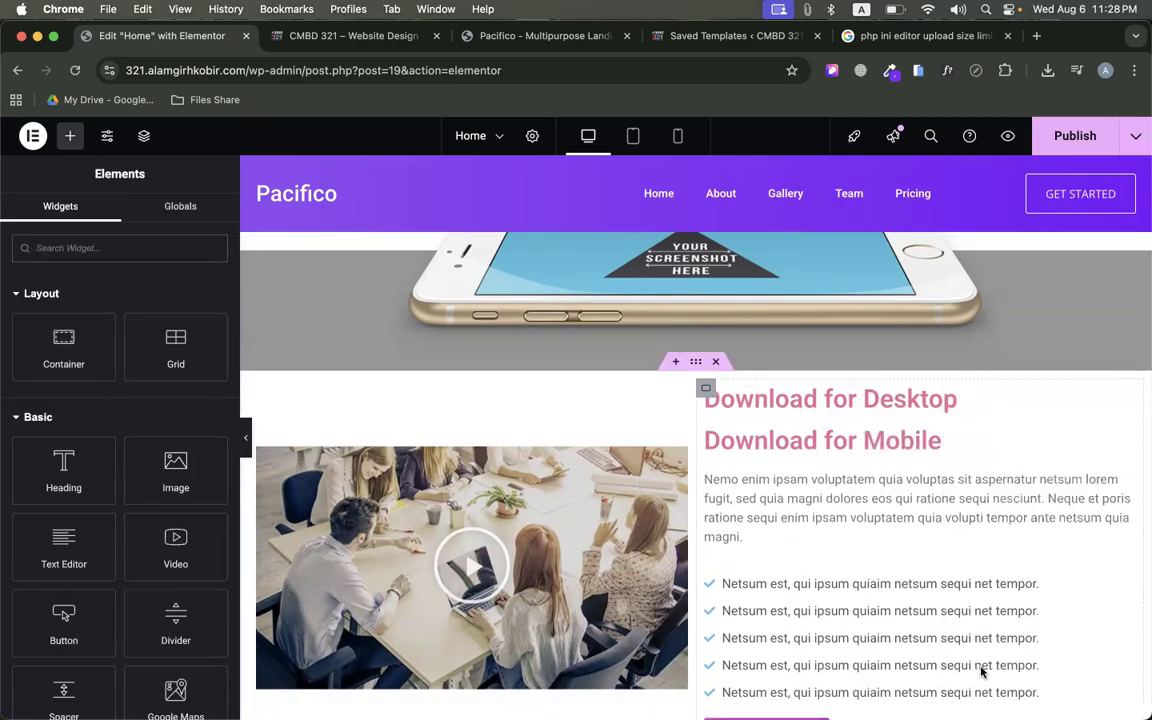
right_click(1122, 447)
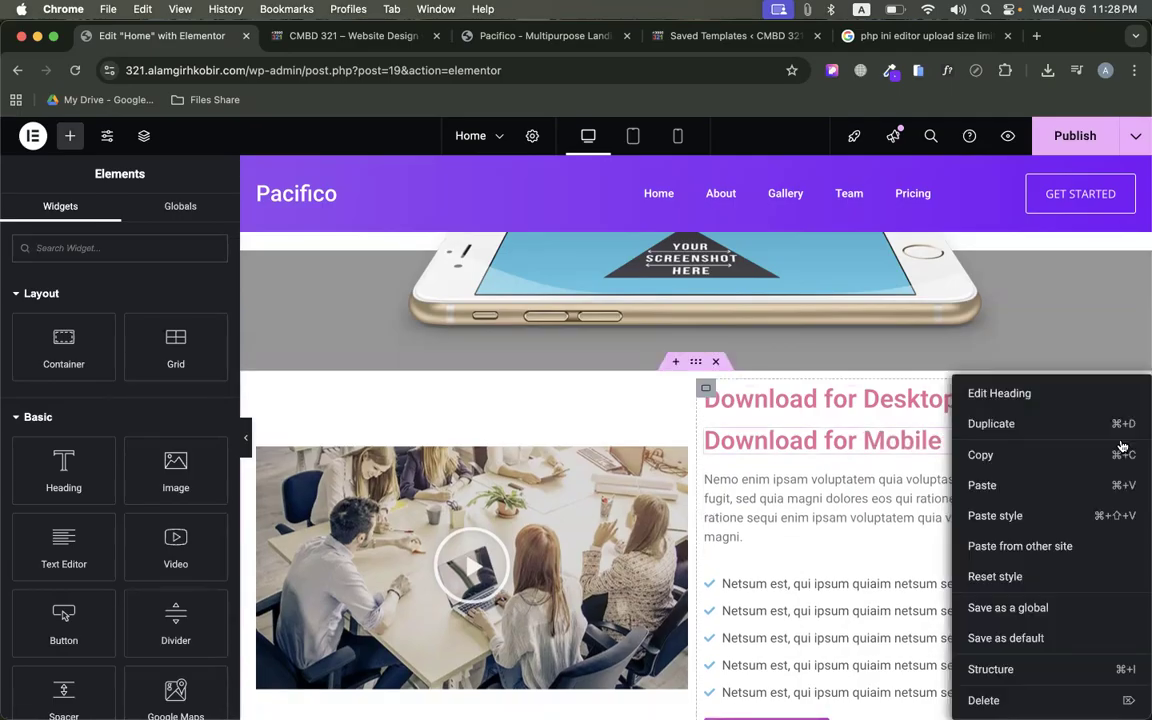
left_click(984, 699)
In the tablet view, change the heading's title to "Download for Tablet"
left_click(634, 136)
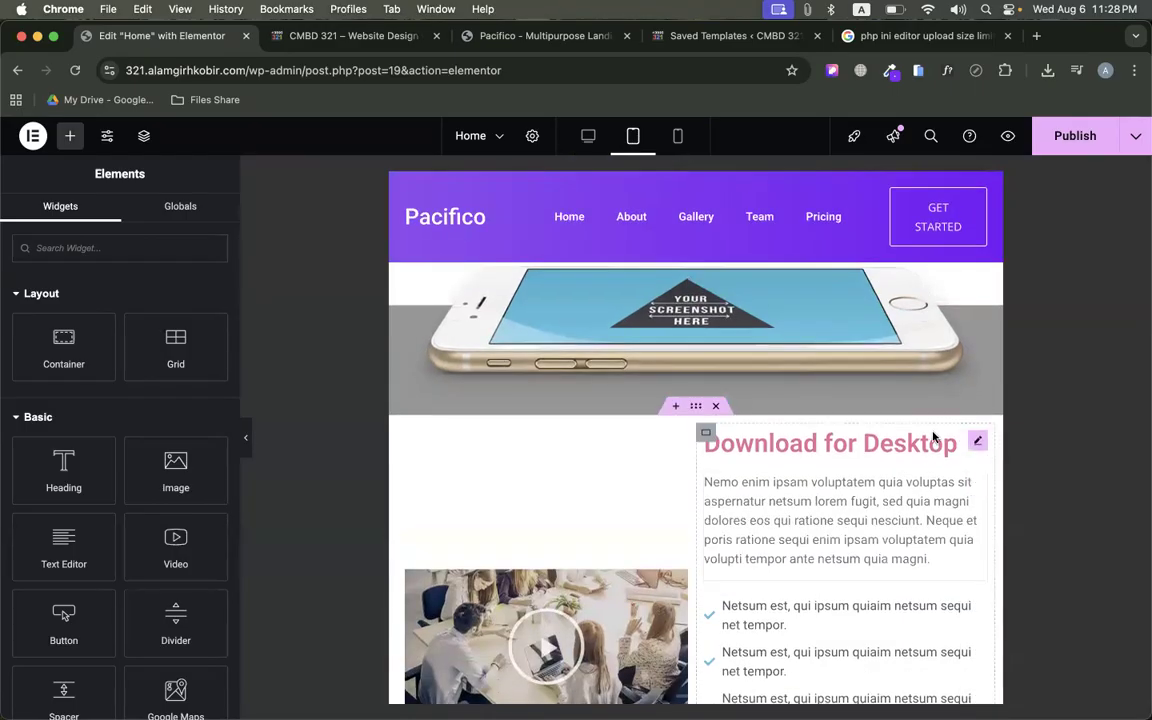
left_click(830, 443)
double_click(108, 330)
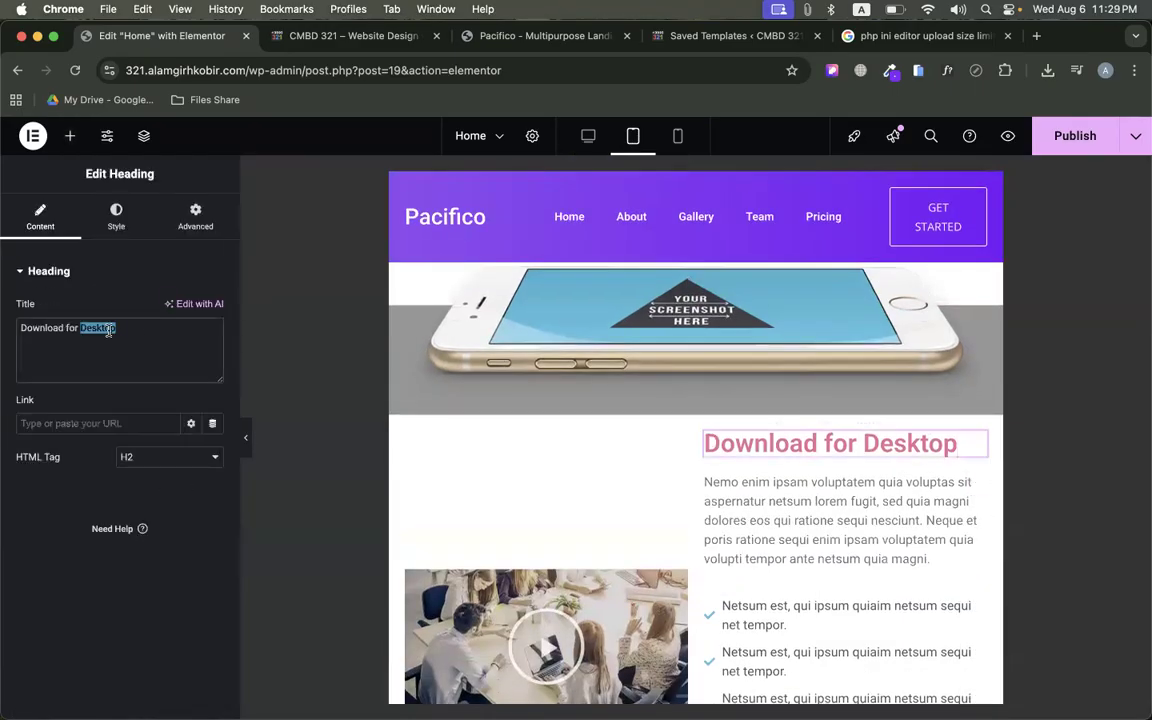
type("Tablet")
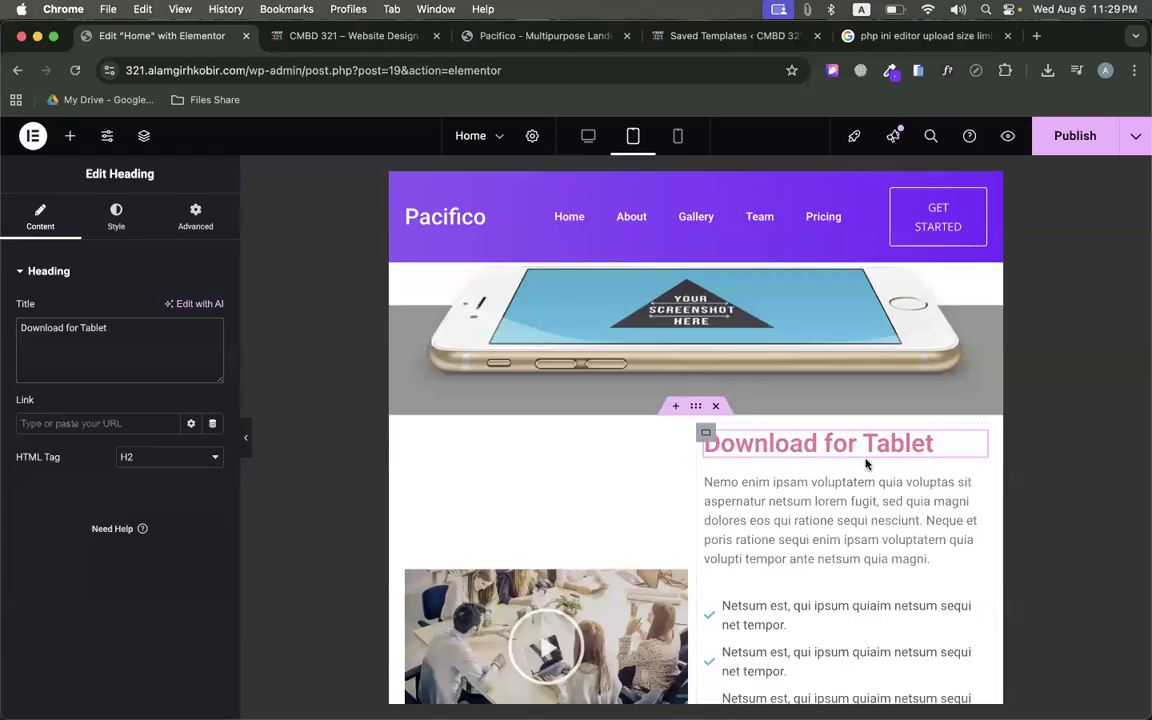
In the mobile view, change the heading's title to "Download for Mobile"
left_click(678, 138)
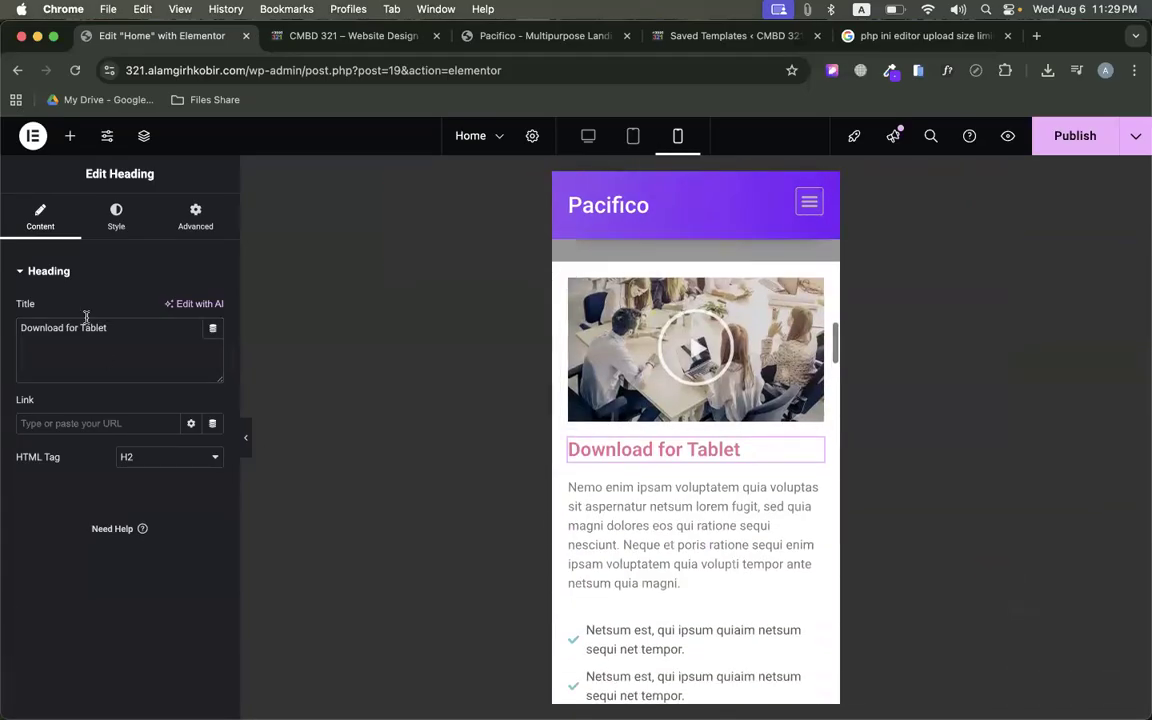
double_click(88, 327)
type("Mbn")
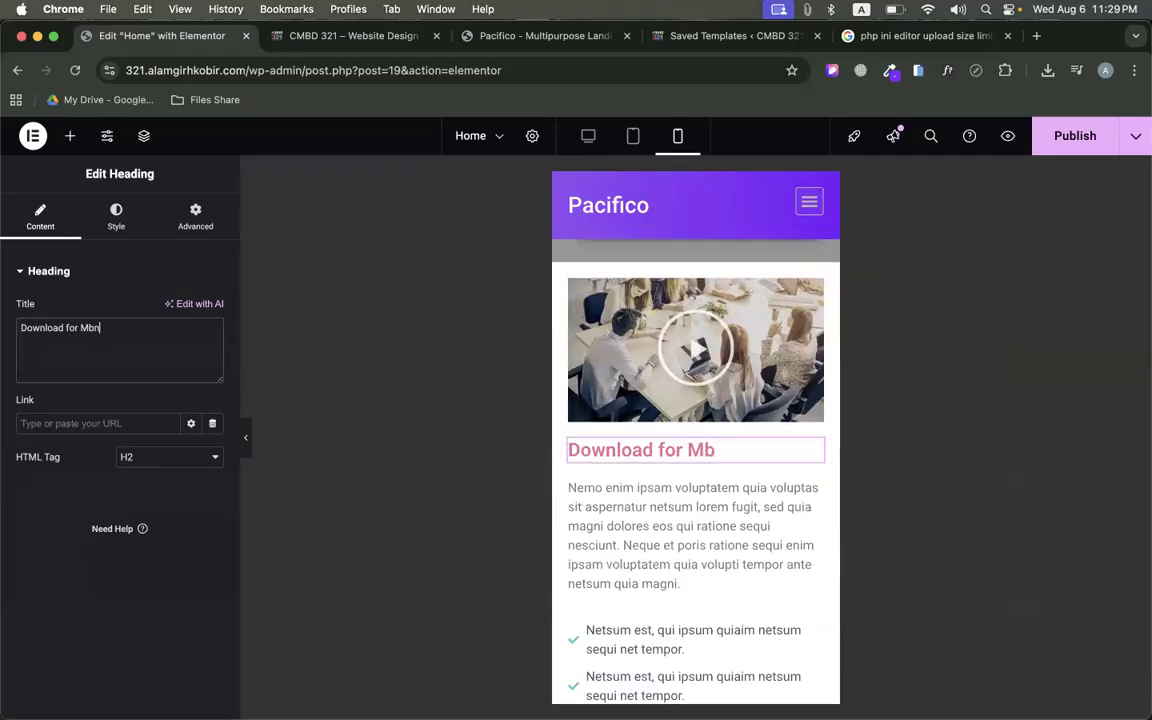
key("BackSpace")
key("BackSpace")
type("obile")
scroll(580, 524, "down", 2)
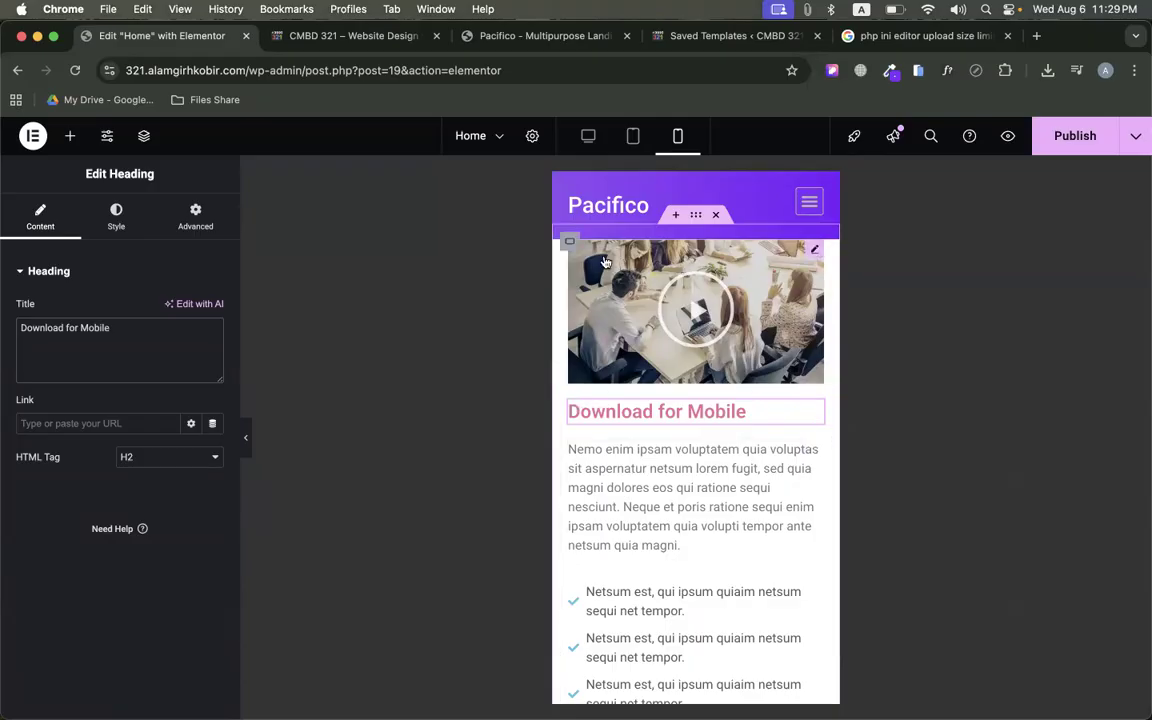
Compare the heading's title across the desktop, tablet and mobile views, ending in the desktop view
left_click(578, 135)
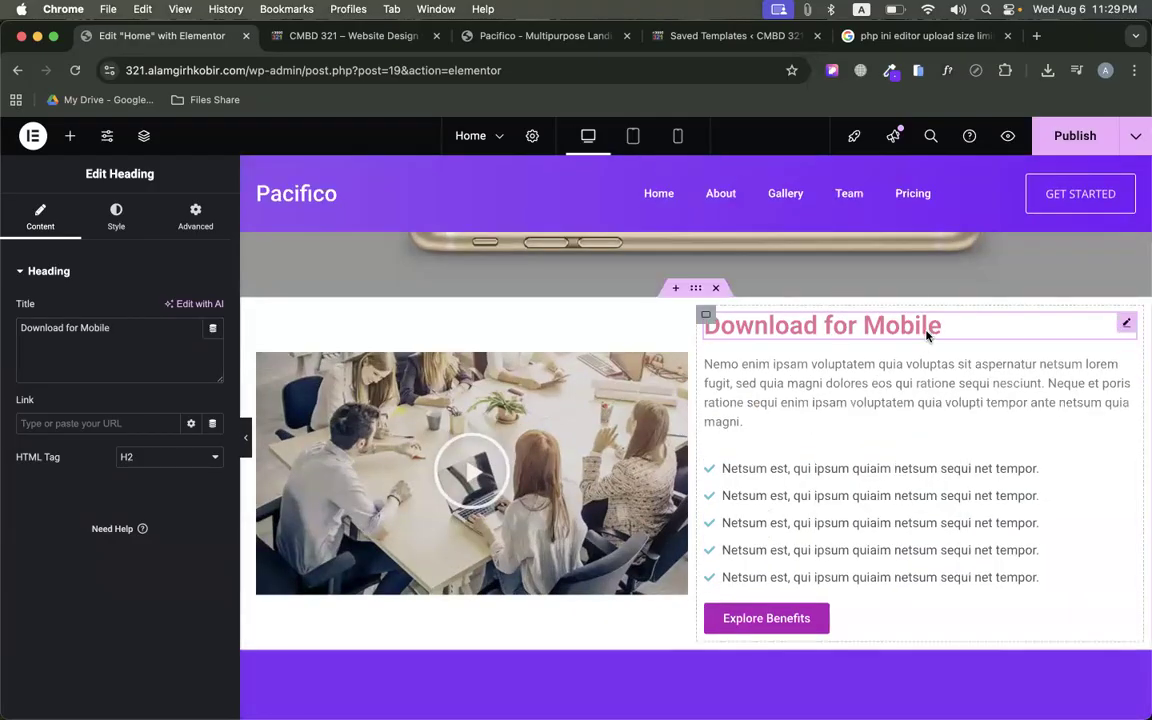
left_click(633, 137)
left_click(677, 137)
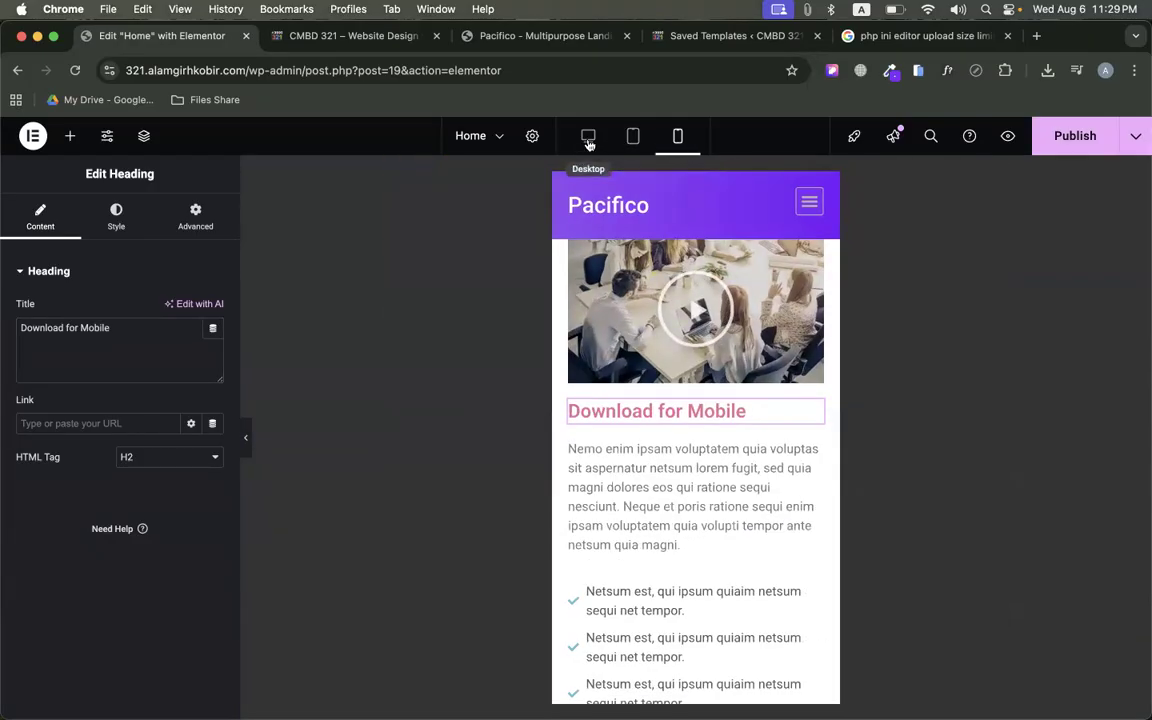
left_click(588, 140)
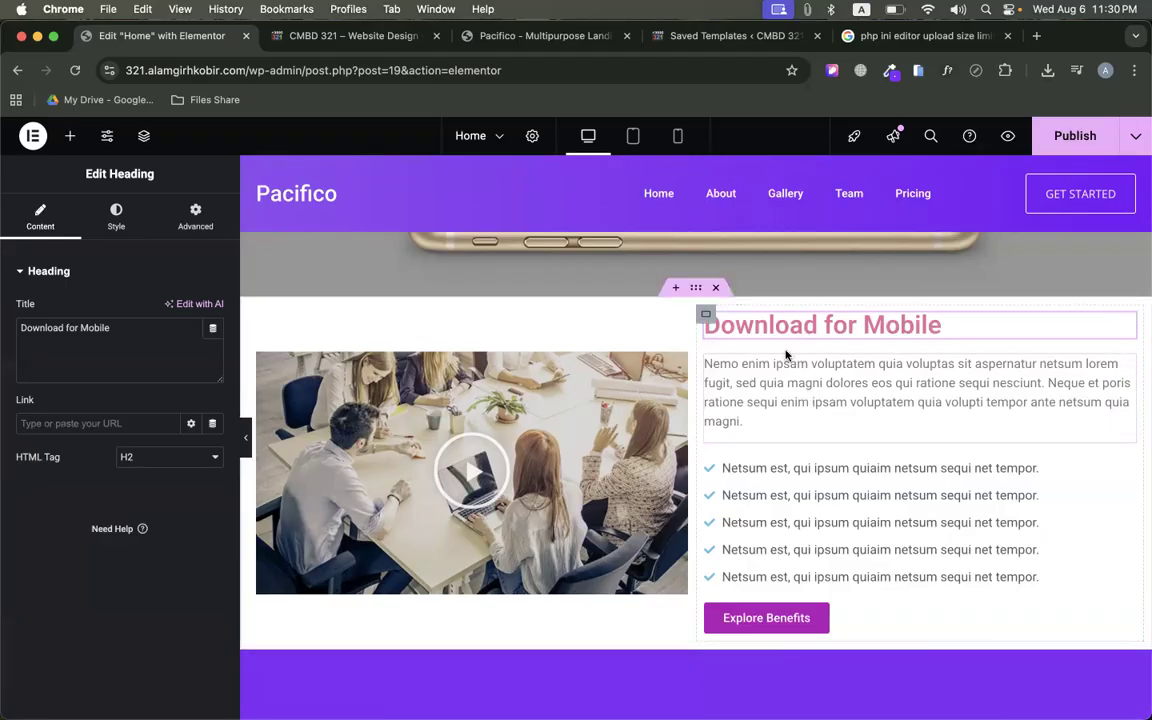
left_click(633, 137)
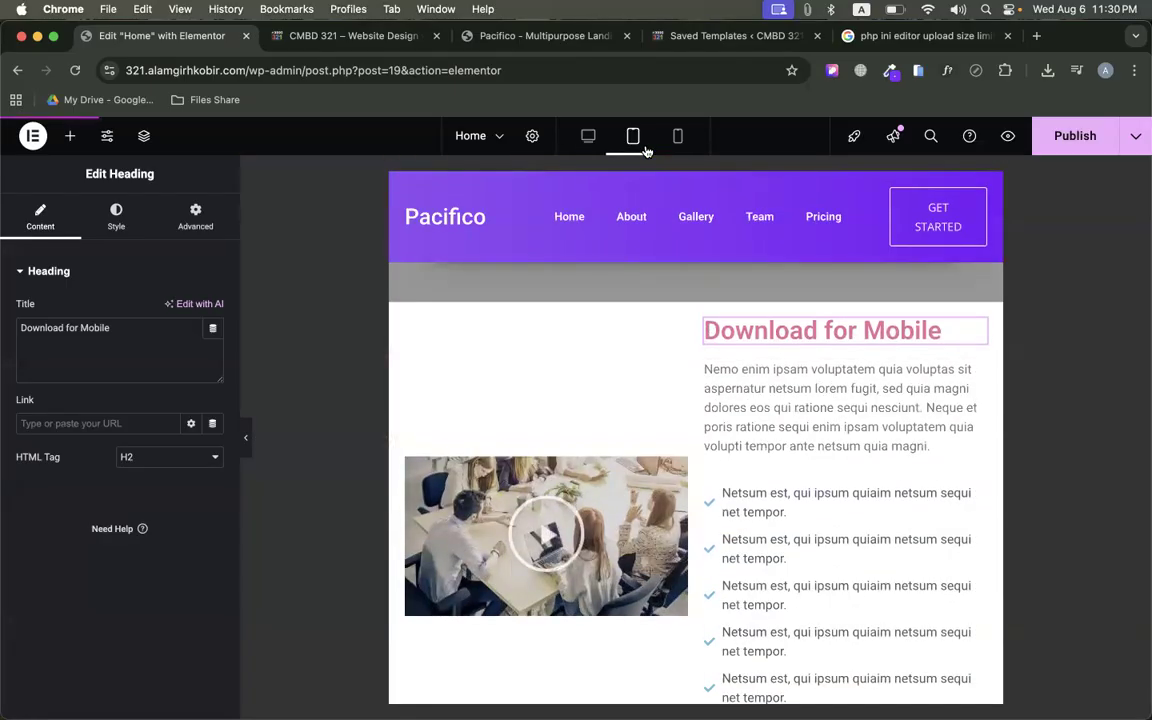
left_click(675, 145)
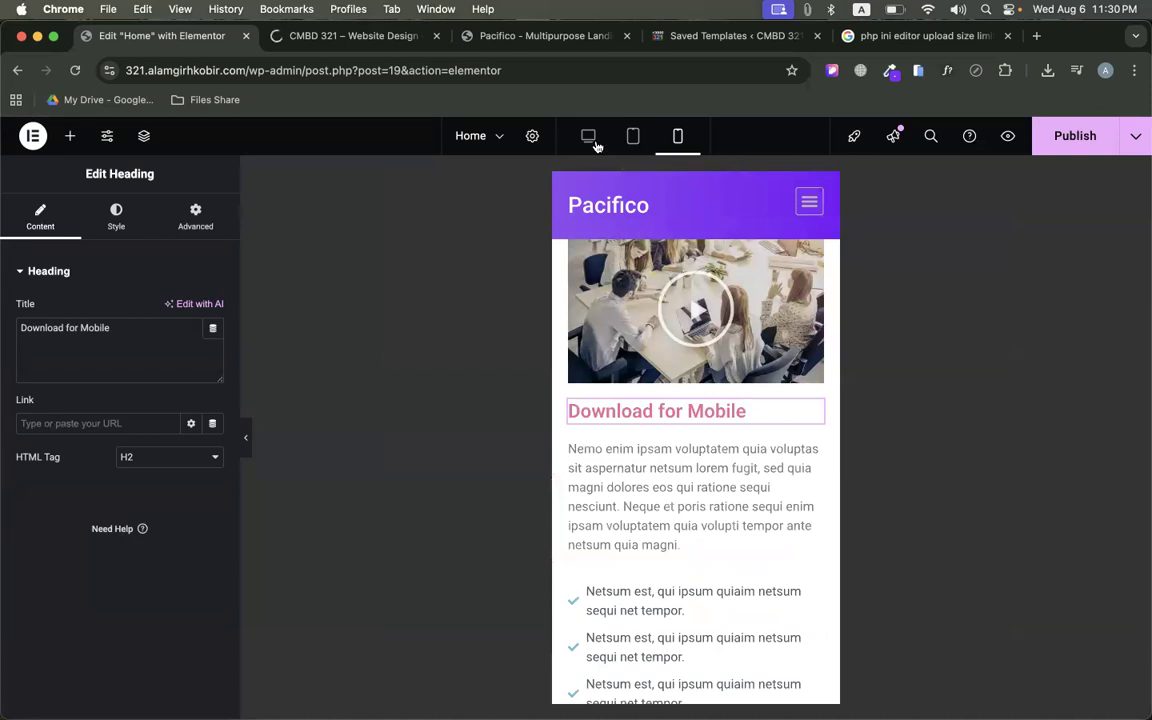
left_click(591, 142)
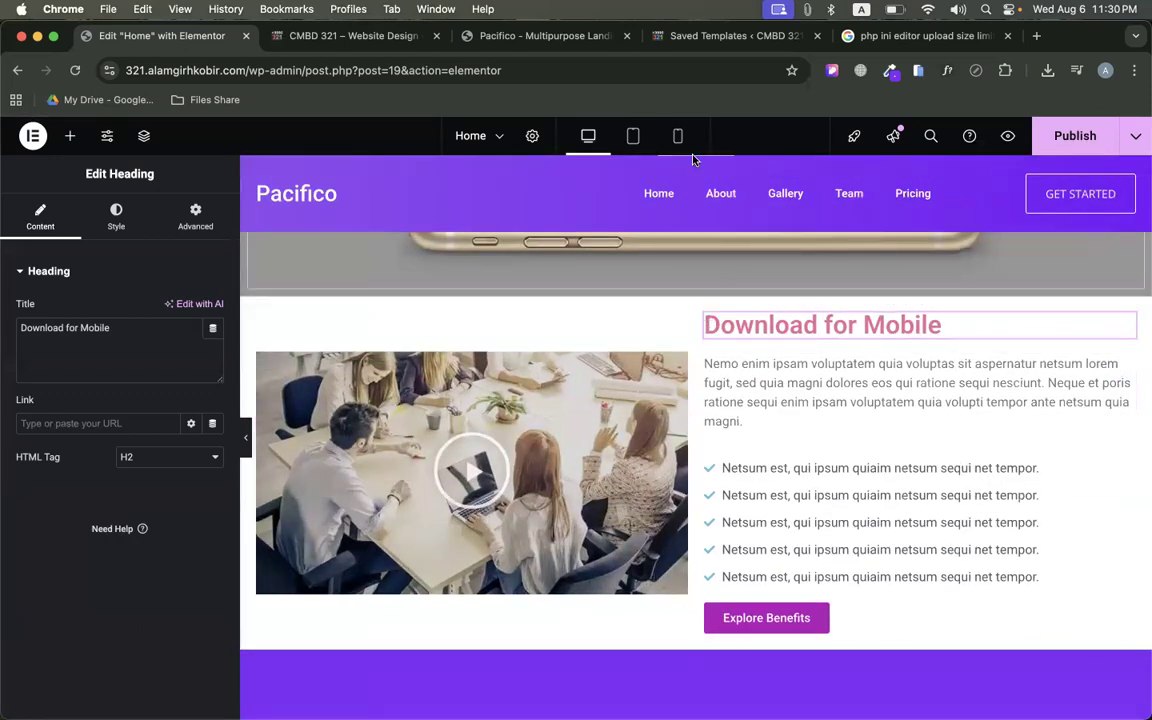
Duplicate the "Download for Mobile" heading twice in the desktop view
right_click(888, 334)
left_click(913, 375)
right_click(910, 368)
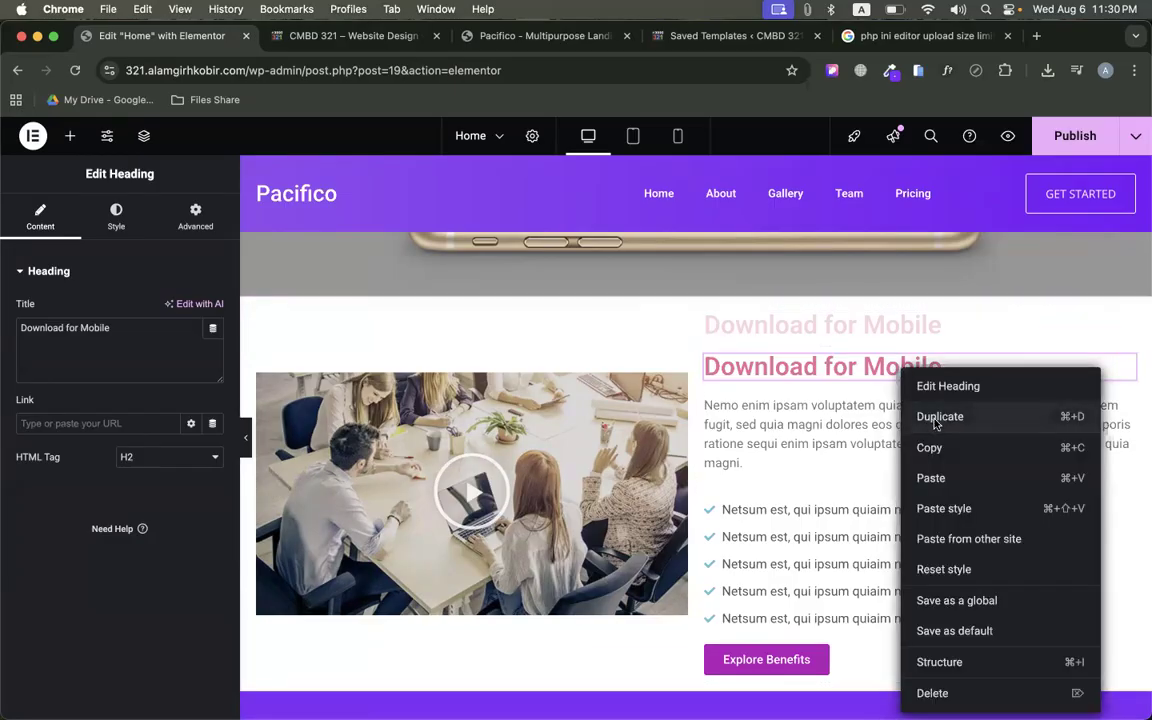
left_click(913, 417)
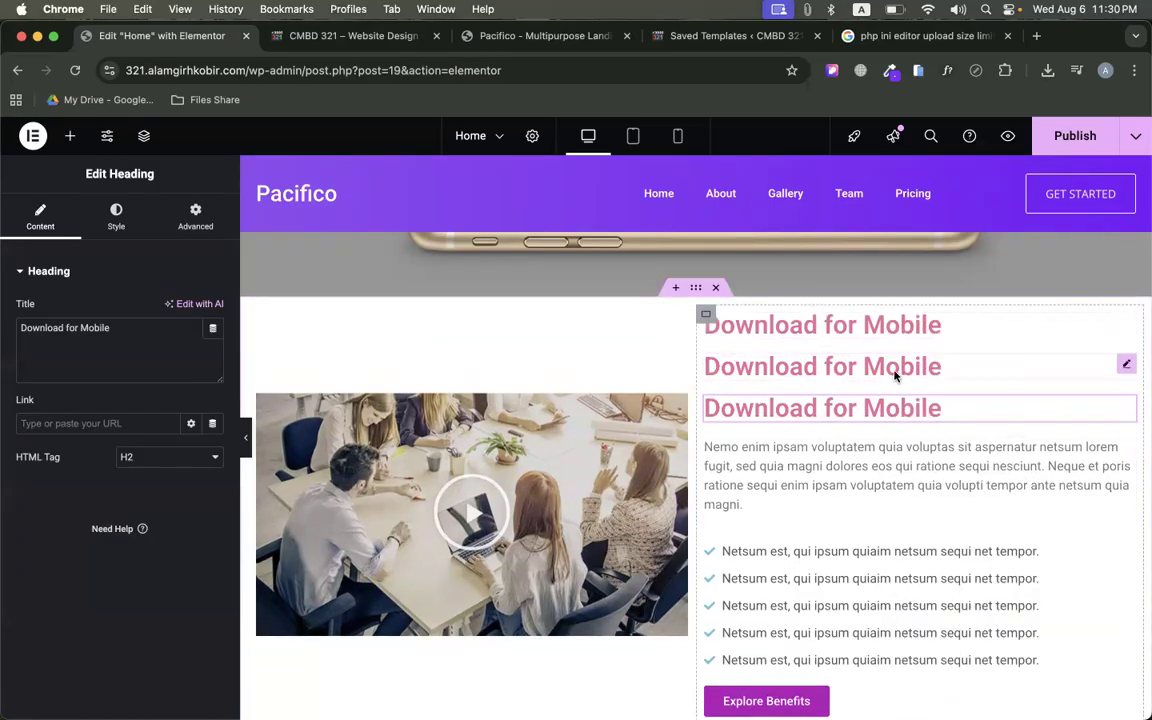
Retitle the first of the three stacked headings as "Download for Desktop"
left_click(930, 325)
double_click(104, 331)
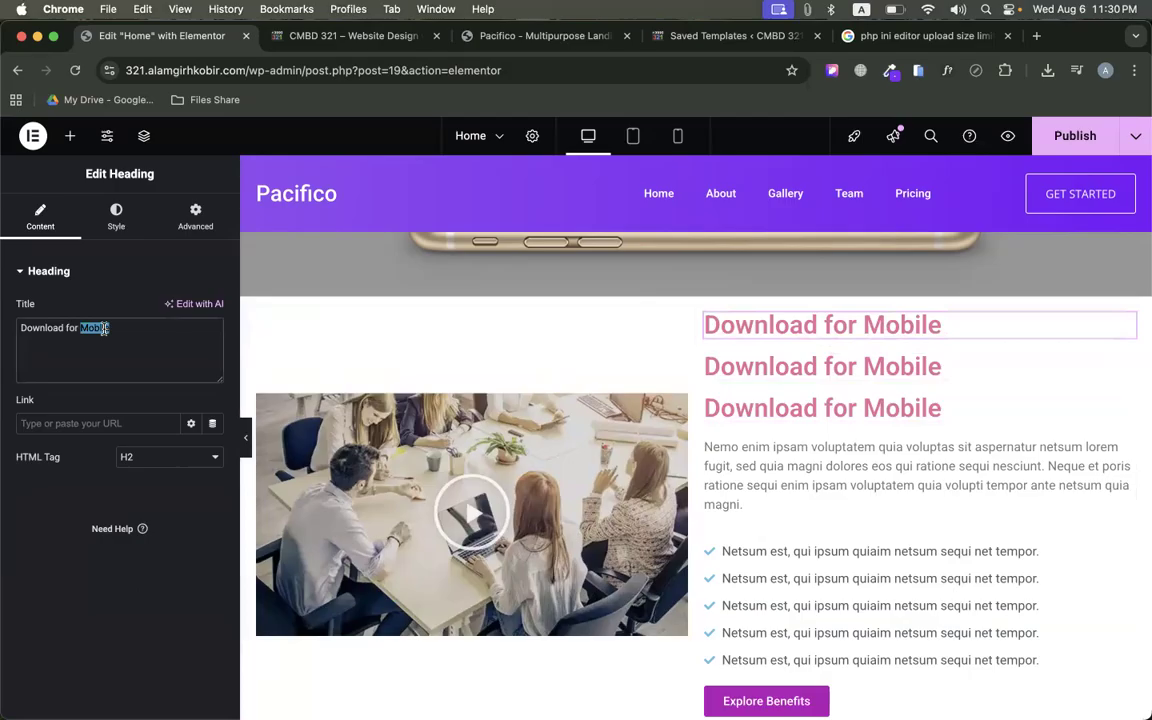
type("Desktop")
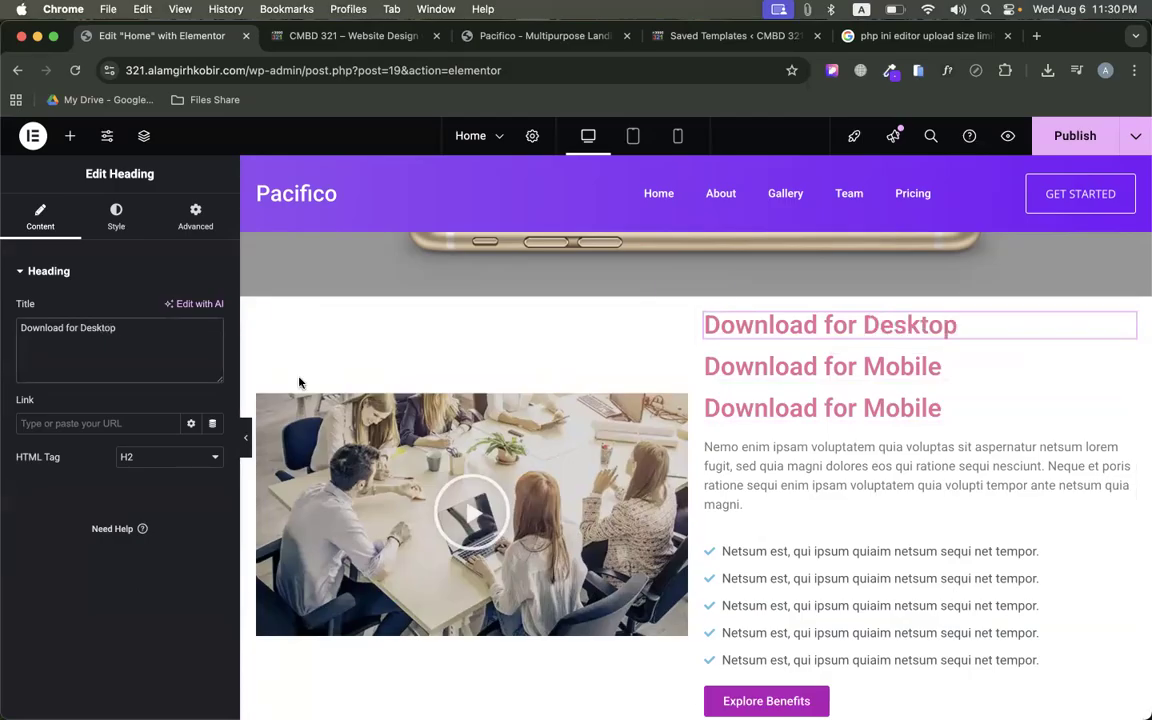
Retitle the middle stacked heading as "Download for Tablet" and change its text color to purple (#B26EE4)
left_click(818, 366)
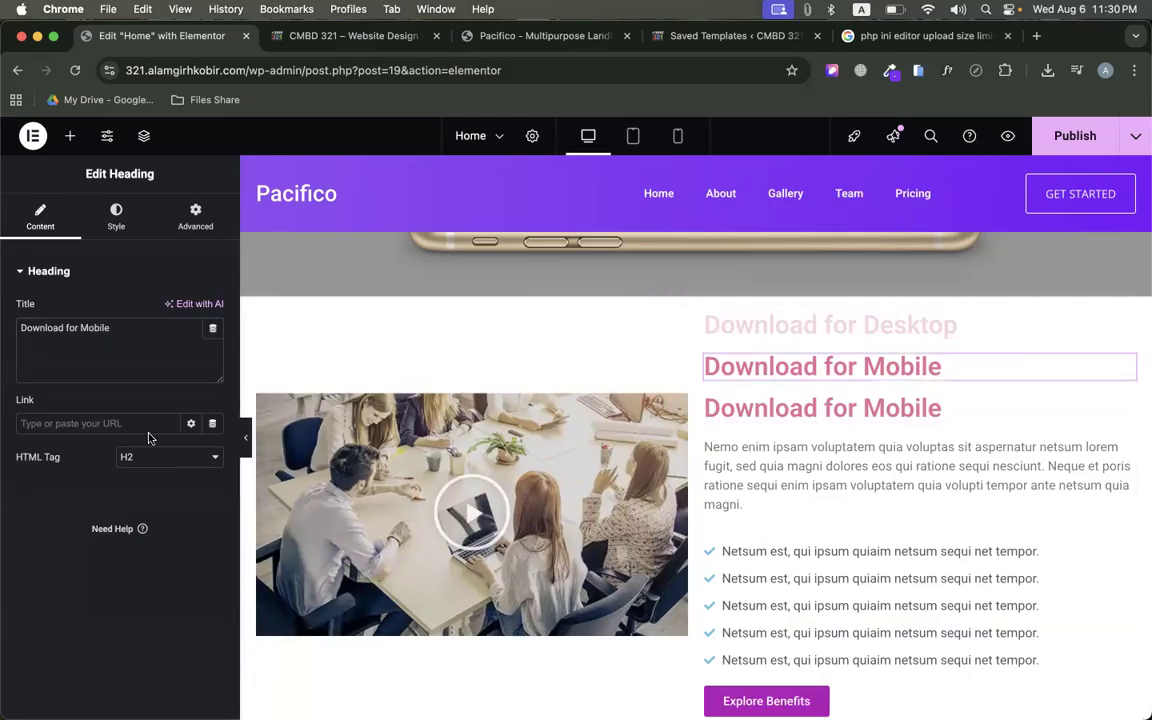
double_click(96, 320)
type("Tablet")
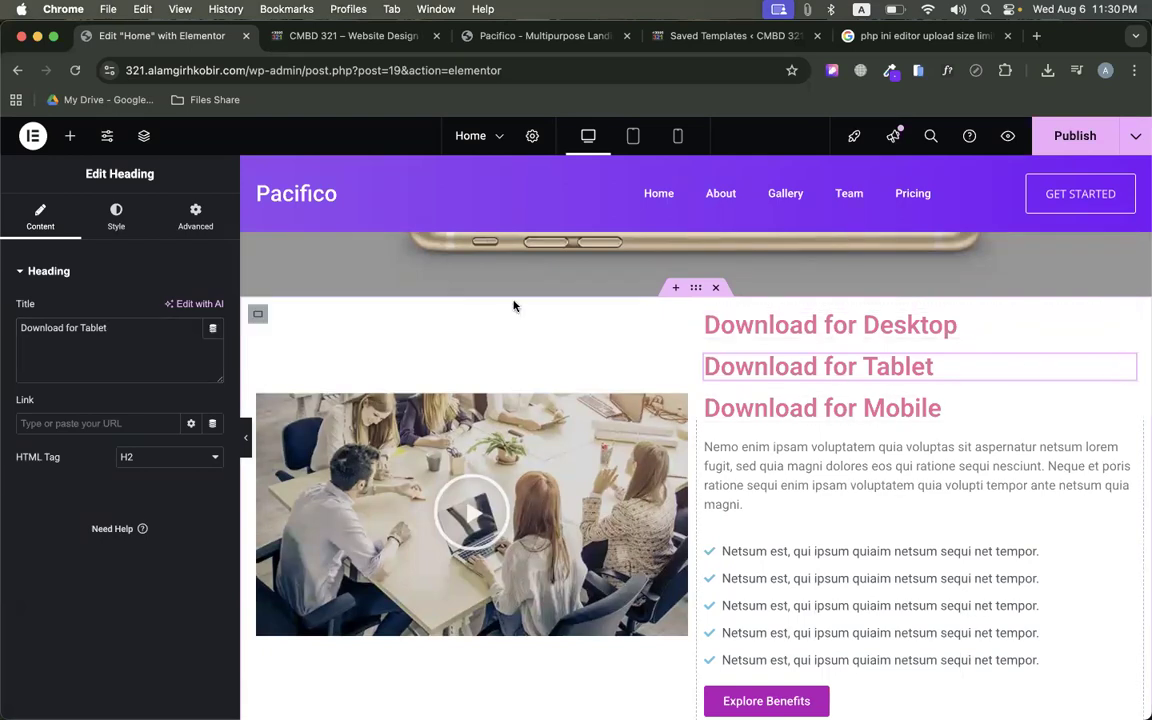
left_click(116, 214)
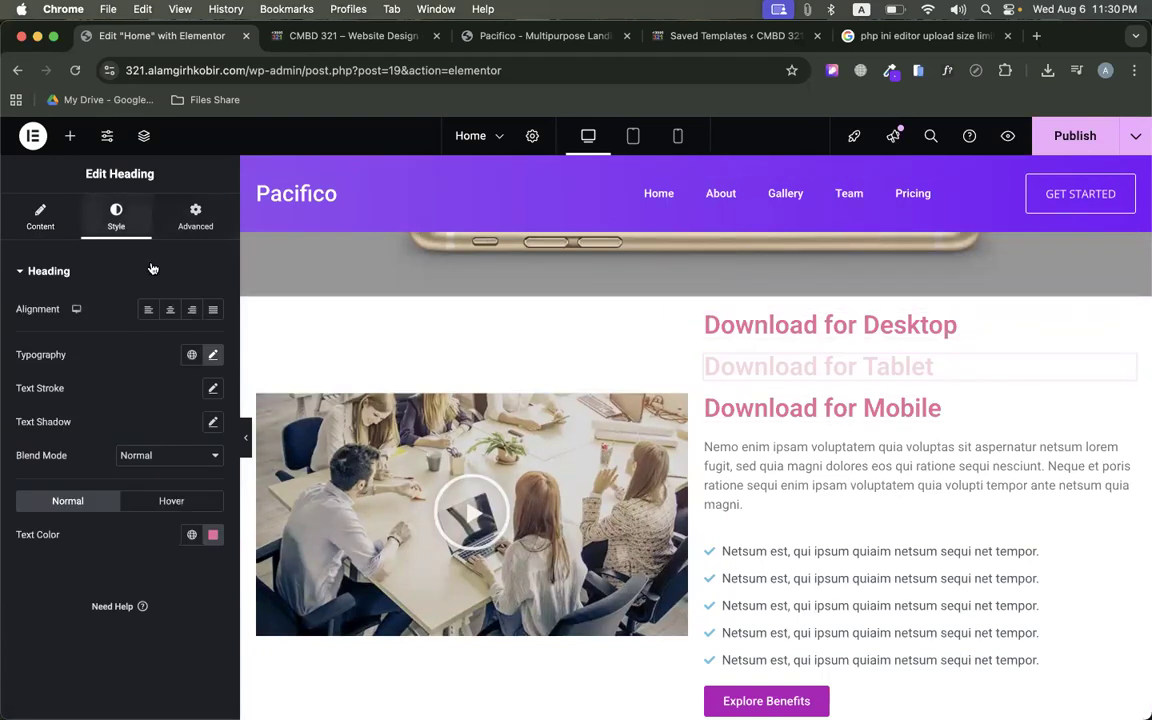
left_click(213, 535)
left_click_drag(292, 458, 261, 459)
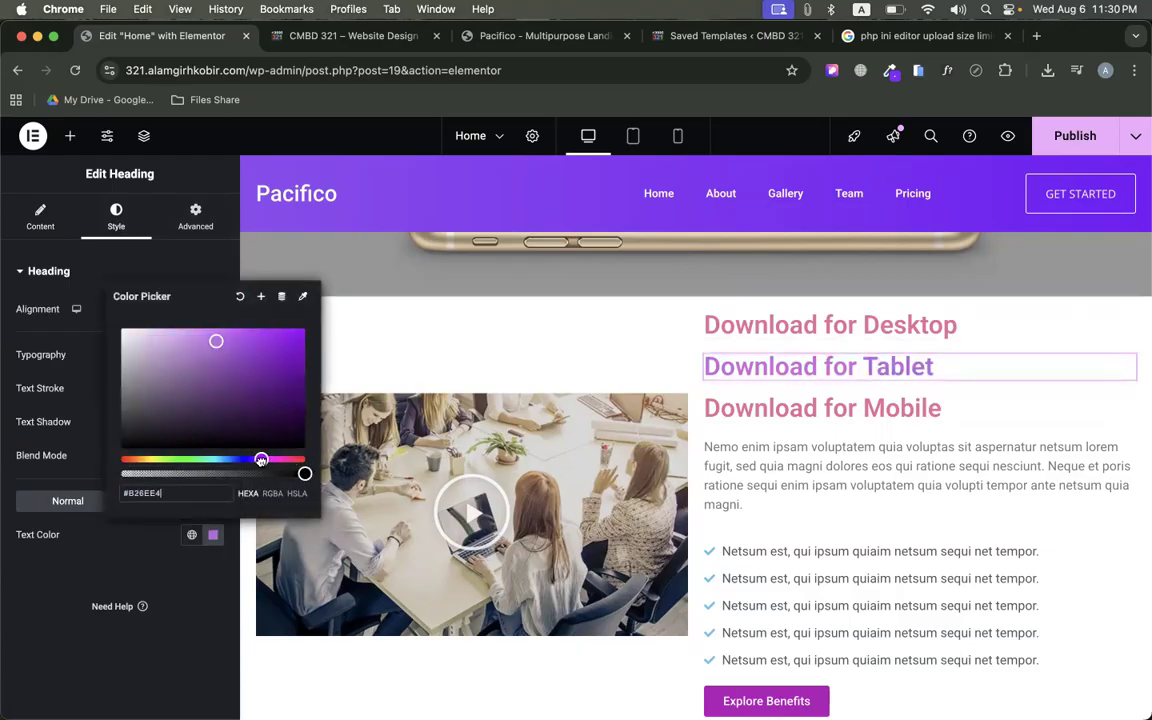
Change the text color of the "Download for Mobile" heading to blue (#6E7AE4)
left_click(818, 412)
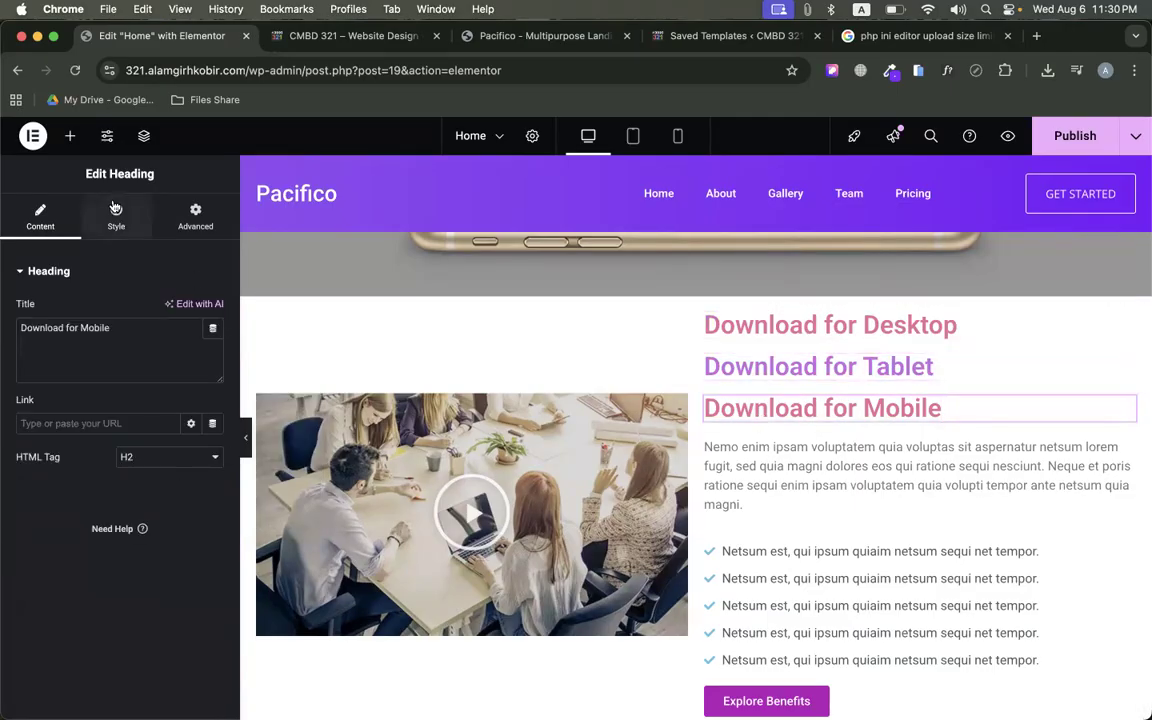
left_click(116, 215)
left_click(213, 538)
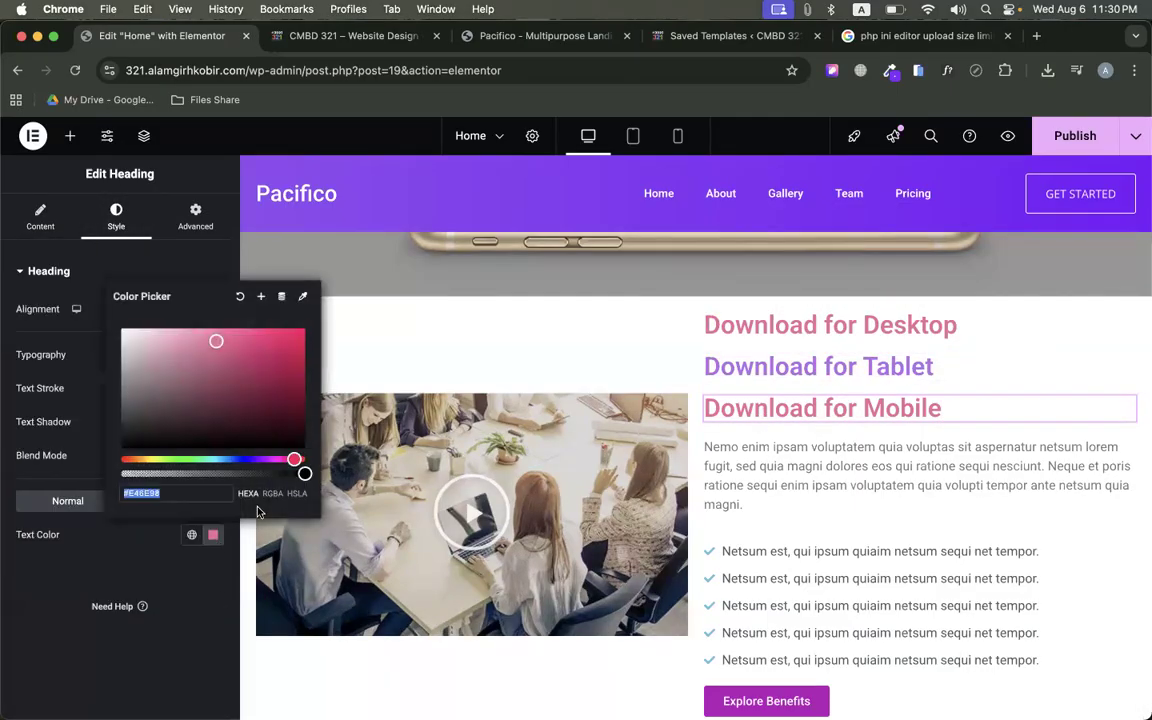
left_click_drag(291, 459, 240, 459)
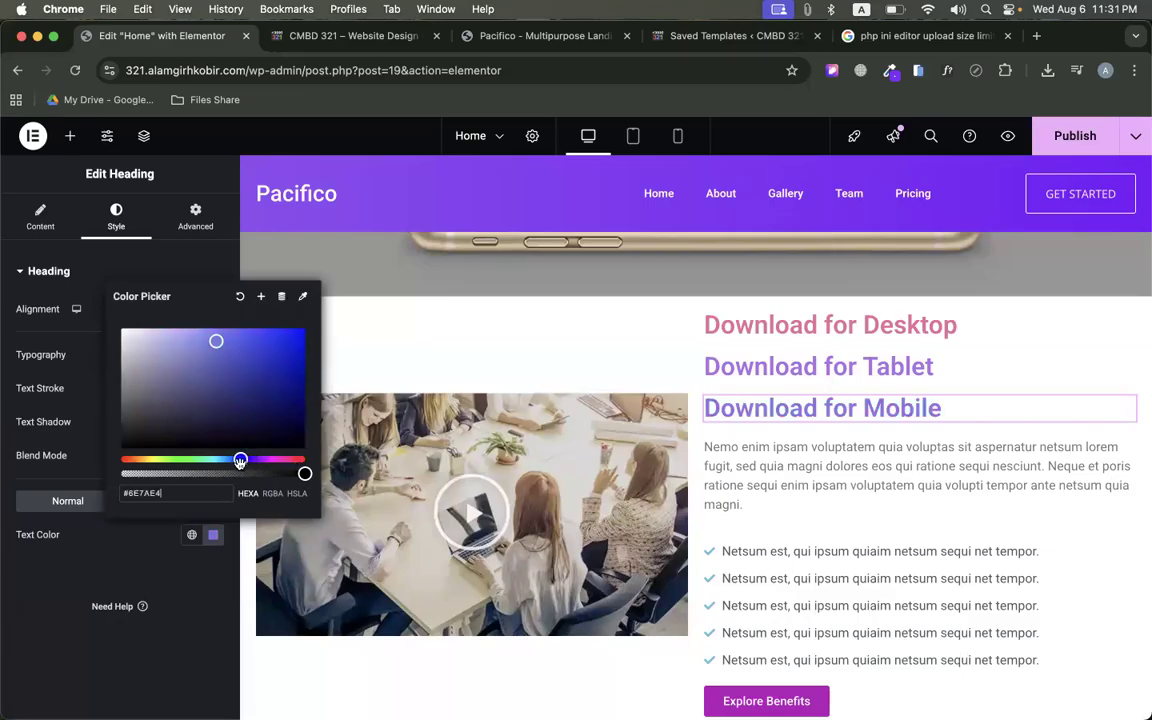
left_click(233, 528)
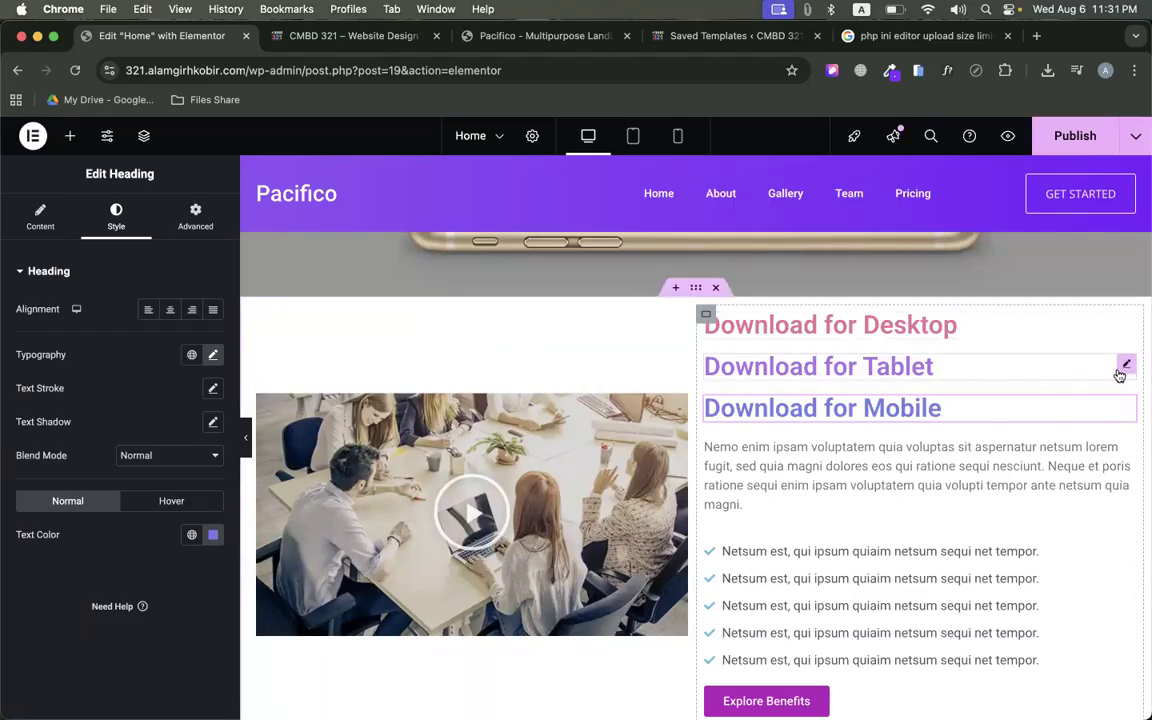
Set the "Download for Tablet" heading's responsive visibility to hide on desktop
left_click(1124, 365)
left_click(195, 212)
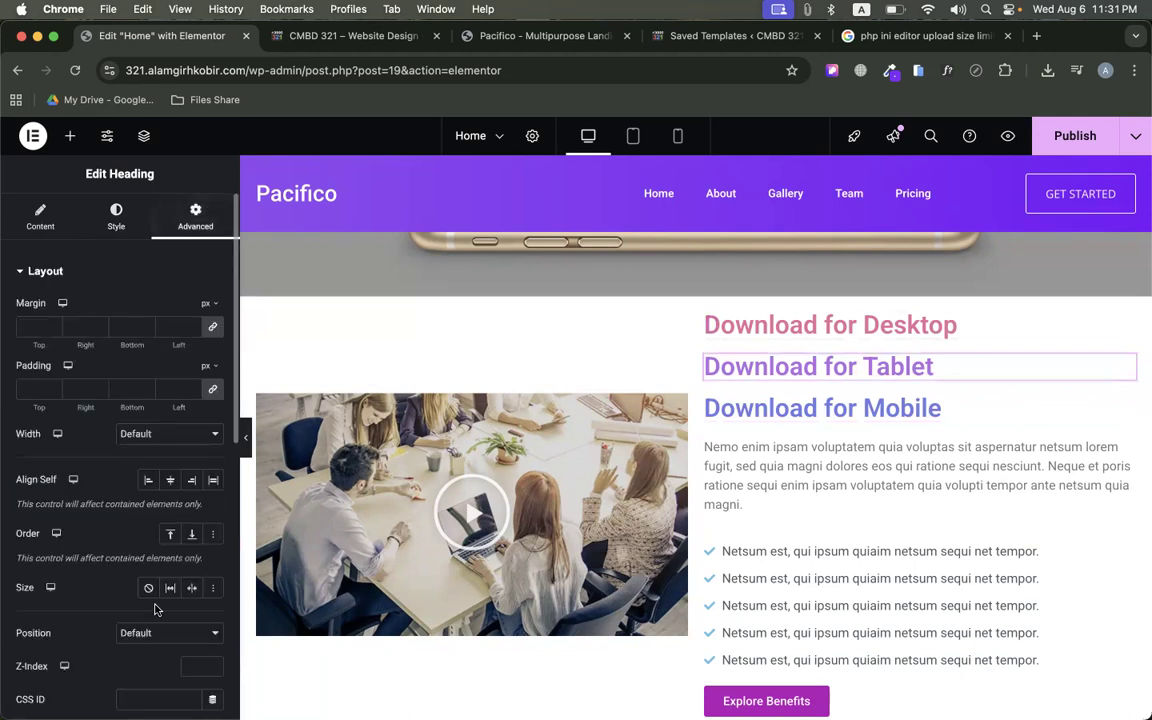
scroll(95, 484, "down", 10)
left_click(77, 526)
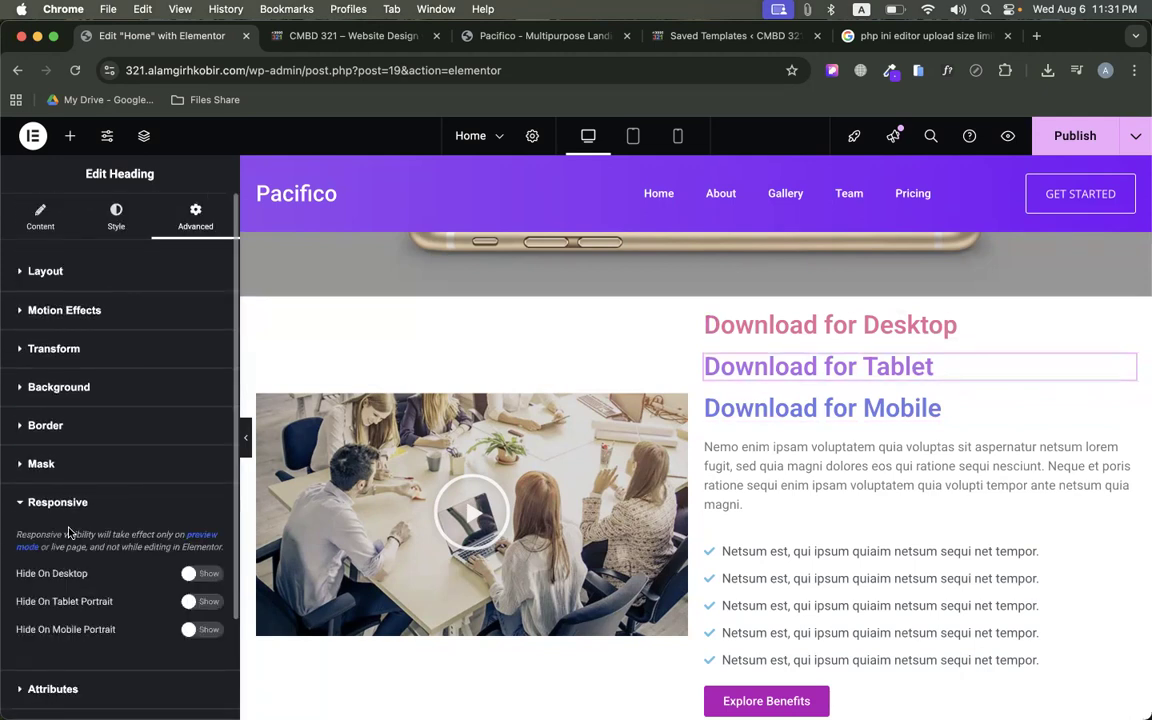
scroll(149, 539, "down", 3)
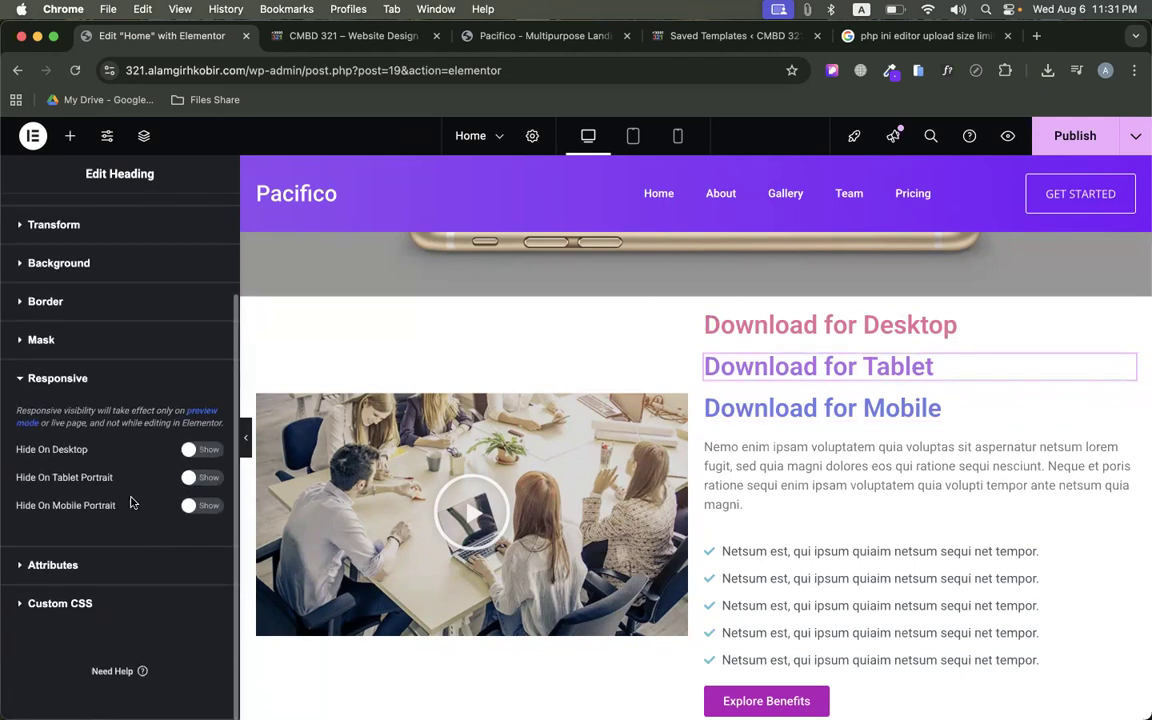
left_click(200, 450)
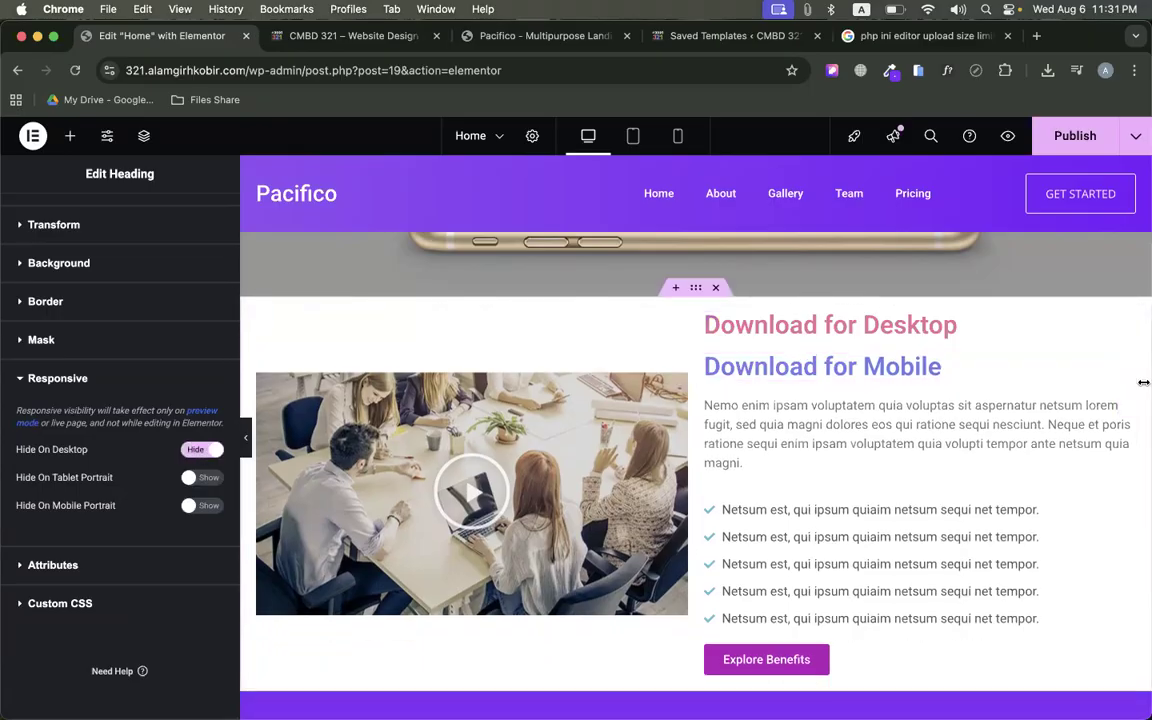
Set the "Download for Mobile" heading's responsive visibility to hide on desktop
left_click(1127, 367)
left_click(193, 218)
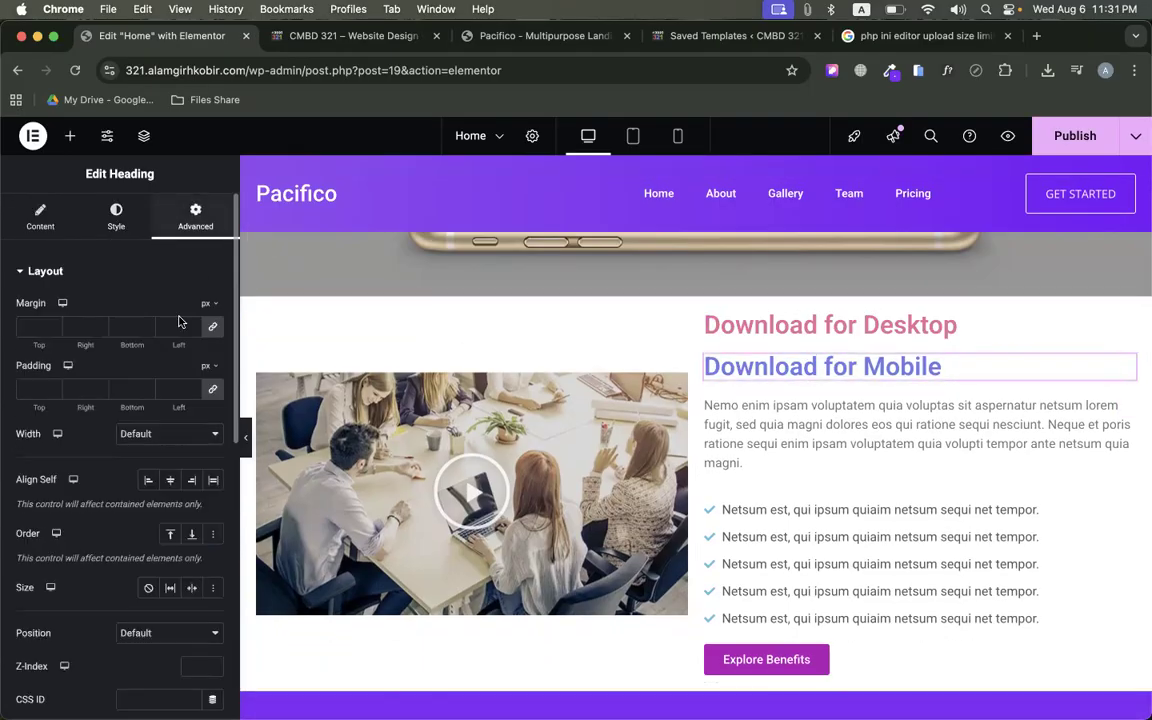
scroll(175, 401, "down", 10)
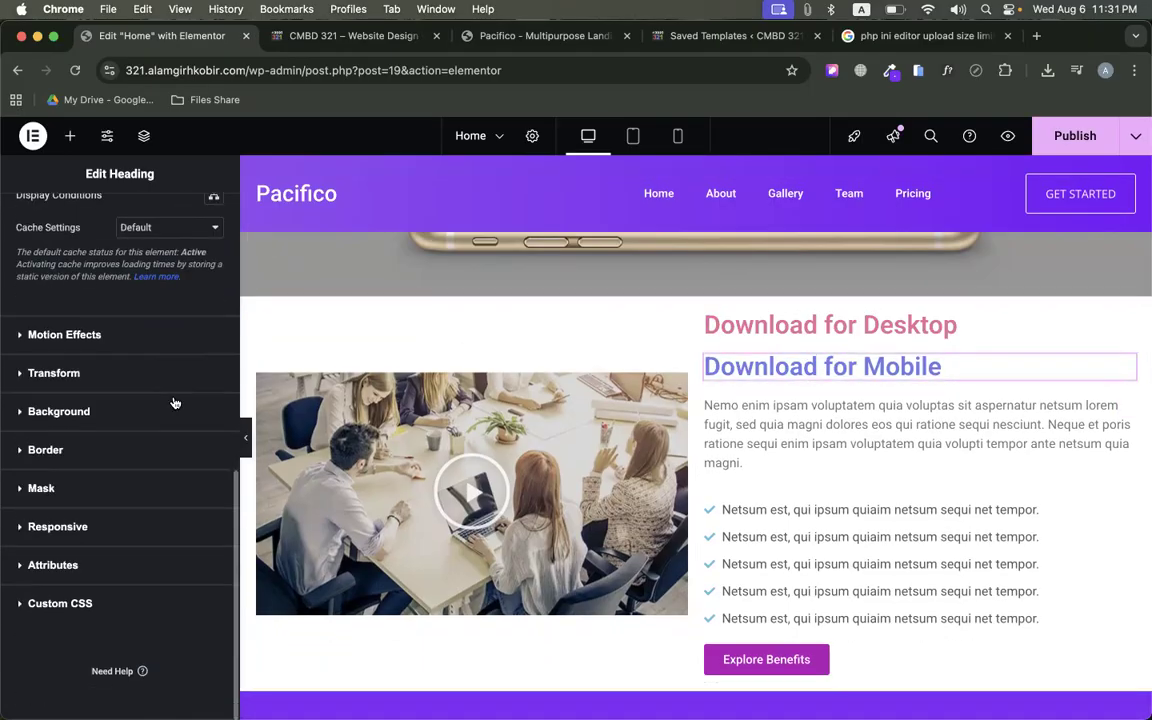
left_click(62, 520)
left_click(196, 576)
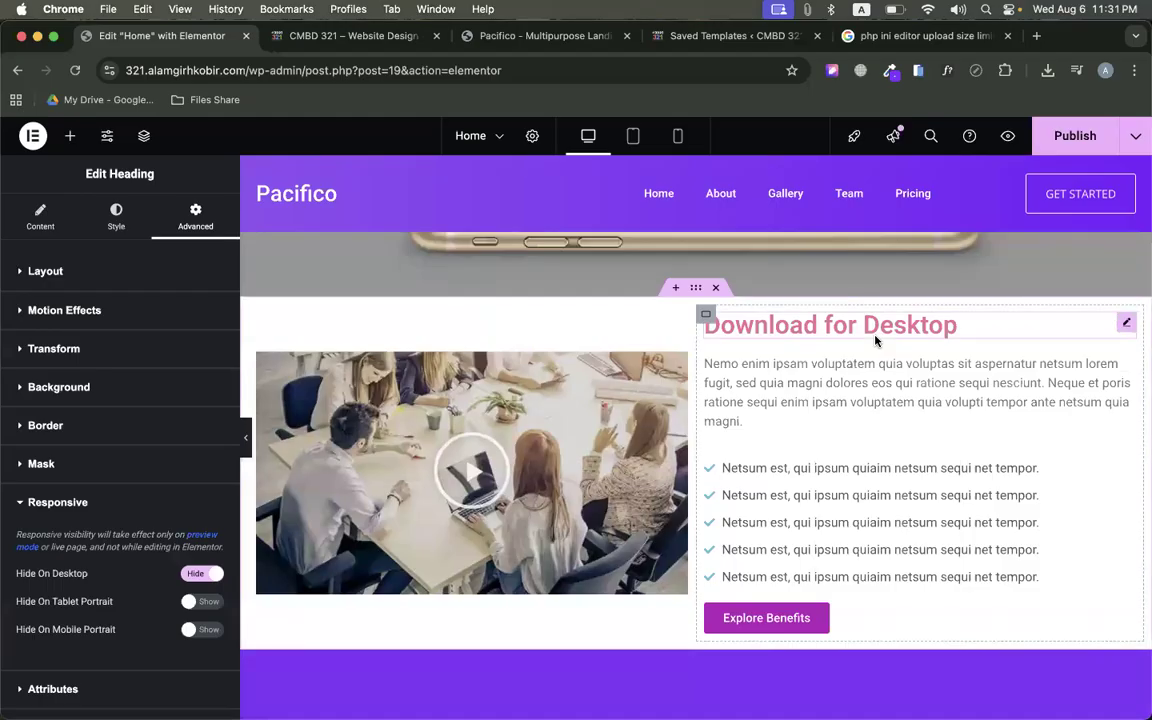
In the tablet view, set the "Download for Desktop" heading to hide on tablet portrait
left_click(633, 137)
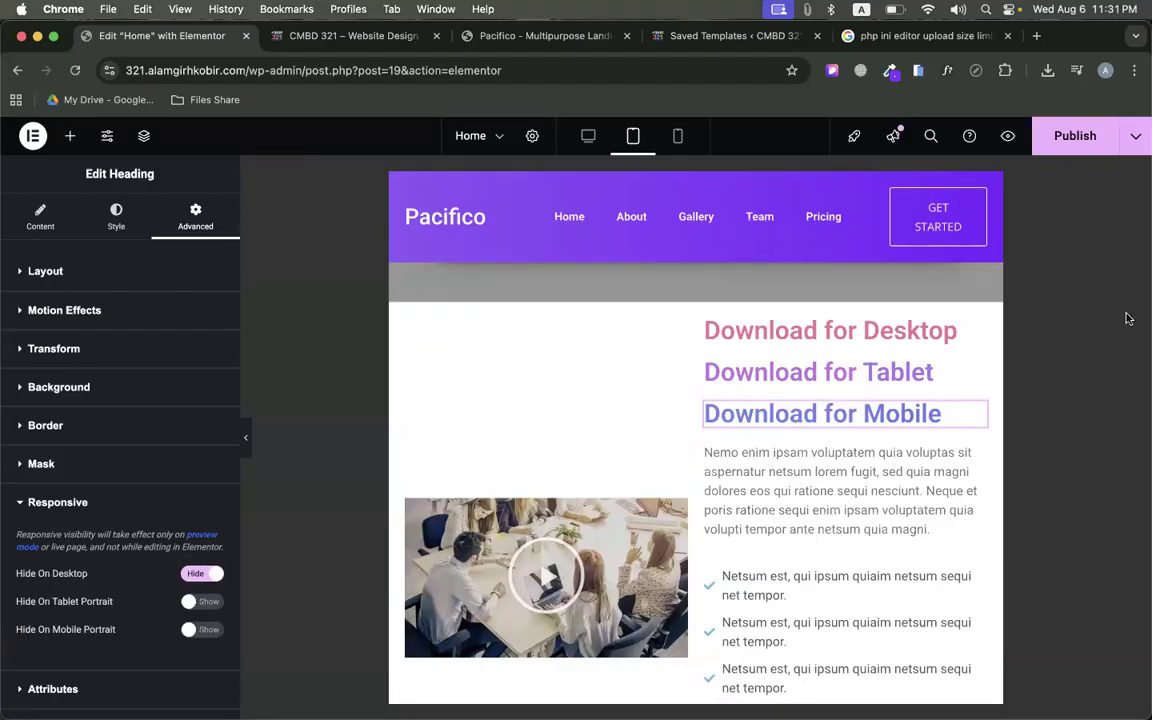
left_click(977, 329)
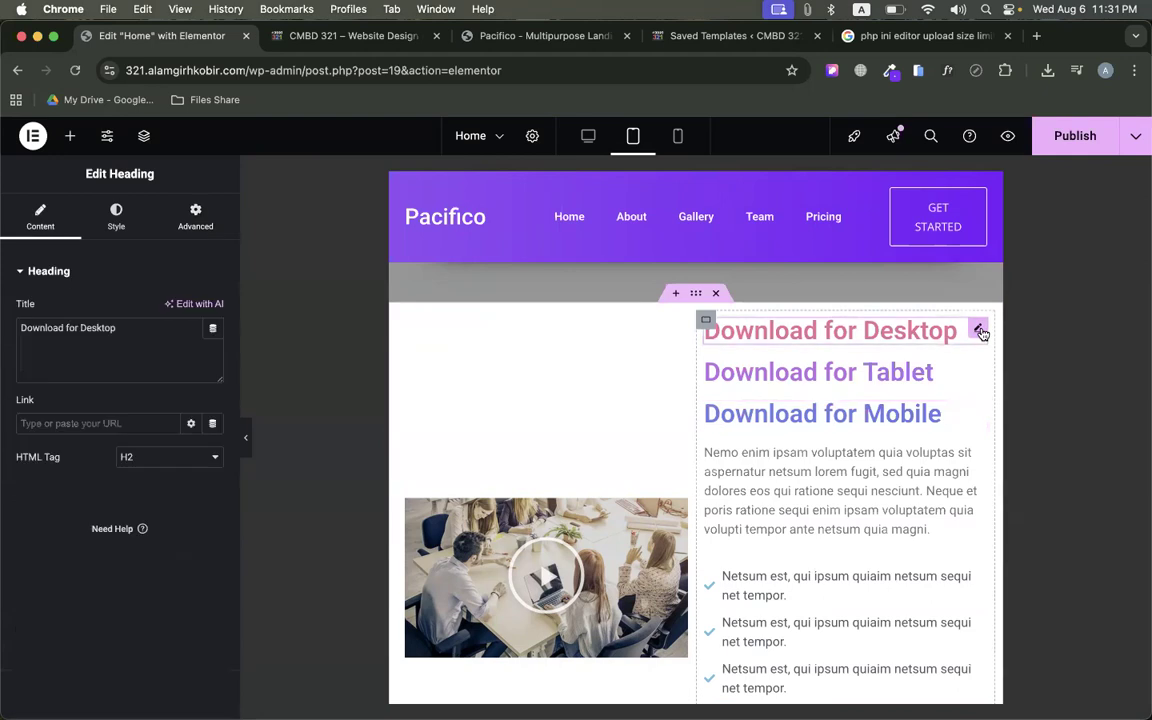
left_click(192, 218)
scroll(135, 575, "down", 6)
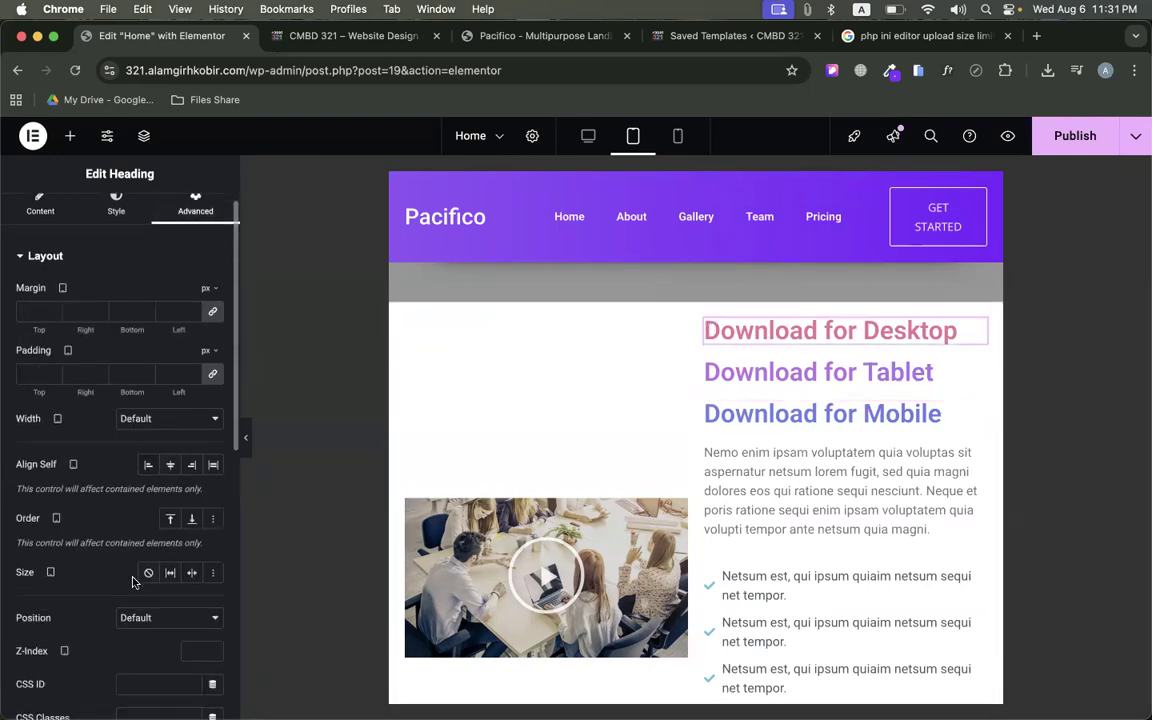
scroll(135, 575, "down", 4)
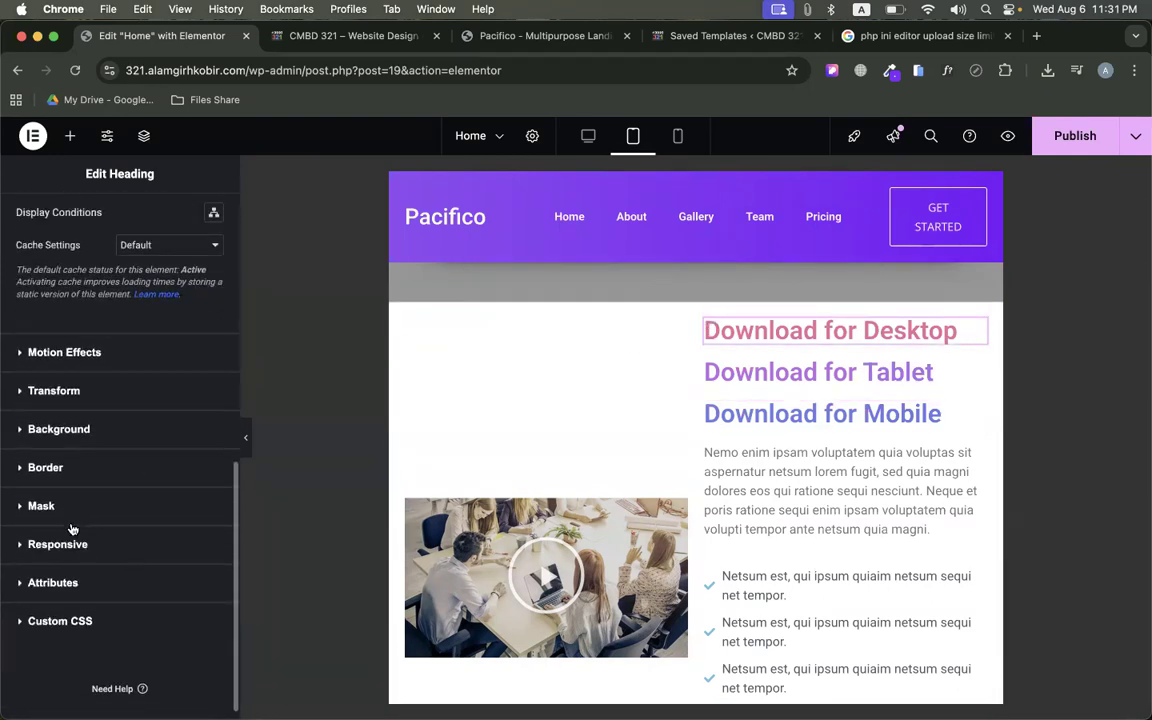
left_click(66, 541)
scroll(176, 557, "down", 2)
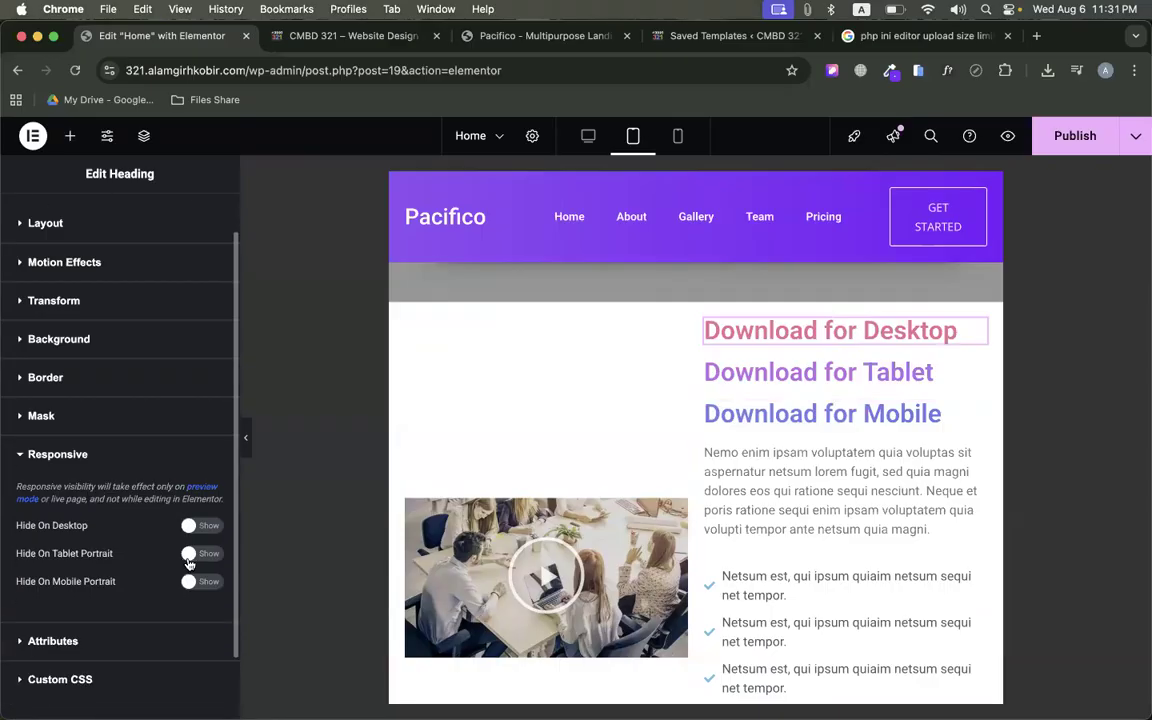
left_click(205, 555)
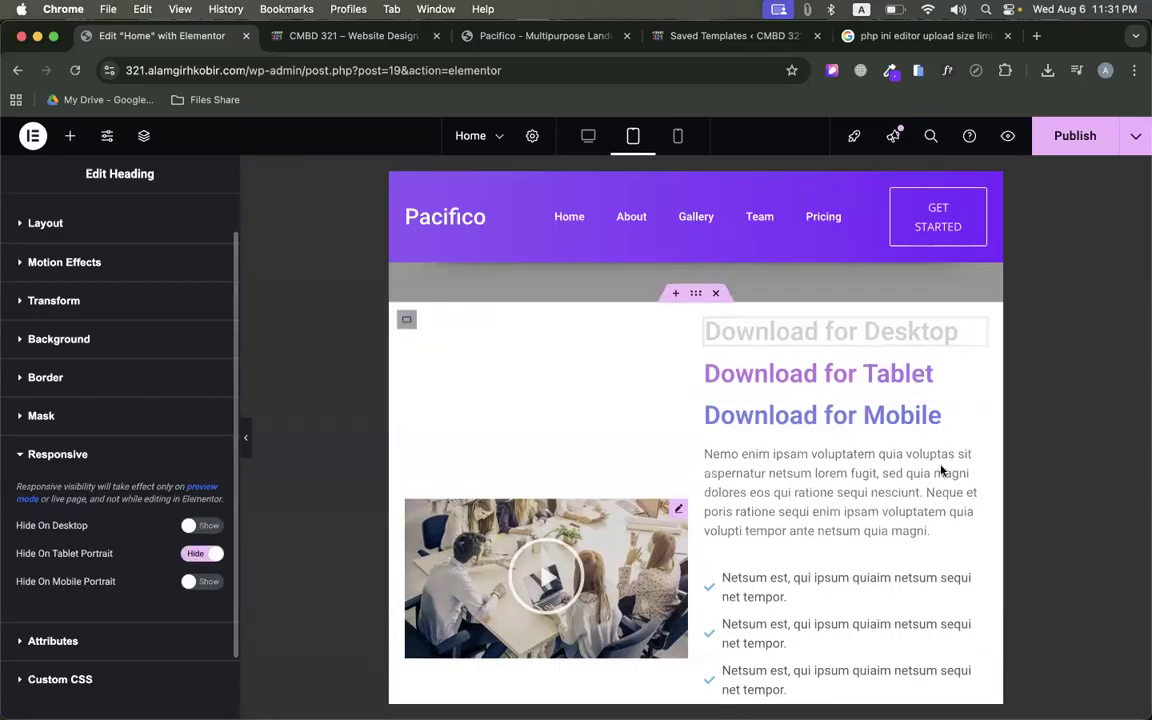
Set the "Download for Mobile" heading to hide on tablet portrait as well
left_click(975, 411)
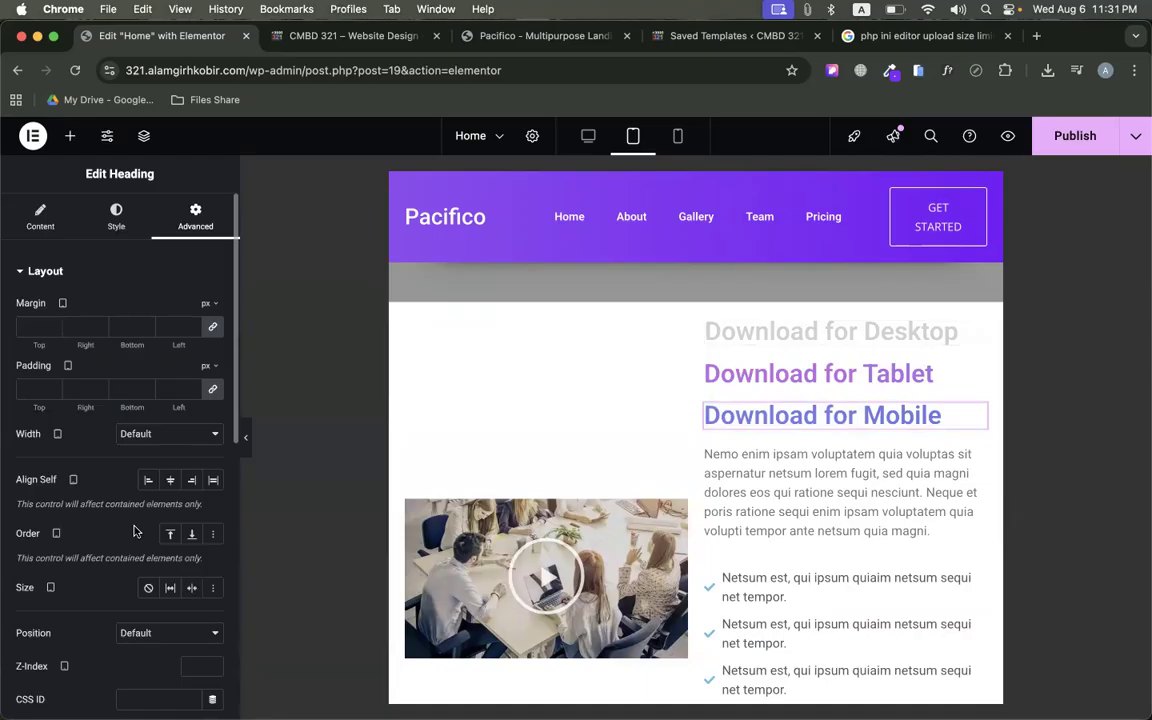
scroll(135, 531, "down", 8)
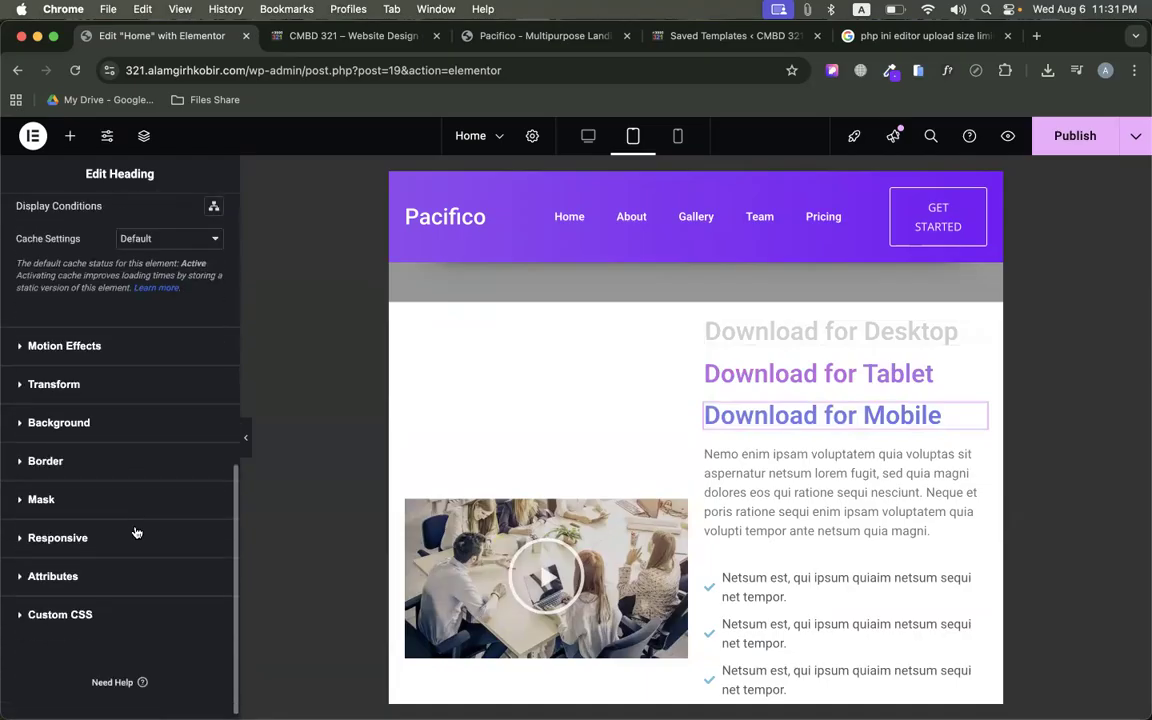
left_click(80, 532)
left_click(206, 602)
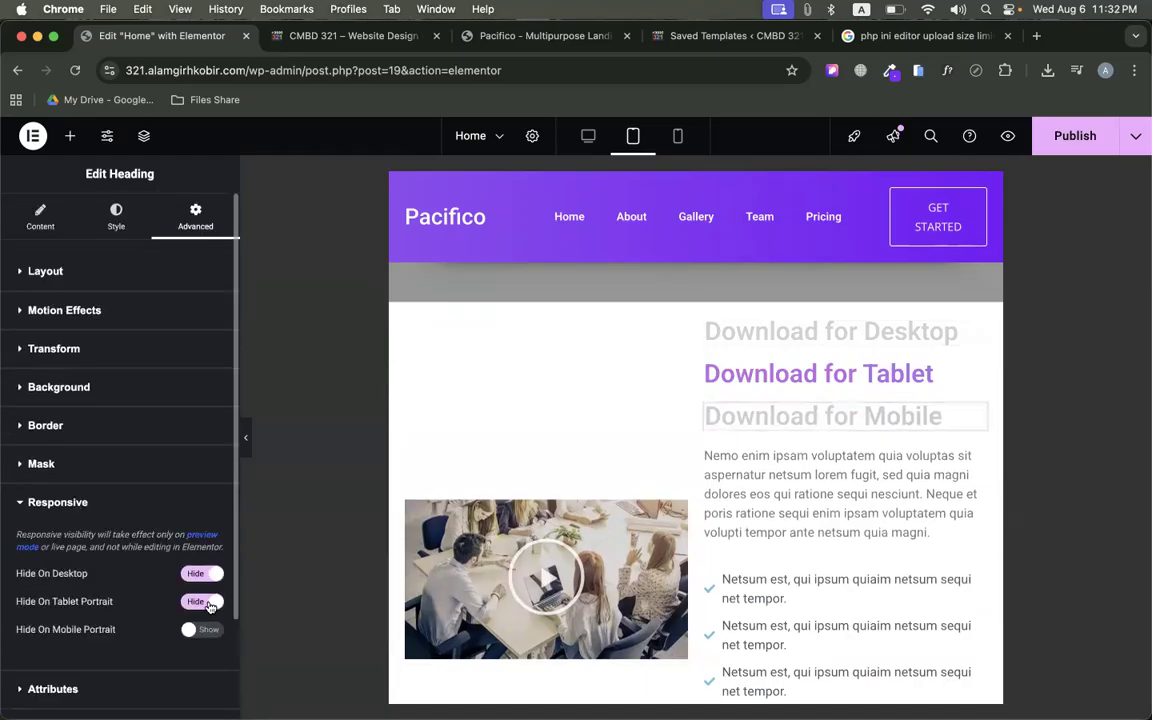
In the mobile view, set the "Download for Desktop" heading to hide on mobile portrait
left_click(677, 138)
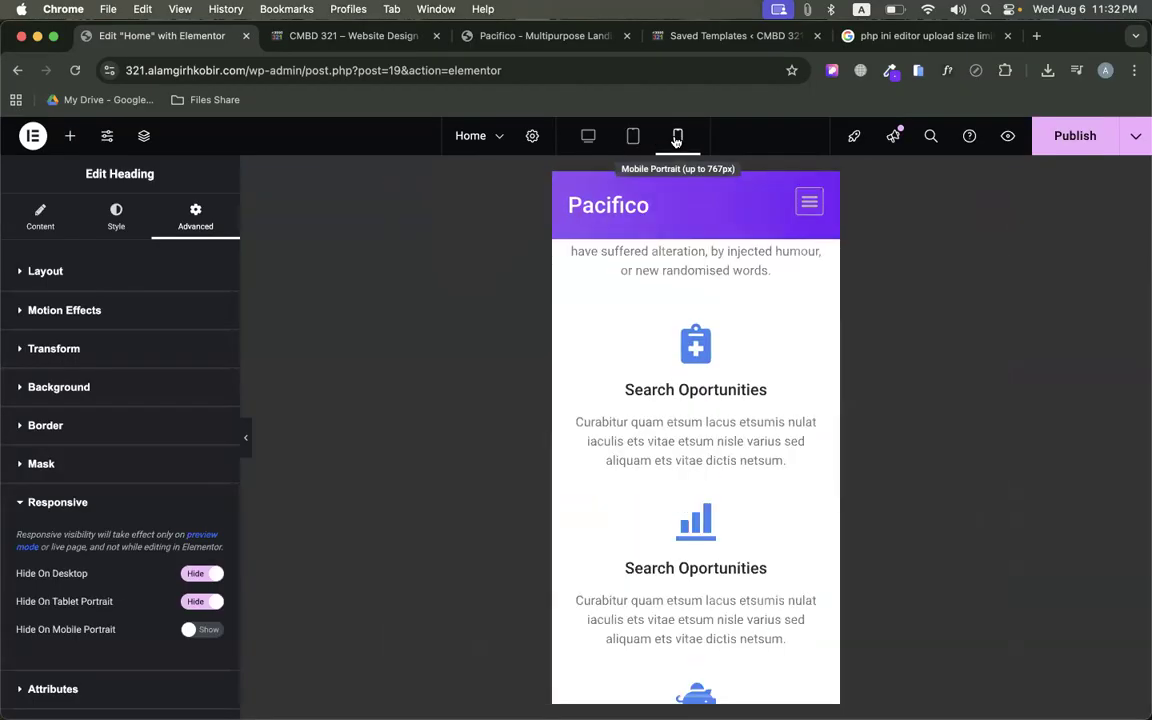
scroll(743, 290, "down", 5)
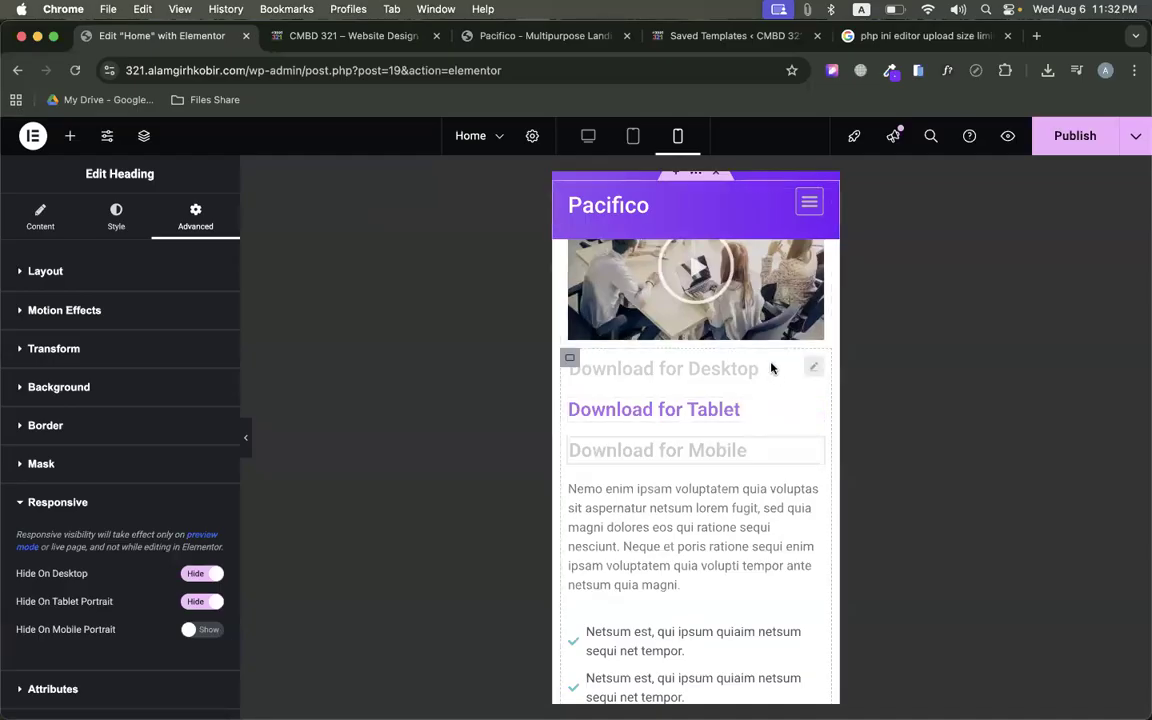
left_click(815, 373)
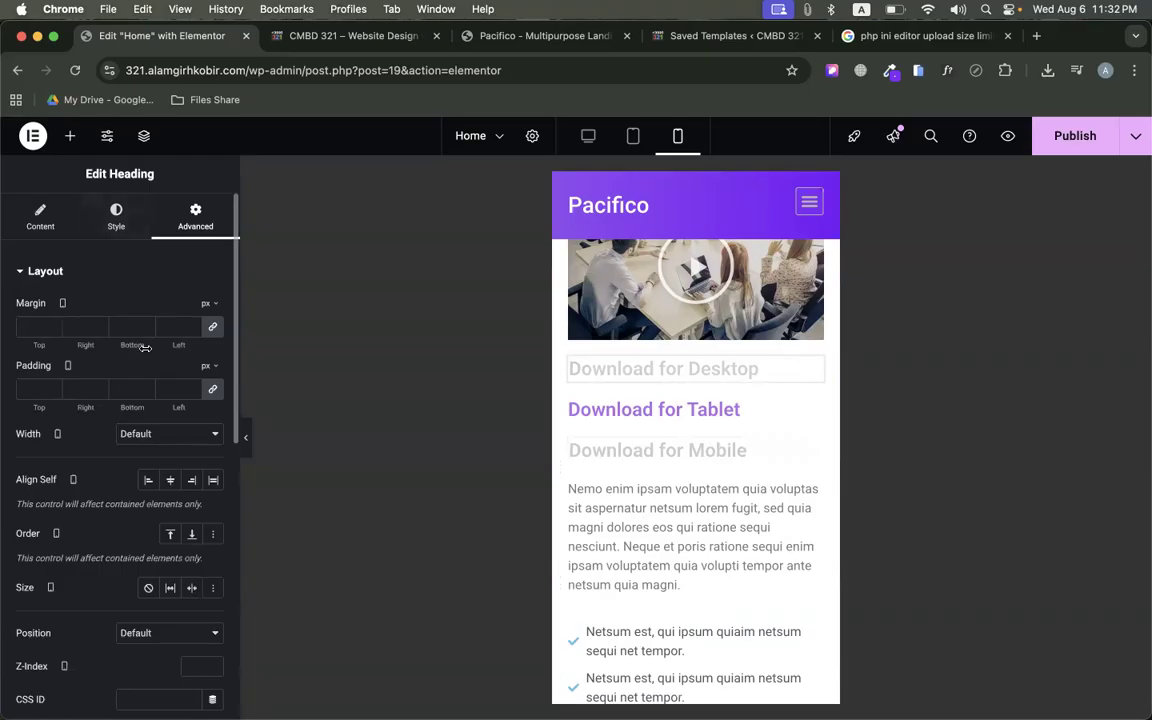
scroll(116, 600, "down", 5)
scroll(100, 640, "down", 5)
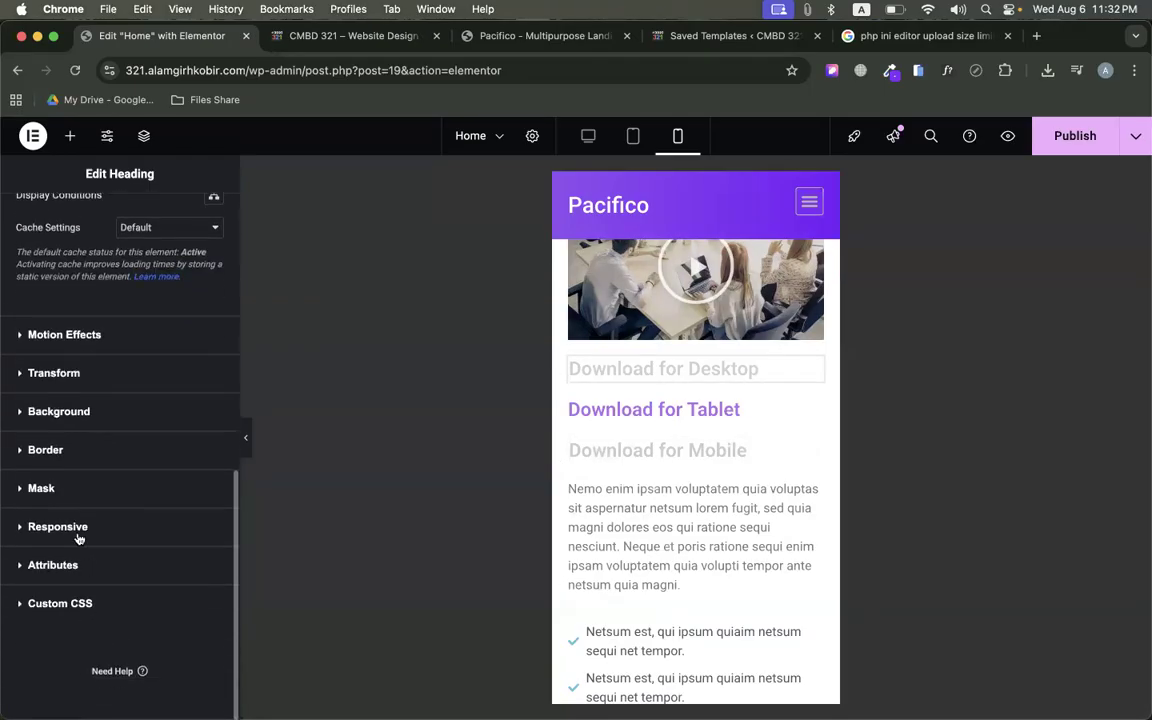
left_click(67, 527)
left_click(207, 629)
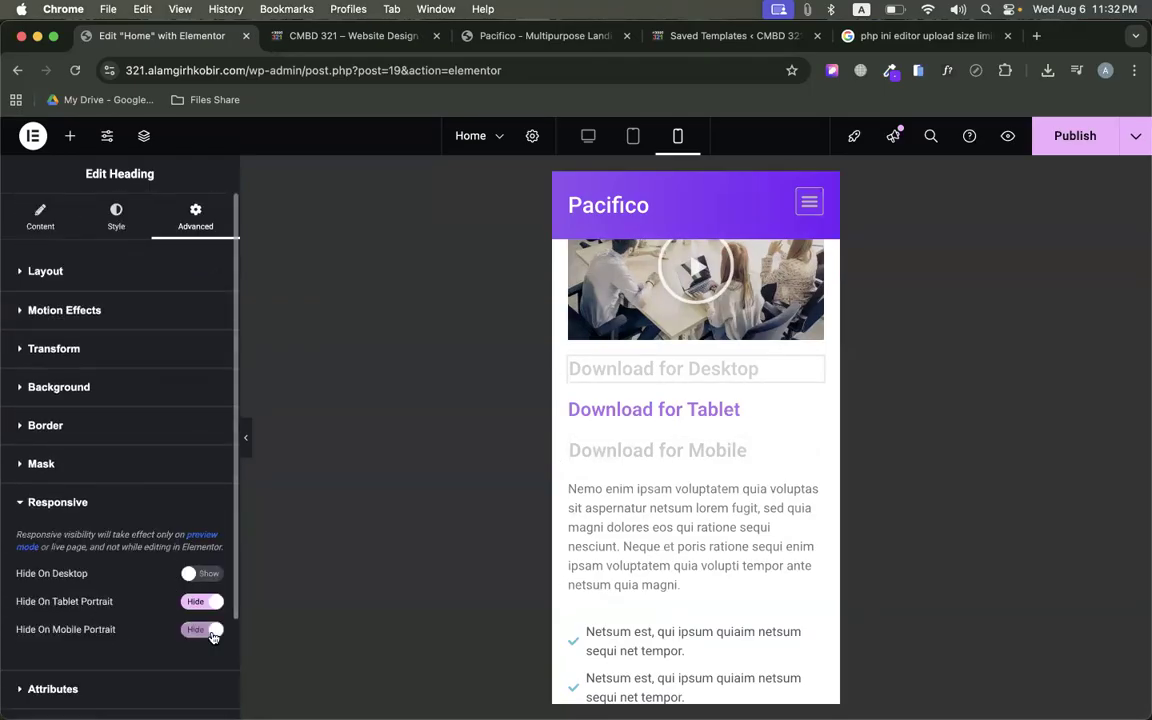
Set the "Download for Tablet" heading to hide on mobile portrait
left_click(814, 407)
scroll(185, 522, "down", 10)
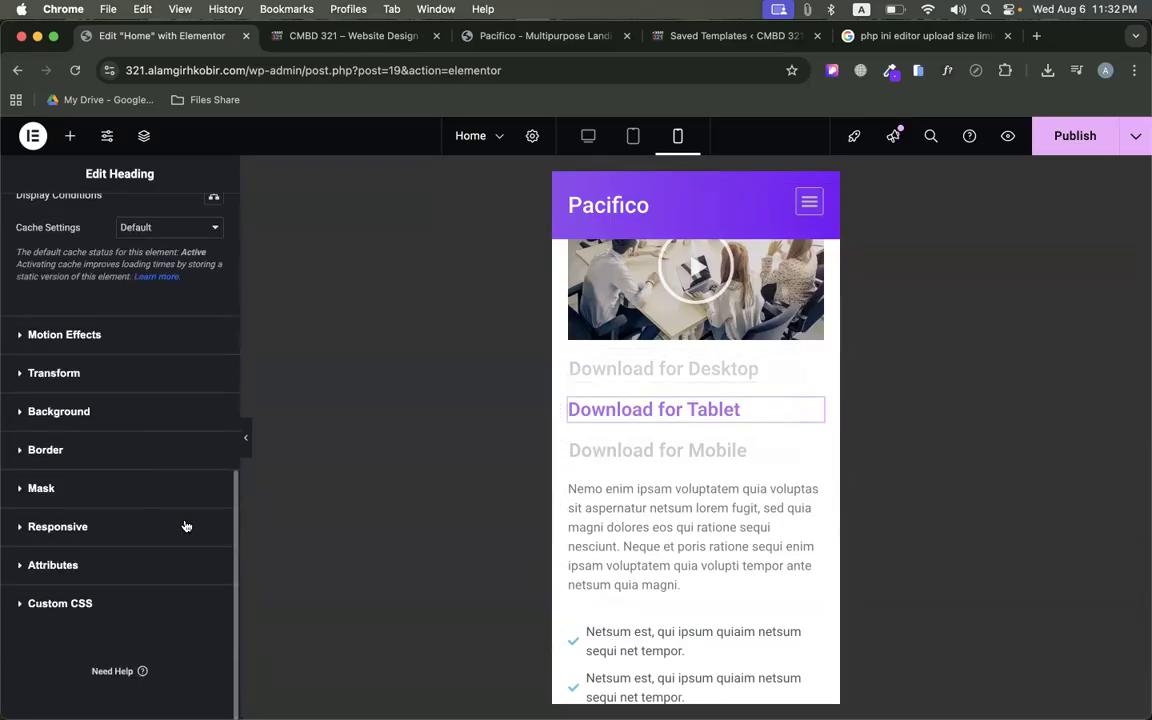
left_click(104, 530)
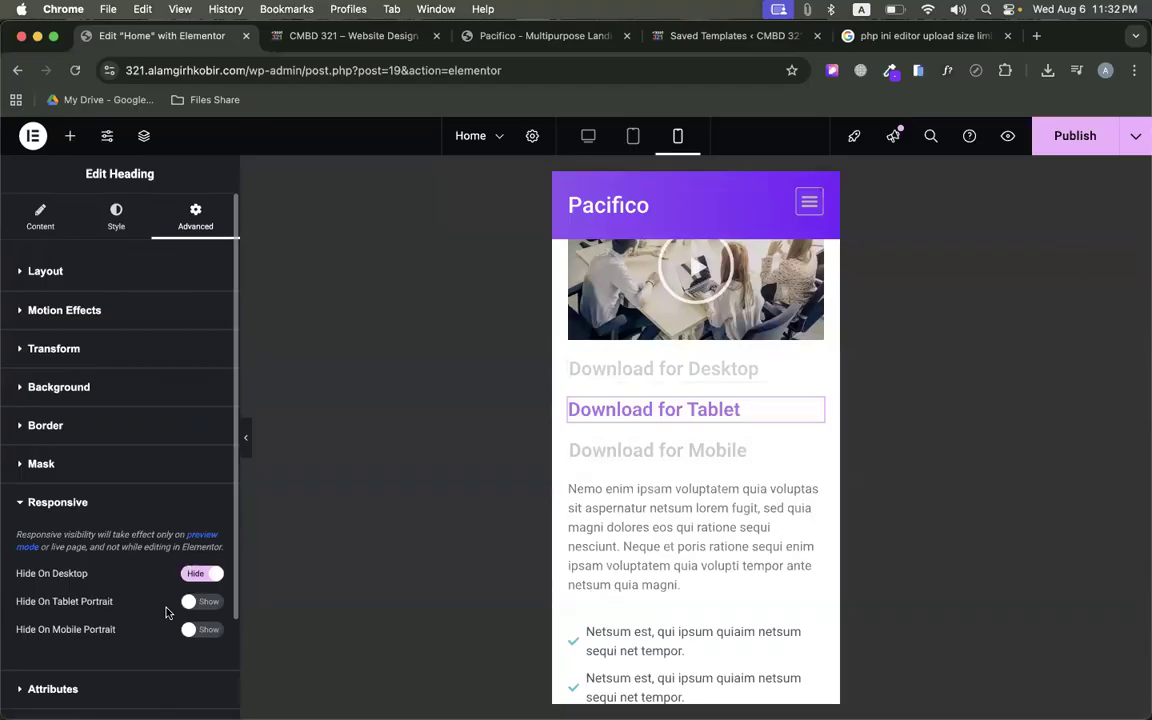
left_click(210, 630)
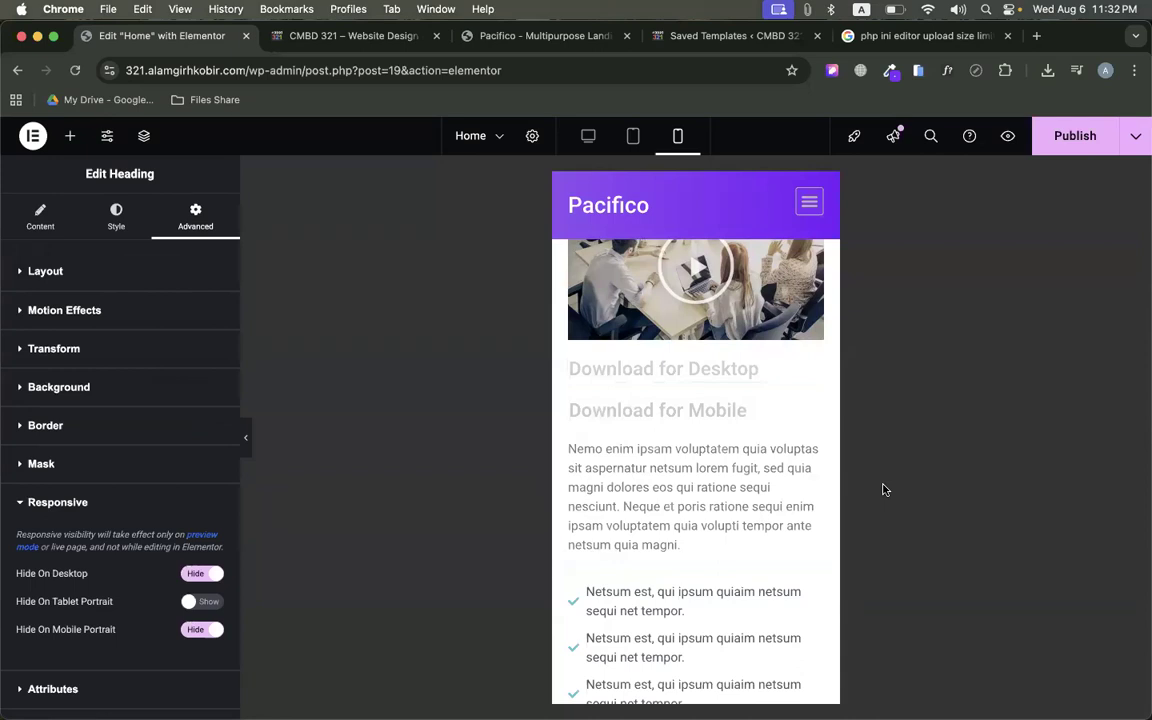
Publish the home page and check which Download heading appears in the iPhone 14 Pro Max preview
left_click(1062, 140)
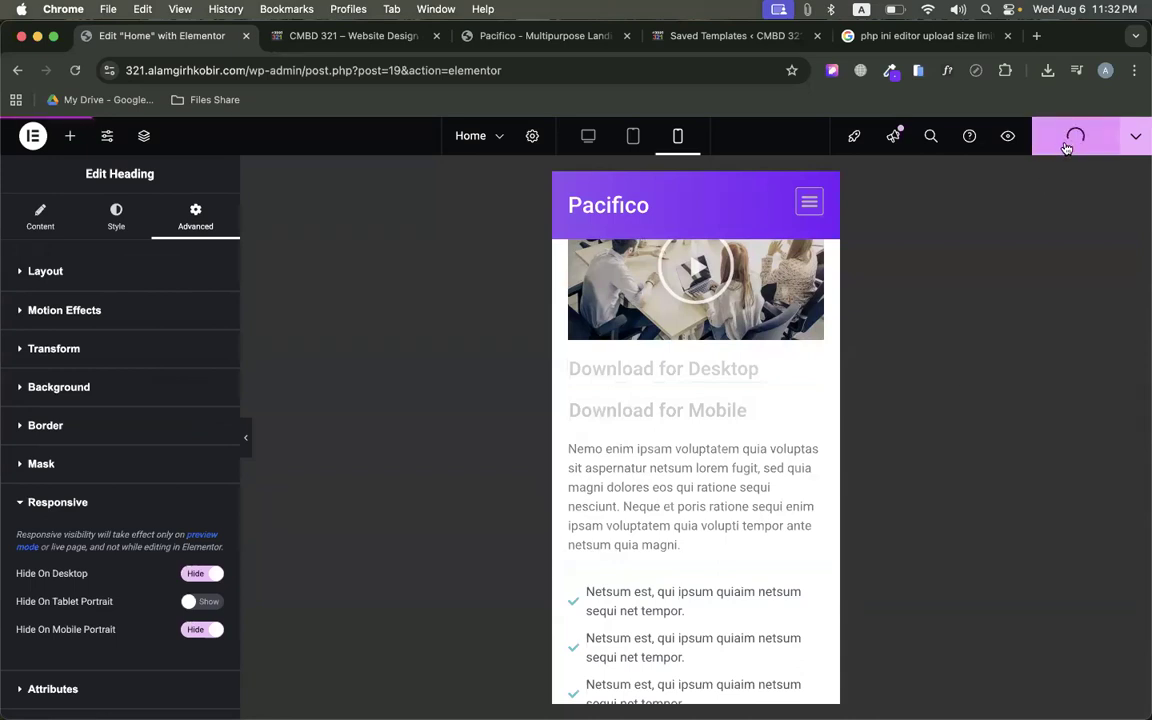
left_click(1136, 140)
left_click(362, 37)
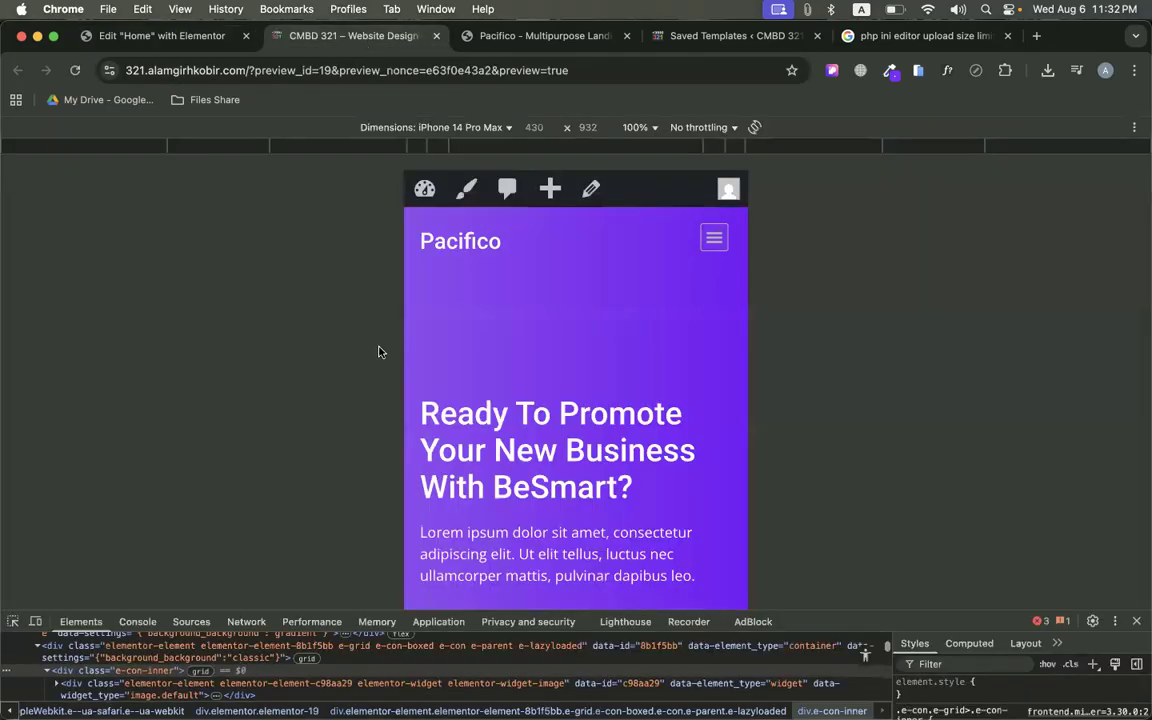
scroll(506, 410, "down", 3)
scroll(506, 410, "down", 10)
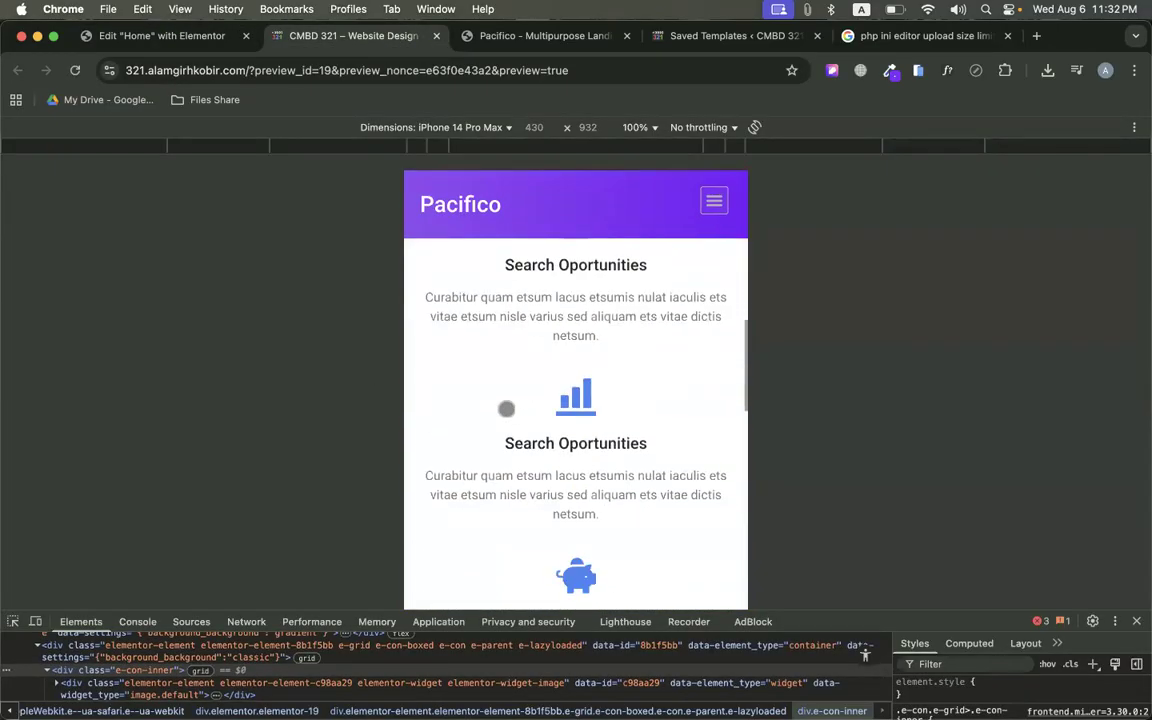
scroll(506, 406, "down", 3)
scroll(506, 406, "up", 4)
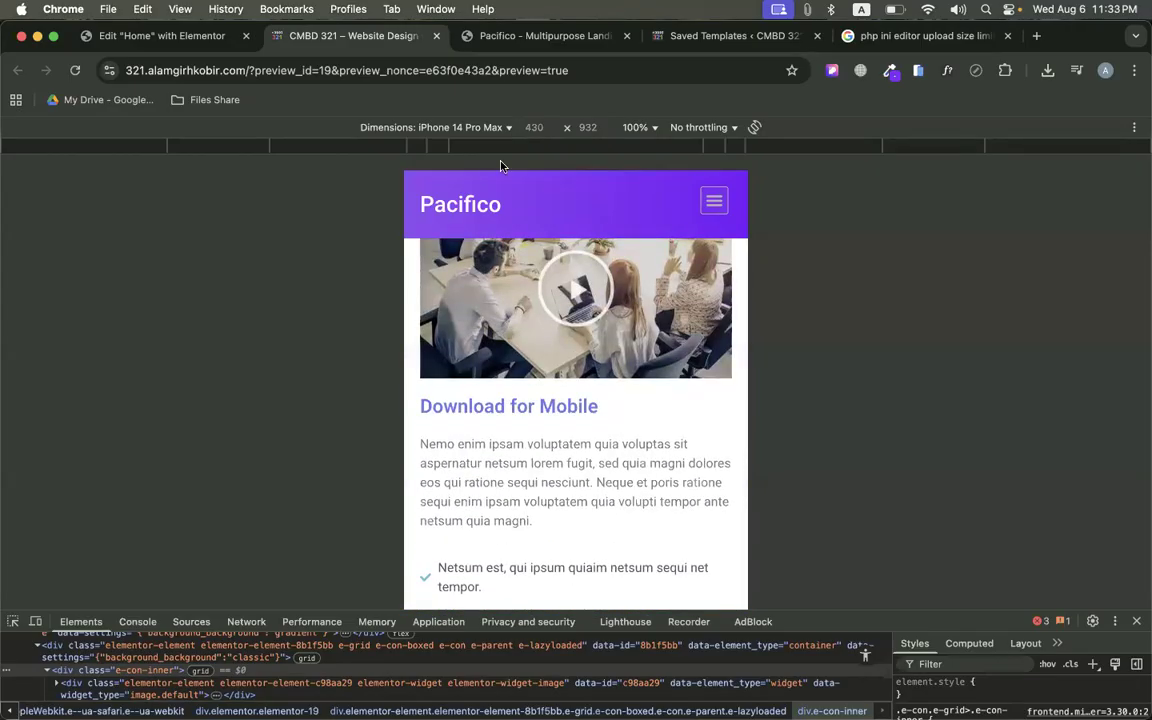
Check the Download heading in the preview at iPad Pro size and at full desktop width
left_click(485, 127)
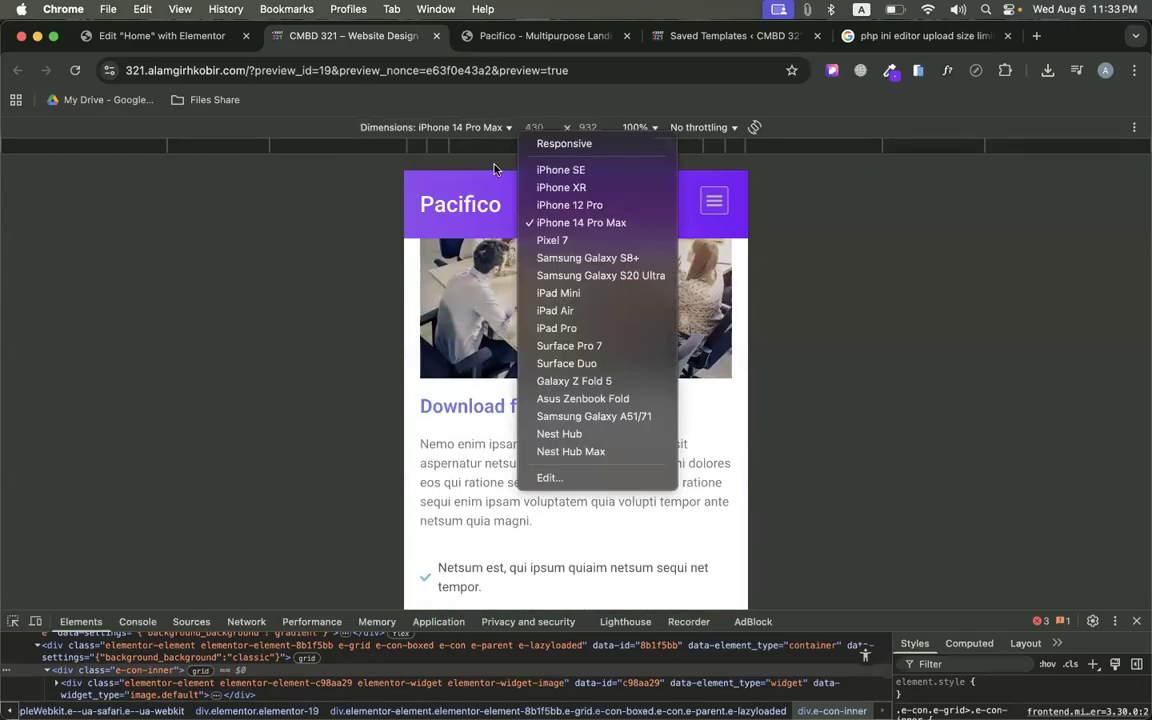
left_click(556, 329)
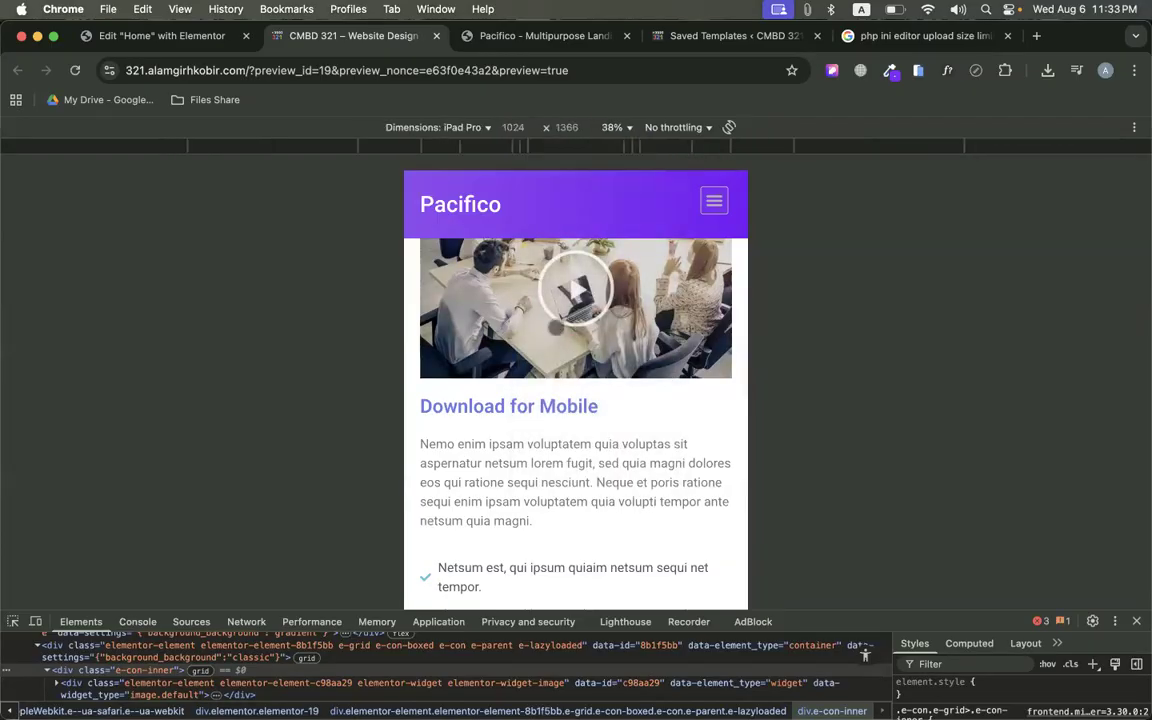
scroll(557, 337, "up", 5)
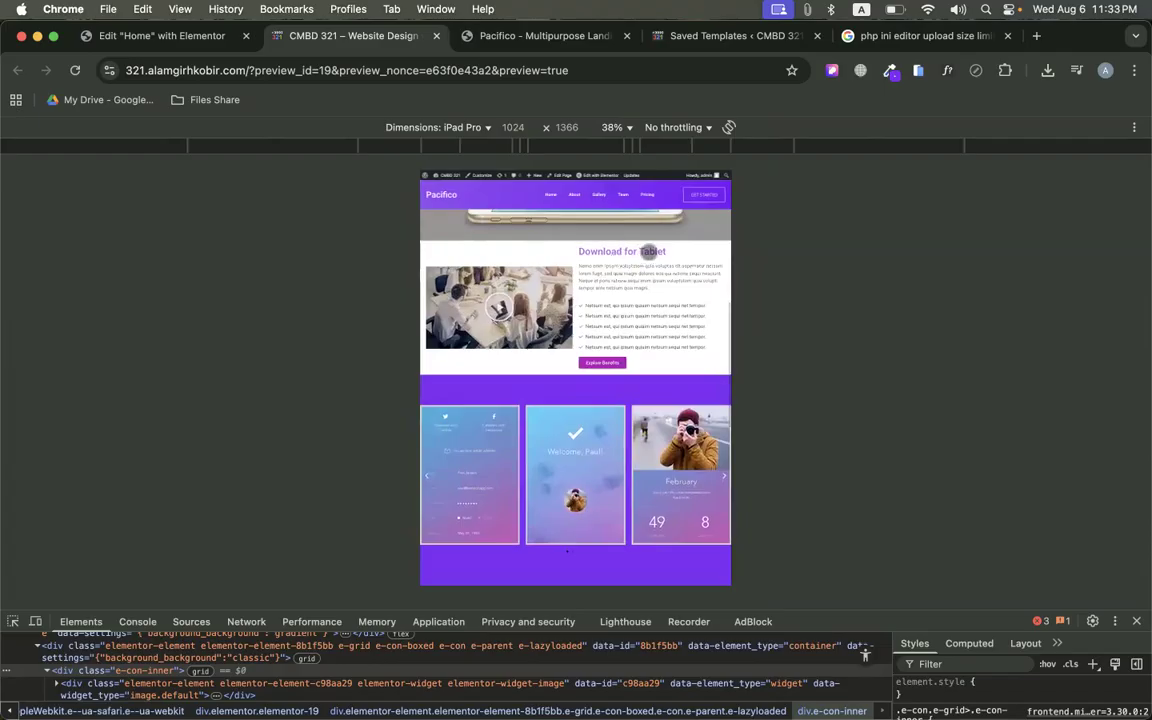
left_click(440, 127)
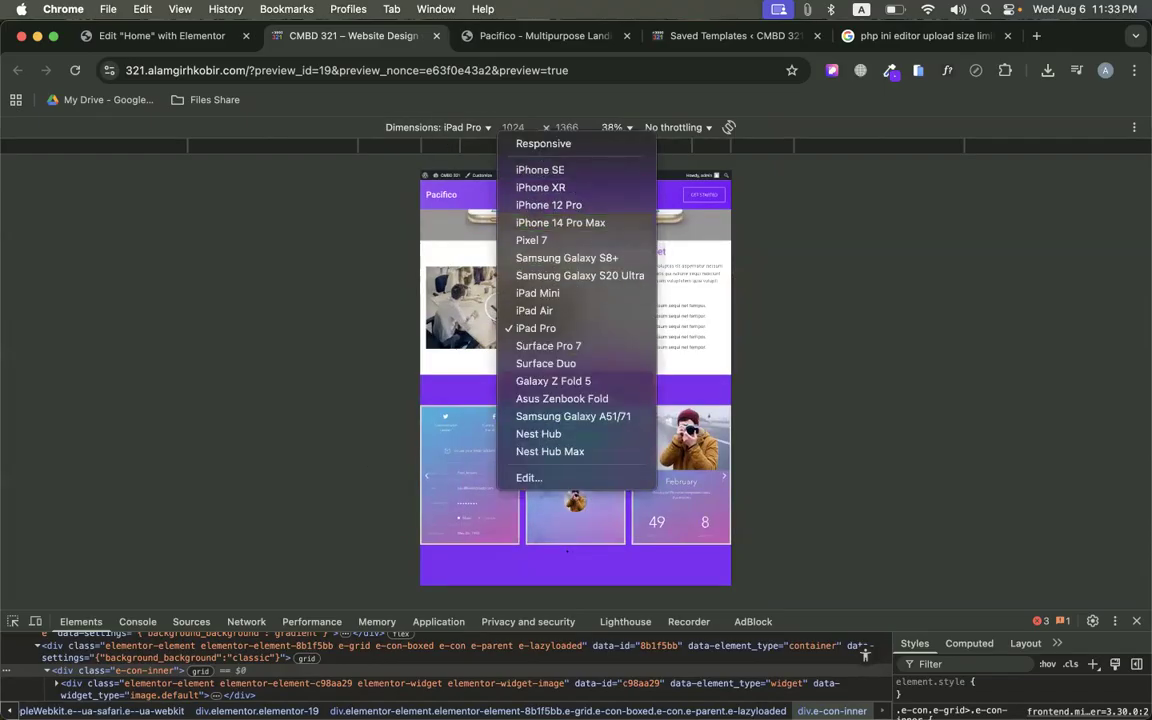
left_click(36, 621)
left_click(36, 621)
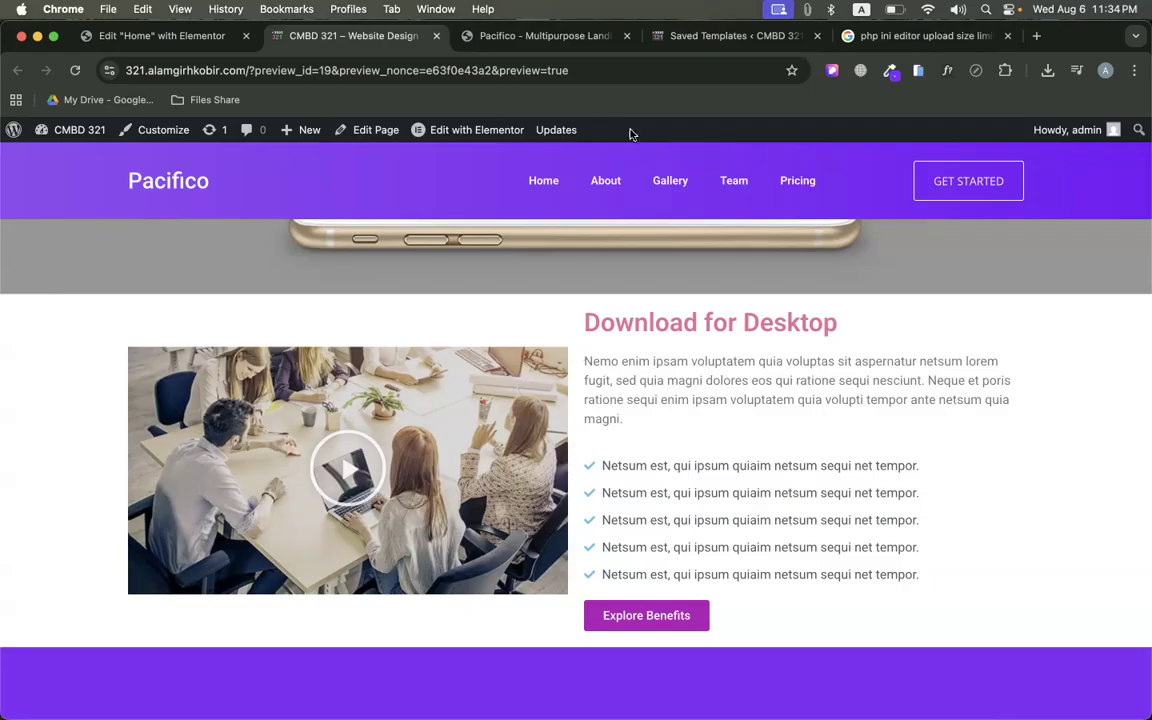
Open the Hiric template demo page in a new tab
key("super+t")
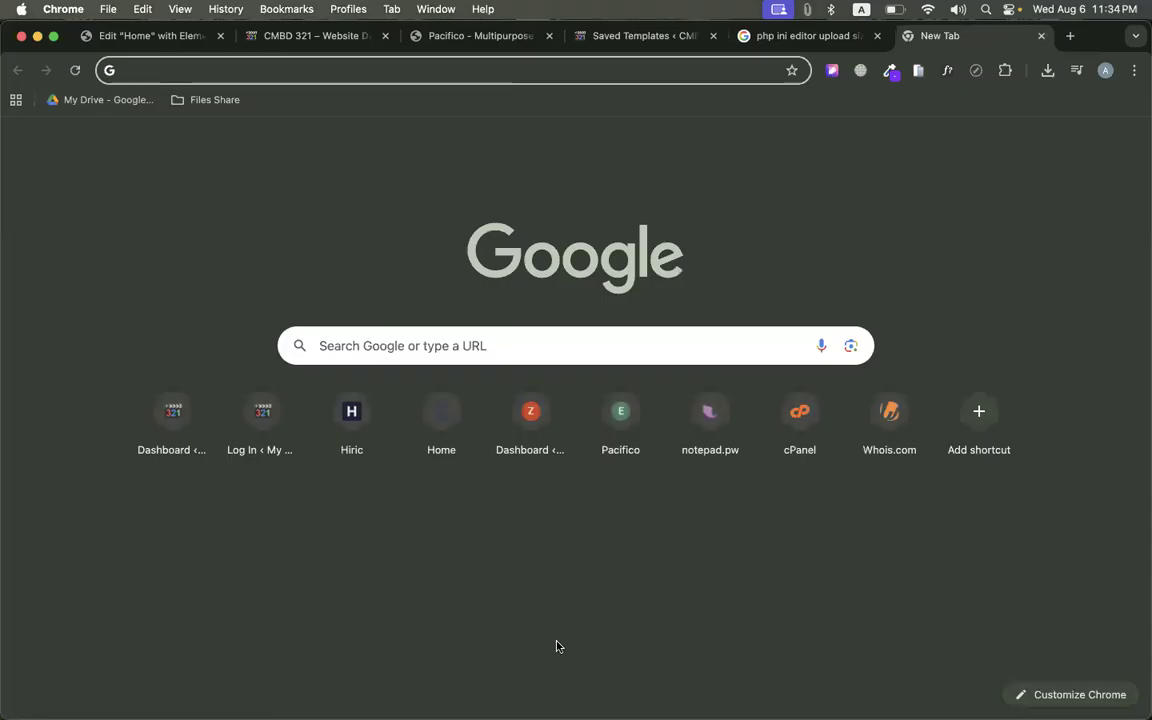
left_click(501, 208)
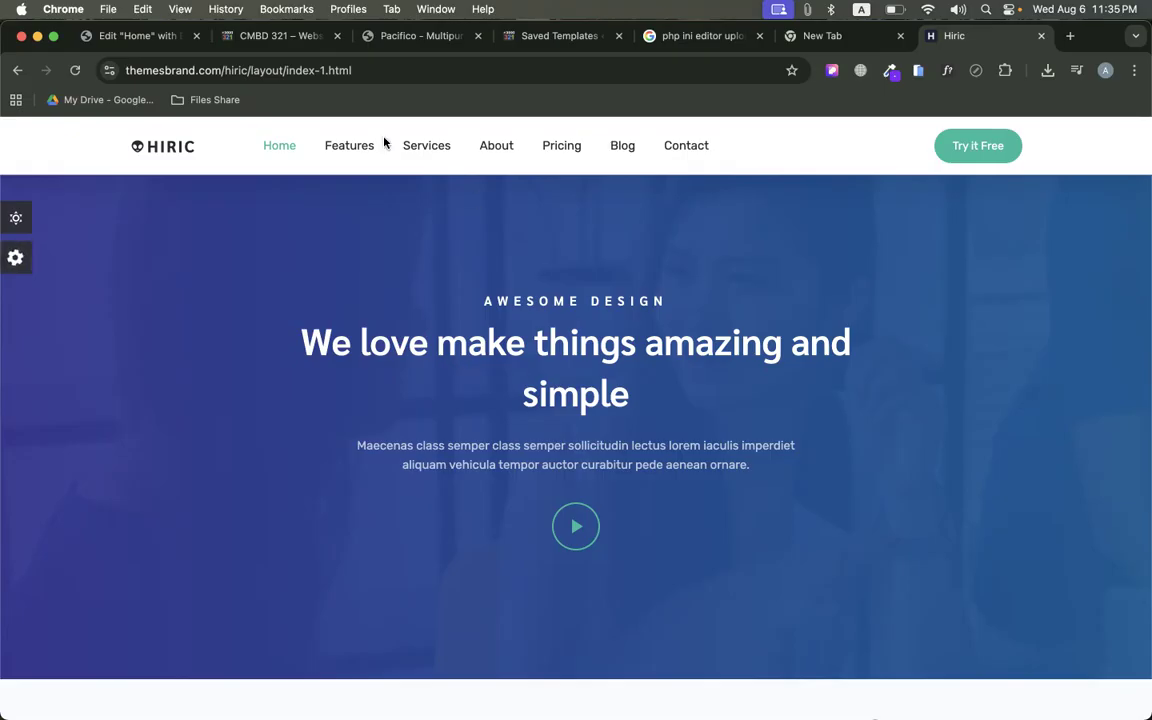
In the Elementor editor's desktop view, add an empty flexbox container with column direction below the email form
left_click(154, 38)
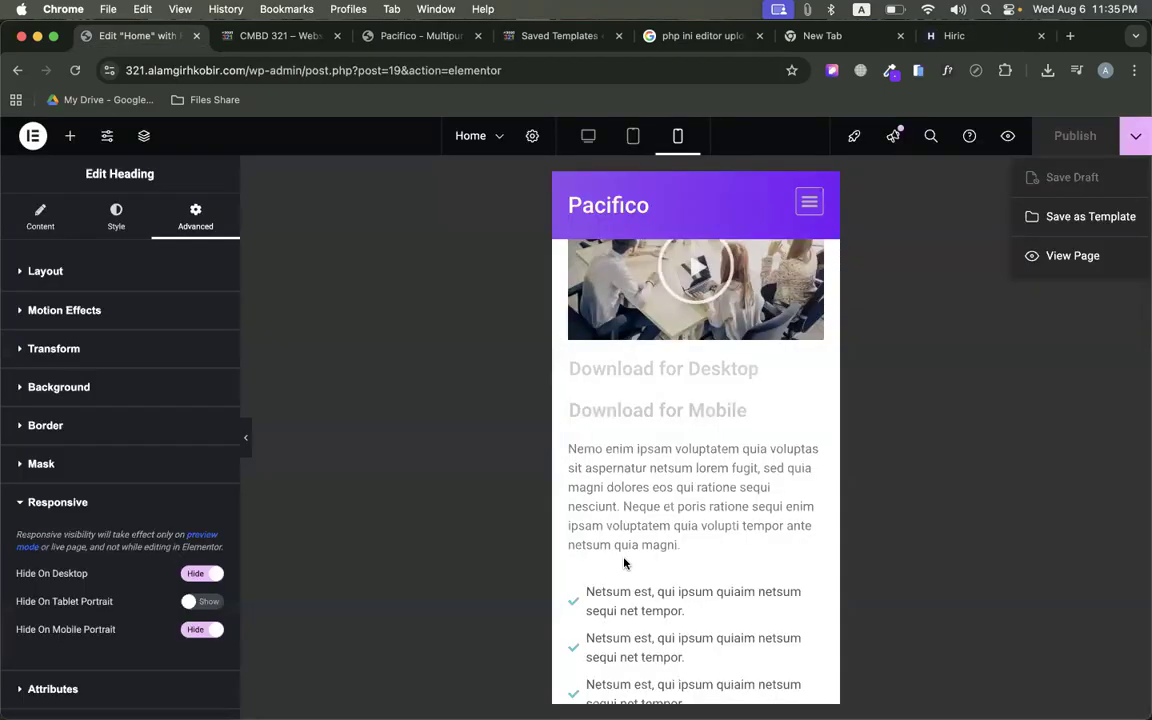
left_click(587, 138)
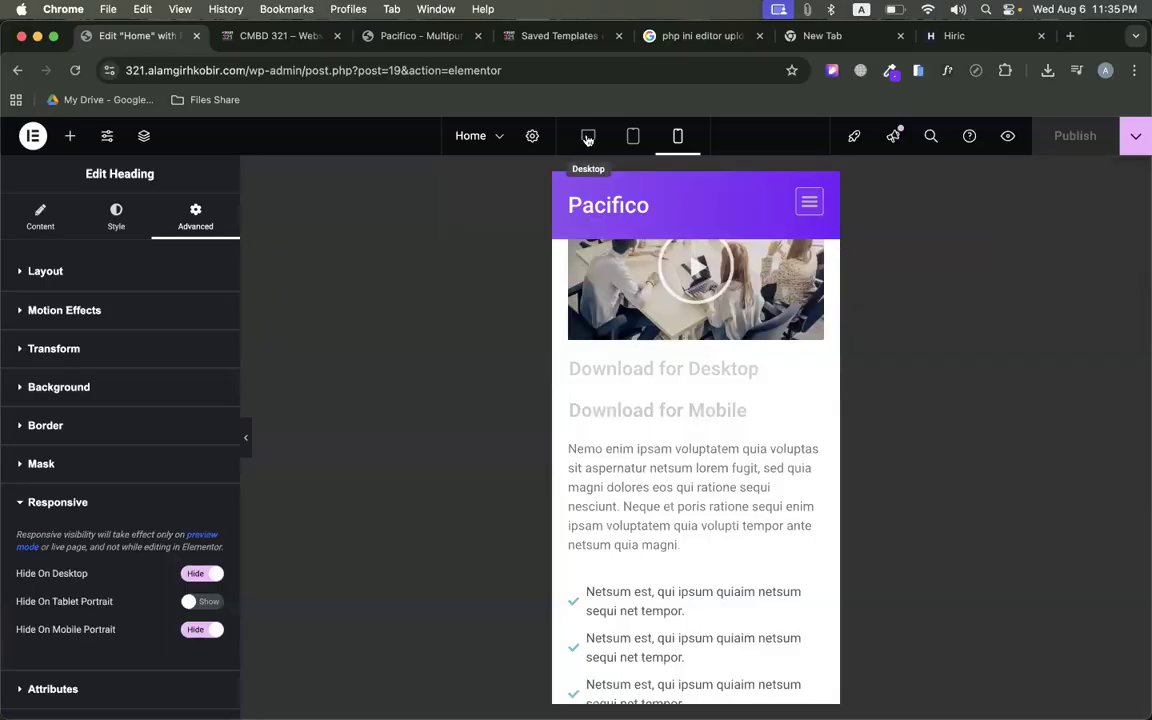
left_click(587, 137)
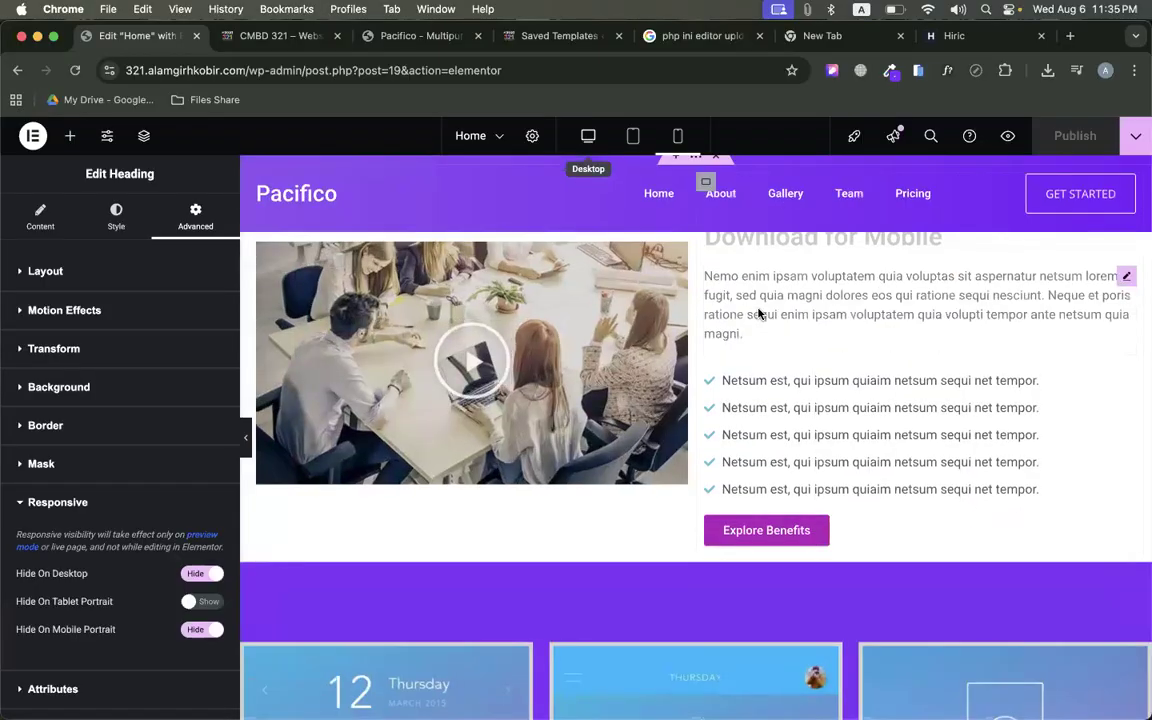
scroll(758, 314, "down", 20)
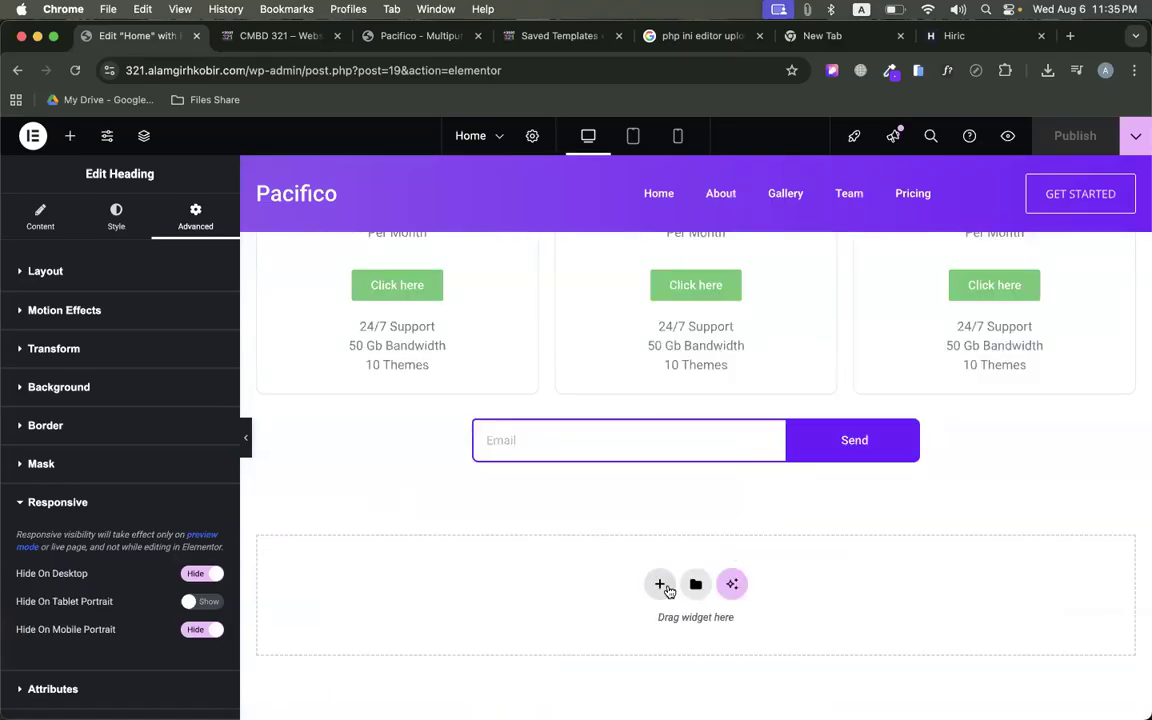
left_click(668, 589)
left_click(640, 545)
left_click(482, 548)
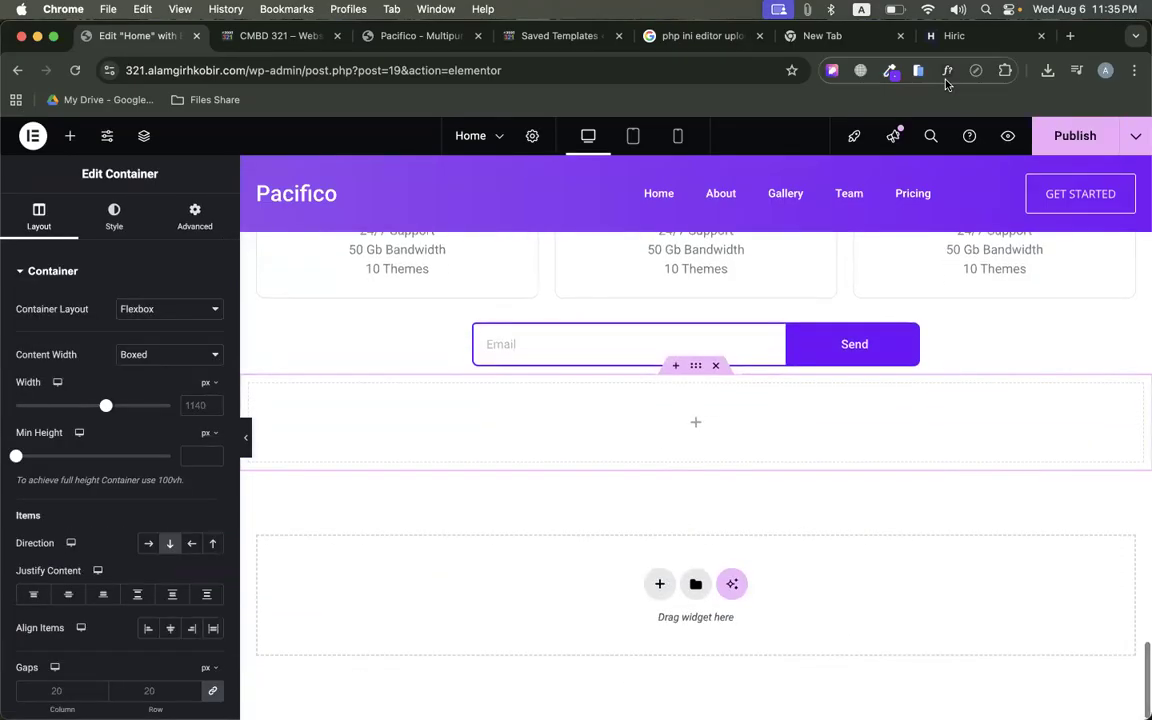
Copy the hero heading "We love make things amazing and simple" from the Hiric page
left_click(950, 36)
left_click_drag(476, 306, 752, 499)
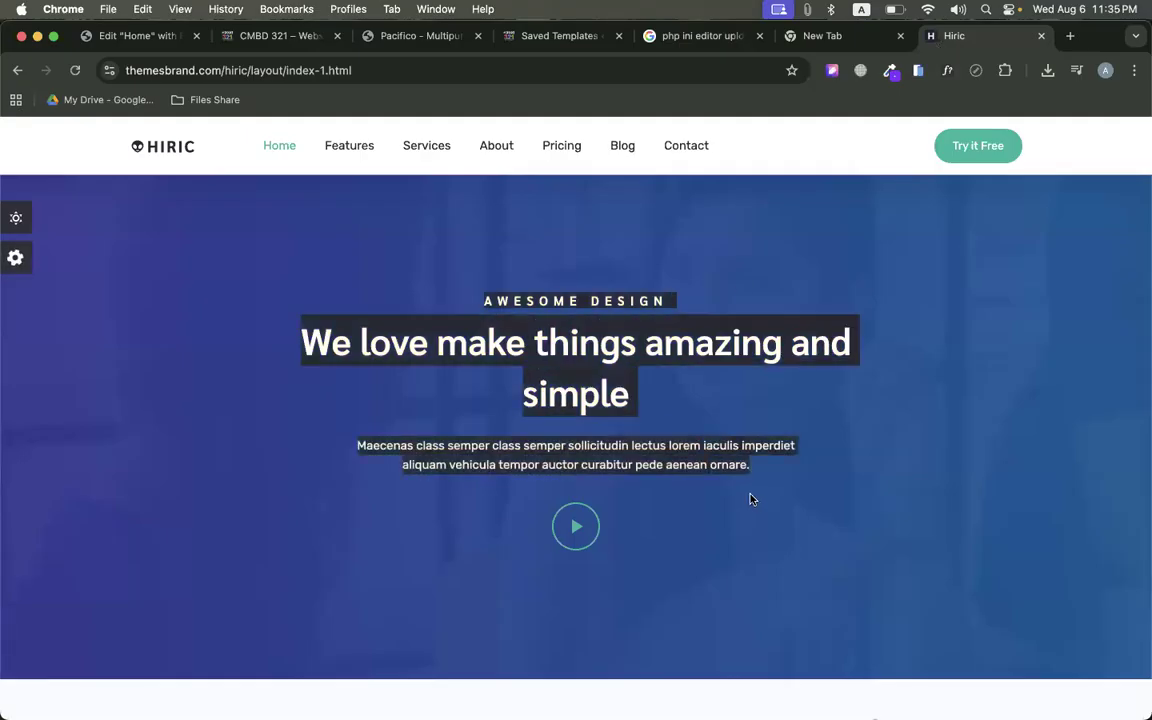
left_click(627, 384)
triple_click(444, 318)
key("ctrl+c")
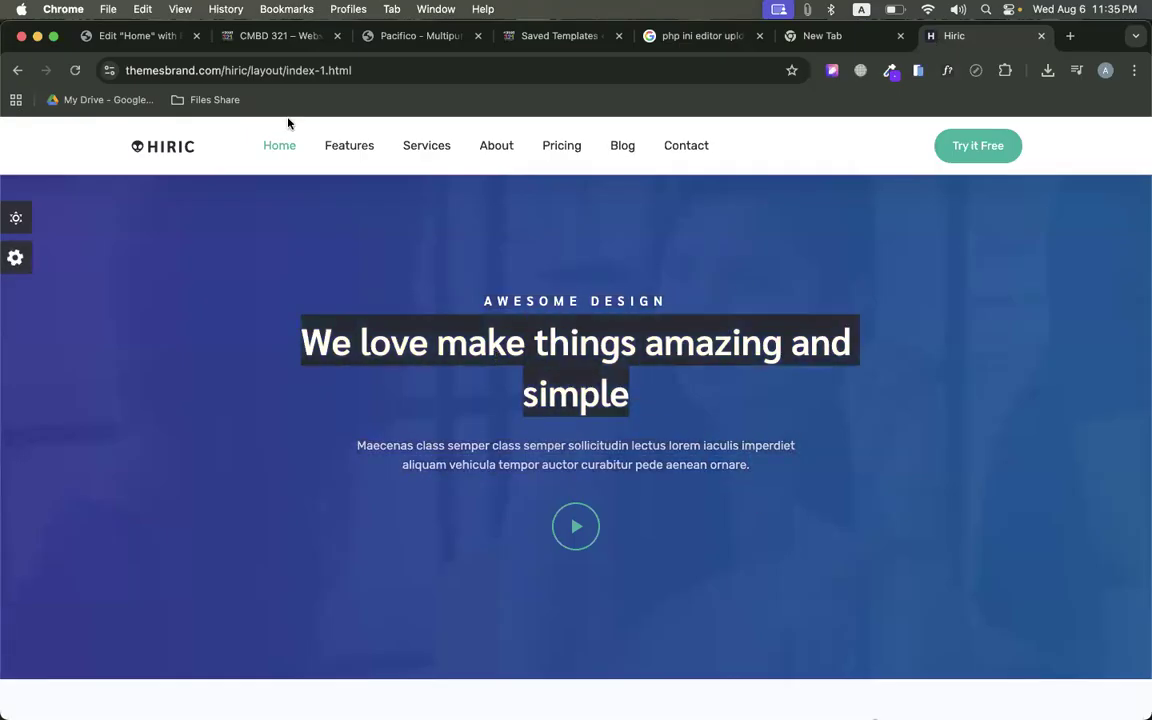
Add a text editor widget to the new container, followed by a heading widget below it
left_click(140, 36)
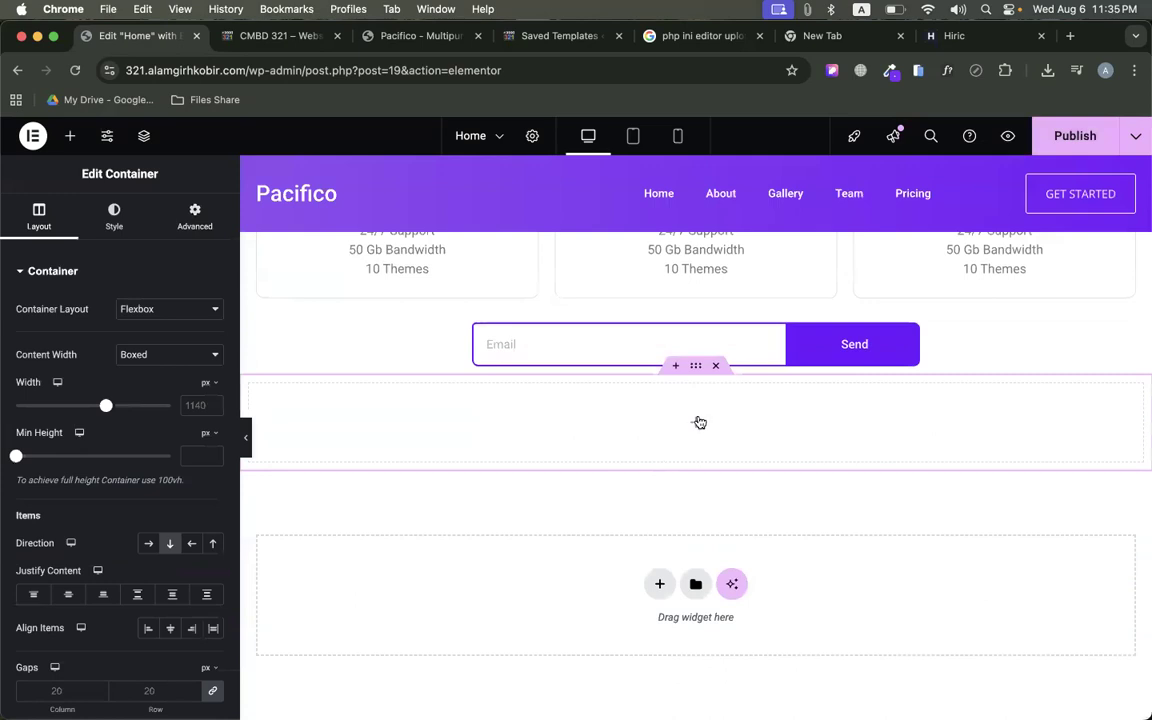
left_click(697, 421)
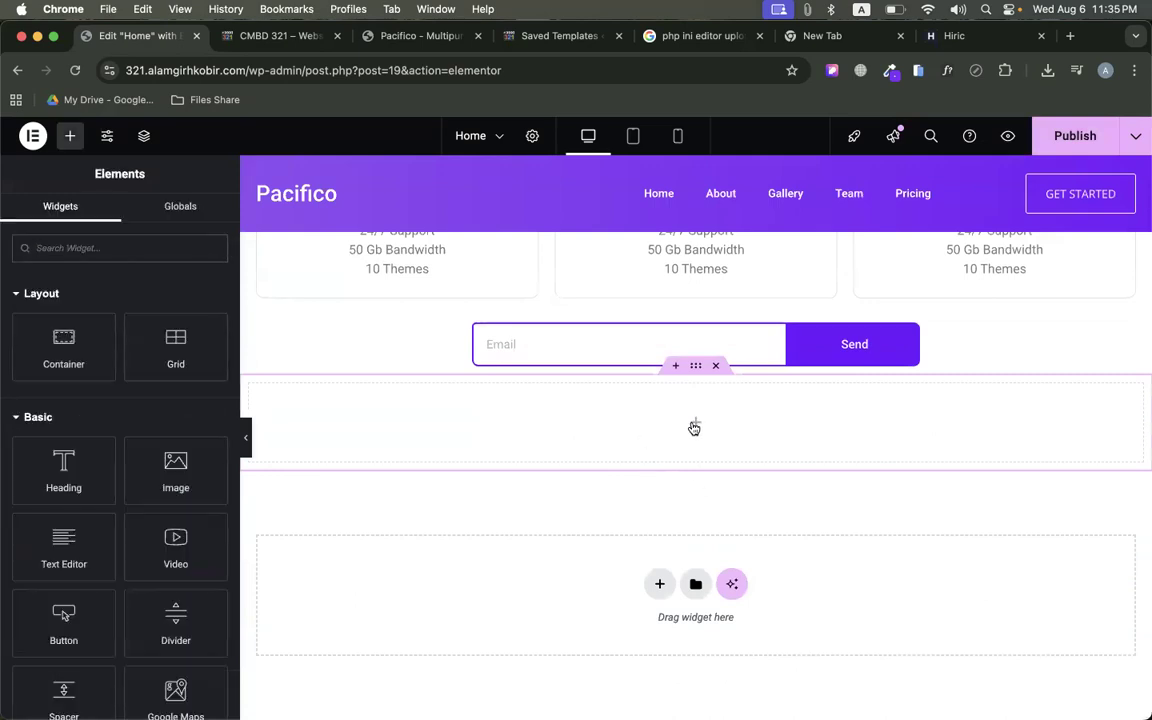
left_click_drag(63, 556, 400, 421)
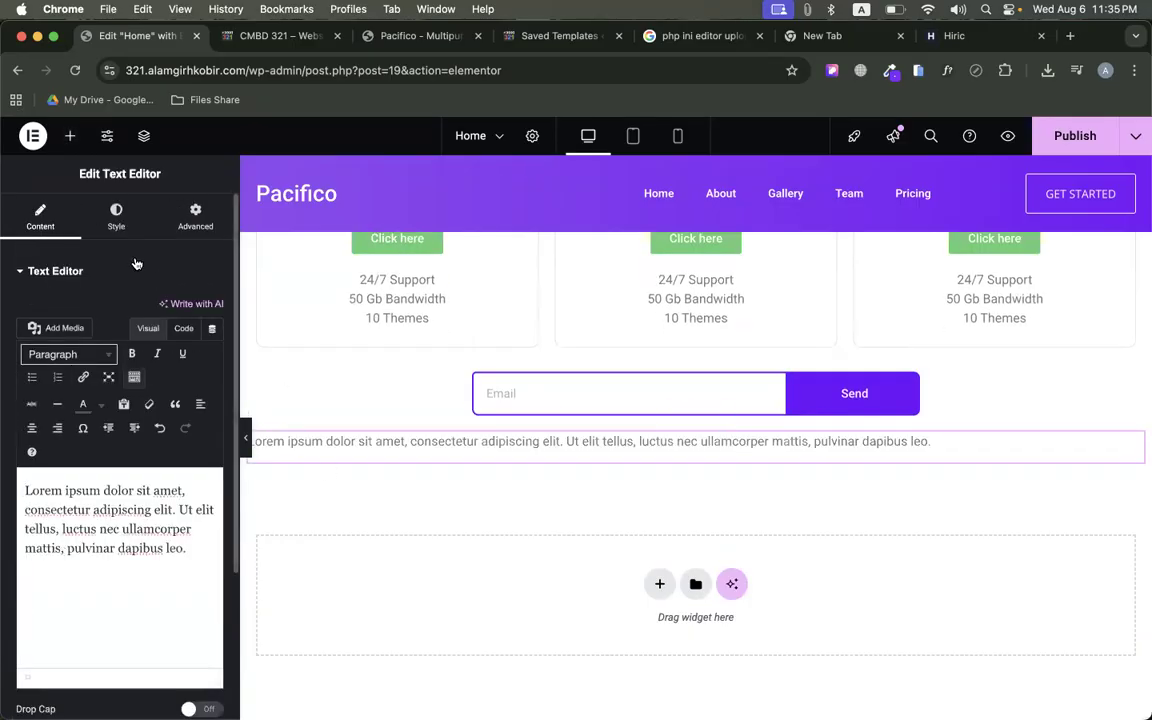
left_click(71, 135)
left_click(63, 465)
left_click(71, 135)
left_click(56, 609)
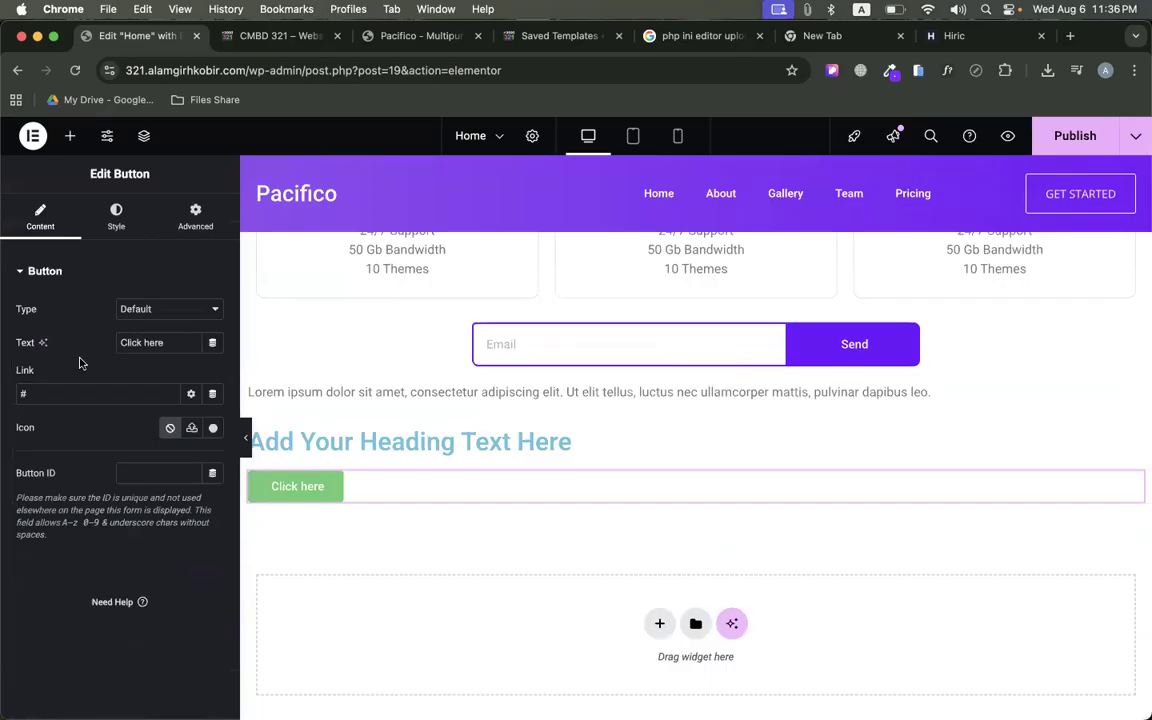
key("super+z")
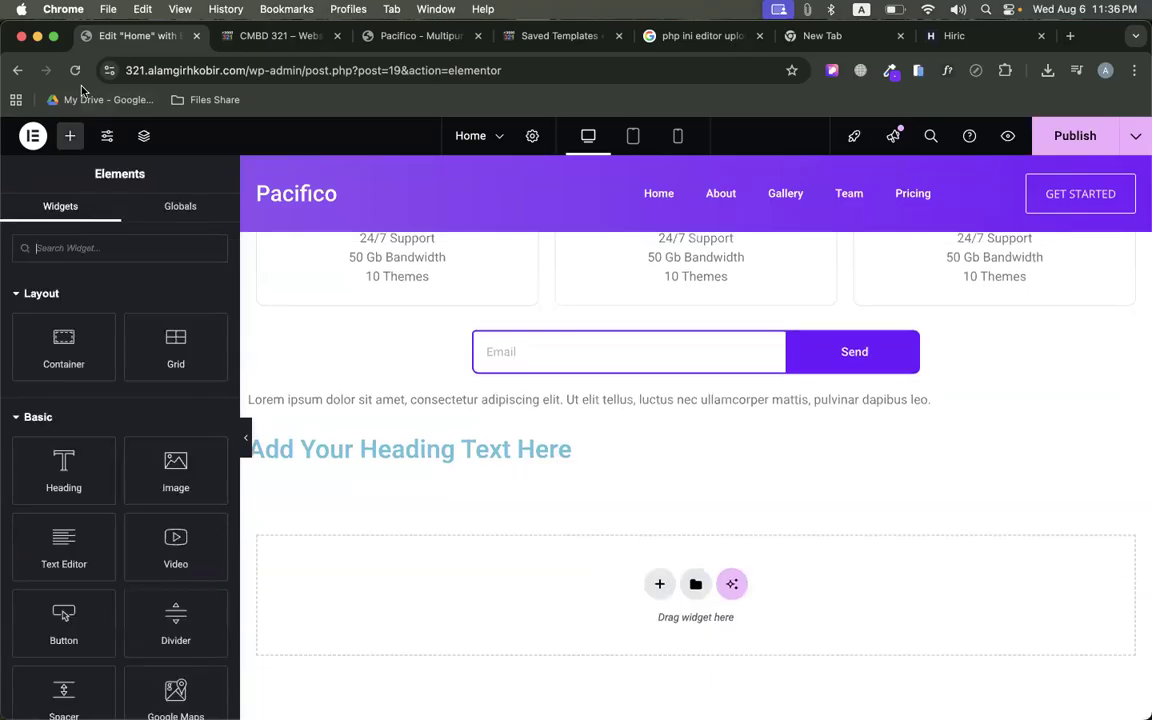
Add a second text editor widget below the heading and an icon widget beneath it, following the Hiric hero layout
left_click(52, 556)
left_click(70, 135)
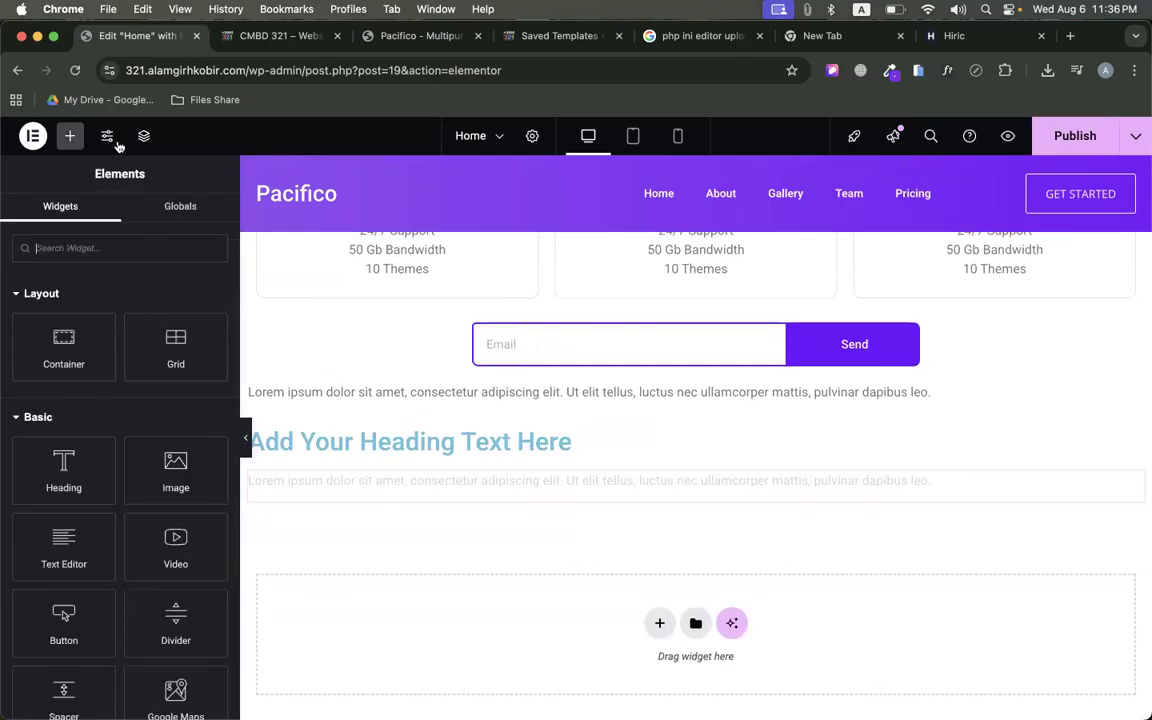
left_click(927, 44)
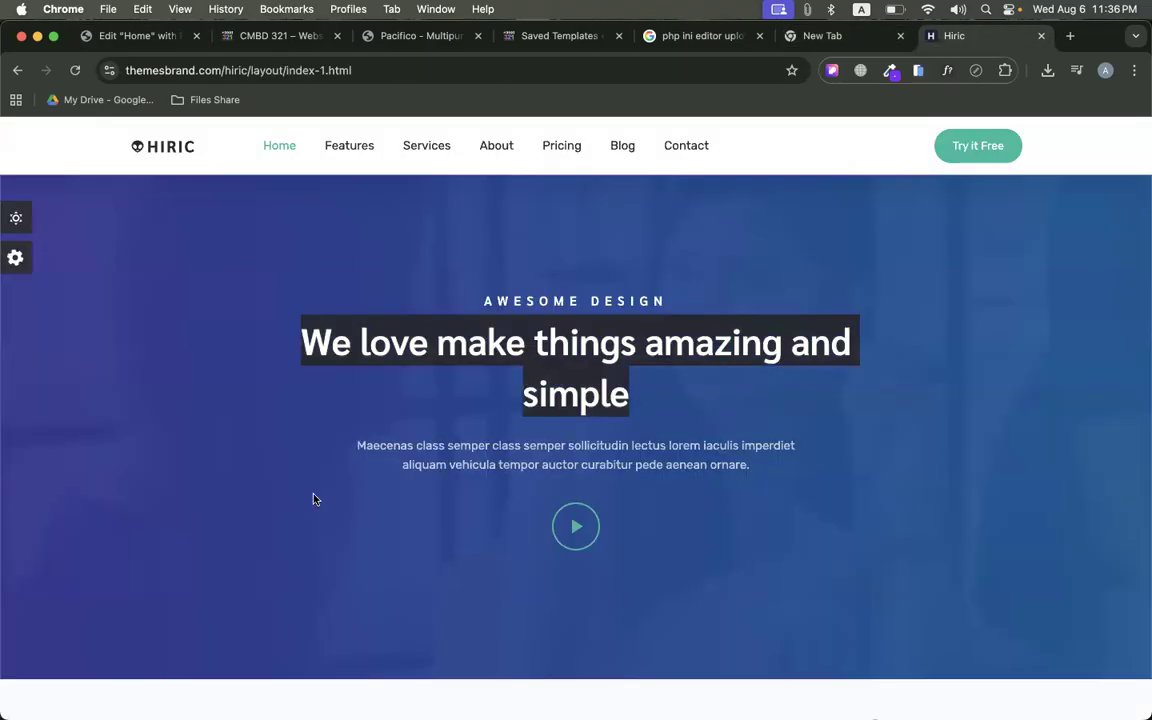
left_click(140, 40)
left_click(84, 248)
type("icon")
left_click_drag(63, 305, 695, 530)
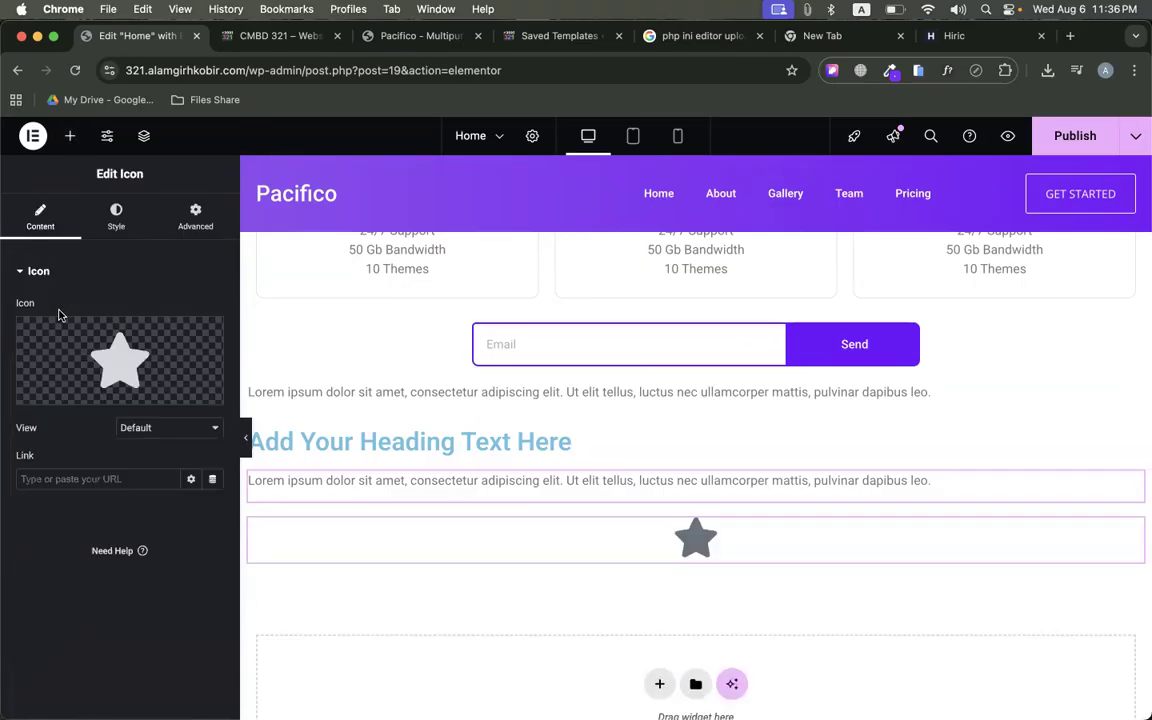
Move the Hiric browser tab directly beside the Elementor editor tab
left_click(696, 454)
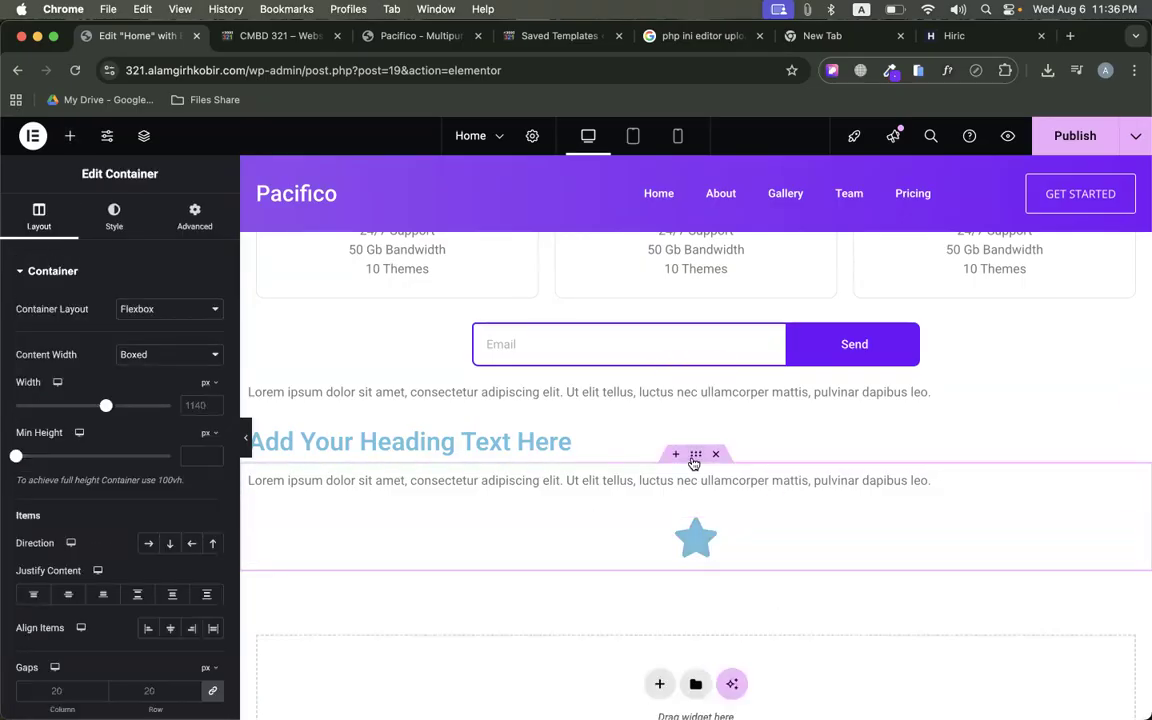
left_click_drag(697, 486, 675, 545)
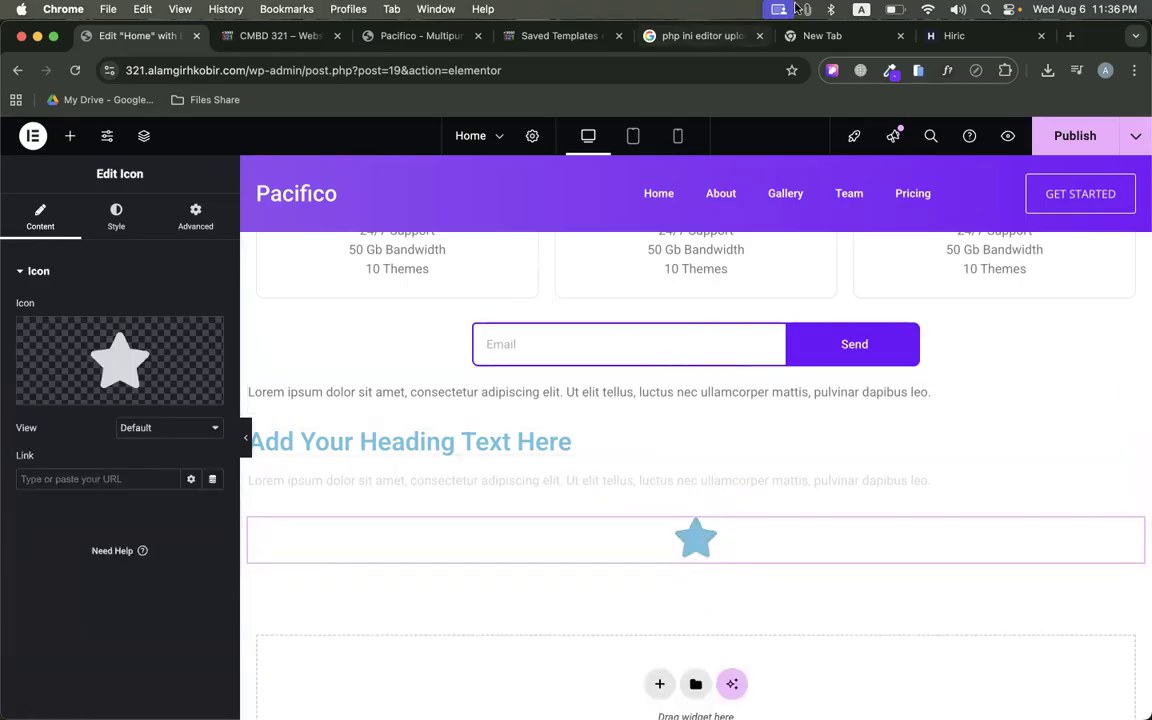
left_click_drag(954, 42, 240, 36)
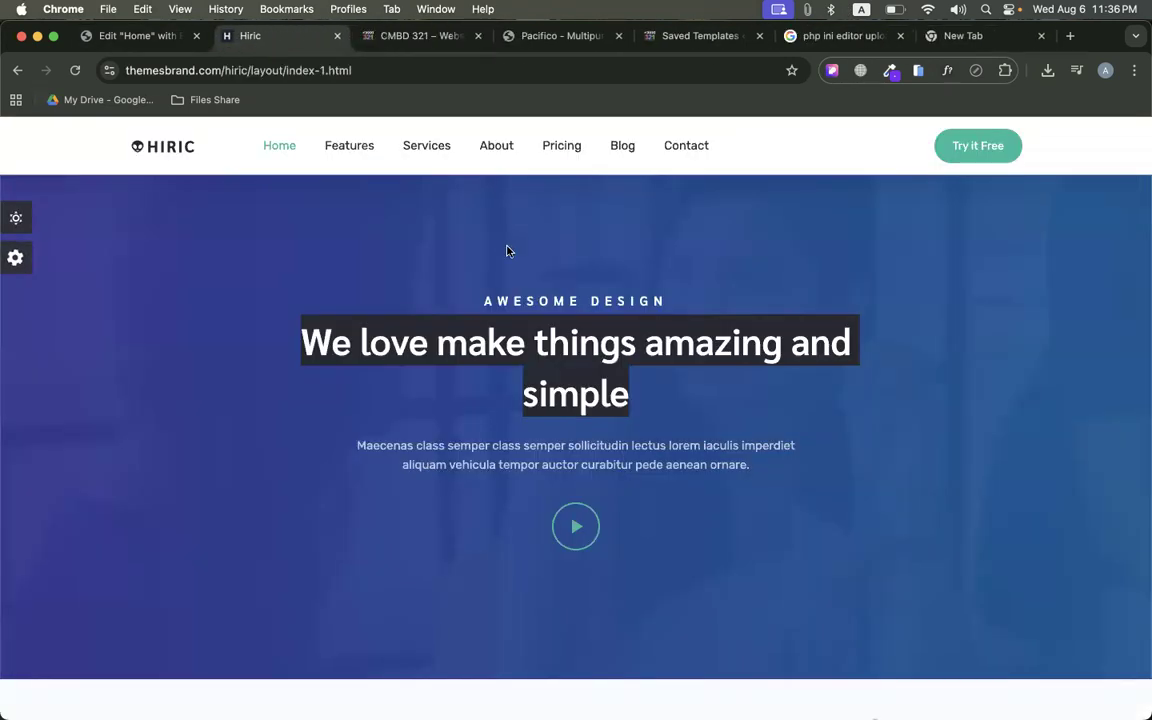
Replace the new heading's title with "We love make things amazing and simple"
left_click(101, 33)
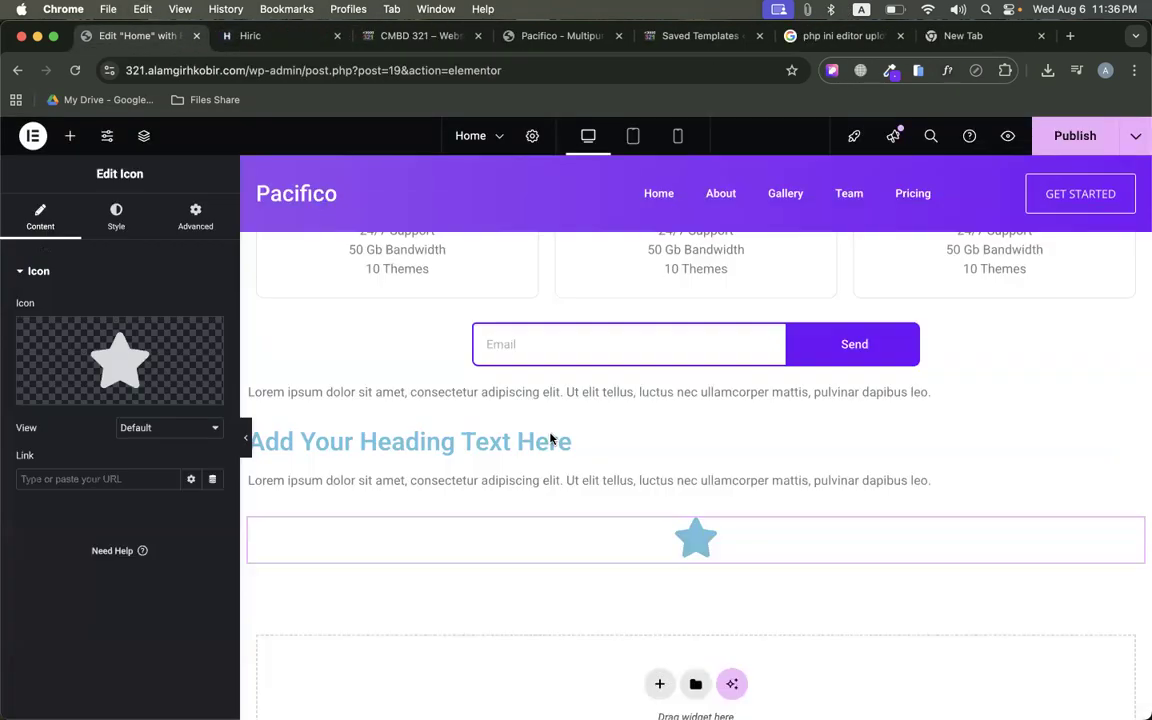
left_click(437, 432)
double_click(139, 370)
key("ctrl+a")
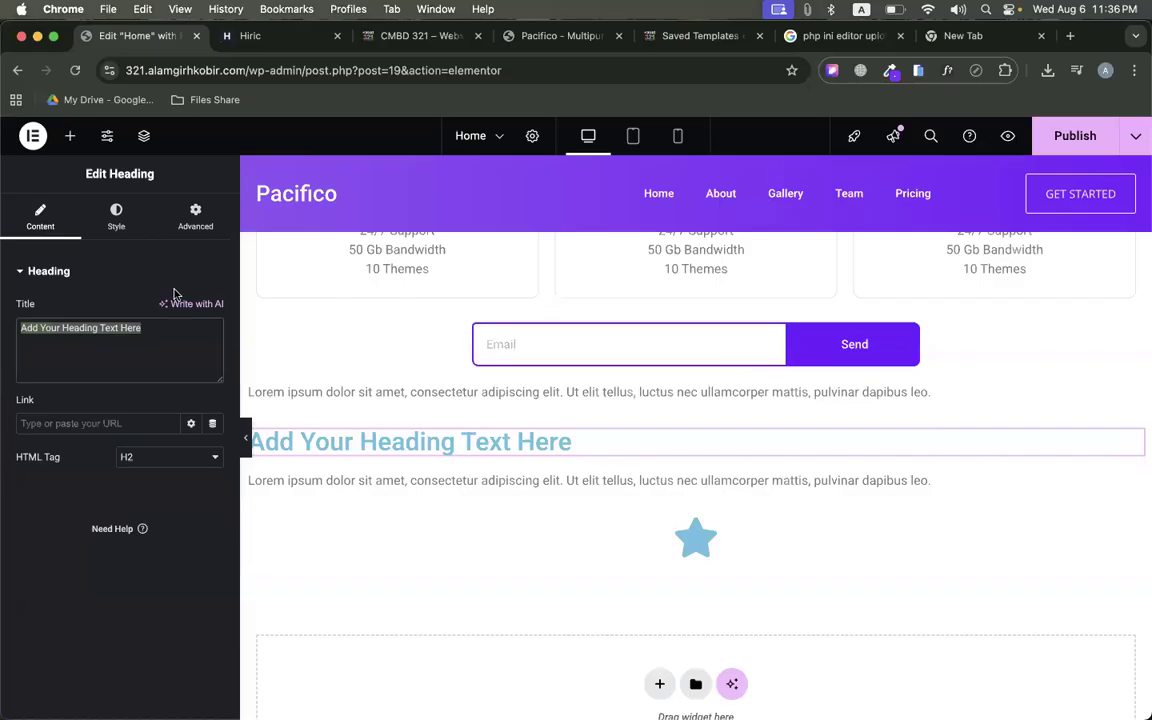
left_click(250, 35)
left_click(495, 291)
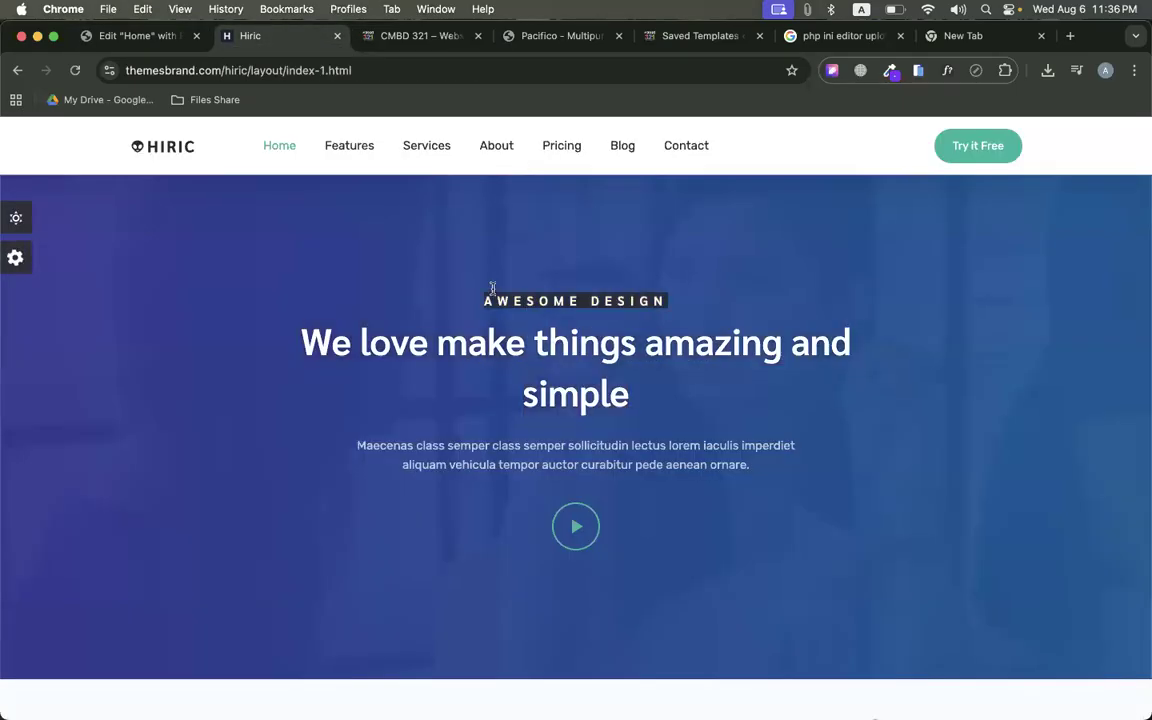
left_click(136, 35)
key("ctrl+v")
Replace the text of the text editor above the heading with "Awesome Design"
left_click(445, 390)
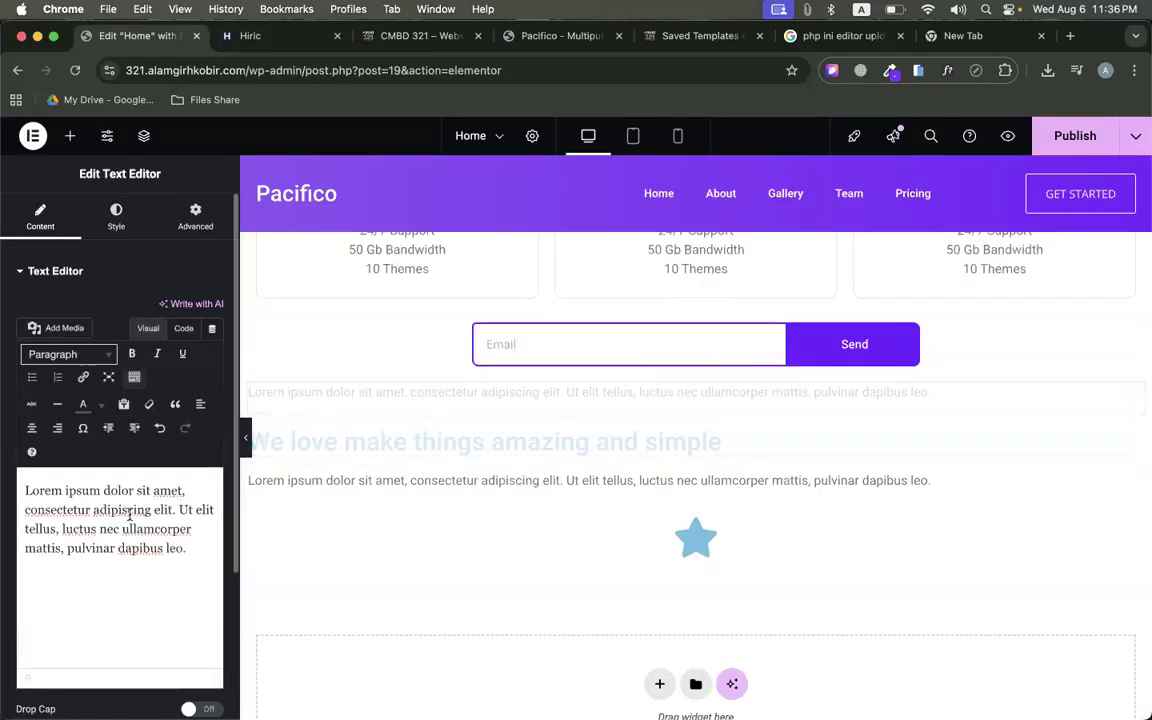
key("ctrl+a")
type("Awesome Design")
Replace the text below the heading with the "Maecenas class semper" paragraph copied from the Hiric hero
left_click(255, 35)
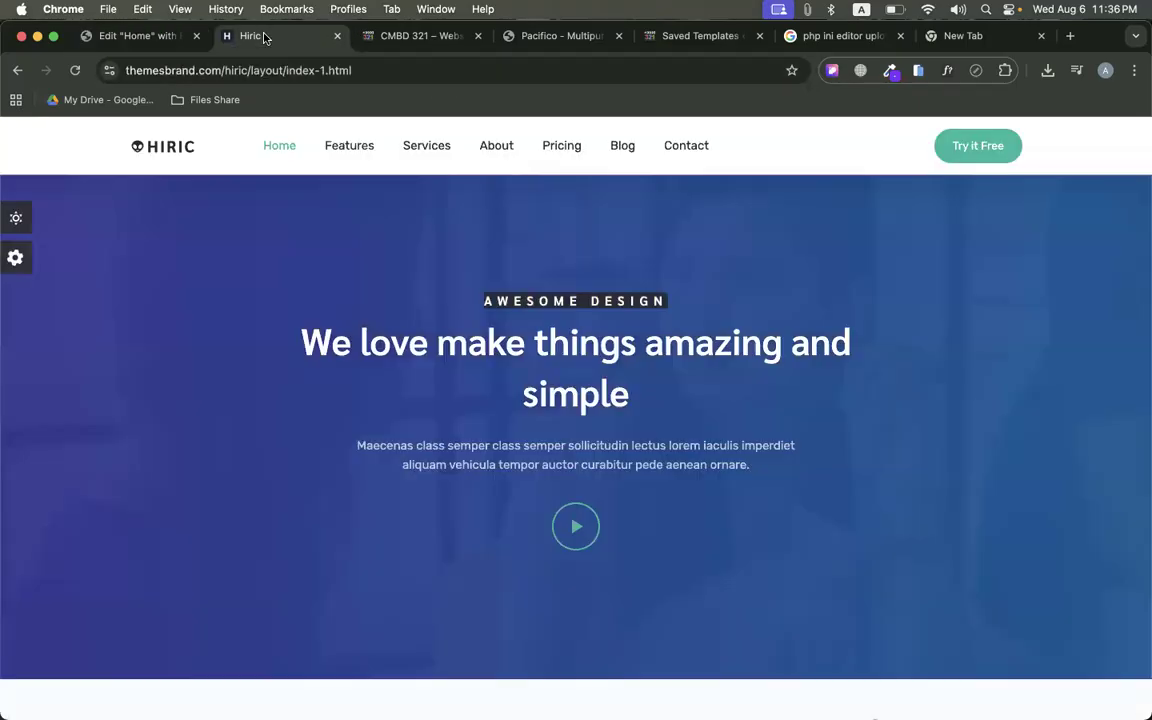
double_click(386, 470)
triple_click(383, 470)
key("super+c")
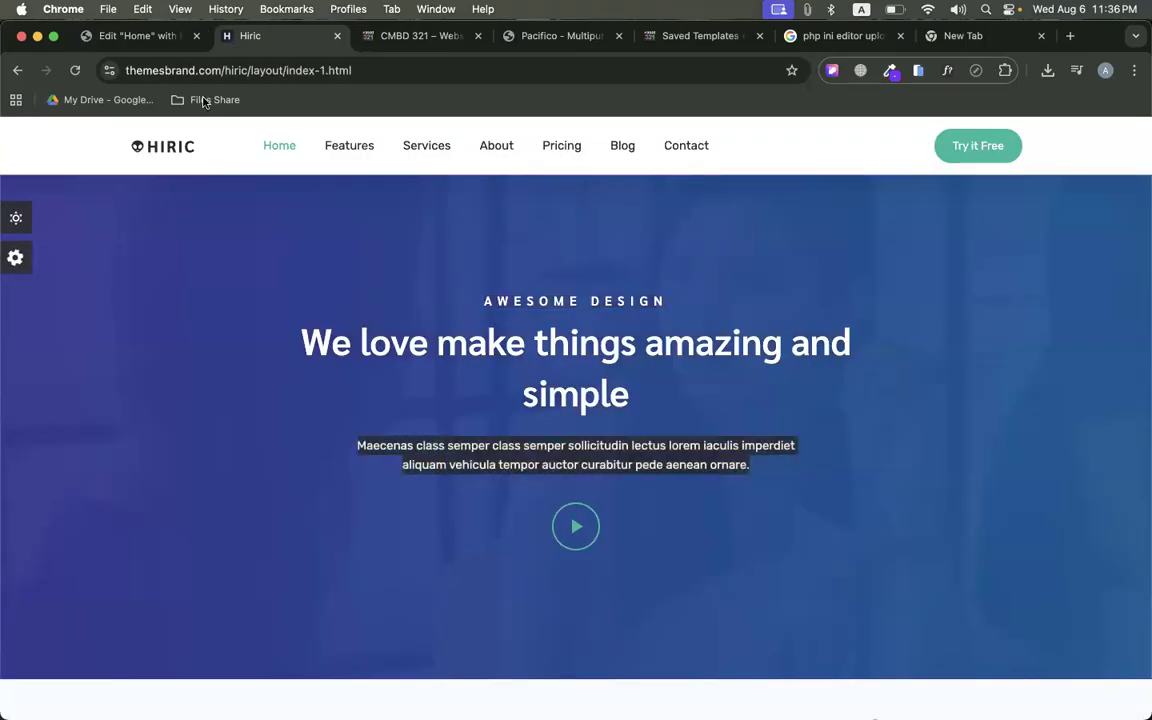
left_click(136, 35)
key("super+a")
key("super+v")
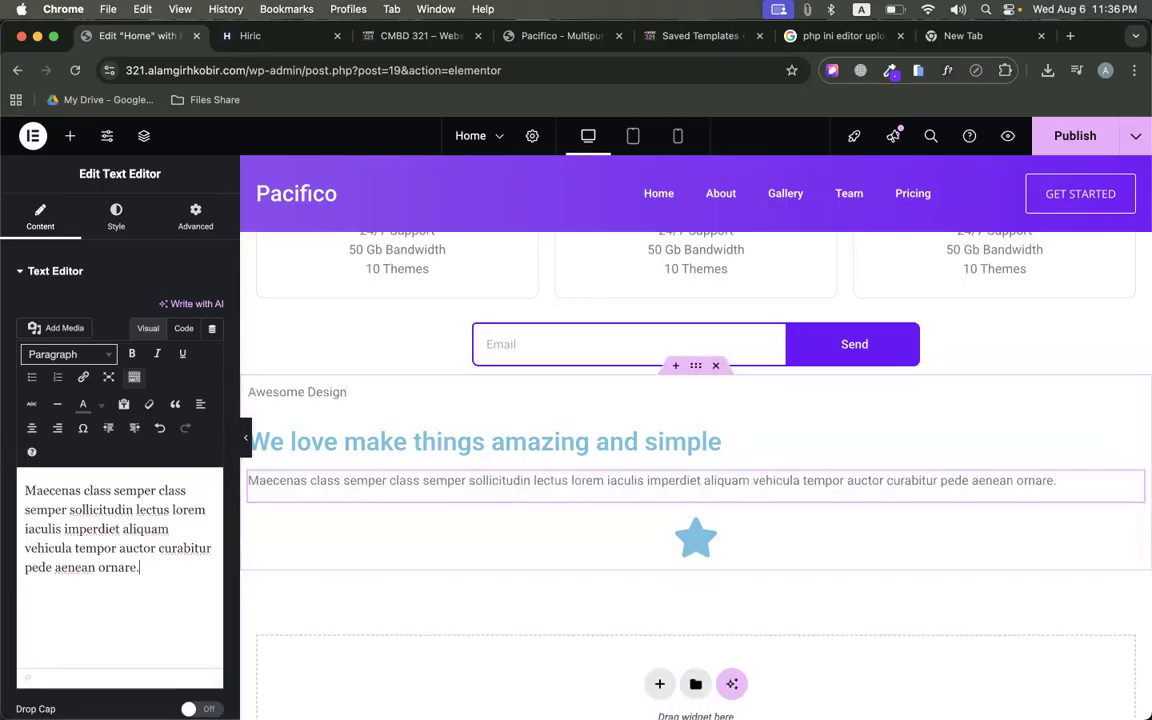
Center-align the "Awesome Design" subtitle, the heading and the paragraph below it
left_click(412, 400)
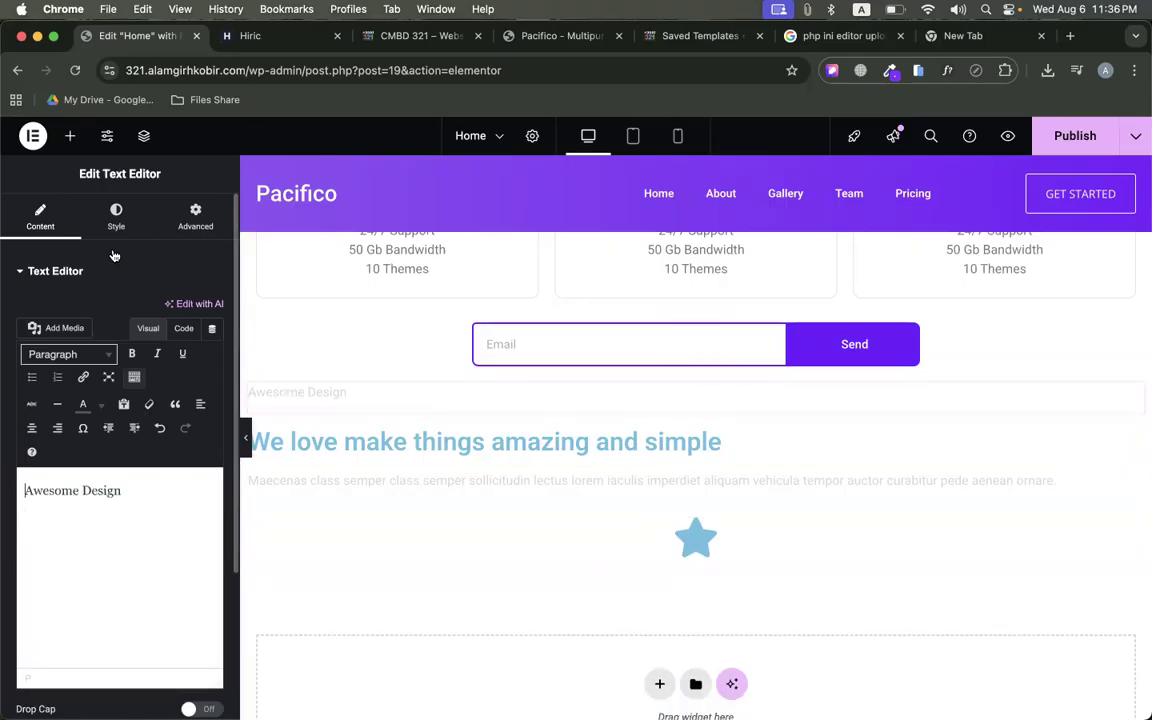
left_click(116, 217)
left_click(170, 309)
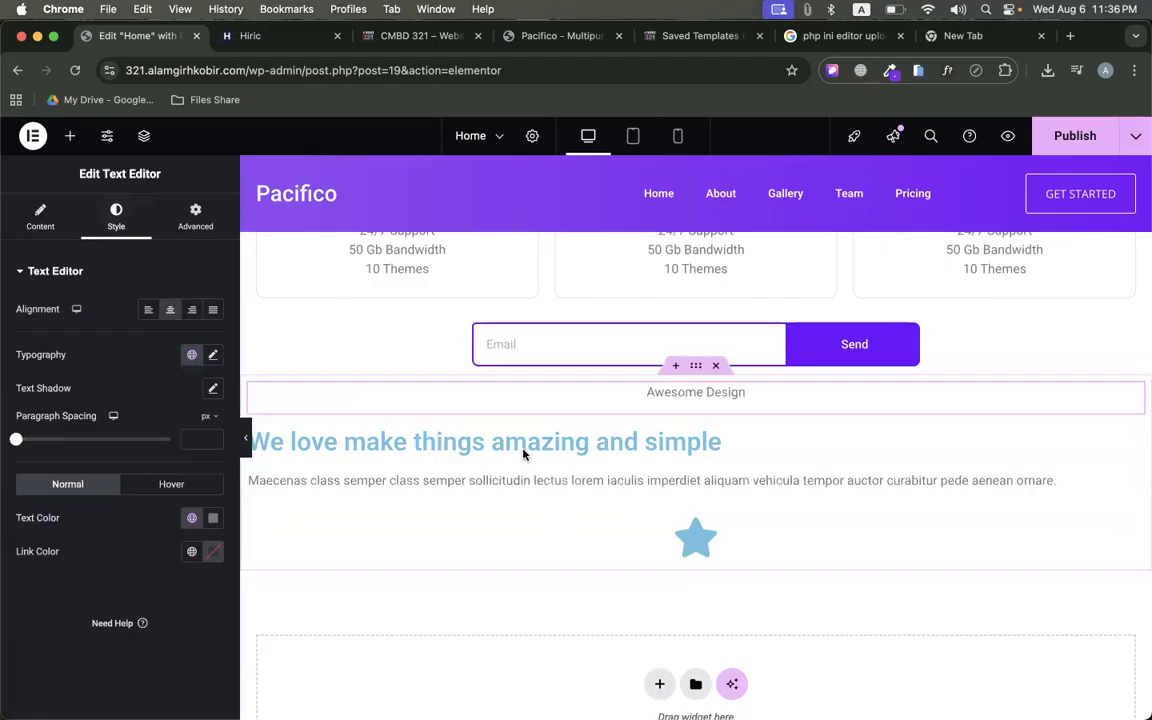
left_click(380, 442)
left_click(116, 215)
left_click(170, 309)
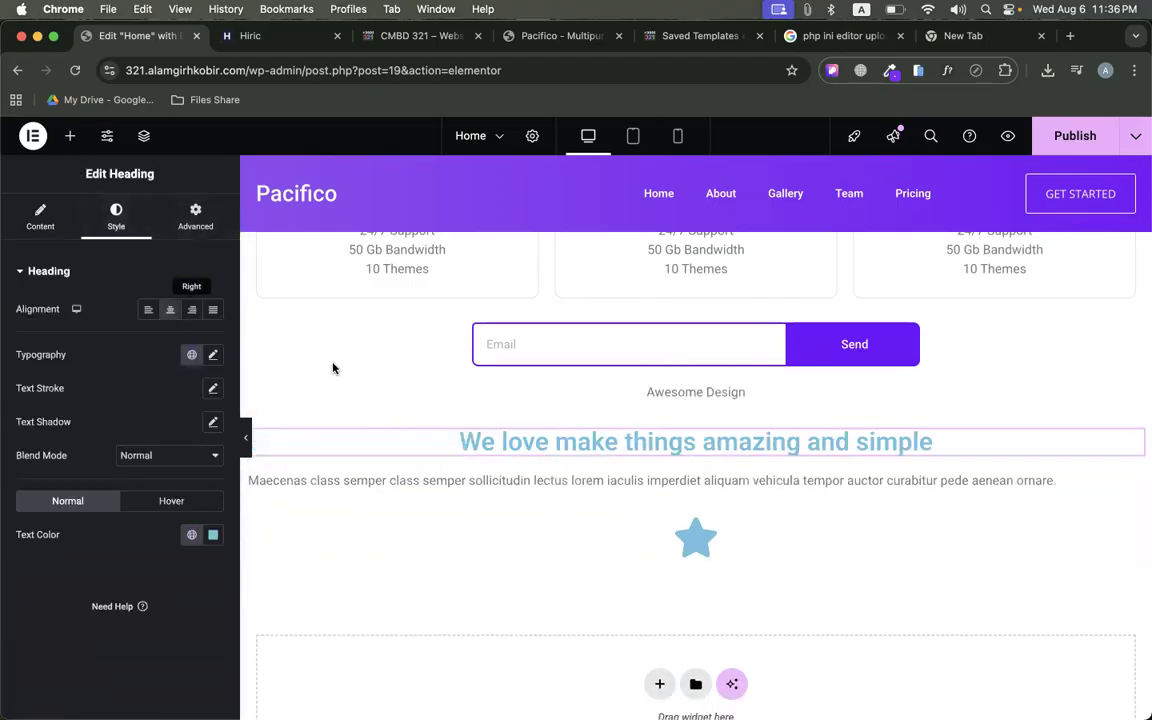
left_click(640, 480)
left_click(128, 217)
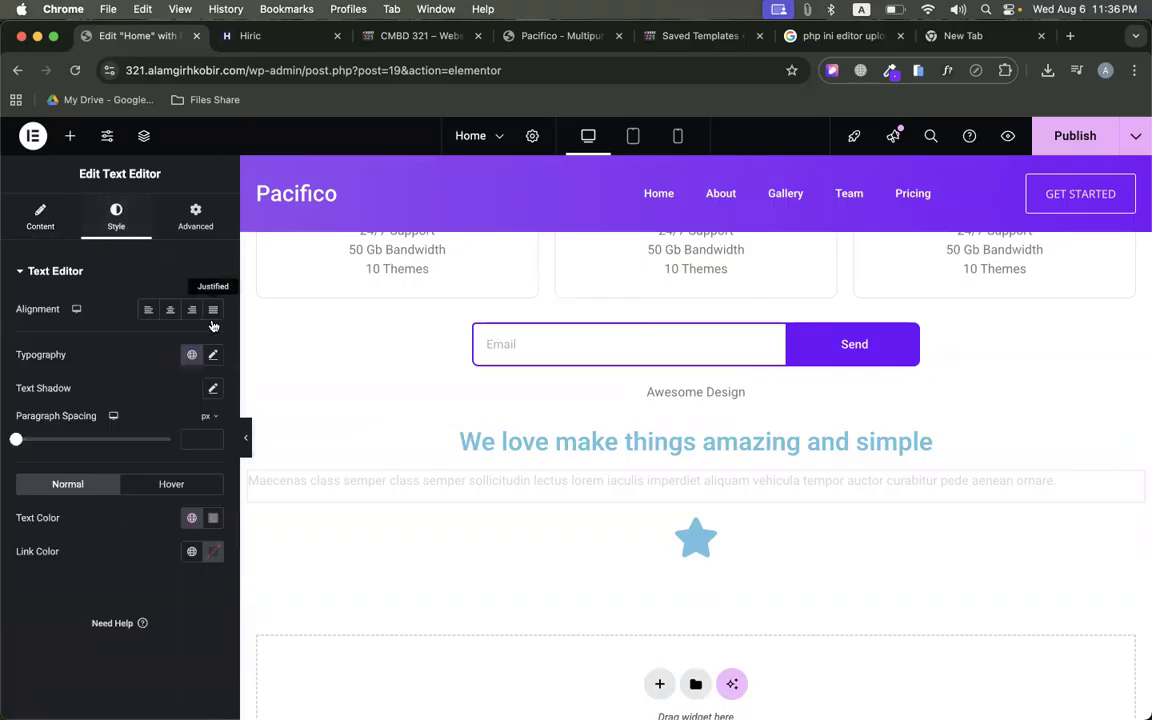
left_click(163, 309)
left_click(682, 540)
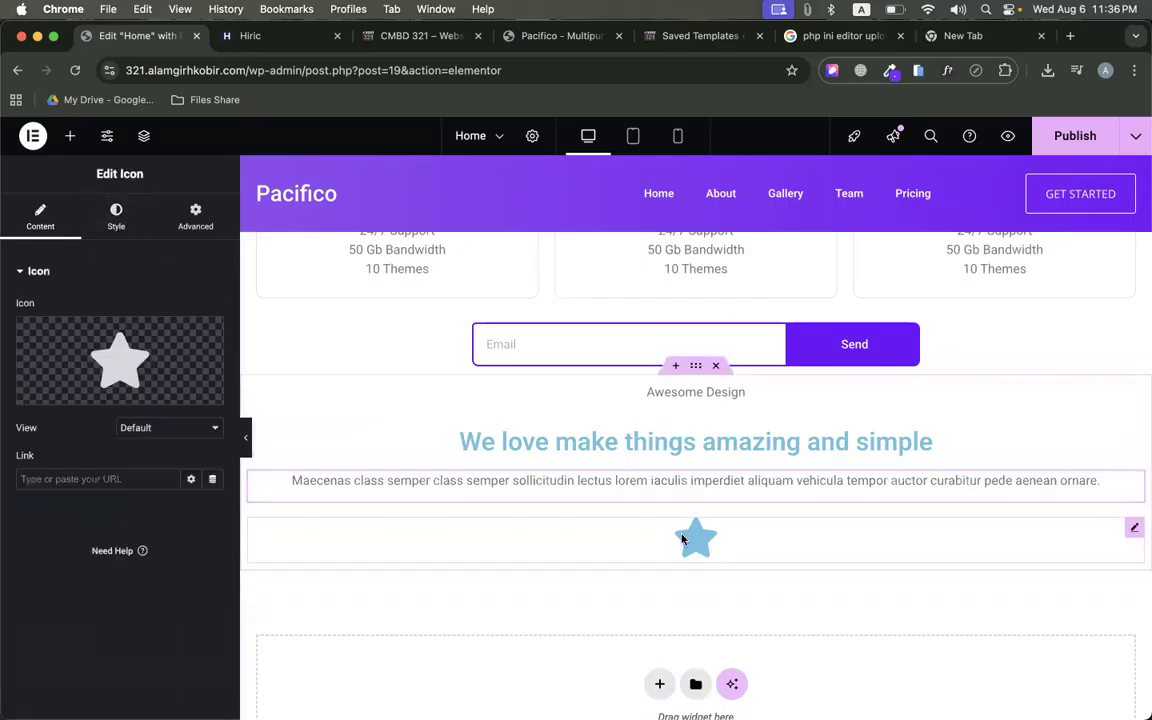
Unlink the hero container's padding and set it to 200 px top, 150 px bottom and 0 on both sides
left_click(695, 365)
left_click(194, 217)
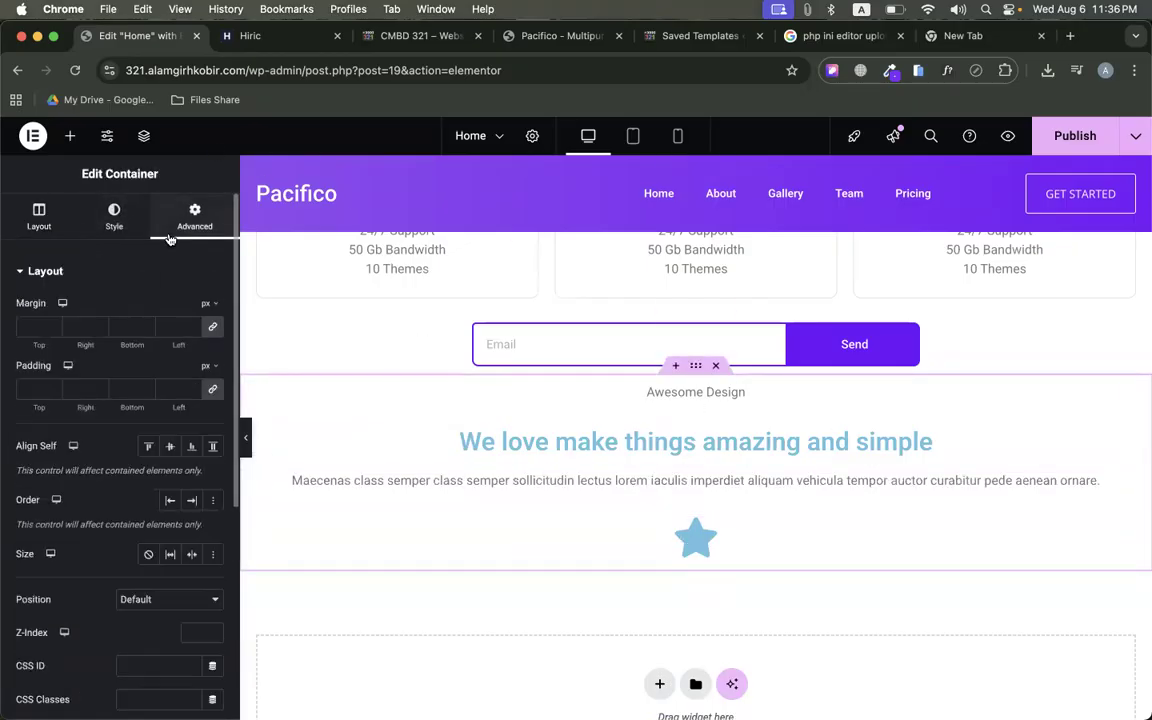
left_click(212, 388)
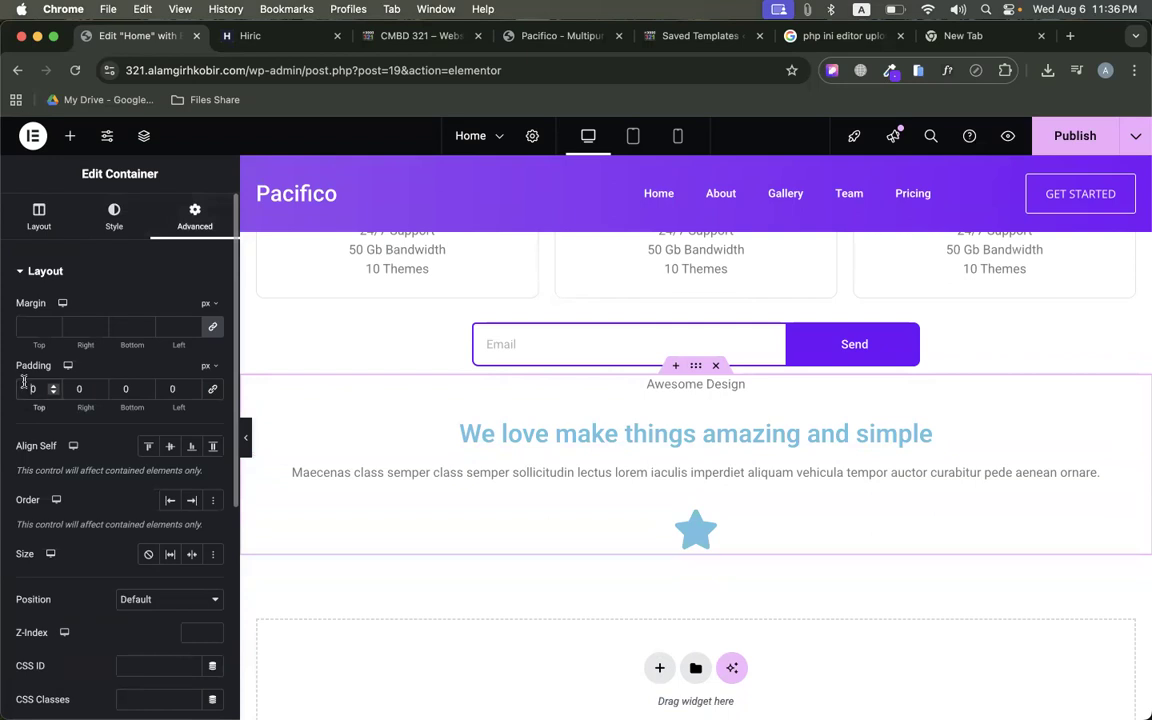
left_click(25, 388)
type("25")
left_click(115, 389)
type("15")
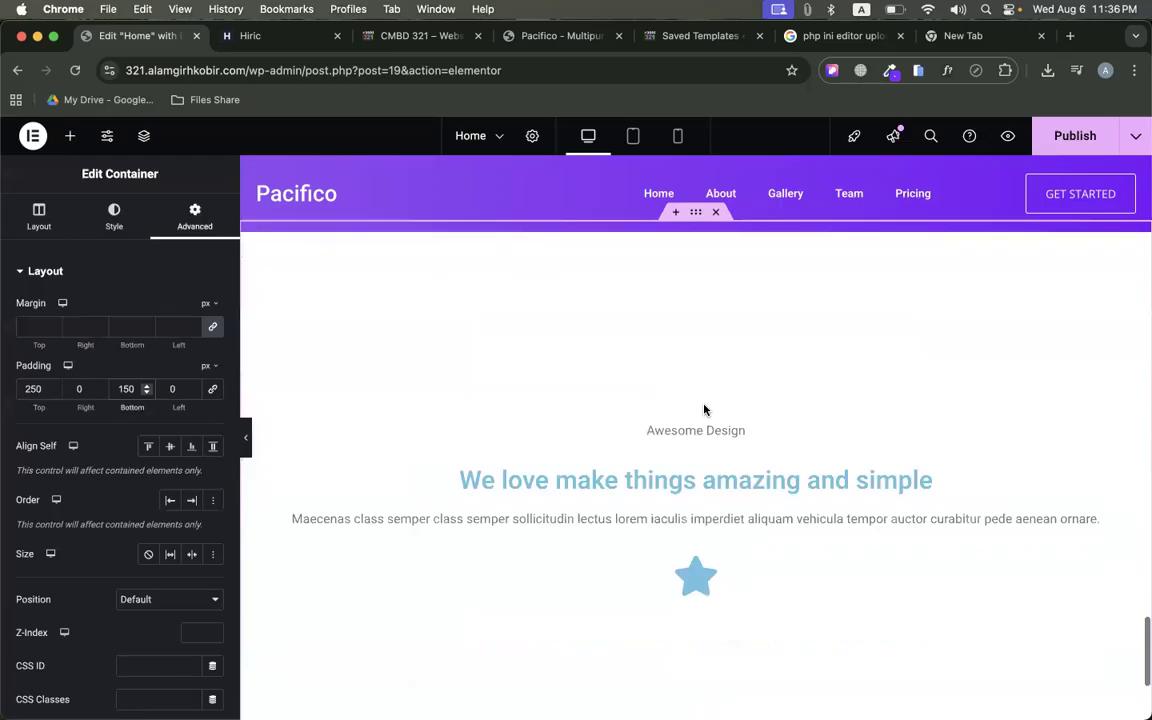
left_click(30, 389)
type("200")
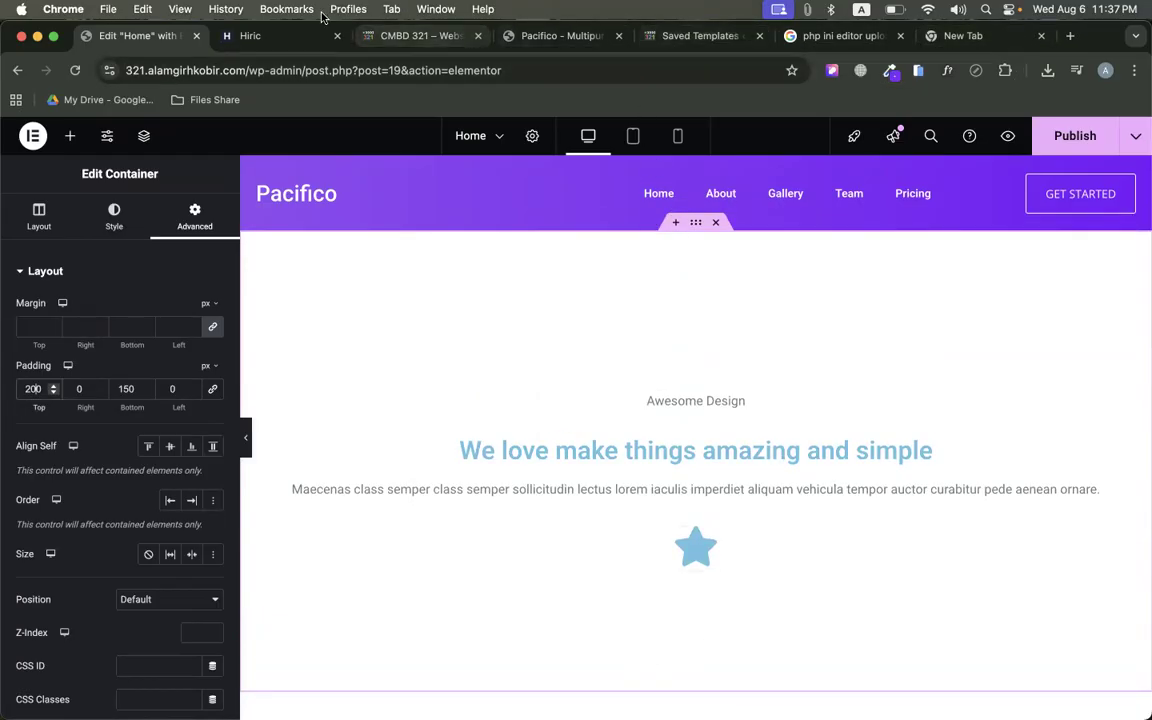
Download the bg-home photo of the women talking from the Hiric page's assets using the page inspector extension
left_click(250, 35)
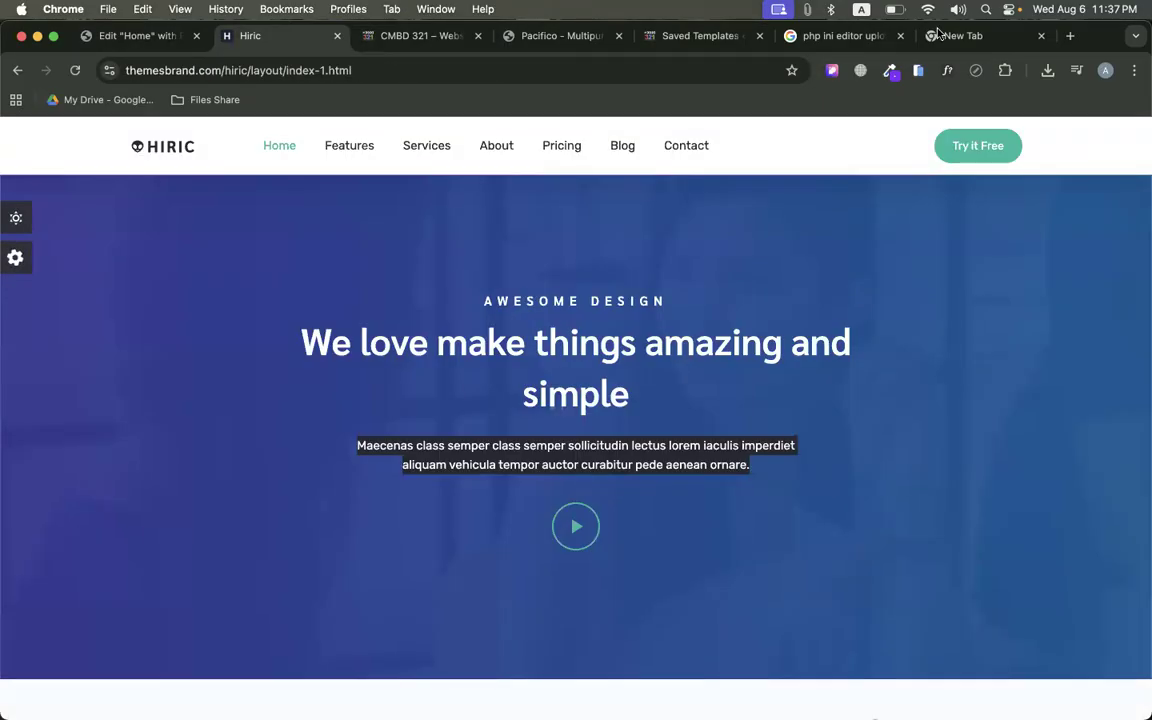
left_click(832, 70)
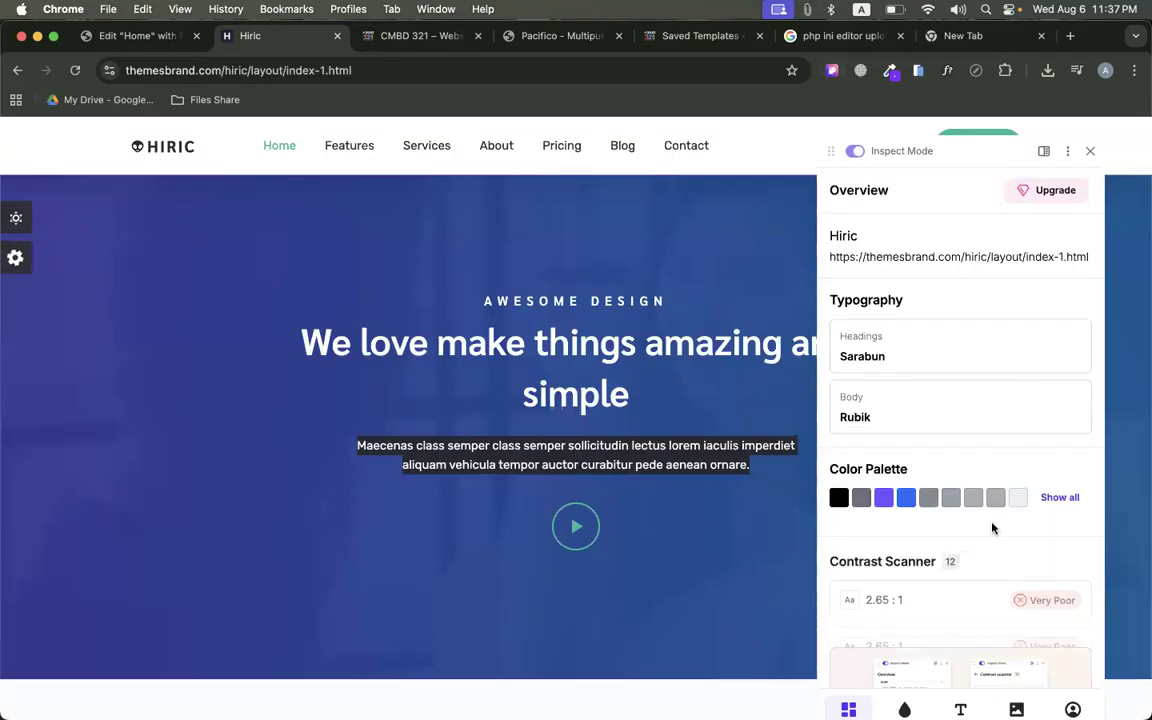
left_click(1016, 709)
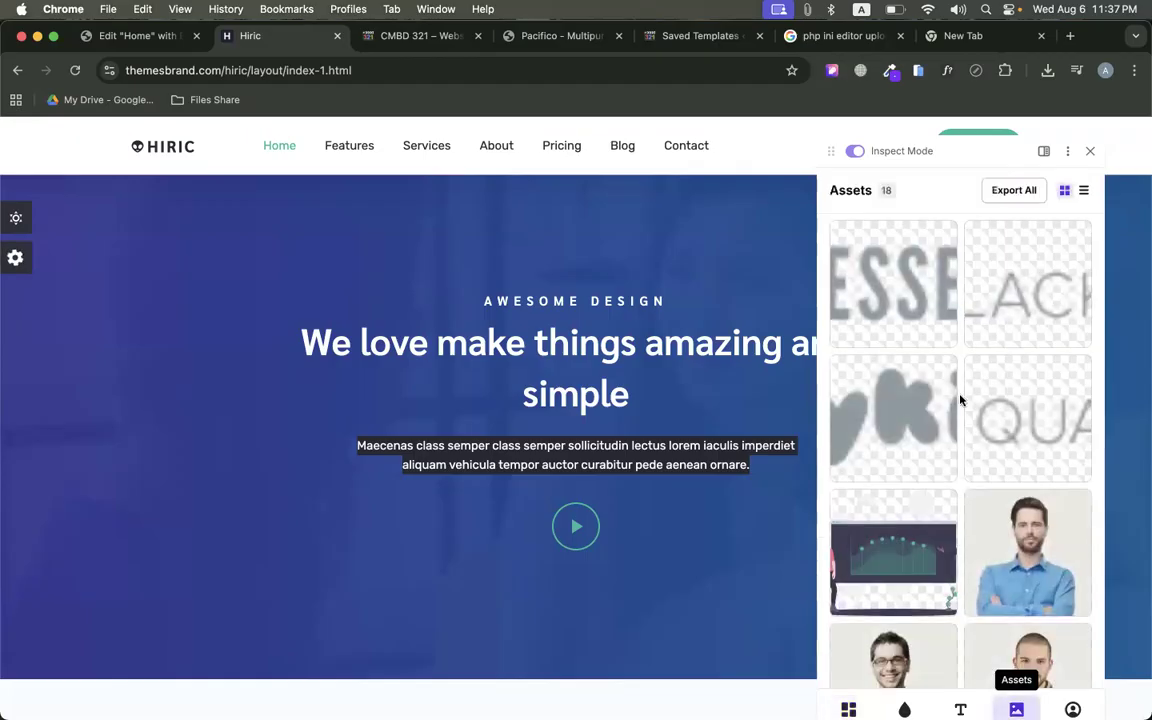
scroll(956, 390, "down", 5)
scroll(753, 362, "down", 3)
scroll(753, 362, "up", 4)
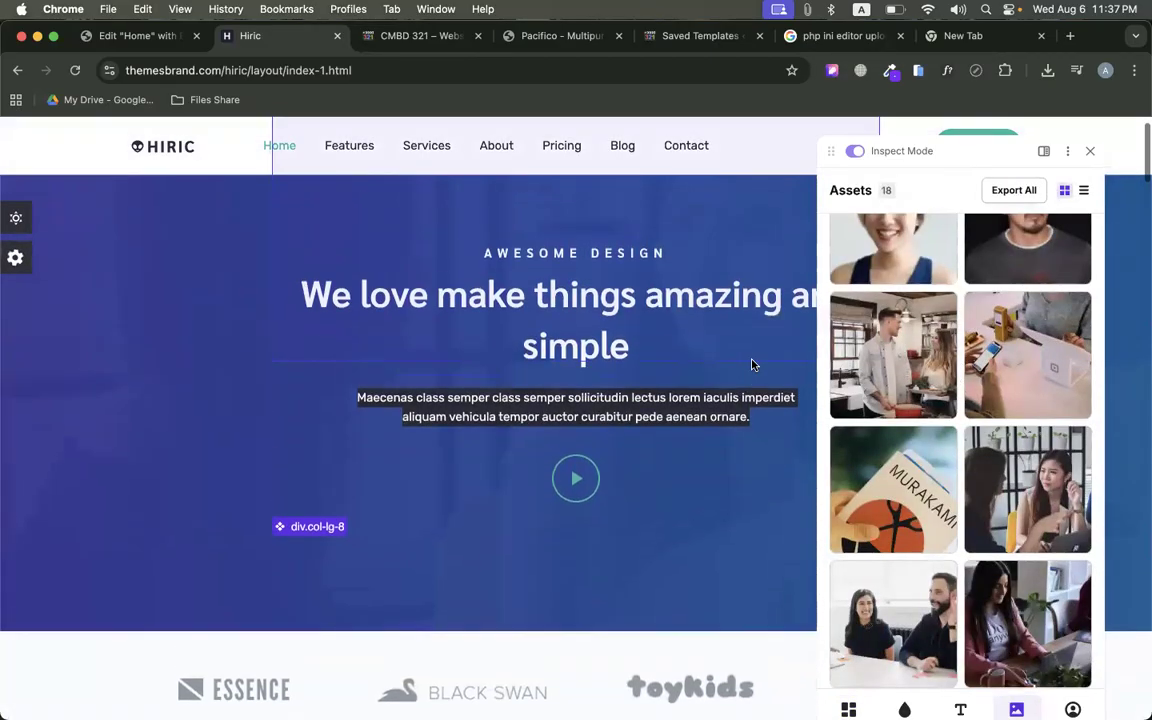
left_click(979, 440)
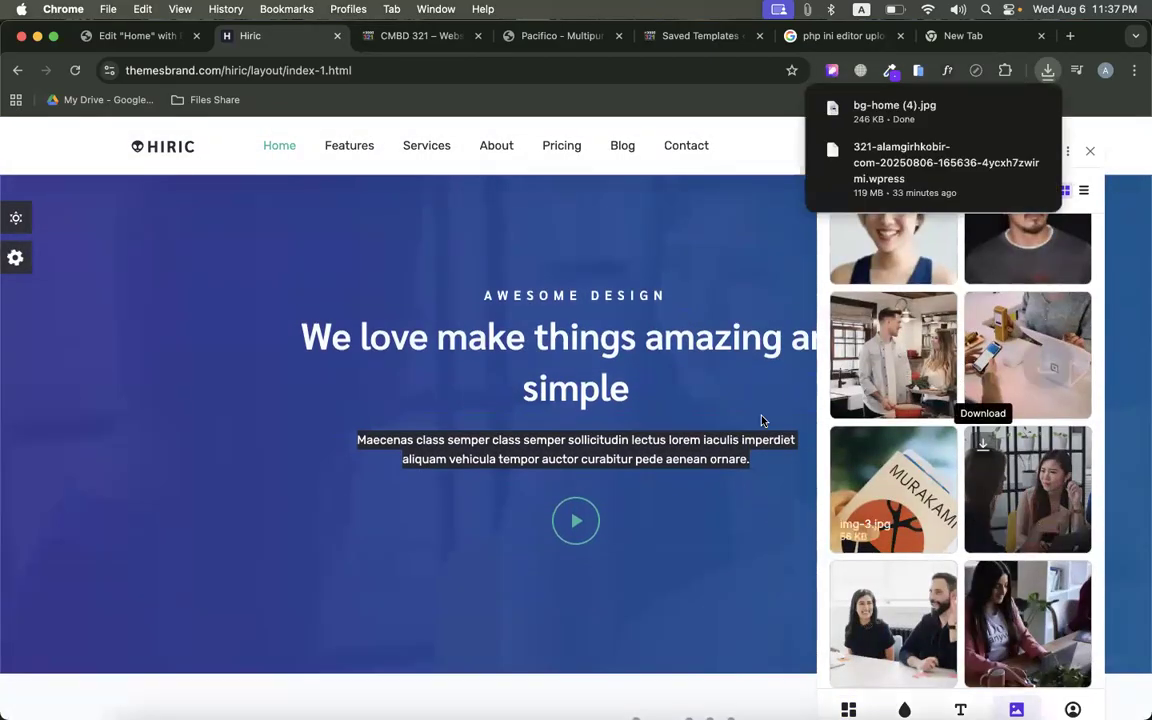
left_click(1089, 151)
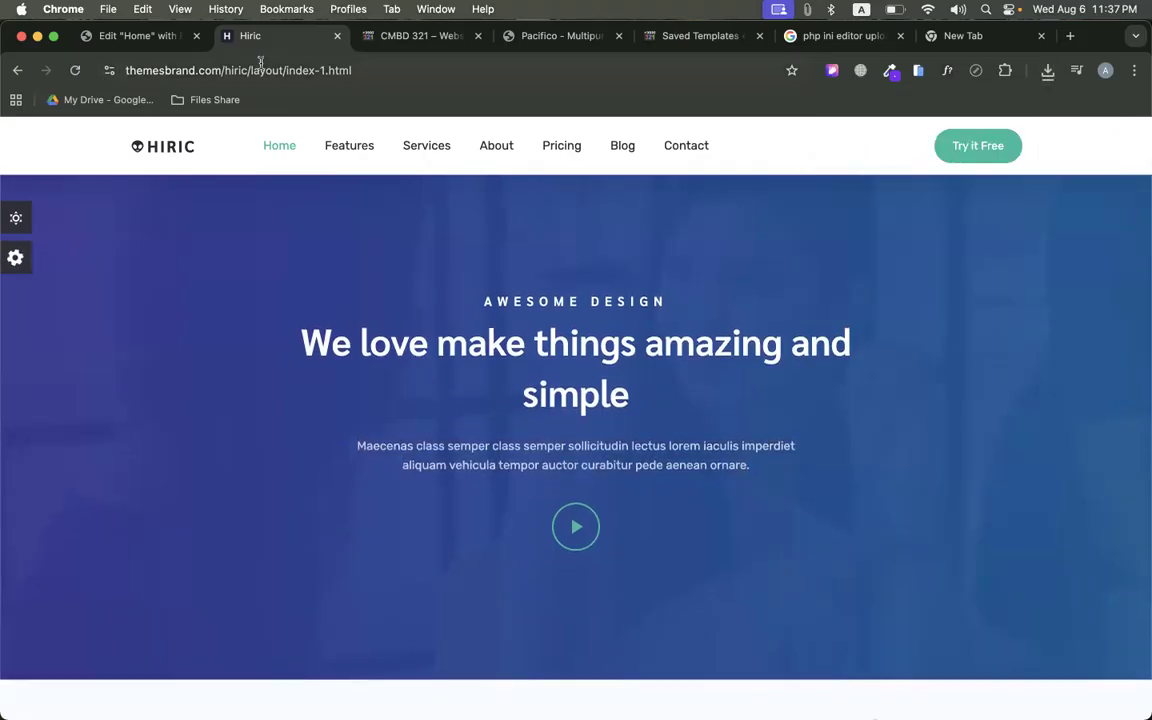
Give the hero container in the Elementor editor a classic background and open the media library for its image
left_click(139, 40)
scroll(640, 342, "up", 2)
scroll(702, 257, "down", 2)
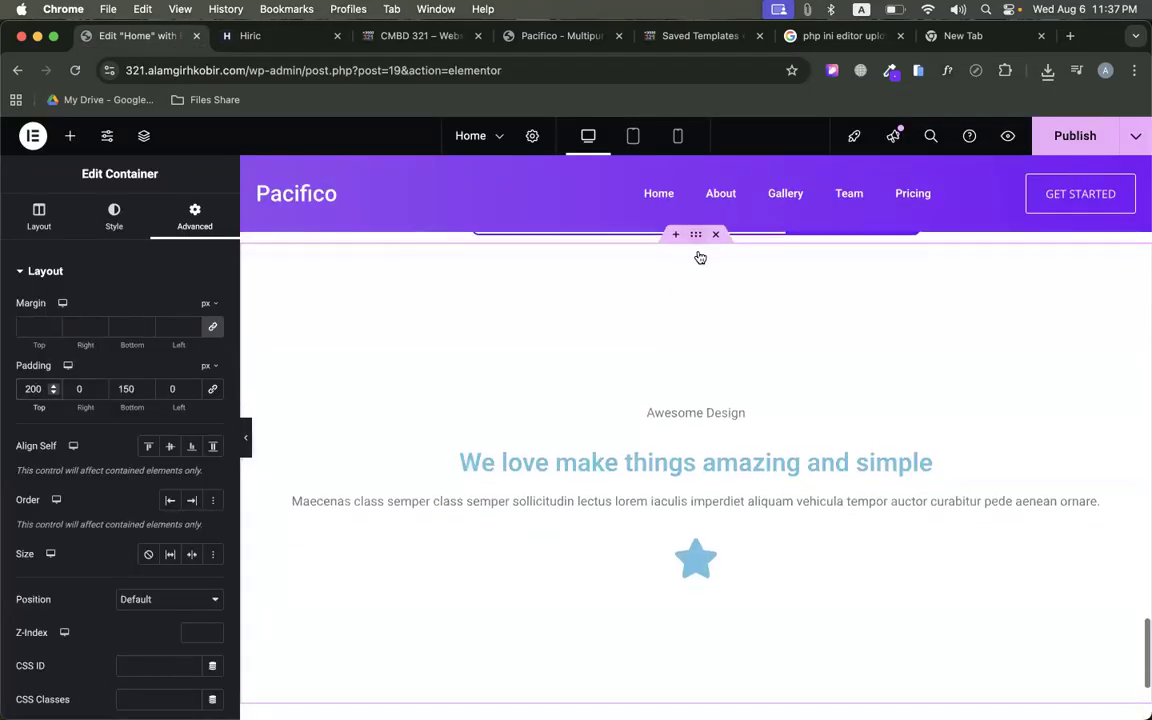
left_click(117, 220)
left_click(148, 343)
left_click(103, 430)
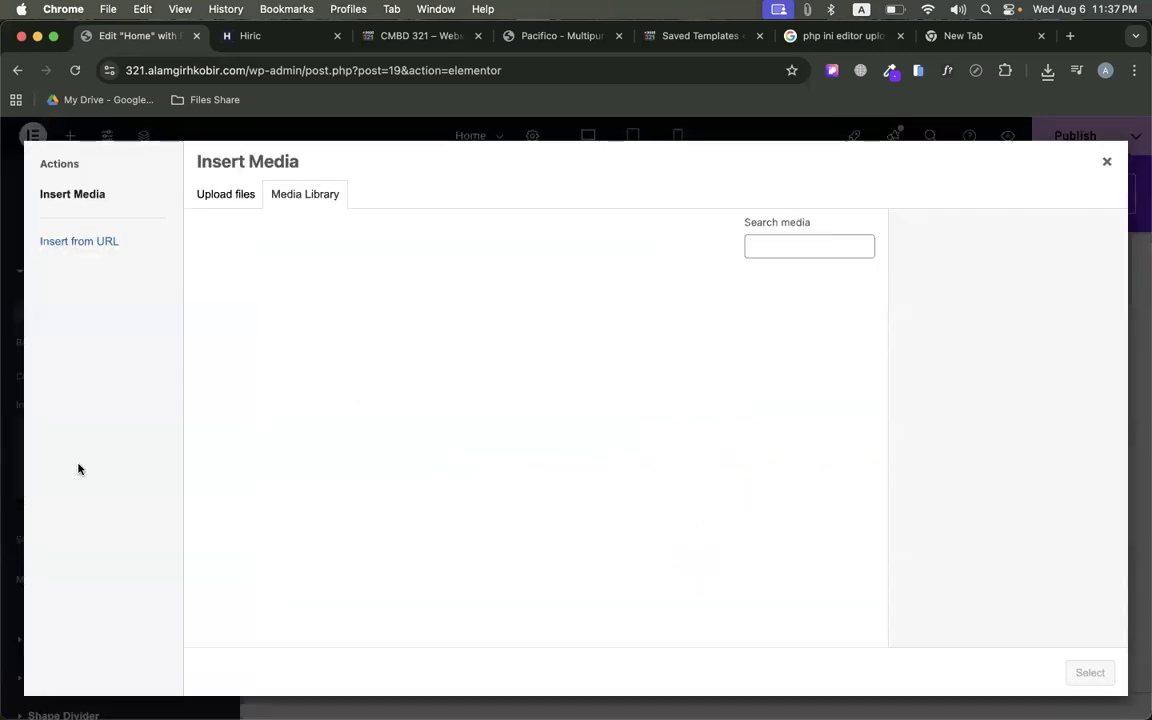
left_click(1047, 70)
left_click(936, 182)
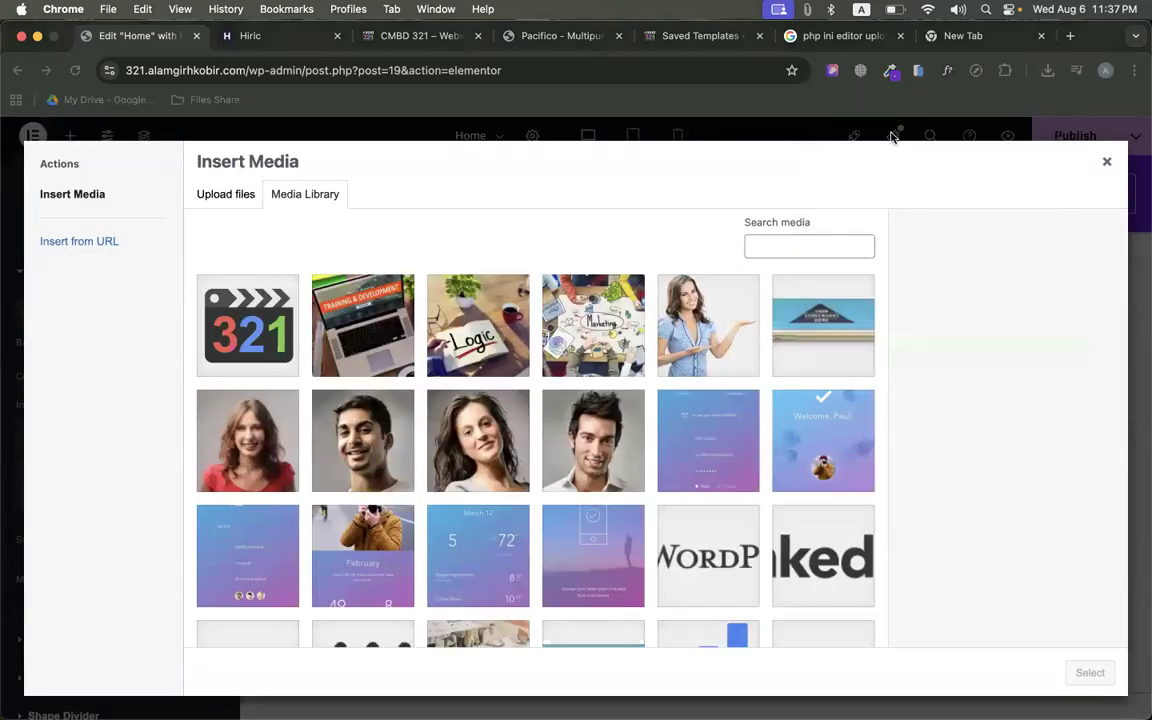
key("super+w")
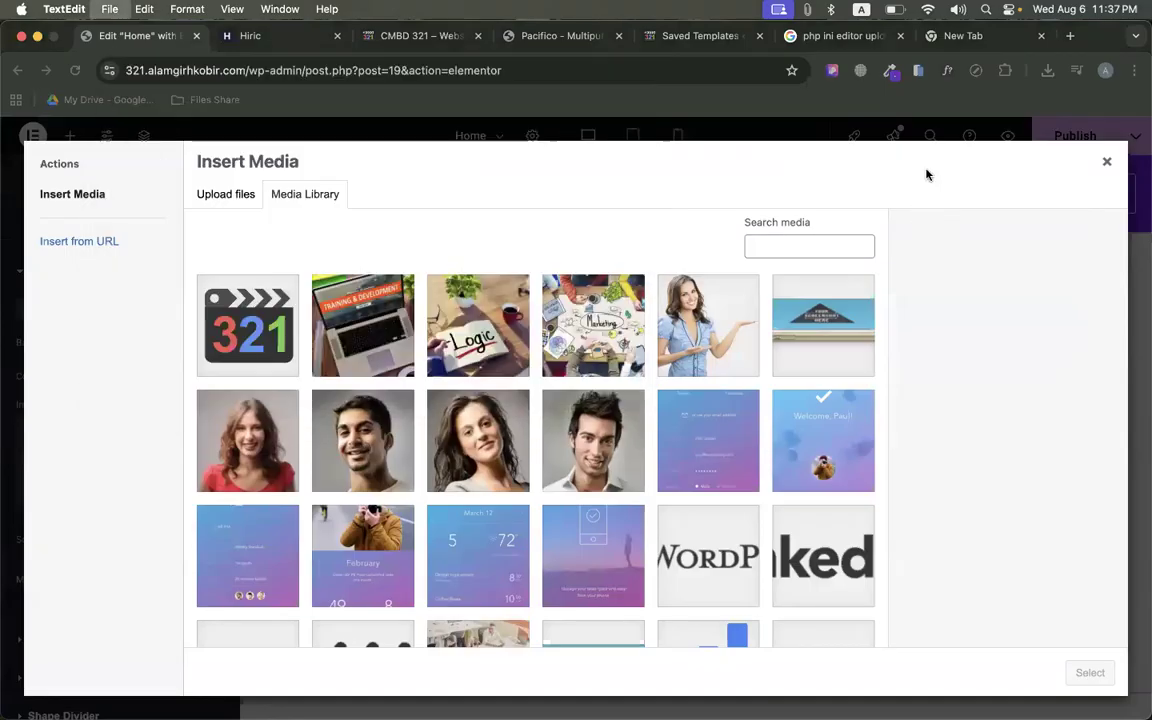
Upload bg-home (4).jpg to the media library and set it as the hero container's background image
left_click(1047, 70)
left_click_drag(880, 160, 733, 373)
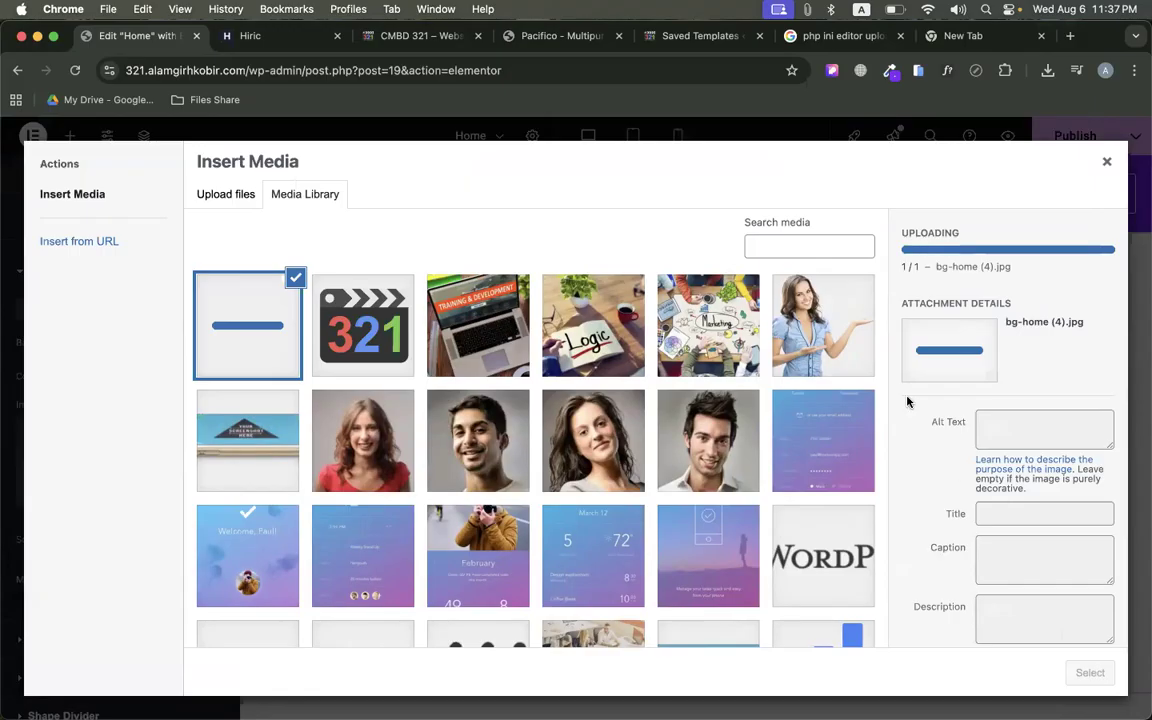
left_click(1108, 162)
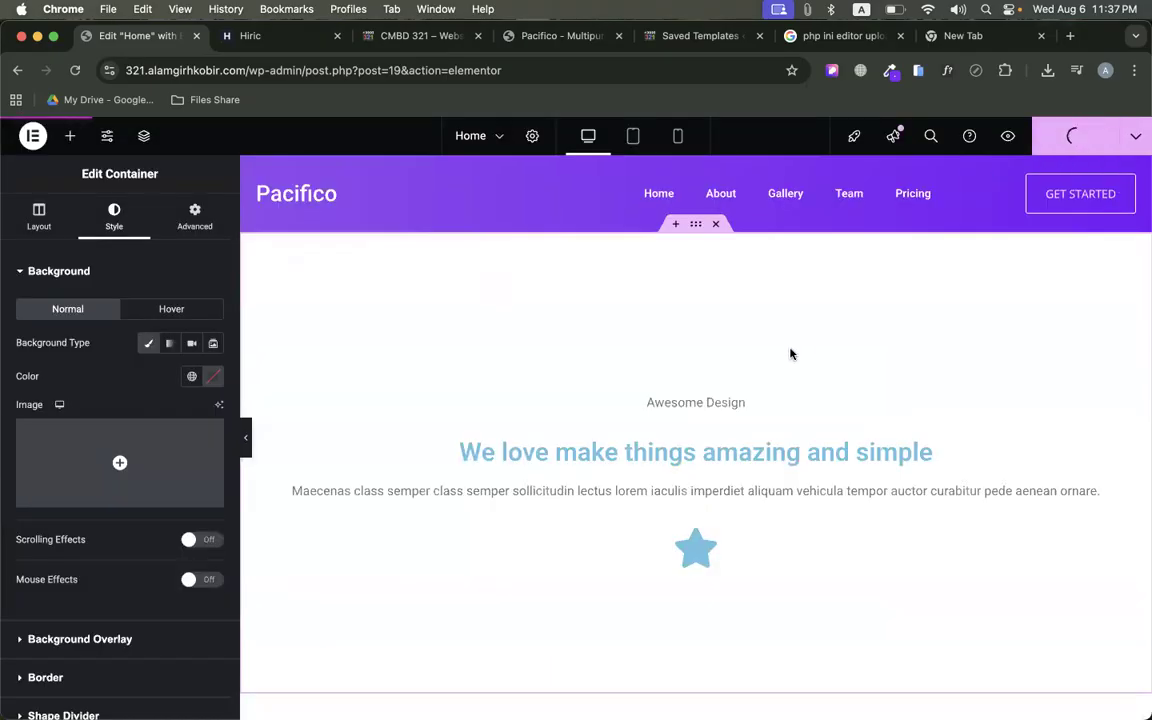
left_click(120, 462)
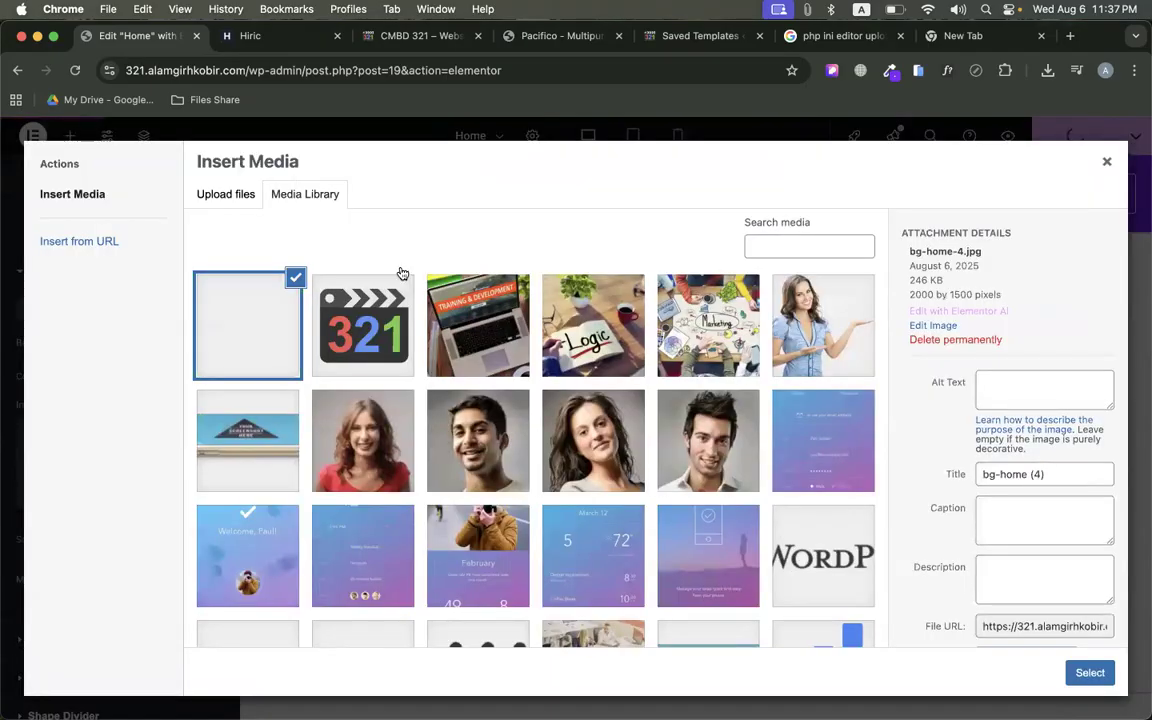
left_click(1088, 672)
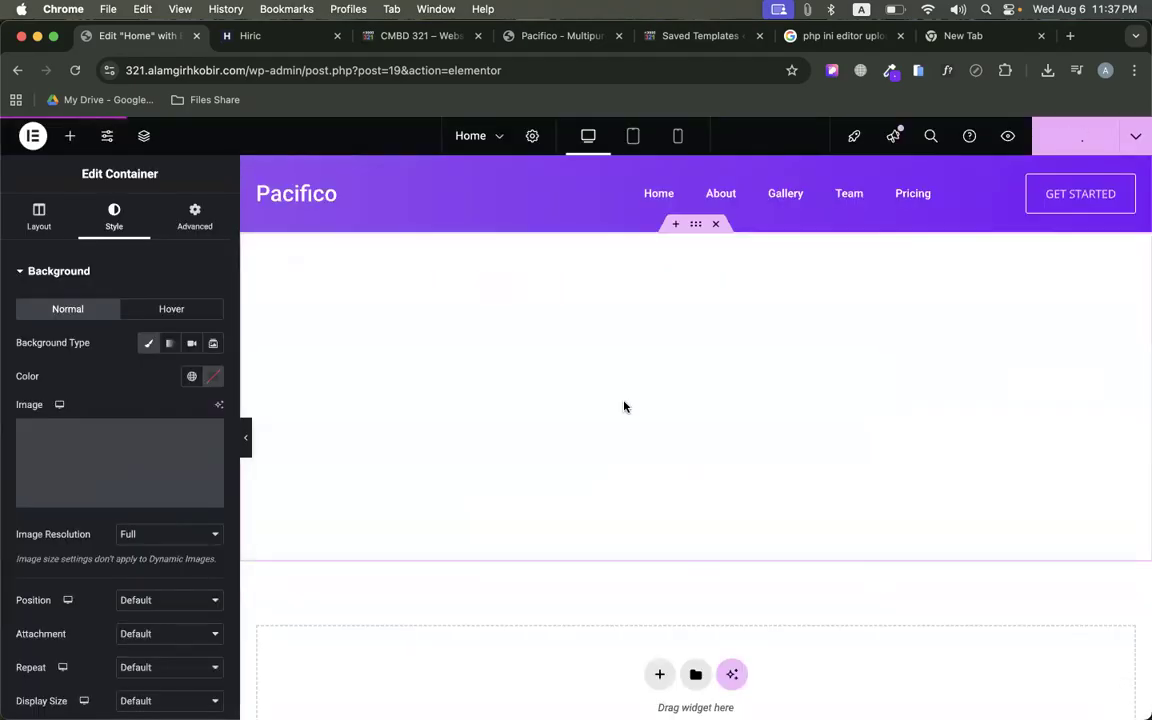
Set the background image's position to Center Center, repeat to No-repeat and display size to Cover
scroll(113, 558, "down", 3)
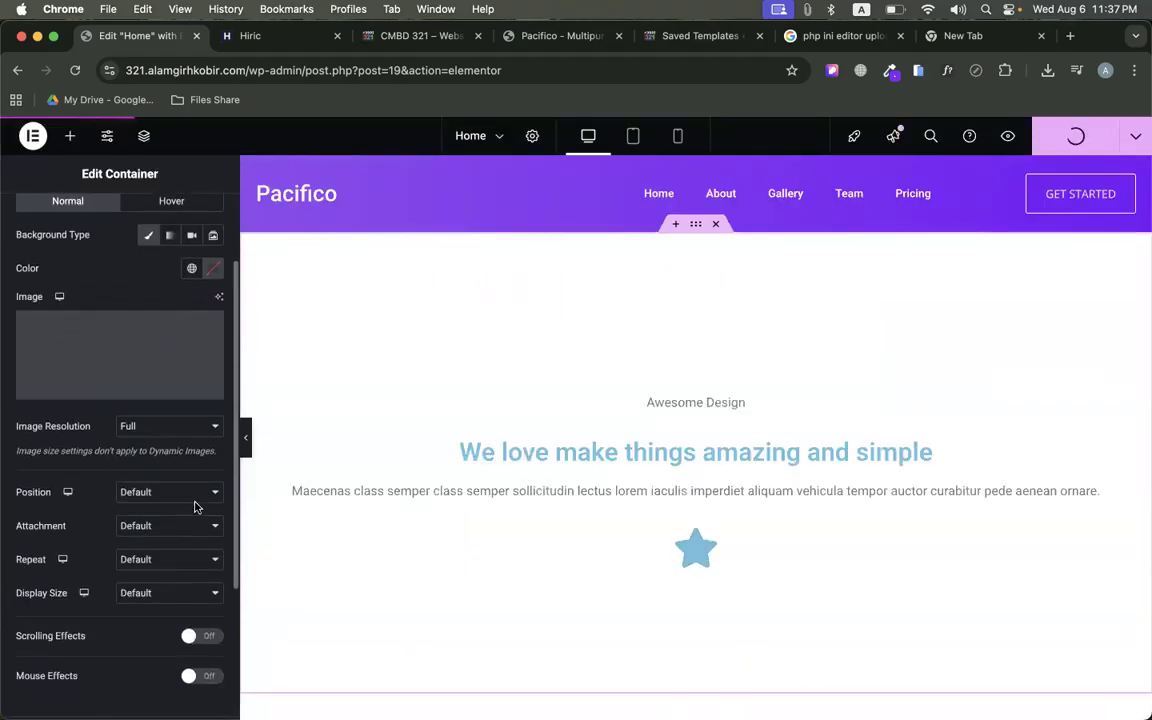
left_click(171, 493)
left_click(164, 510)
left_click(155, 559)
left_click(153, 578)
scroll(200, 580, "down", 1)
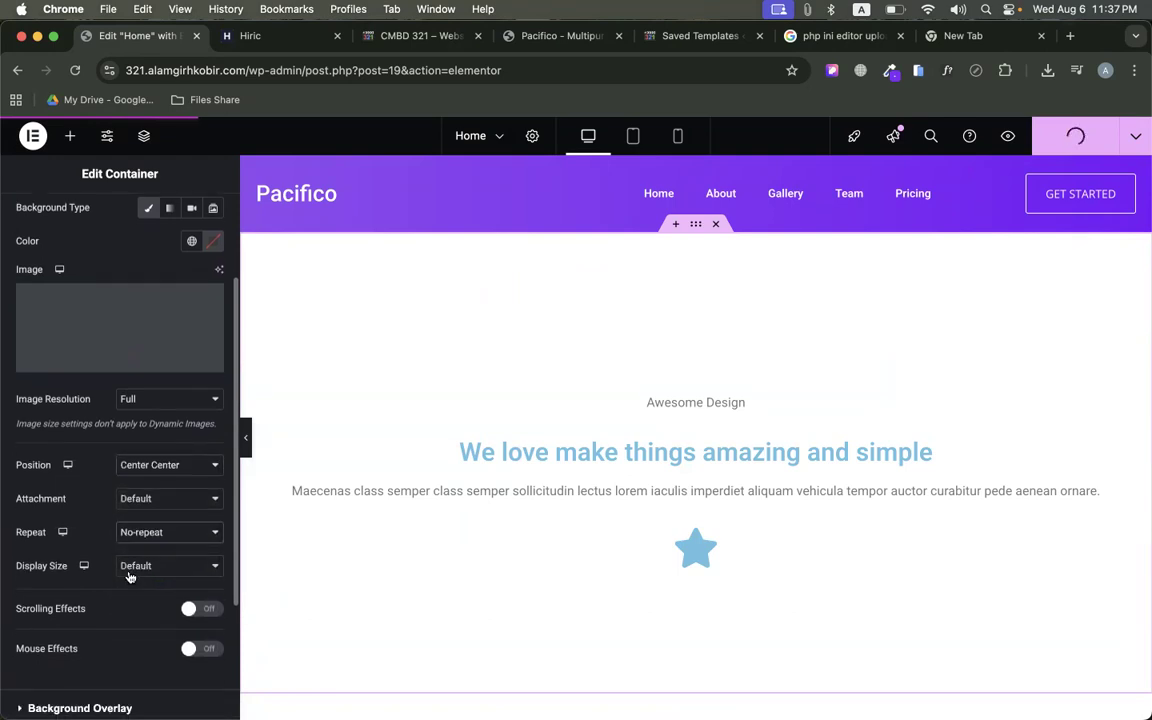
left_click(162, 566)
left_click(145, 601)
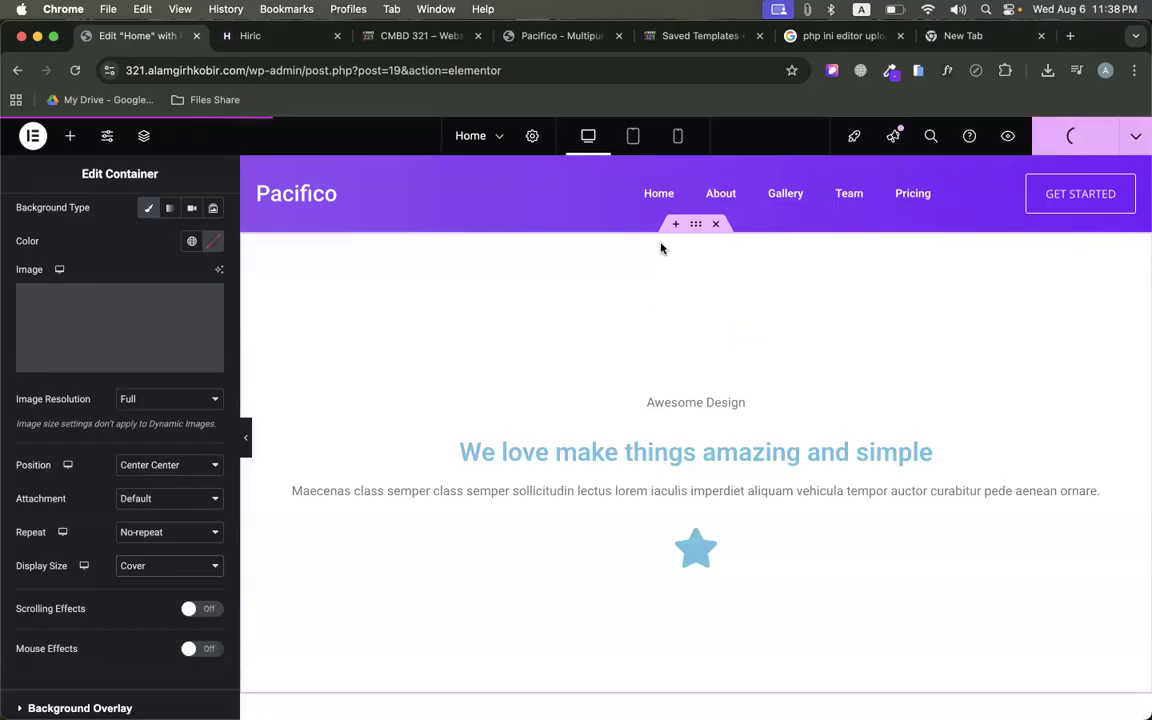
scroll(584, 242, "down", 1)
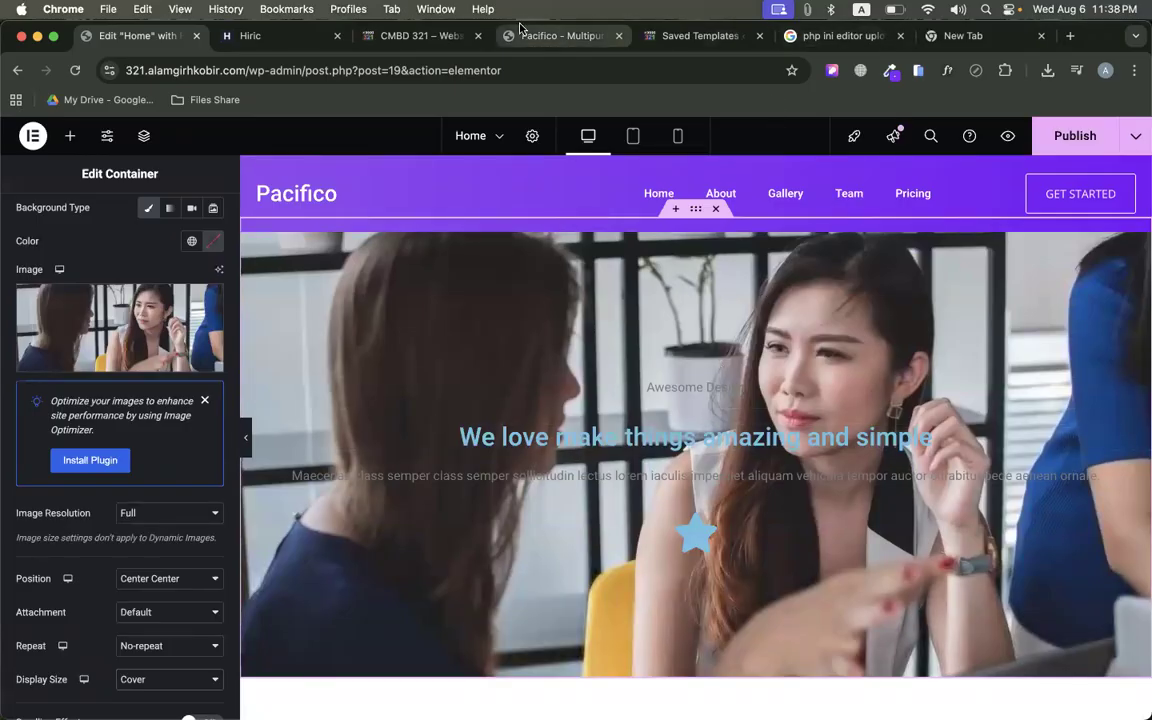
Sample the purple-blue at the left edge of the Hiric hero with the page color picker
left_click(313, 38)
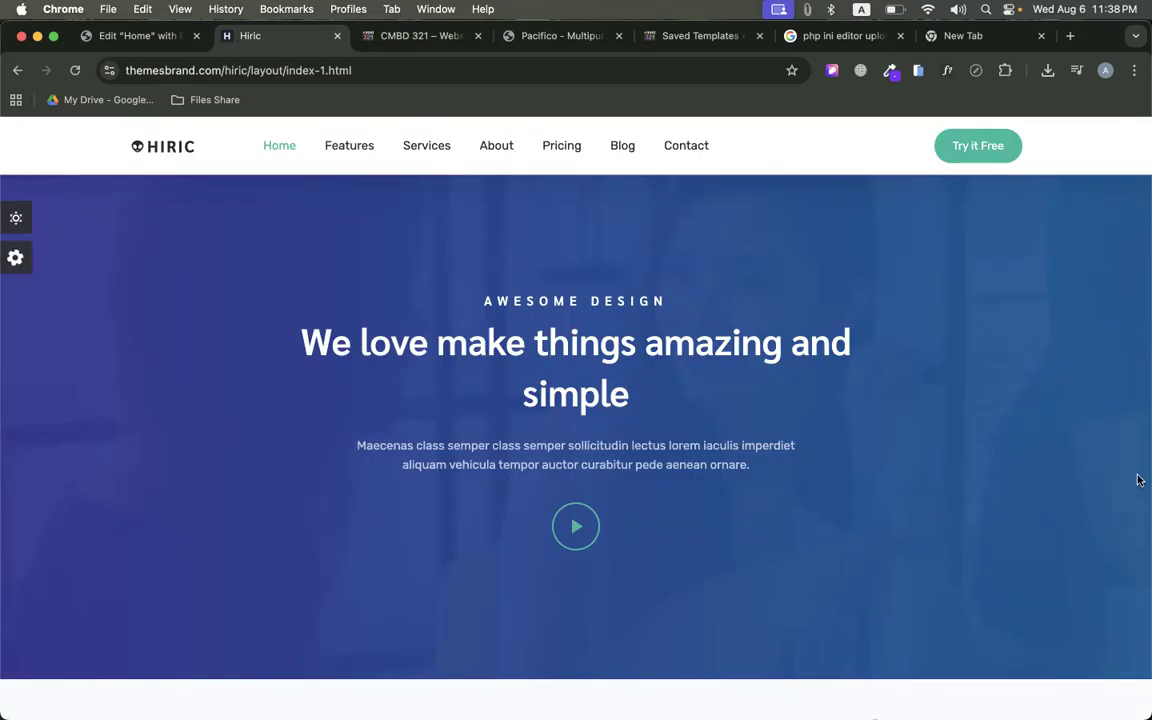
left_click(890, 70)
left_click(868, 96)
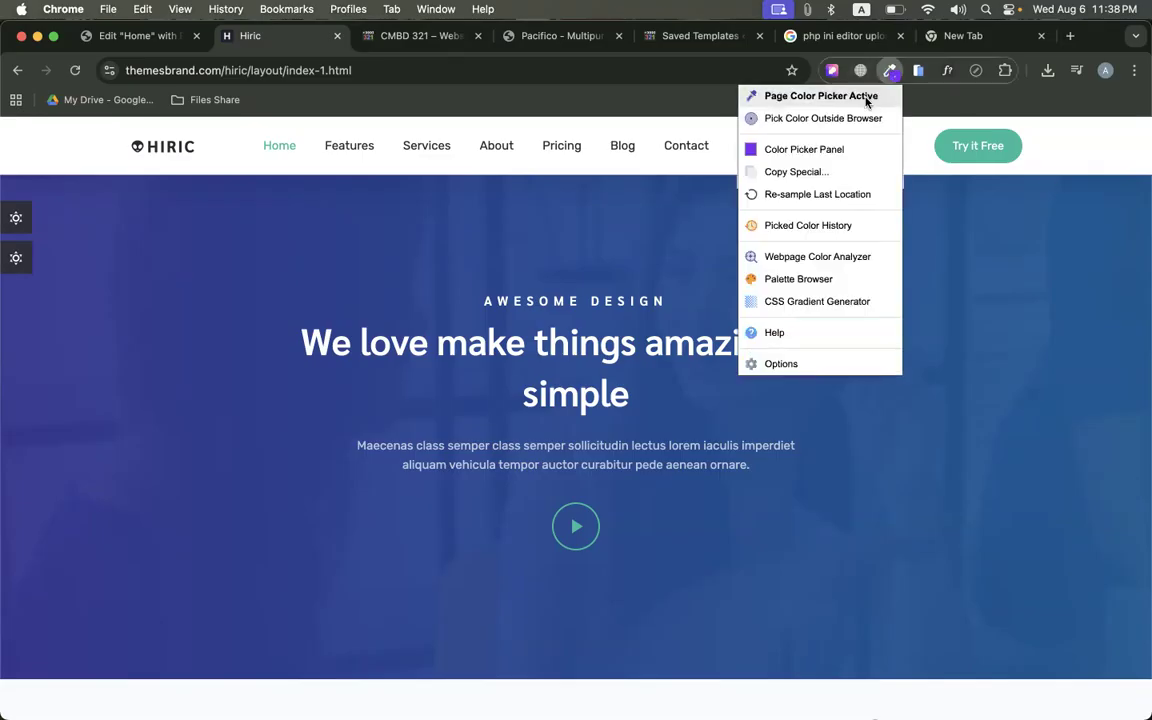
left_click(9, 484)
Return to the Elementor editor and give the hero container a gradient background overlay
left_click(127, 30)
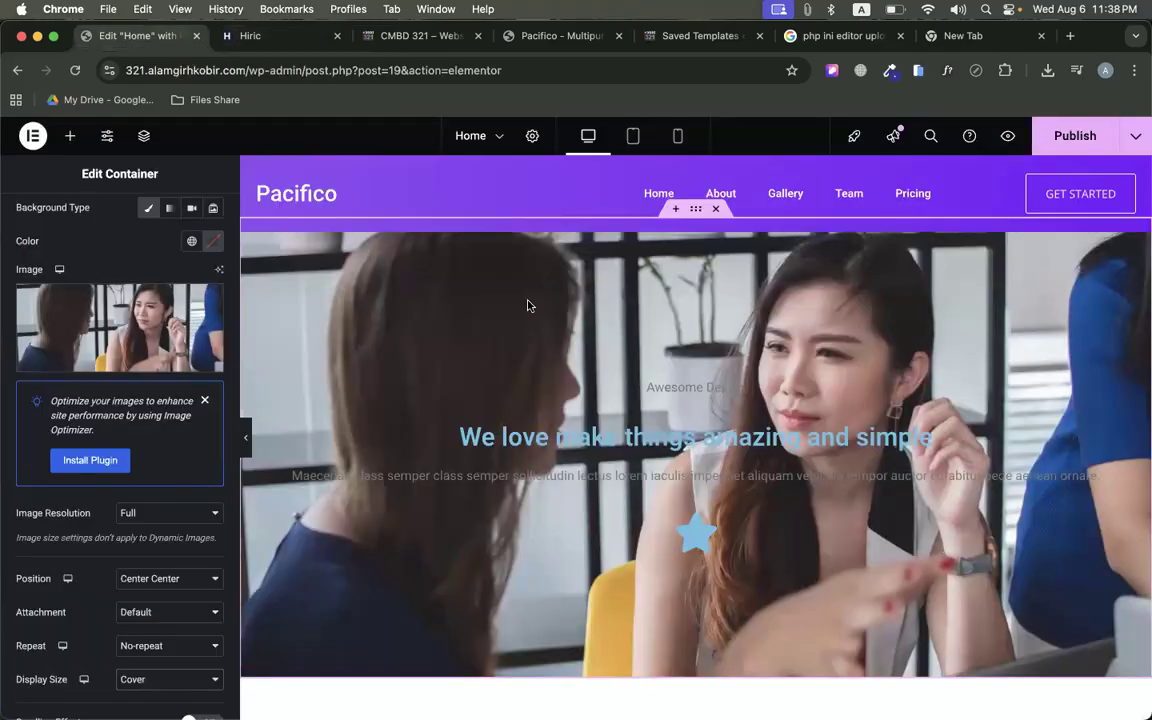
scroll(104, 300, "up", 1)
scroll(100, 320, "down", 4)
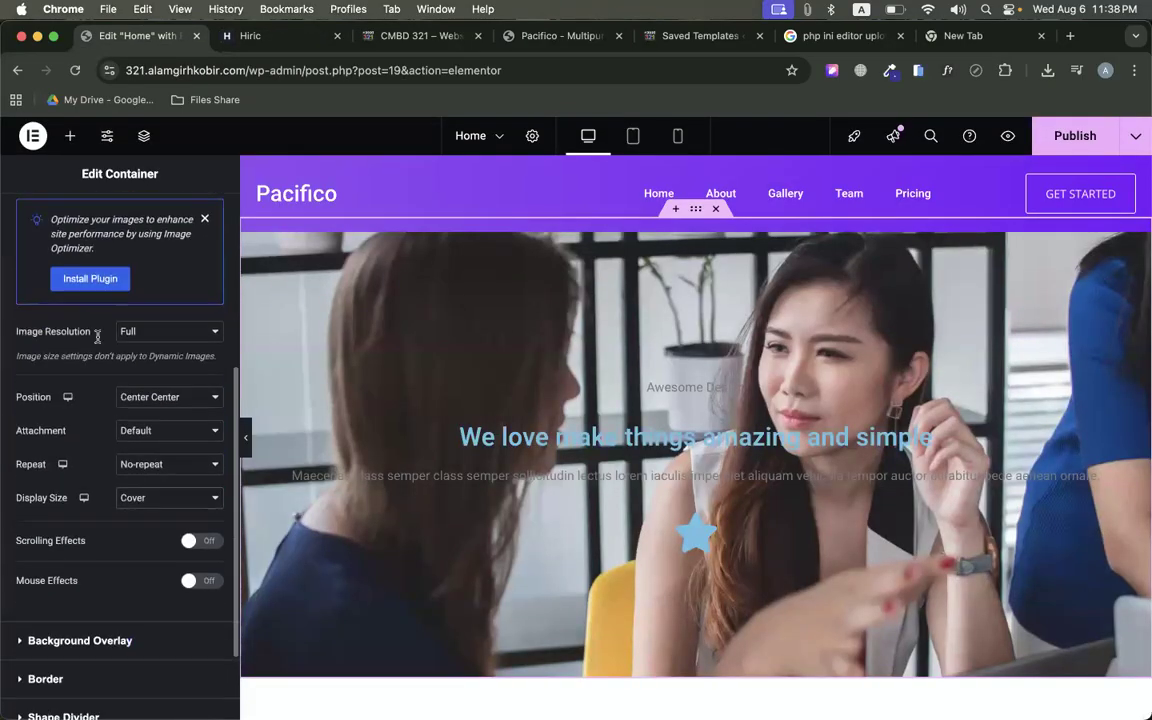
scroll(97, 337, "down", 2)
left_click(84, 536)
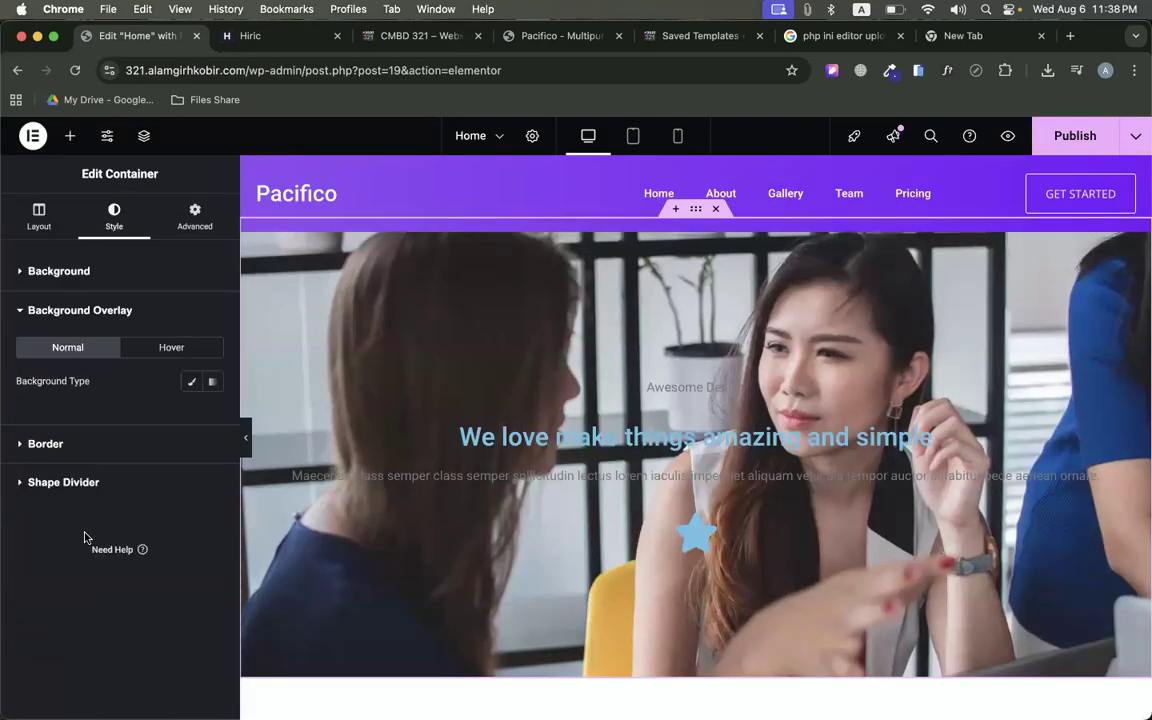
left_click(216, 384)
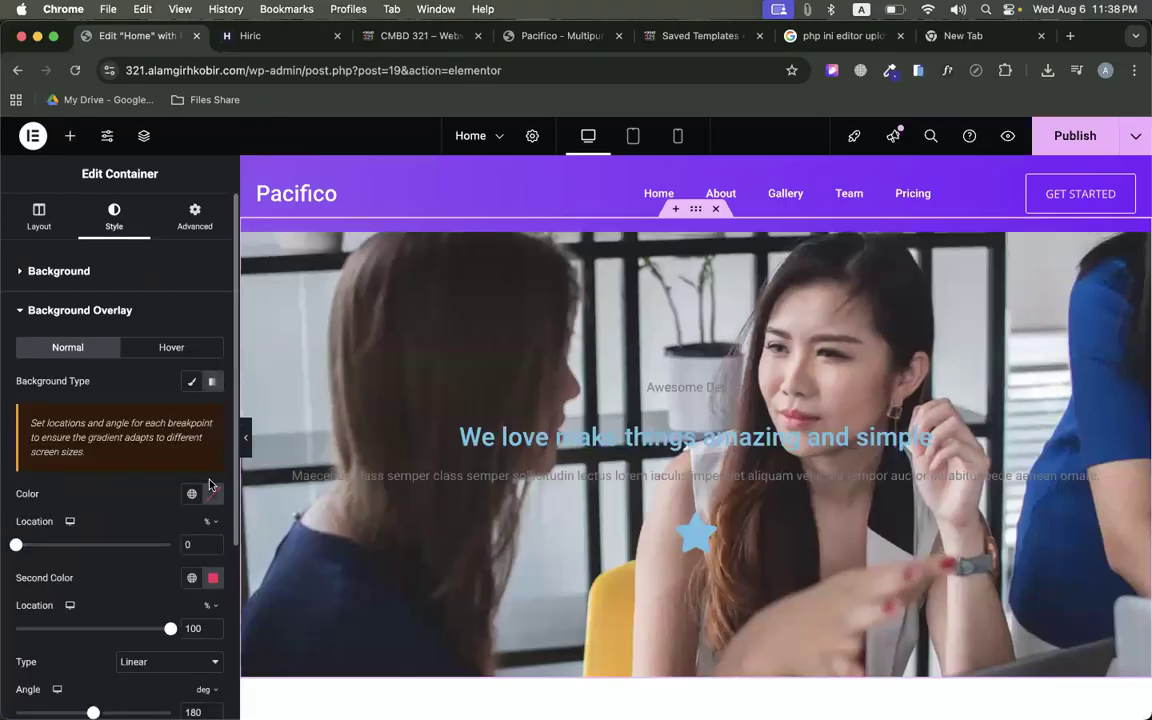
Set the overlay gradient's first color to the purple-blue sampled from the Hiric hero
left_click(213, 494)
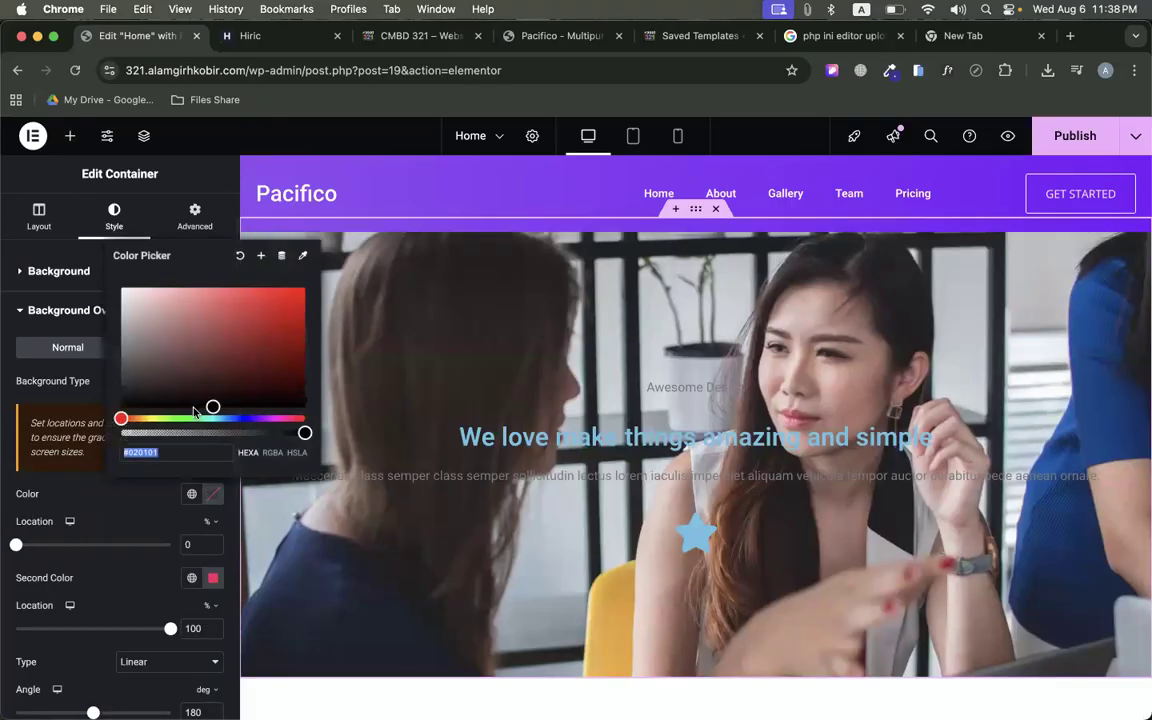
left_click(242, 418)
left_click(234, 337)
left_click(120, 510)
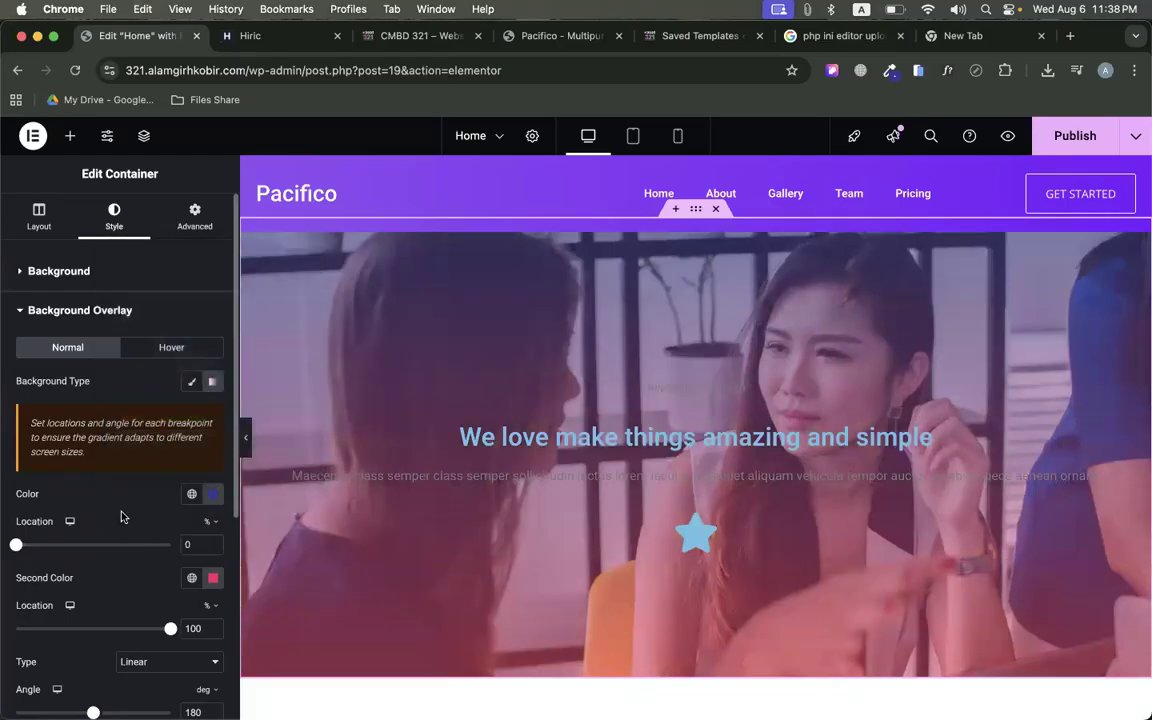
Sample the blue at the right edge of the Hiric hero with the page color picker
left_click(280, 44)
left_click(889, 70)
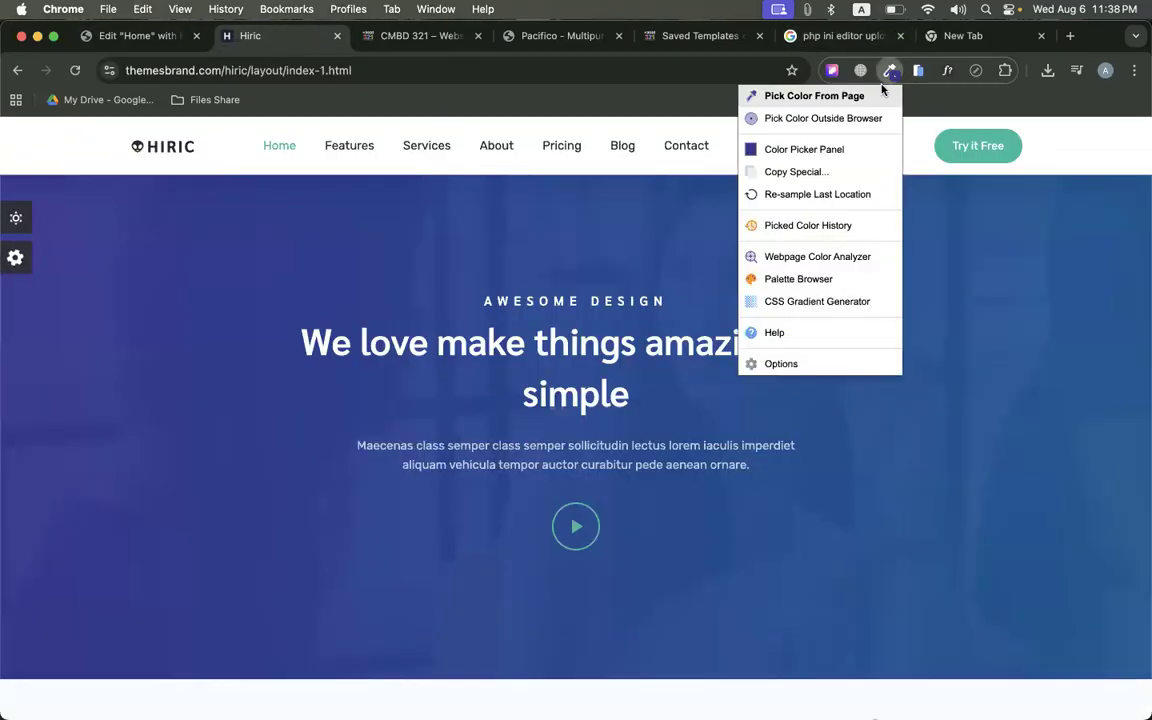
left_click(866, 95)
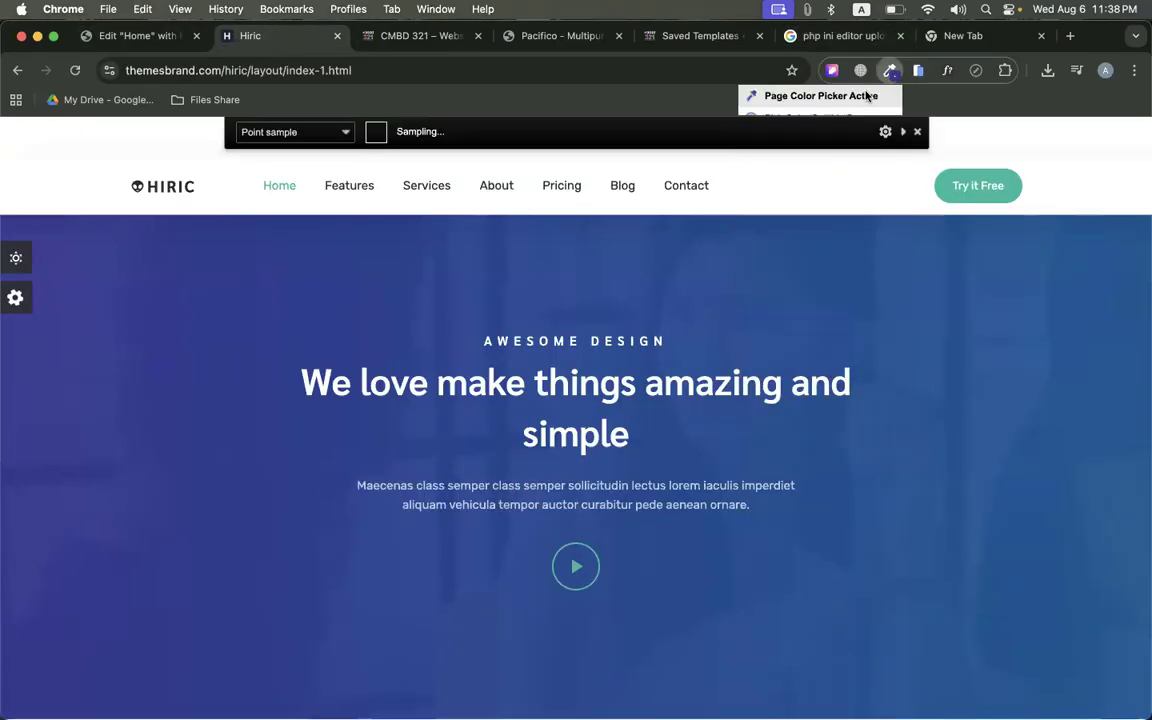
left_click(1142, 450)
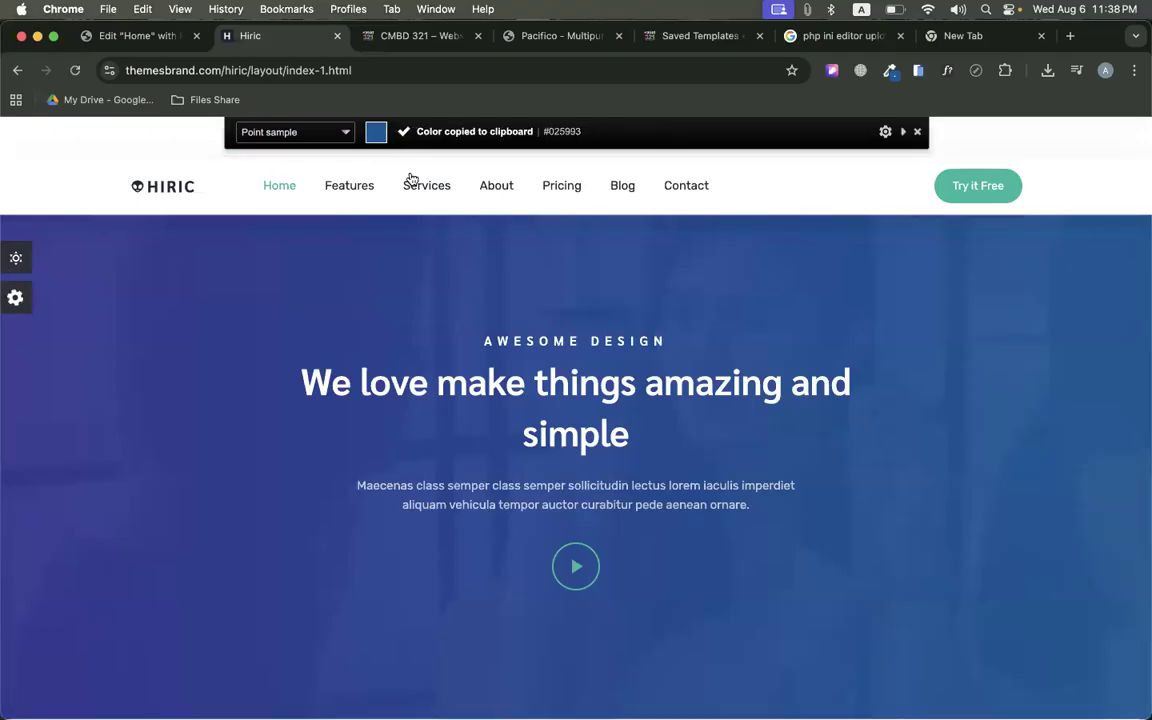
Set the overlay gradient's second color in the Elementor editor to the sampled blue #025993
left_click(165, 38)
left_click(212, 577)
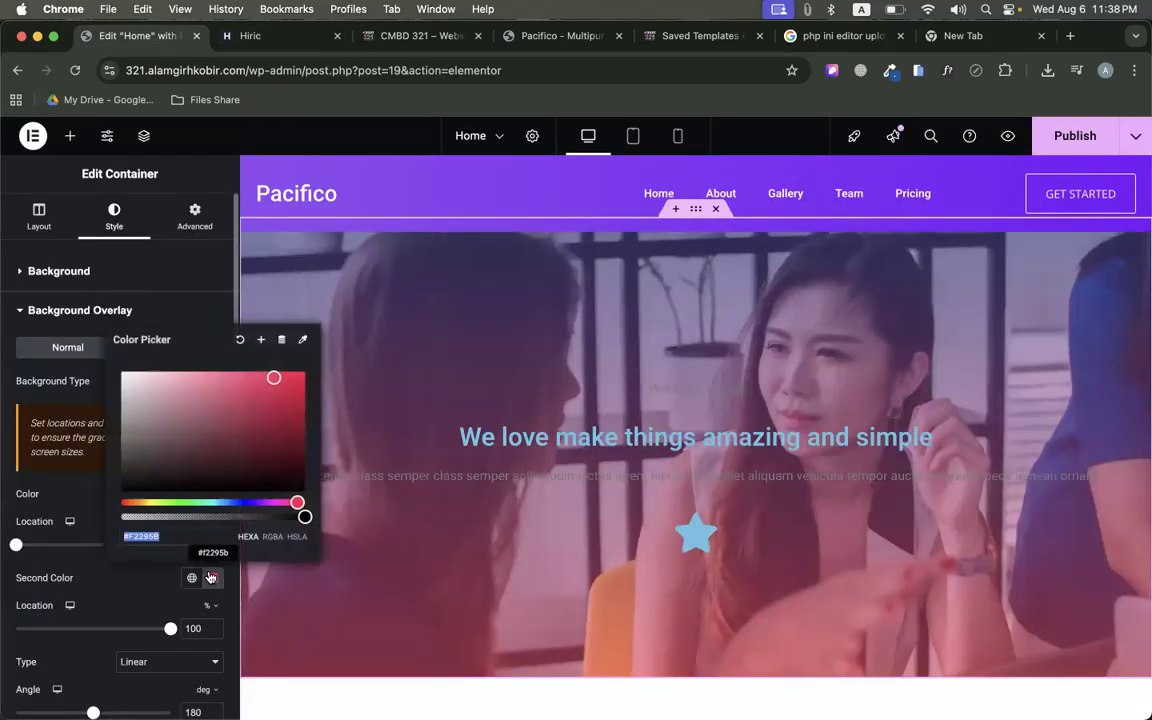
key("super+v")
left_click(72, 478)
Set the hero background overlay's opacity to 0.95
scroll(65, 460, "down", 1)
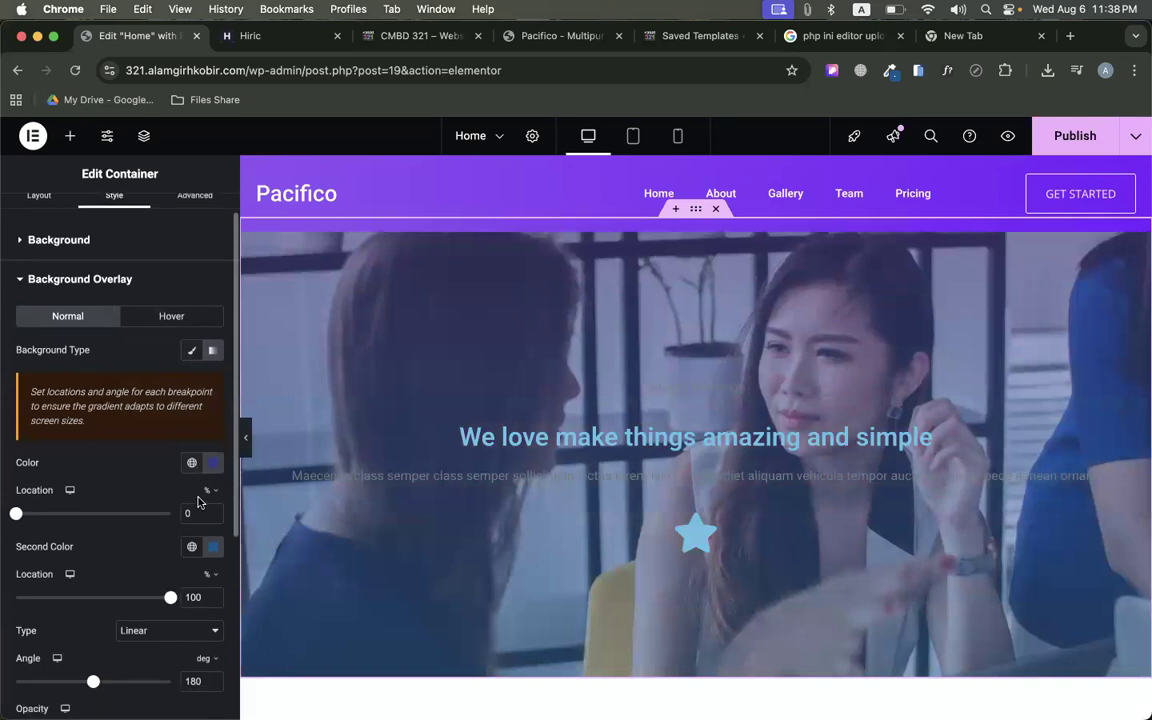
scroll(600, 416, "down", 1)
scroll(600, 416, "up", 2)
scroll(600, 416, "down", 1)
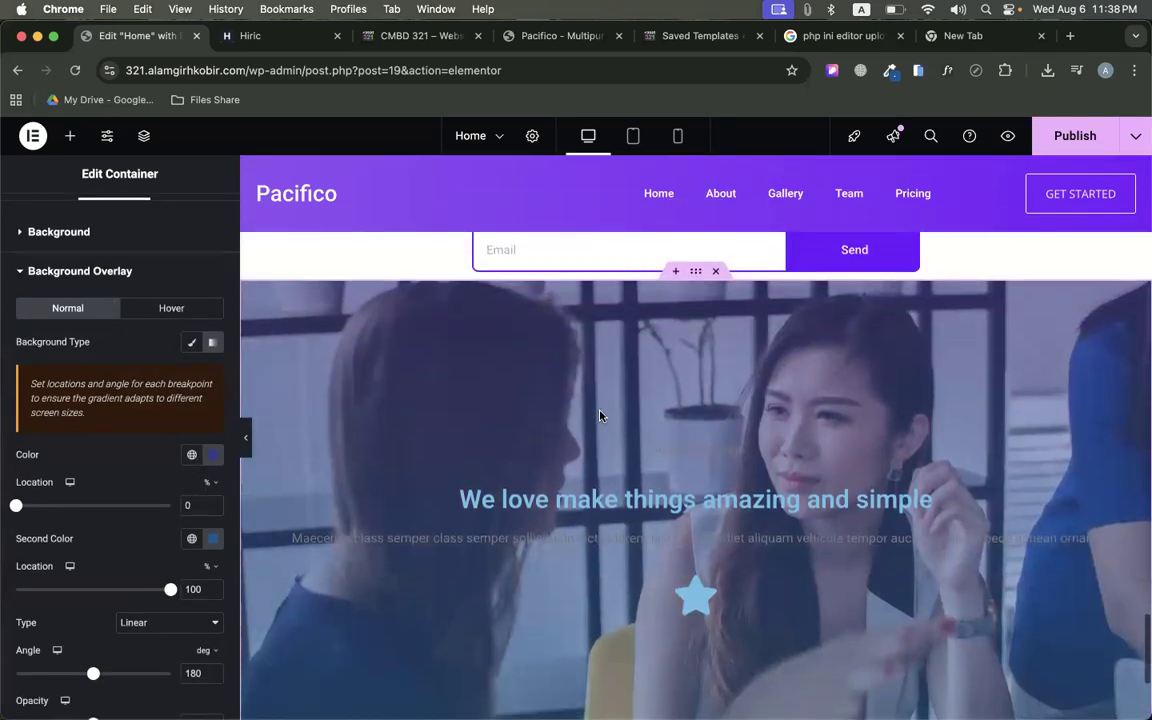
scroll(228, 594, "down", 2)
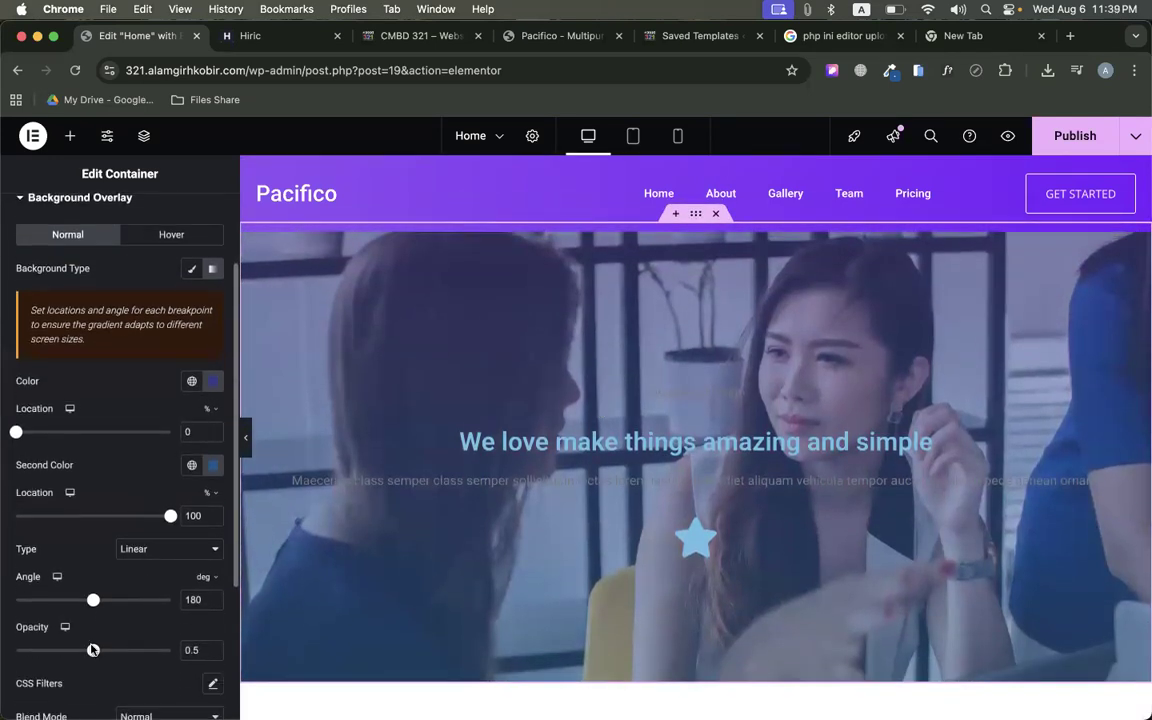
left_click_drag(92, 652, 161, 652)
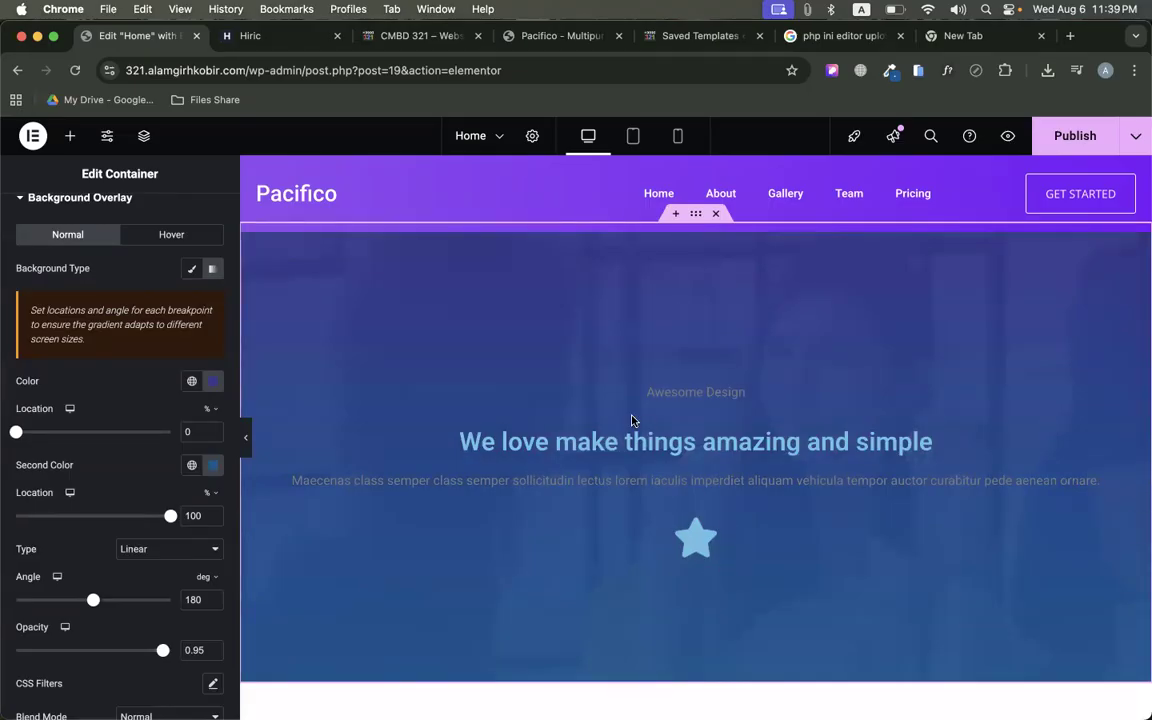
Set the overlay gradient's angle to 90 degrees and compare the result with the Hiric hero
left_click(246, 38)
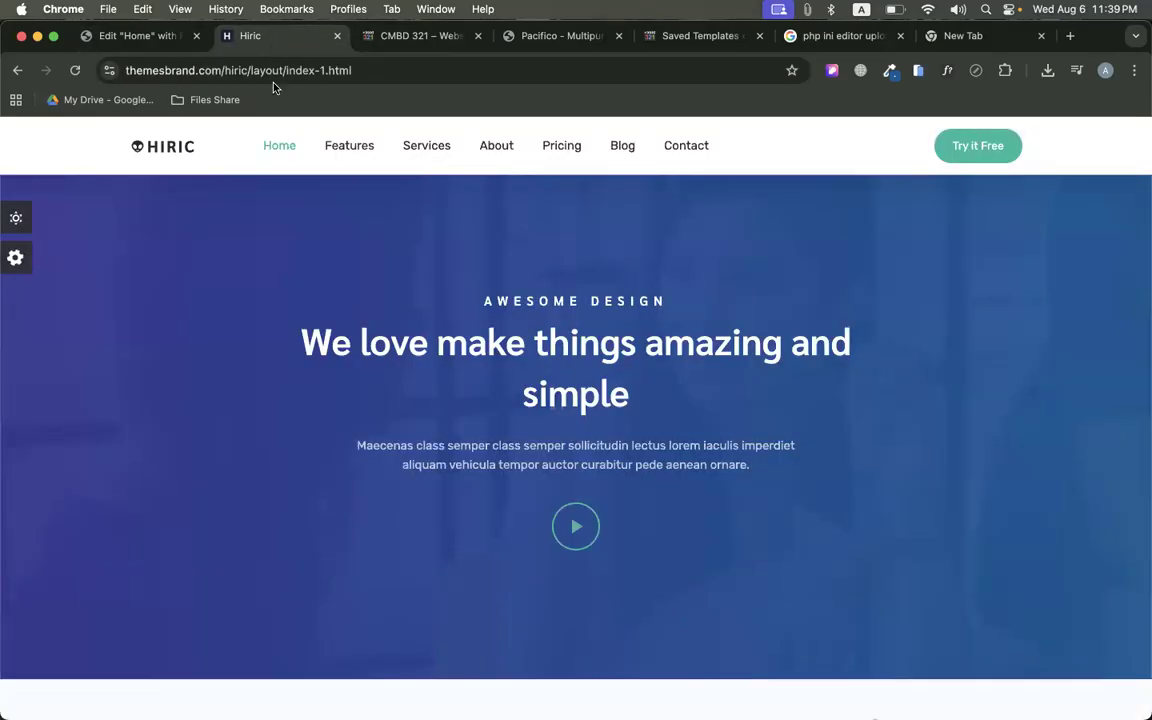
left_click(130, 36)
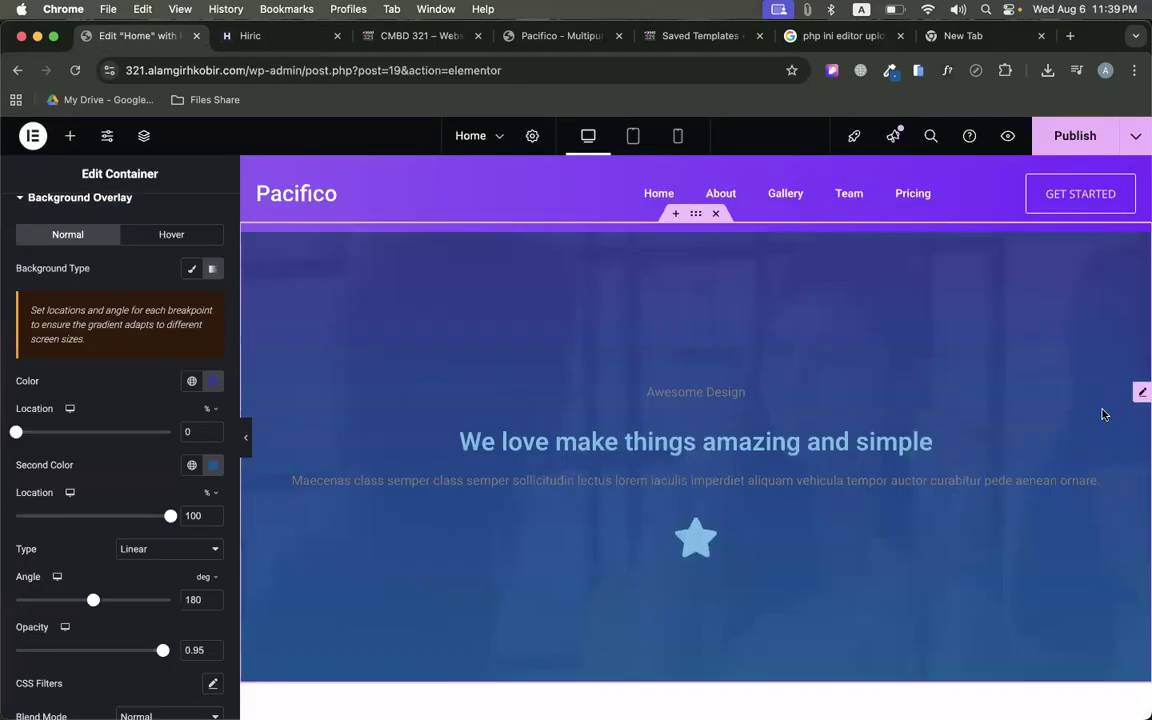
left_click_drag(95, 605, 56, 606)
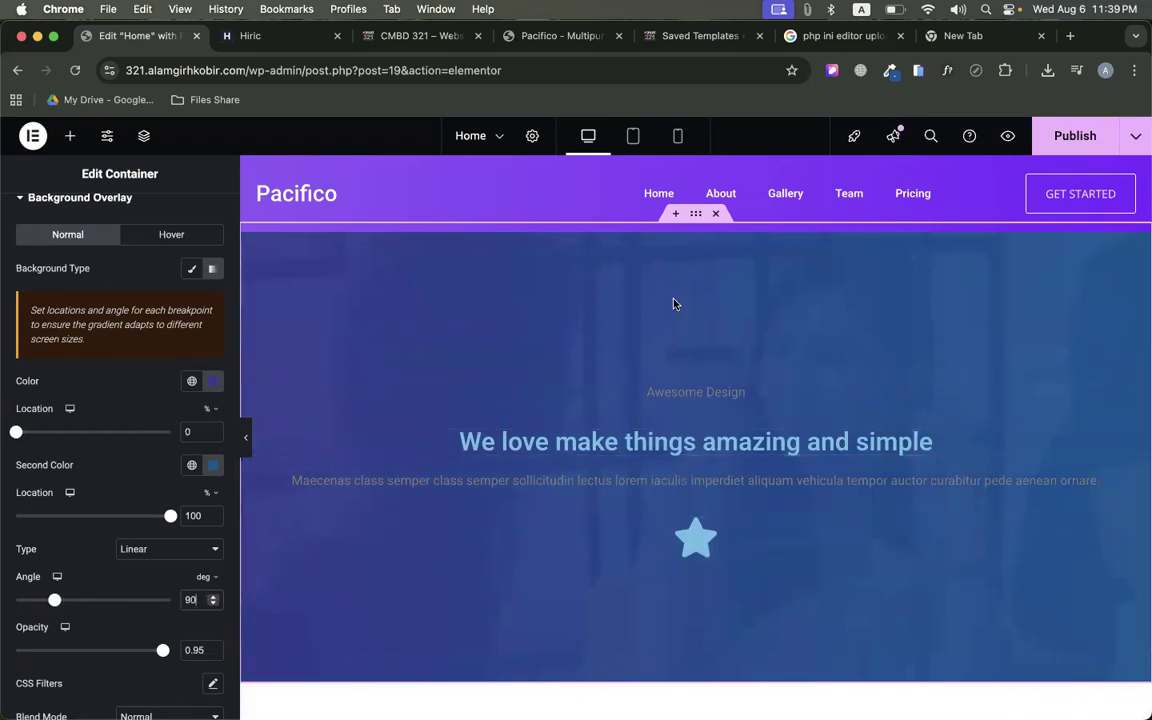
left_click(268, 36)
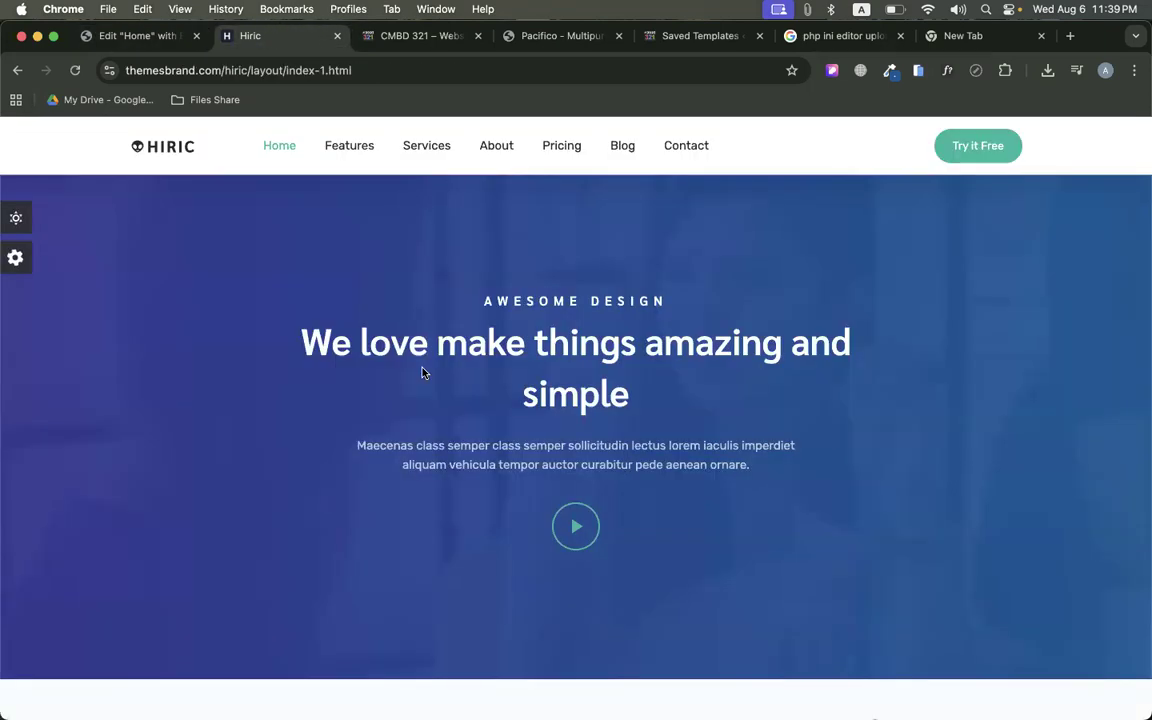
left_click(165, 38)
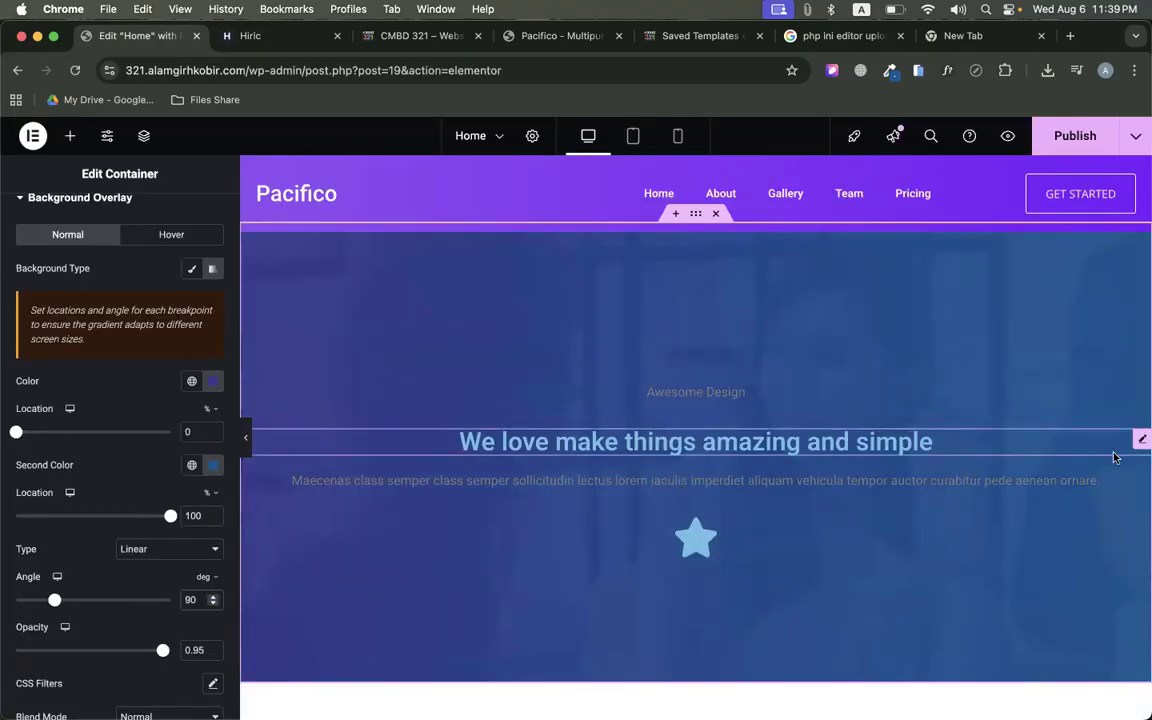
Set the font size of the "We love make things amazing and simple" heading to 52 px
left_click(1140, 442)
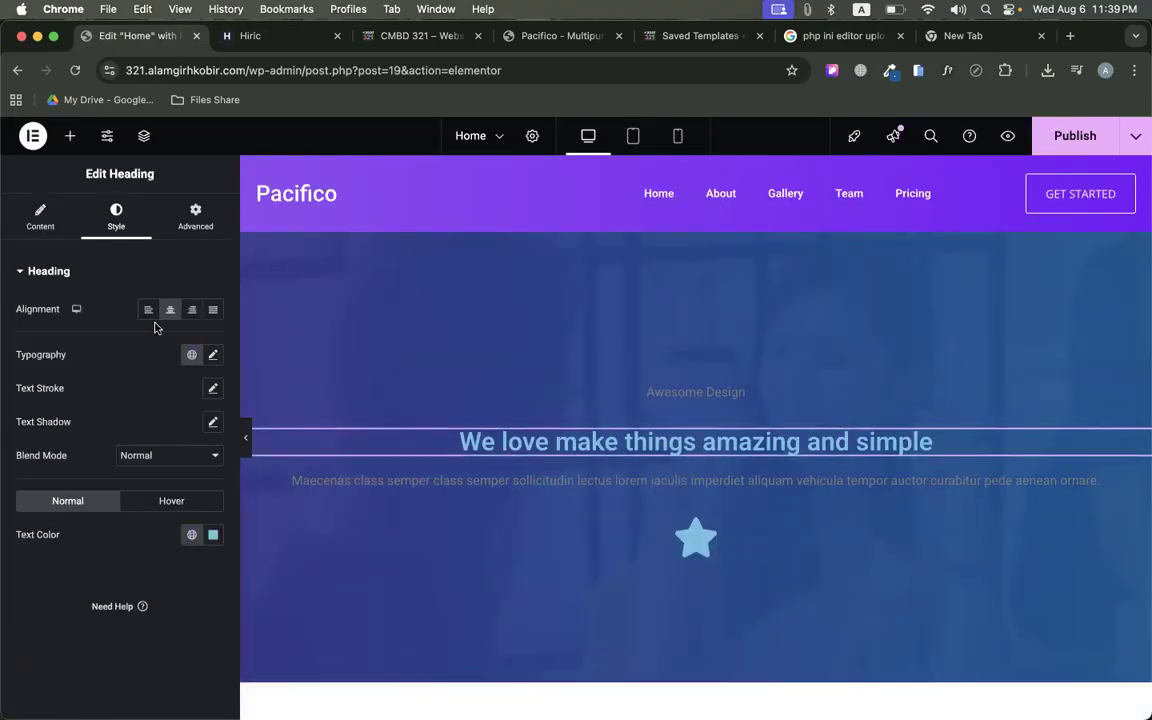
left_click(213, 354)
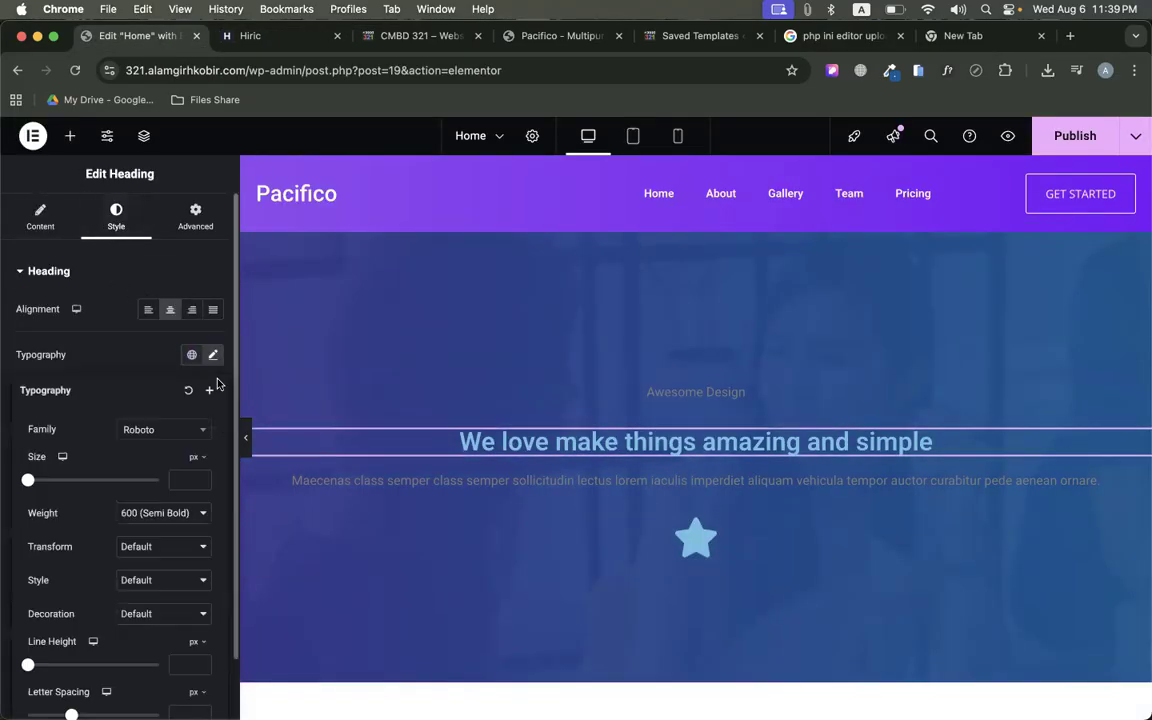
left_click(183, 475)
type("52")
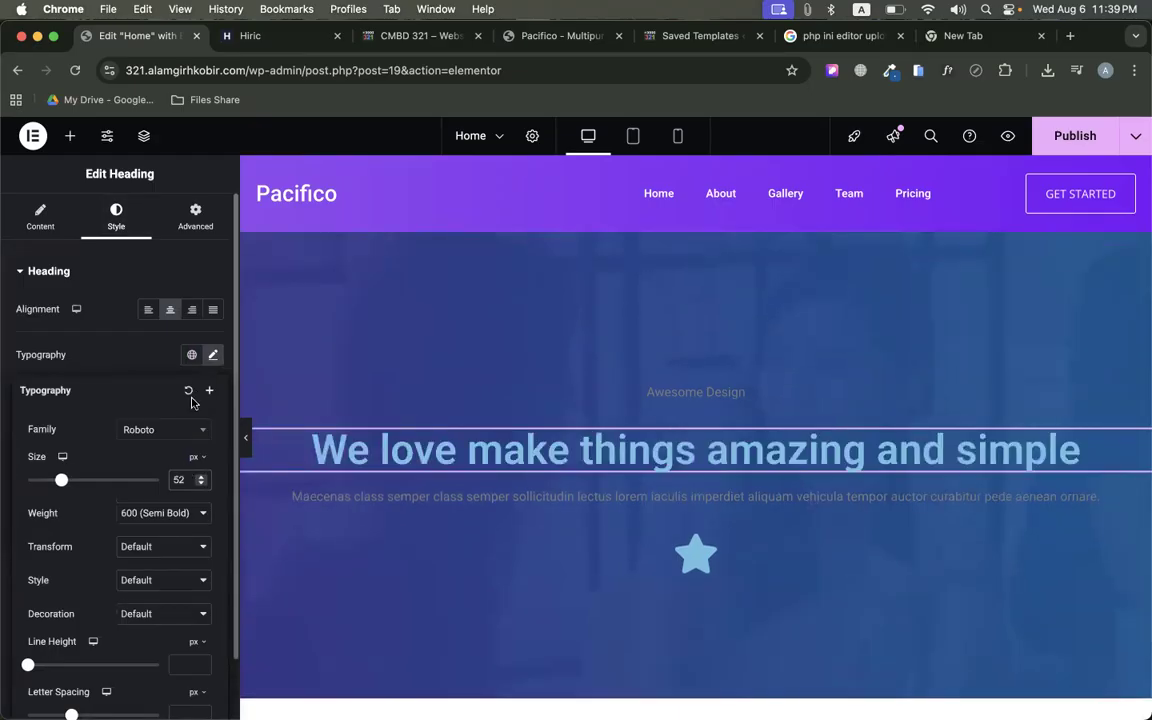
left_click(210, 354)
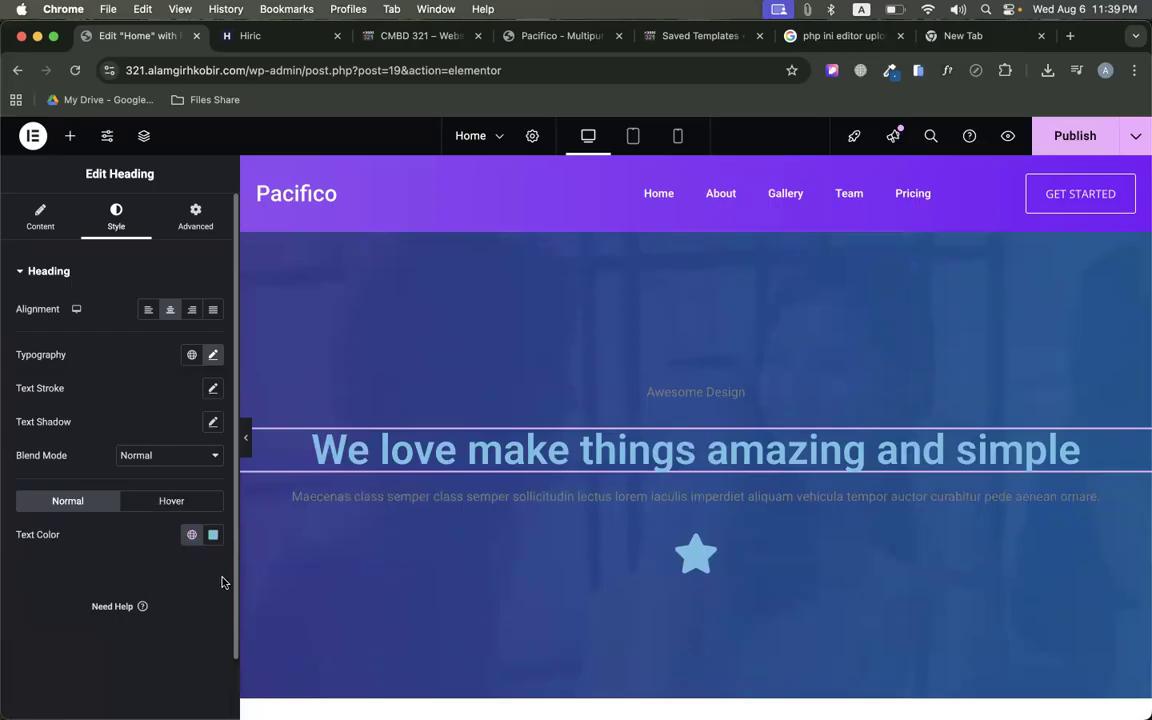
Set the heading's text color to white, #FFFFFF
left_click(213, 535)
left_click_drag(125, 337, 102, 312)
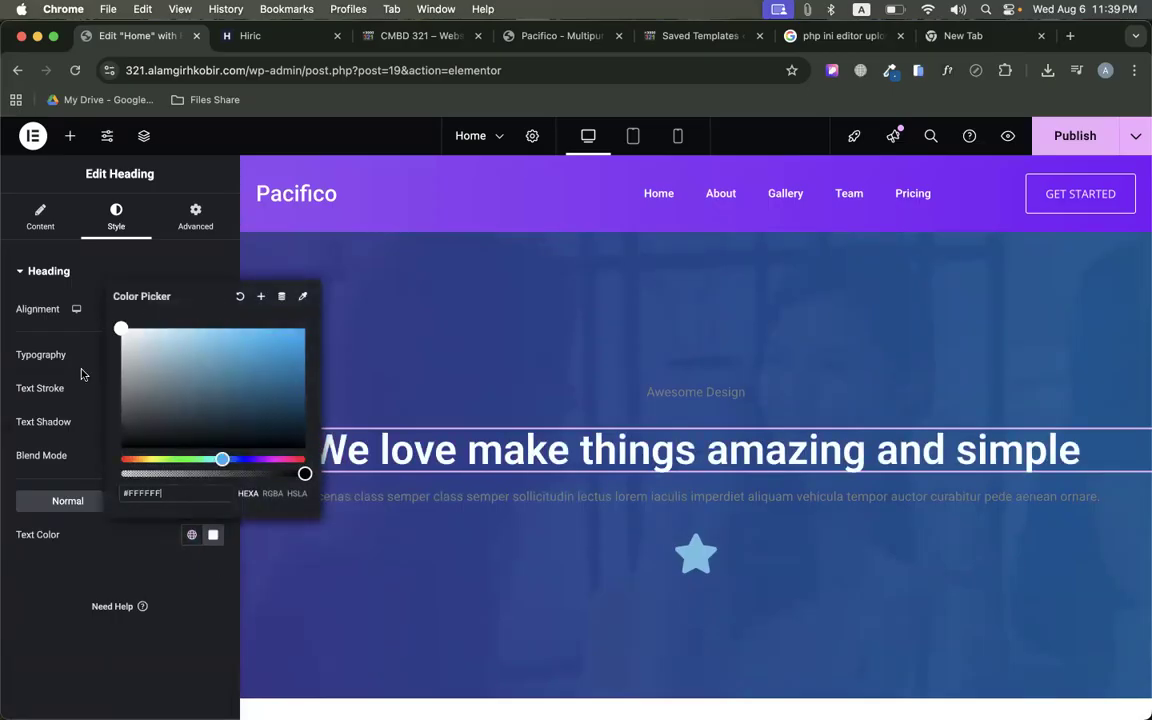
left_click(82, 373)
Replace the hero's star icon with the outlined play circle from the icon library, filtering by "play"
left_click(709, 565)
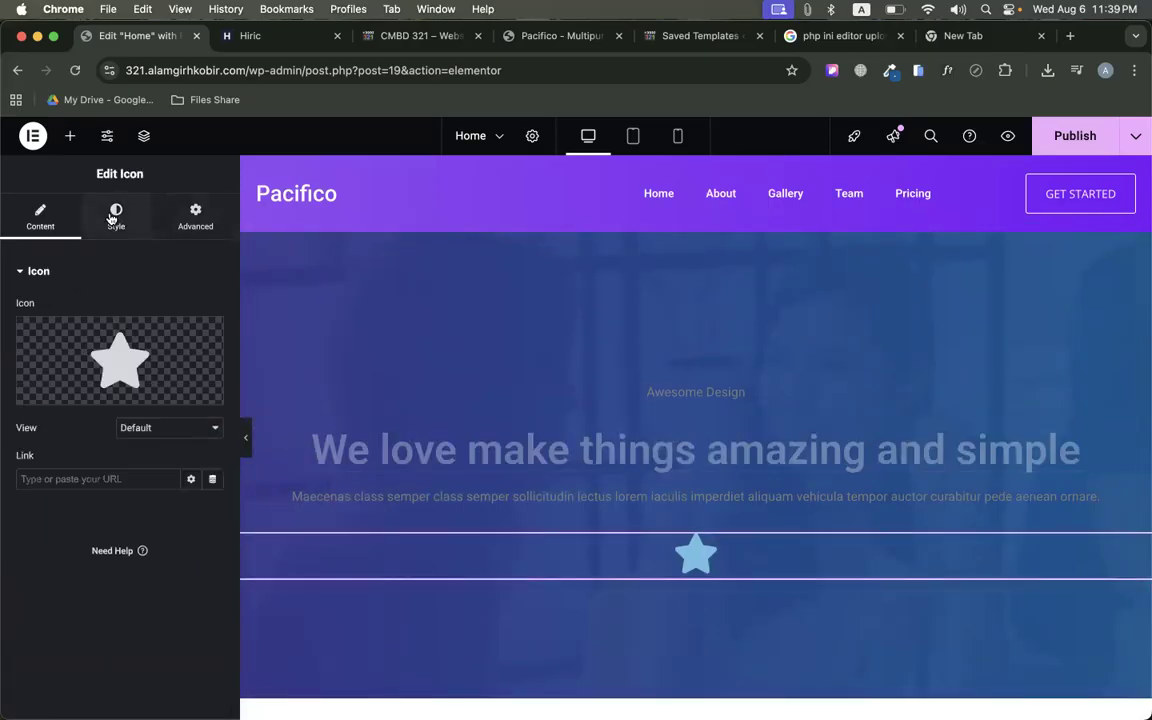
left_click(100, 386)
left_click(459, 199)
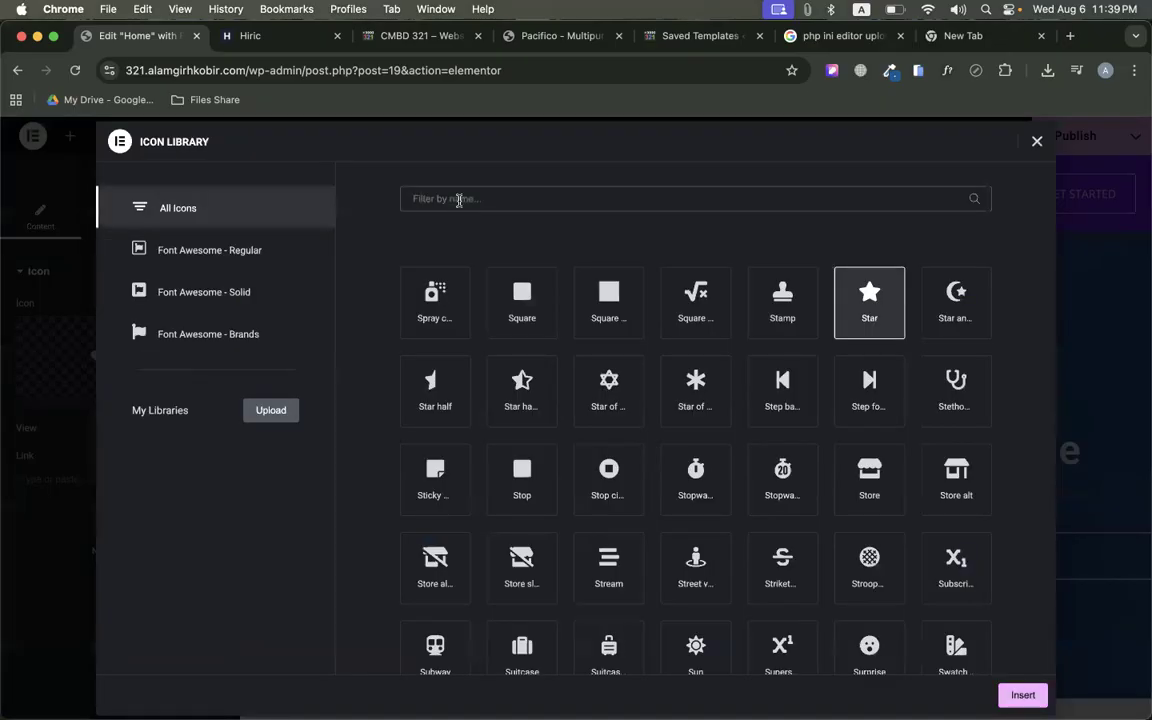
type("play")
left_click(404, 305)
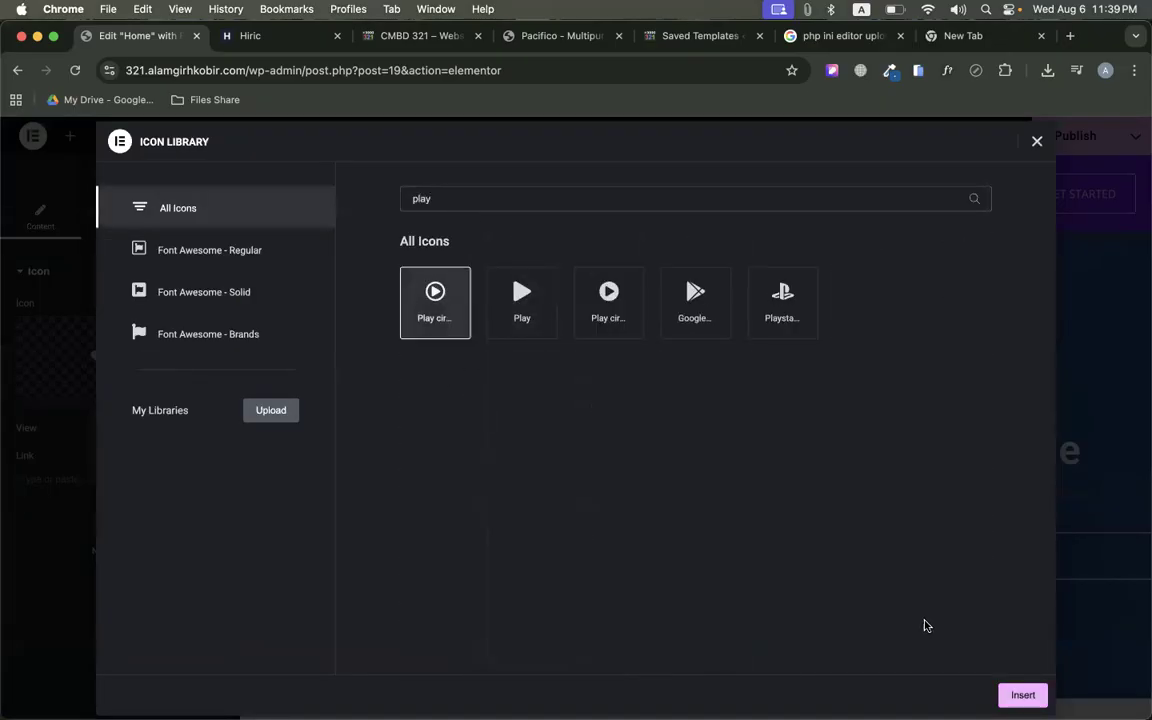
left_click(1012, 692)
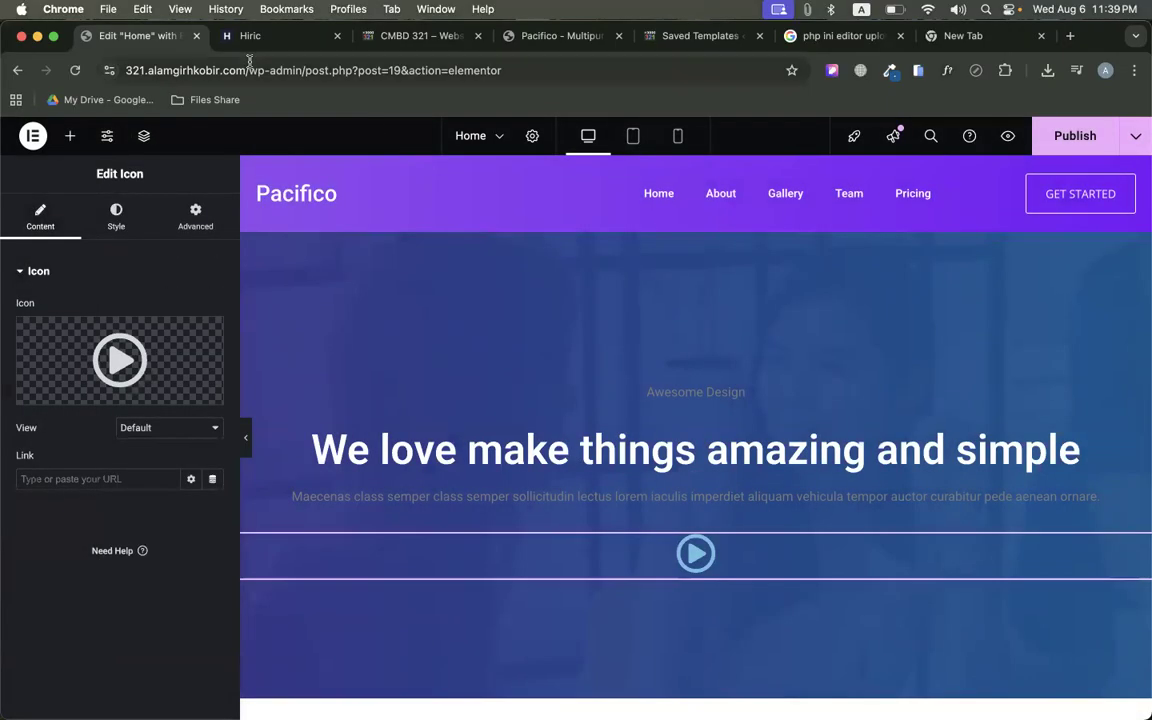
Check the play icon in the Hiric demo, search Google for svgpro in a new tab and open SVG Repo
left_click(250, 36)
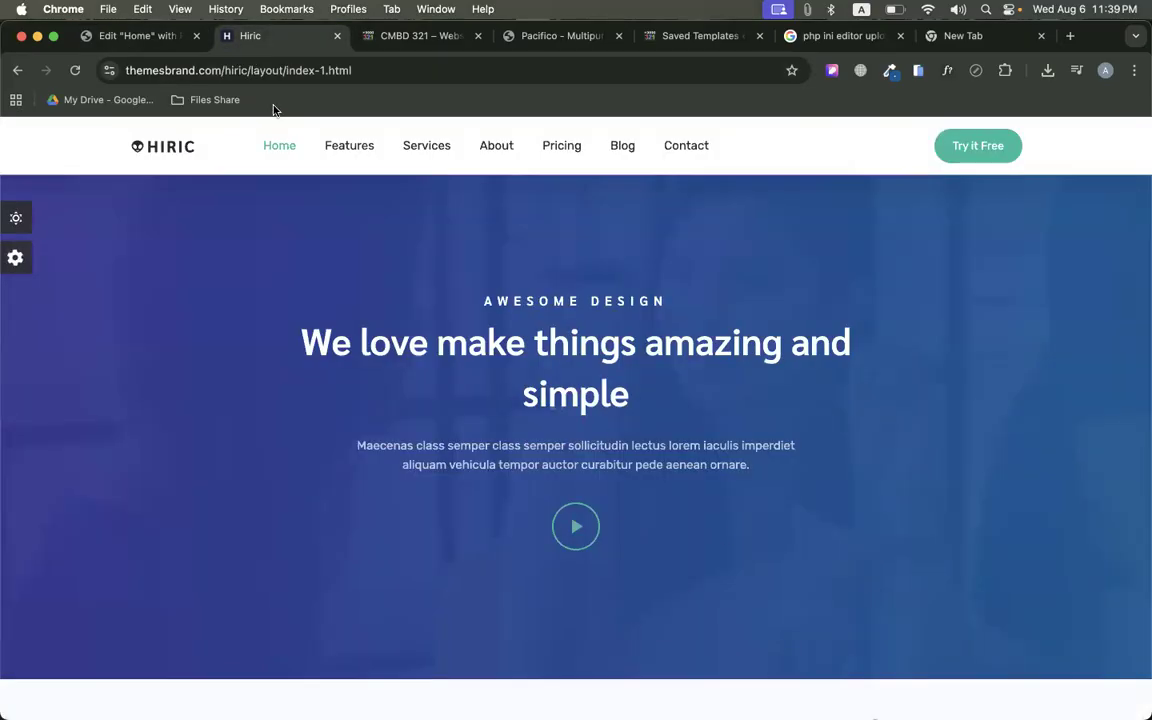
left_click(130, 36)
mouse_move(120, 350)
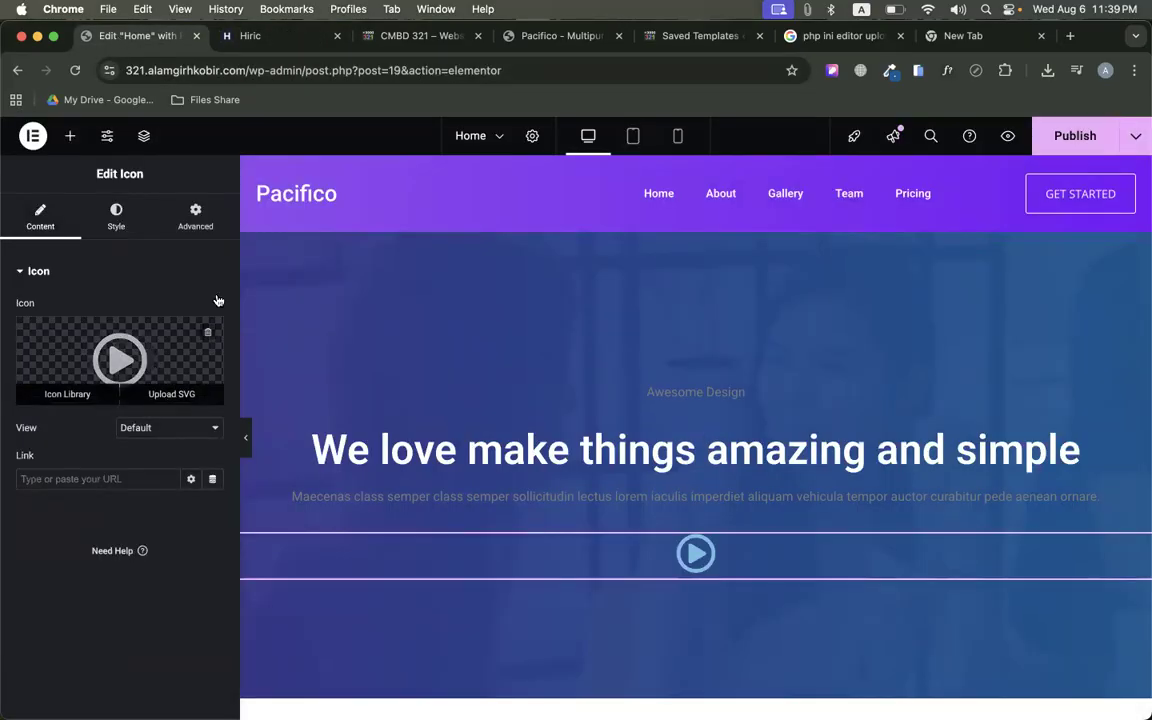
right_click(293, 50)
left_click(309, 51)
type("svg")
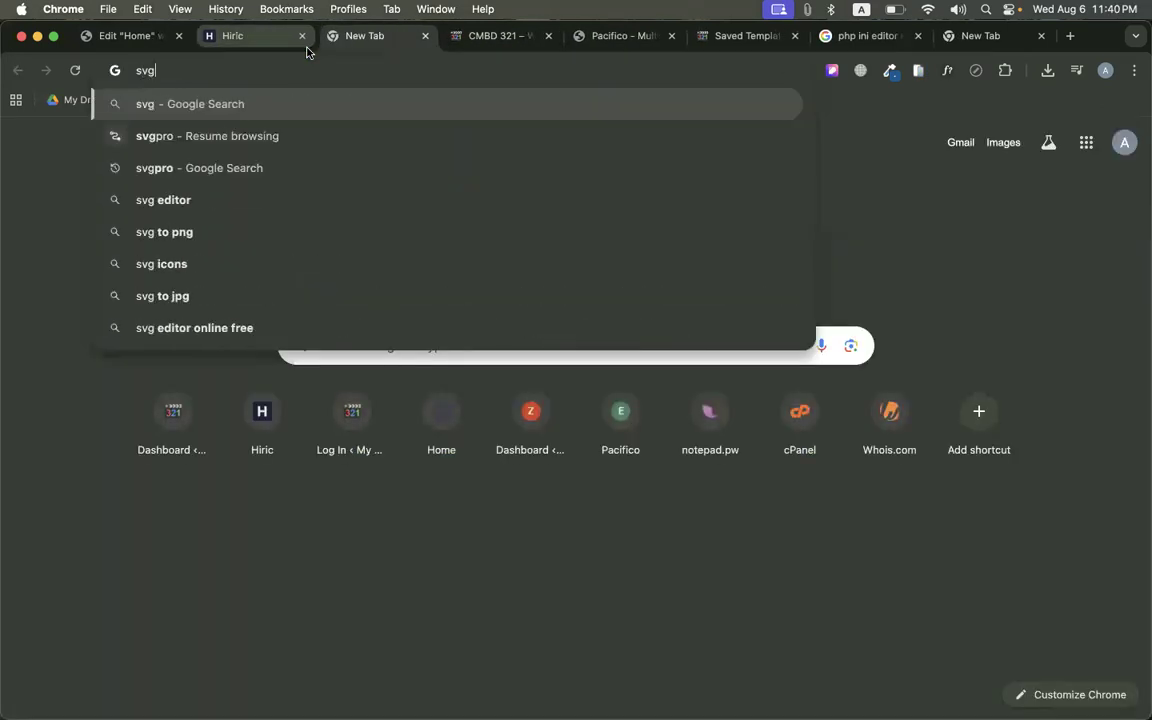
type("pro")
key("Return")
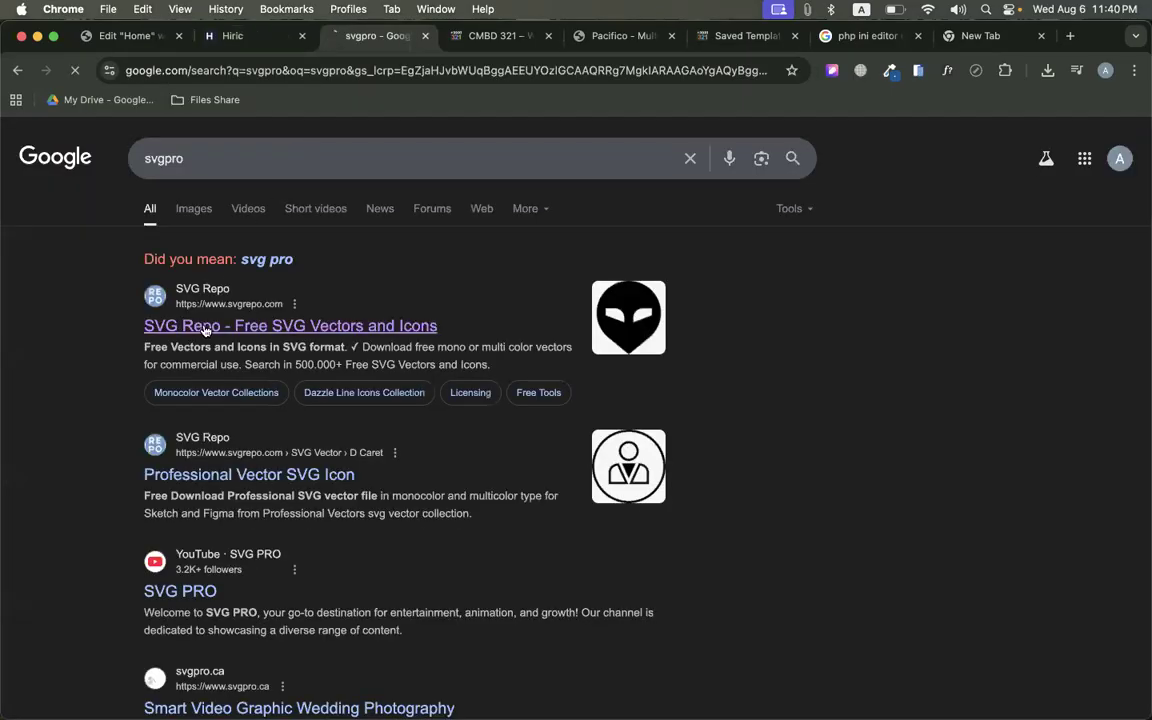
Compare the play icon in the Hiric hero with the one in the Elementor editor
left_click(232, 36)
left_click(128, 36)
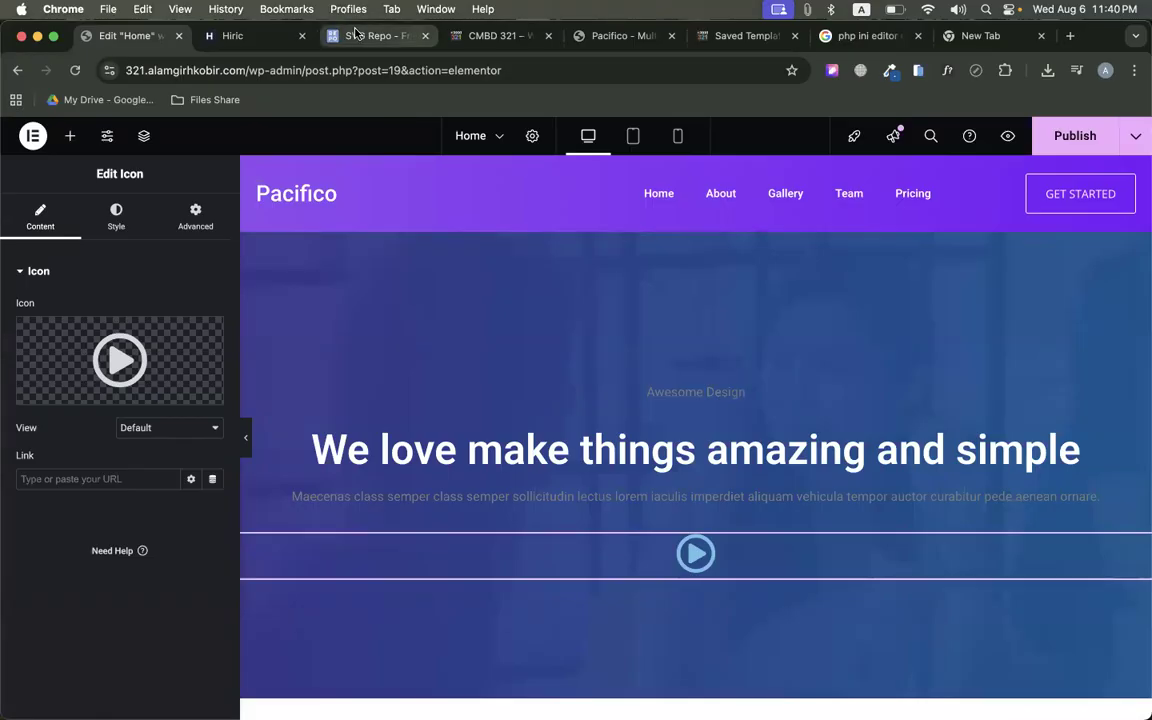
left_click(359, 37)
left_click(128, 36)
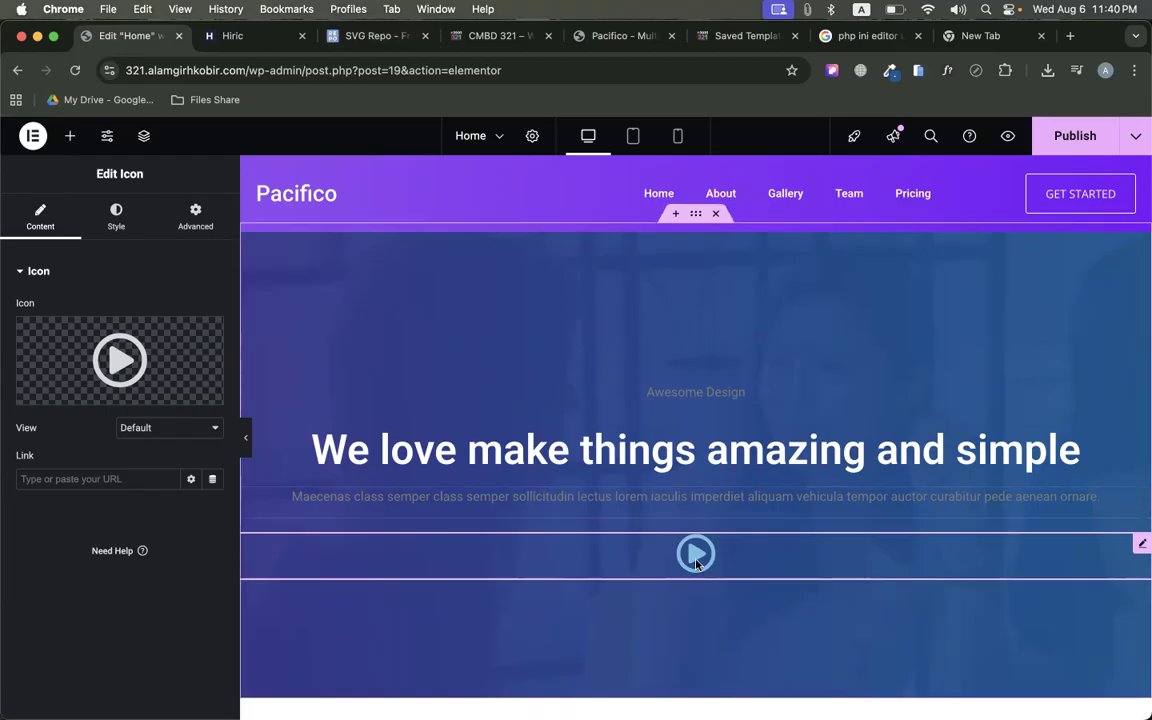
left_click(255, 30)
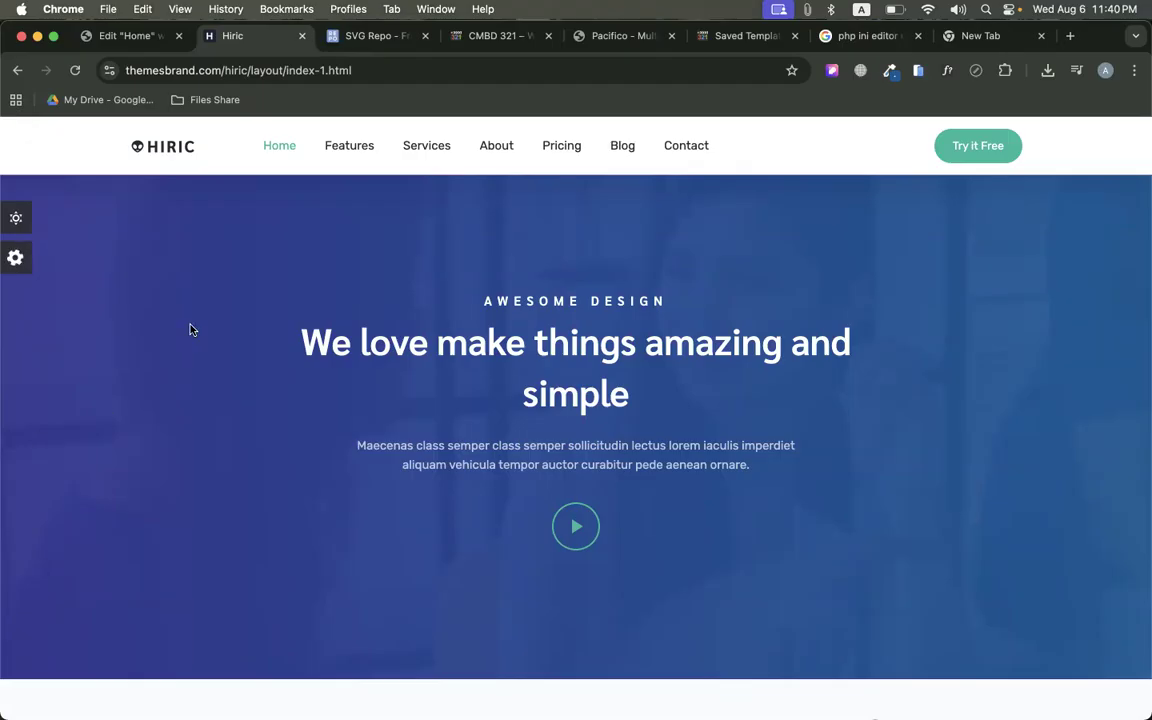
Open and close the video lightbox behind the Hiric hero's play icon
triple_click(440, 325)
left_click(987, 376)
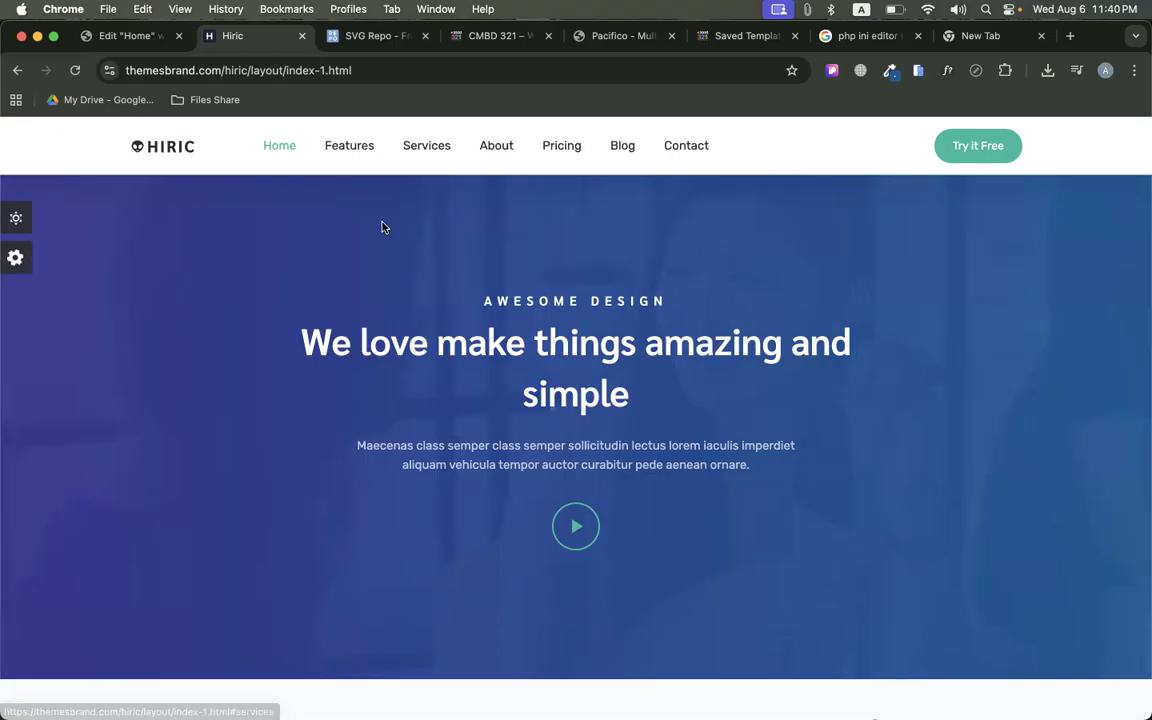
left_click(577, 527)
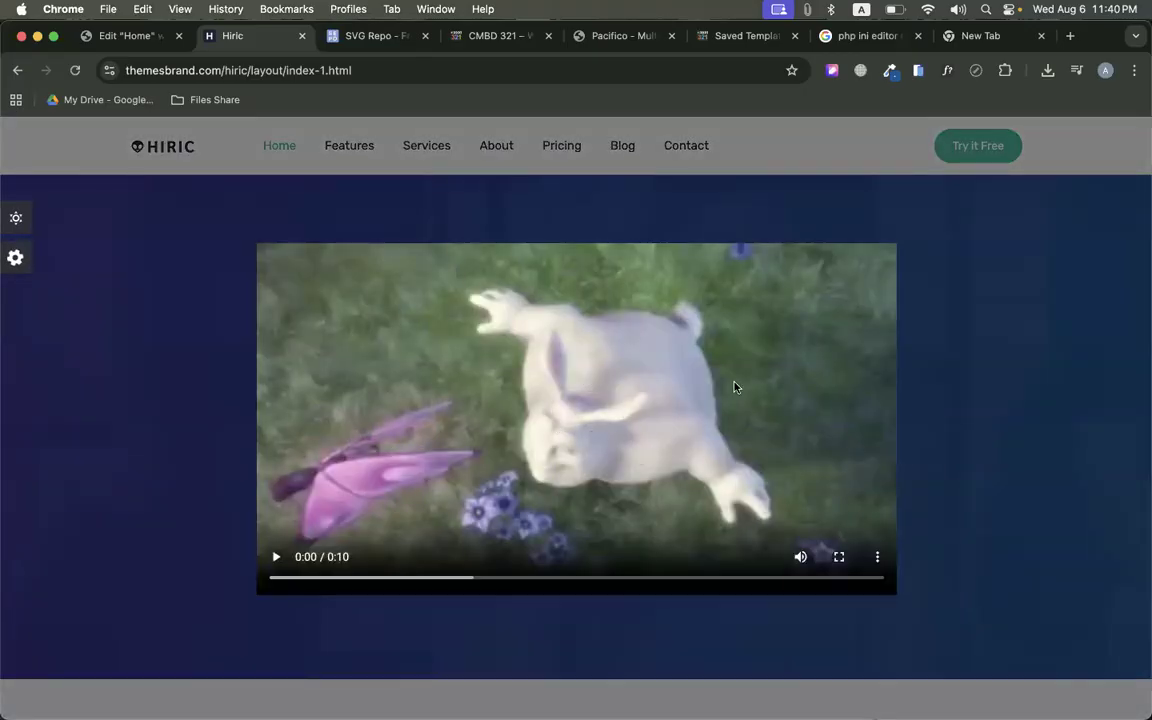
left_click(1024, 416)
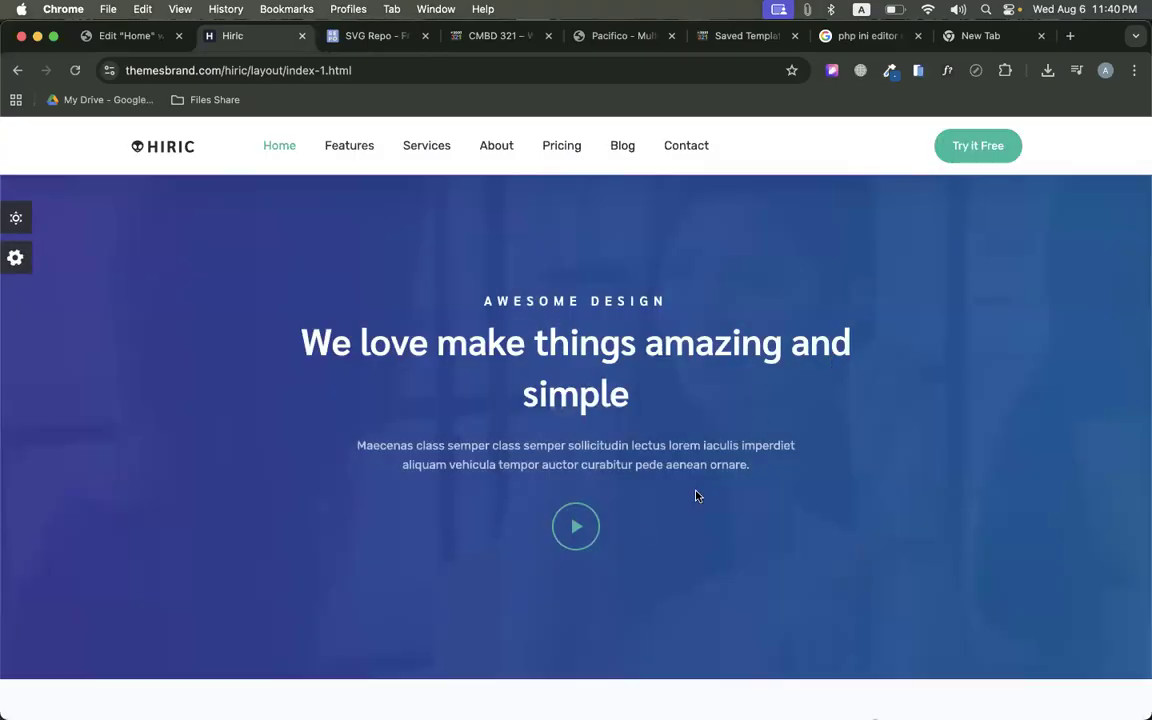
Copy the address of the video shown in the Hiric hero's lightbox, and close the lightbox
left_click(577, 535)
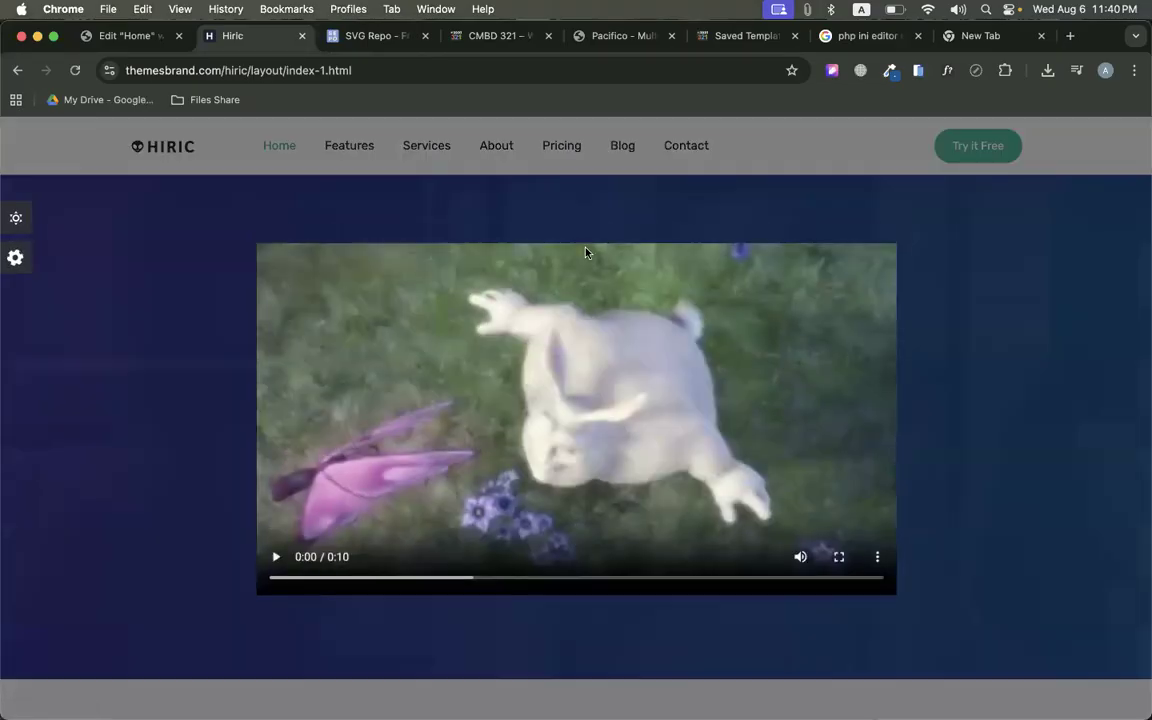
right_click(496, 377)
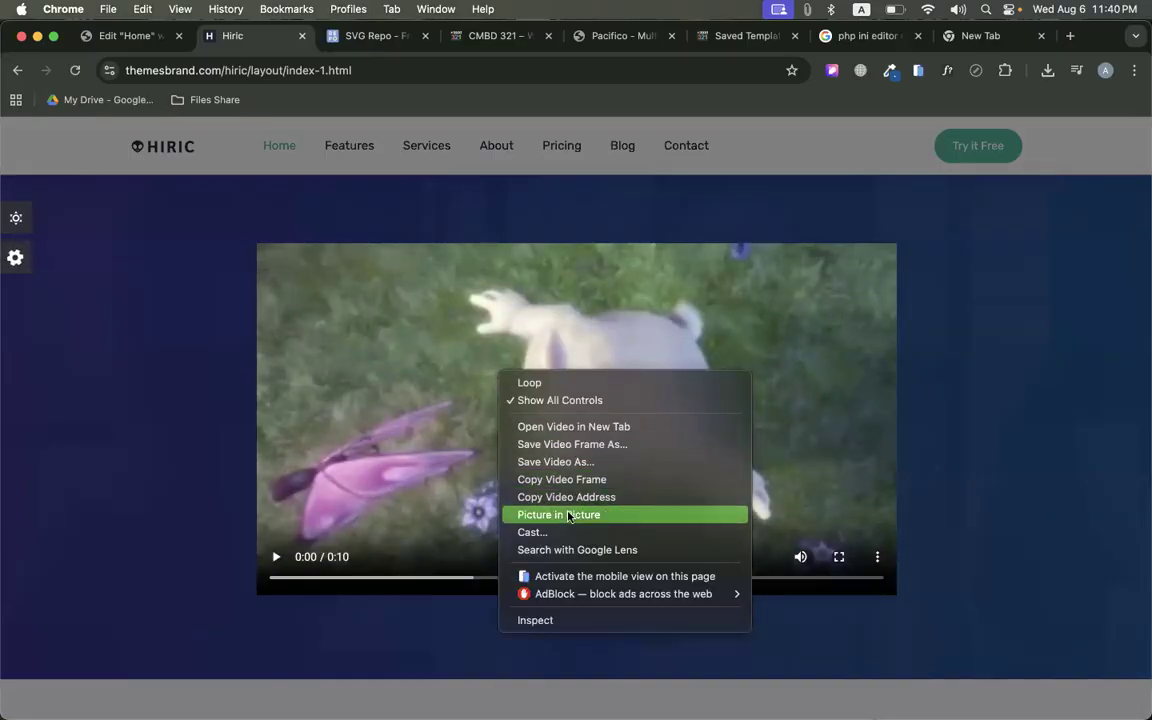
left_click(525, 496)
left_click(139, 397)
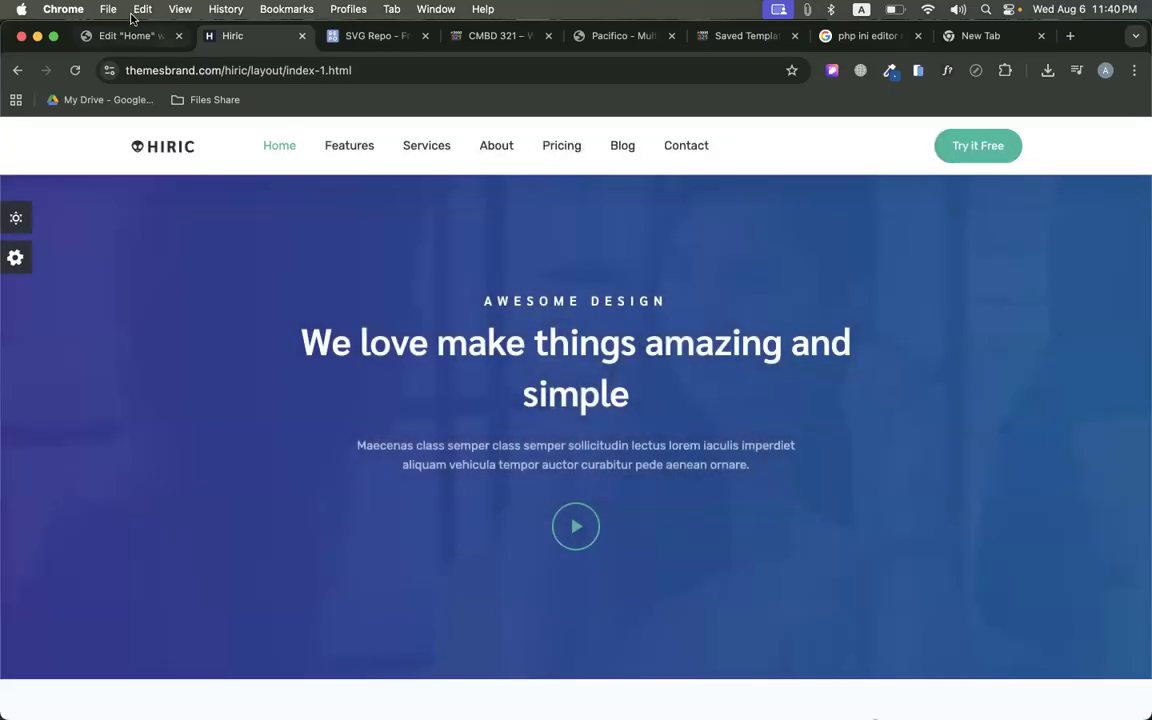
Publish the Home page's changes and open the live page in a tab placed ahead of the editor
left_click(120, 32)
left_click(1075, 135)
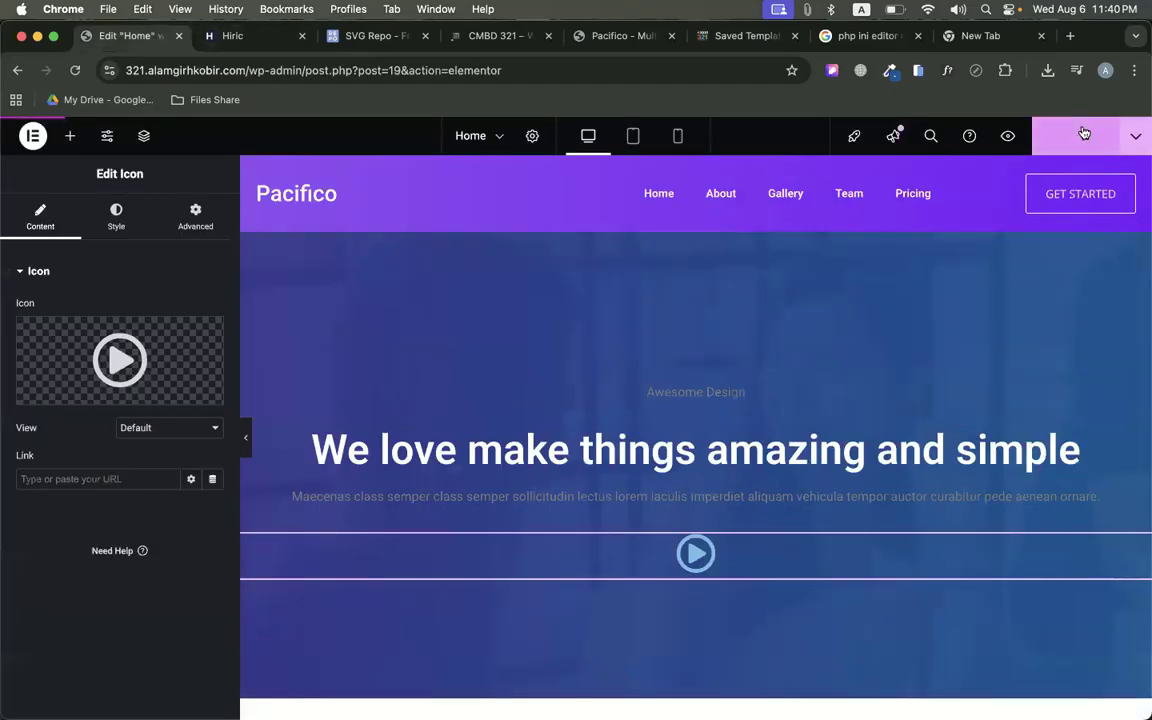
left_click(650, 40)
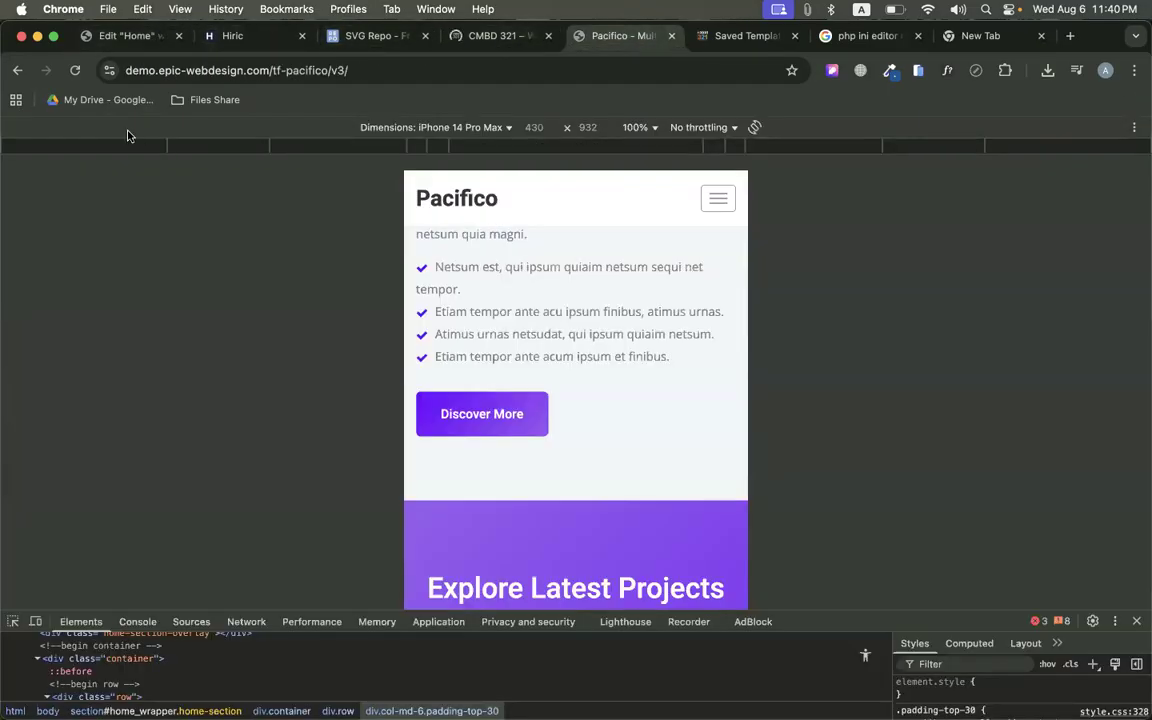
left_click(125, 35)
left_click(1140, 134)
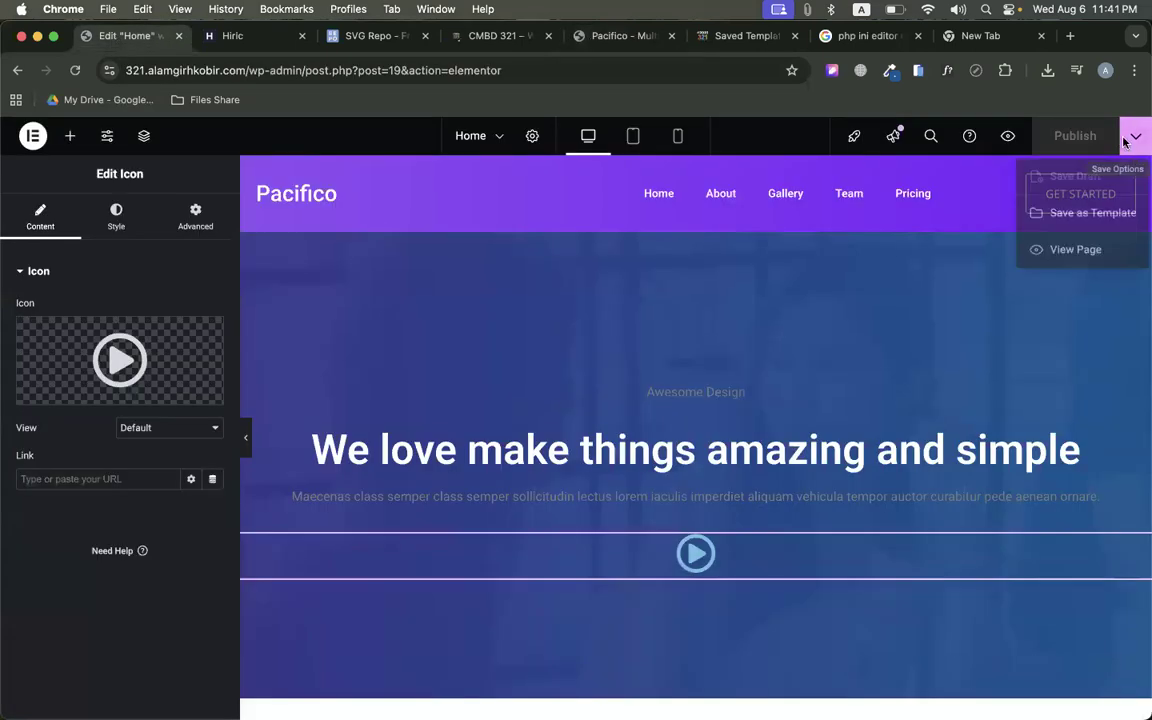
left_click(1065, 256)
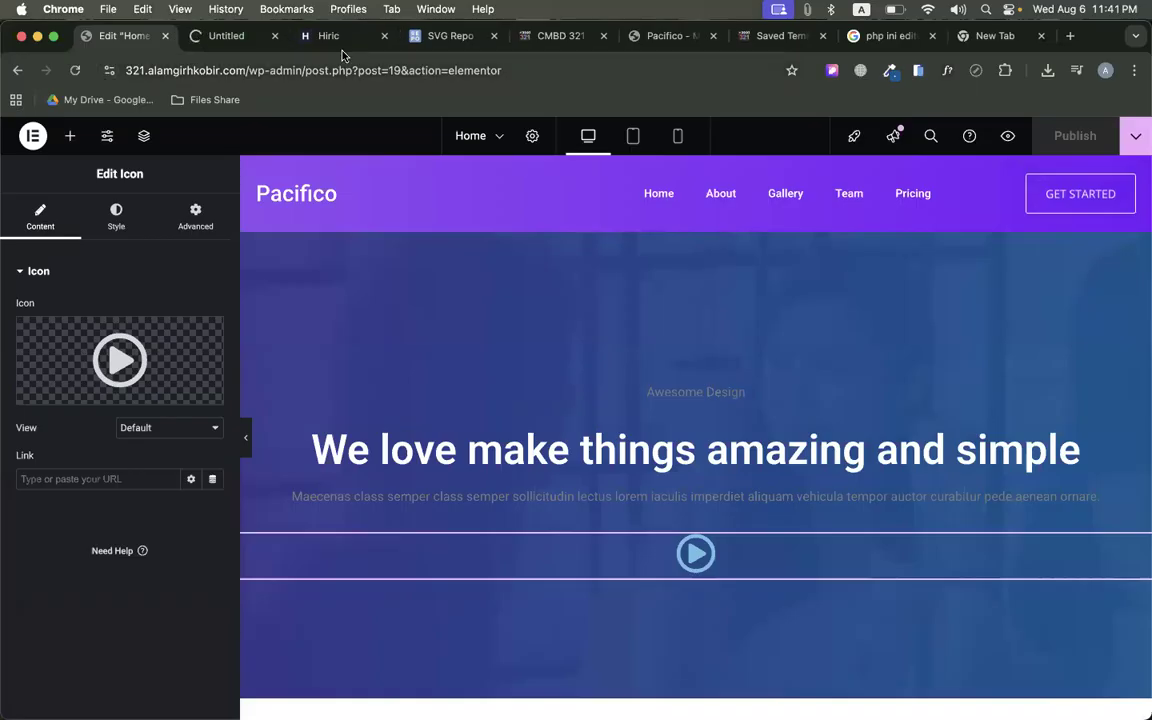
left_click_drag(230, 42, 120, 38)
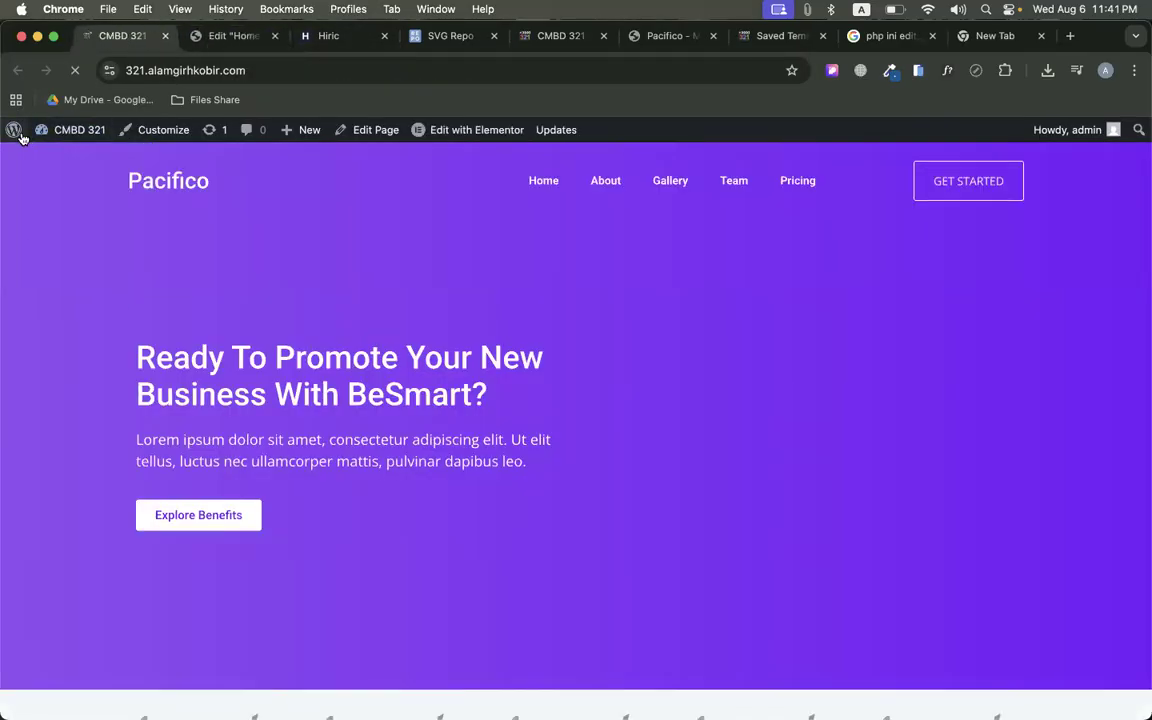
Create a new Elementor template of type Popup named "video popup" from the site's WordPress dashboard
left_click(50, 157)
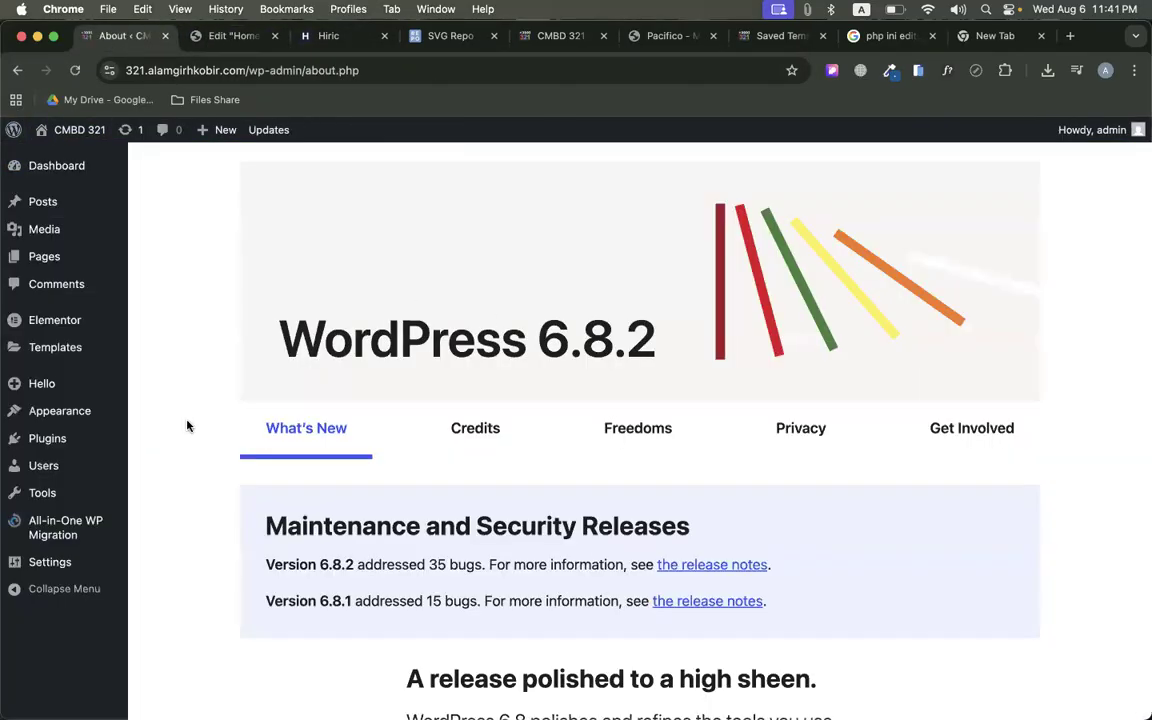
left_click(80, 345)
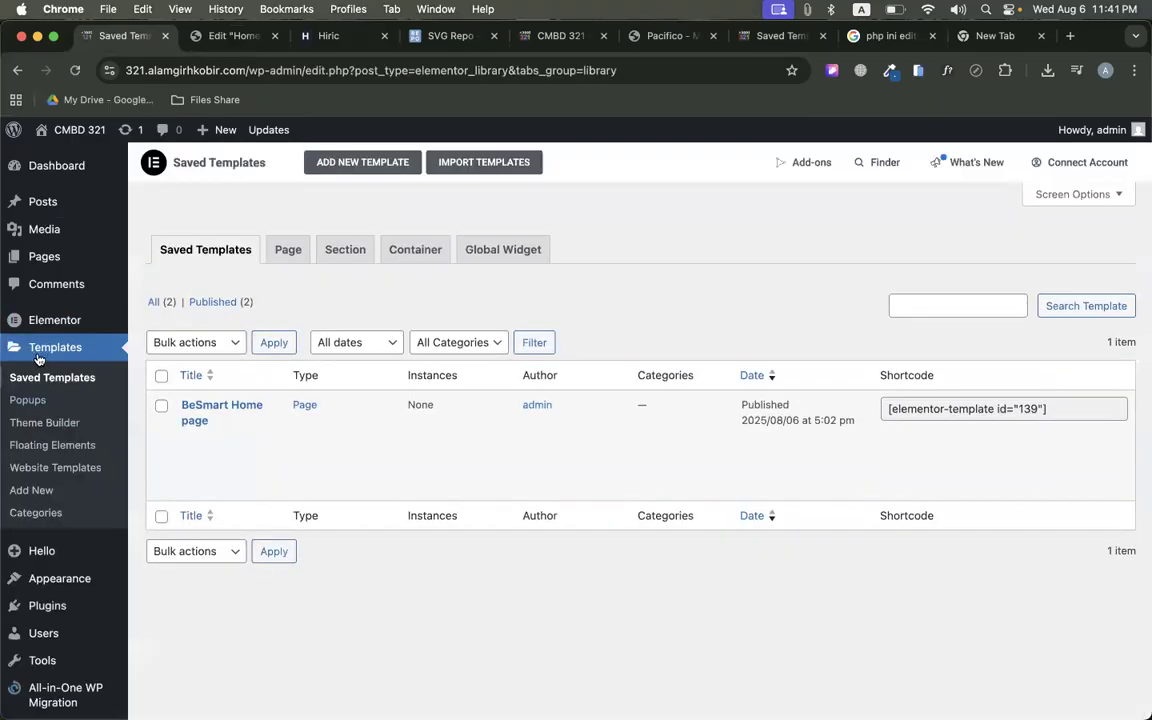
left_click(27, 401)
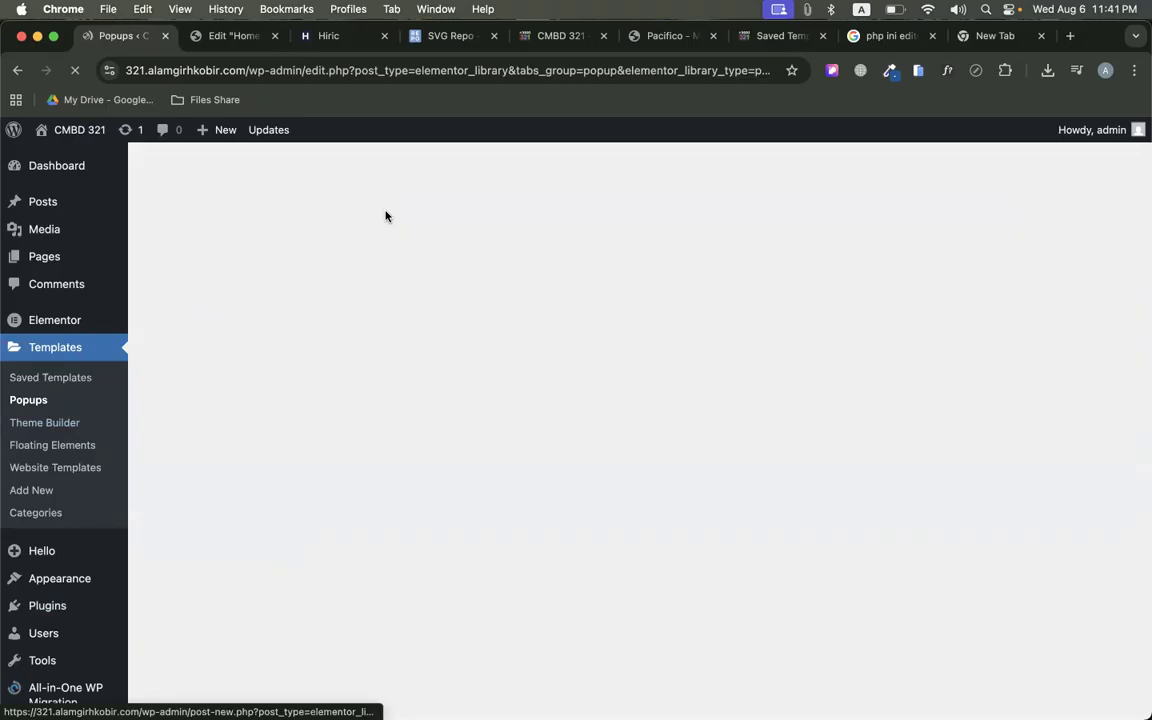
left_click(332, 163)
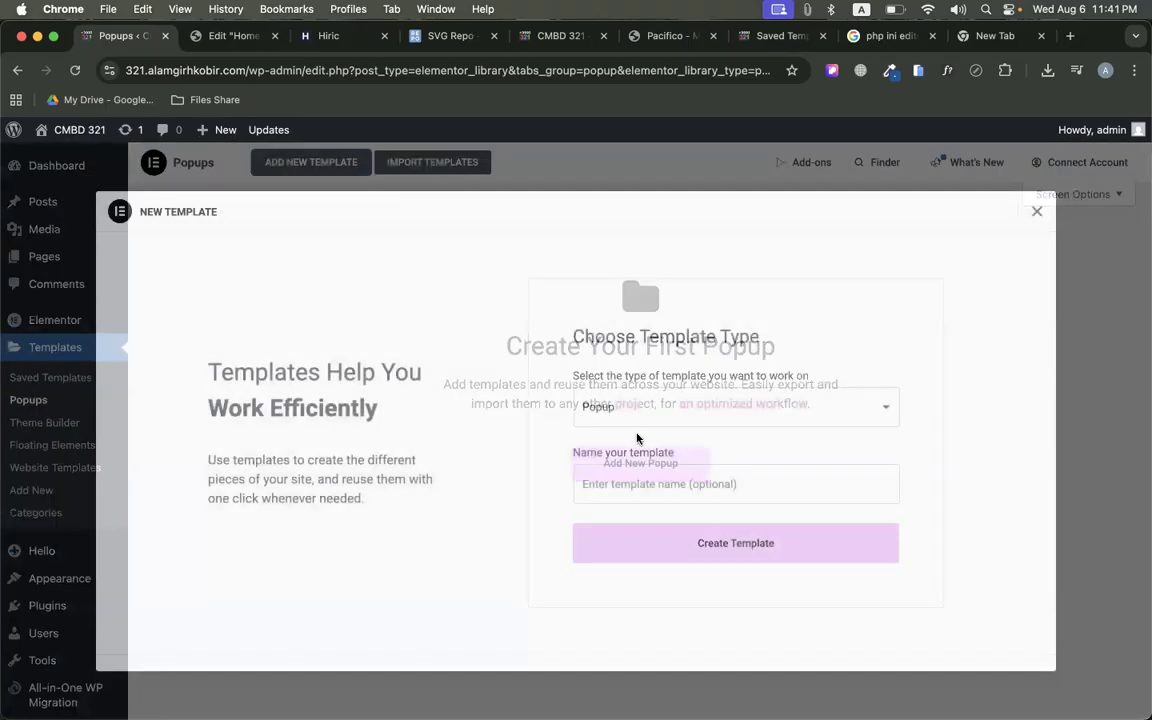
type("video")
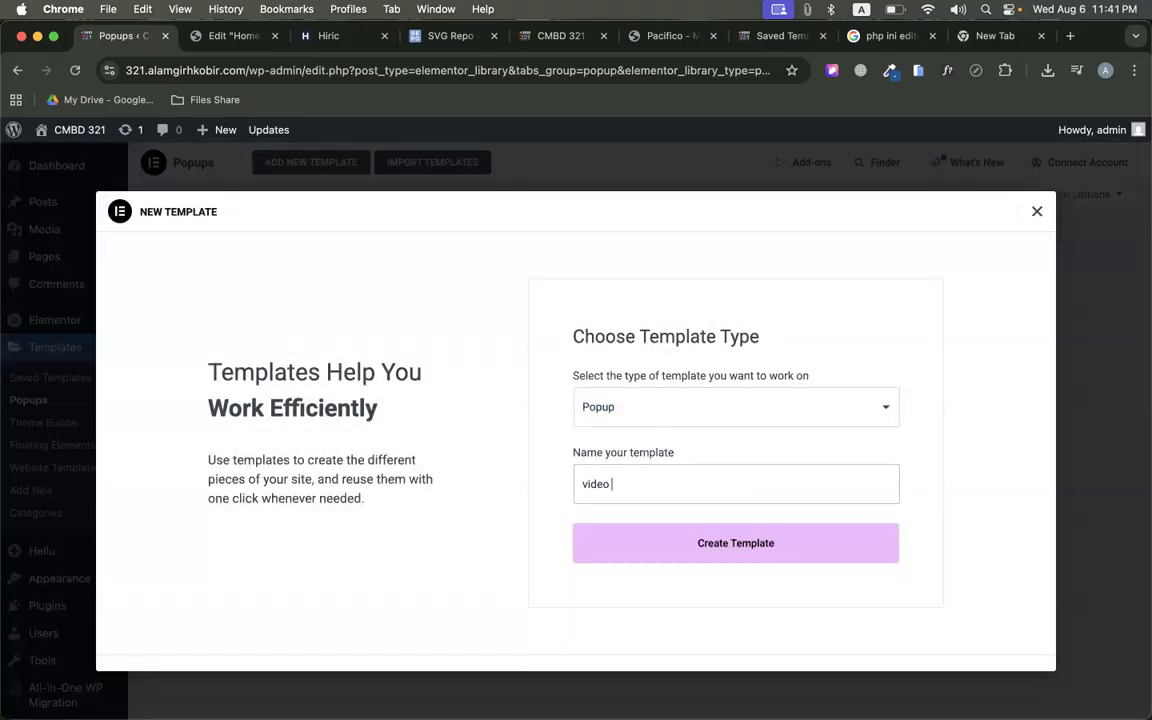
left_click(698, 553)
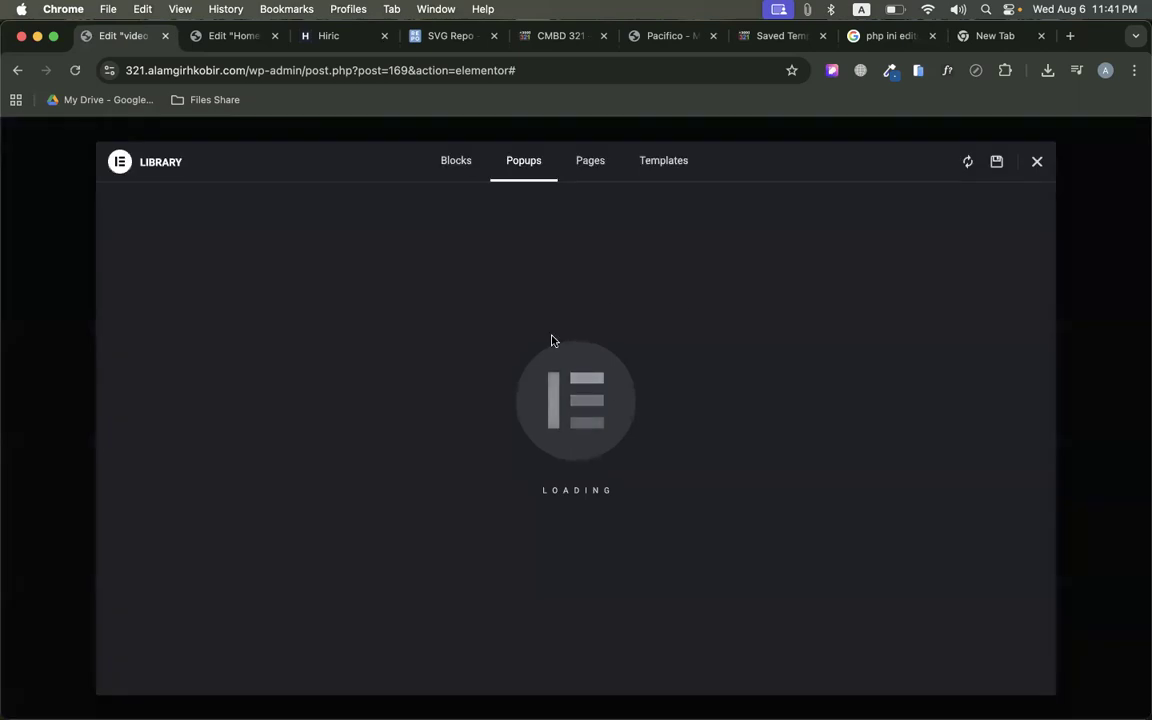
Dismiss the template library, return to the Popups list and reopen "video popup" in Elementor
left_click(1037, 163)
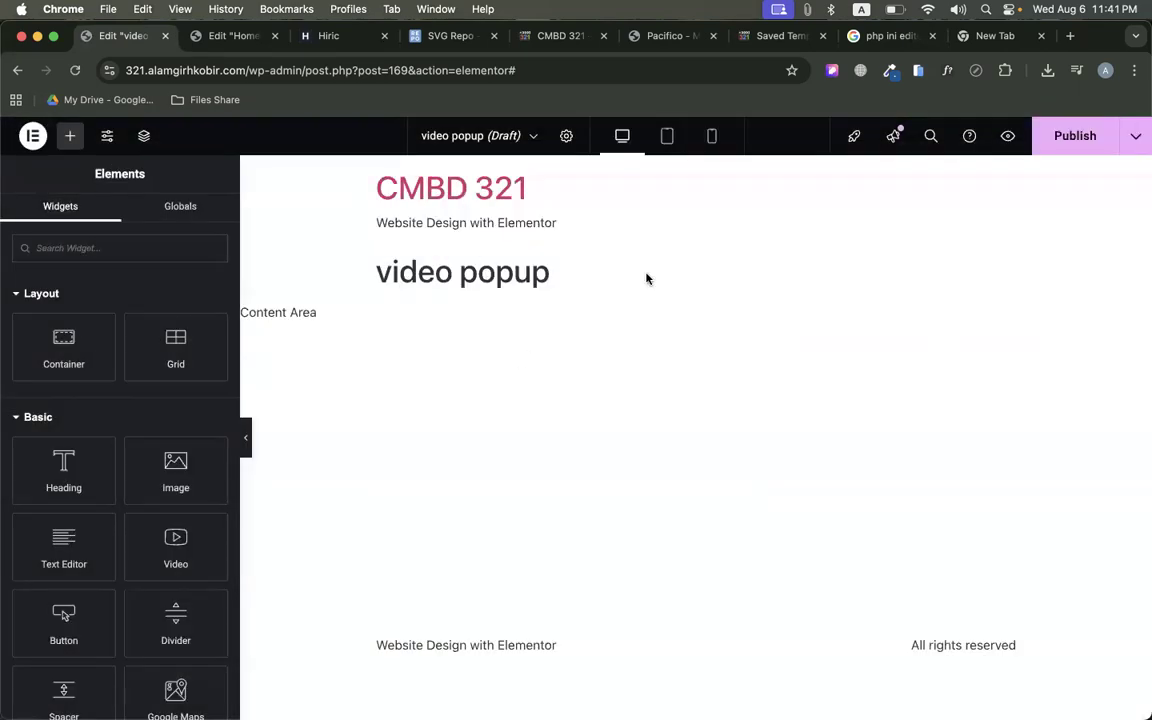
scroll(646, 278, "down", 5)
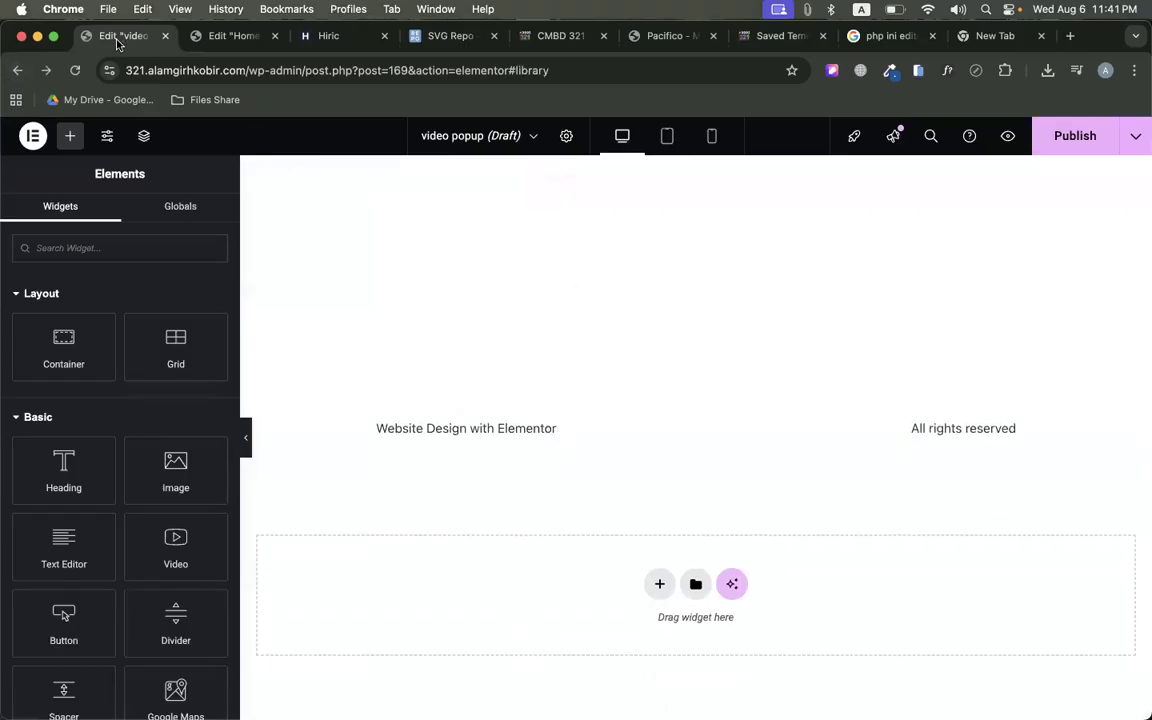
left_click(18, 71)
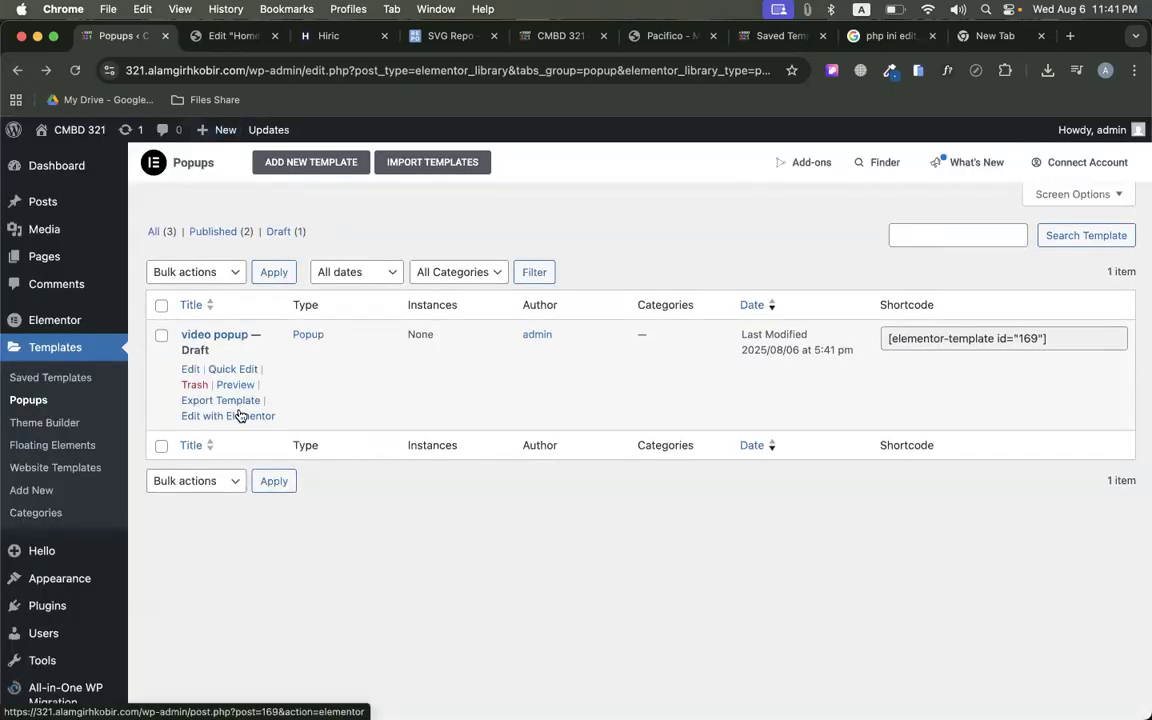
left_click(241, 418)
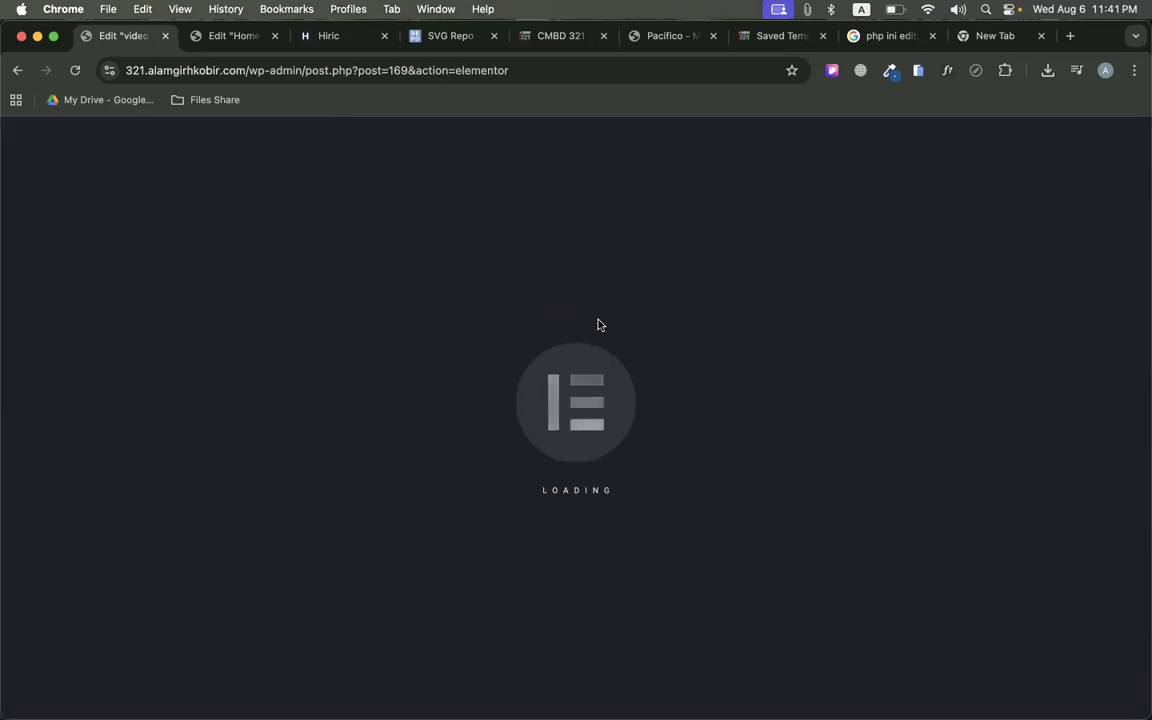
Paste the copied heading into the popup and delete the heading from its container
scroll(625, 480, "down", 3)
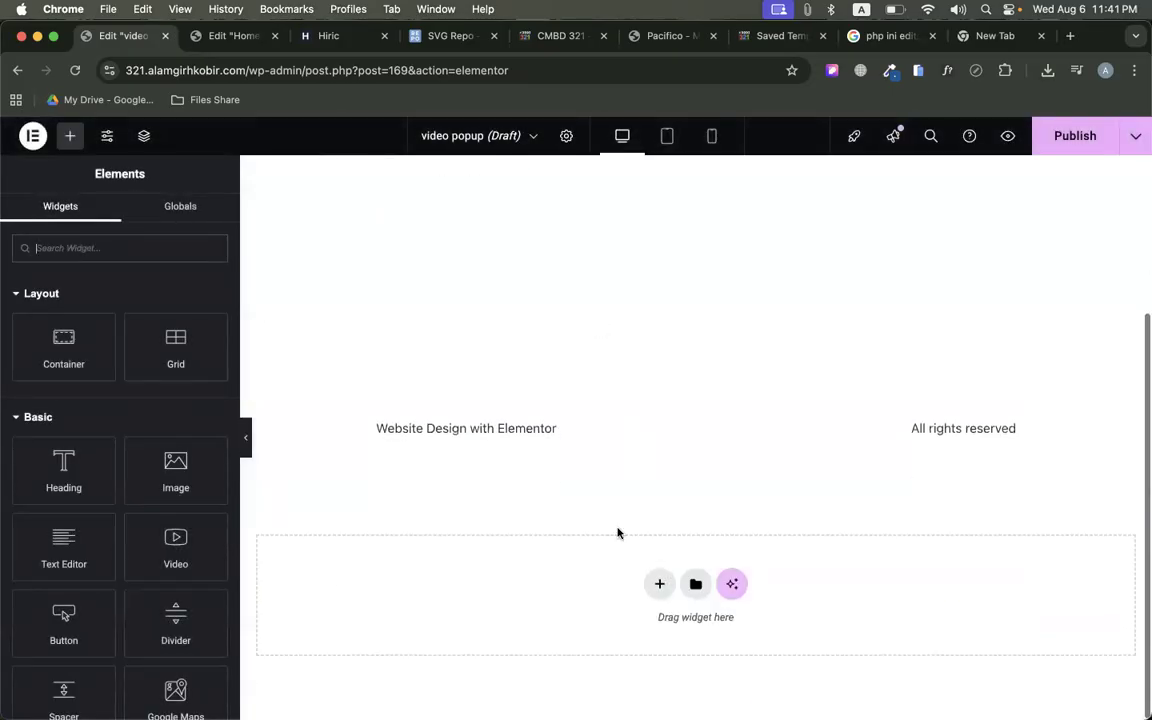
right_click(556, 539)
left_click(578, 552)
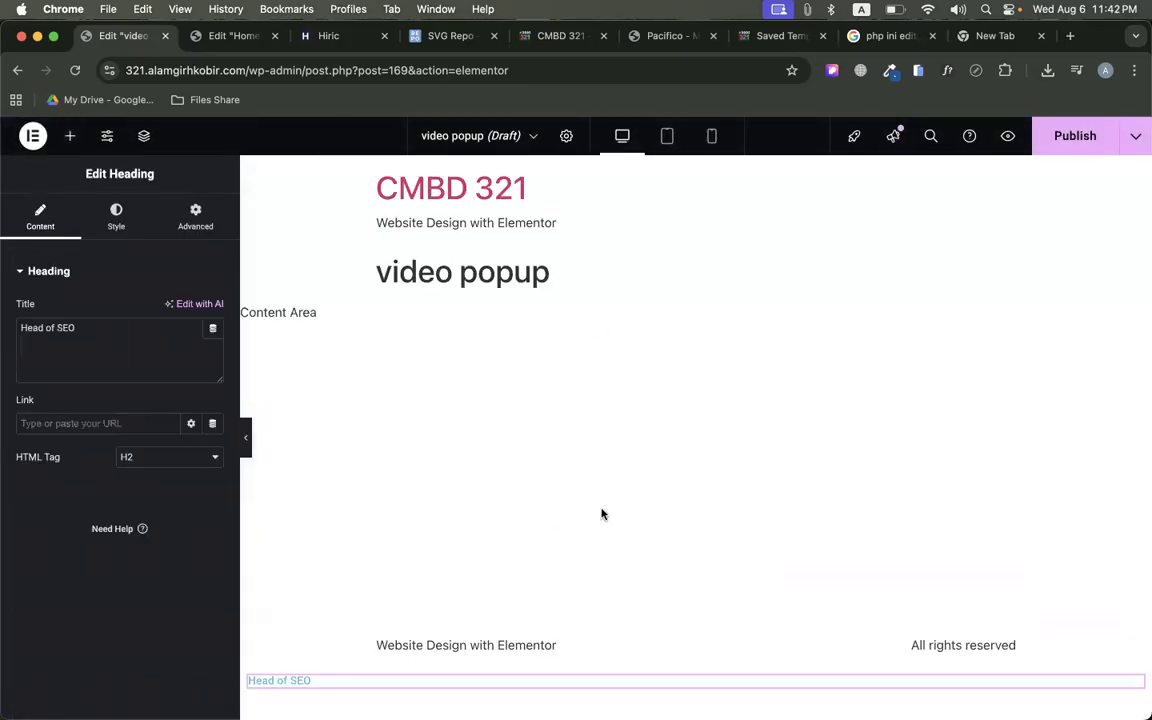
right_click(380, 681)
left_click(409, 697)
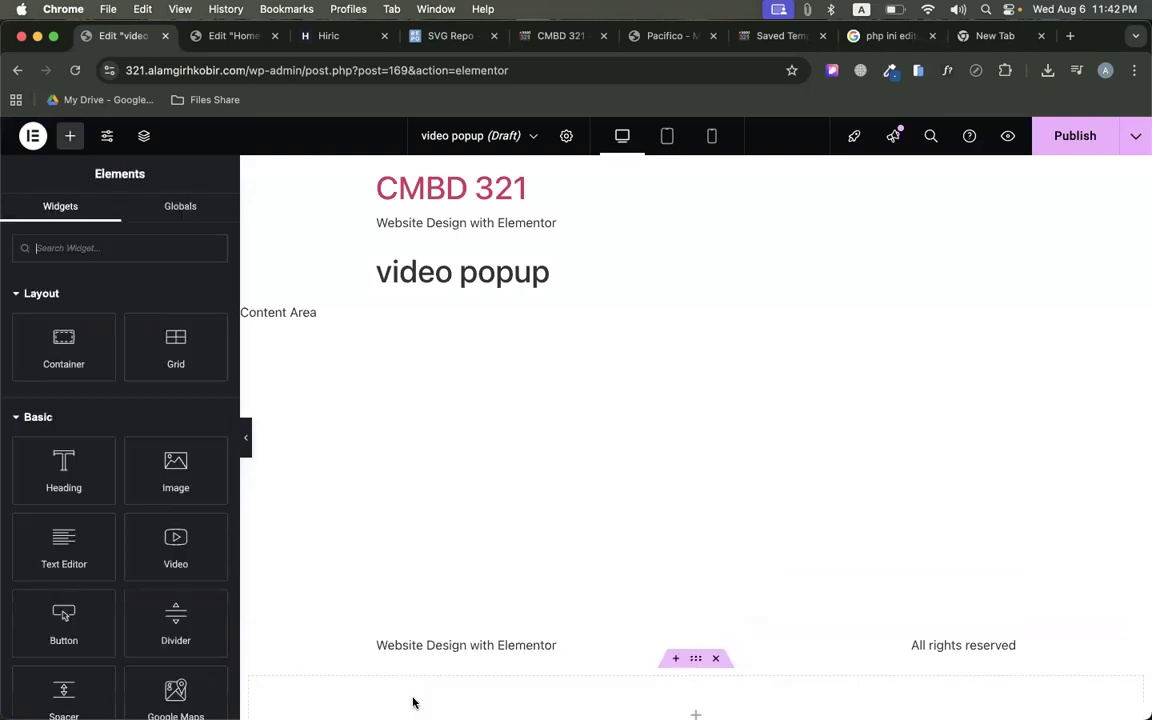
Add a Video widget to the popup's empty container
scroll(735, 700, "down", 1)
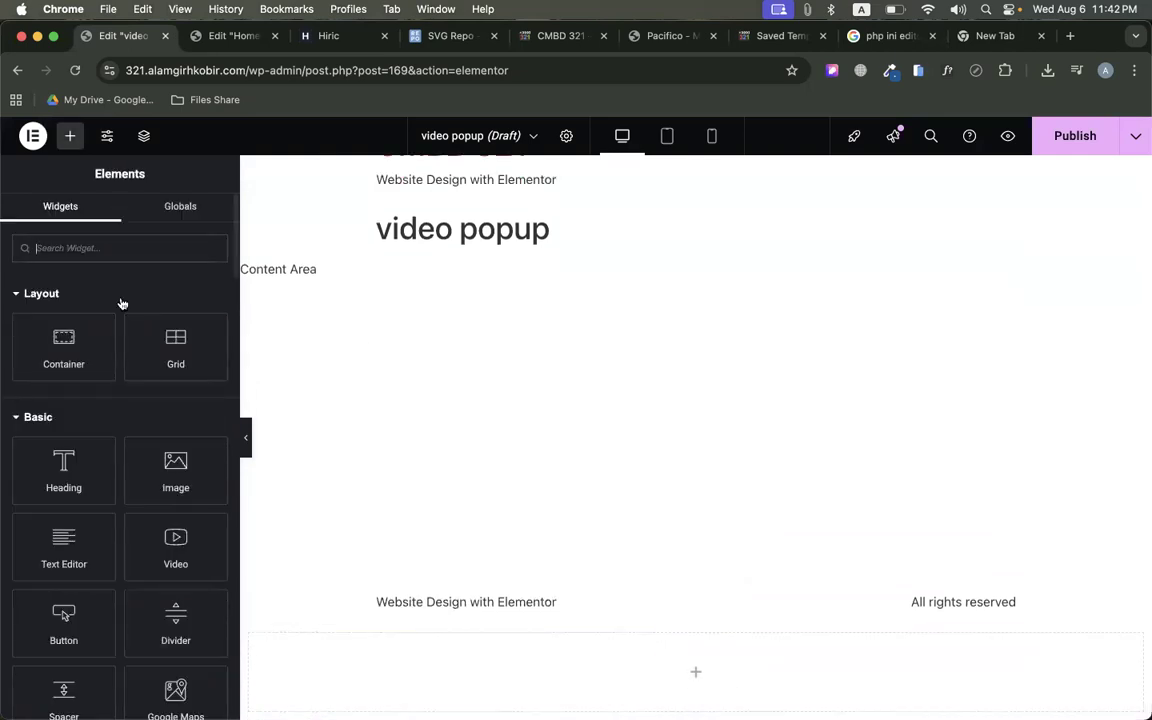
left_click_drag(176, 545, 738, 671)
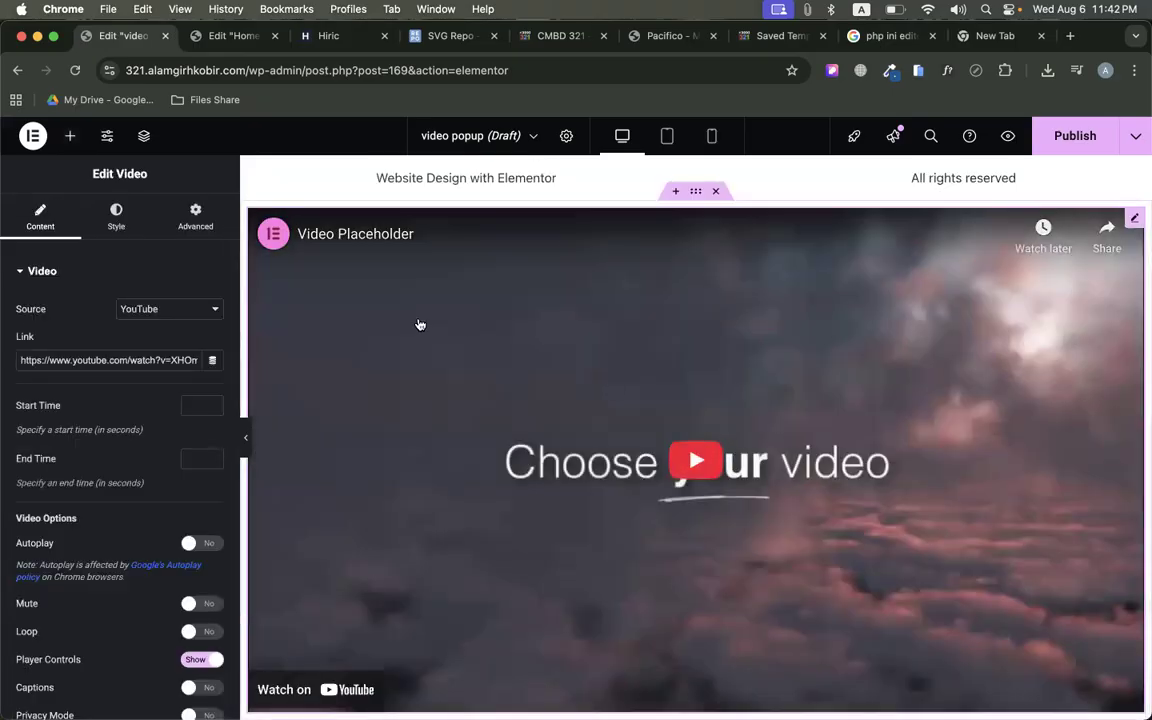
triple_click(113, 360)
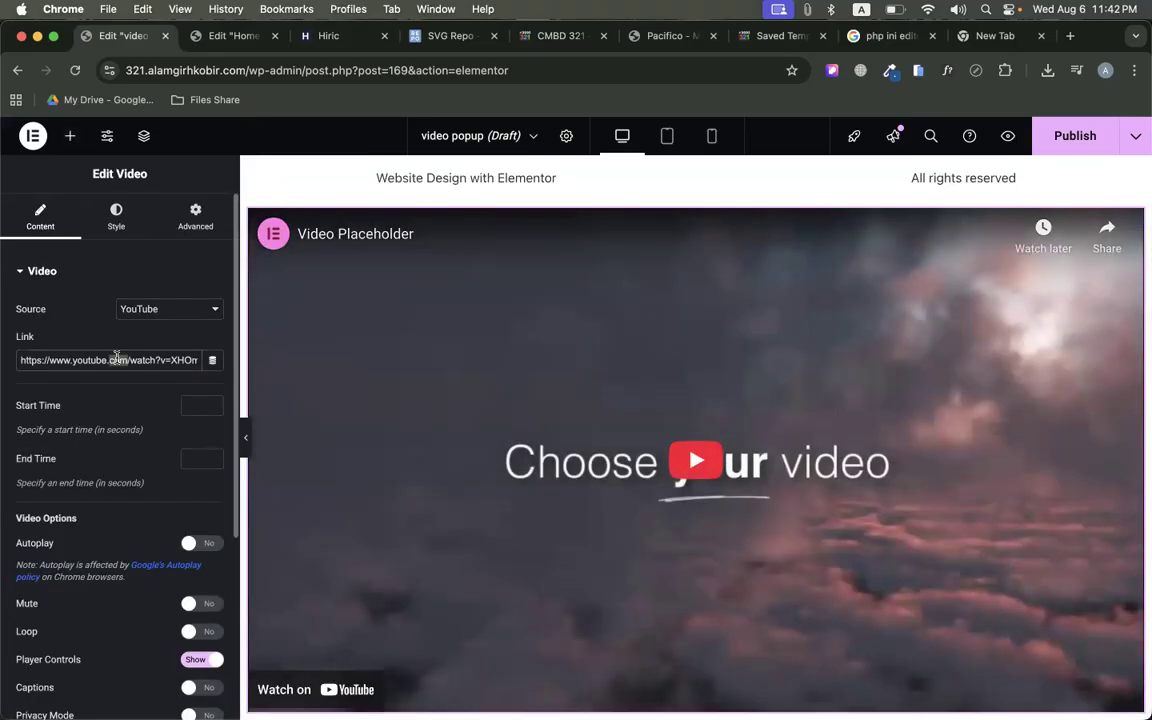
type("https://www.w3schools.com/html/mov_bbb.mp4")
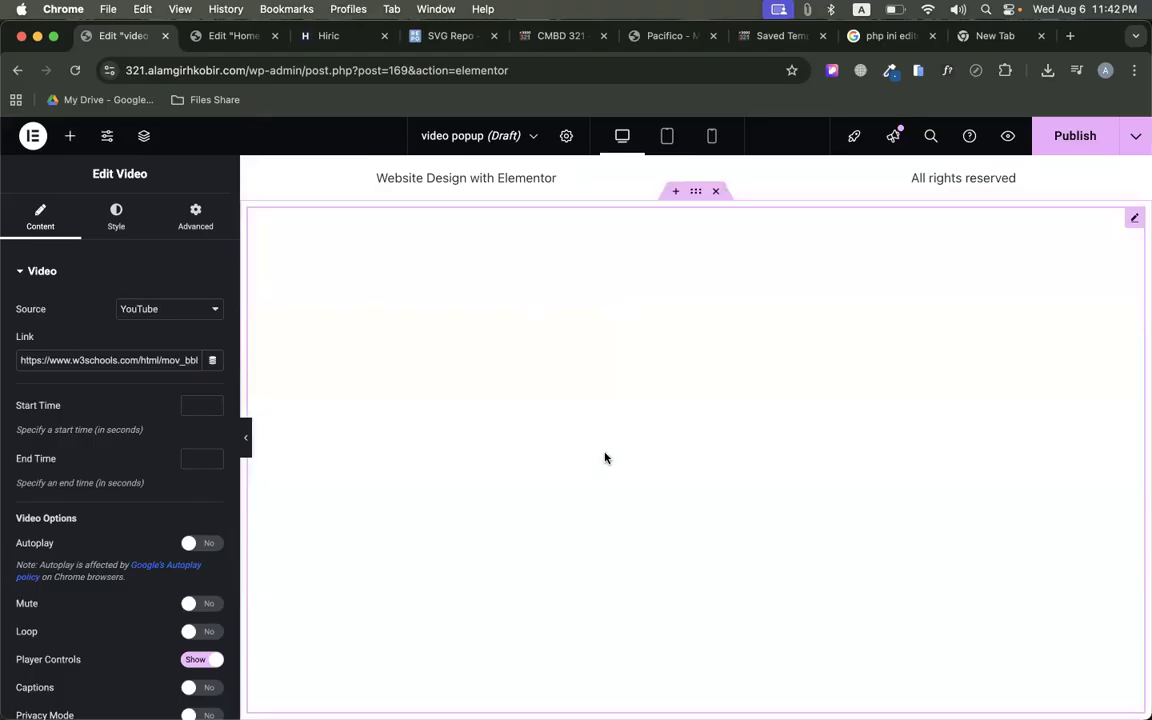
left_click(170, 312)
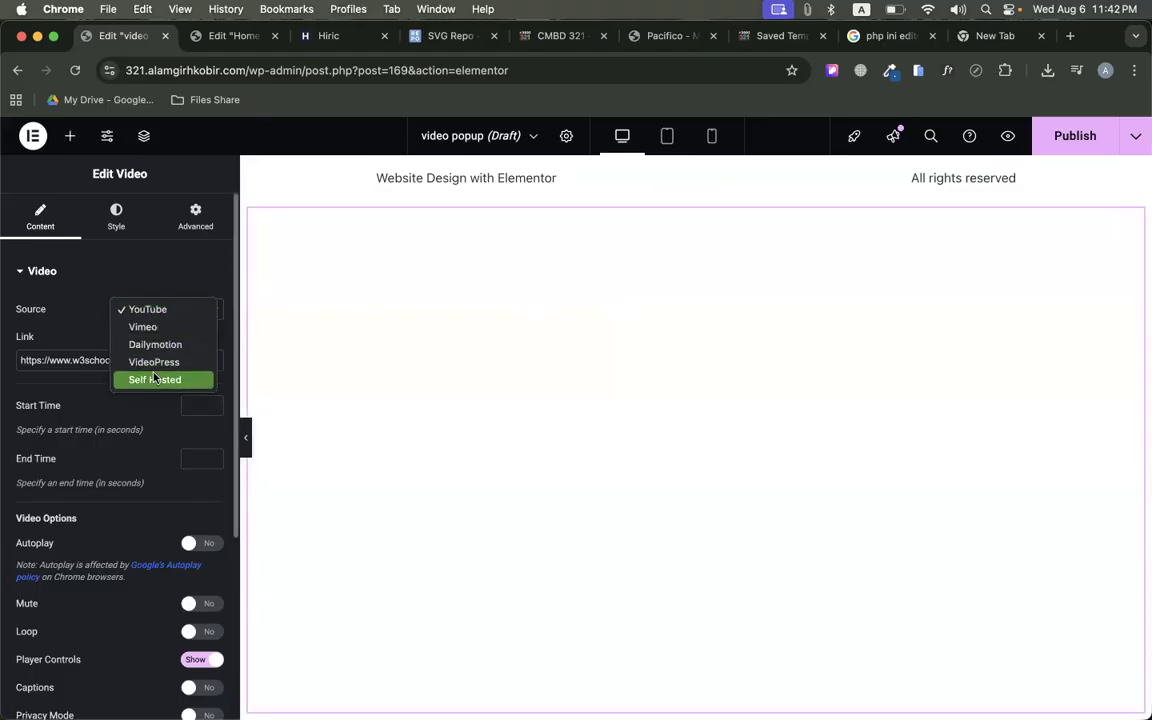
left_click(84, 320)
key("super+z")
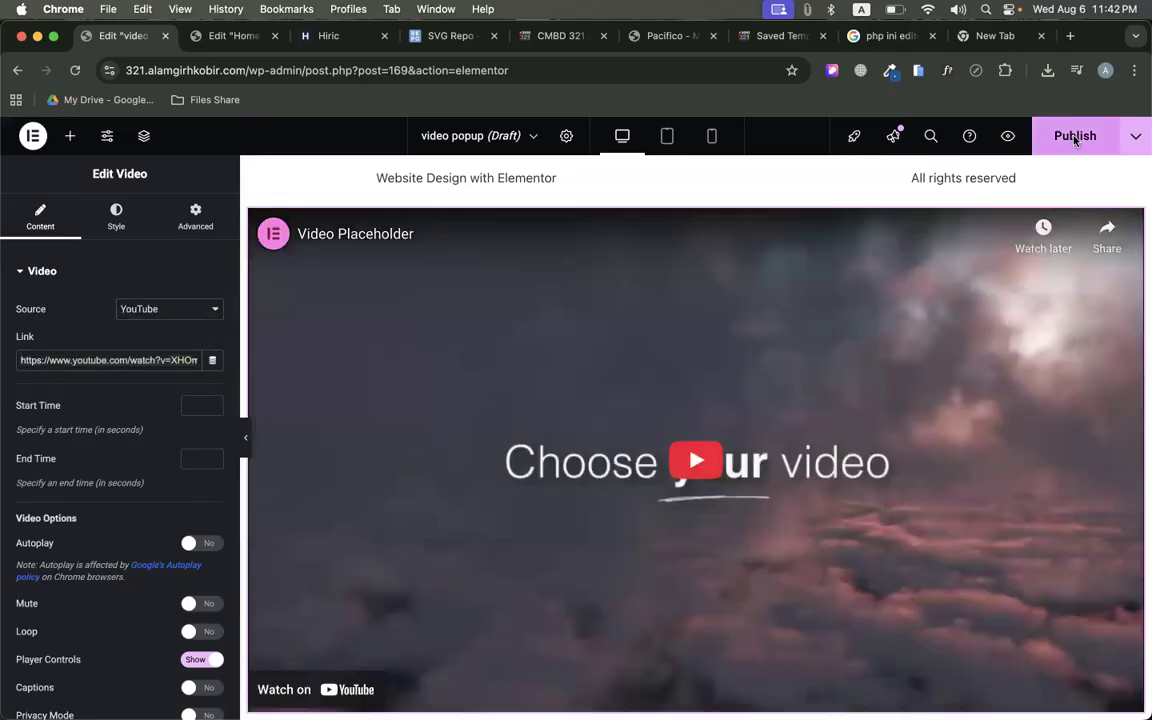
Publish the video popup without adding any display condition
left_click(1072, 136)
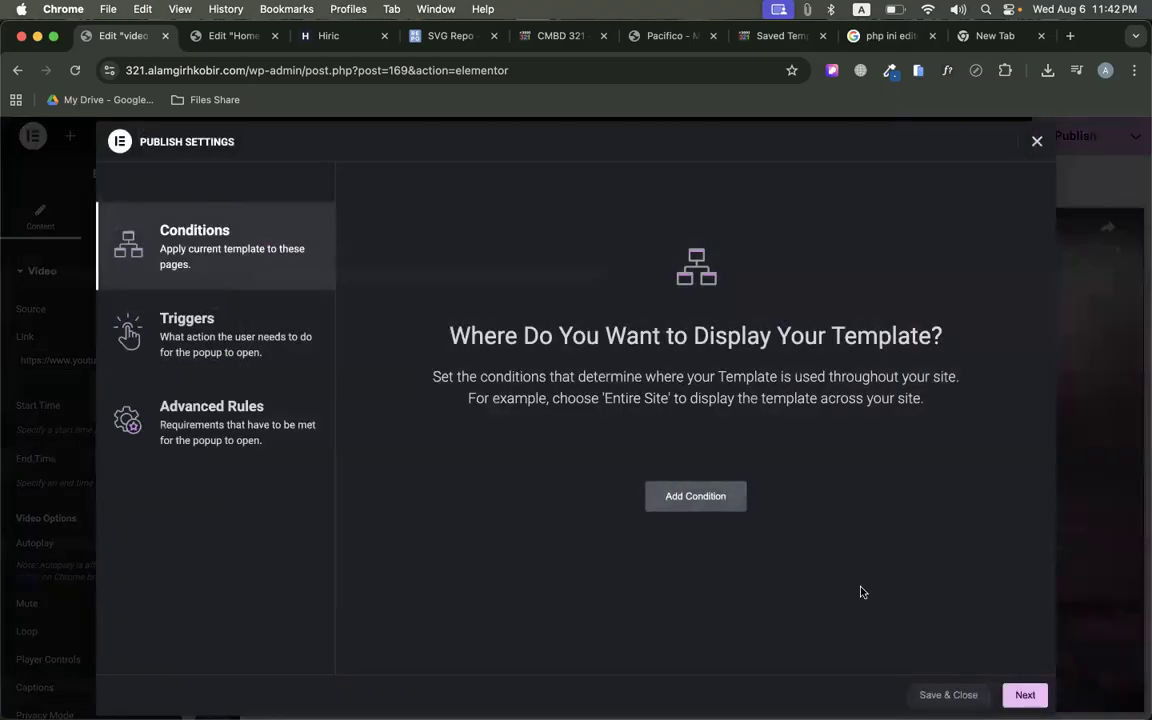
left_click(948, 694)
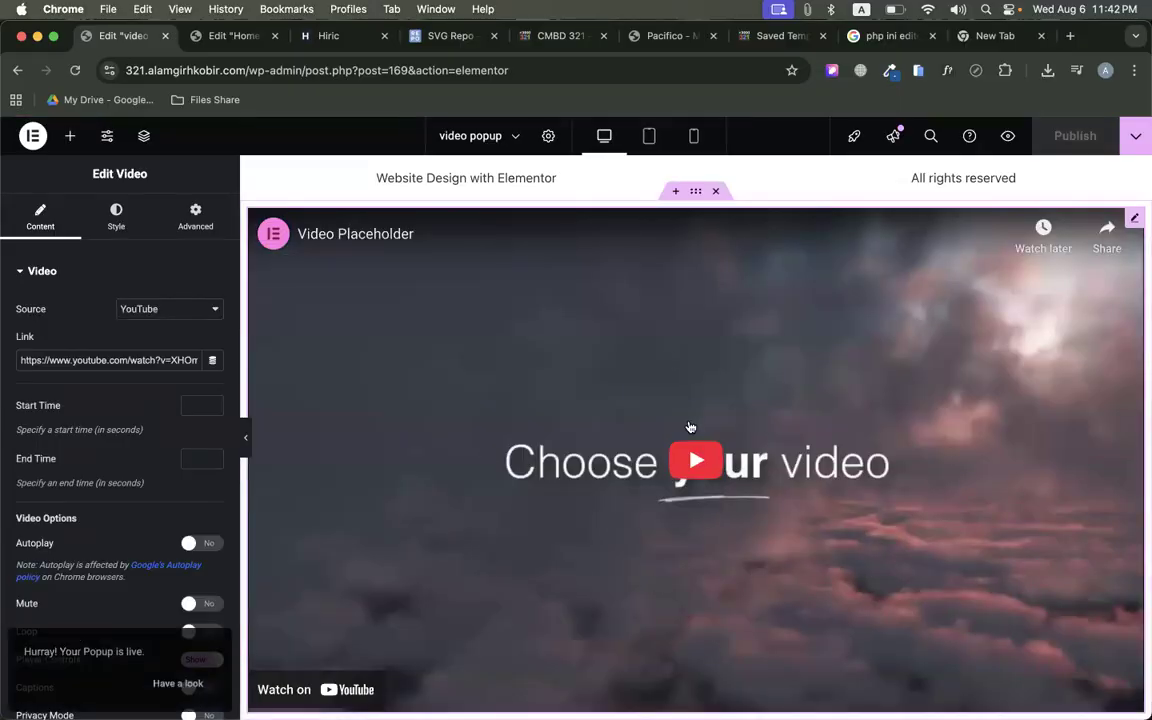
Link the home page's play icon to a dynamic Popup action that opens the video popup template, and publish the page
left_click(233, 36)
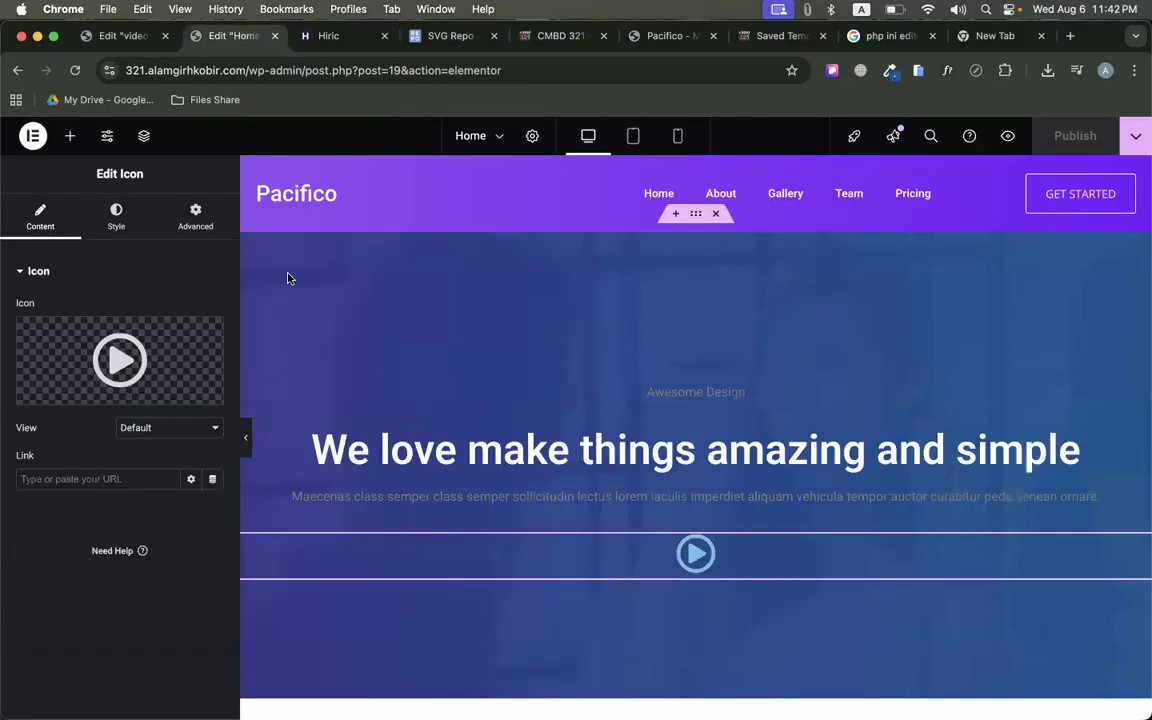
left_click(212, 480)
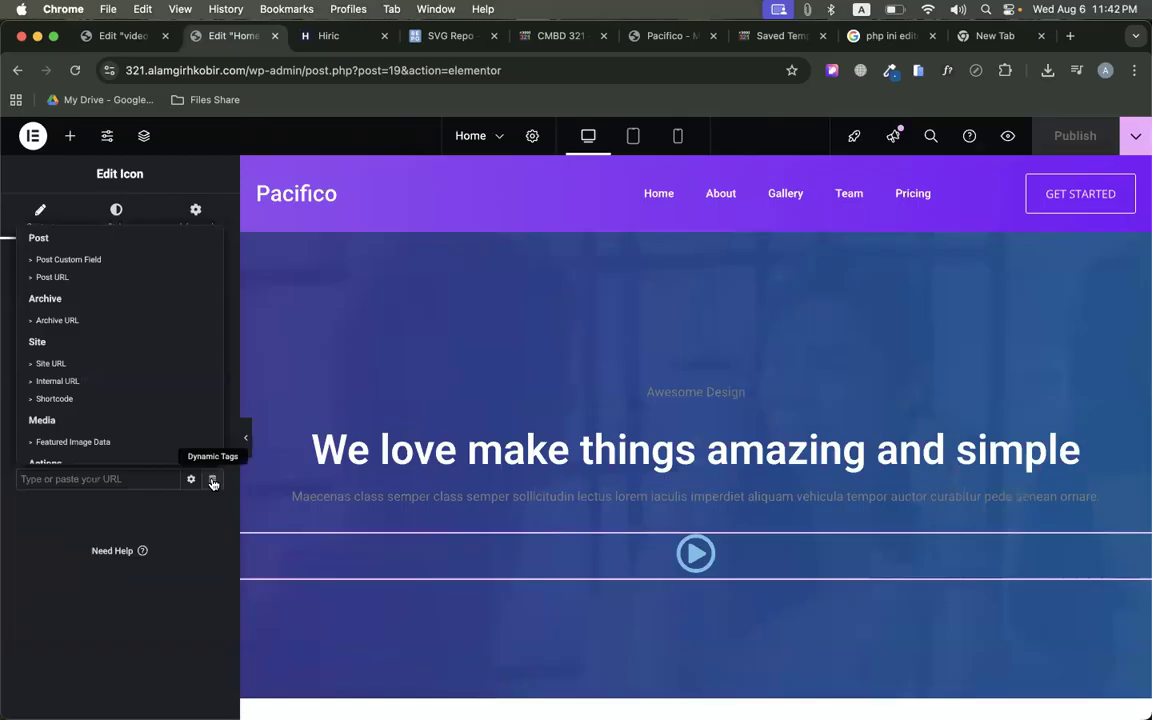
scroll(43, 400, "down", 3)
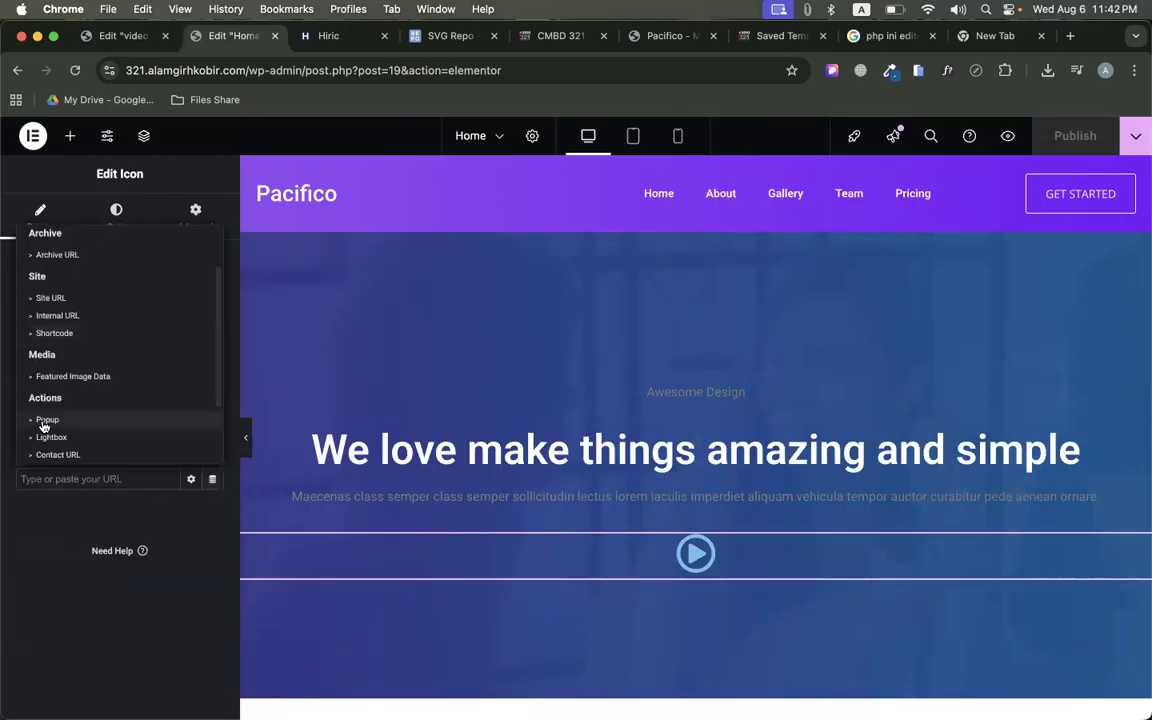
left_click(43, 422)
left_click(49, 479)
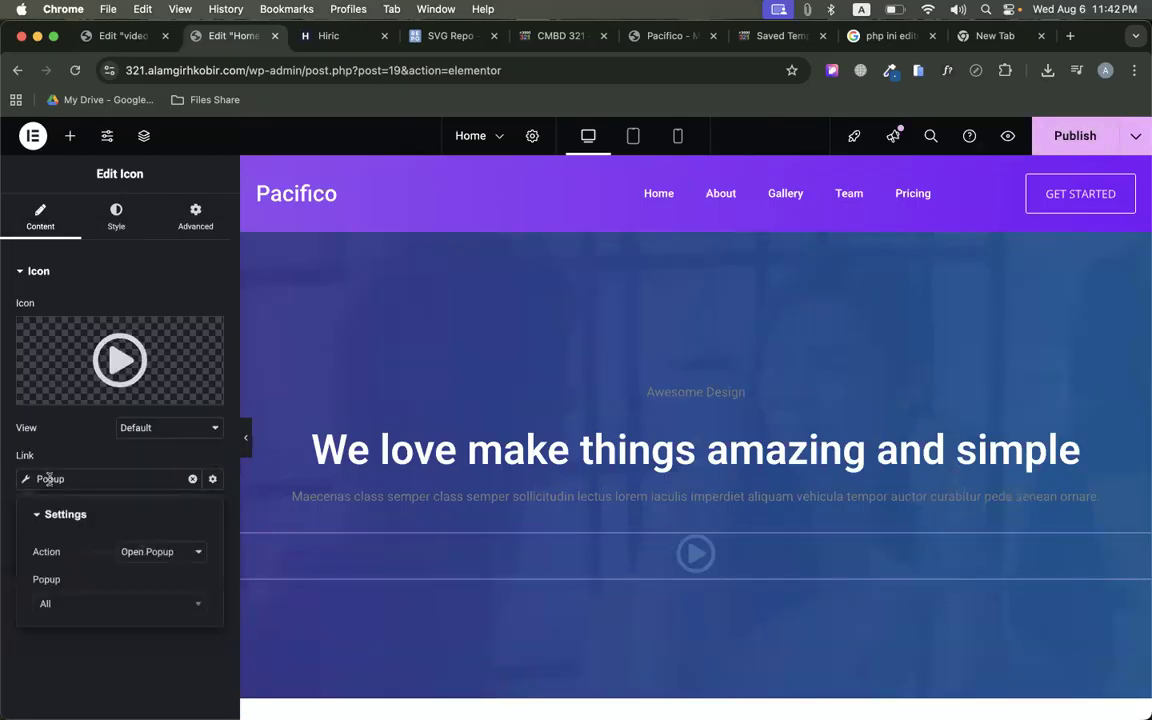
left_click(59, 605)
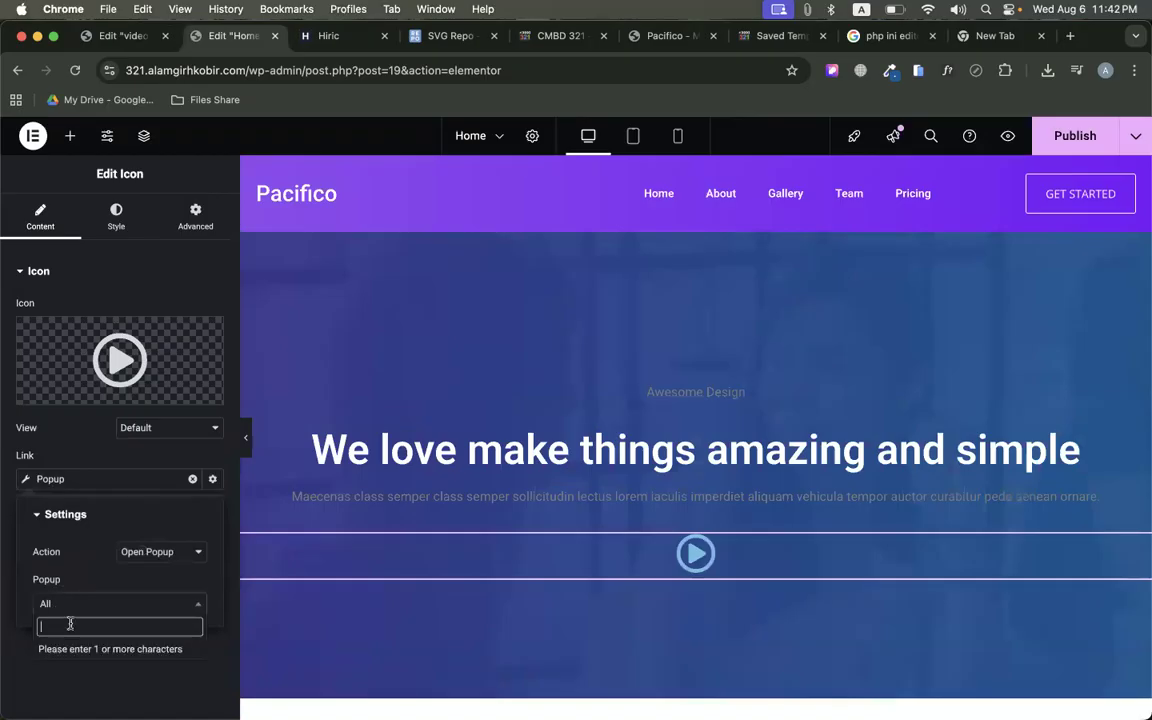
type("video")
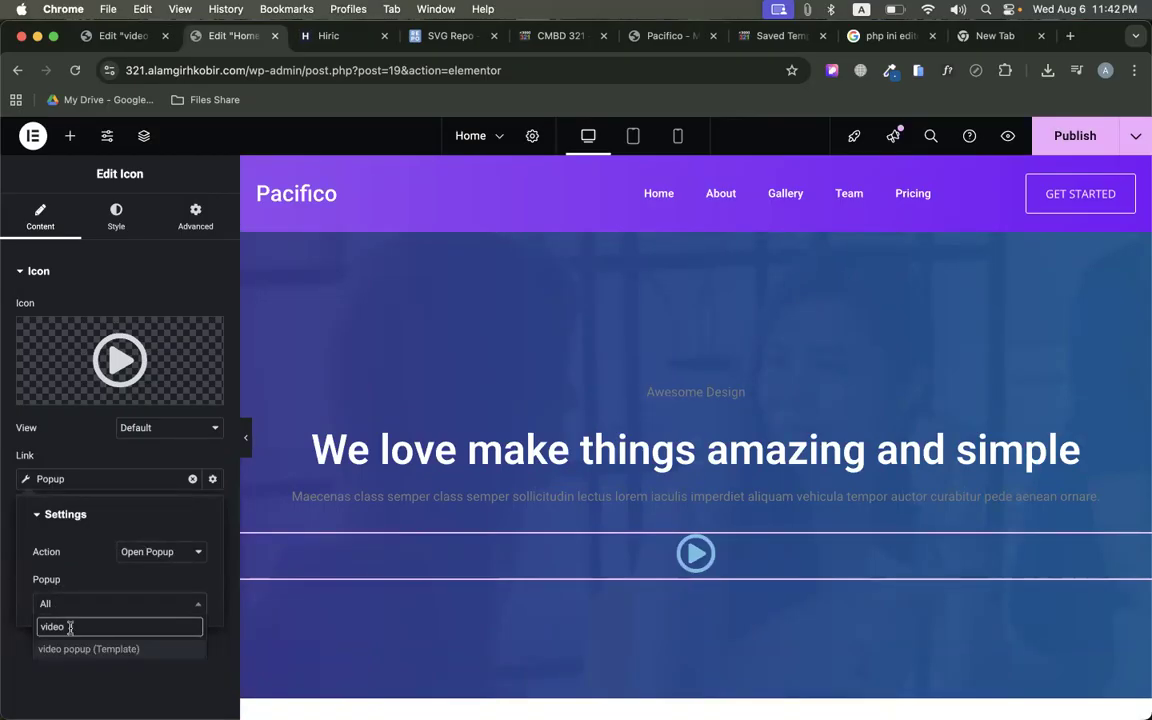
left_click(72, 653)
left_click(1080, 136)
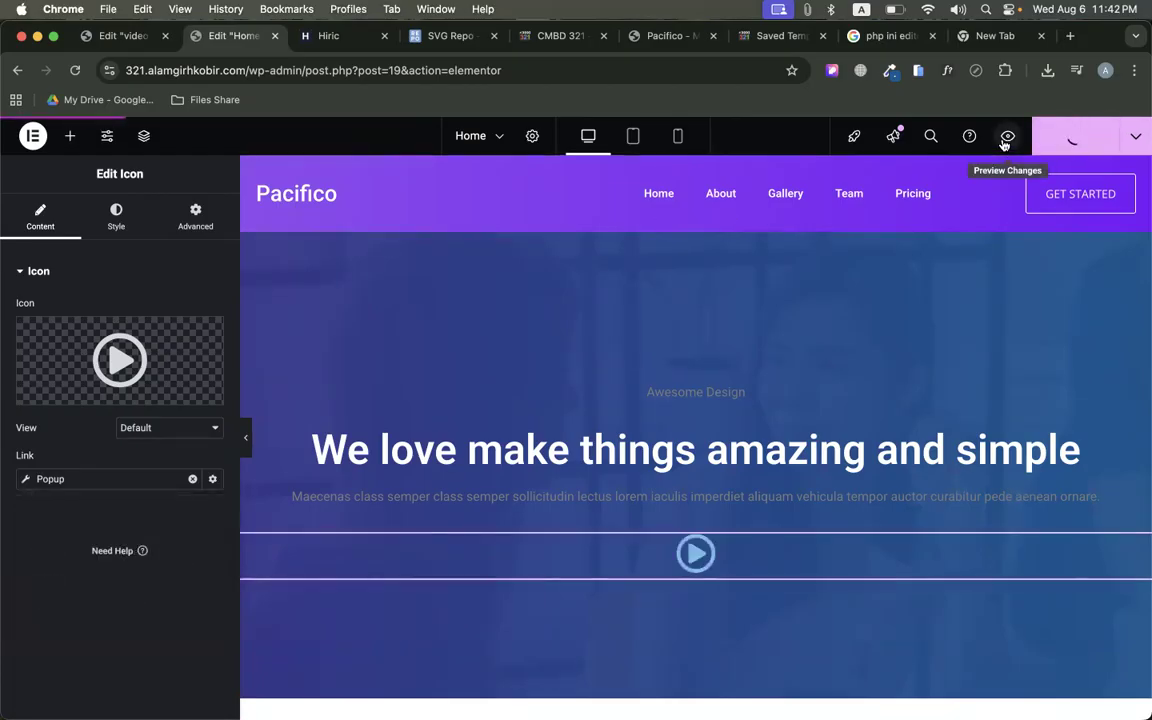
Preview the home page's new hero section and reload the site at 321.alamgirhkobir.com without the preview parameters
left_click(1006, 137)
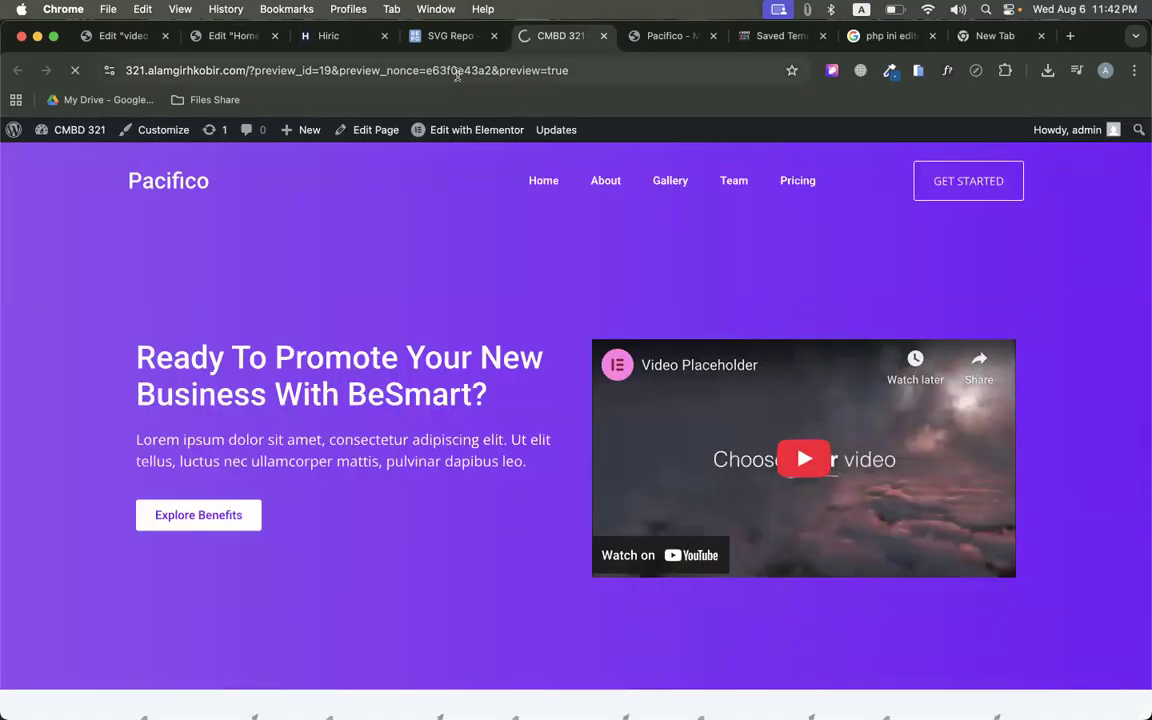
scroll(445, 360, "down", 20)
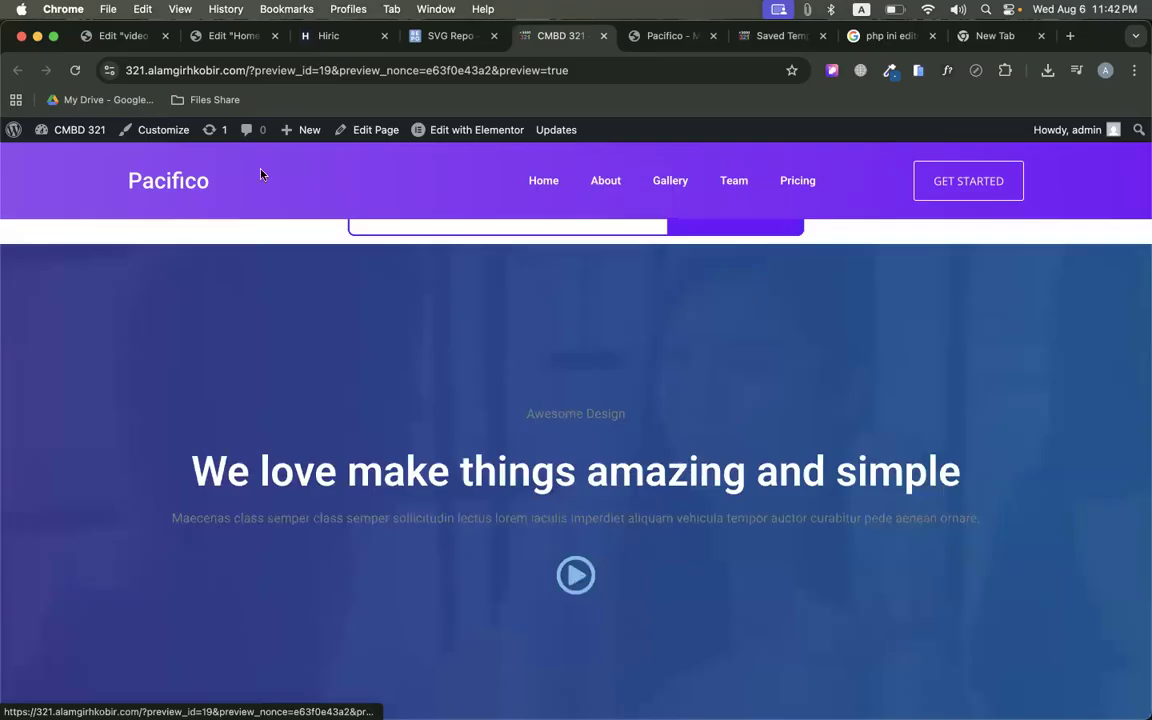
left_click_drag(248, 70, 700, 110)
key("BackSpace")
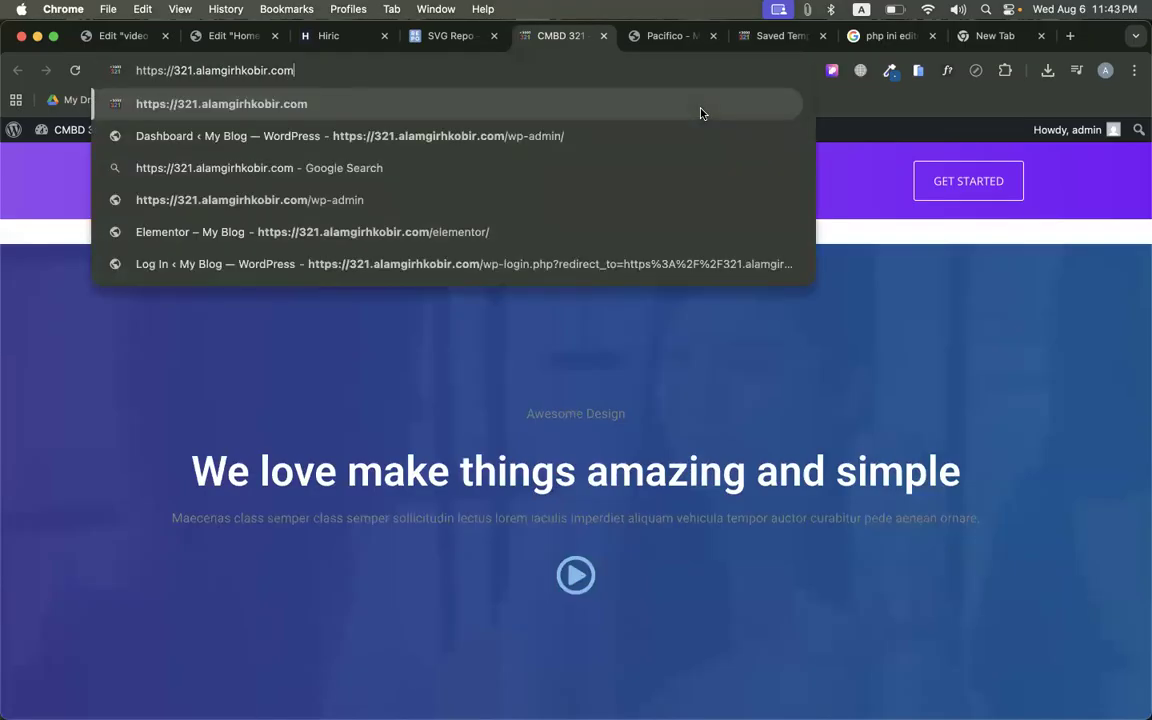
key("Return")
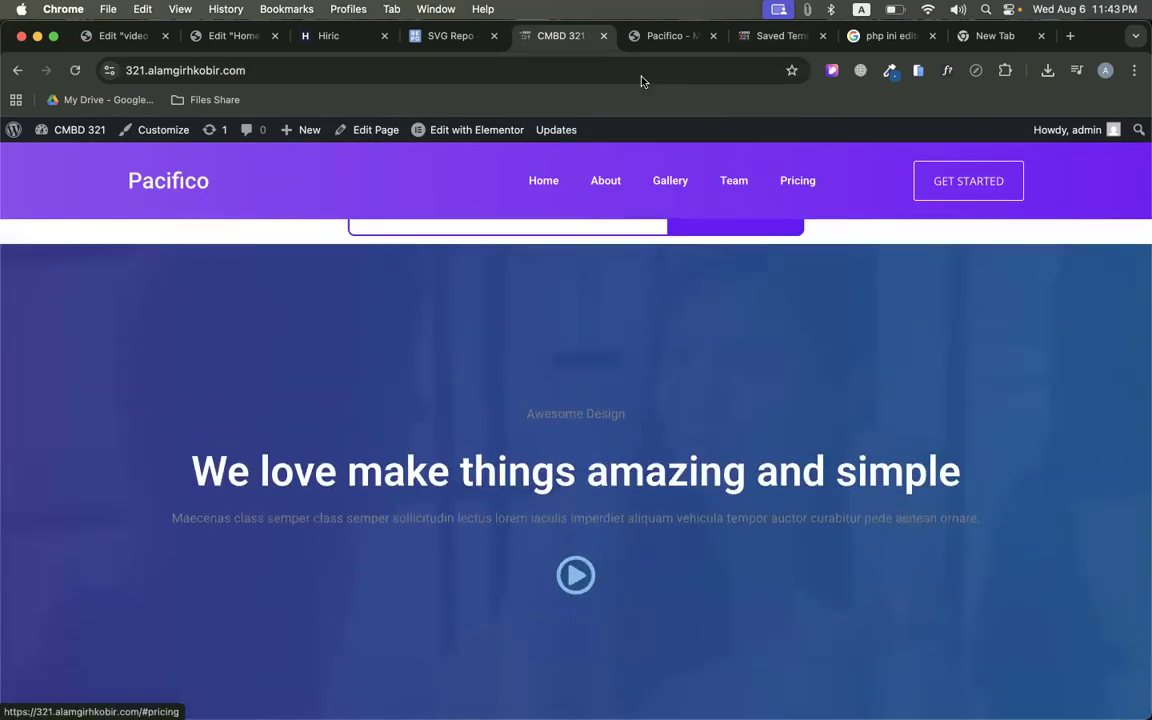
Return to the Popups list and create a new Popup template named video 2
left_click(122, 35)
left_click(17, 70)
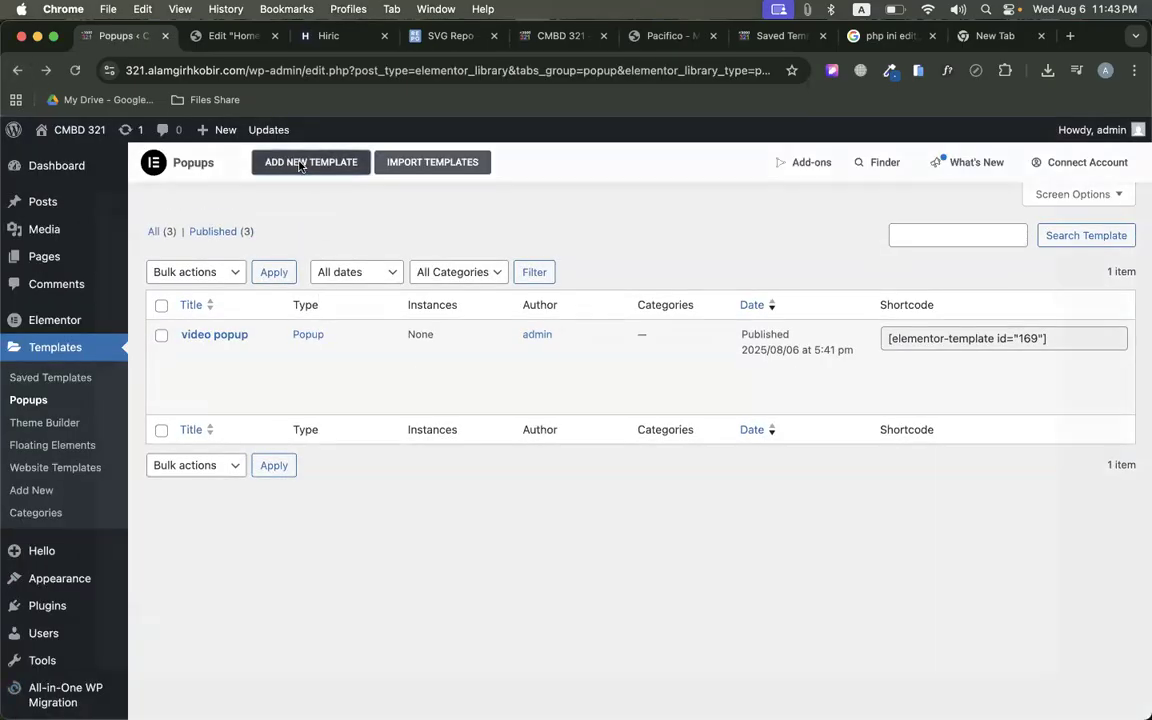
left_click(287, 162)
left_click(631, 485)
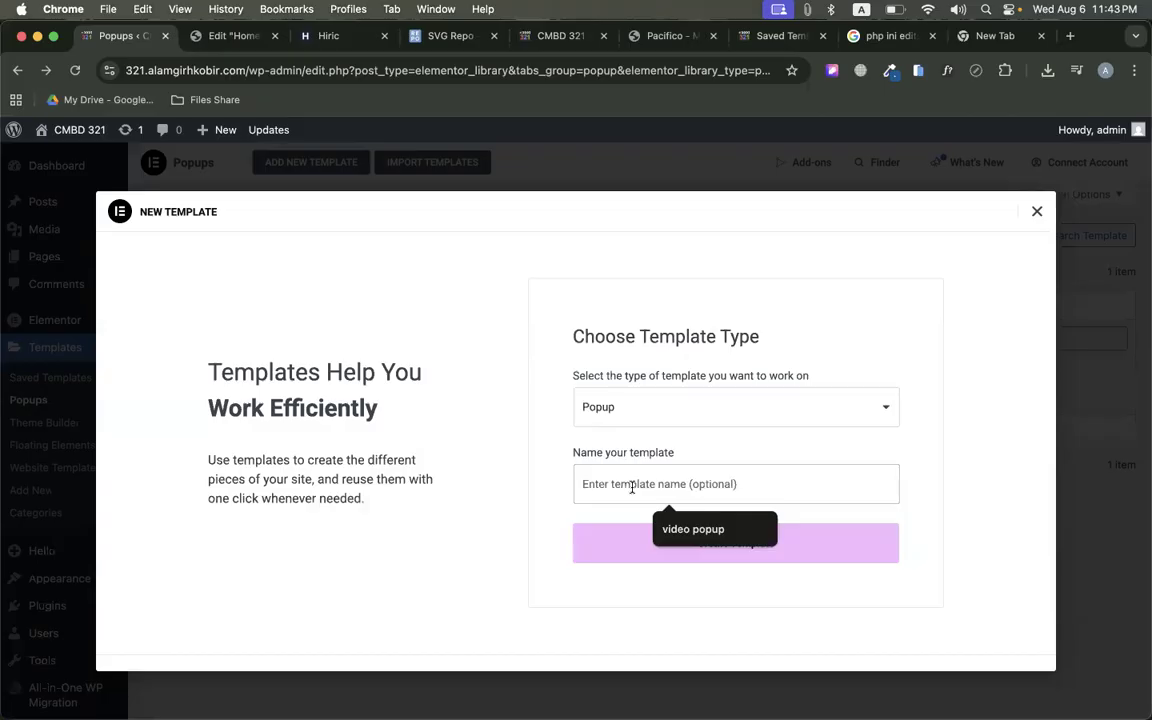
type("vidweo")
key("BackSpace")
key("BackSpace")
key("BackSpace")
type("dew")
key("BackSpace")
key("BackSpace")
key("BackSpace")
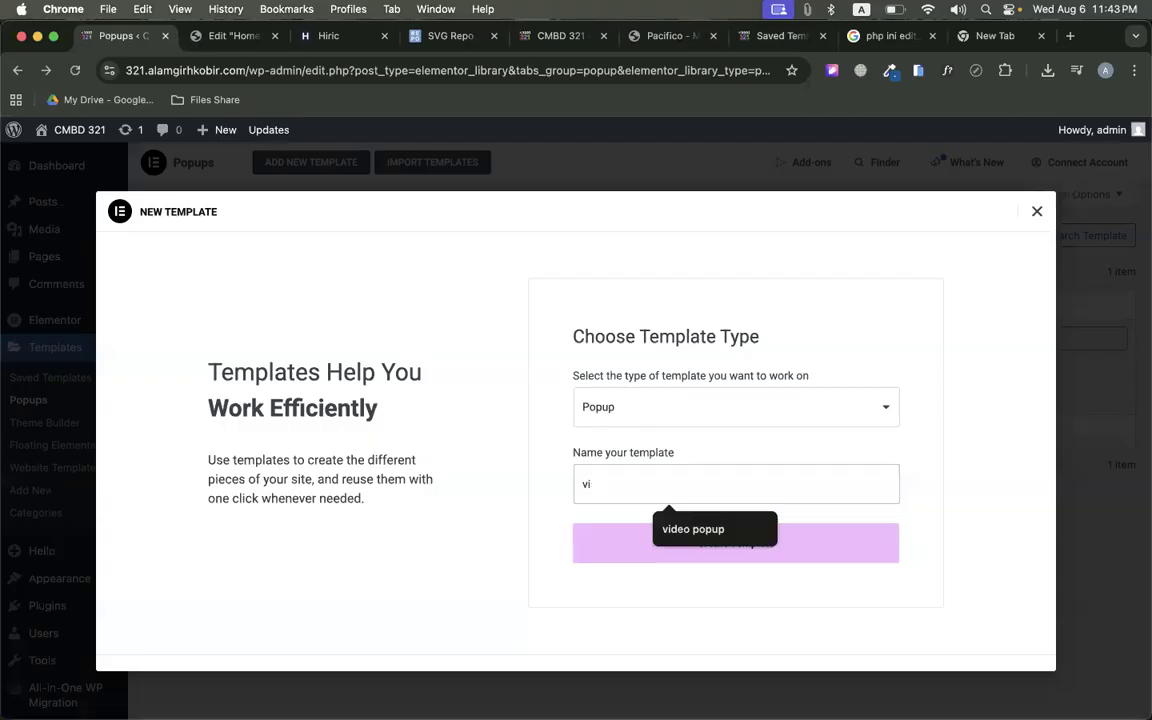
type("deo 2")
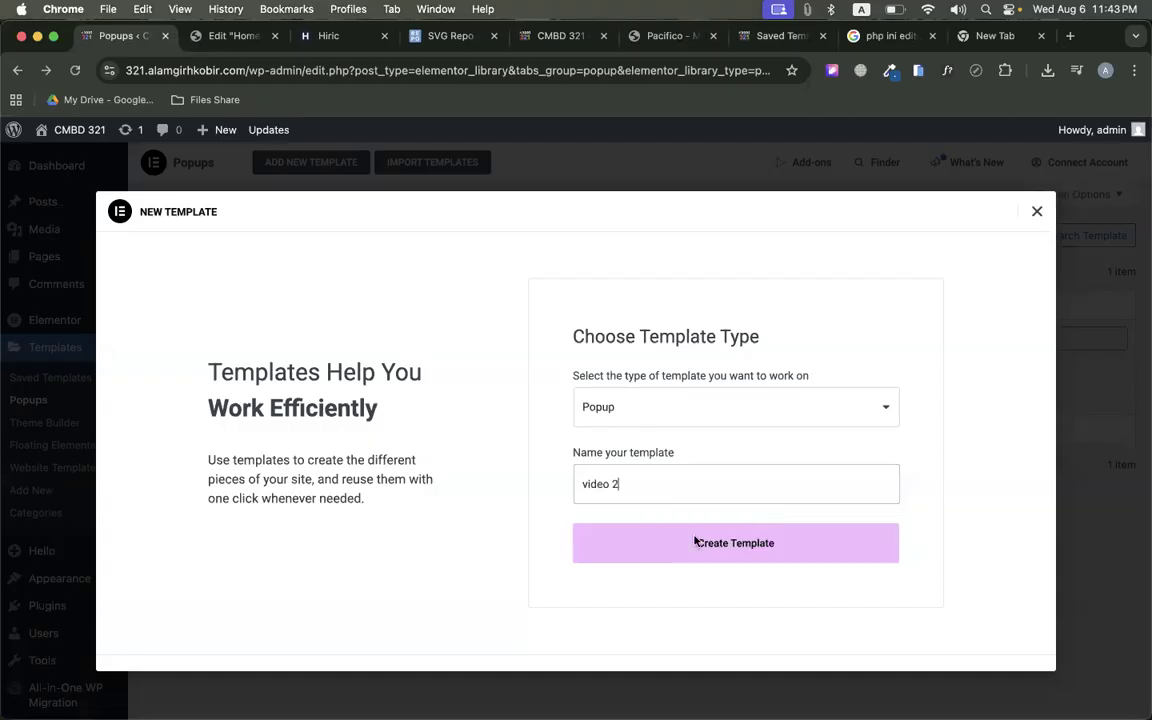
left_click(718, 546)
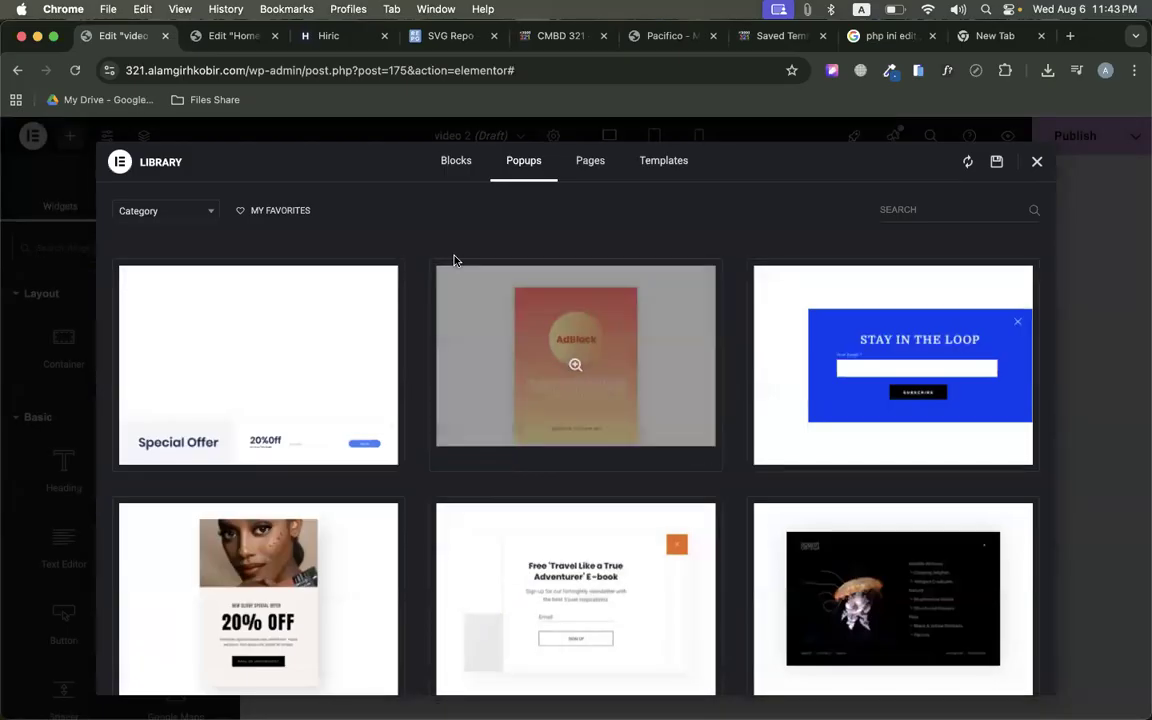
Browse the library's ready-made popups, try to open one, close the library and return to the template list
scroll(742, 513, "down", 3)
scroll(738, 514, "down", 3)
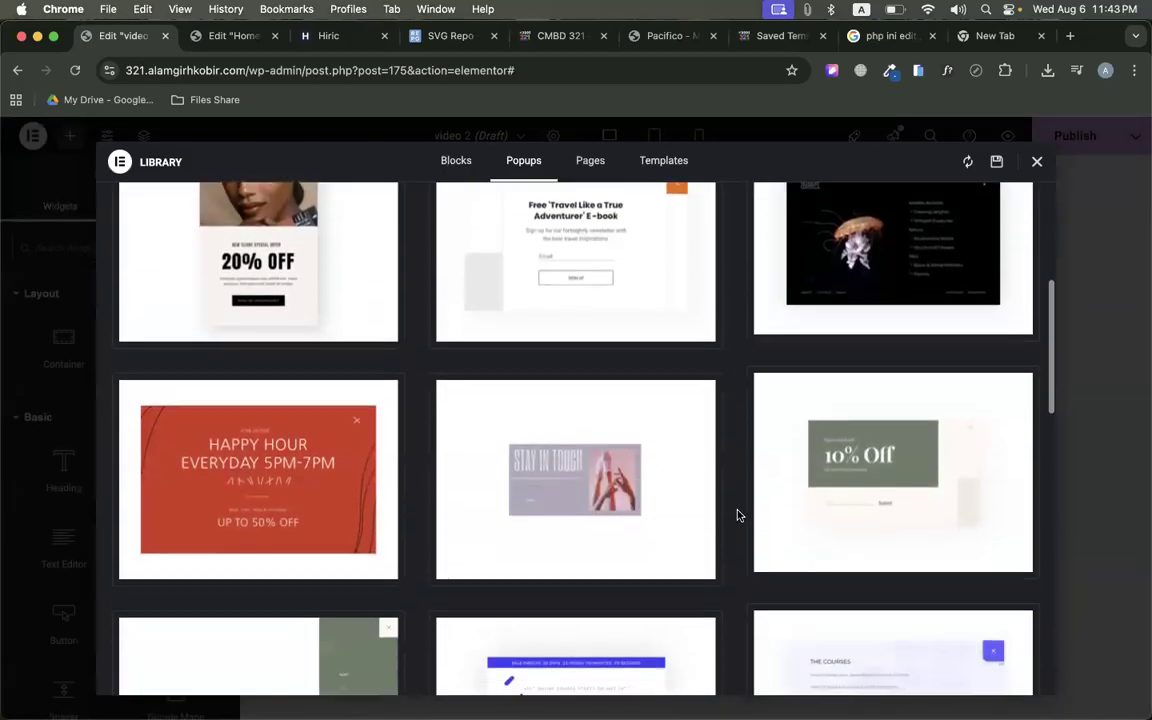
left_click(466, 513)
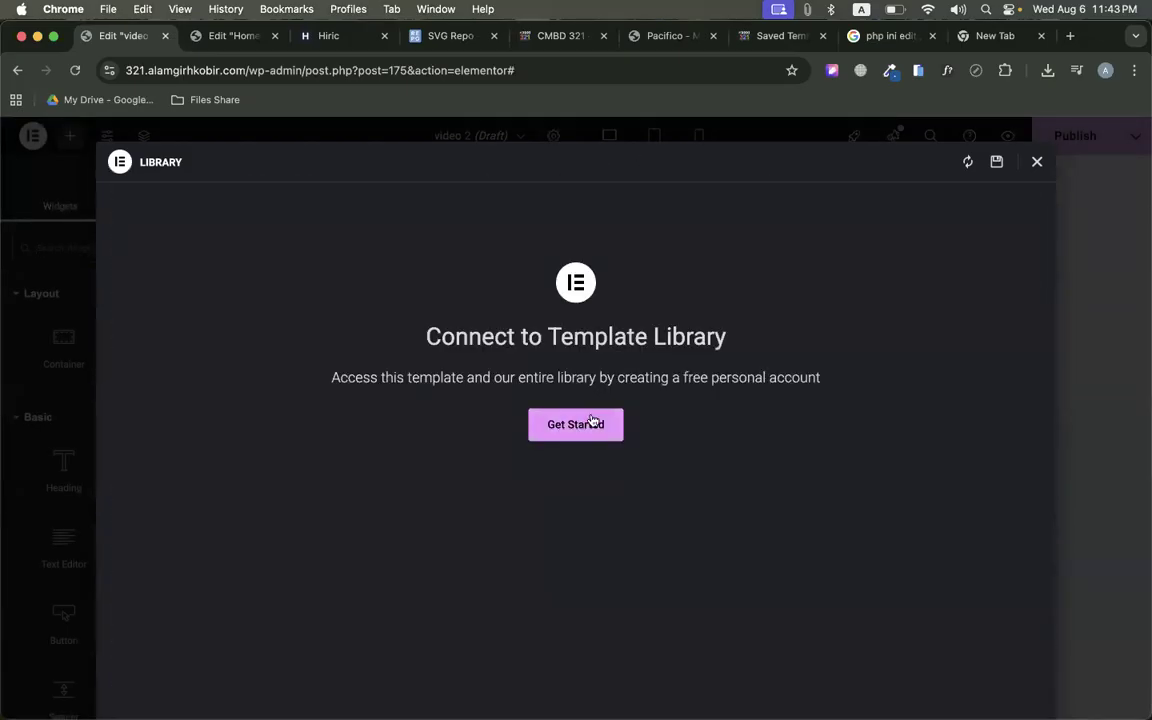
left_click(1036, 163)
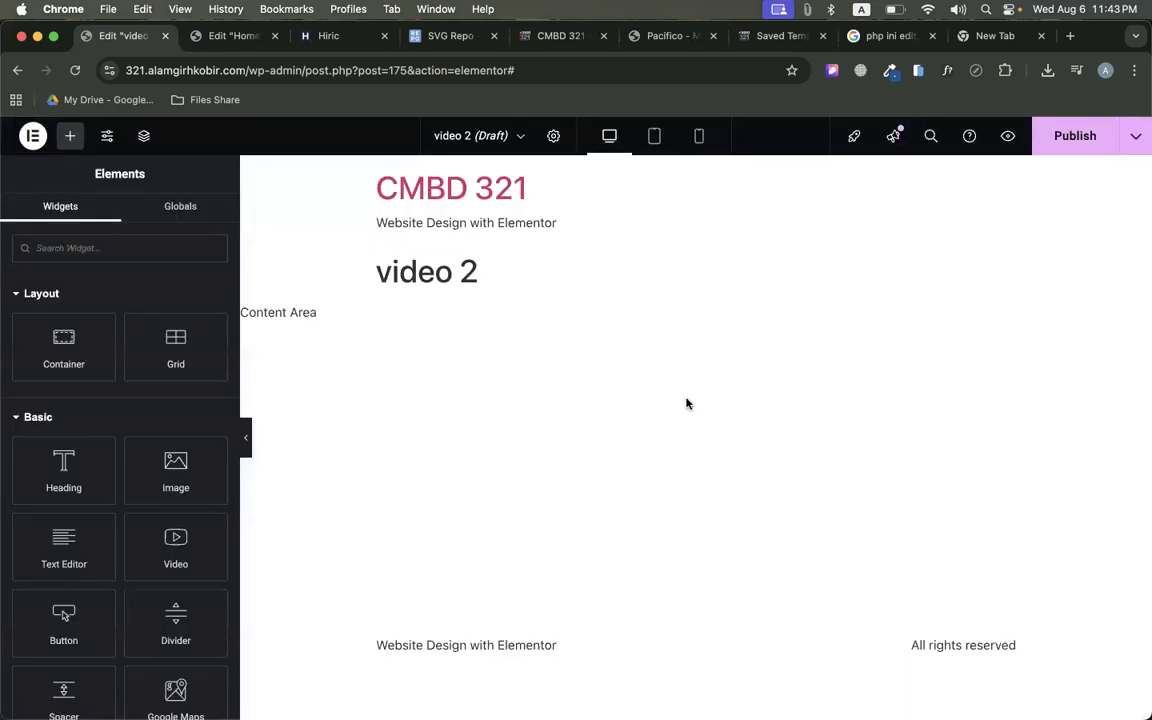
left_click(17, 70)
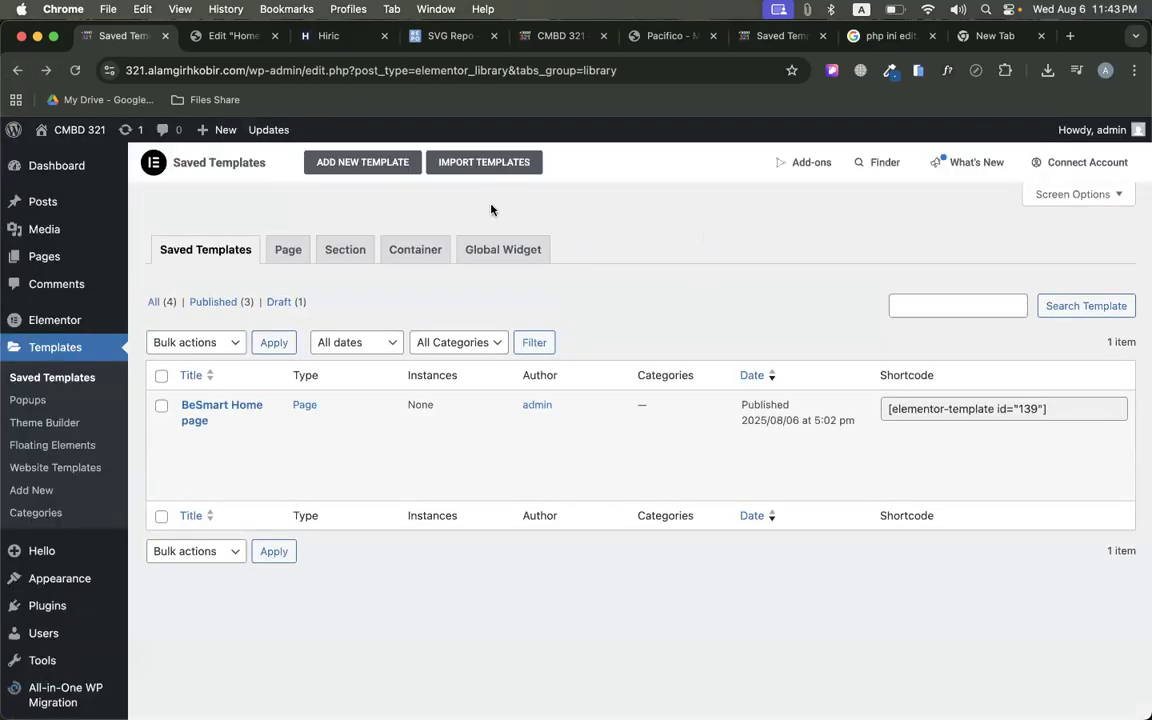
Open the video popup from the Hiric demo's play icon for comparison and close it
left_click(321, 44)
left_click(578, 522)
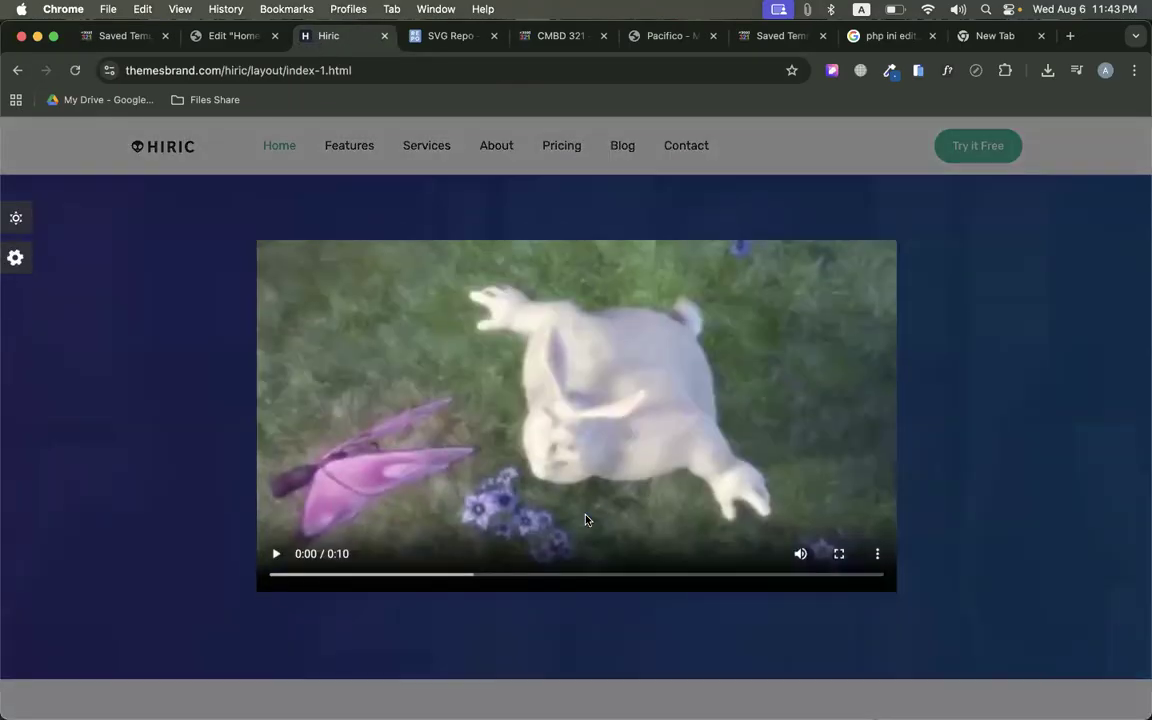
left_click(1062, 451)
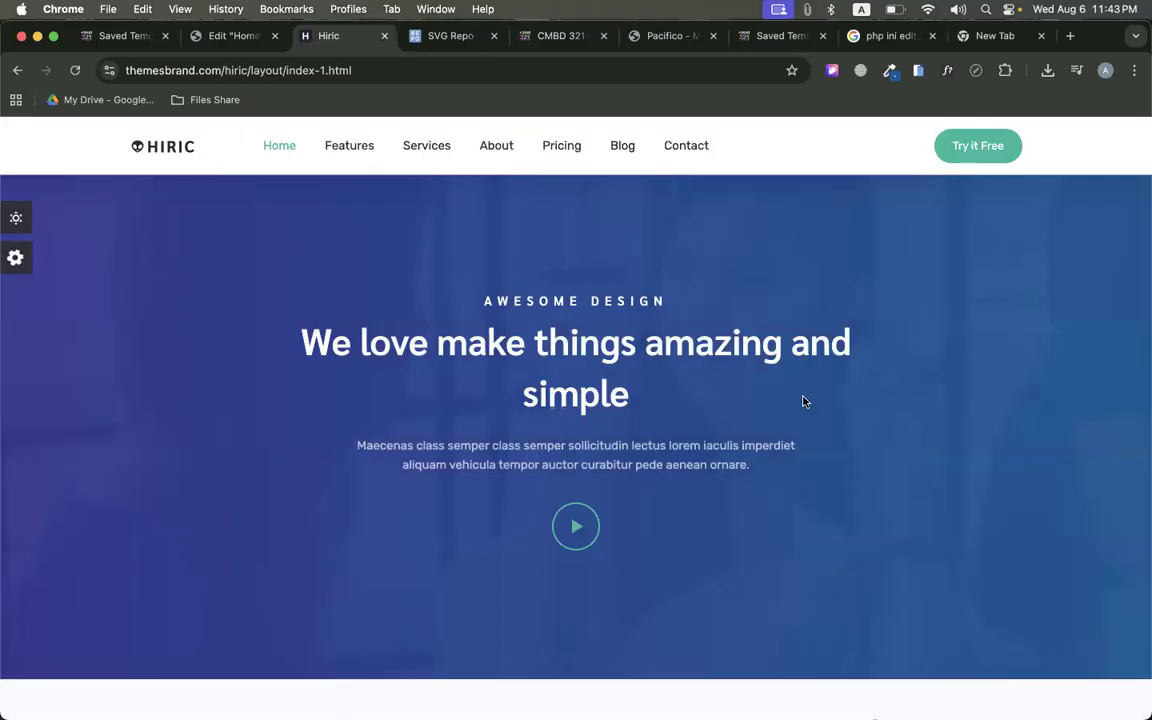